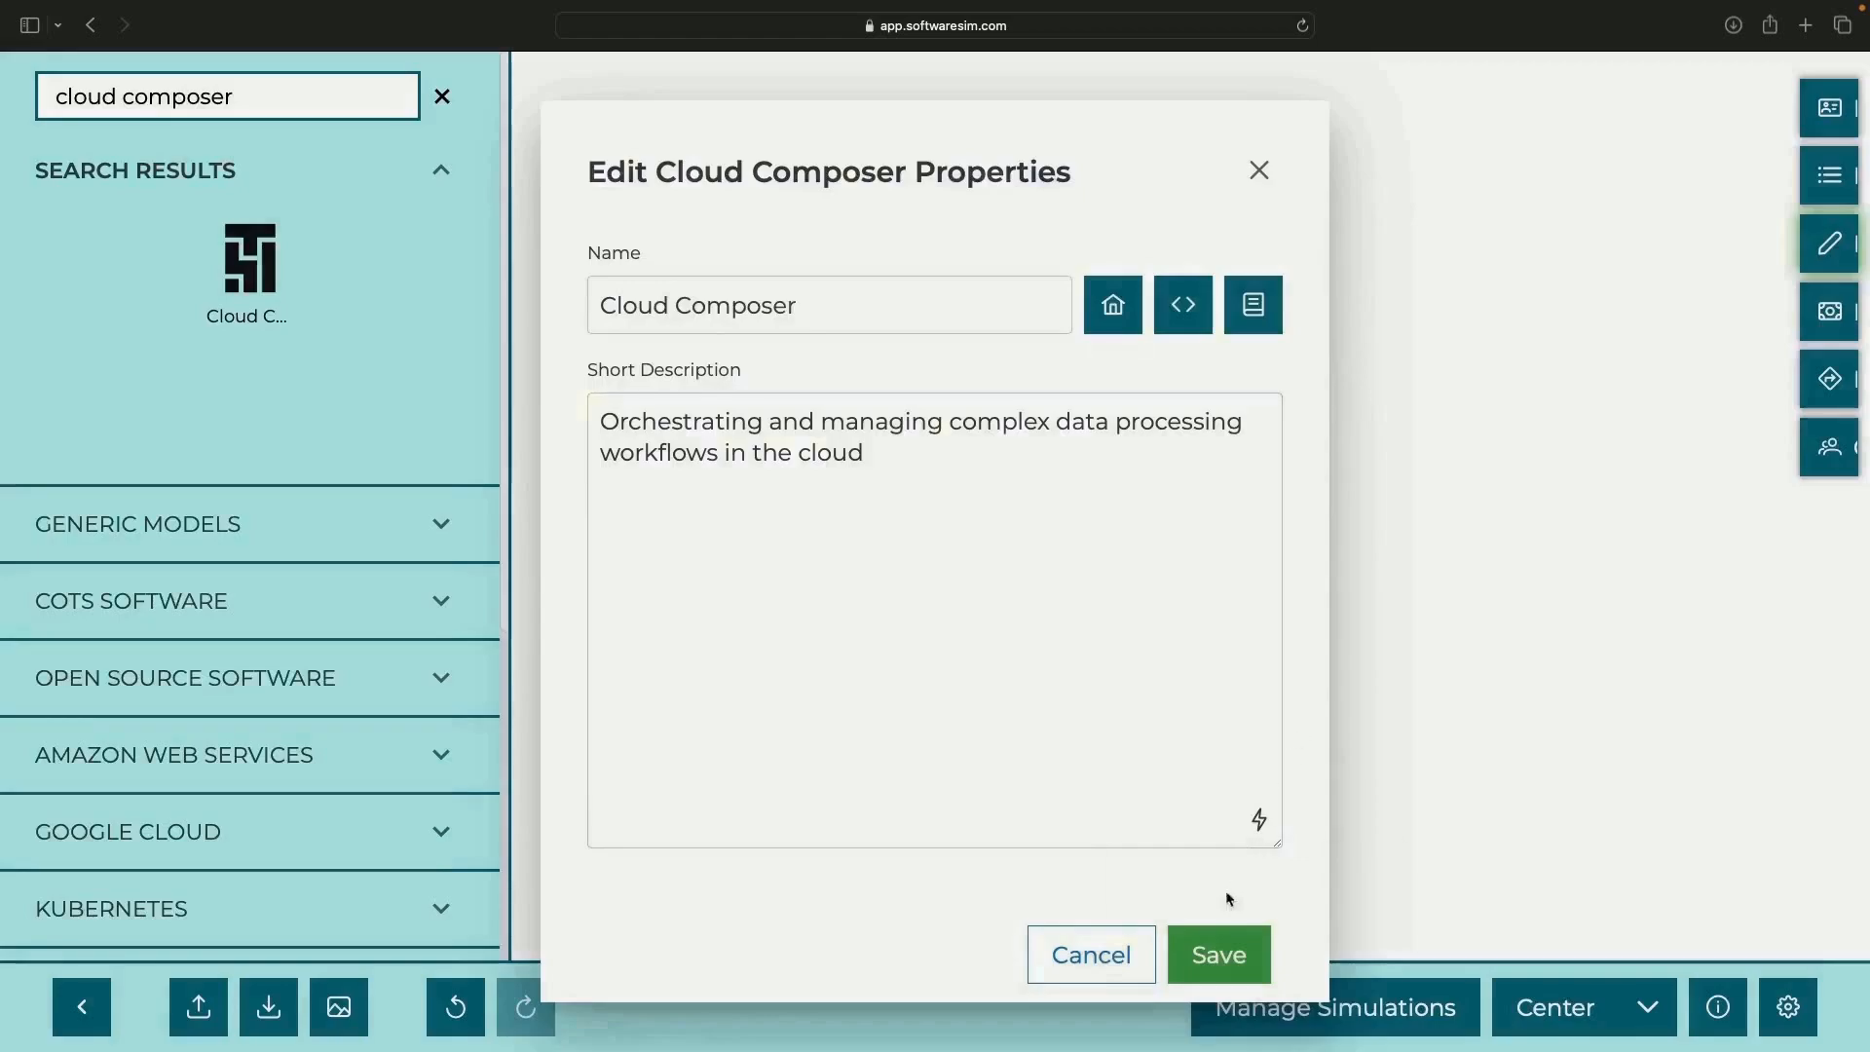
- Save the Cloud Composer component's properties, keeping the short description about orchestrating and managing complex data processing workflows
{"action": "left_click", "coordinate": [1220, 955]}
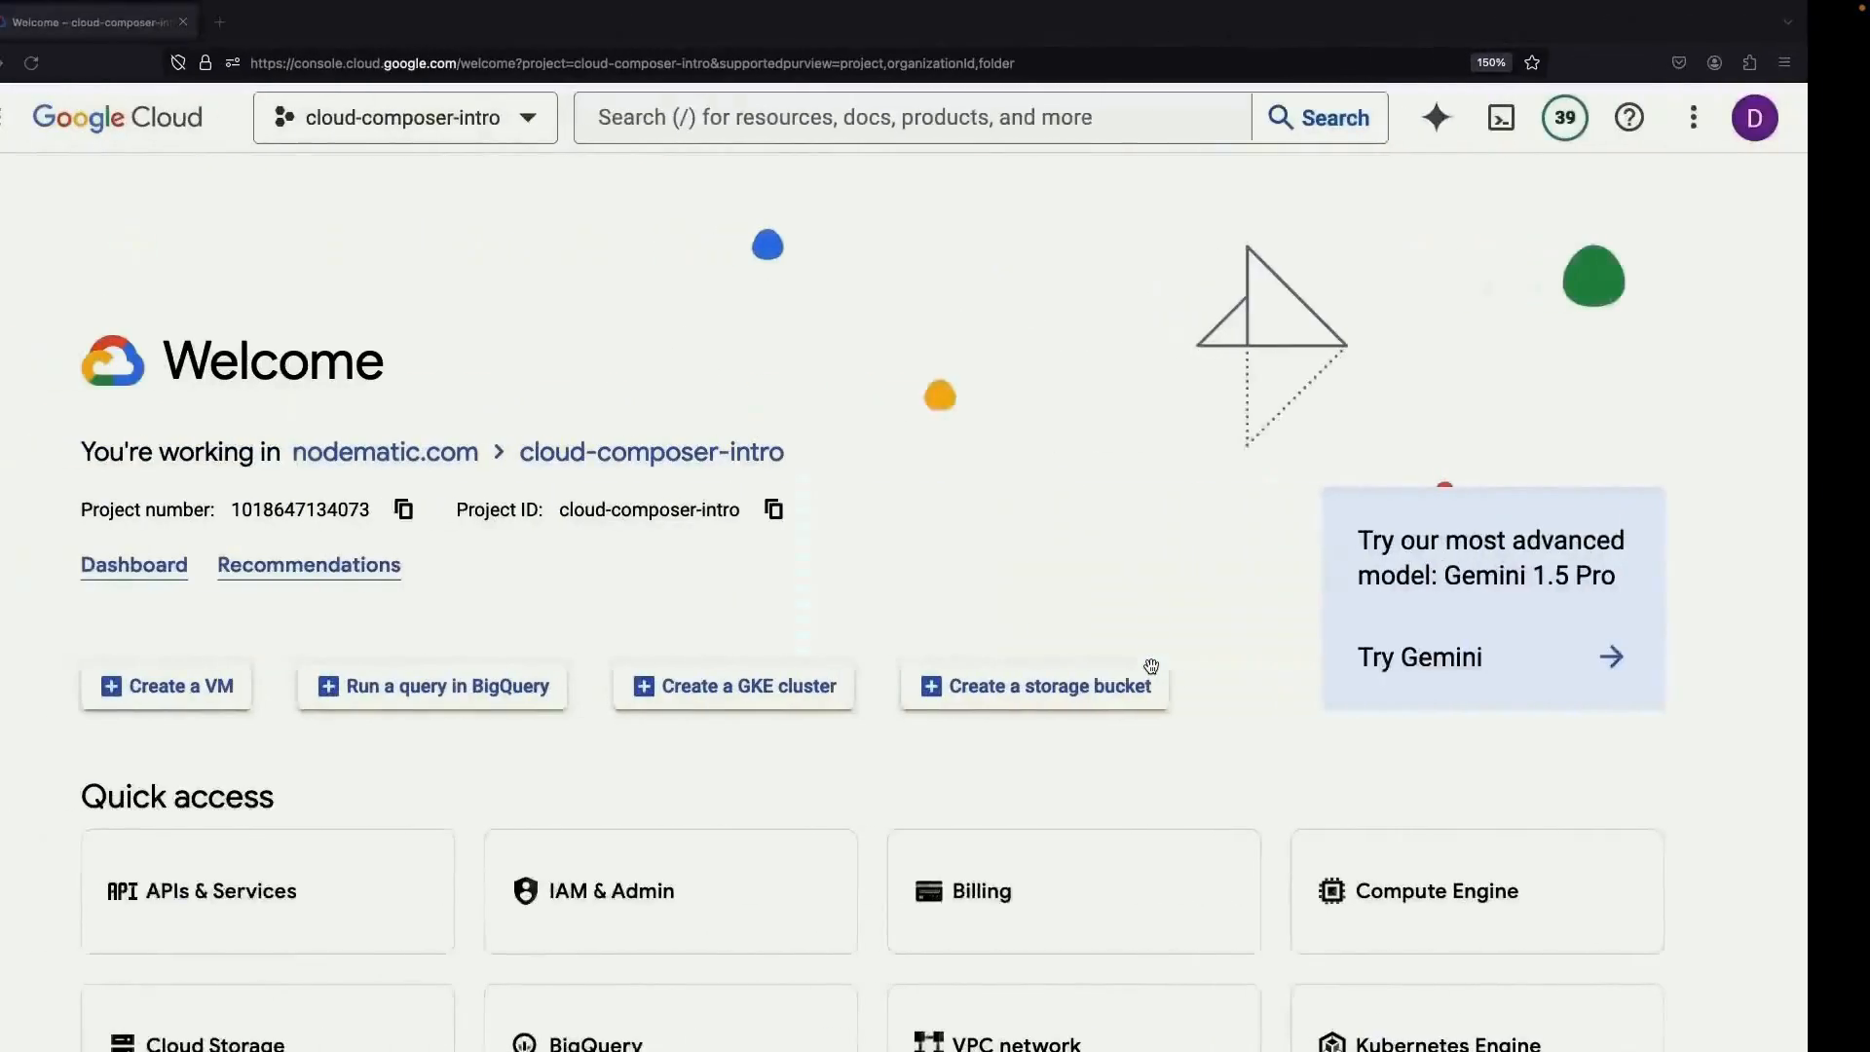
- Switch to the Google Cloud console, search for "cloud composer", and enable the Cloud Composer API for the project
{"action": "left_click", "coordinate": [828, 118]}
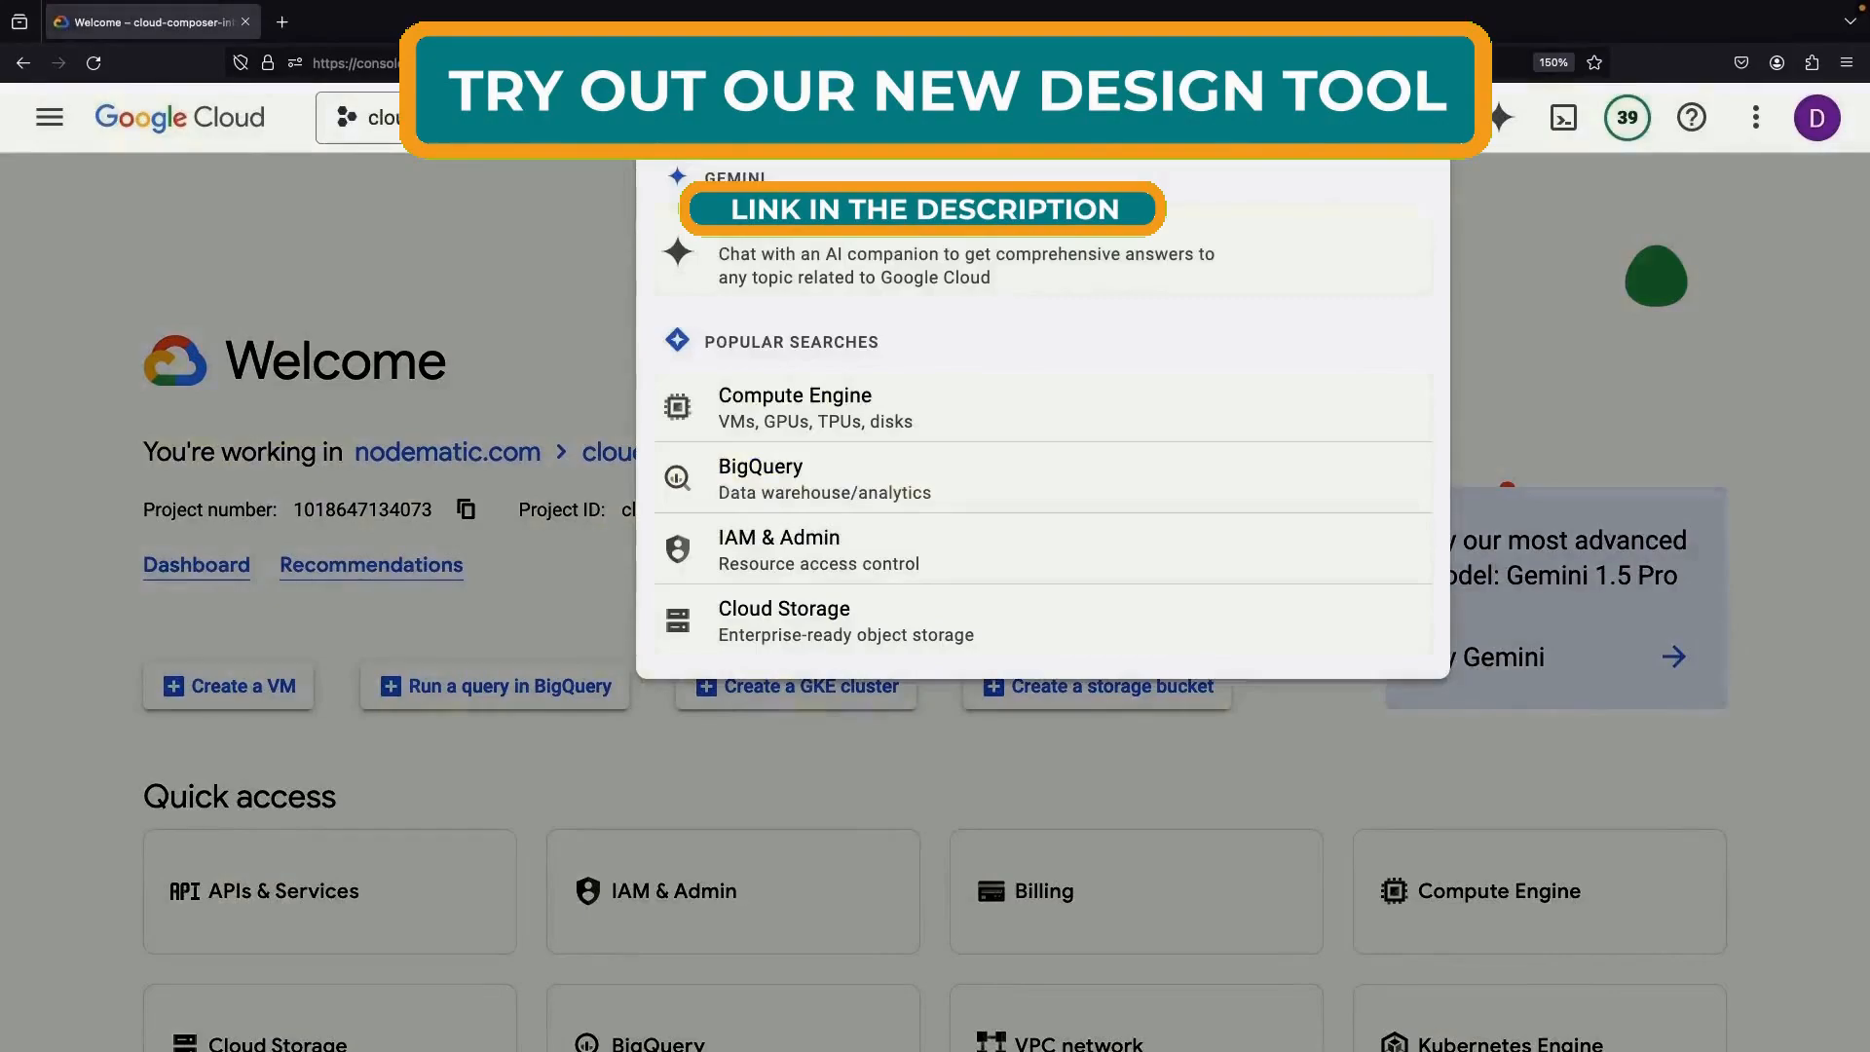
{"action": "type", "text": "cloud composer"}
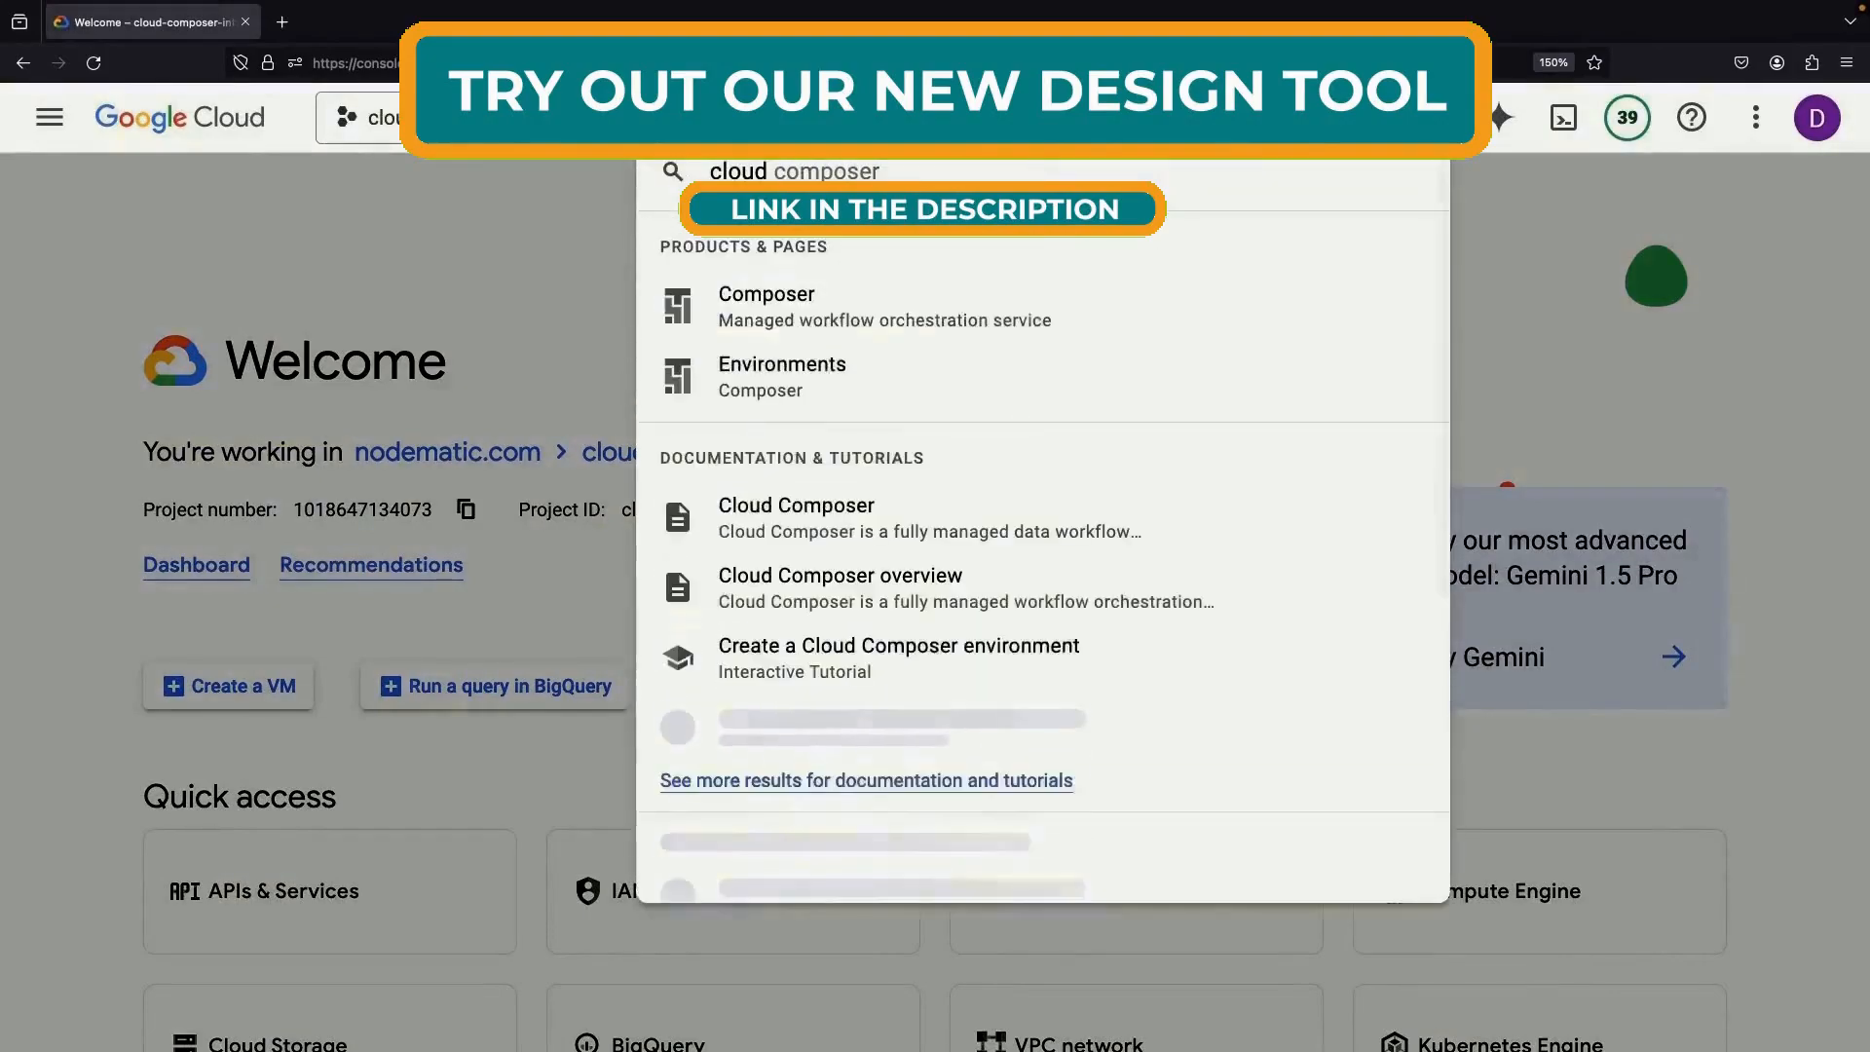
{"action": "left_click", "coordinate": [824, 301]}
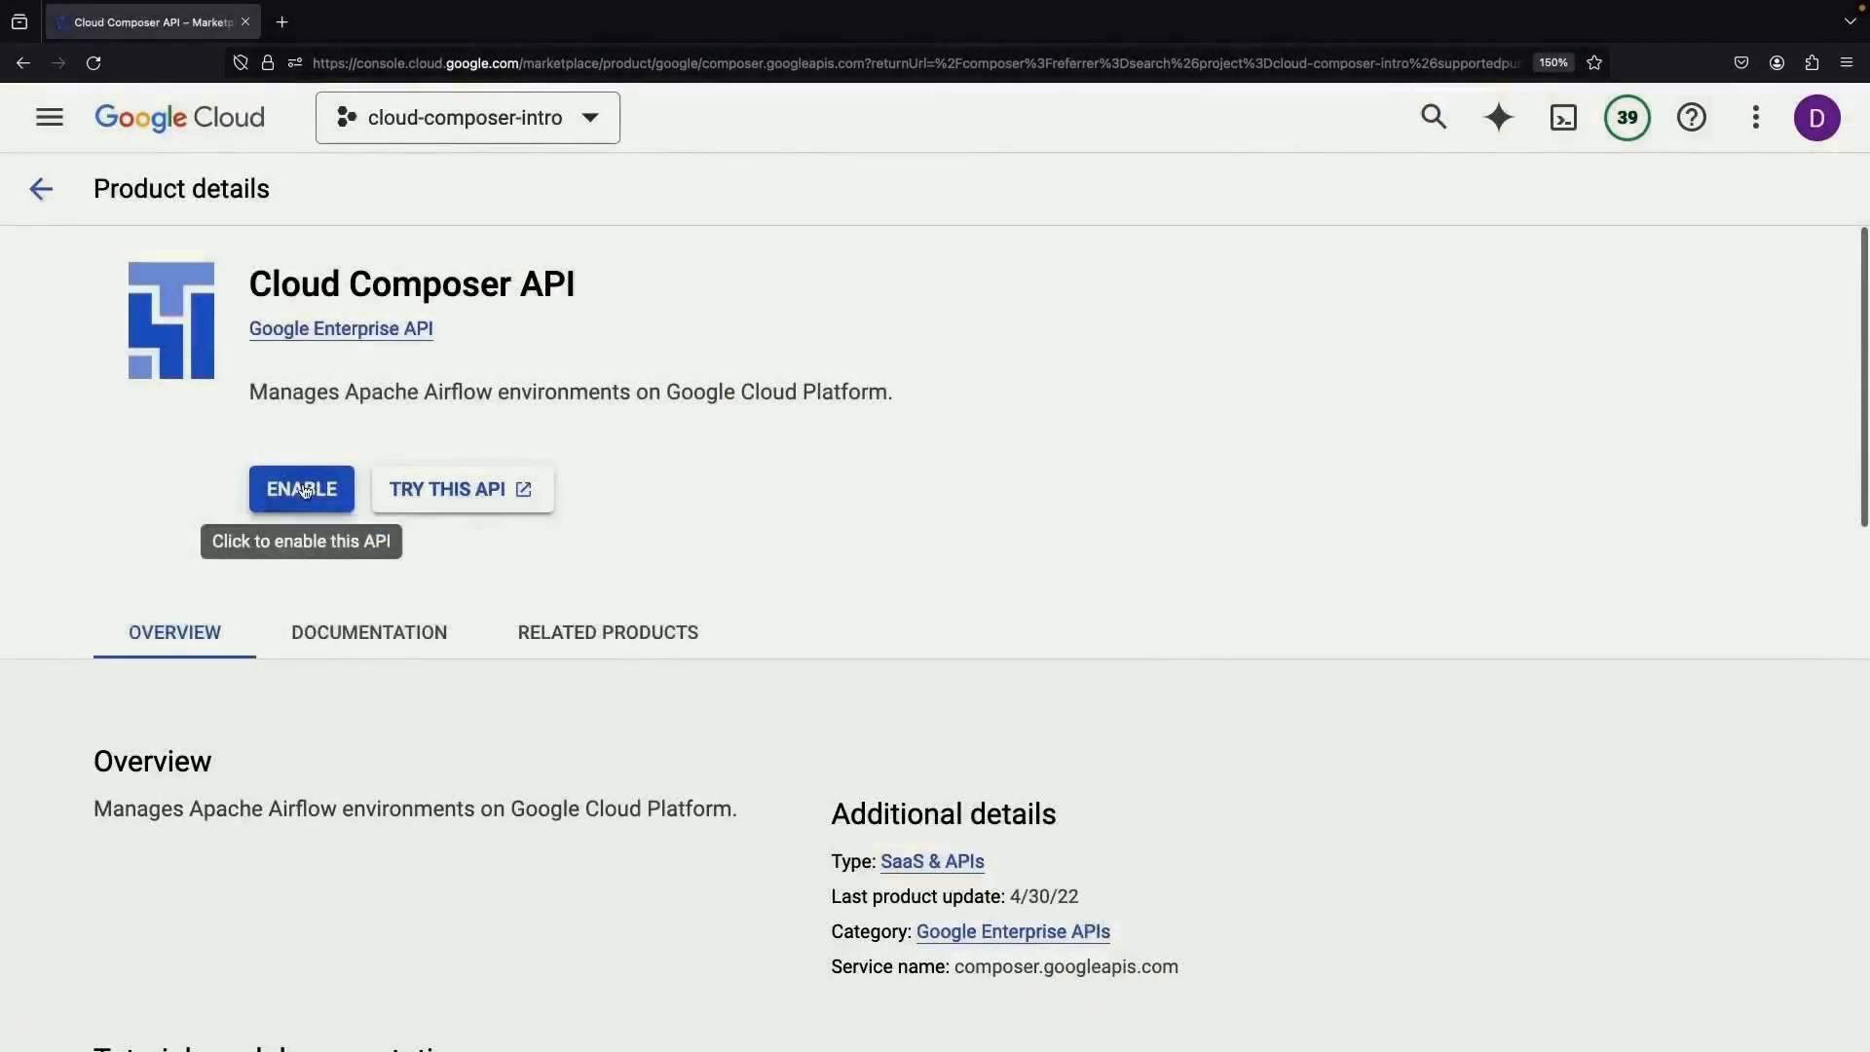
{"action": "left_click", "coordinate": [302, 489]}
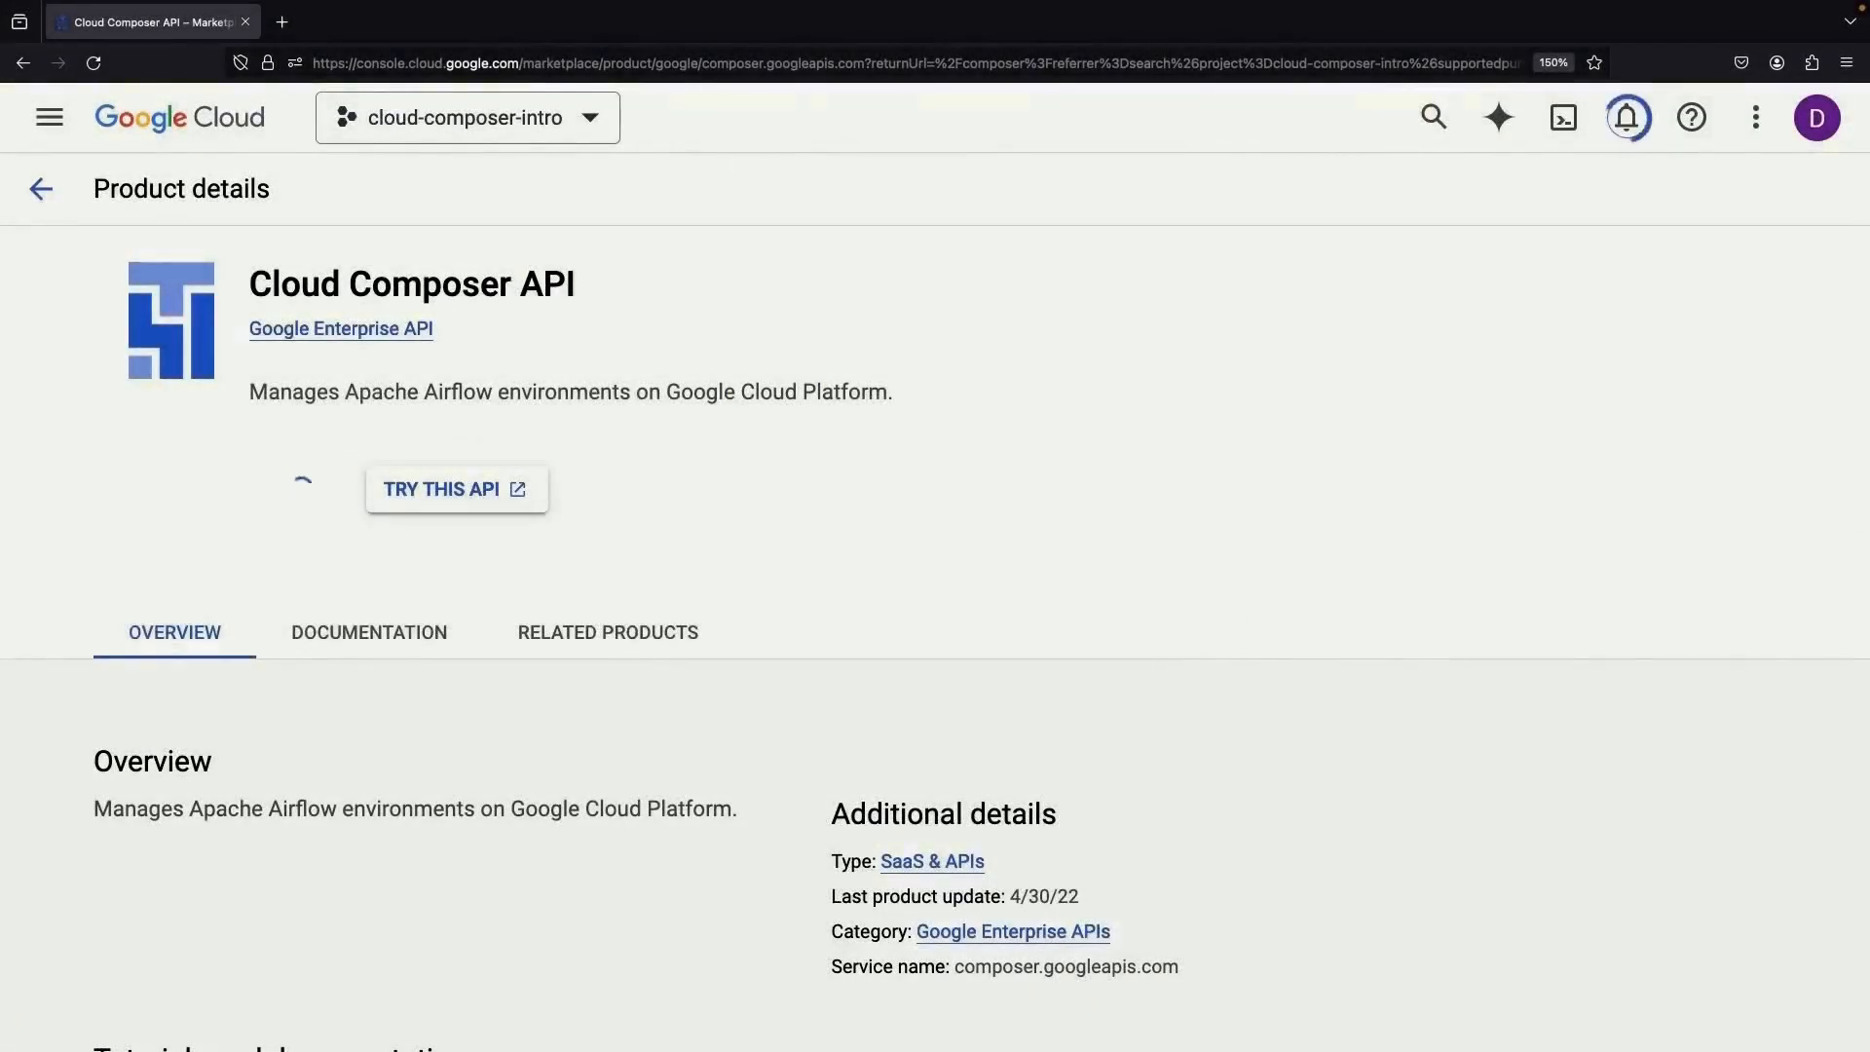
{"action": "key", "text": "ctrl+plus"}
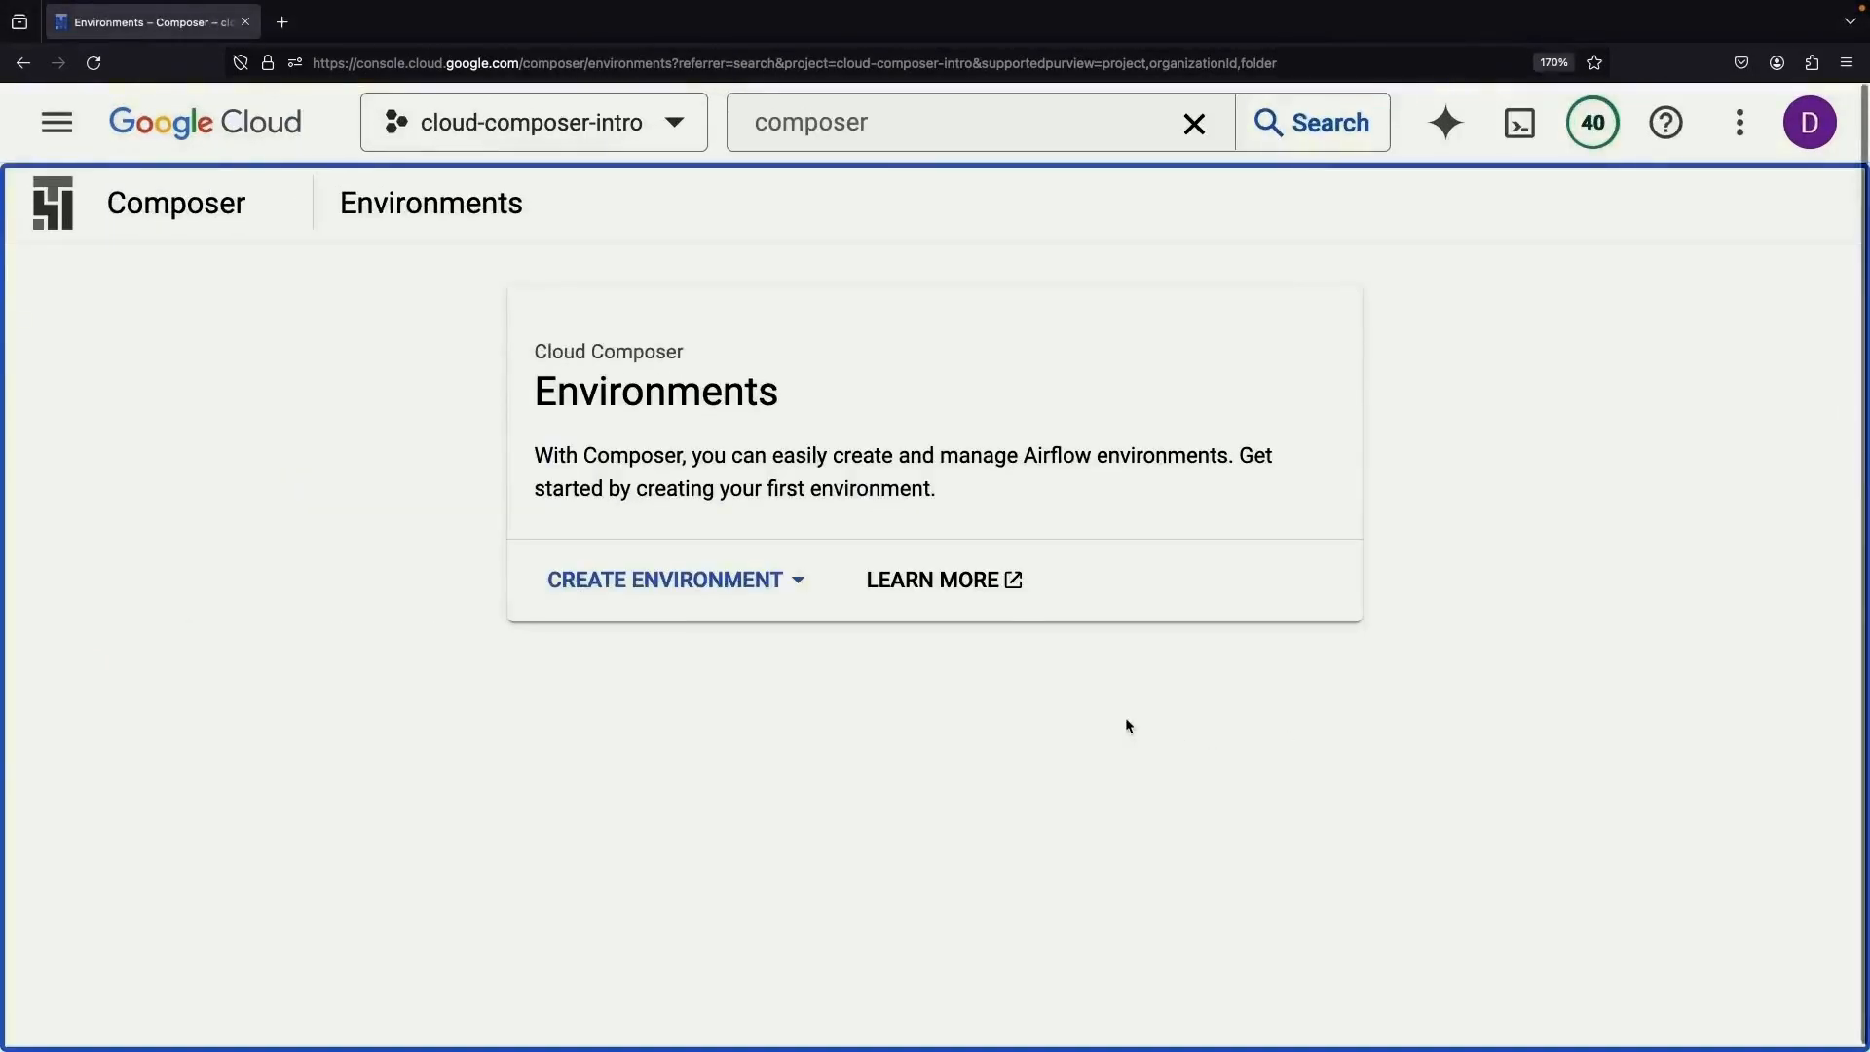
- Start creating a Composer 2 environment and name it demonstration
{"action": "left_click", "coordinate": [639, 582]}
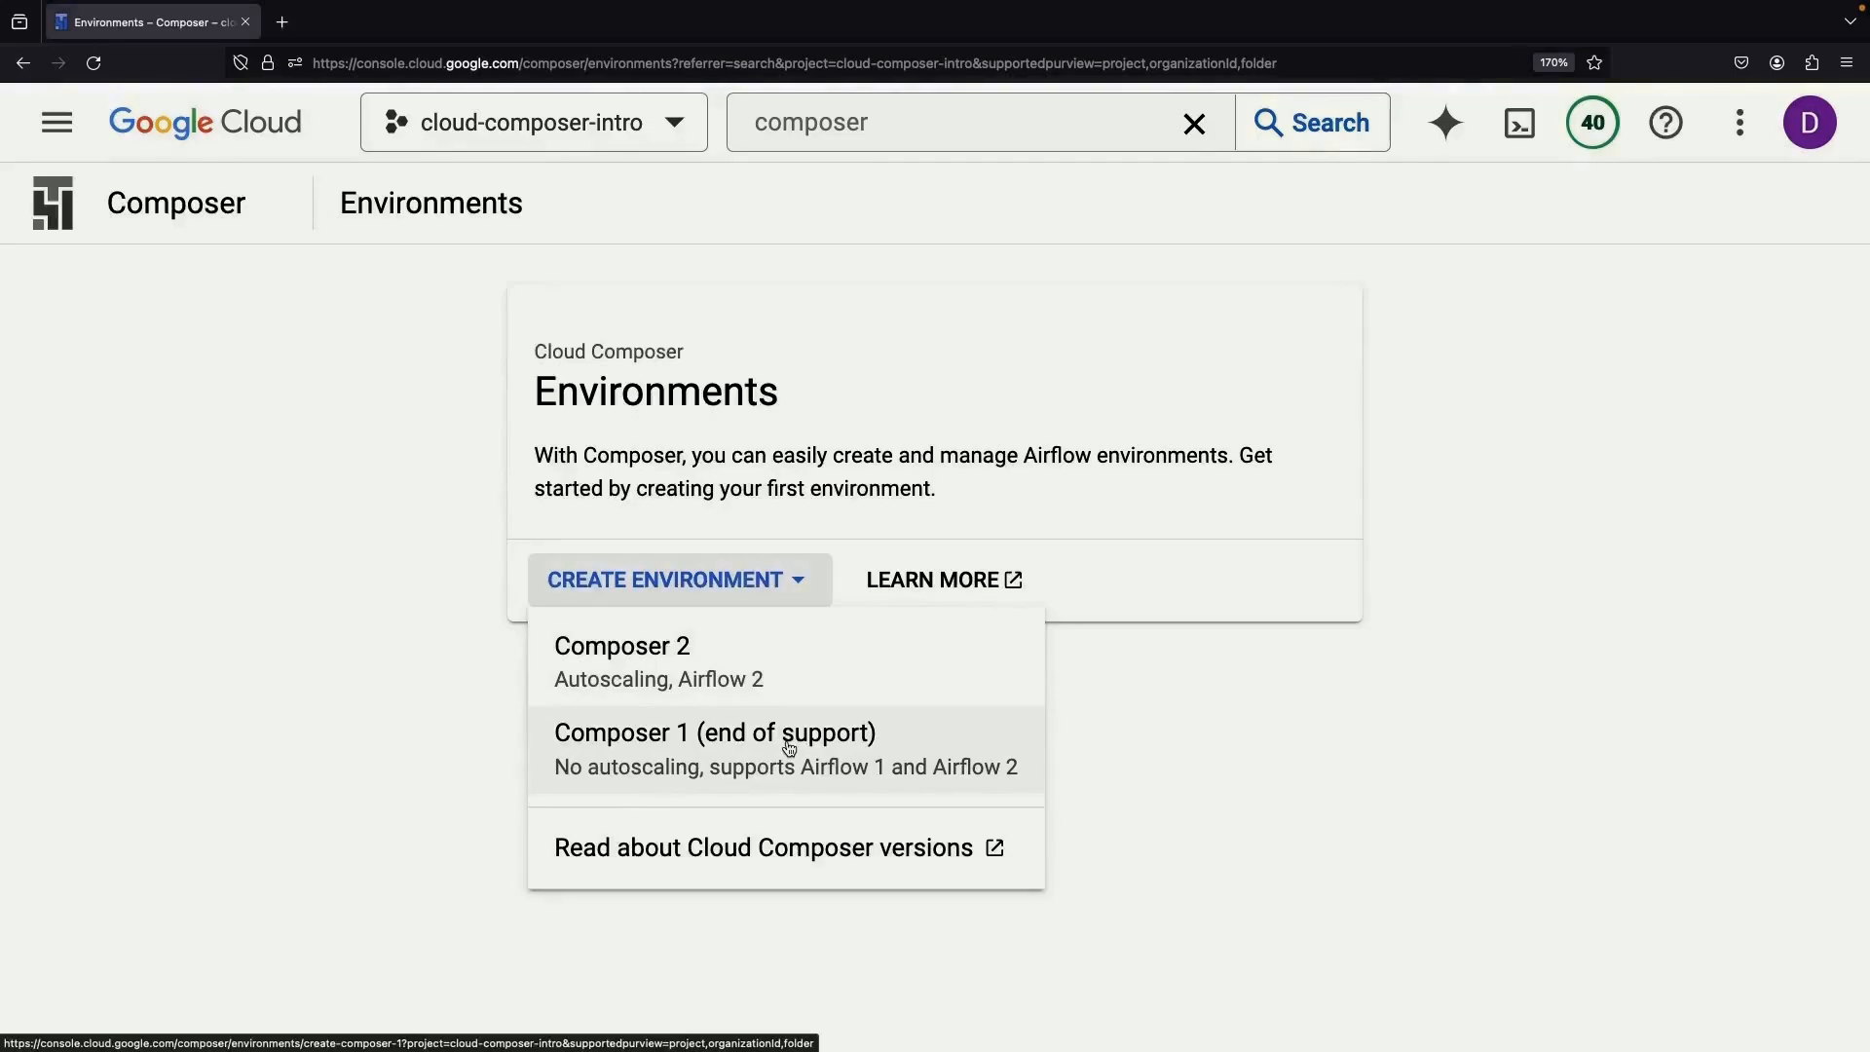
{"action": "left_click", "coordinate": [719, 657]}
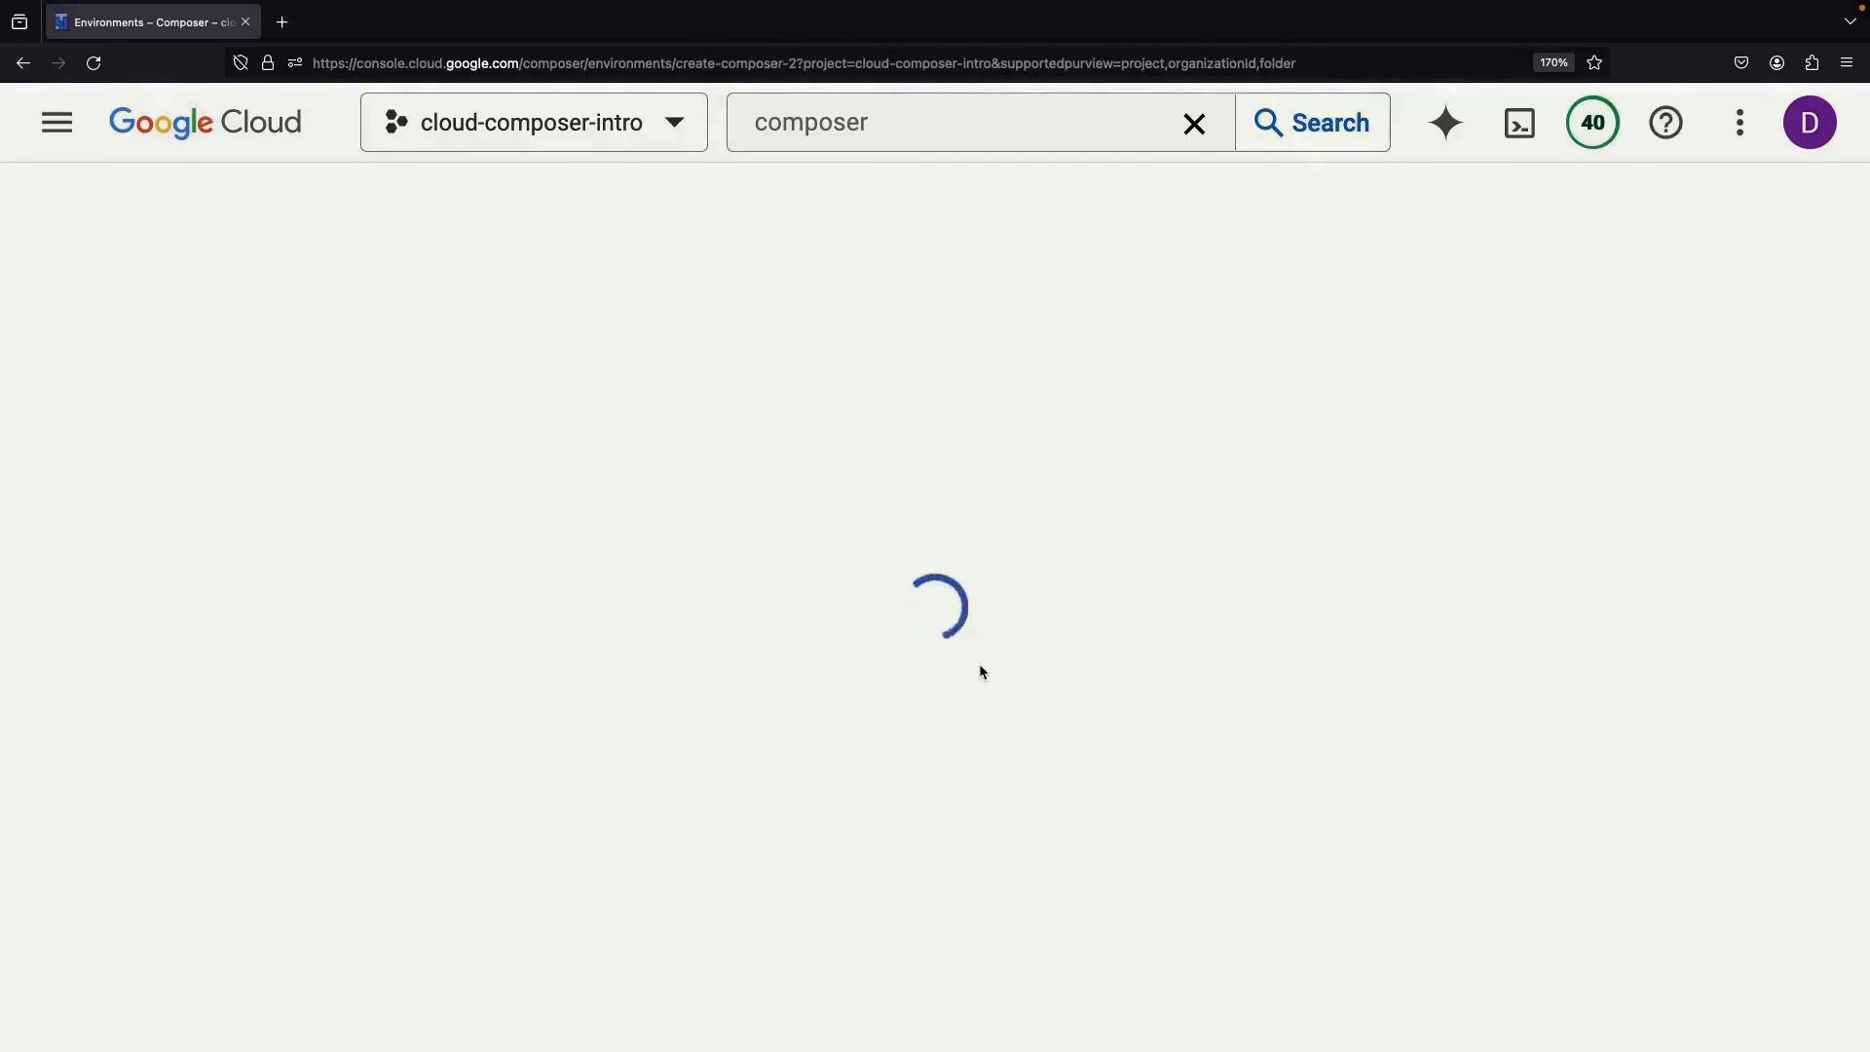
{"action": "left_click", "coordinate": [409, 484]}
{"action": "type", "text": "demonstration"}
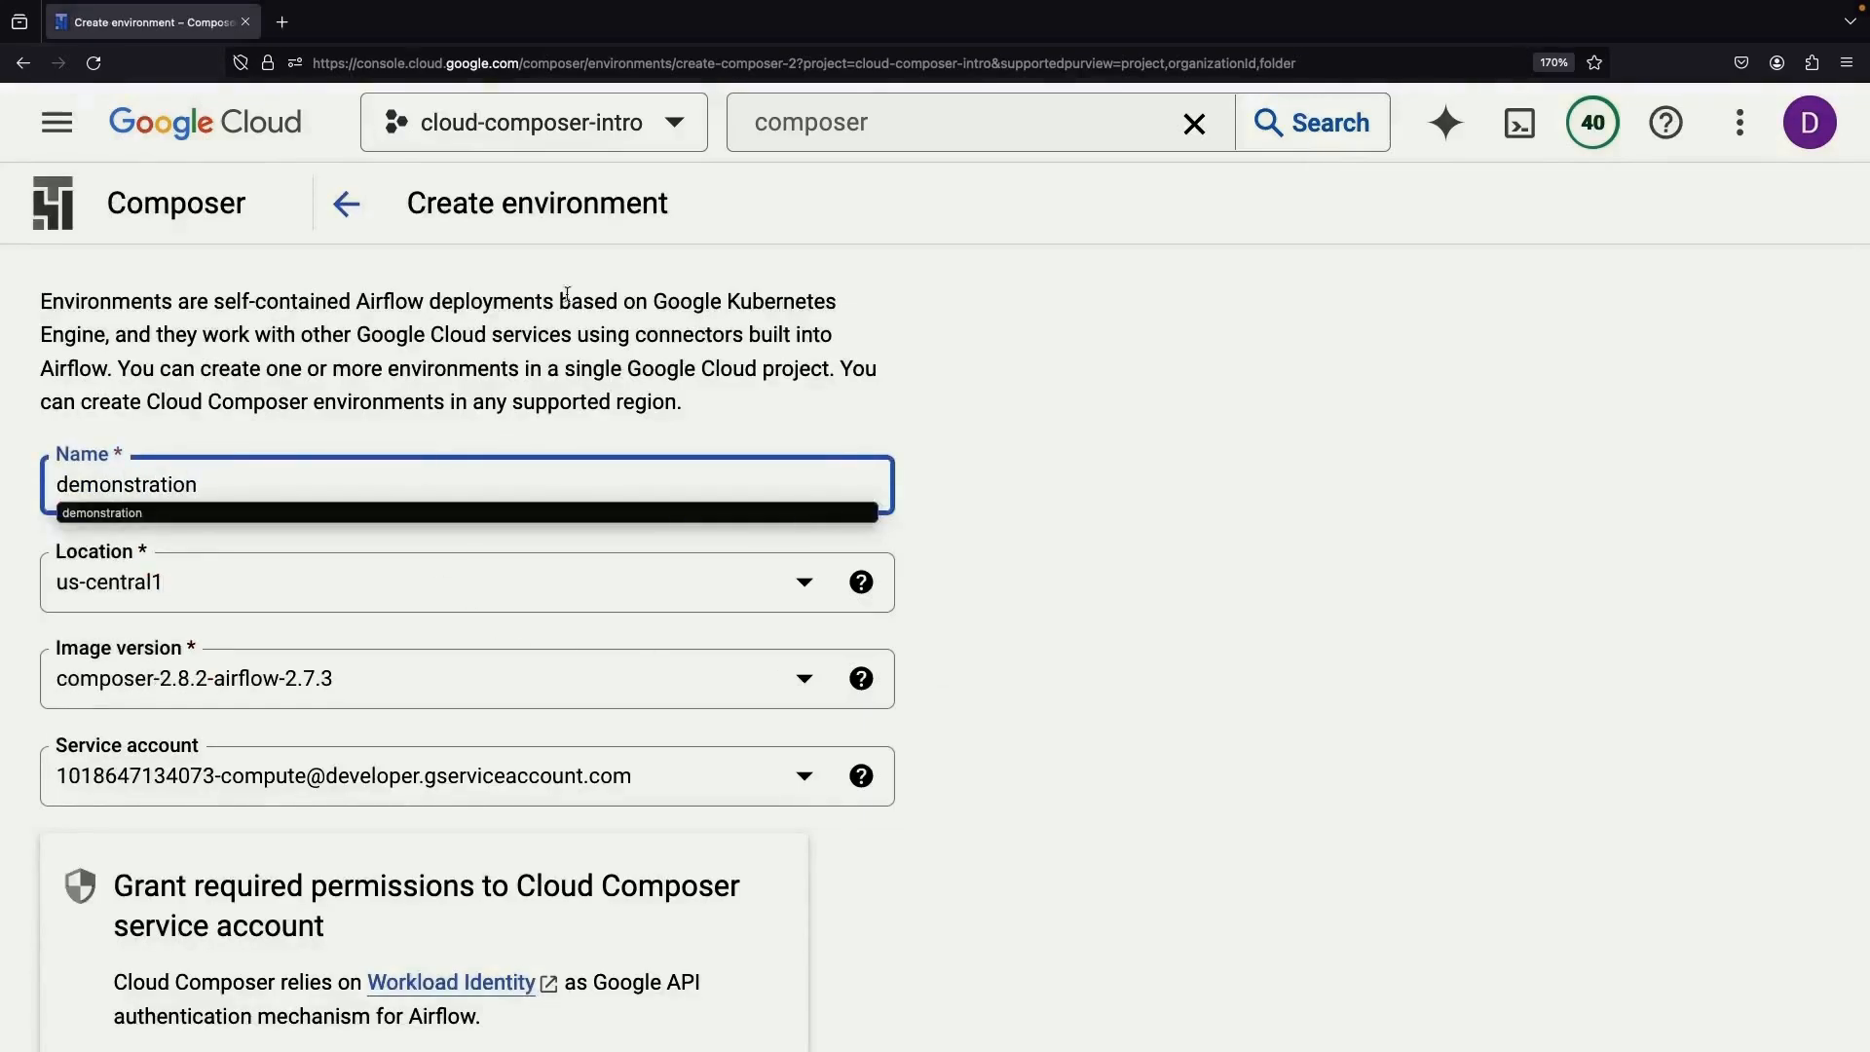
{"action": "left_click", "coordinate": [630, 309]}
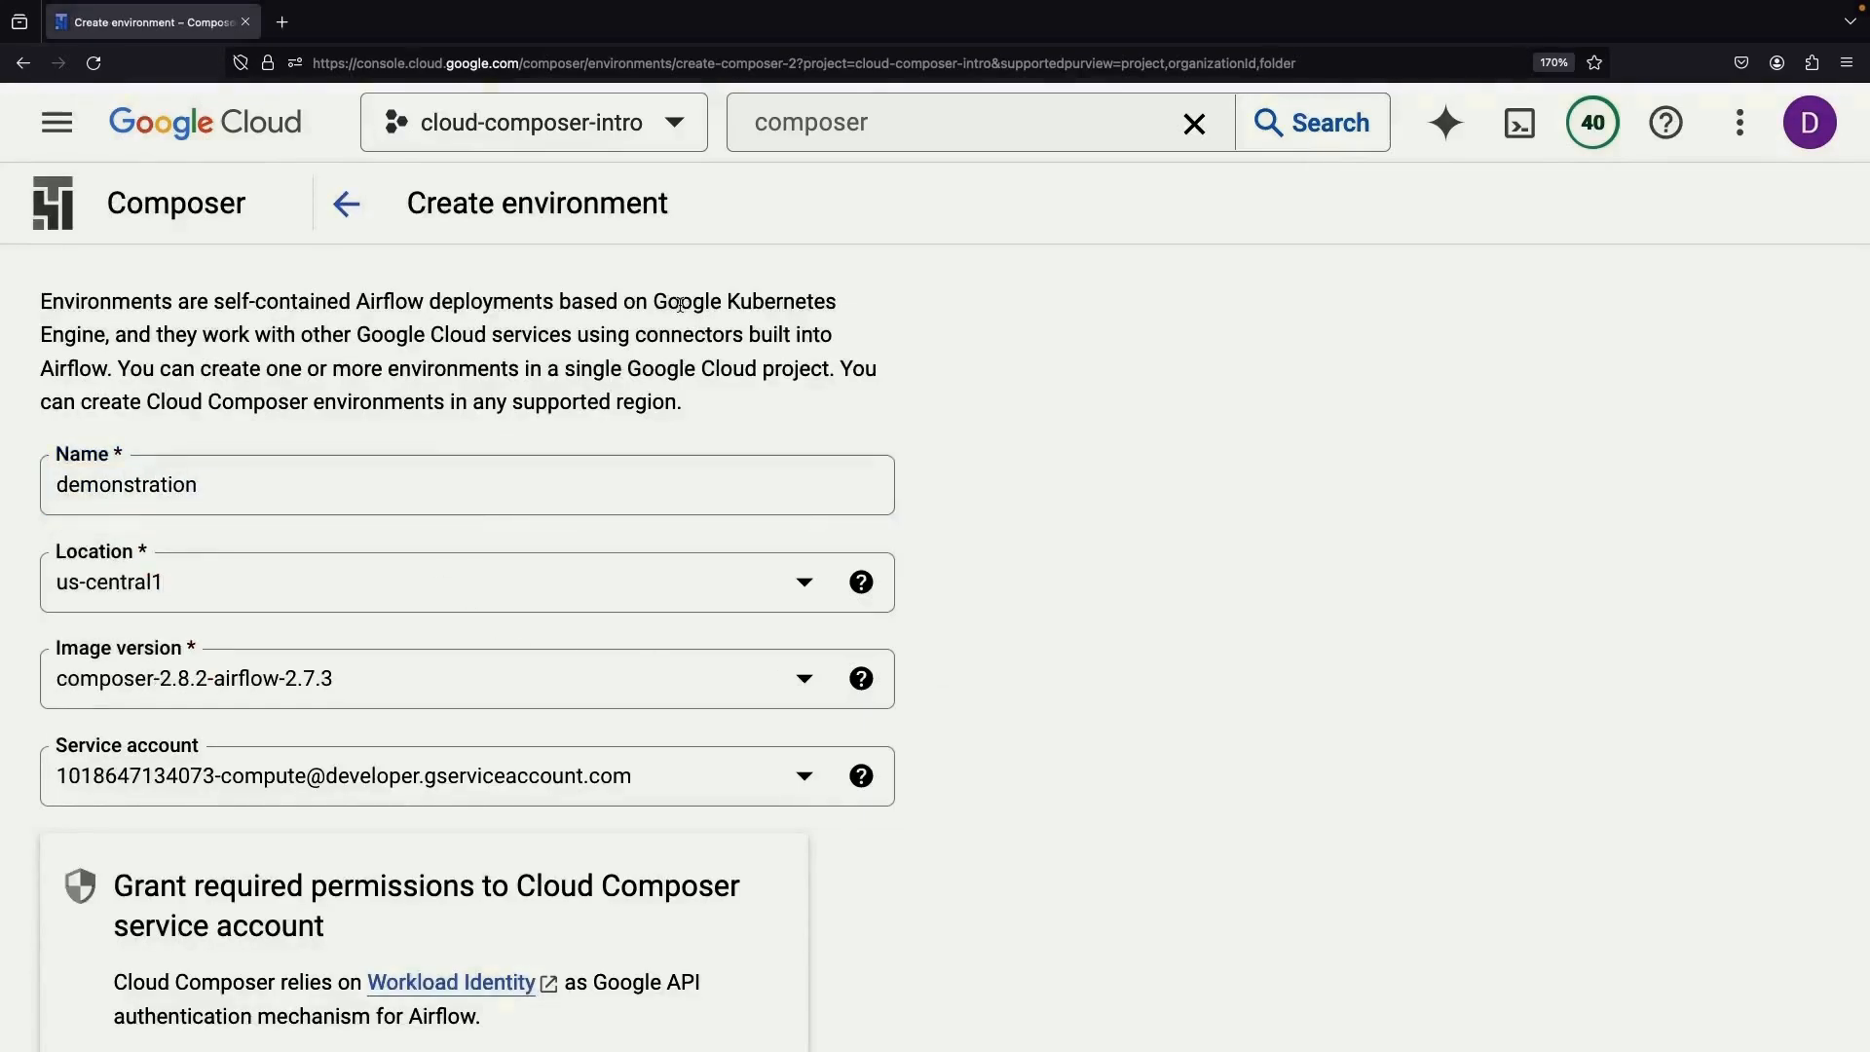
- Examine the environment introduction's mention of Google Kubernetes Engine and the available Composer image versions
{"action": "left_click_drag", "start_coordinate": [680, 305], "coordinate": [79, 327]}
{"action": "left_click", "coordinate": [407, 381]}
{"action": "scroll", "coordinate": [473, 482], "scroll_direction": "down", "scroll_amount": 2}
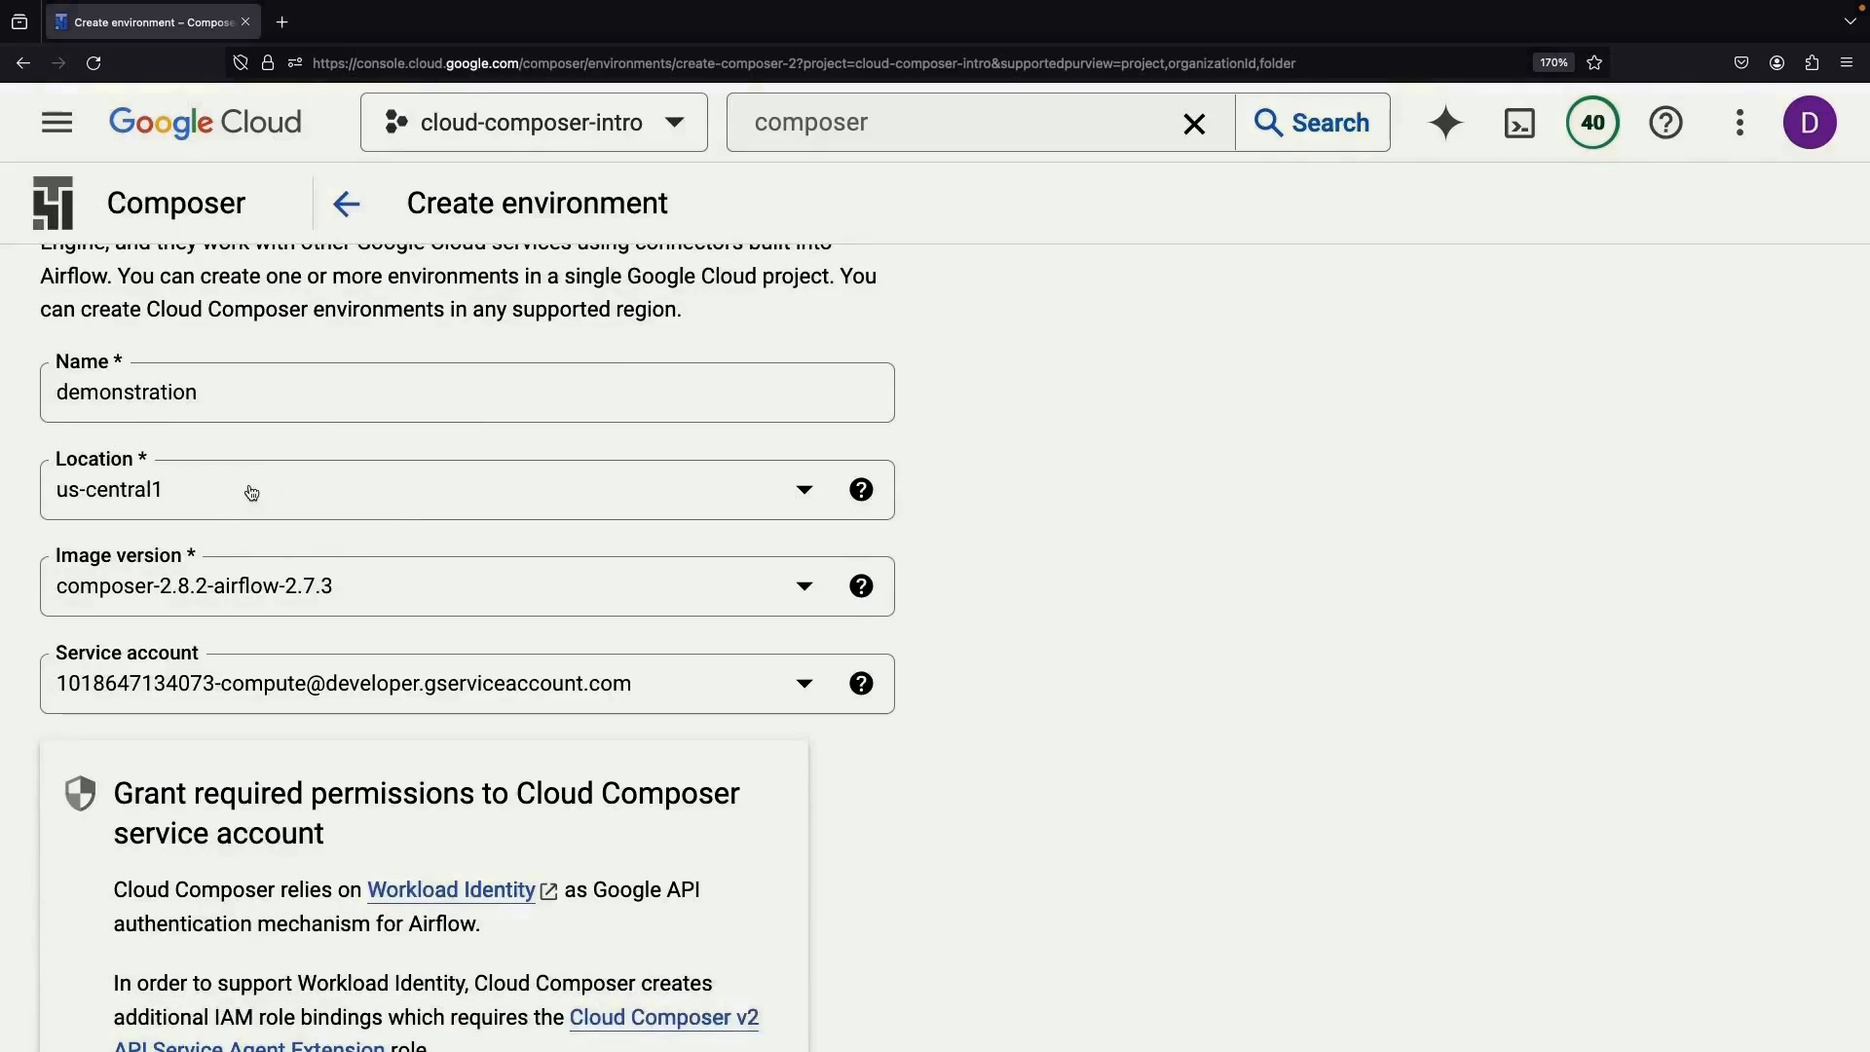
{"action": "scroll", "coordinate": [493, 555], "scroll_direction": "down", "scroll_amount": 1}
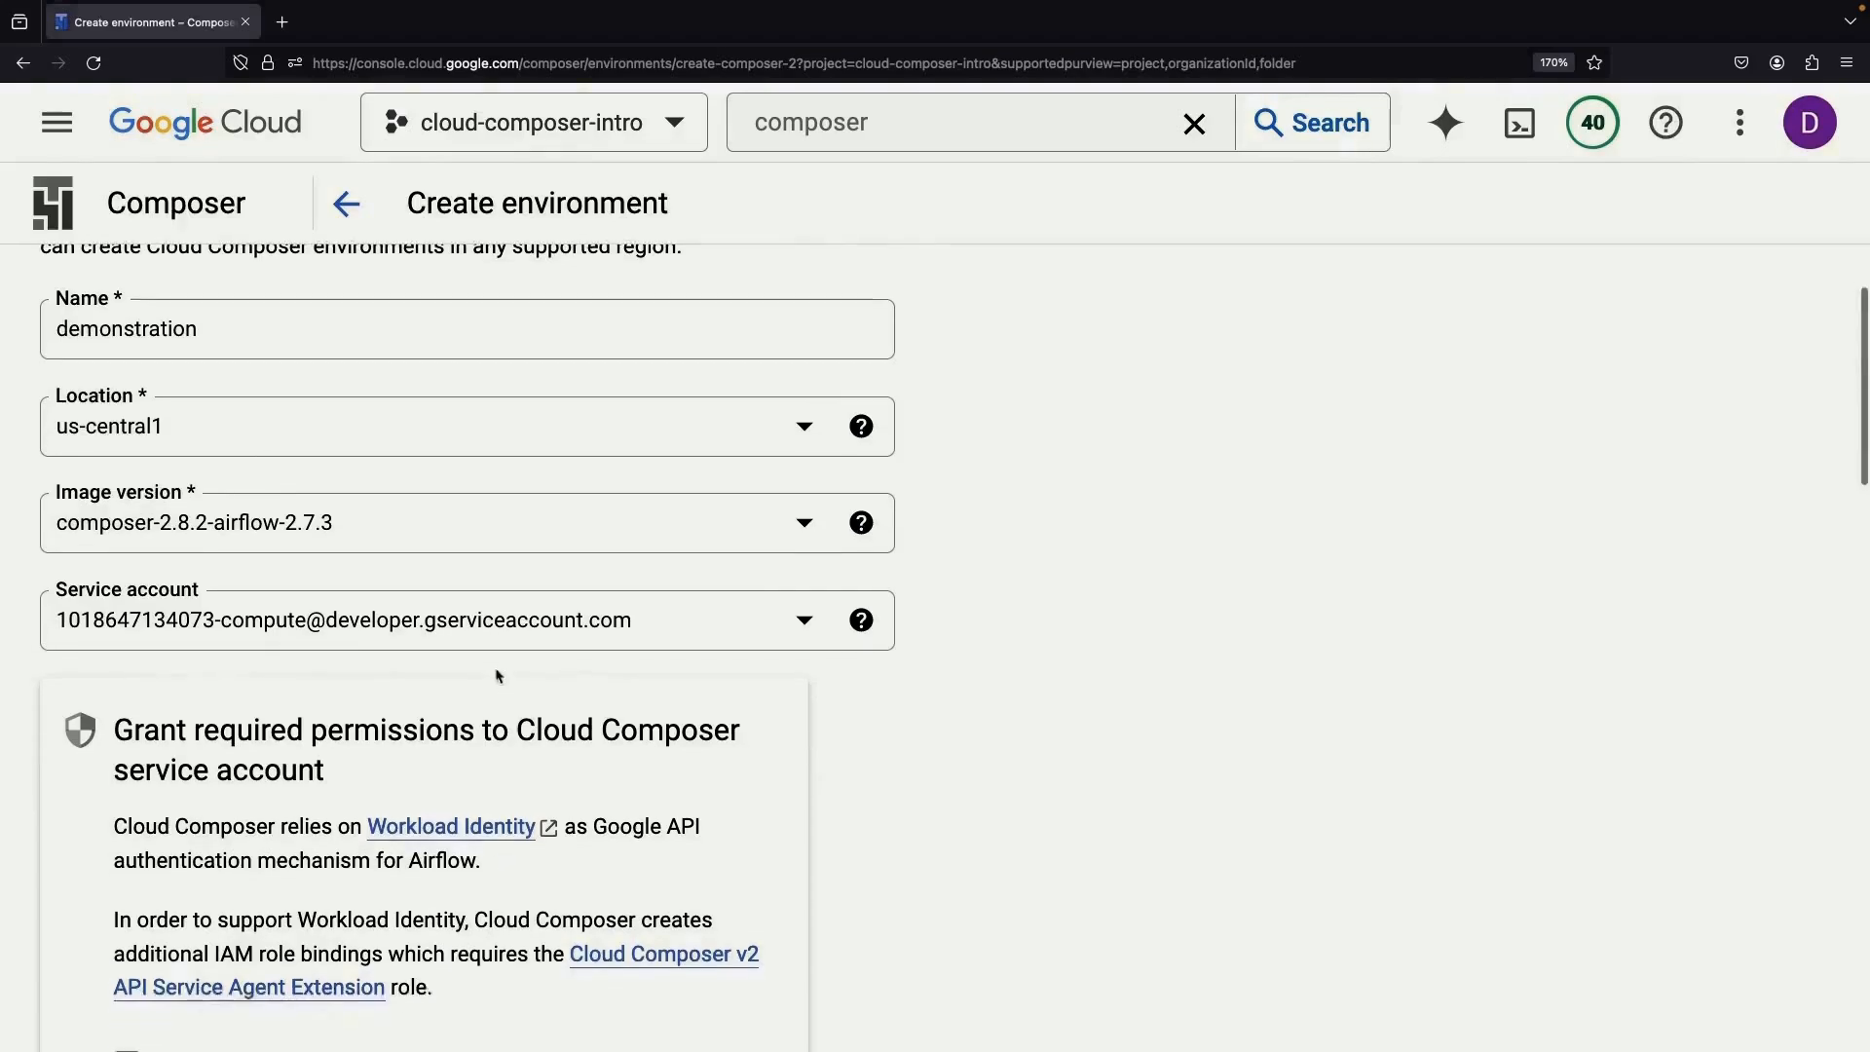
{"action": "left_click", "coordinate": [447, 521]}
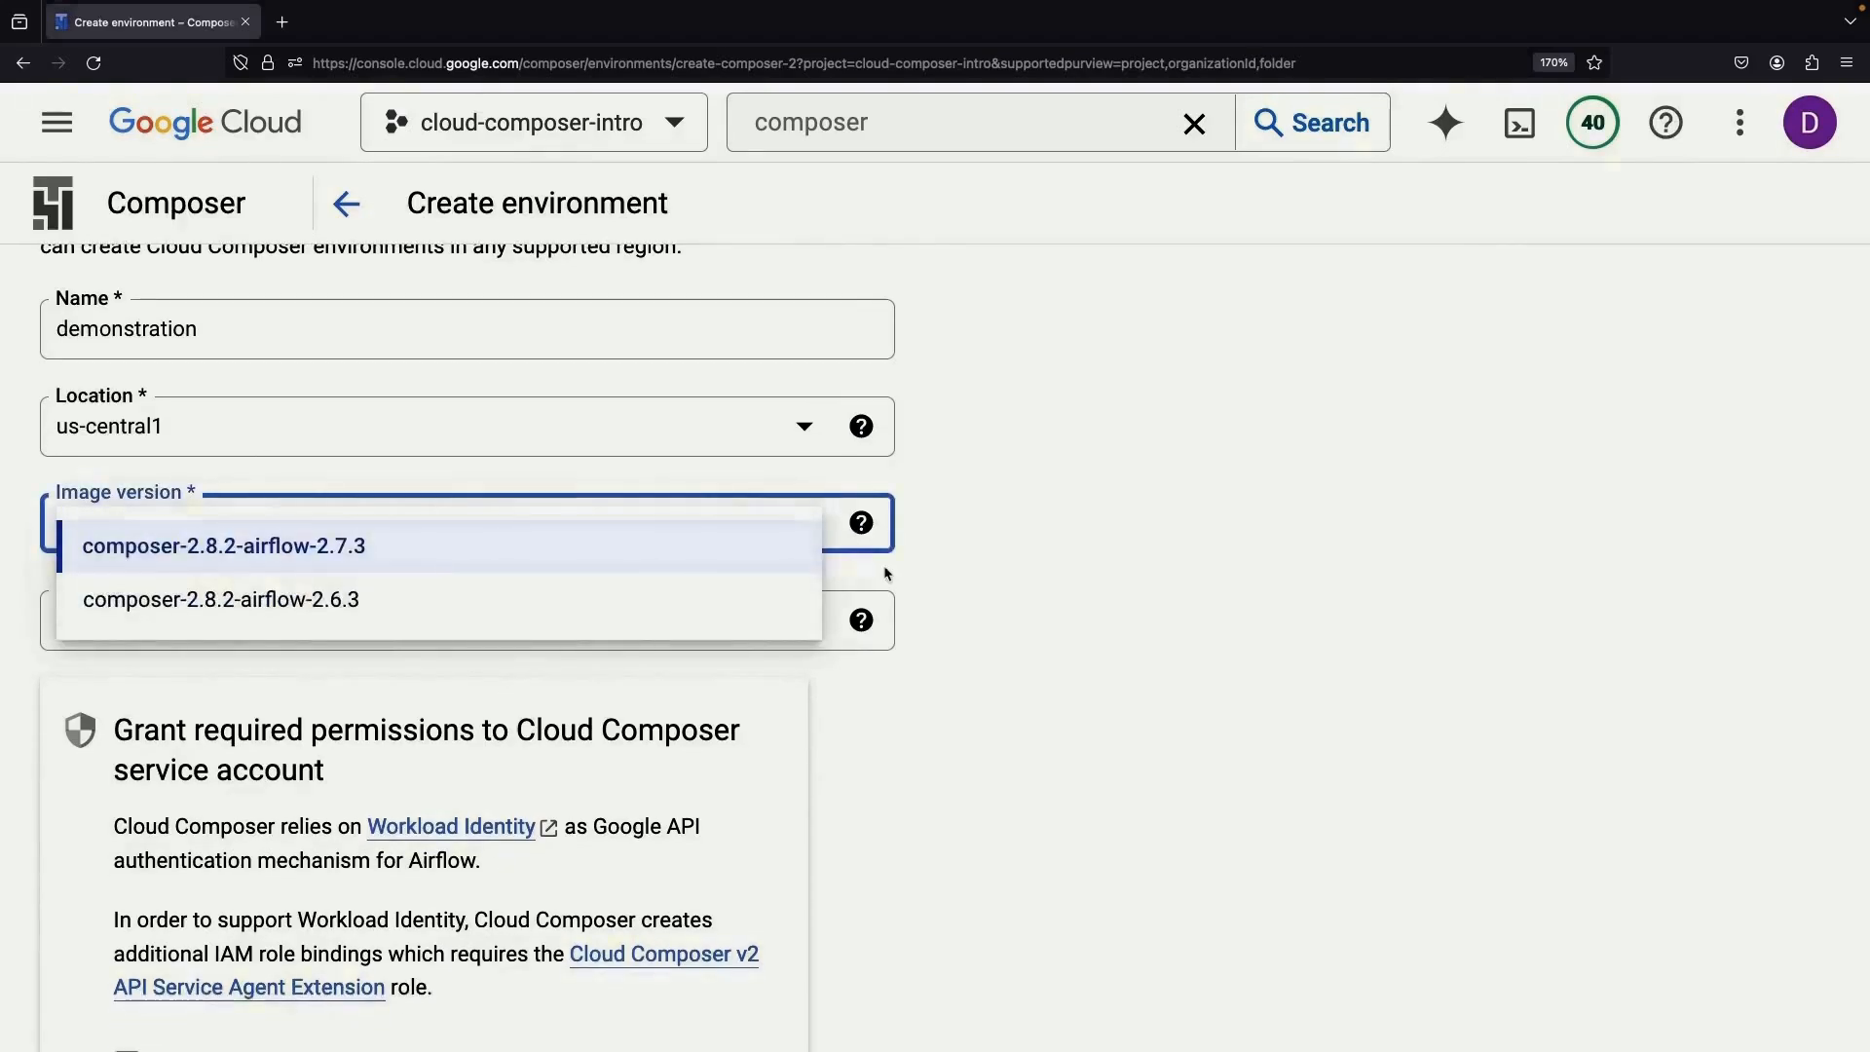
{"action": "left_click", "coordinate": [933, 520]}
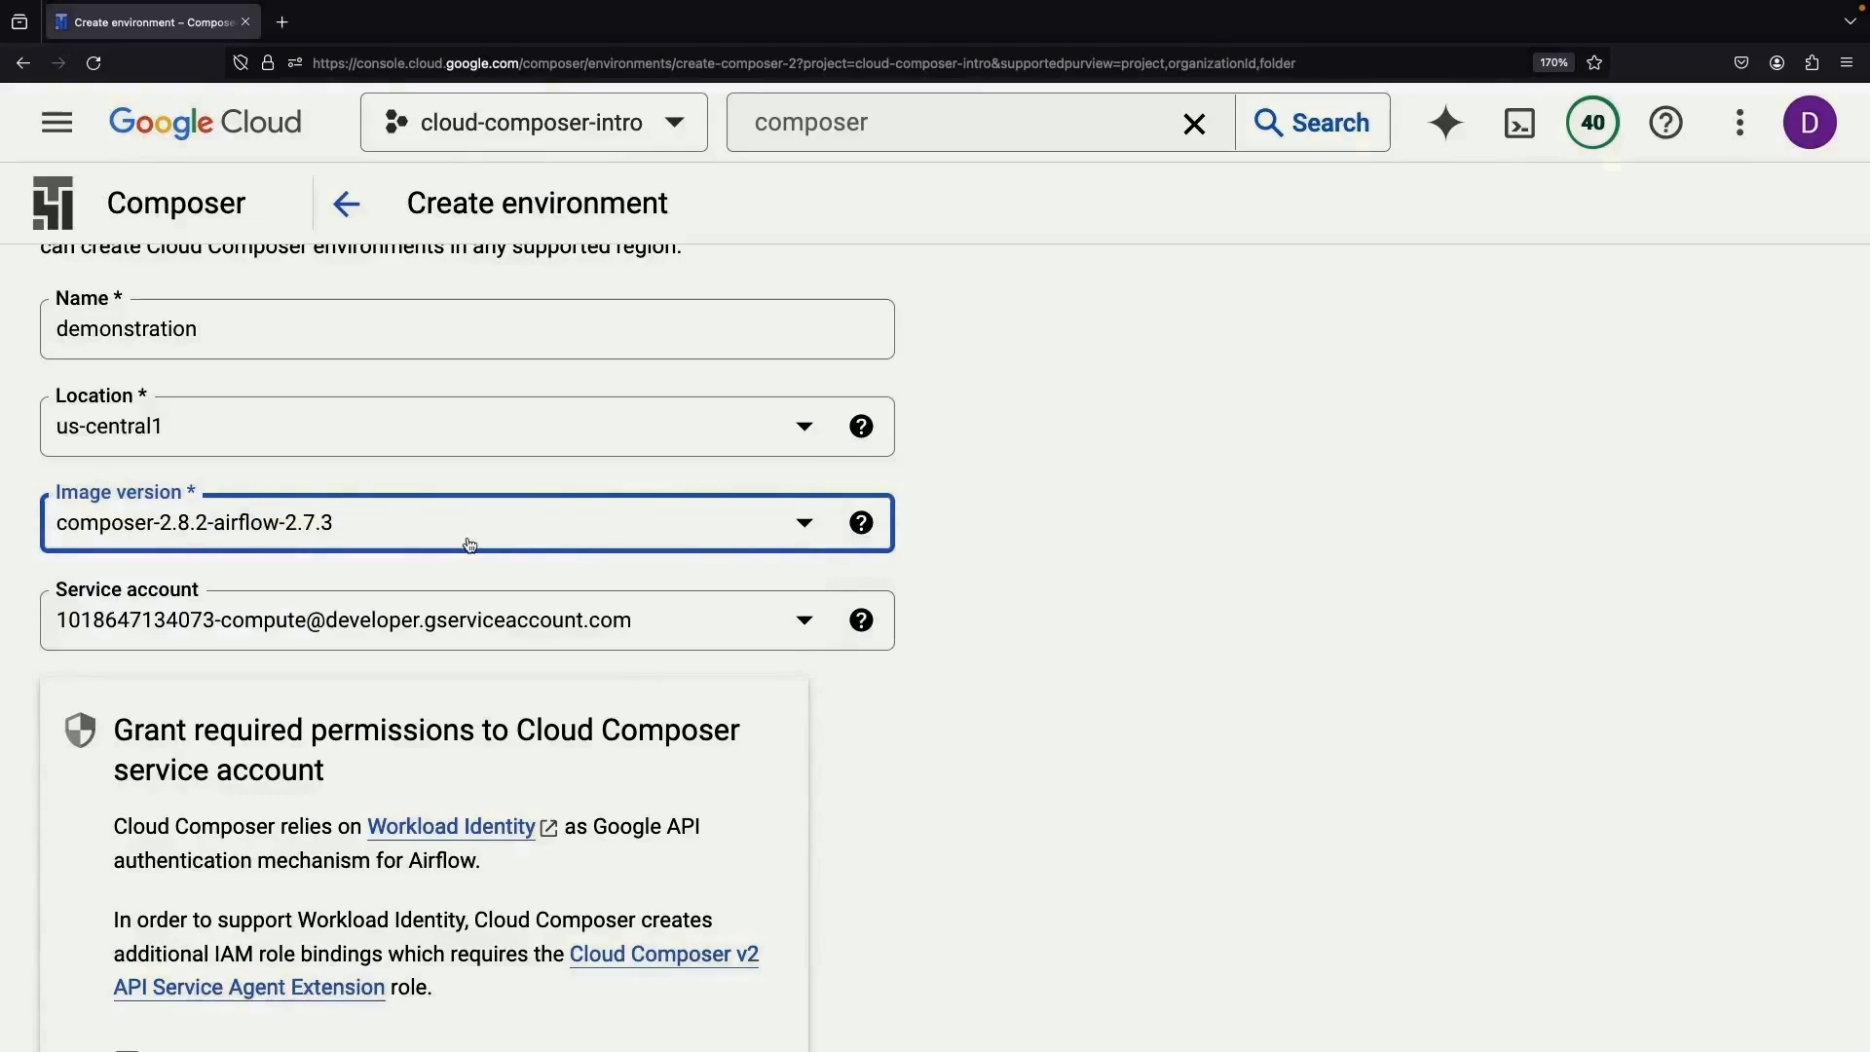
{"action": "scroll", "coordinate": [637, 640], "scroll_direction": "down", "scroll_amount": 1}
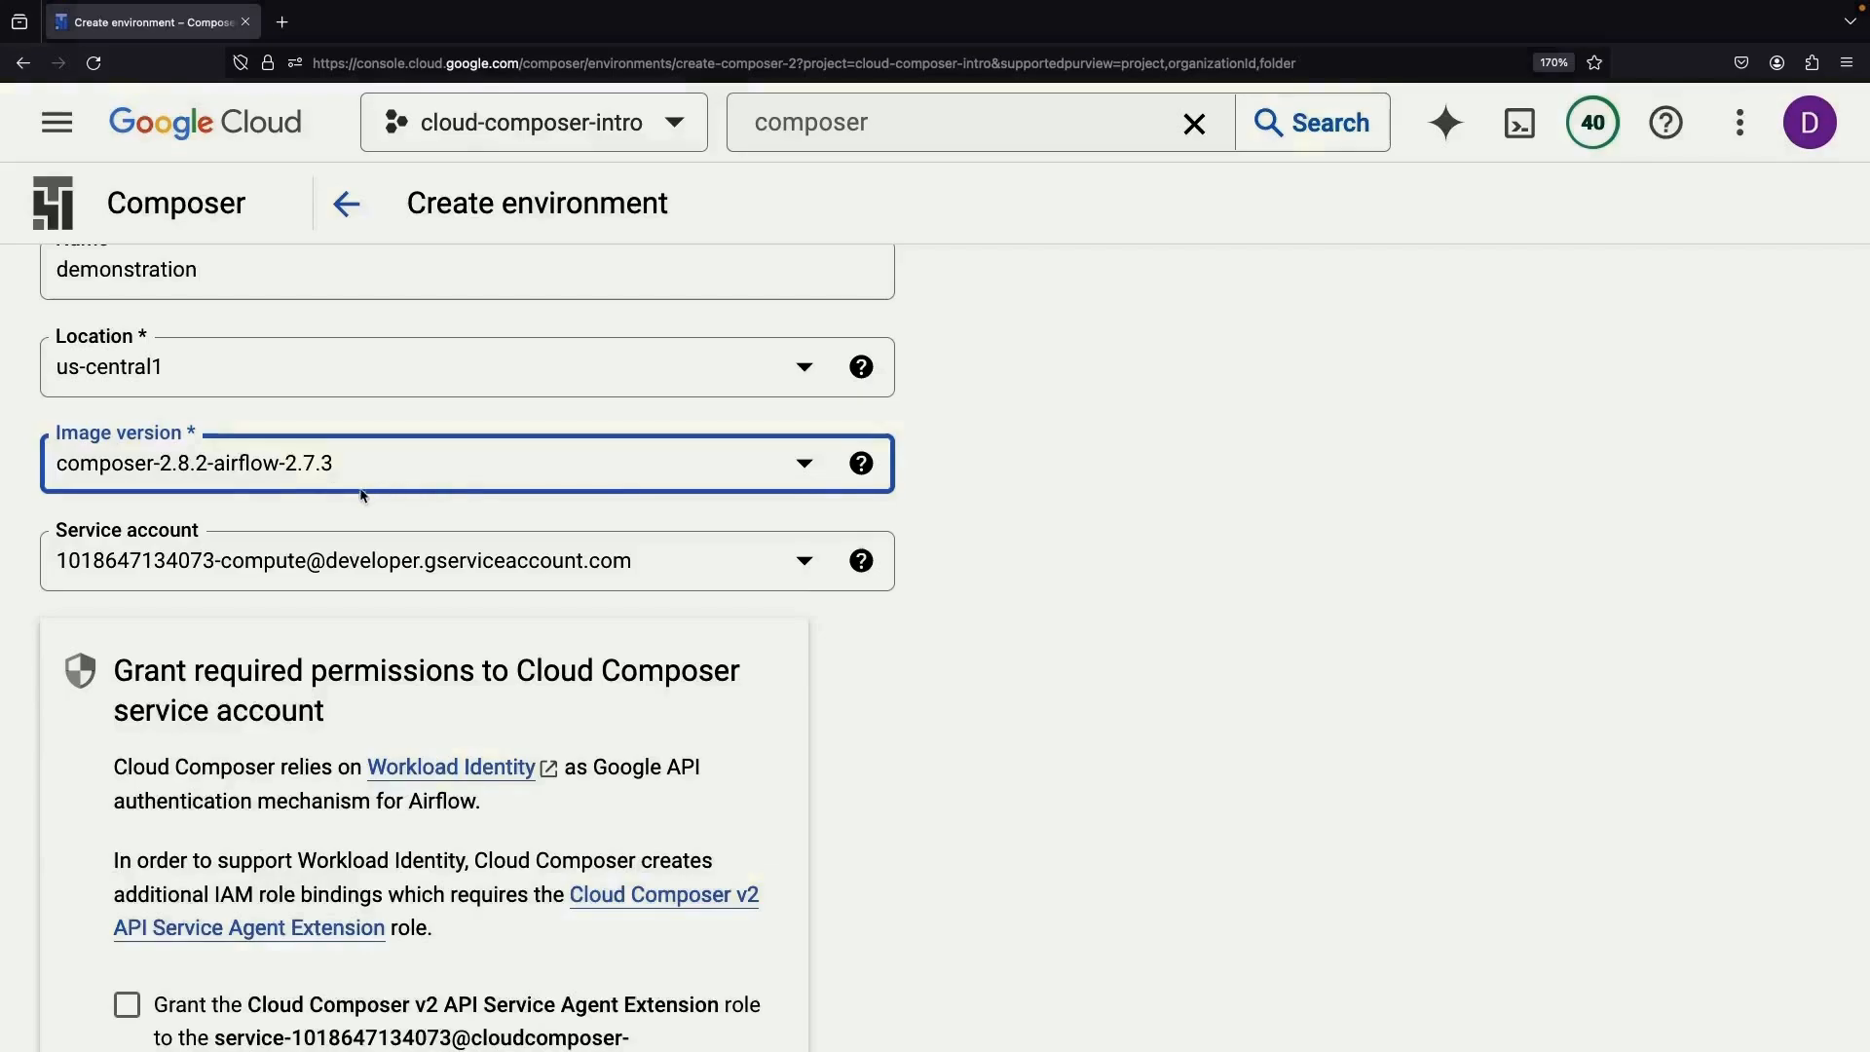
{"action": "scroll", "coordinate": [674, 456], "scroll_direction": "down", "scroll_amount": 1}
- Switch to the softwaresim diagram and add an Apache Airflow component below Cloud Composer, saving it with an auto-generated short description
{"action": "key", "text": "ctrl+Right"}
{"action": "double_click", "coordinate": [233, 89]}
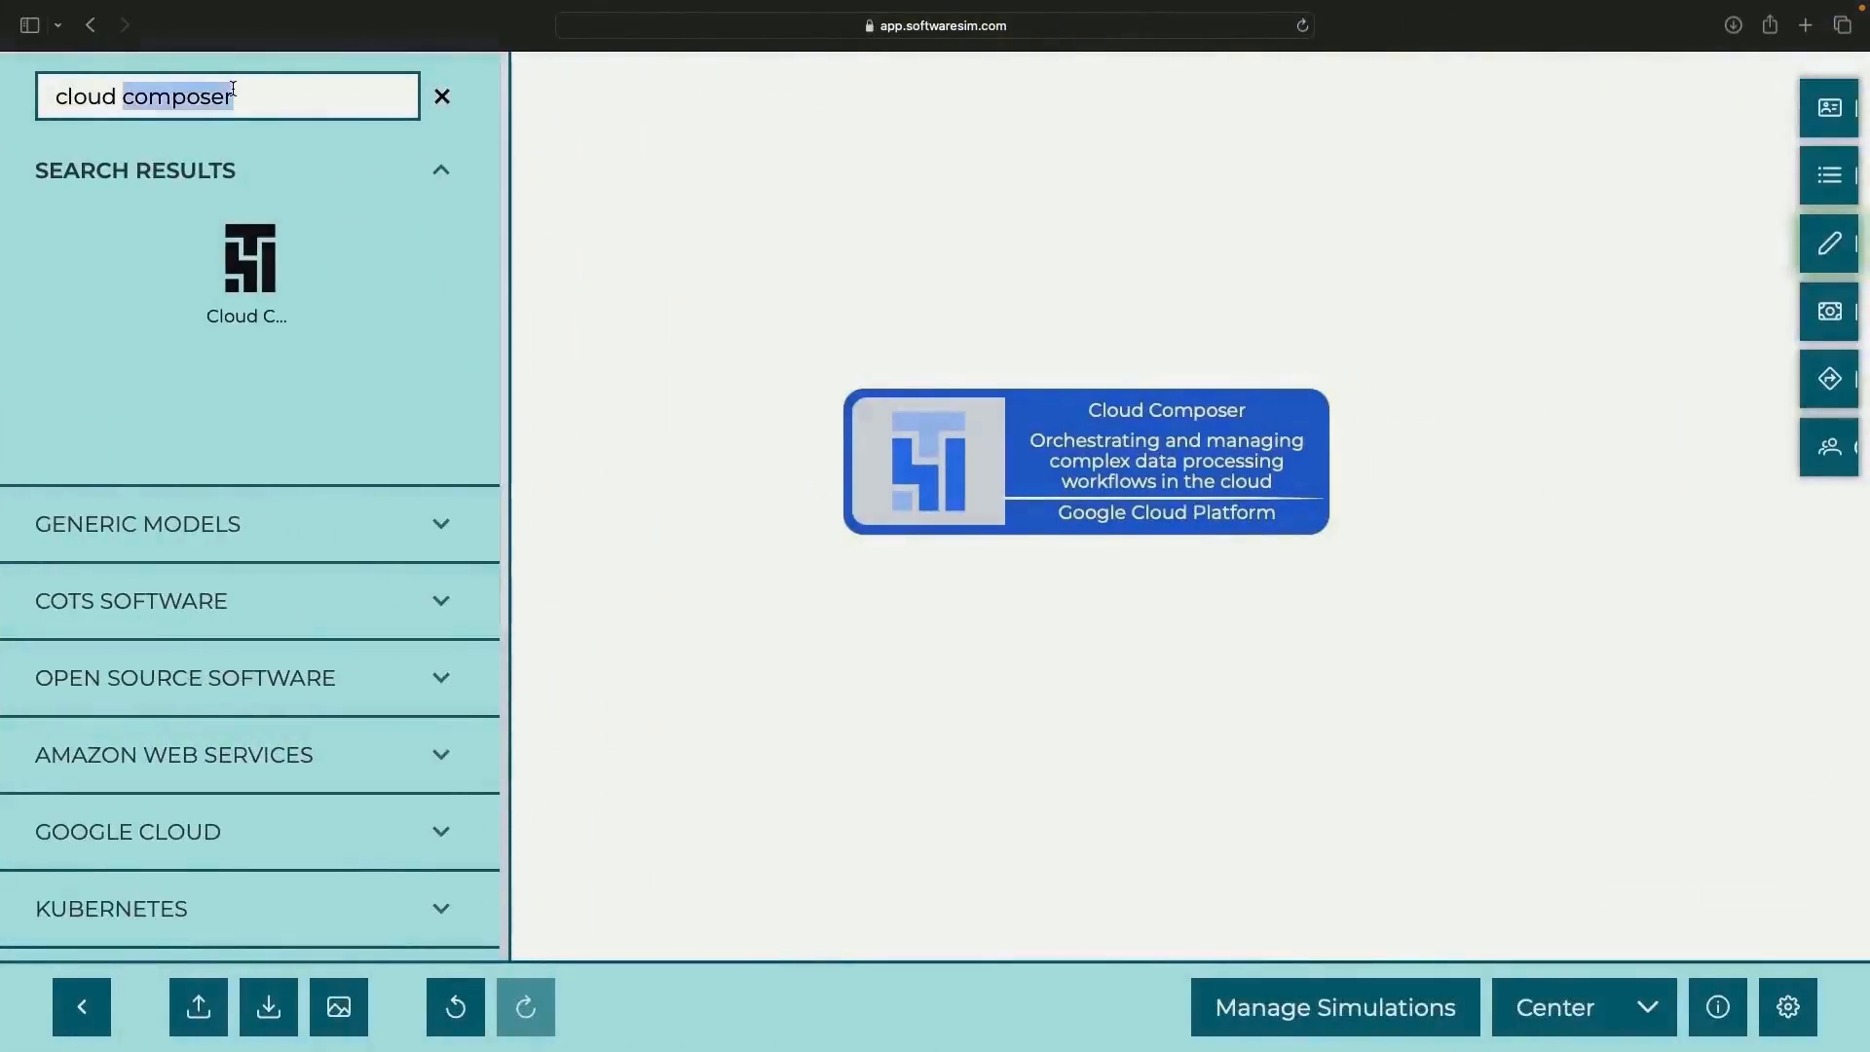
{"action": "triple_click", "coordinate": [233, 89]}
{"action": "type", "text": "airflow"}
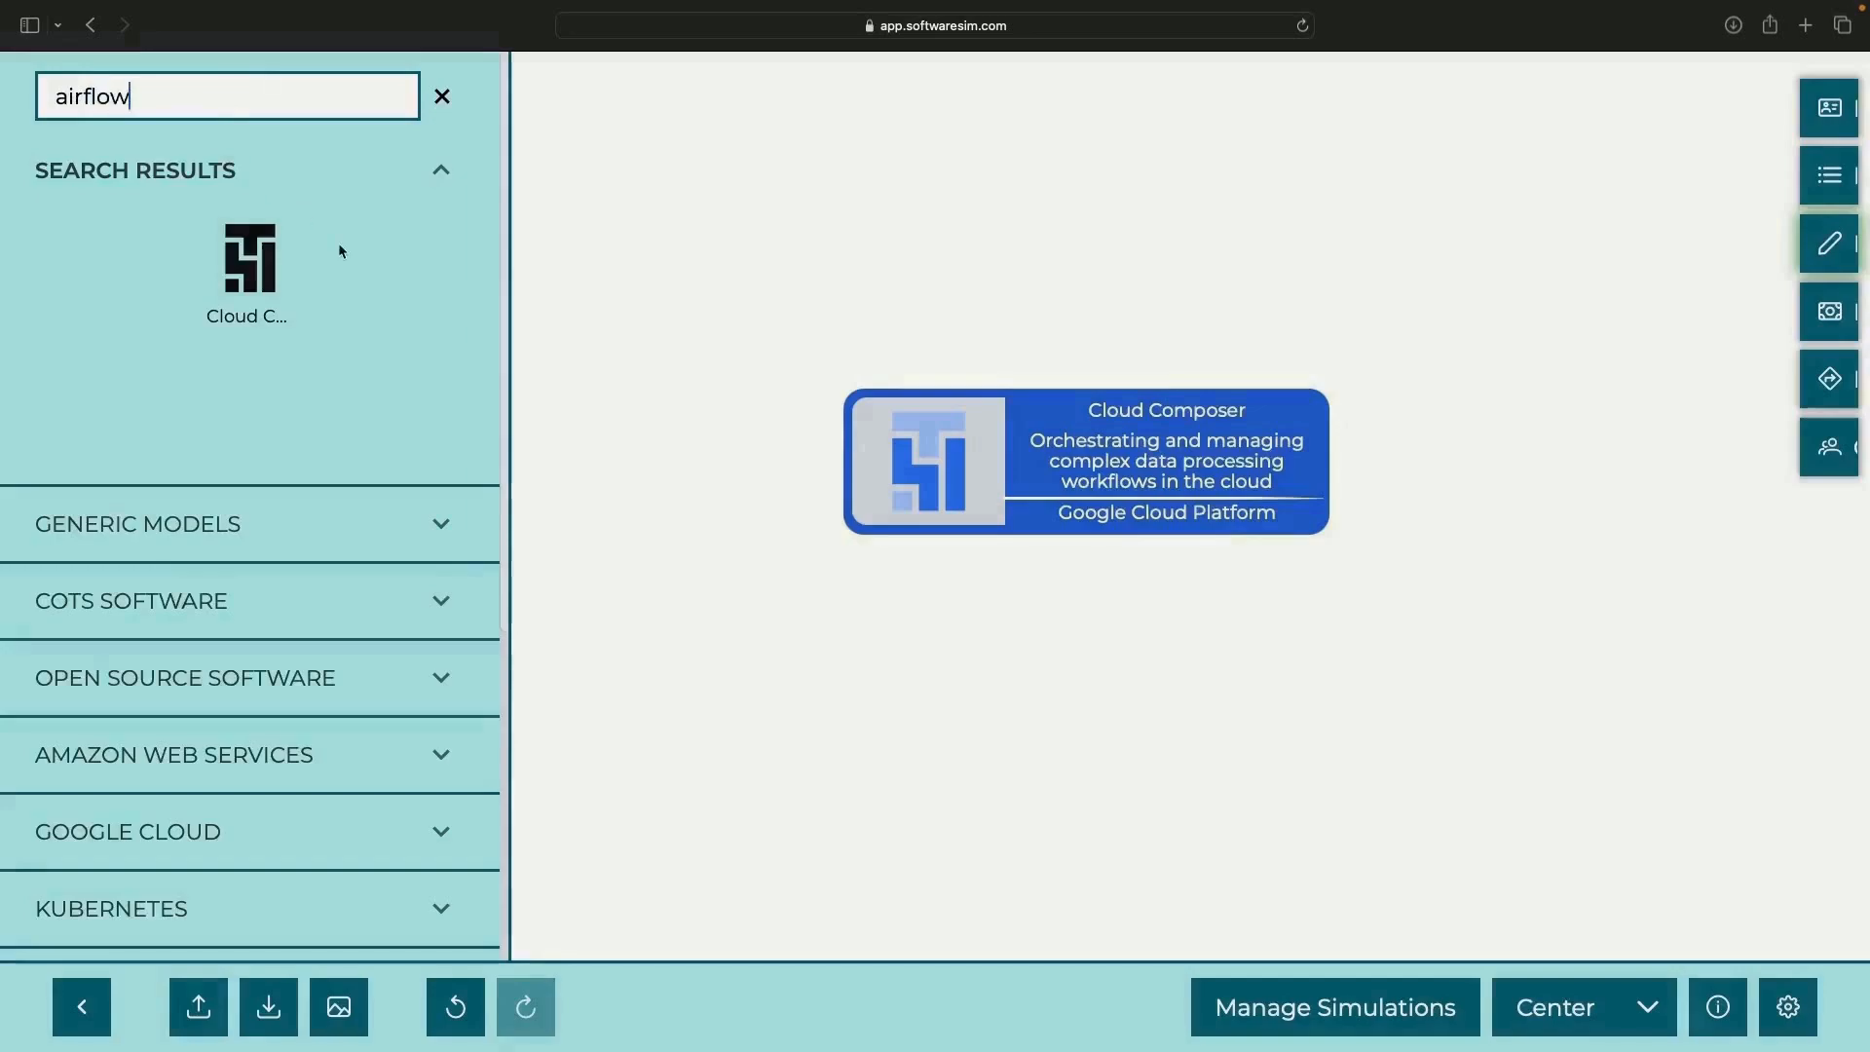
{"action": "left_click_drag", "start_coordinate": [206, 258], "coordinate": [1051, 616]}
{"action": "right_click", "coordinate": [1044, 616]}
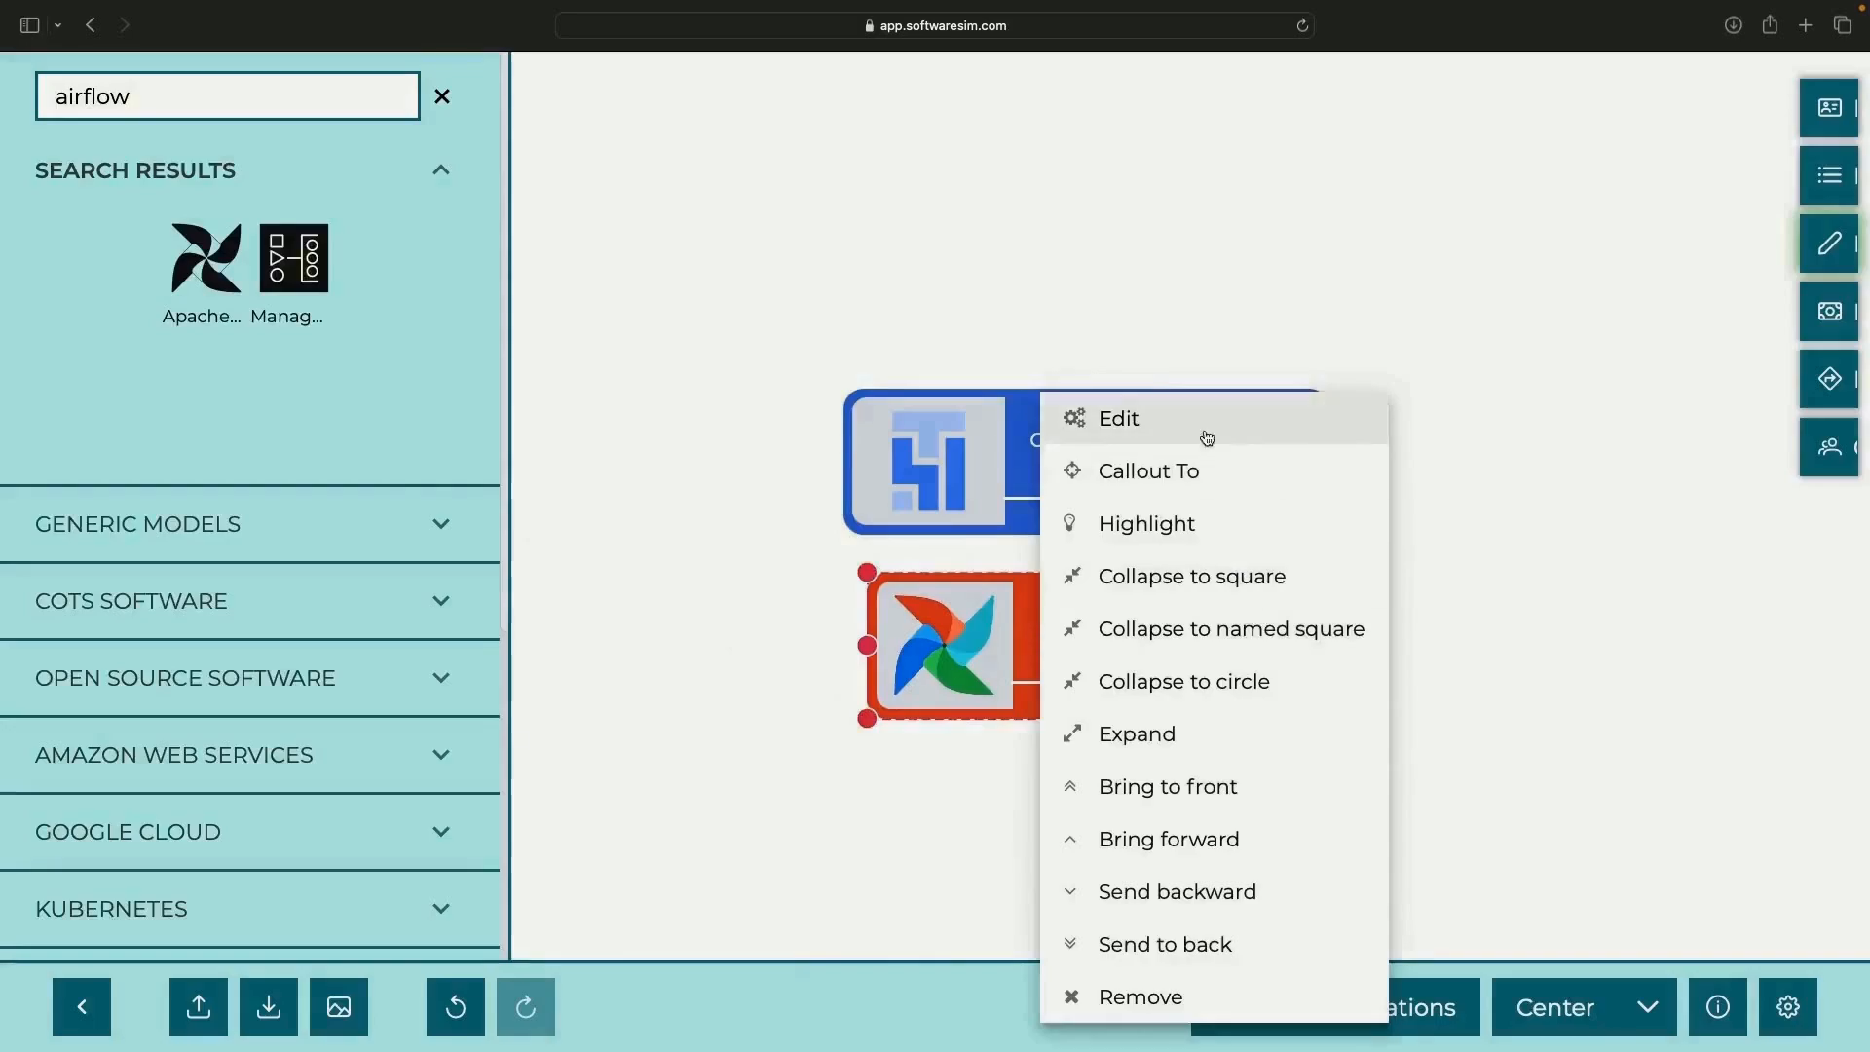
{"action": "left_click", "coordinate": [1208, 437]}
{"action": "left_click", "coordinate": [1255, 821]}
{"action": "left_click", "coordinate": [1237, 951]}
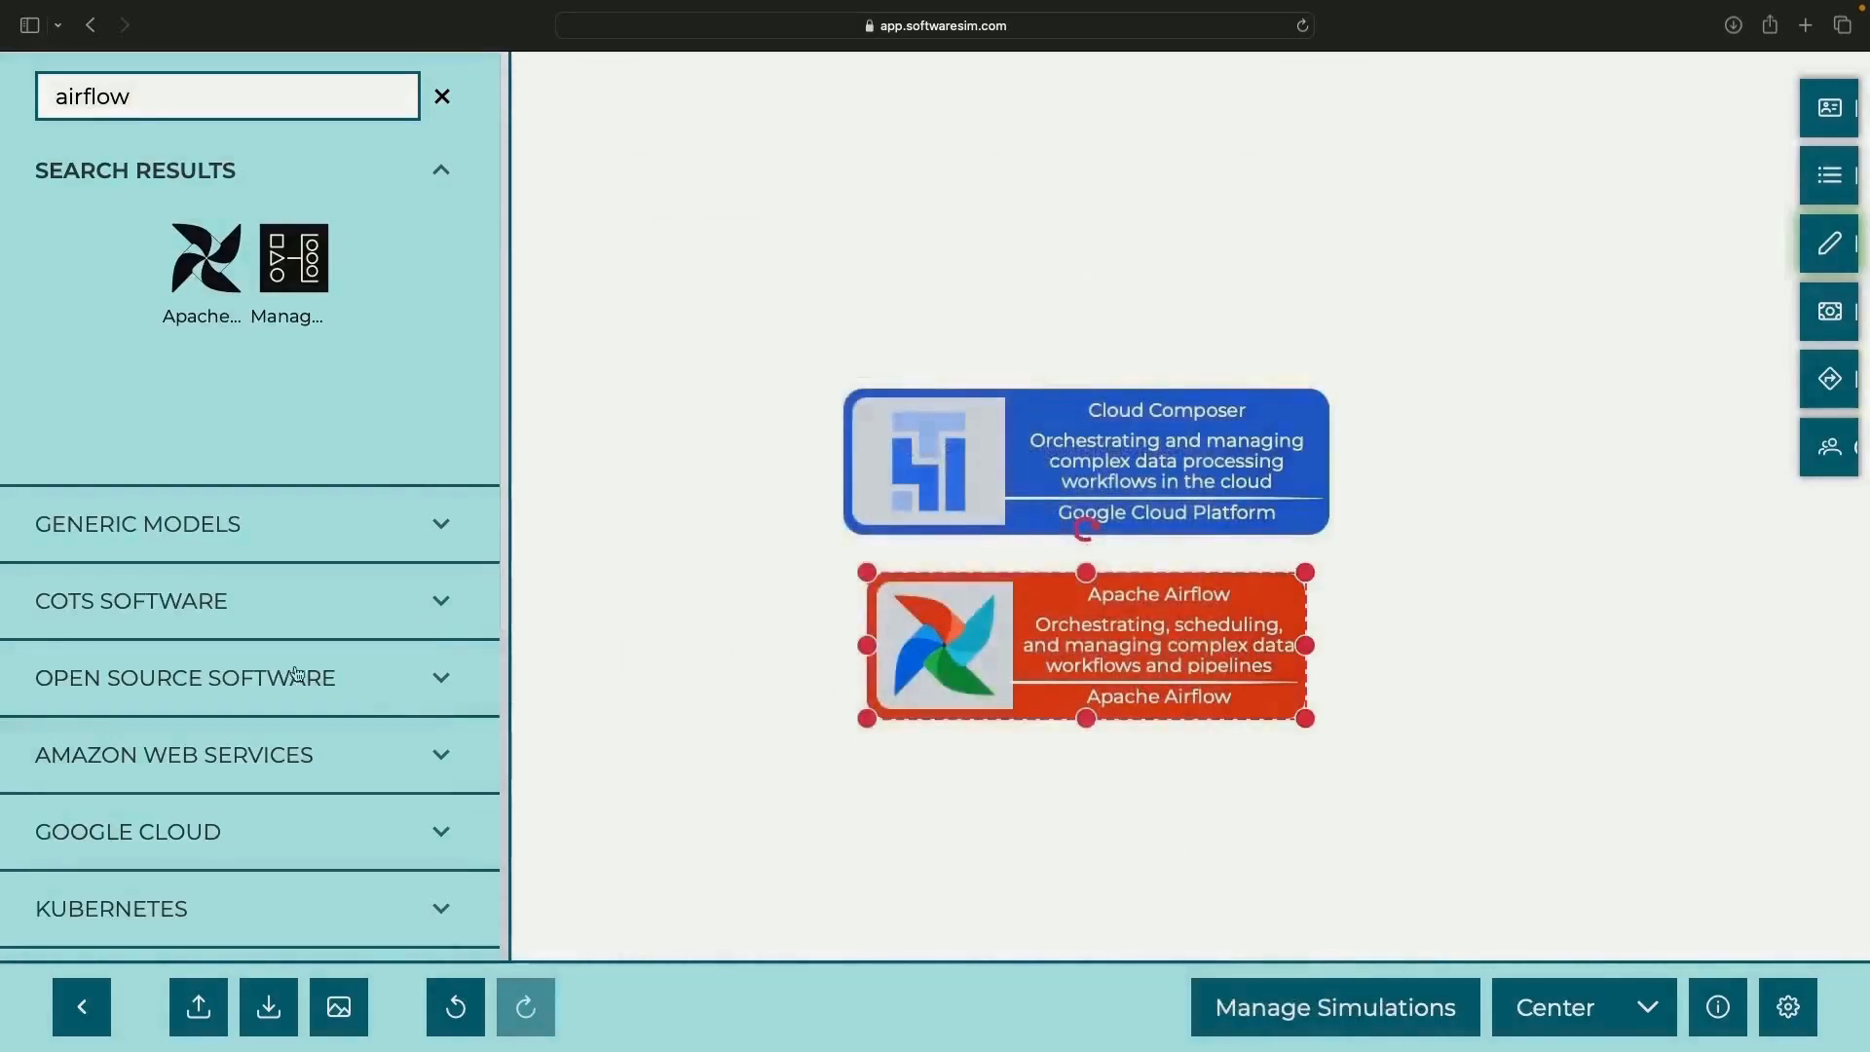
- Open another category of the model library and place one of its items on the canvas beside the Apache Airflow component
{"action": "scroll", "coordinate": [298, 672], "scroll_direction": "down", "scroll_amount": 10}
{"action": "left_click", "coordinate": [267, 850]}
{"action": "left_click_drag", "start_coordinate": [434, 865], "coordinate": [765, 625]}
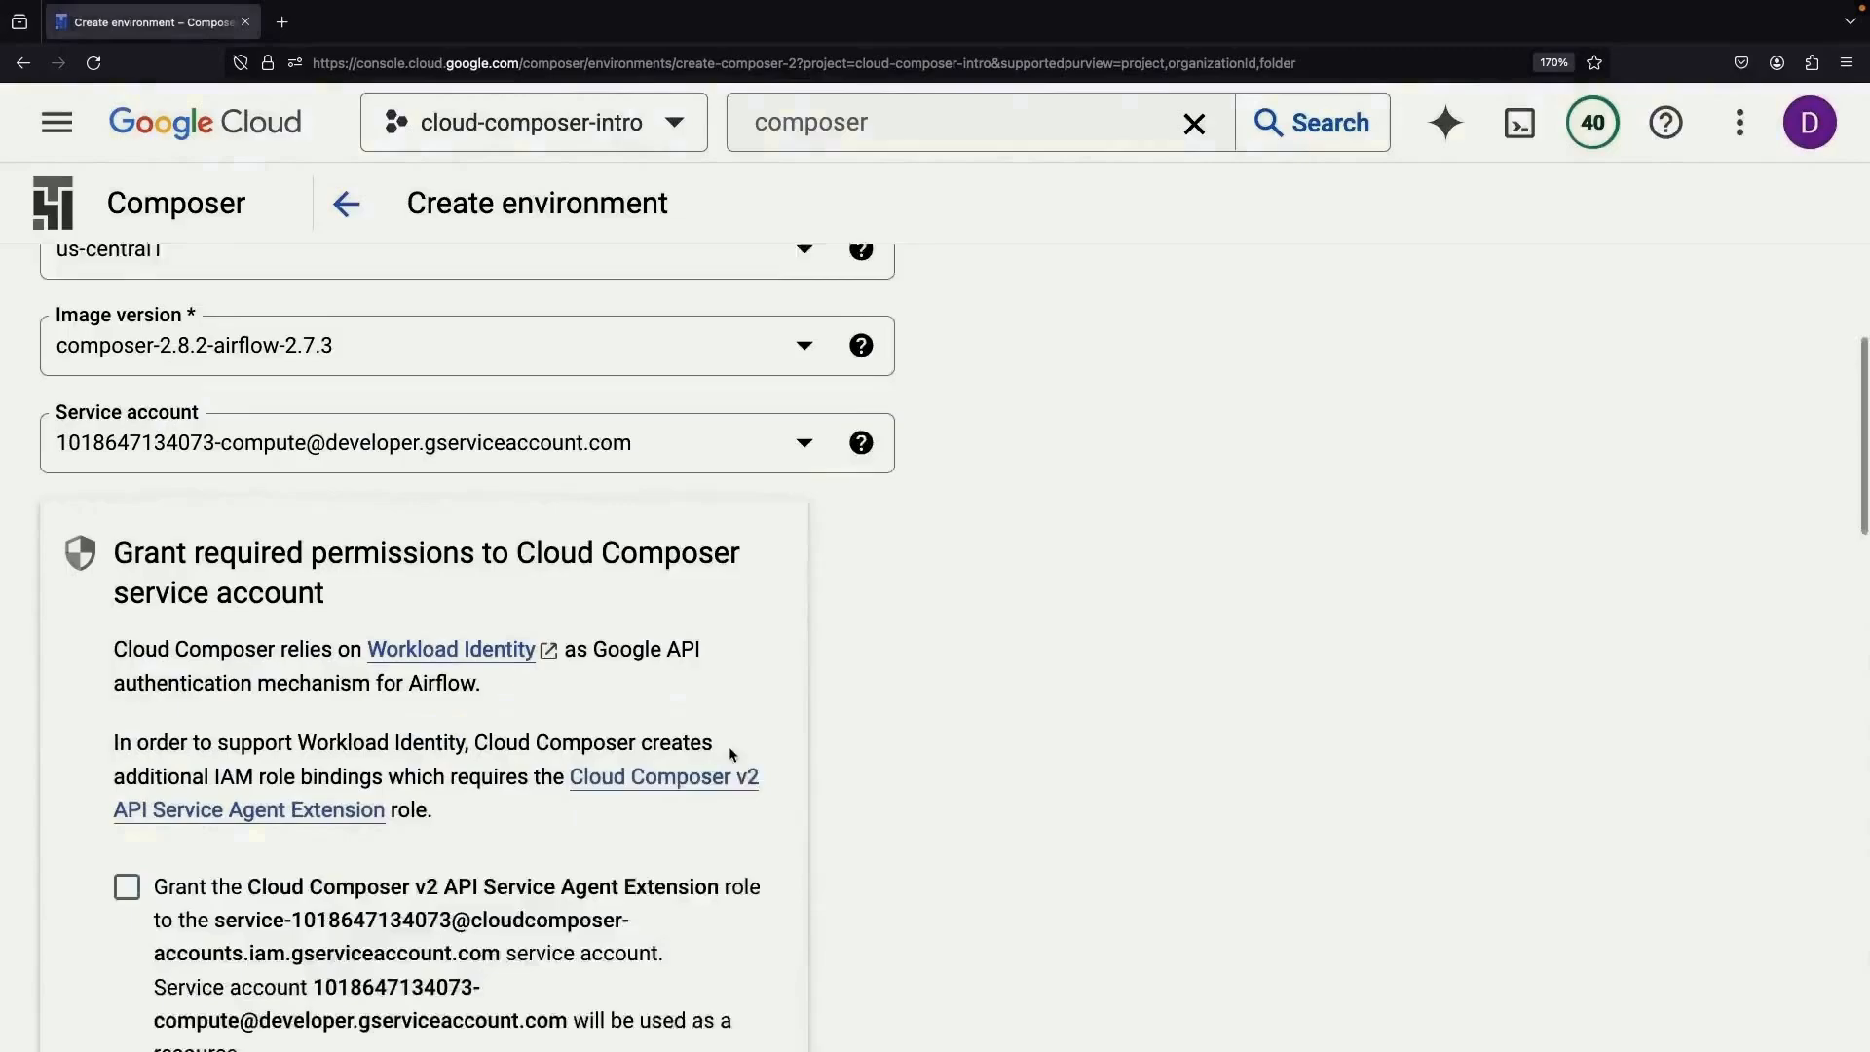
- Back in the Google Cloud console, grant the Cloud Composer v2 API Service Agent Extension role to the Composer service account
{"action": "scroll", "coordinate": [728, 746], "scroll_direction": "down", "scroll_amount": 2}
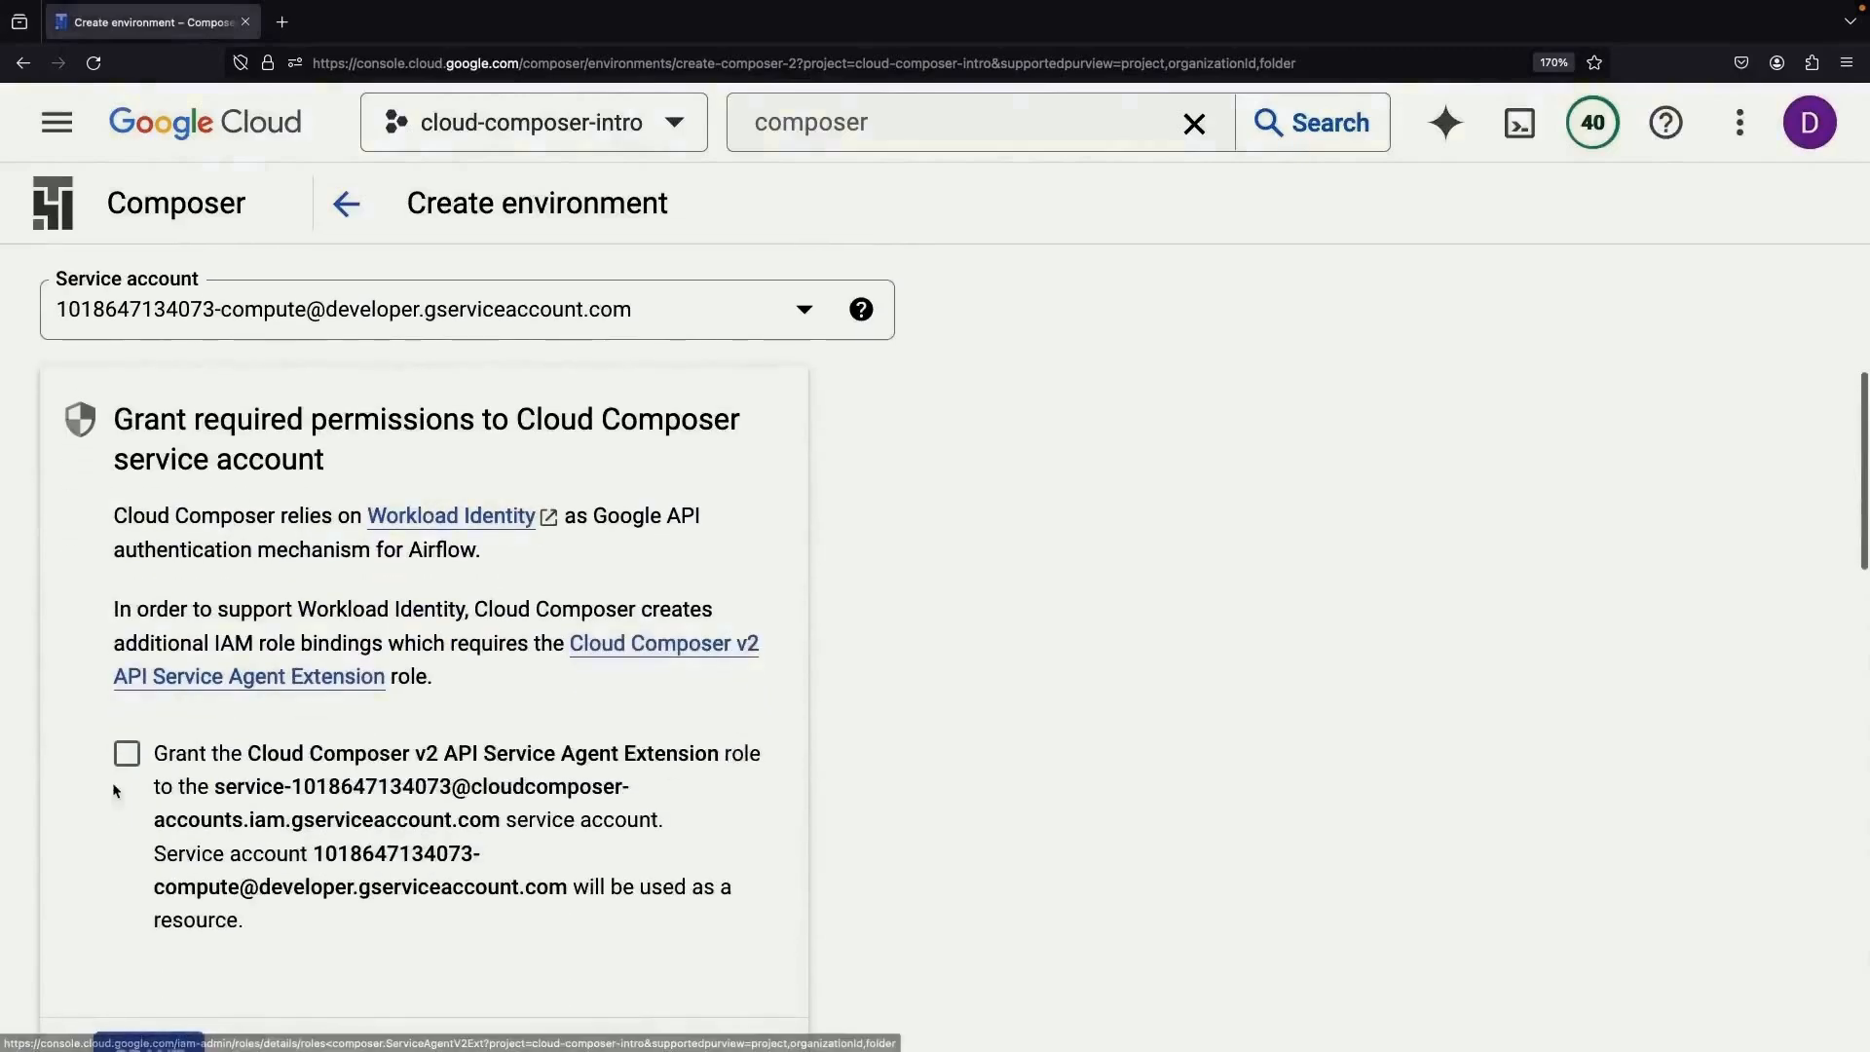
{"action": "left_click", "coordinate": [127, 753]}
{"action": "scroll", "coordinate": [283, 827], "scroll_direction": "down", "scroll_amount": 2}
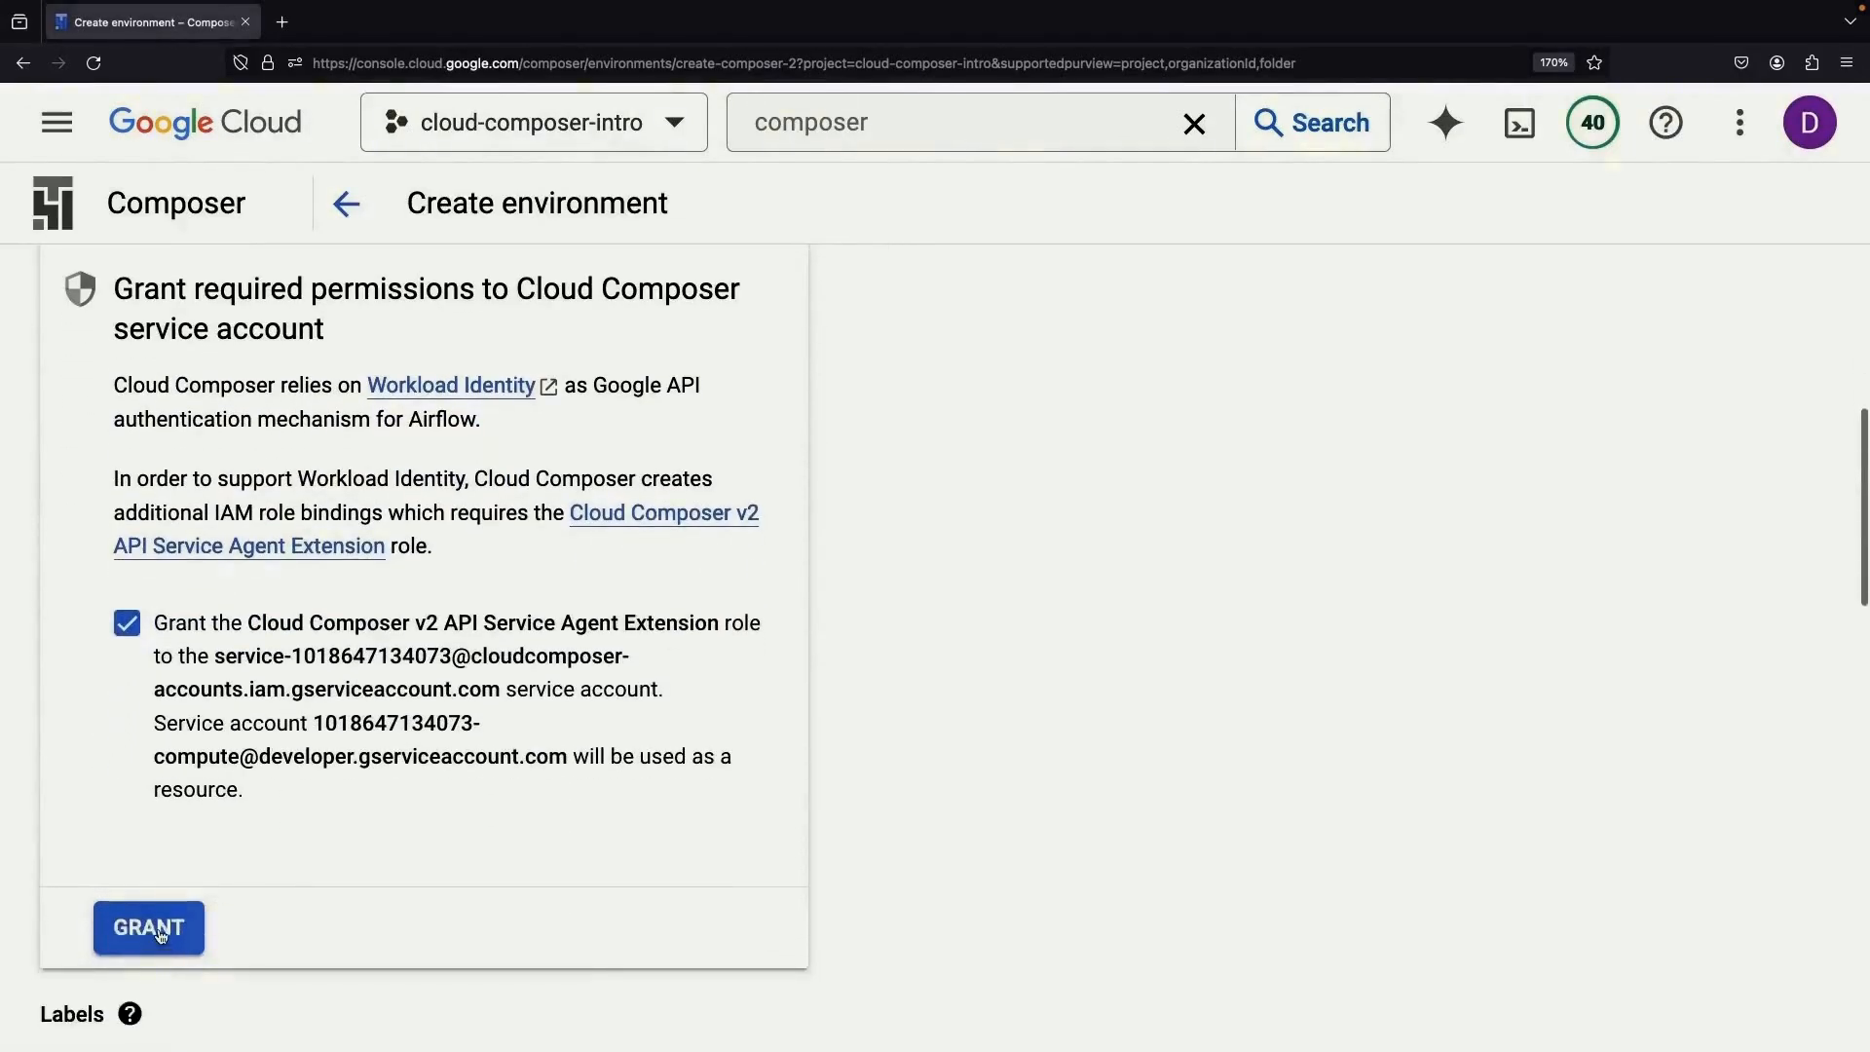
{"action": "left_click", "coordinate": [151, 928]}
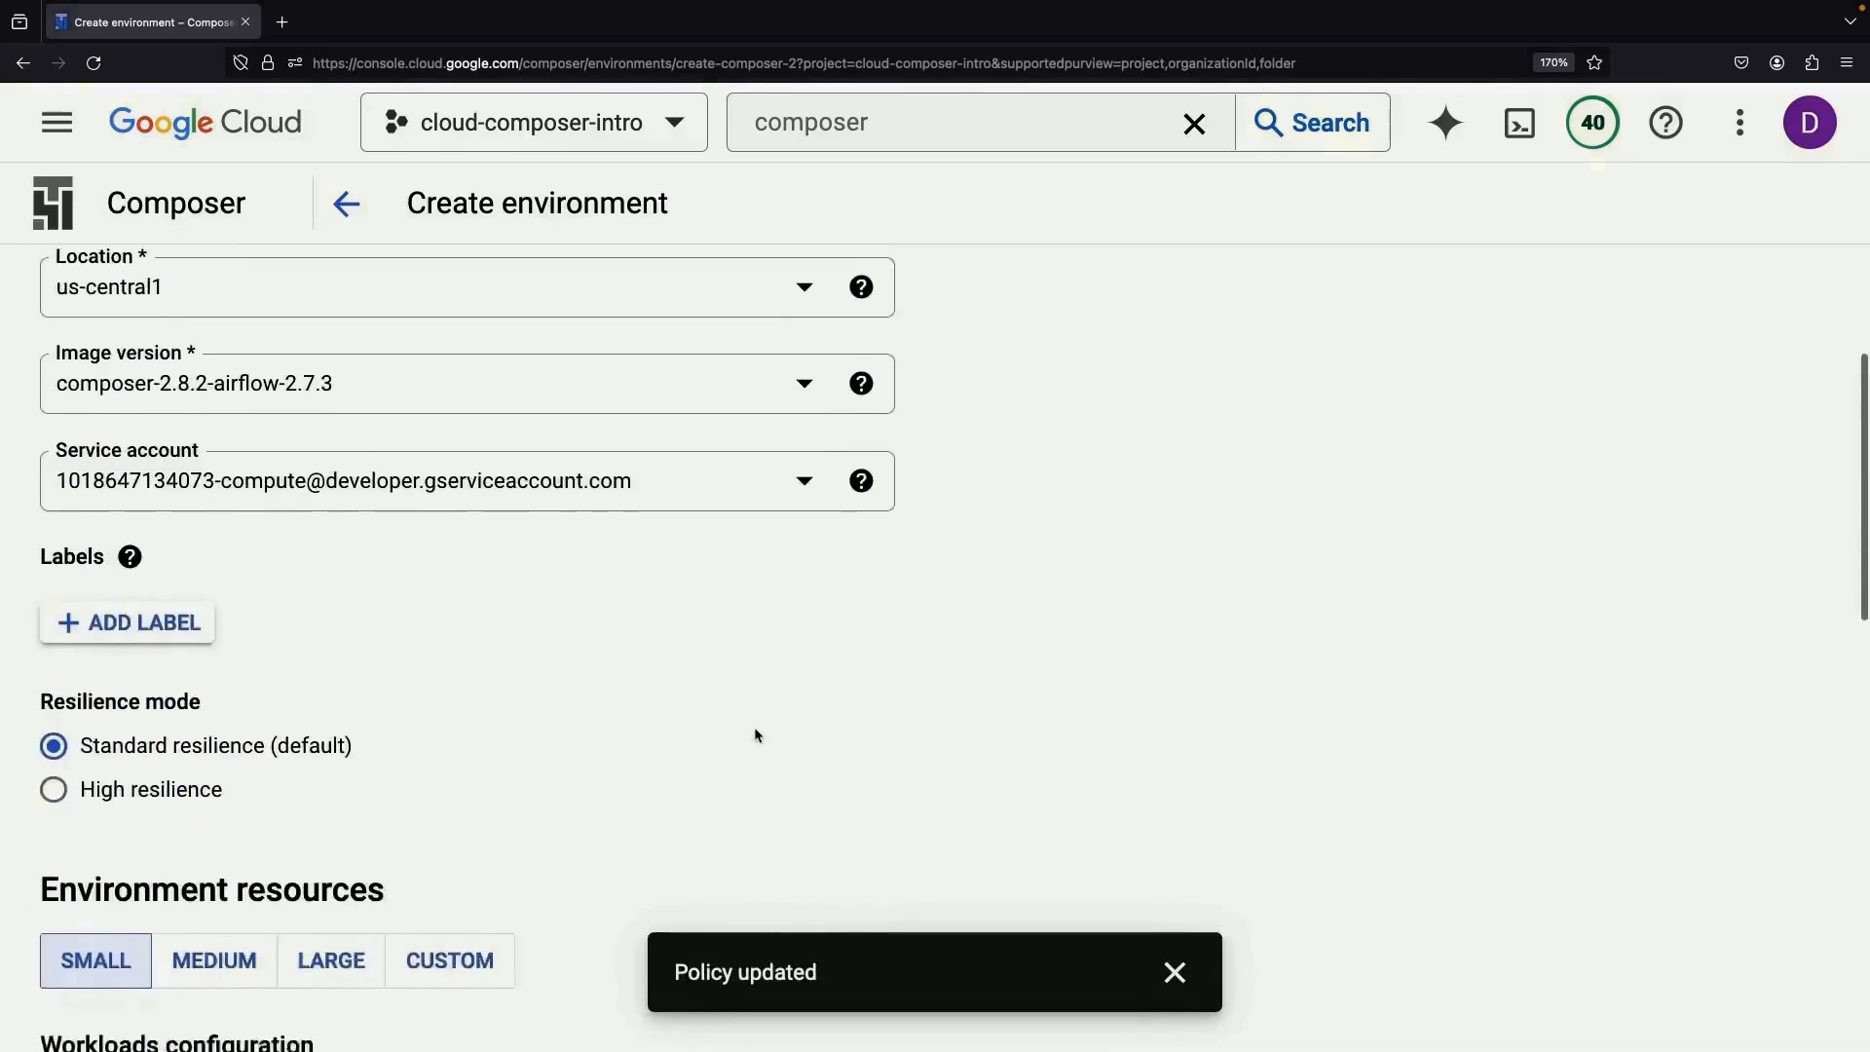
- Review the Small preset's workloads configuration, especially worker autoscaling and the resources per worker, and dismiss the policy notification
{"action": "scroll", "coordinate": [756, 734], "scroll_direction": "down", "scroll_amount": 5}
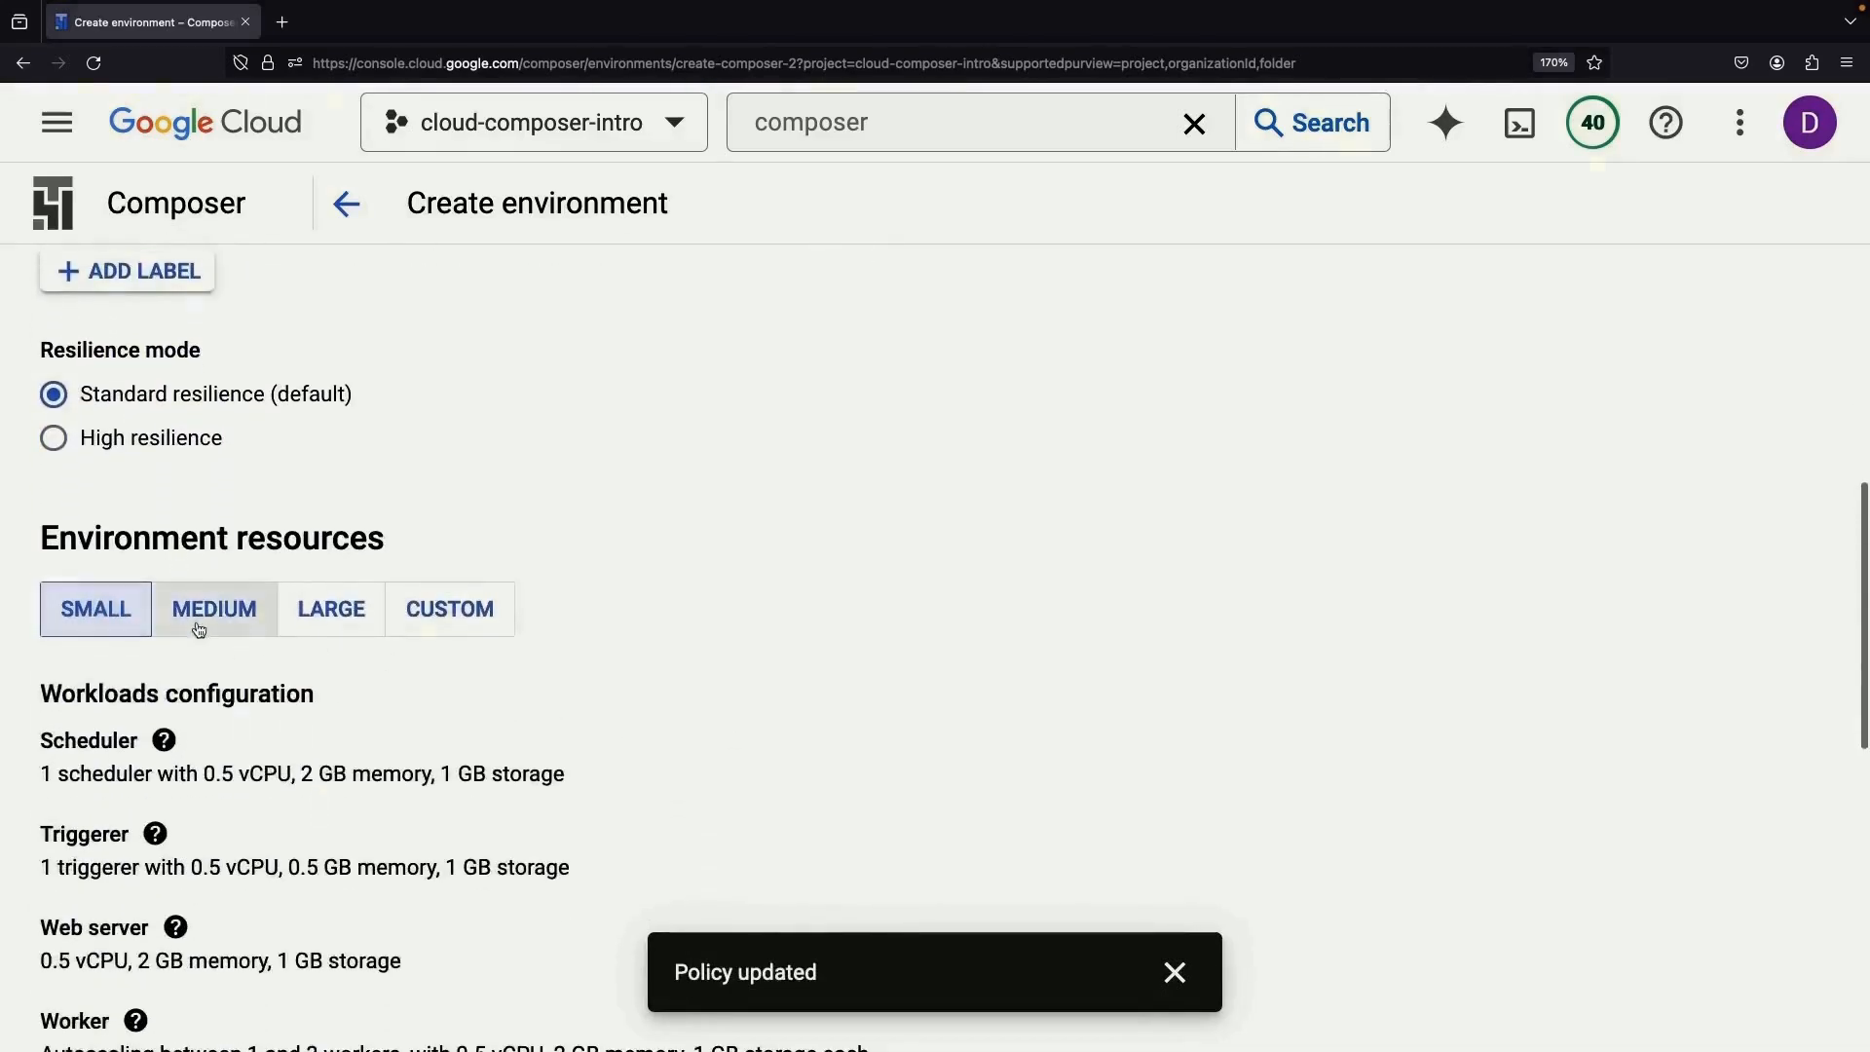
{"action": "scroll", "coordinate": [331, 810], "scroll_direction": "down", "scroll_amount": 4}
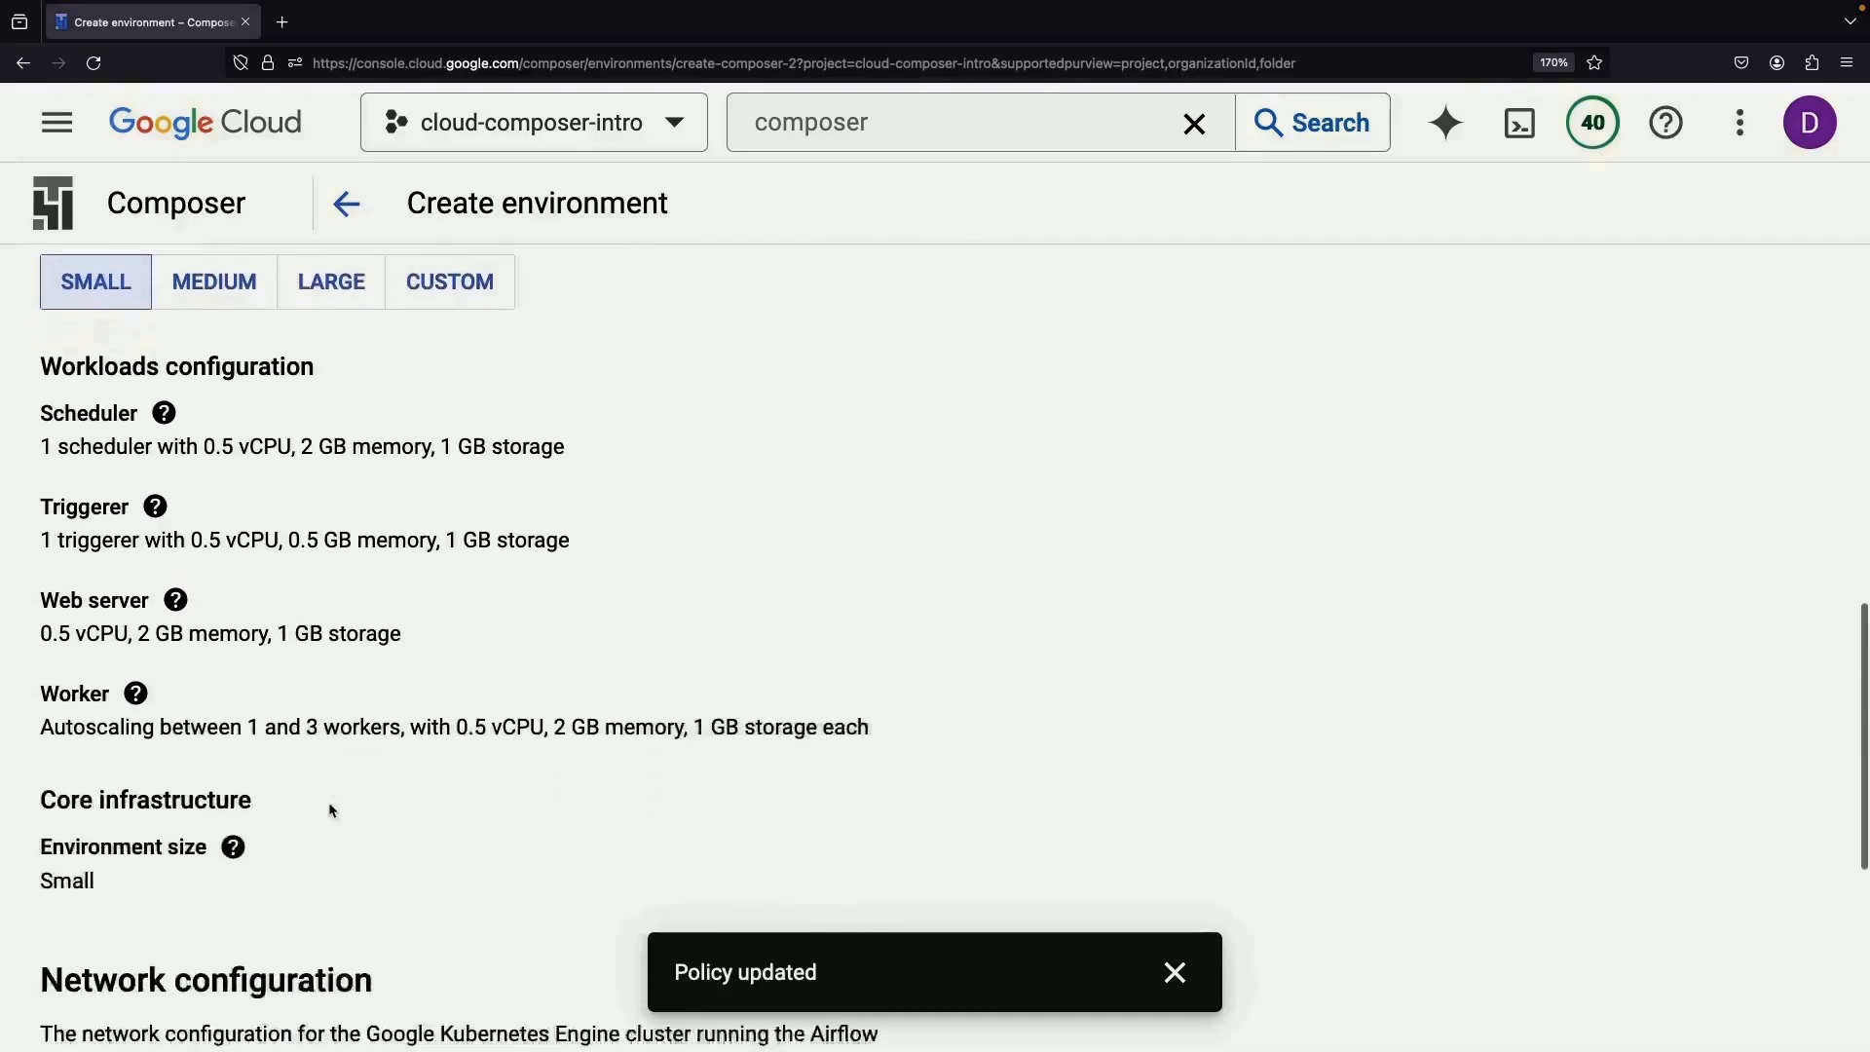
{"action": "scroll", "coordinate": [331, 810], "scroll_direction": "down", "scroll_amount": 1}
{"action": "scroll", "coordinate": [331, 810], "scroll_direction": "up", "scroll_amount": 1}
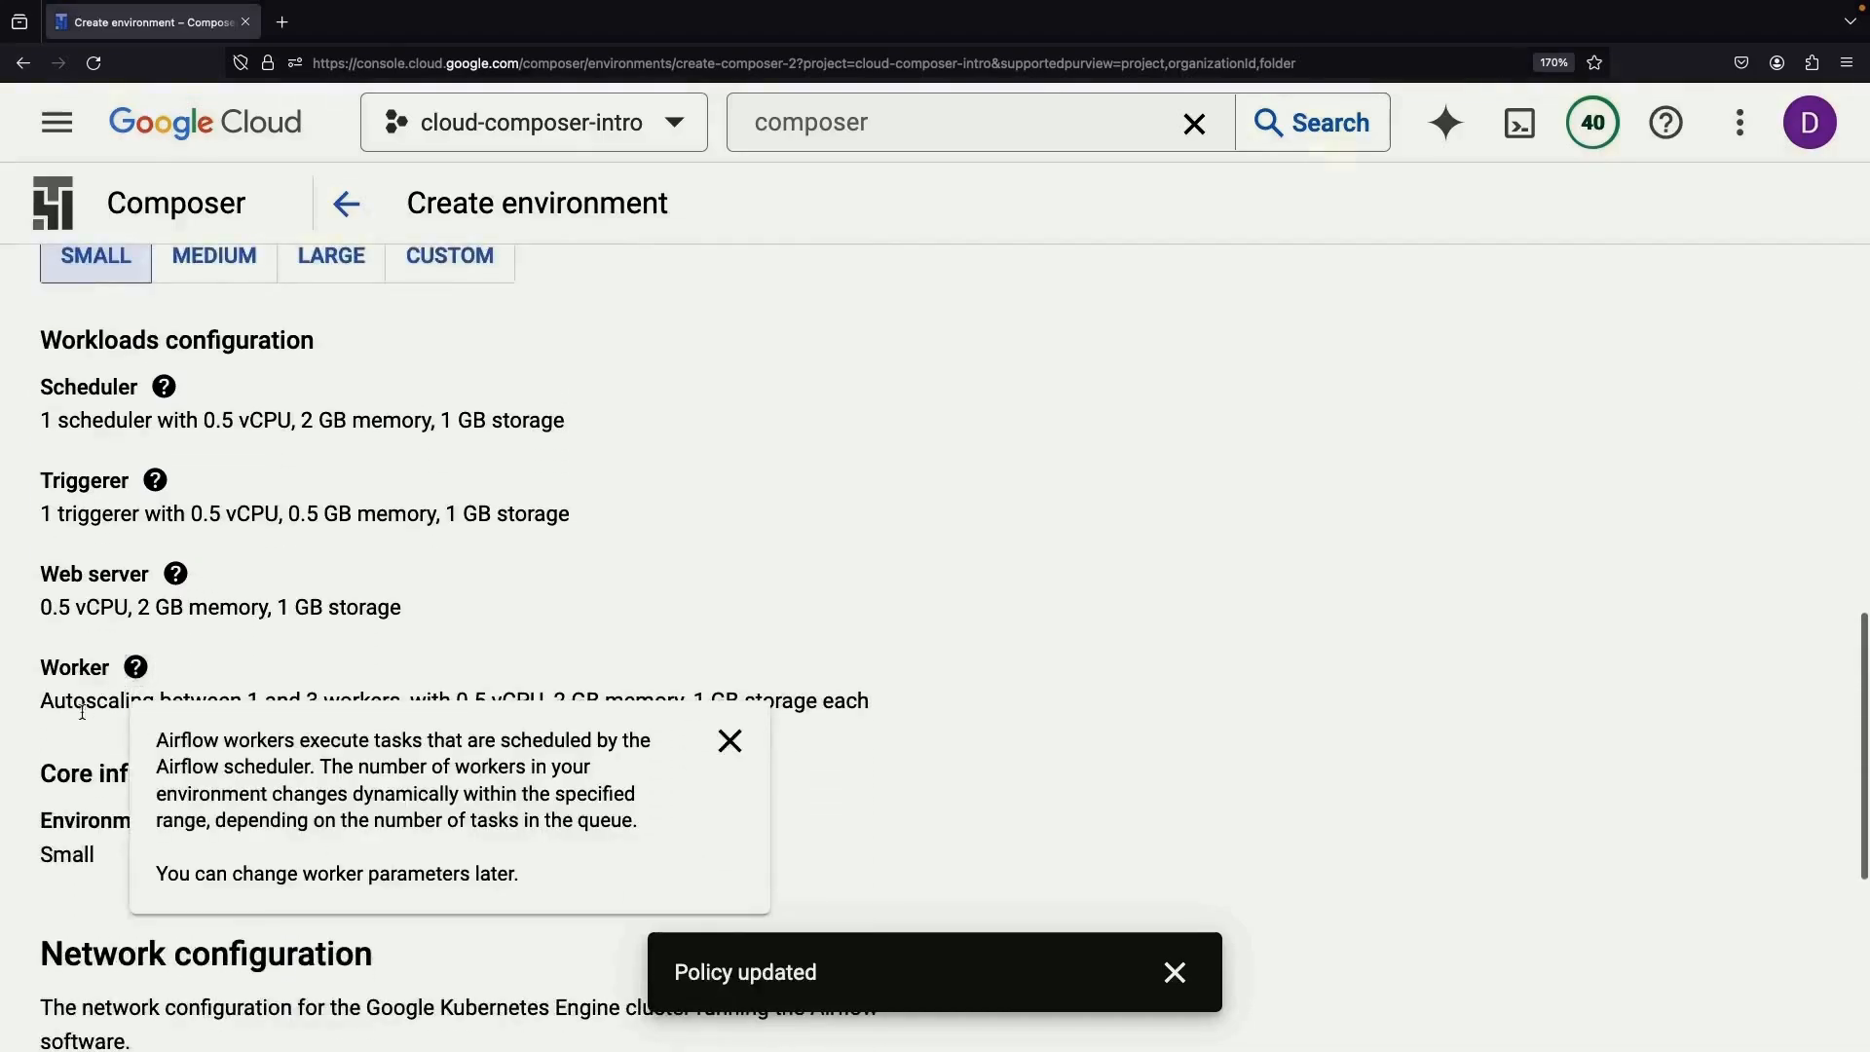
{"action": "left_click_drag", "start_coordinate": [40, 701], "coordinate": [332, 704]}
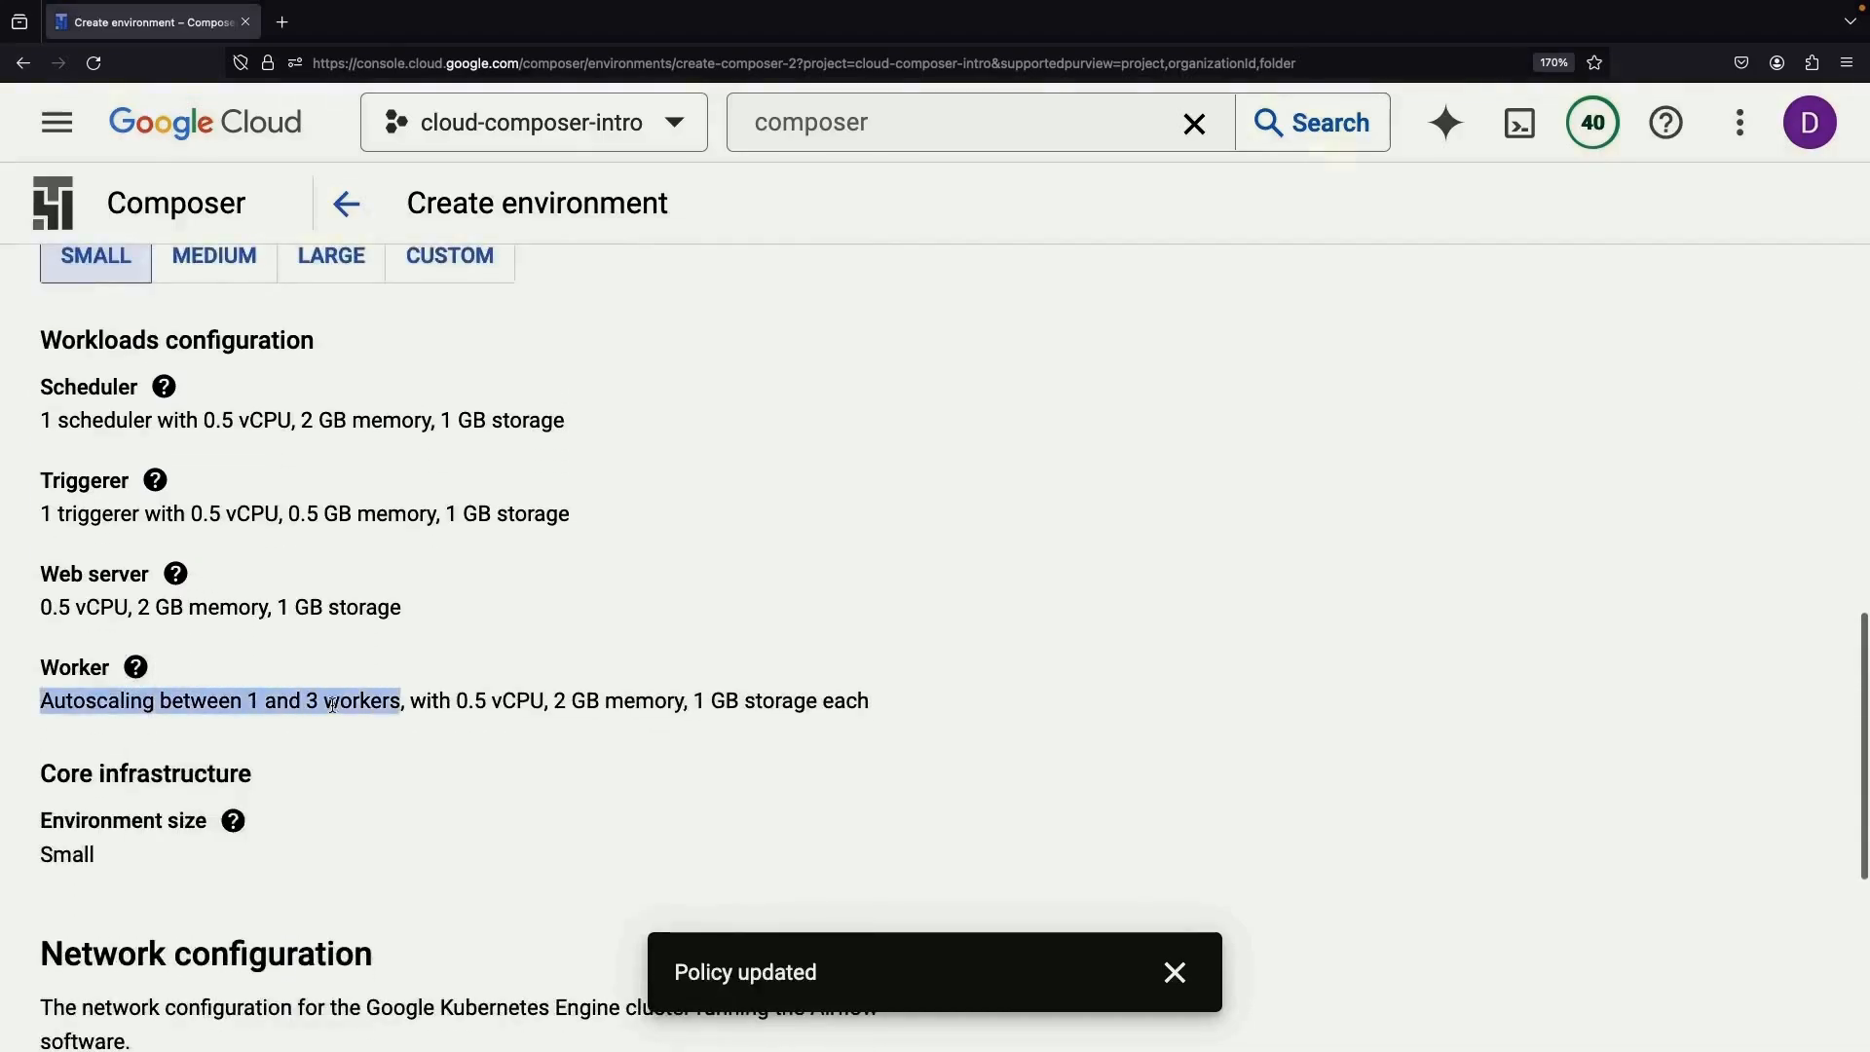
{"action": "left_click", "coordinate": [399, 757]}
{"action": "left_click_drag", "start_coordinate": [469, 700], "coordinate": [772, 692]}
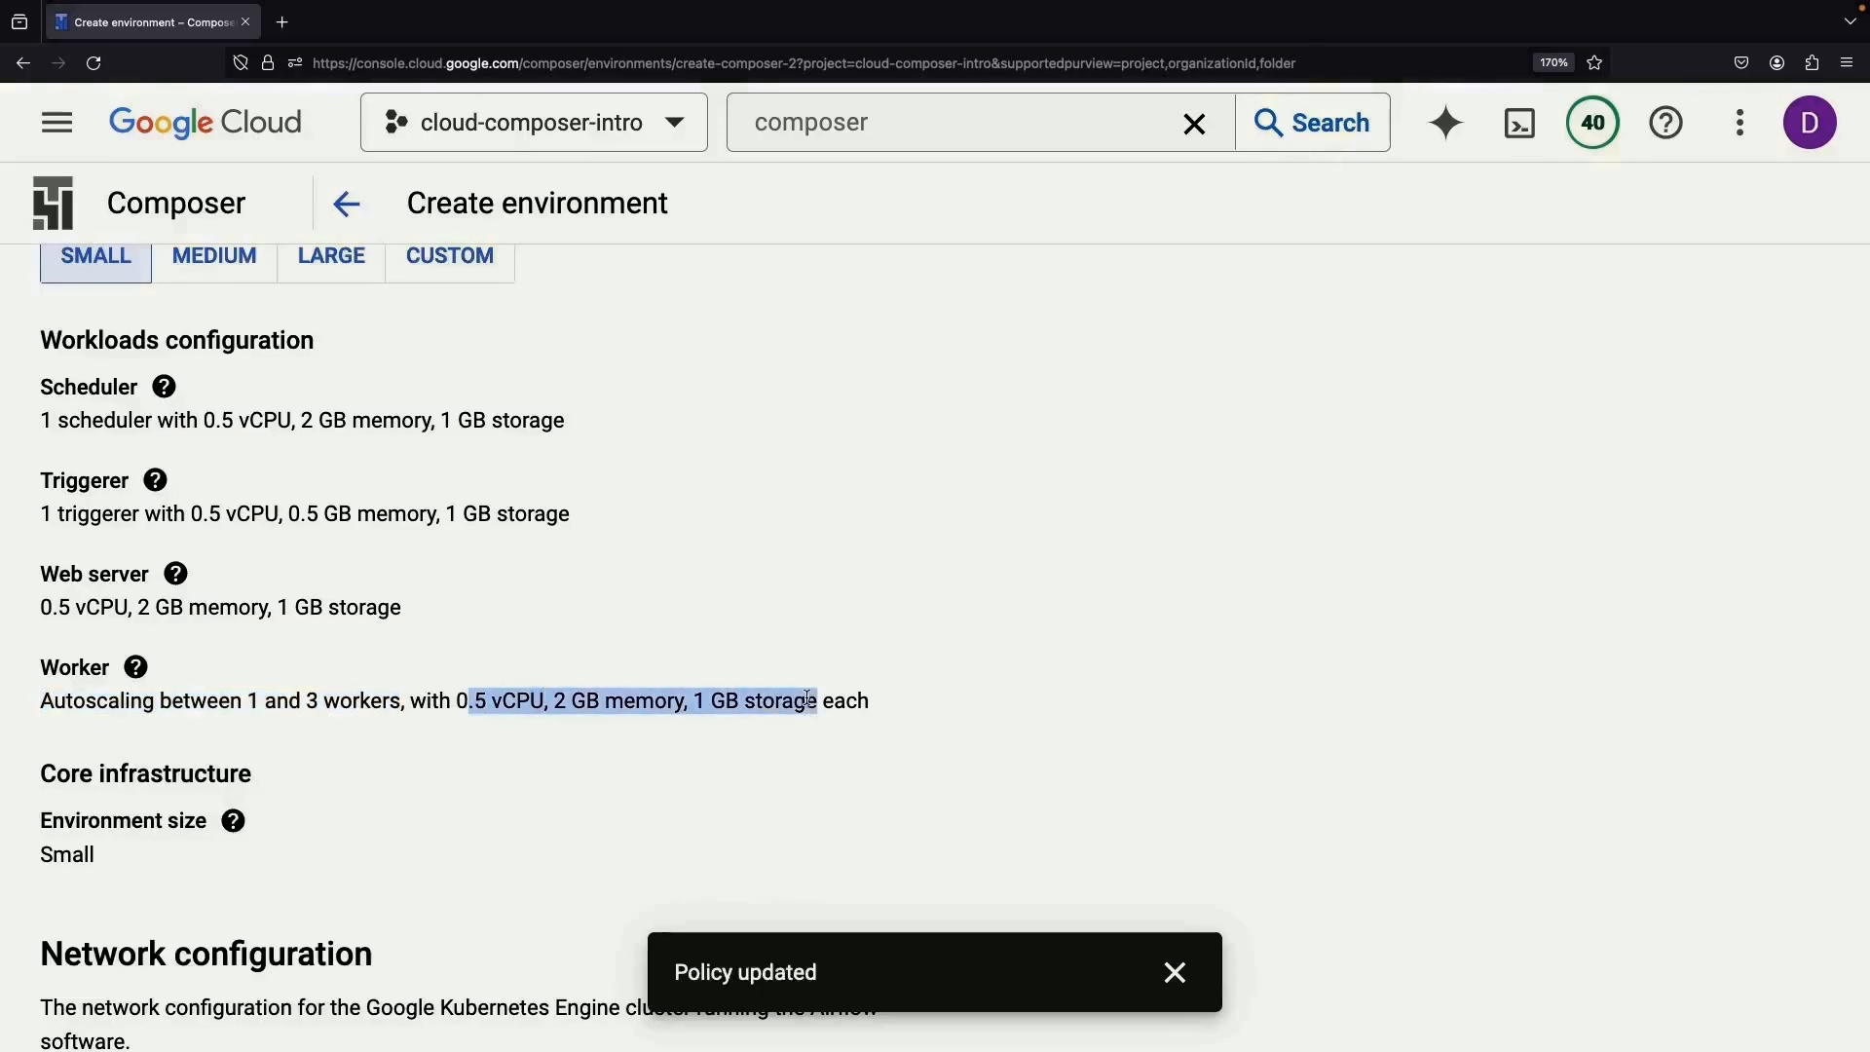
{"action": "left_click", "coordinate": [700, 757]}
{"action": "scroll", "coordinate": [857, 818], "scroll_direction": "up", "scroll_amount": 1}
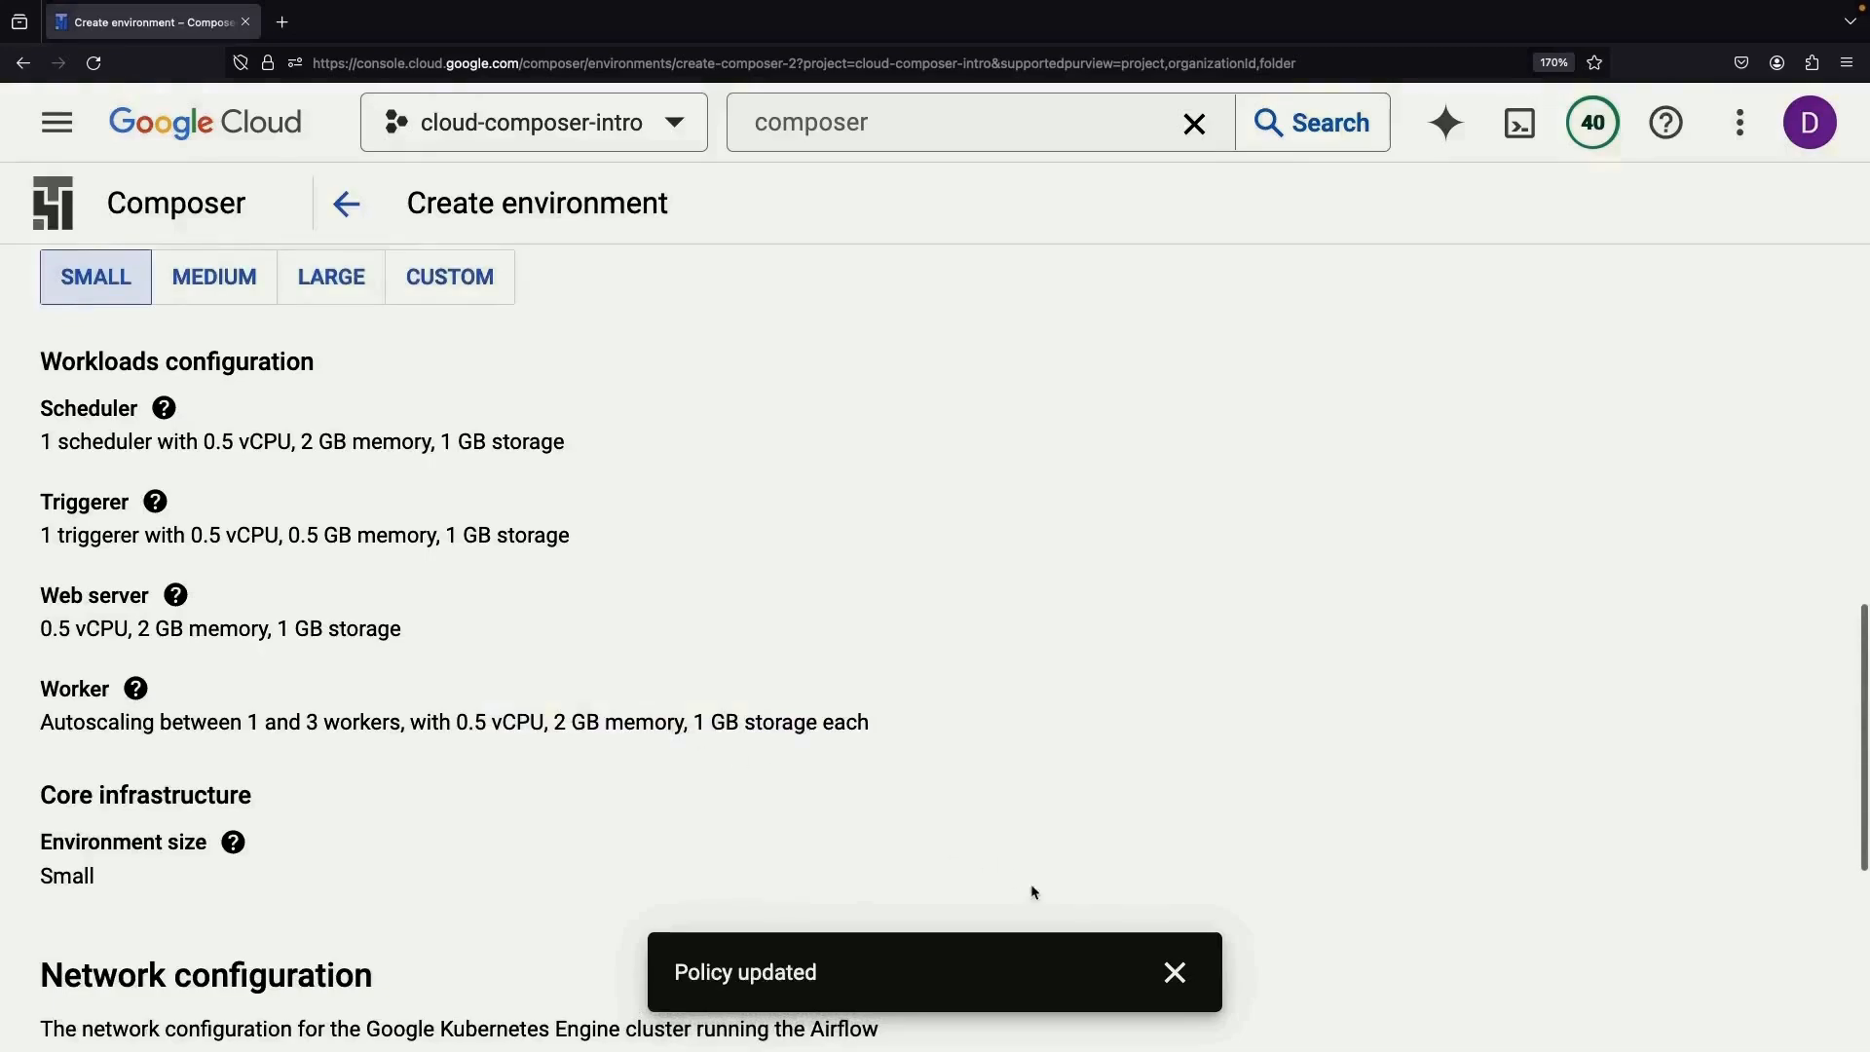
{"action": "left_click", "coordinate": [1175, 972]}
- Expand the network configuration and review its IP range, networking type and web server access options
{"action": "scroll", "coordinate": [682, 796], "scroll_direction": "down", "scroll_amount": 2}
{"action": "scroll", "coordinate": [682, 796], "scroll_direction": "down", "scroll_amount": 4}
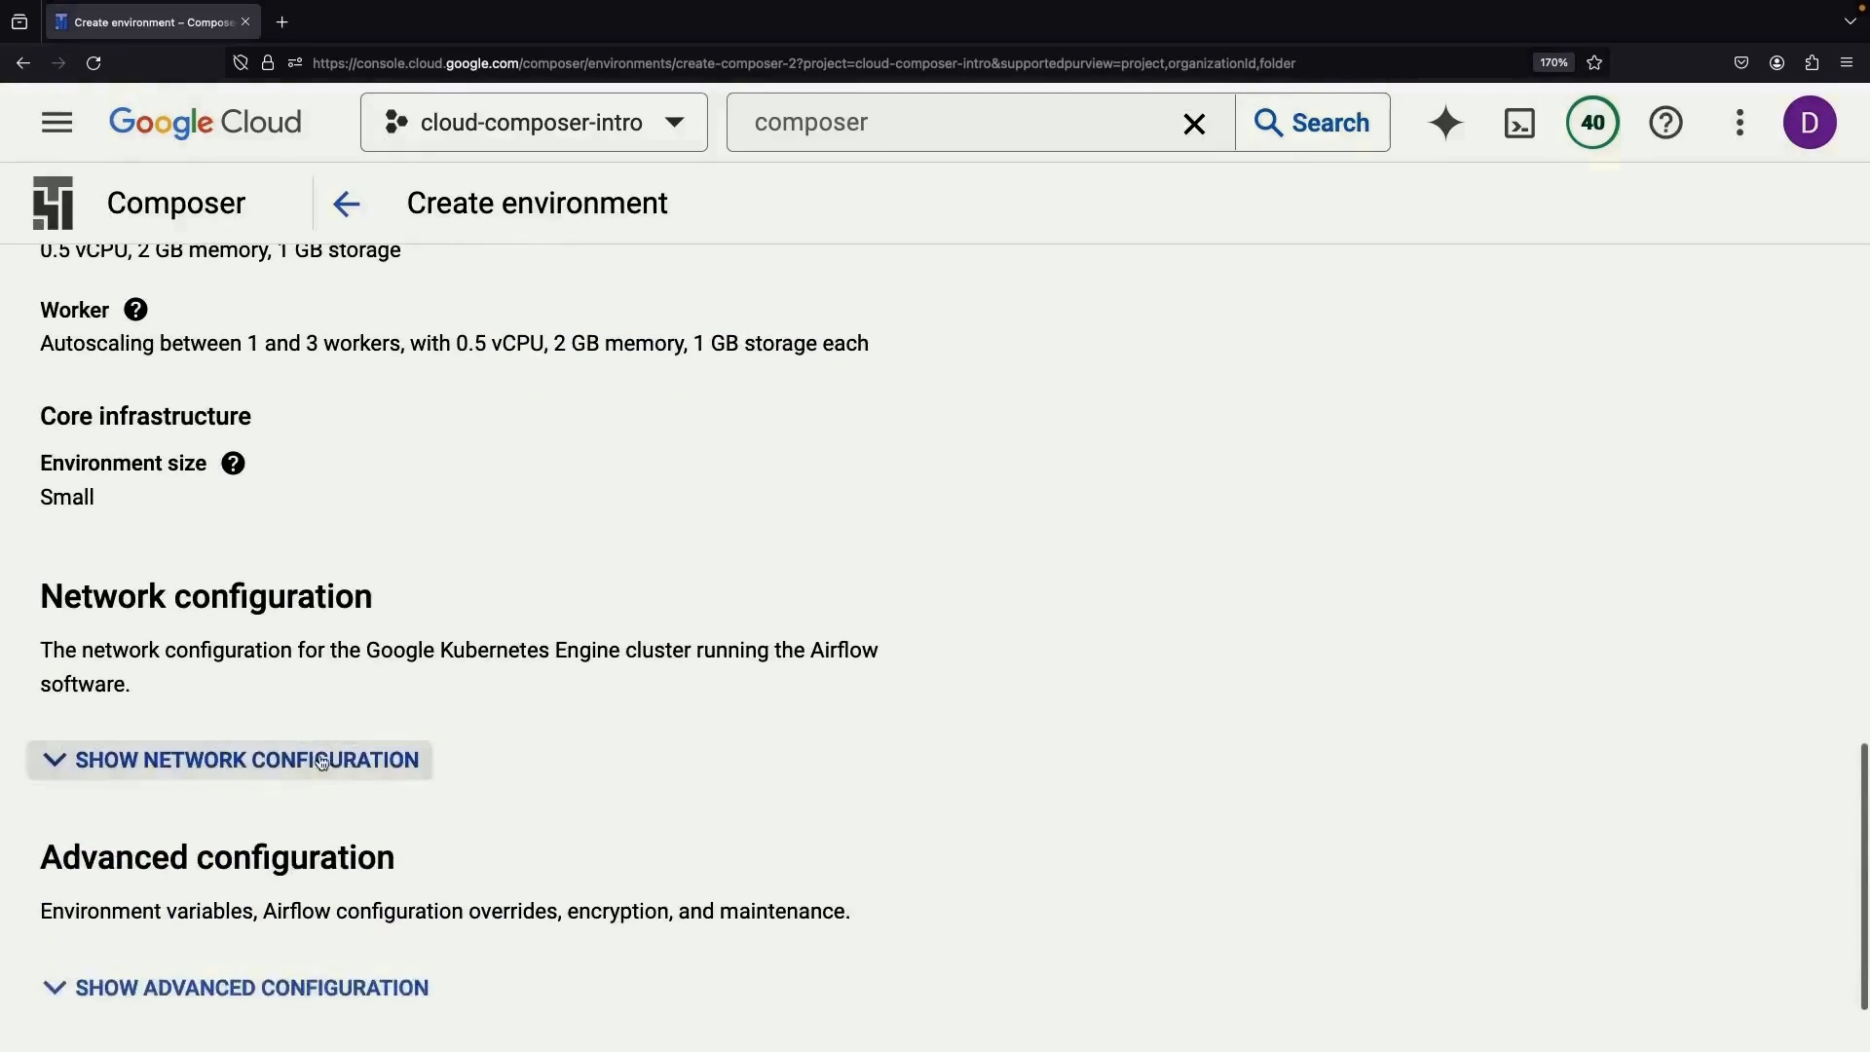
{"action": "left_click", "coordinate": [419, 761]}
{"action": "scroll", "coordinate": [523, 768], "scroll_direction": "down", "scroll_amount": 5}
{"action": "scroll", "coordinate": [524, 776], "scroll_direction": "down", "scroll_amount": 6}
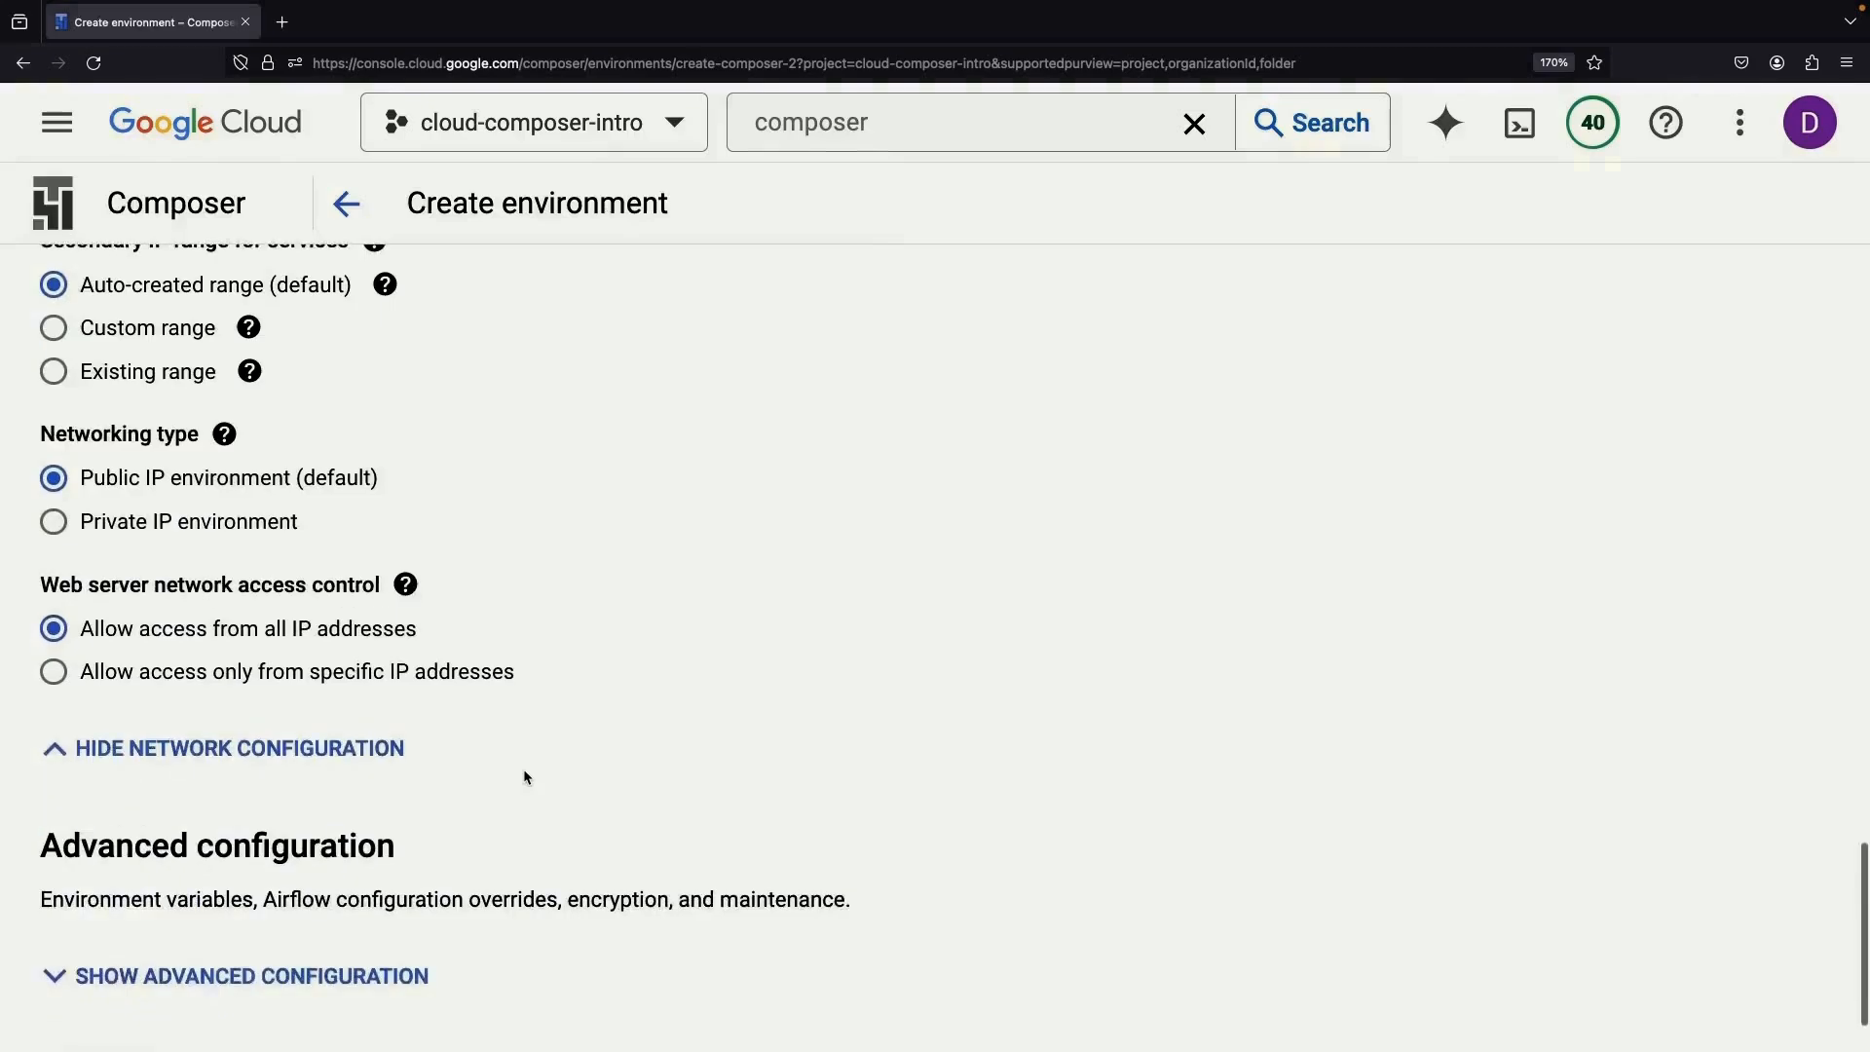
- Expand the advanced configuration and enable integration with Dataplex data lineage
{"action": "left_click", "coordinate": [409, 868]}
{"action": "scroll", "coordinate": [530, 768], "scroll_direction": "down", "scroll_amount": 4}
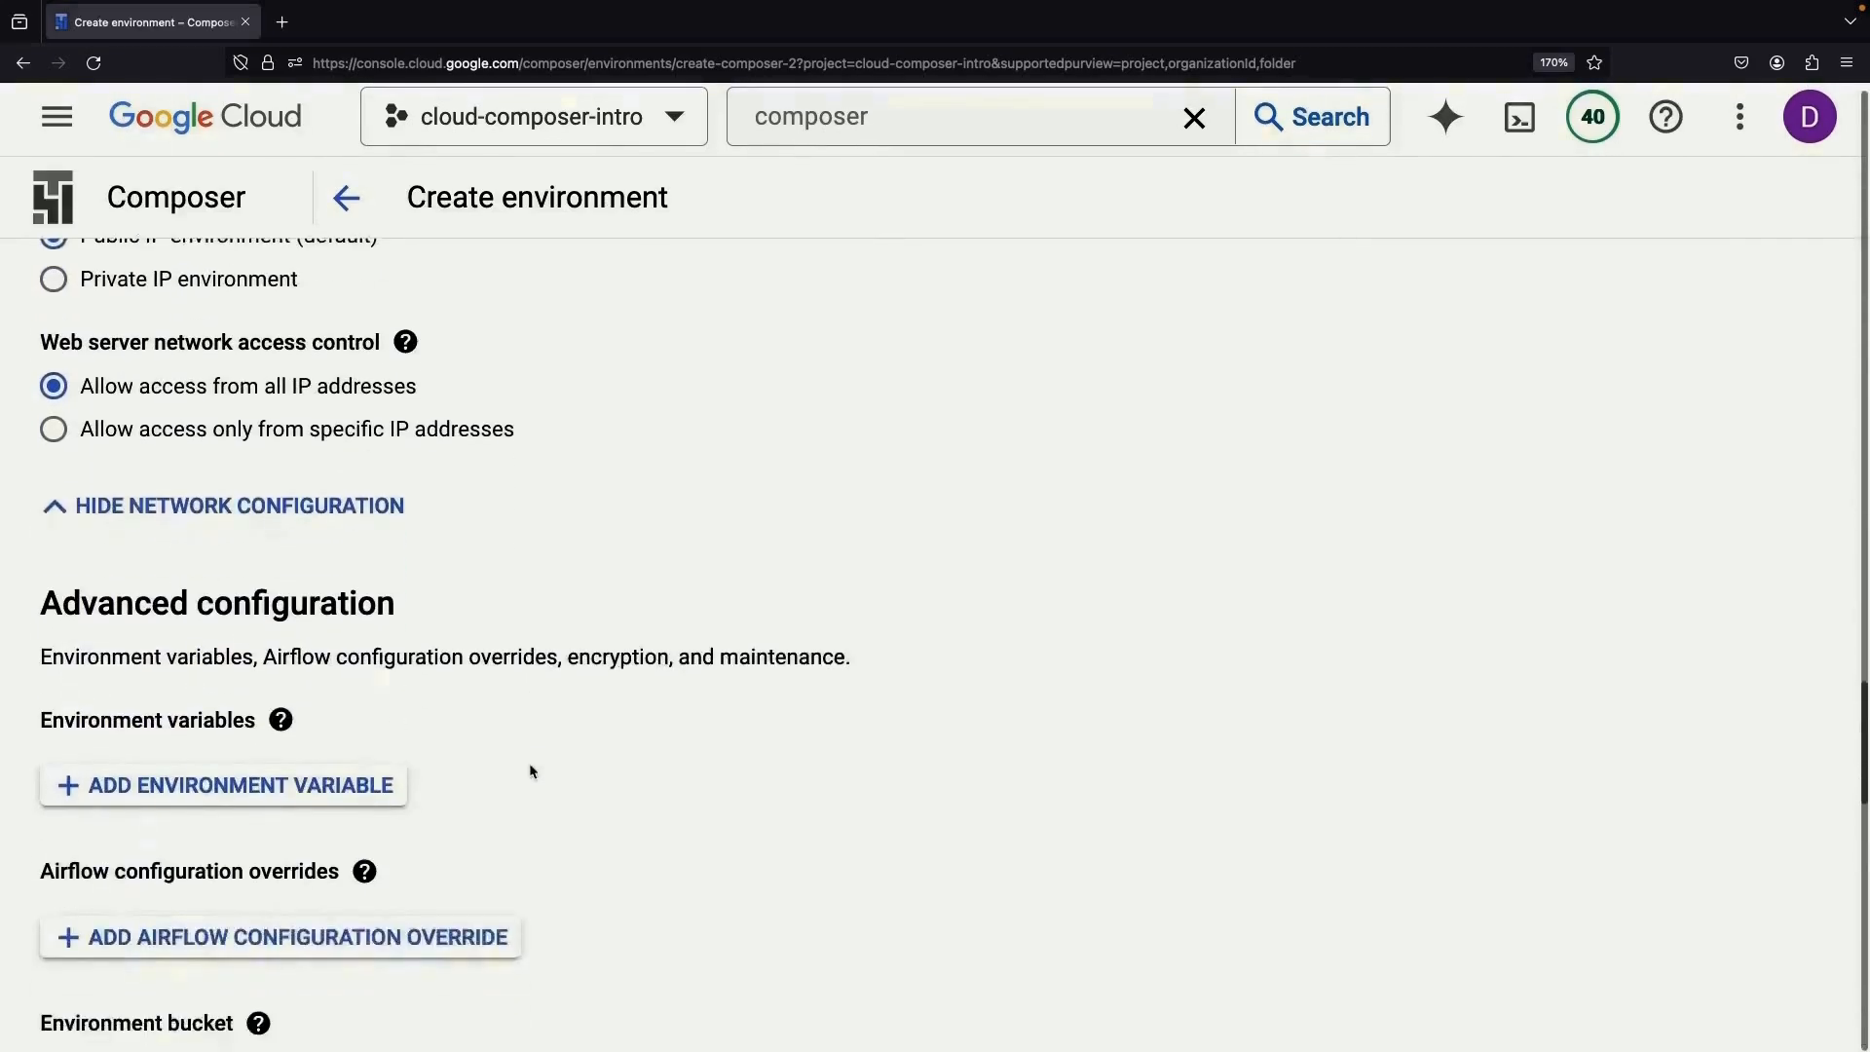
{"action": "scroll", "coordinate": [530, 770], "scroll_direction": "down", "scroll_amount": 10}
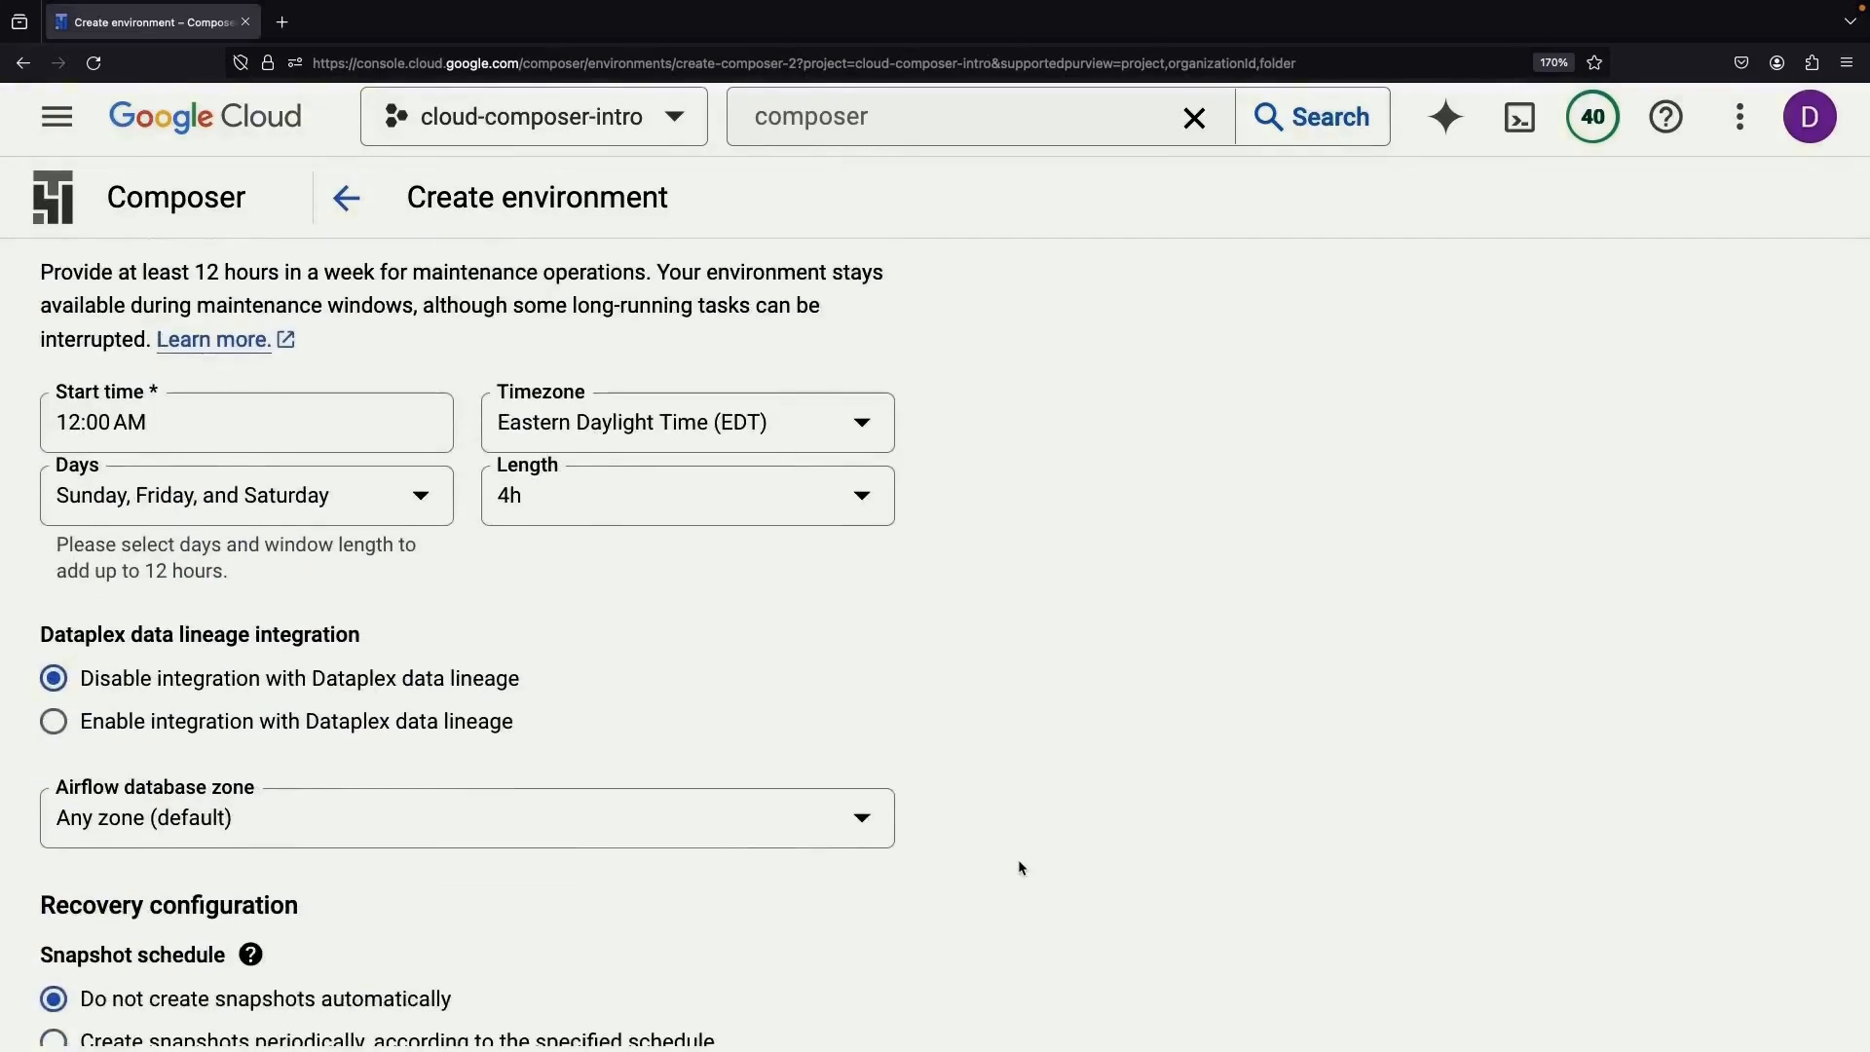
{"action": "scroll", "coordinate": [1019, 867], "scroll_direction": "down", "scroll_amount": 1}
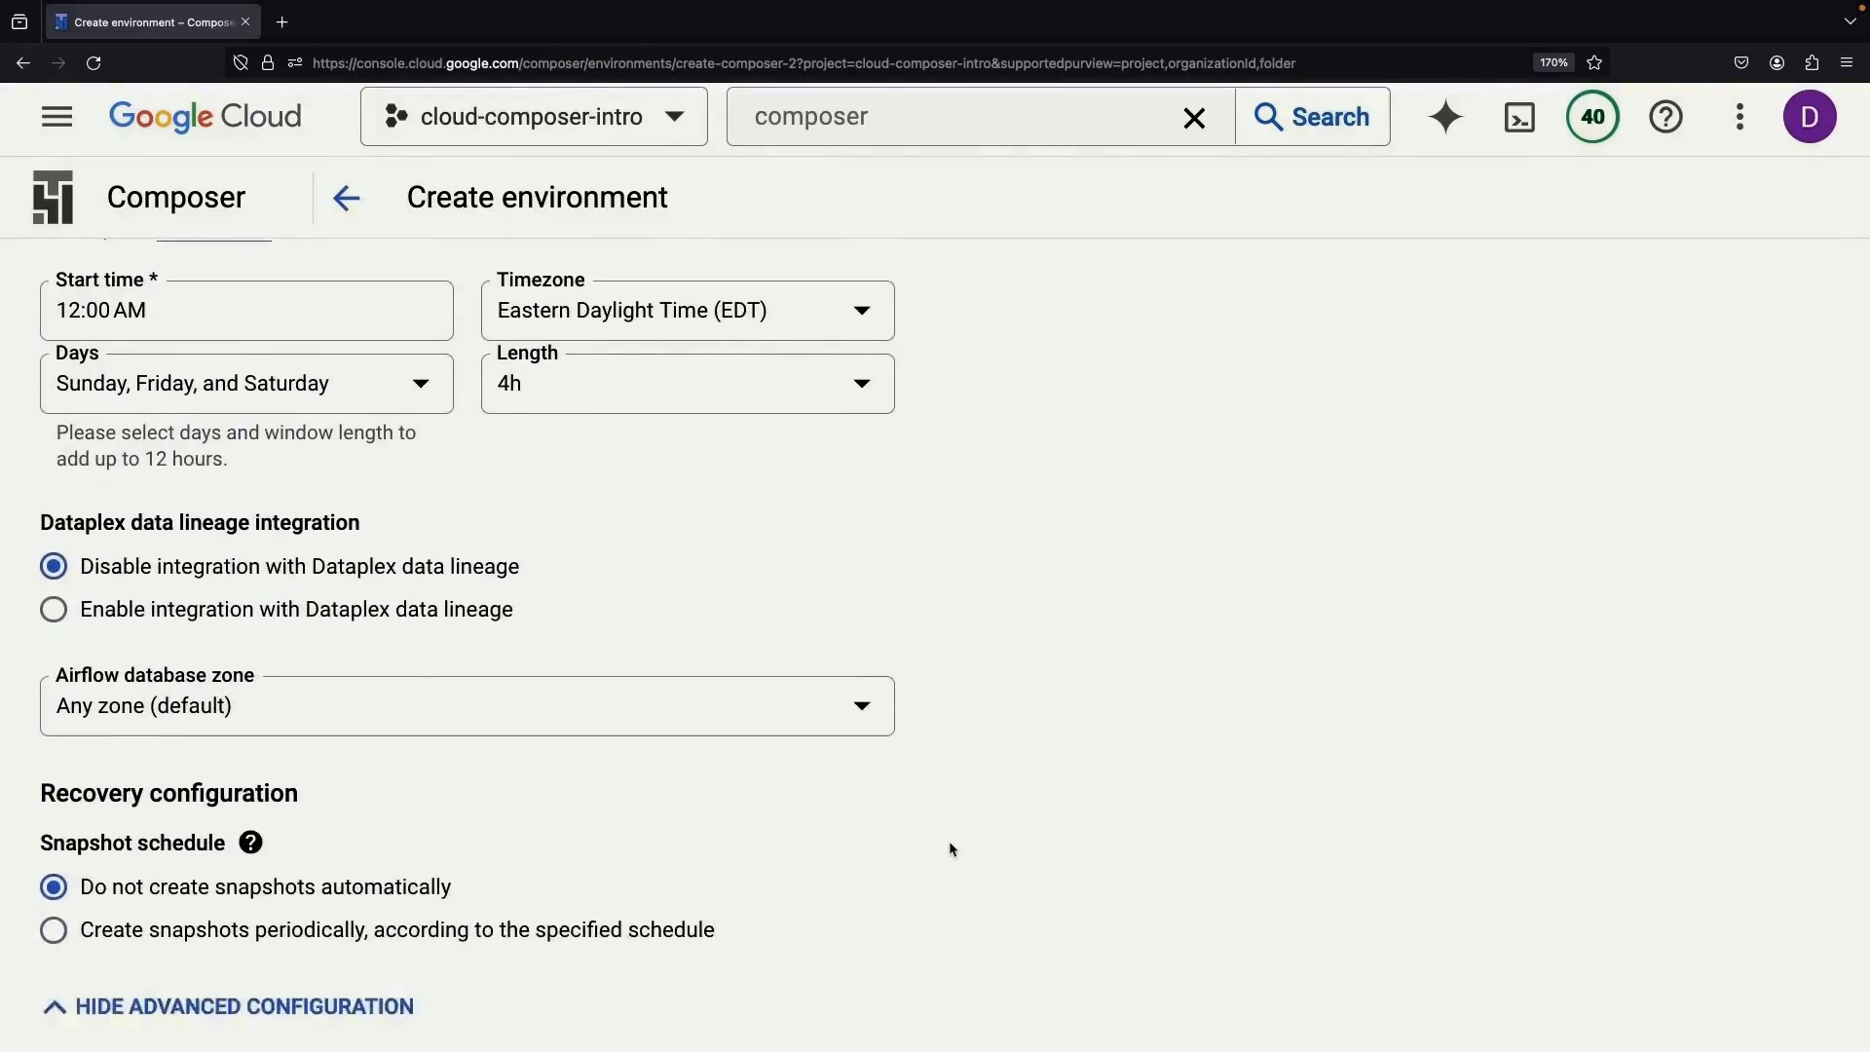
{"action": "left_click", "coordinate": [258, 614]}
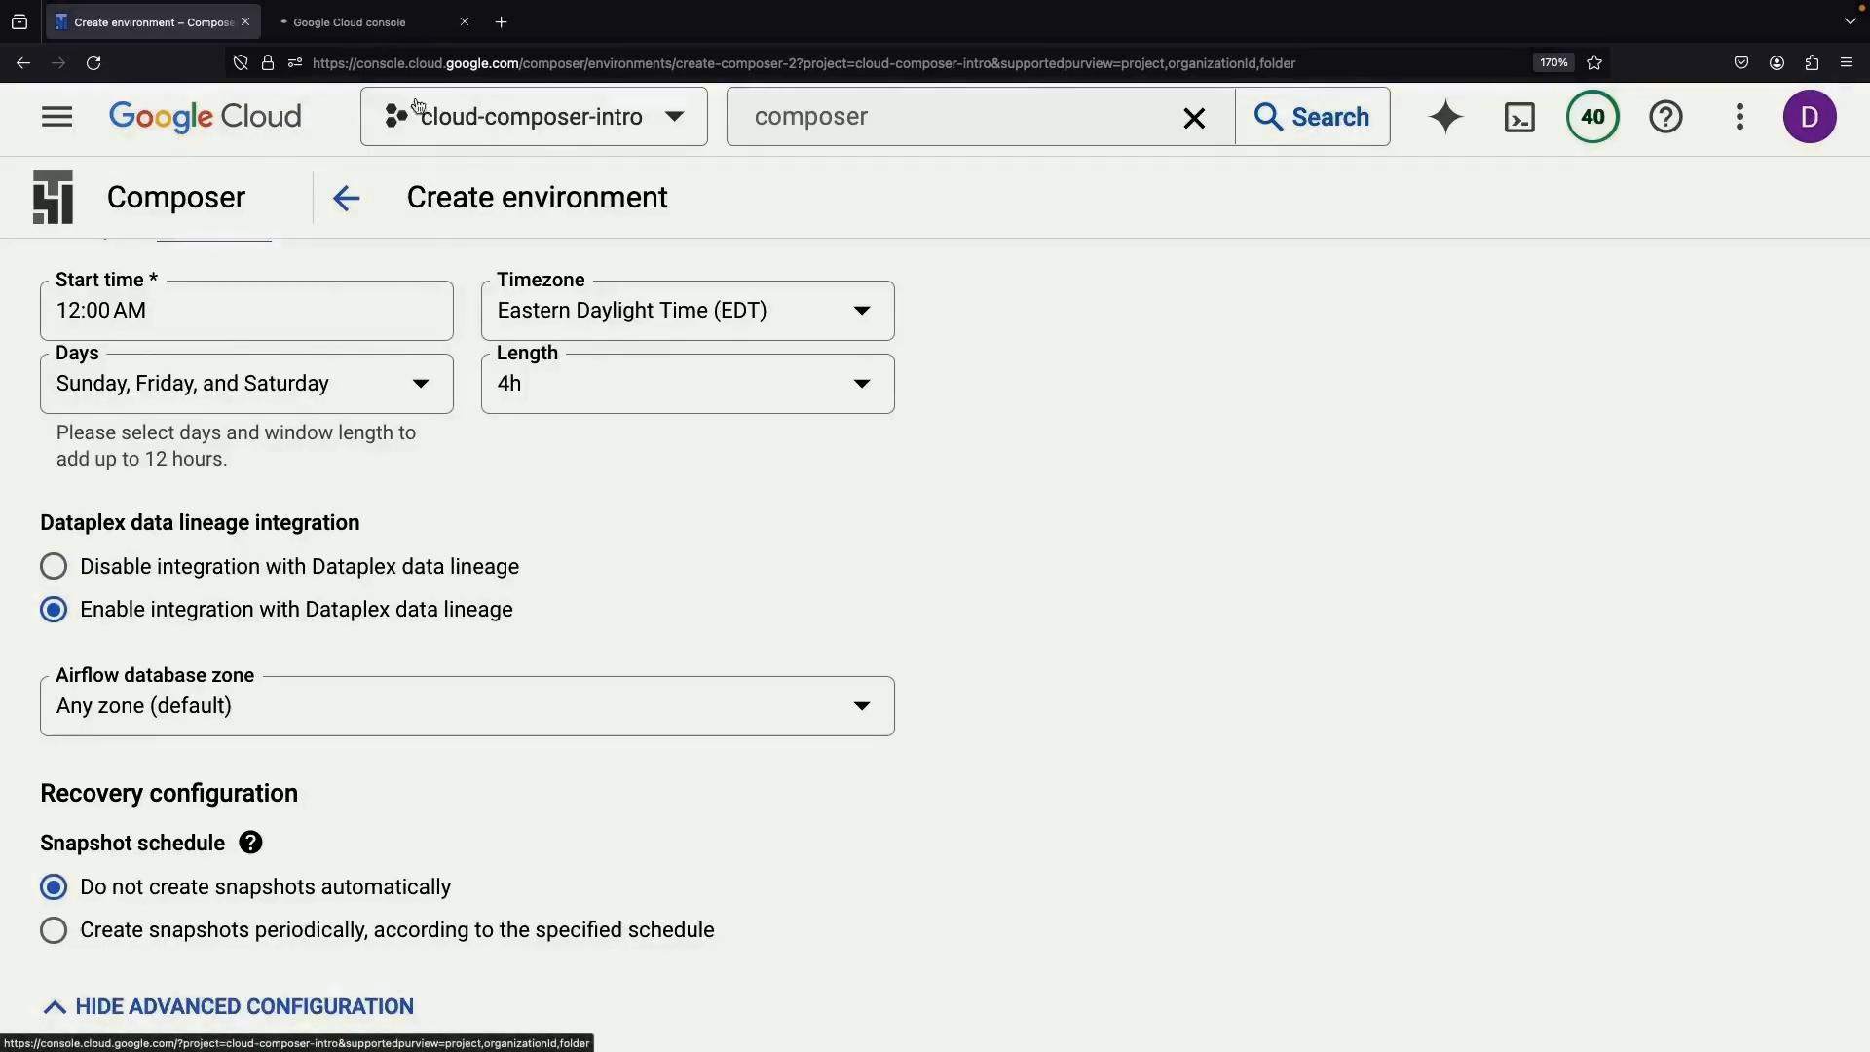
{"action": "scroll", "coordinate": [535, 714], "scroll_direction": "down", "scroll_amount": 3}
{"action": "scroll", "coordinate": [413, 609], "scroll_direction": "up", "scroll_amount": 10}
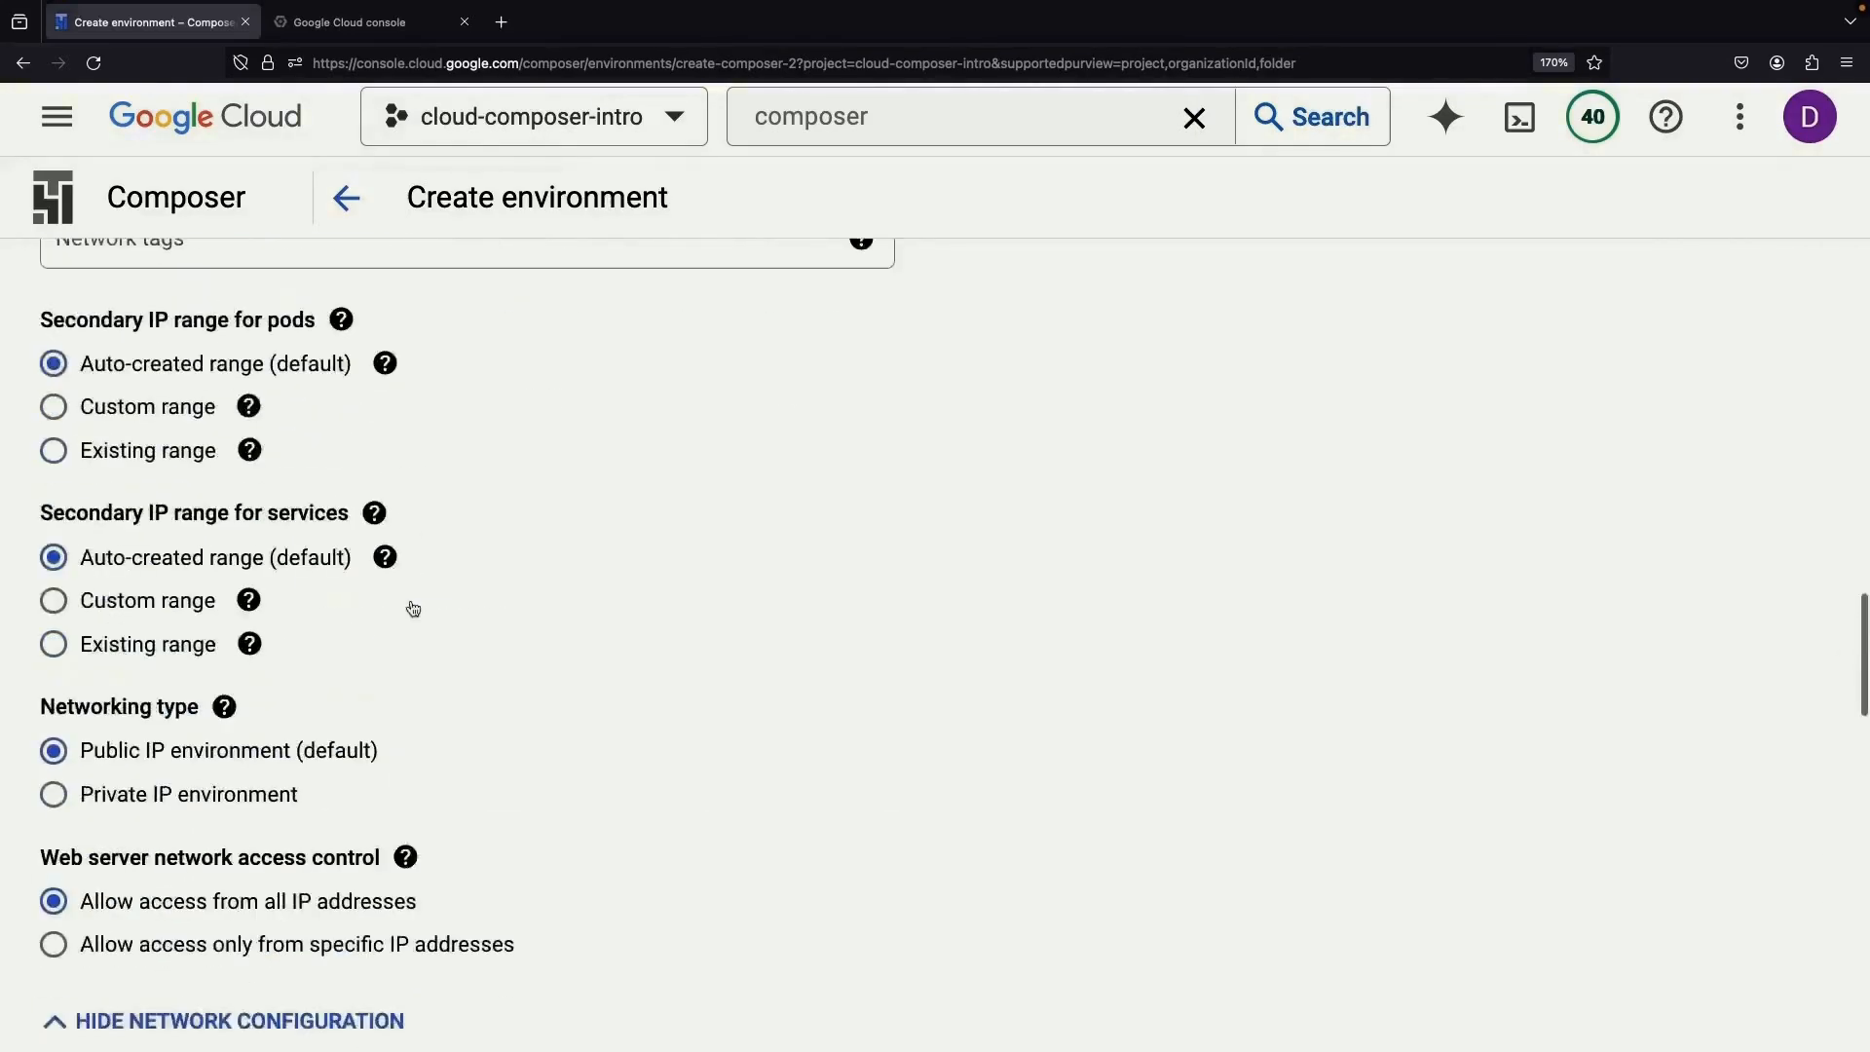
{"action": "scroll", "coordinate": [413, 609], "scroll_direction": "up", "scroll_amount": 10}
{"action": "scroll", "coordinate": [413, 609], "scroll_direction": "down", "scroll_amount": 15}
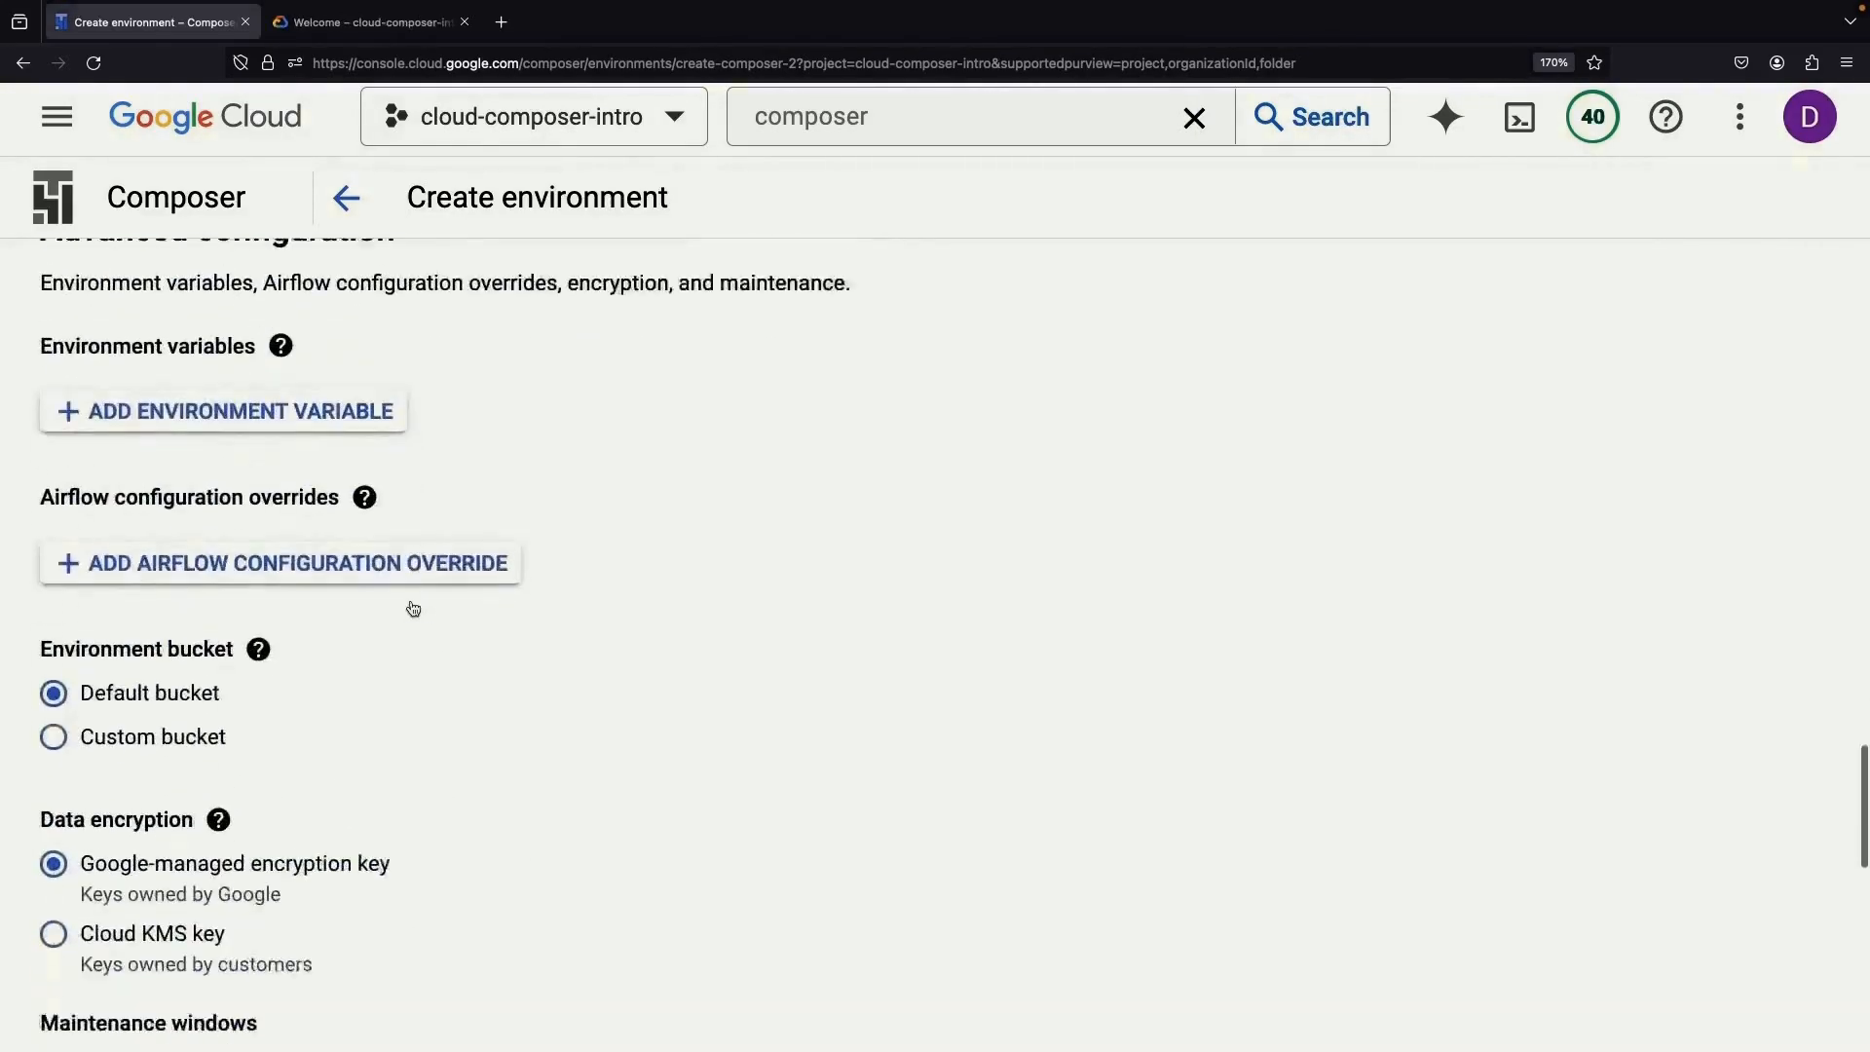
{"action": "scroll", "coordinate": [413, 608], "scroll_direction": "down", "scroll_amount": 5}
- In the second Google Cloud console page, search for dataplex and open Dataplex
{"action": "left_click", "coordinate": [365, 54]}
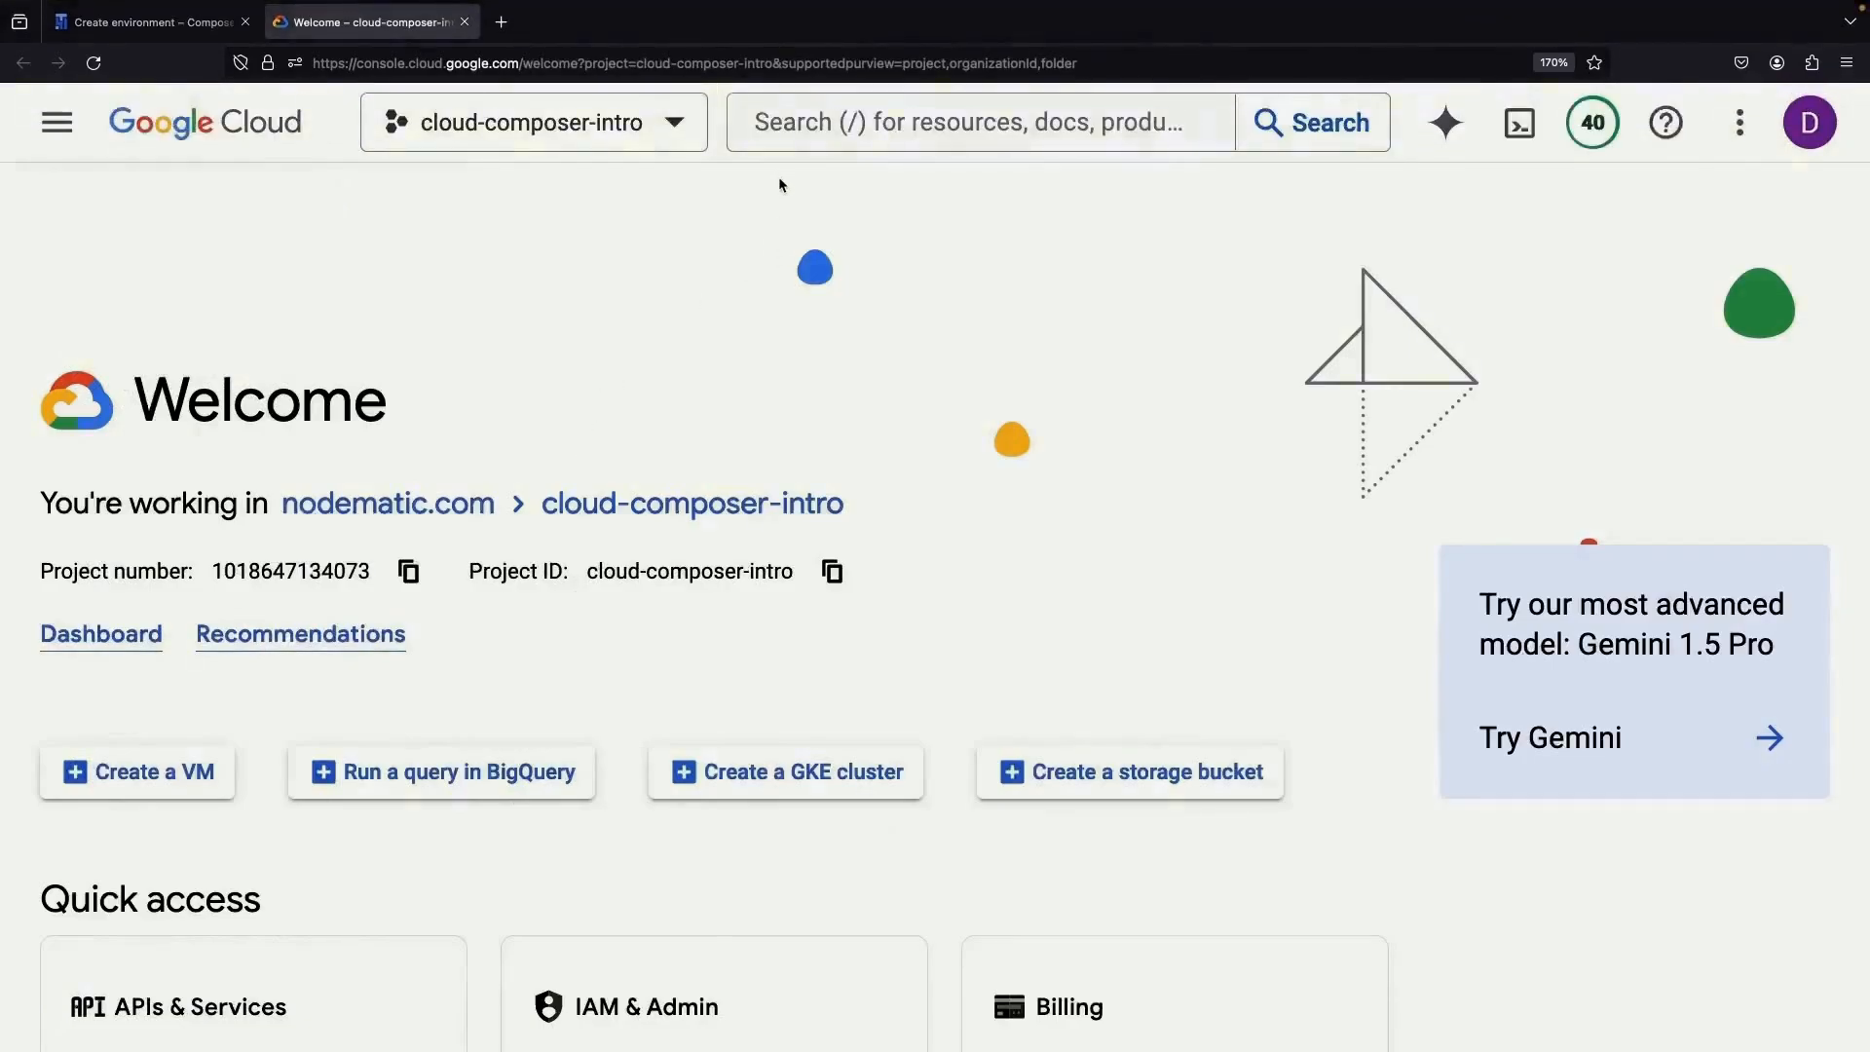
{"action": "left_click", "coordinate": [787, 129]}
{"action": "type", "text": "dataplex"}
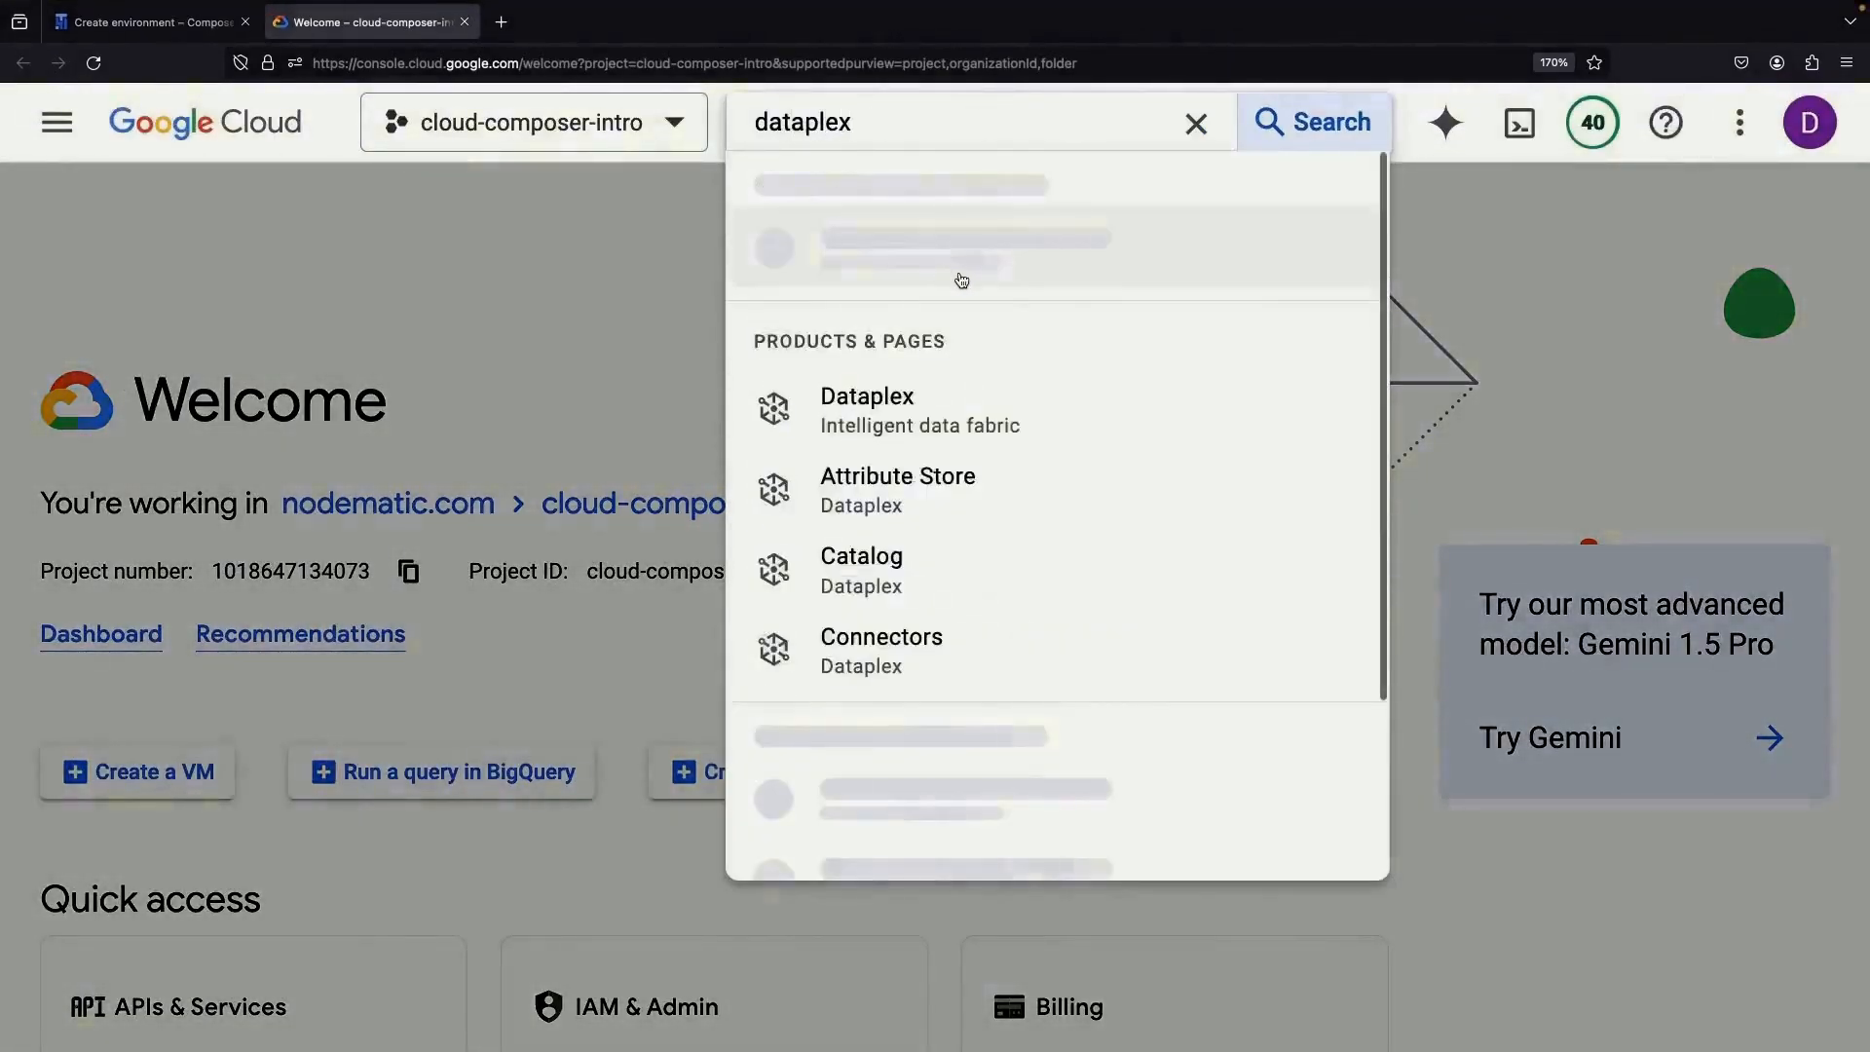
{"action": "left_click", "coordinate": [945, 262]}
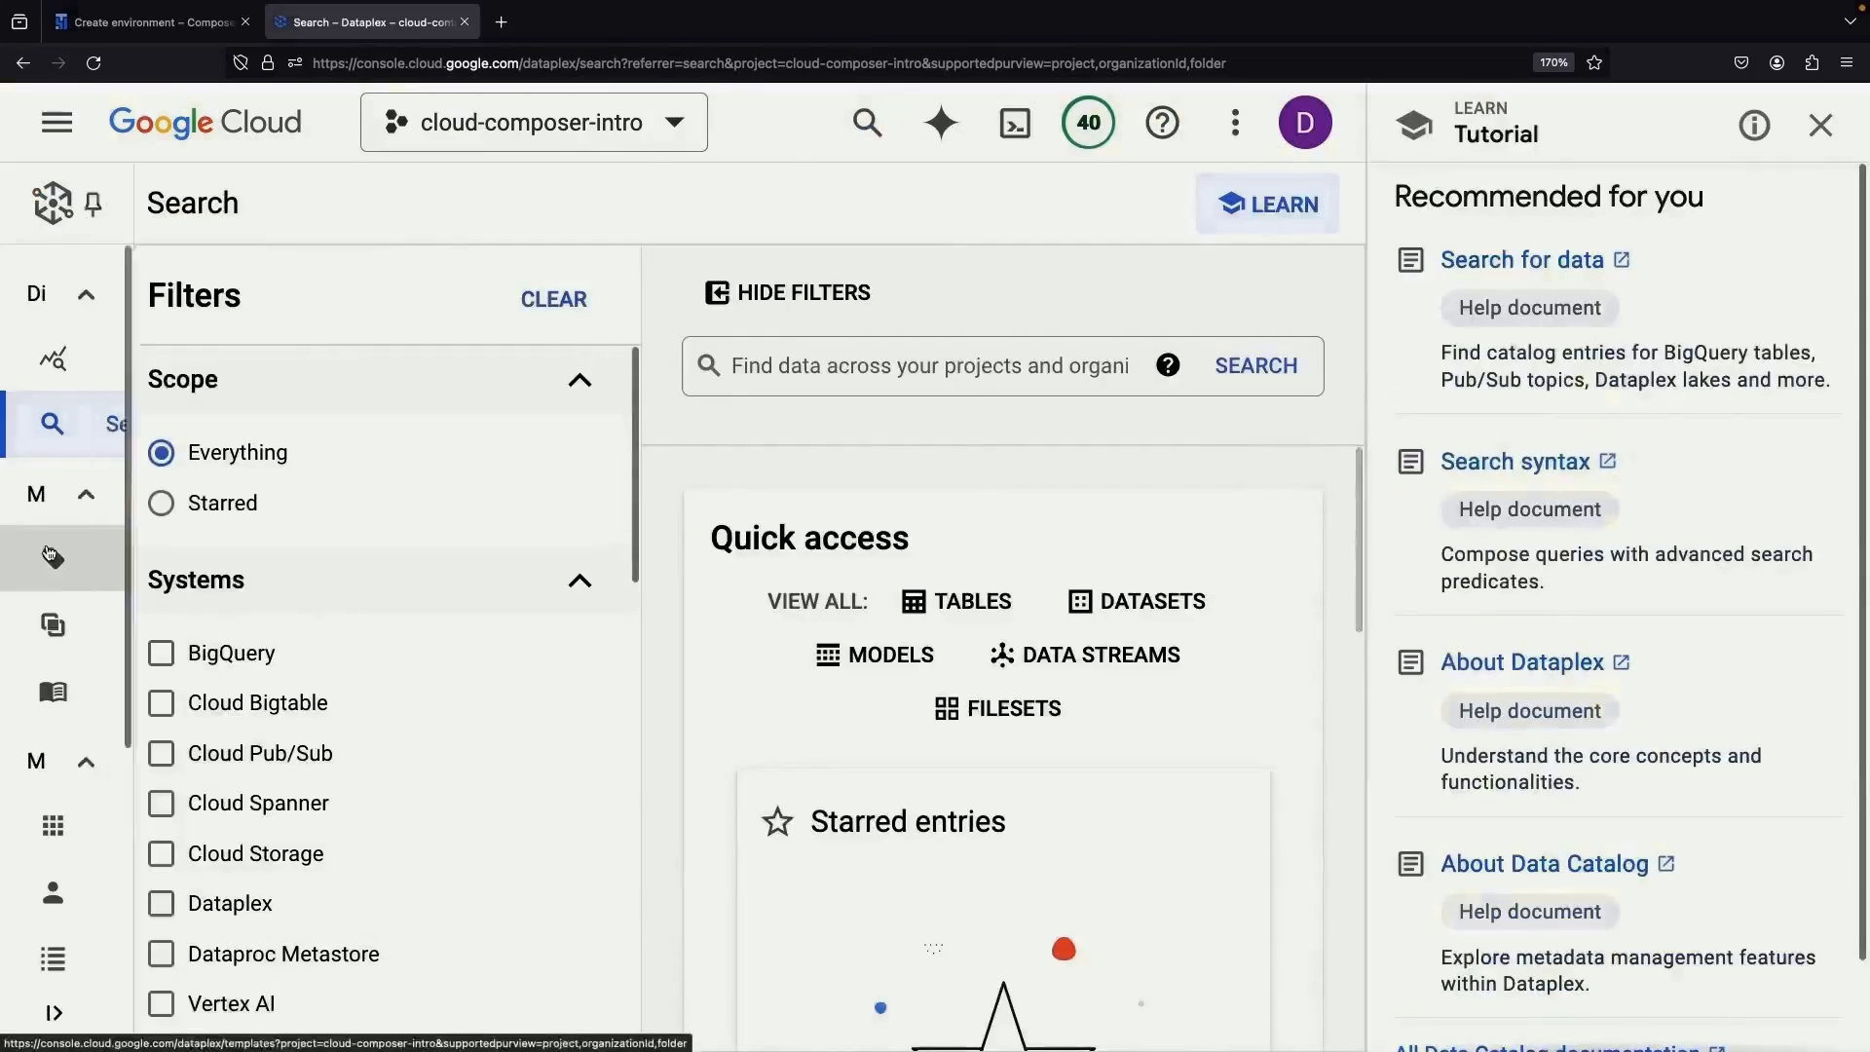
- Search the console for data catalog and enable the Google Cloud Data Catalog API
{"action": "left_click", "coordinate": [867, 123]}
{"action": "type", "text": "data"}
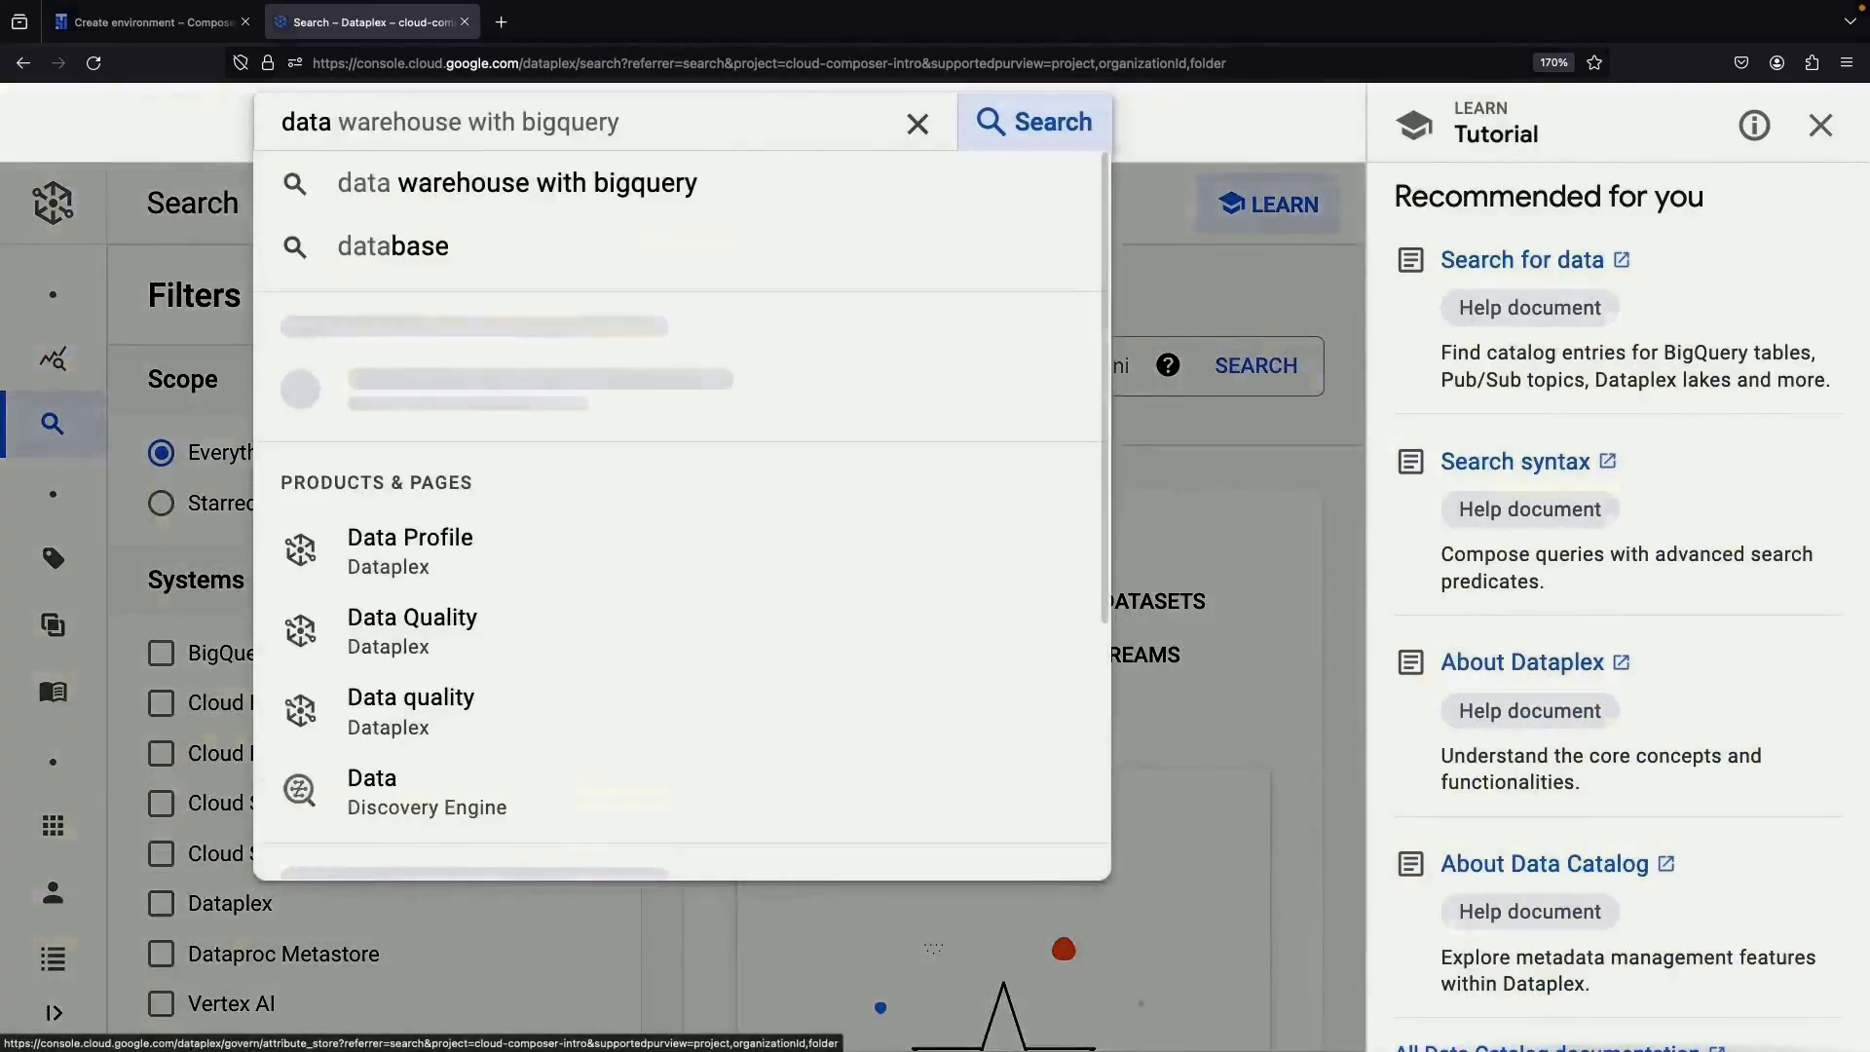
{"action": "type", "text": " catalog"}
{"action": "scroll", "coordinate": [535, 505], "scroll_direction": "down", "scroll_amount": 5}
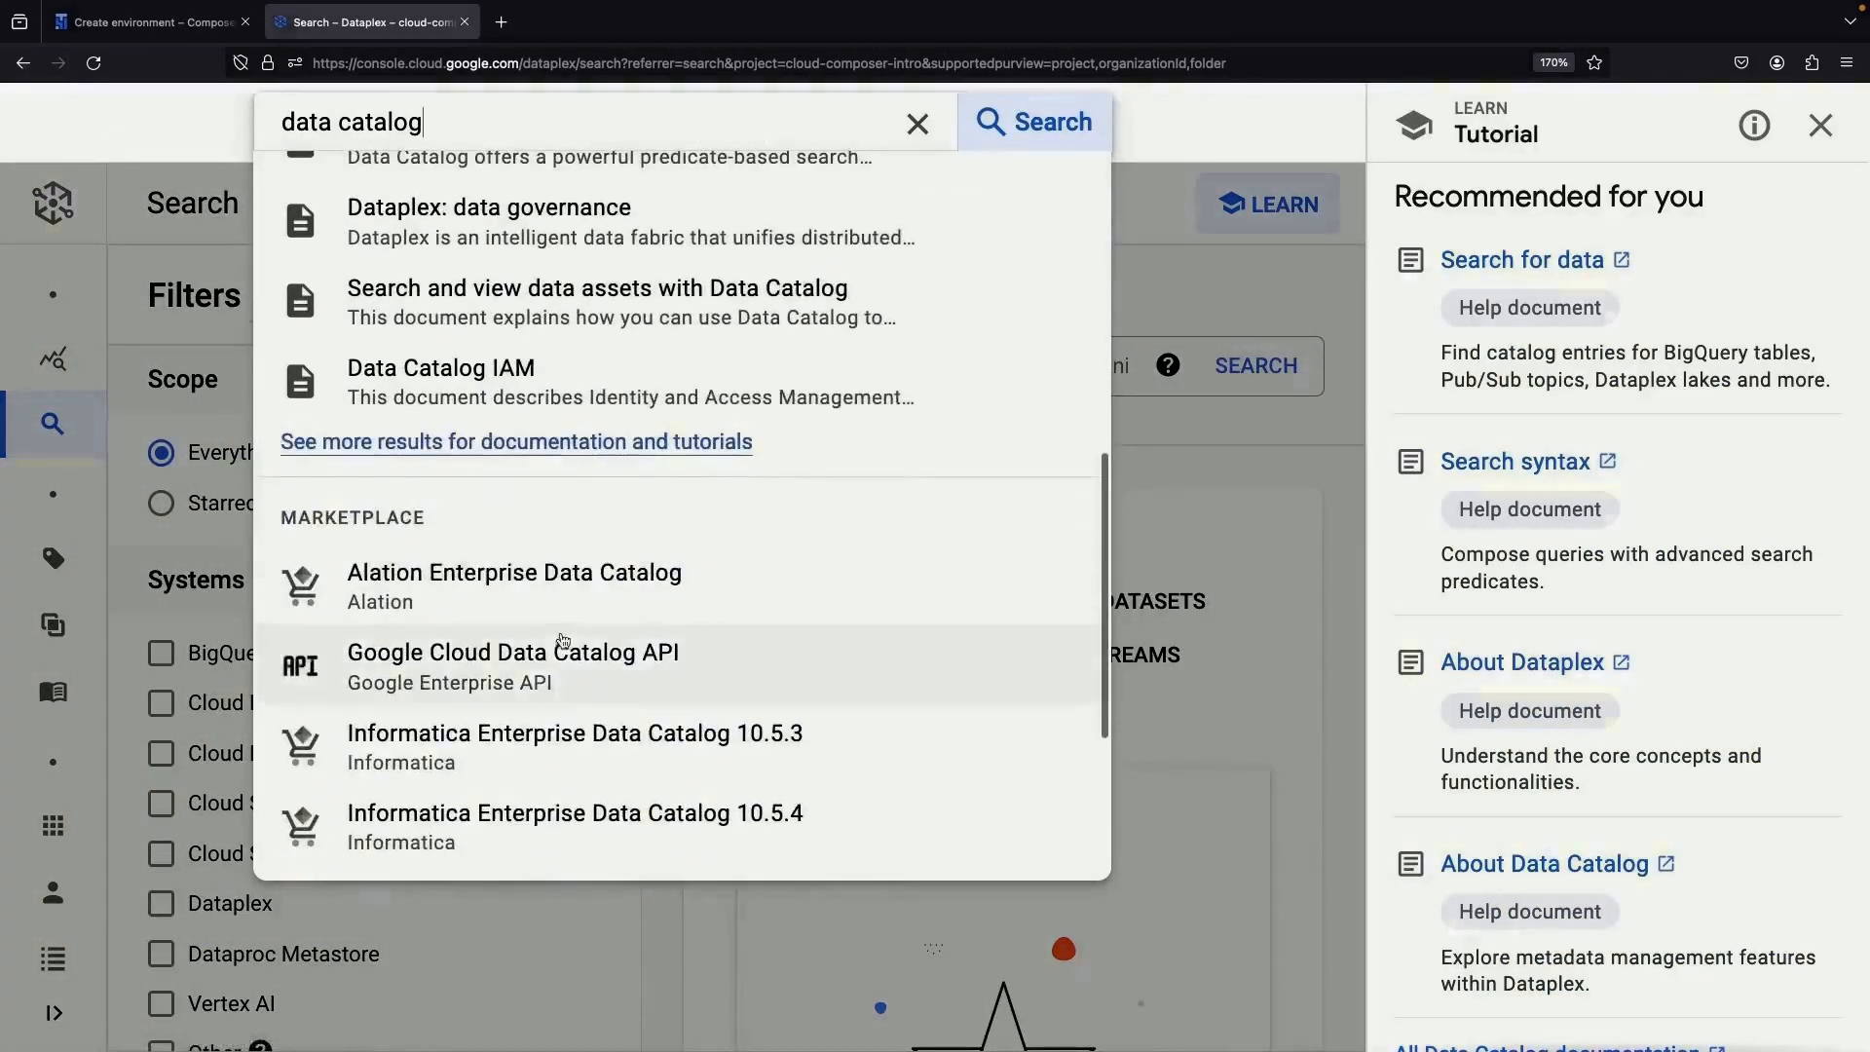
{"action": "left_click", "coordinate": [558, 657]}
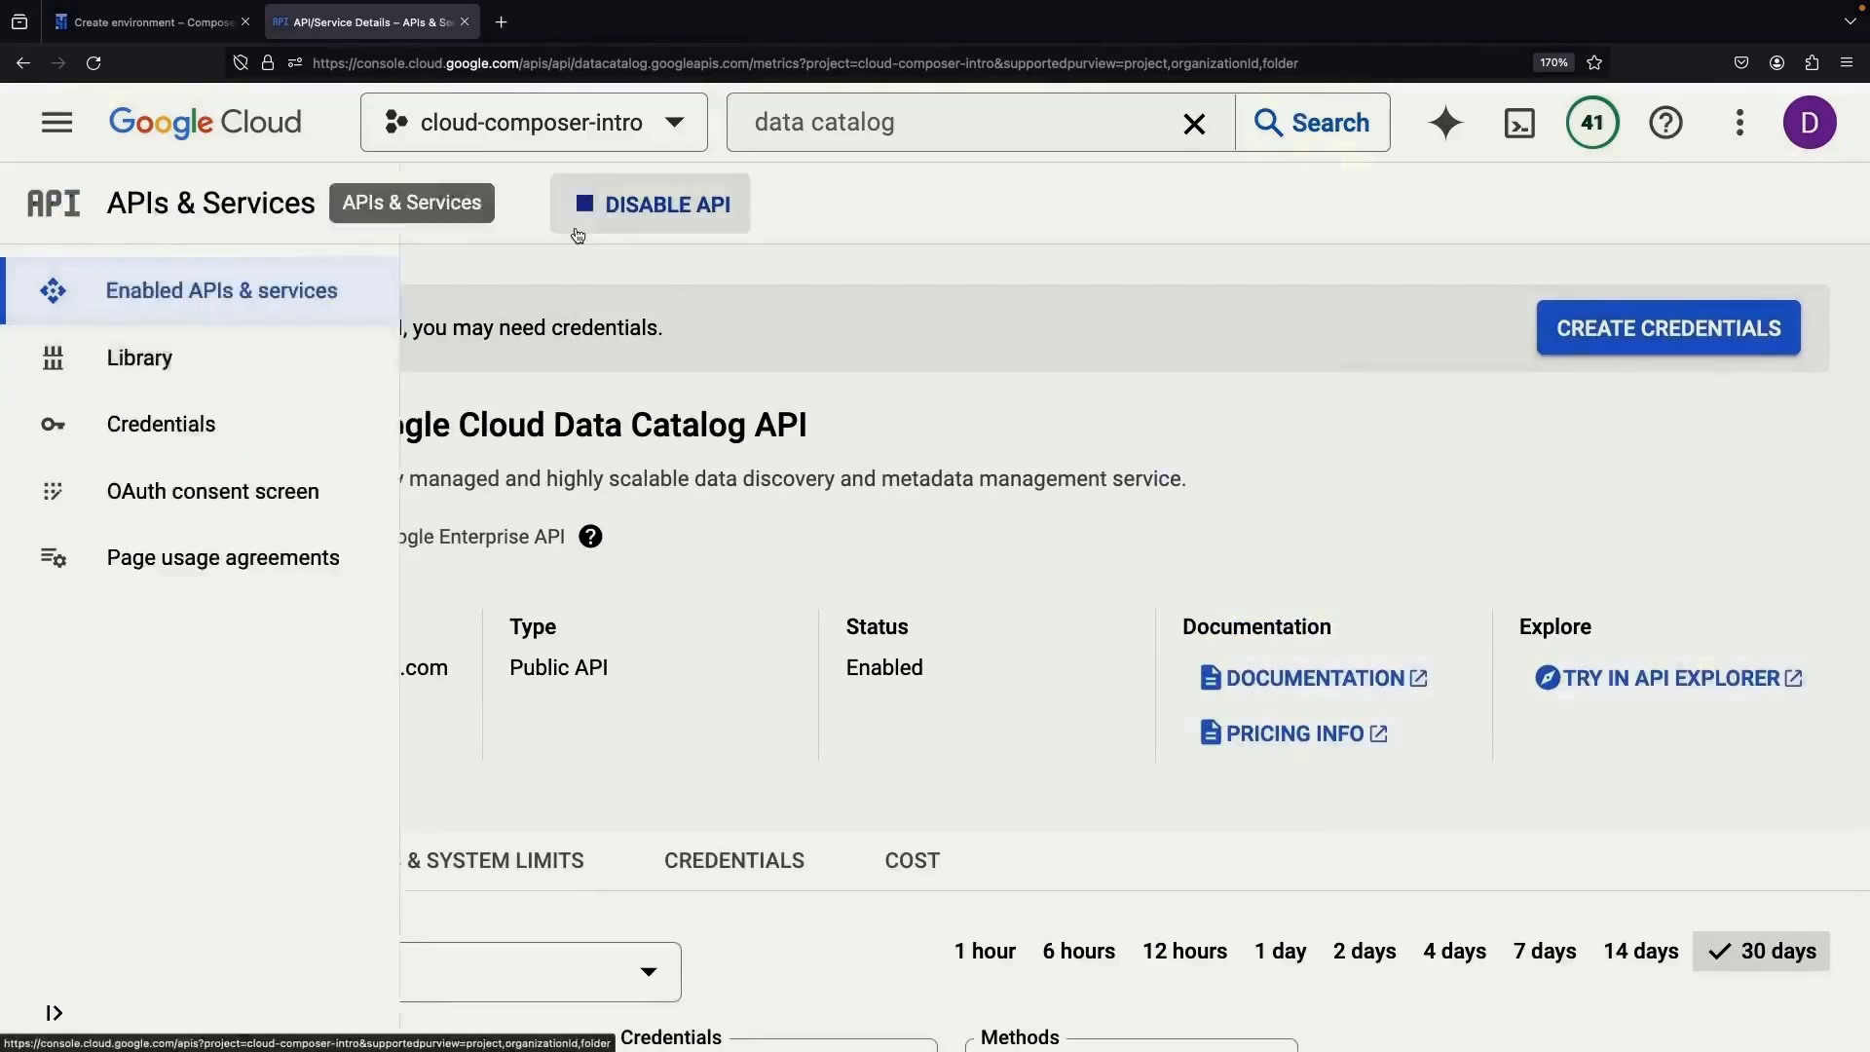
- Change the console search to data lineage and enable the Data Lineage API
{"action": "double_click", "coordinate": [841, 123]}
{"action": "type", "text": "lik"}
{"action": "key", "text": "BackSpace"}
{"action": "type", "text": "neage"}
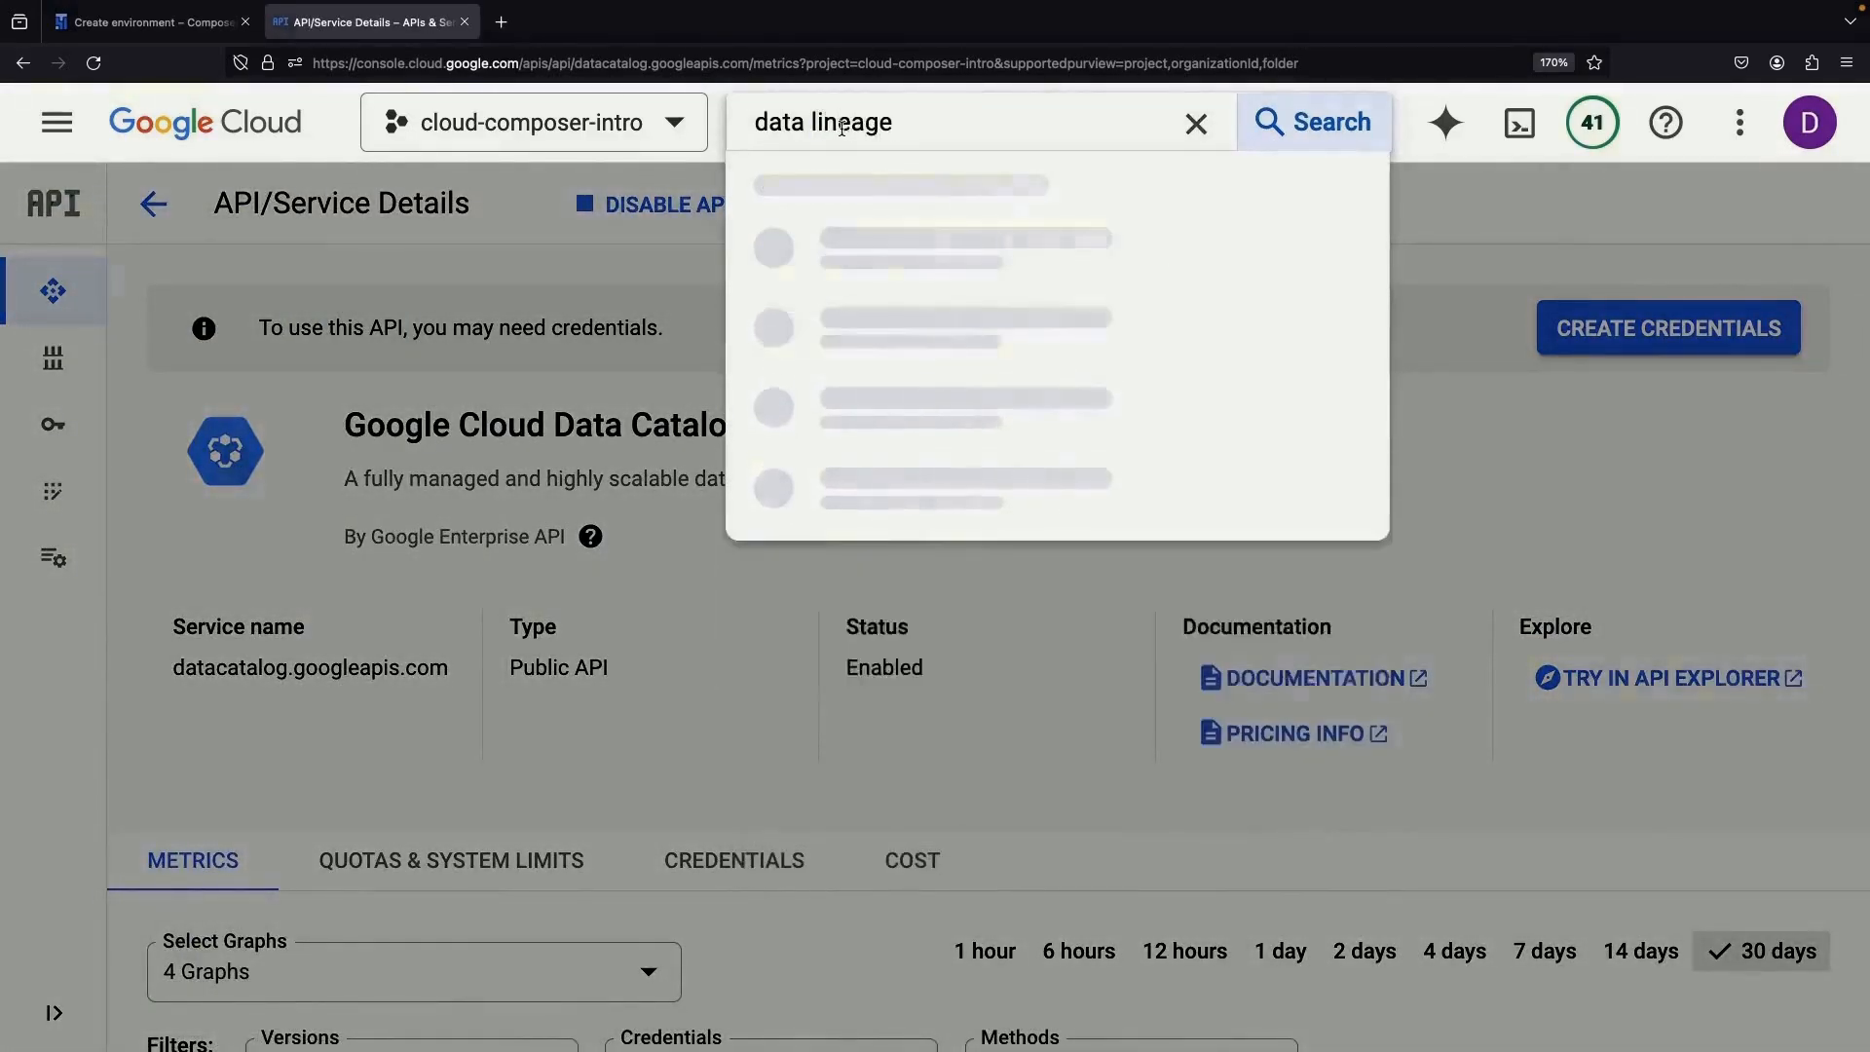
{"action": "scroll", "coordinate": [952, 435], "scroll_direction": "down", "scroll_amount": 2}
{"action": "left_click", "coordinate": [951, 764]}
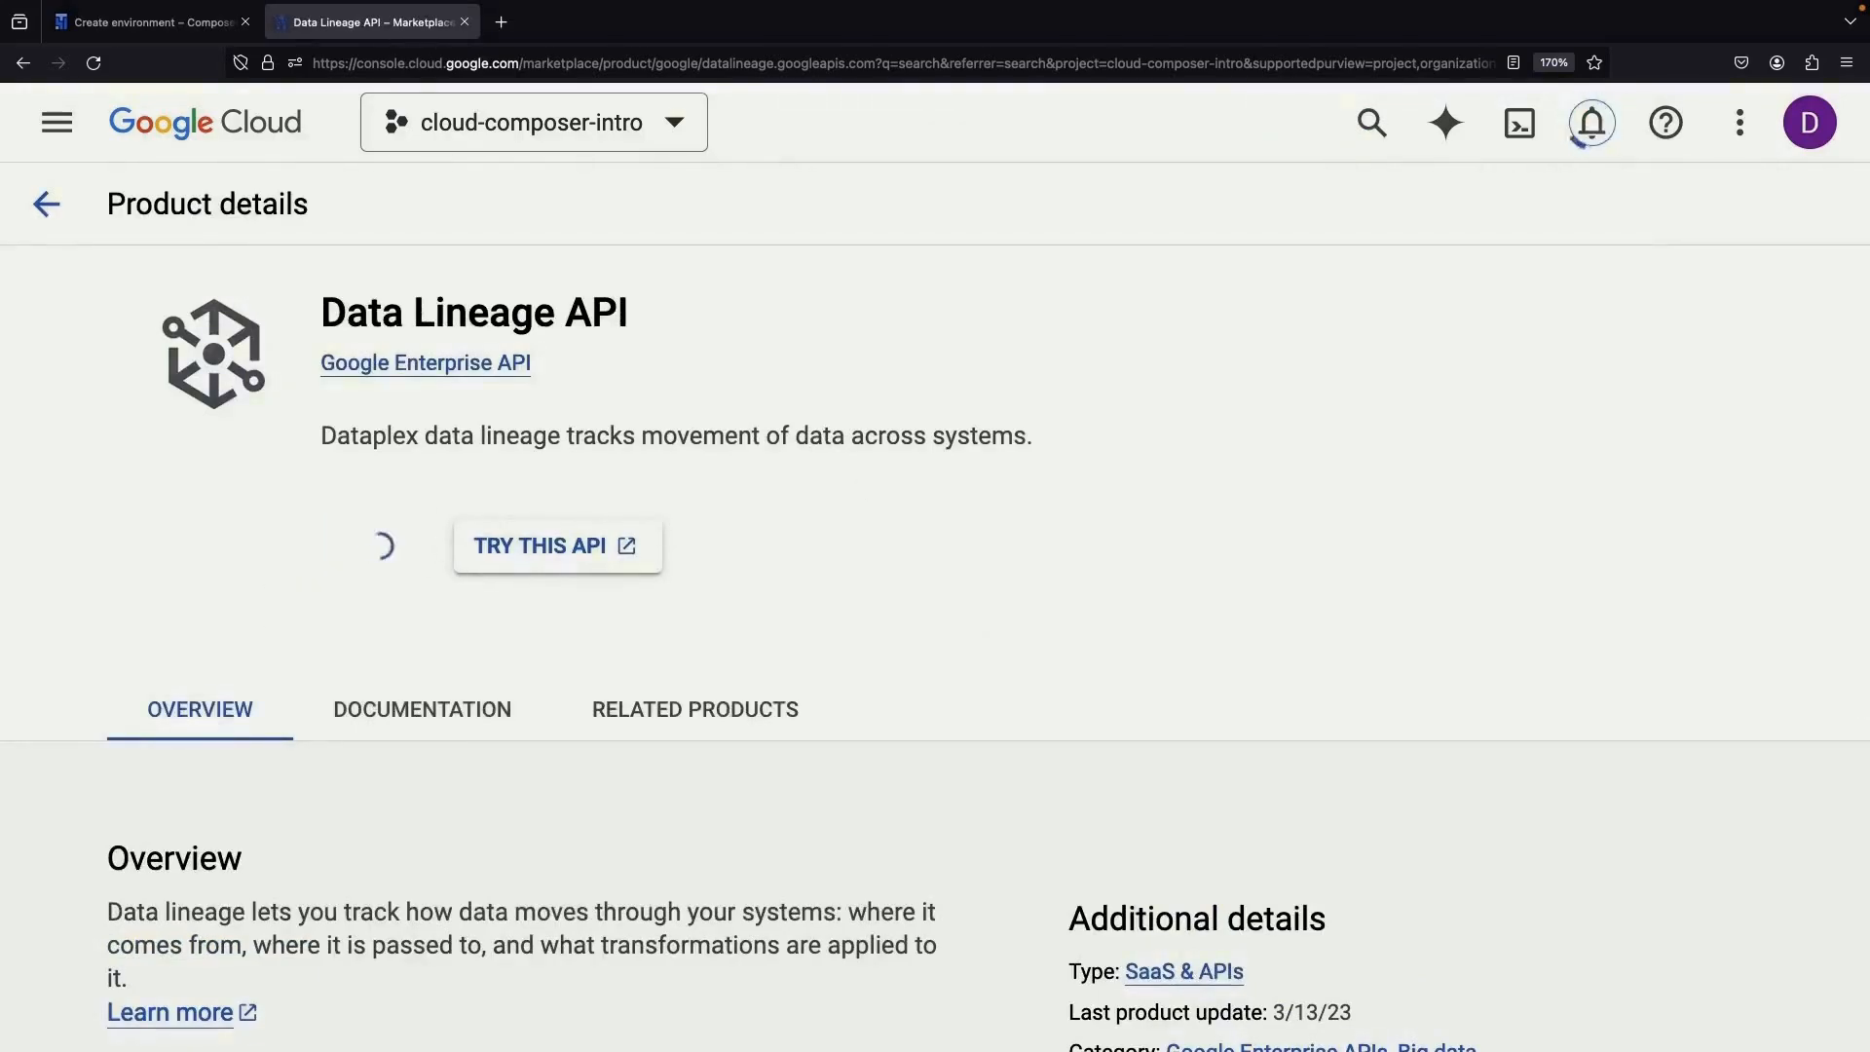
- Return to the environment form and create the environment with Dataplex data lineage integration enabled
{"action": "key", "text": "ctrl+shift+Tab"}
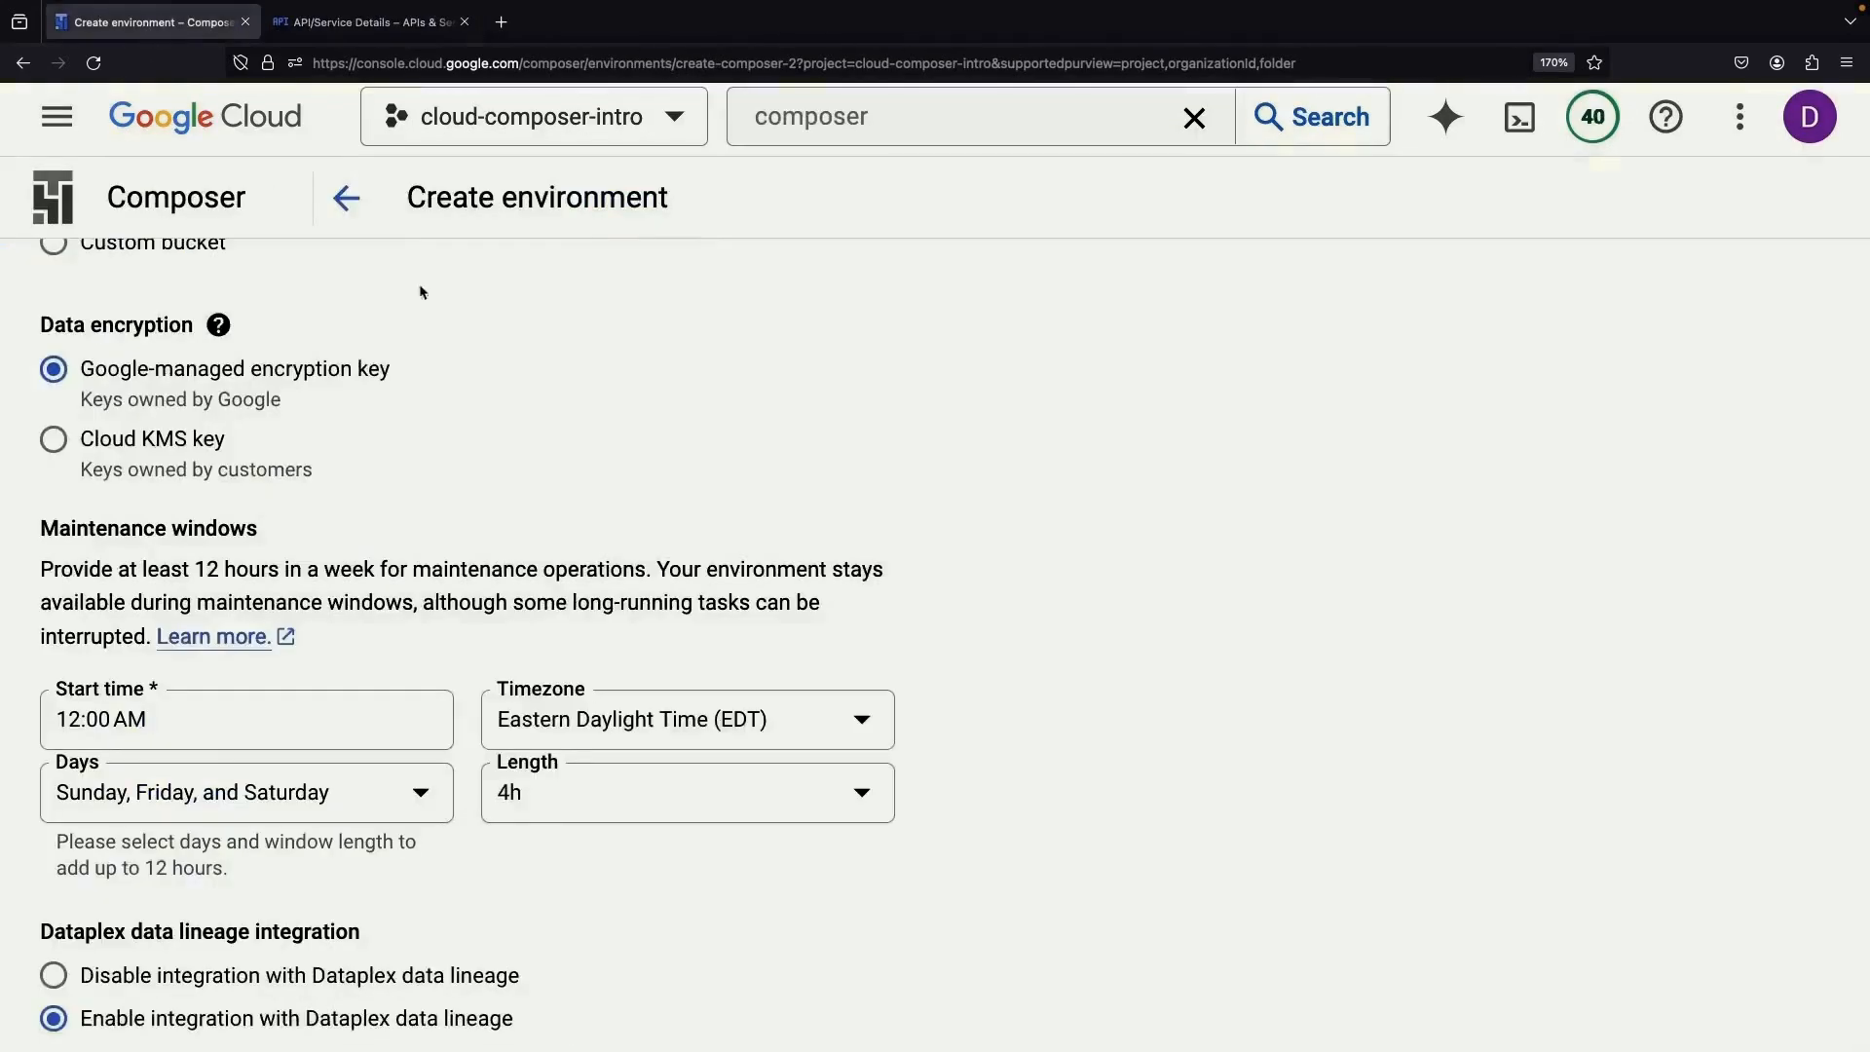
{"action": "scroll", "coordinate": [572, 497], "scroll_direction": "down", "scroll_amount": 5}
{"action": "left_click", "coordinate": [117, 969]}
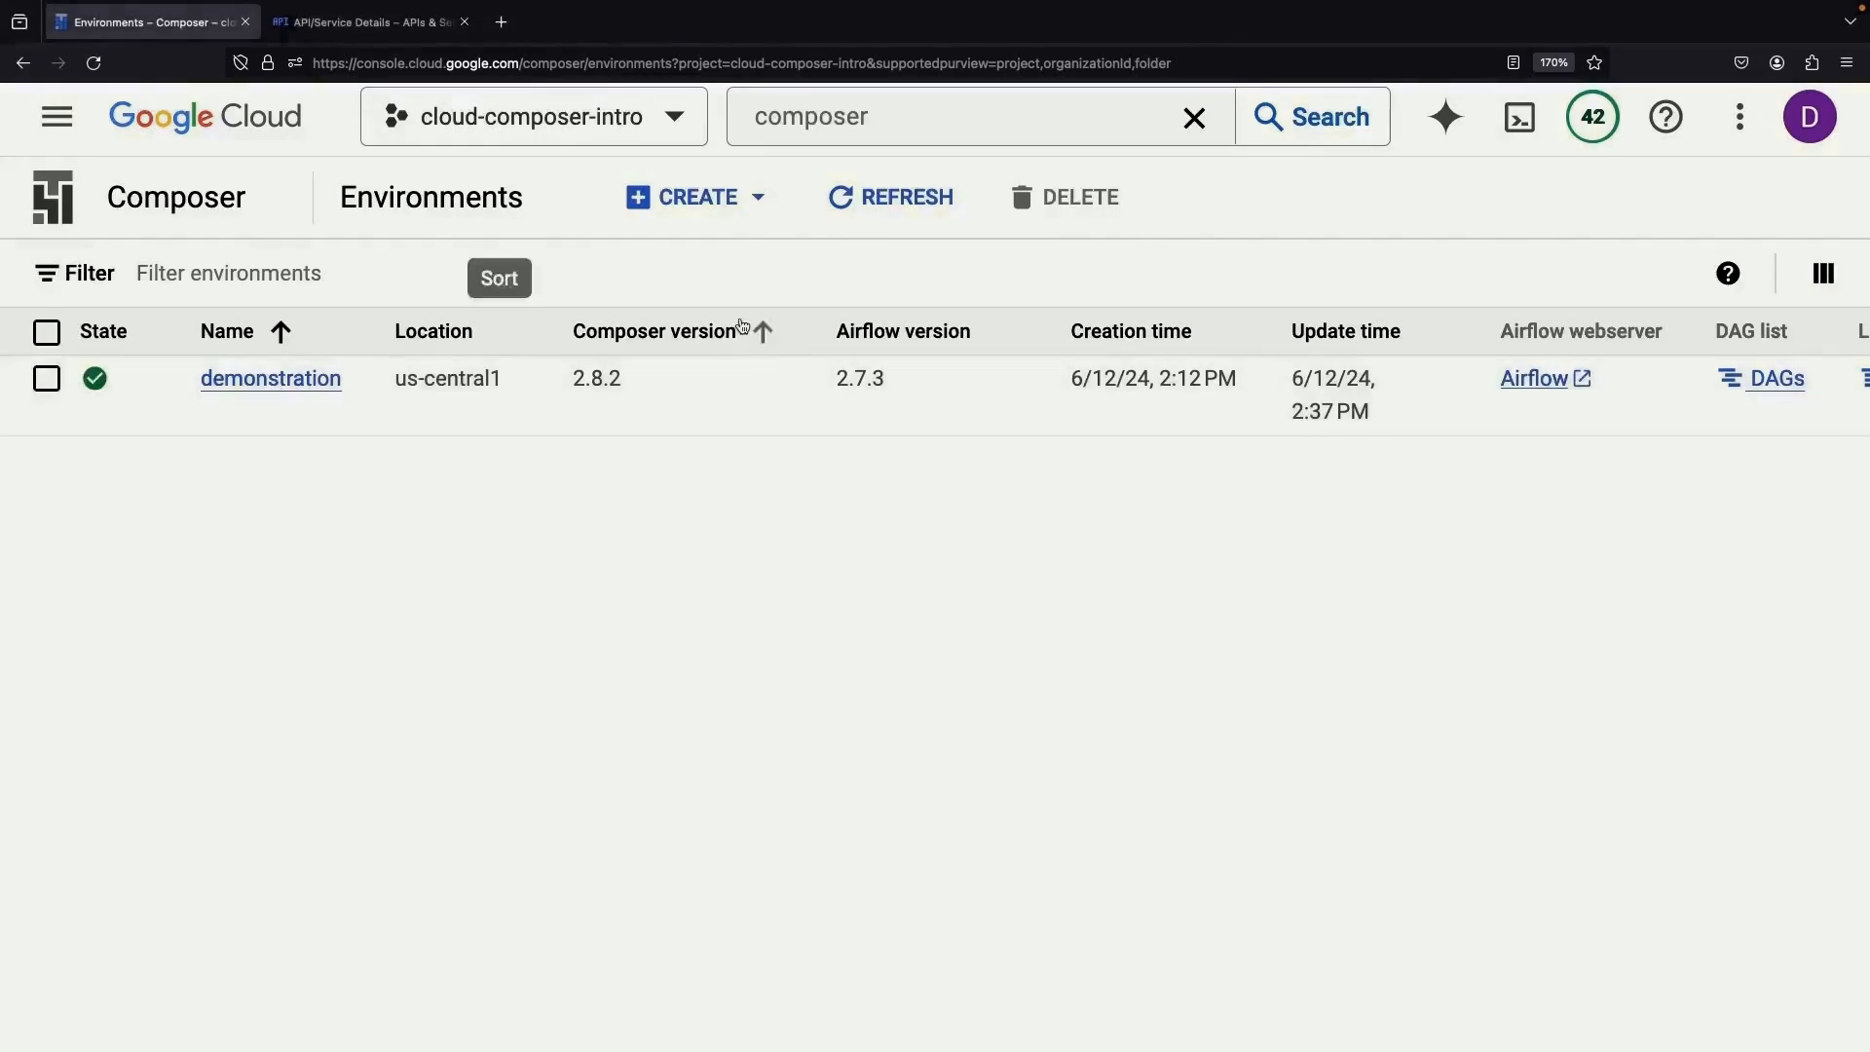
- Start another Composer 2 environment and name it demonstration-dev
{"action": "left_click", "coordinate": [689, 200]}
{"action": "left_click", "coordinate": [693, 266]}
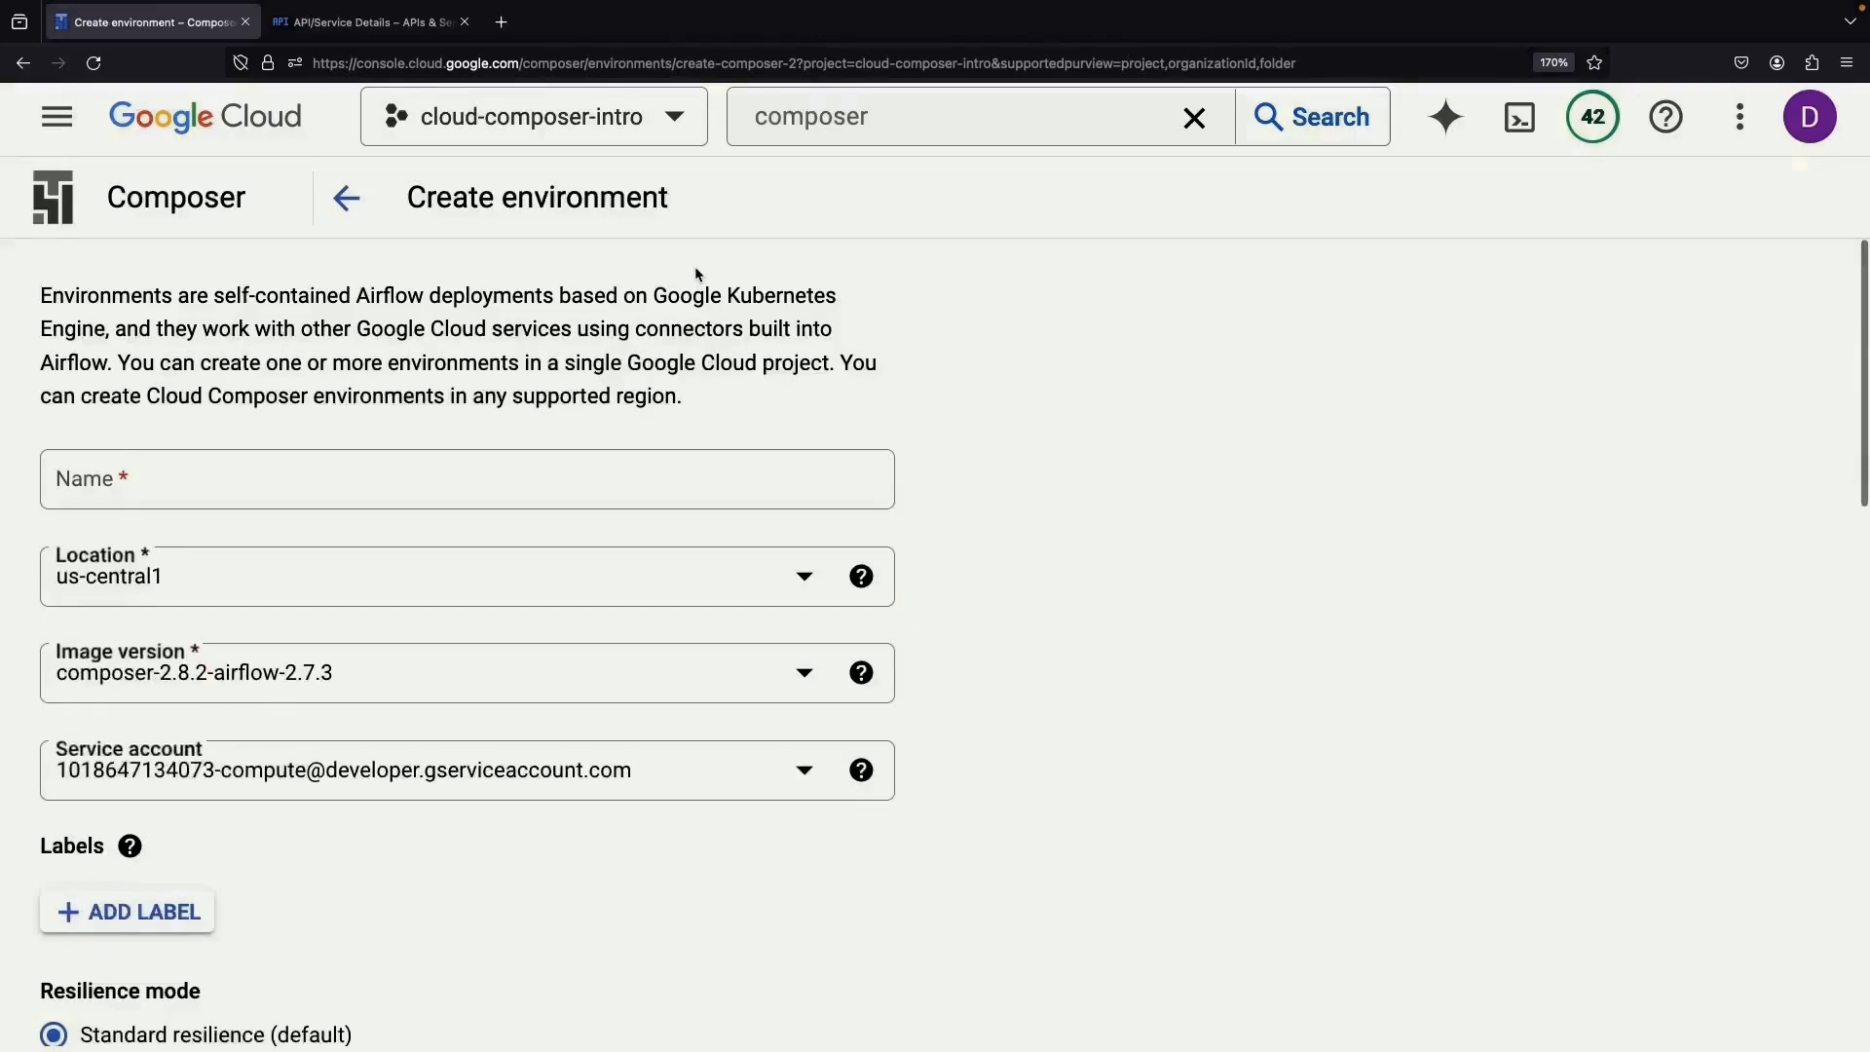
{"action": "left_click", "coordinate": [341, 476]}
{"action": "type", "text": "emo"}
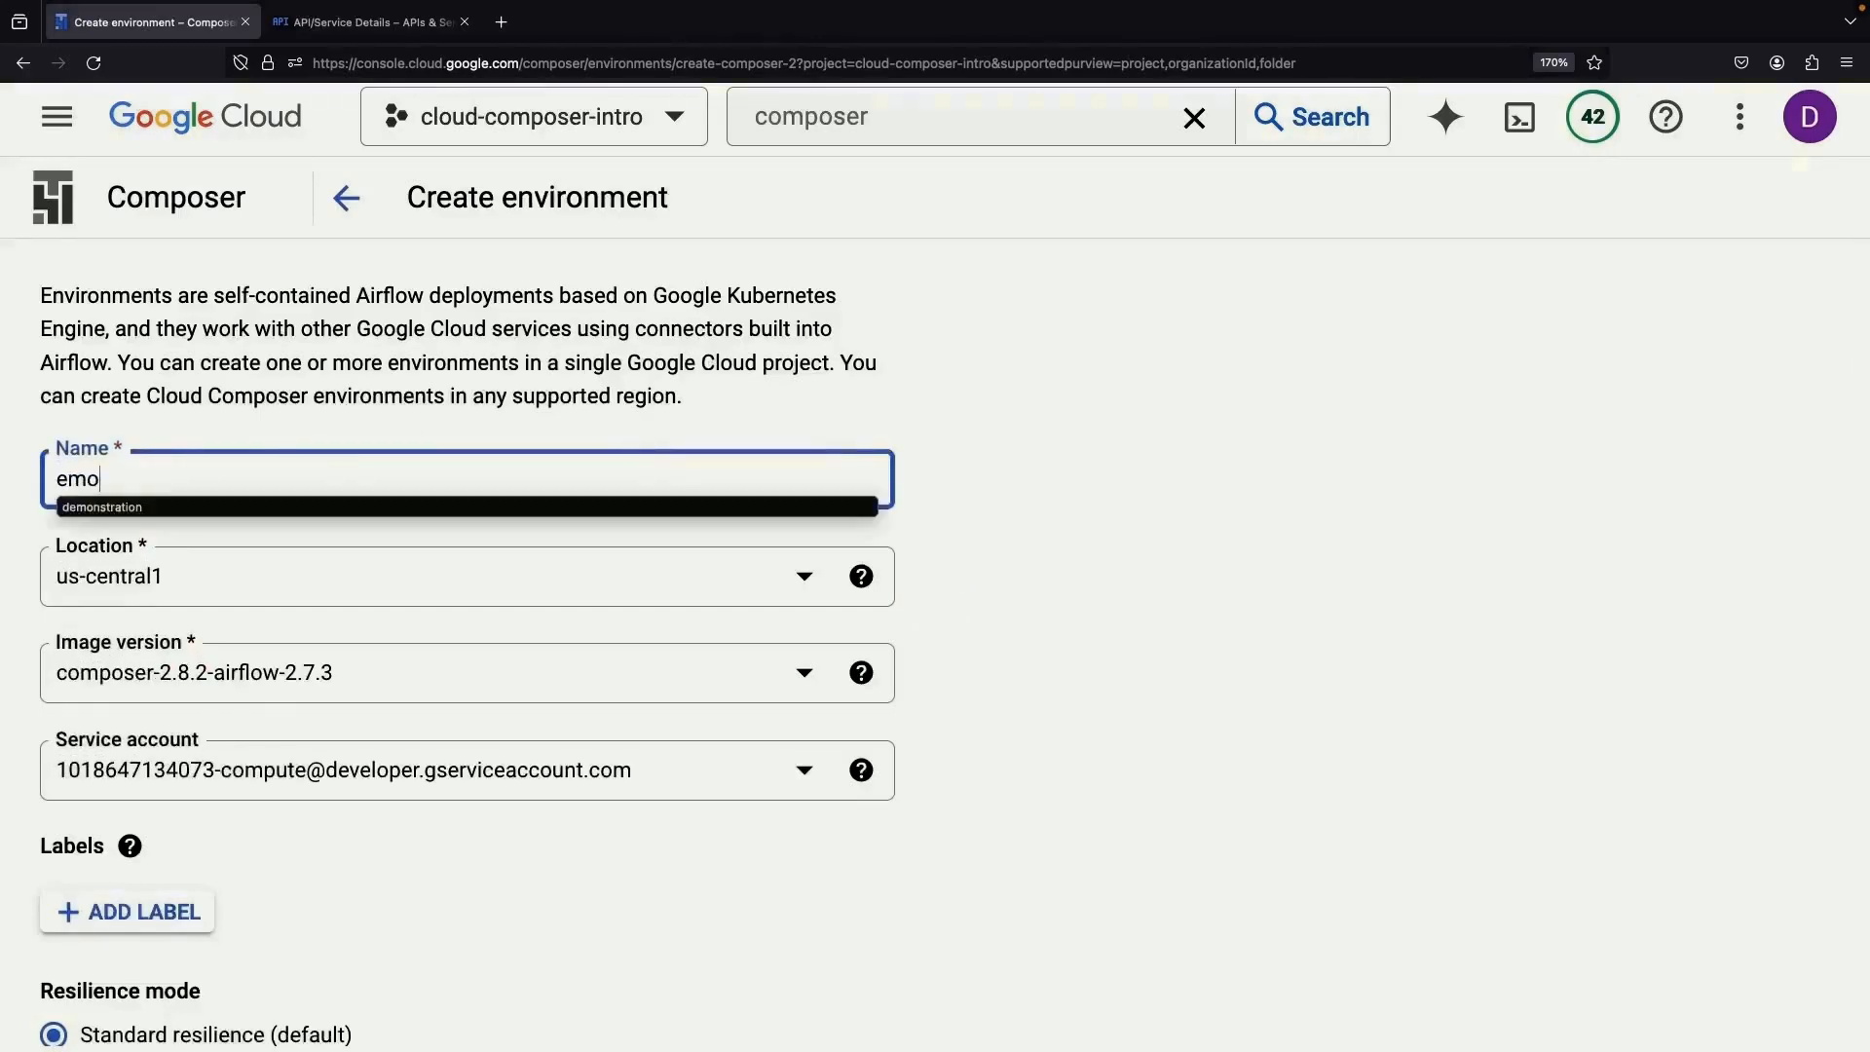
{"action": "type", "text": "nst"}
{"action": "key", "text": "ctrl+a"}
{"action": "type", "text": "demonstration-=de"}
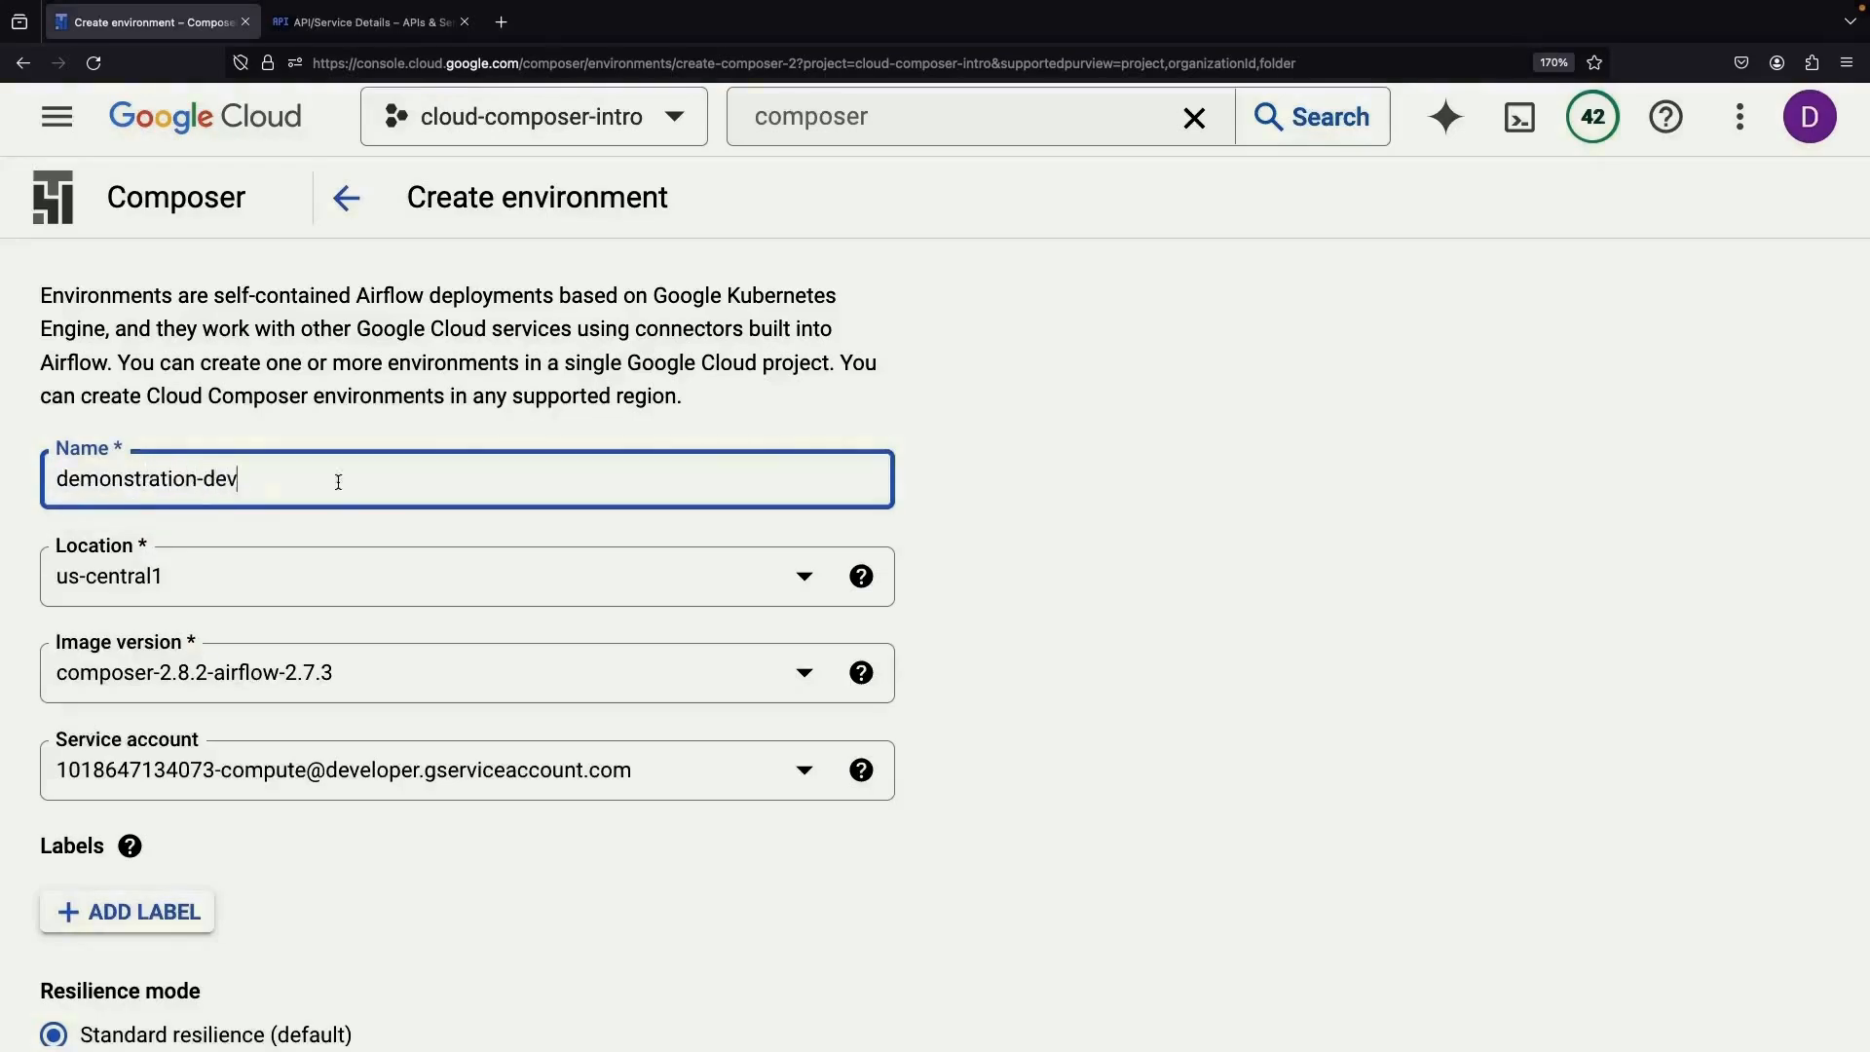
- Expand the new environment's network configuration and review its network, IP range, networking type and web server access options
{"action": "scroll", "coordinate": [1015, 653], "scroll_direction": "down", "scroll_amount": 10}
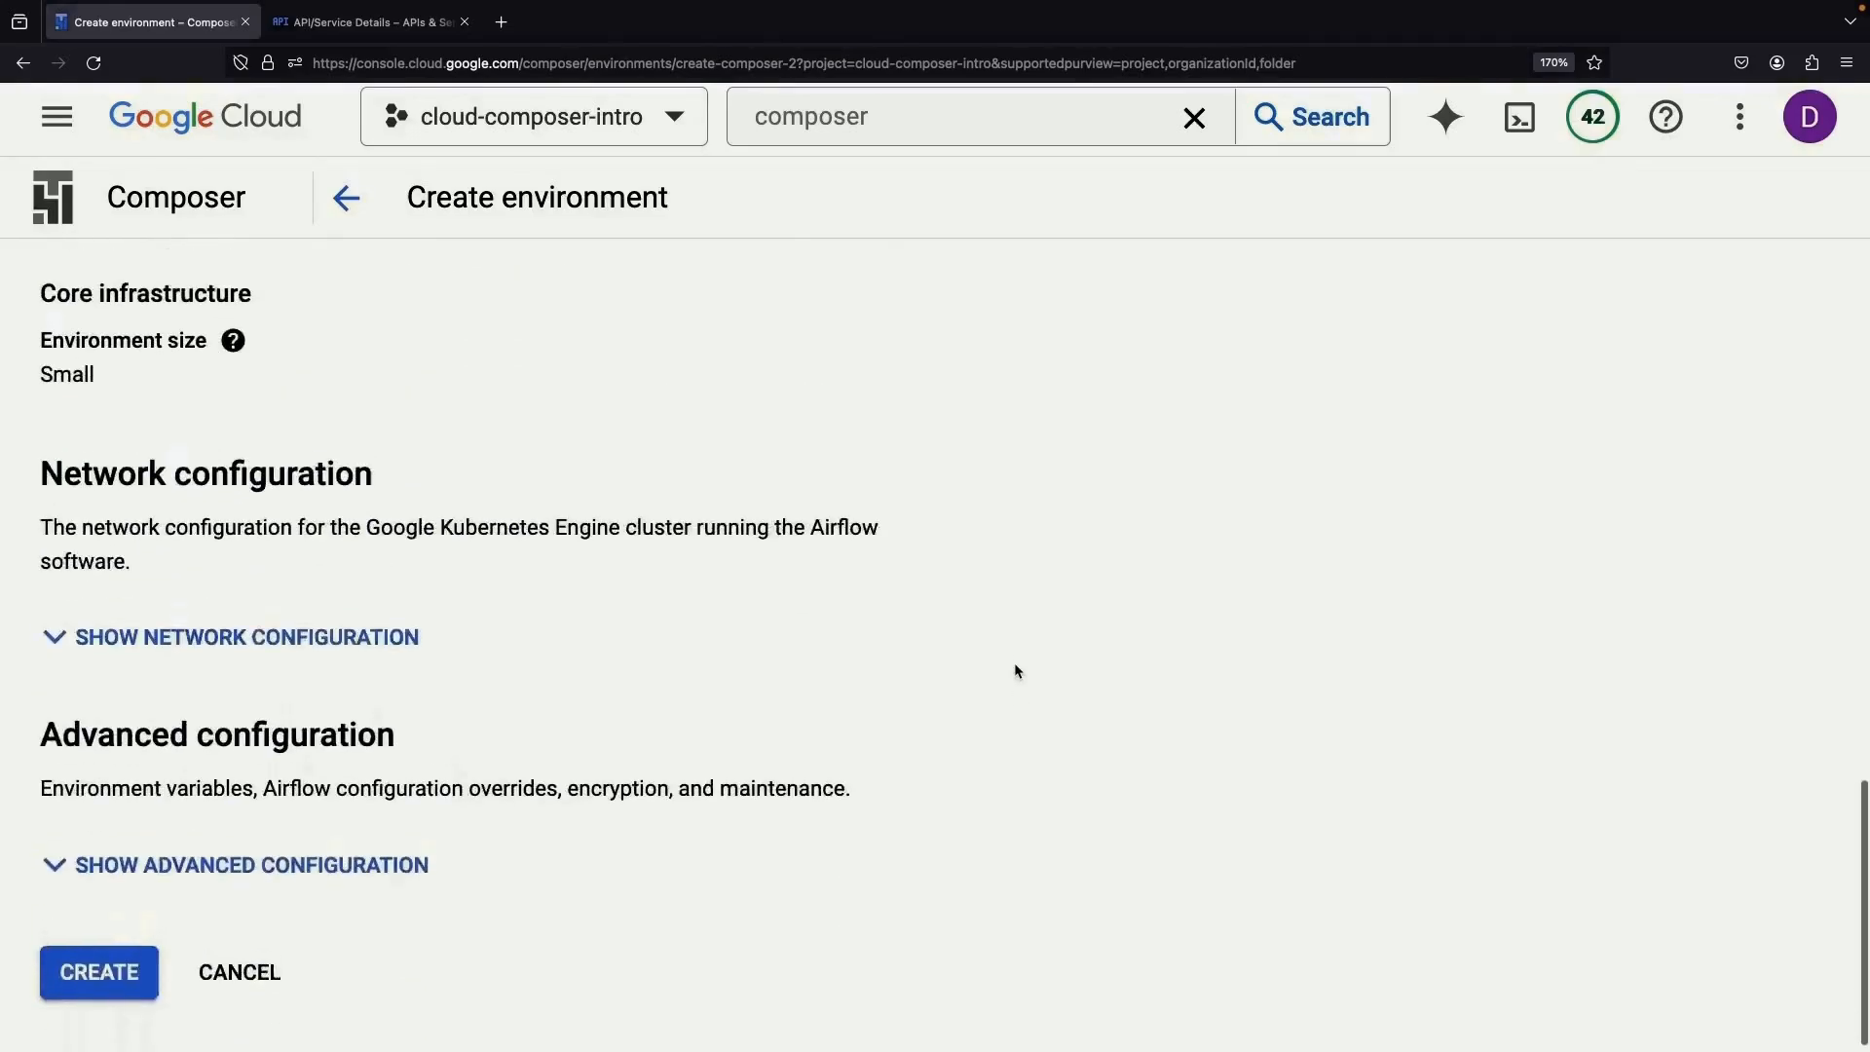
{"action": "left_click", "coordinate": [296, 652]}
{"action": "scroll", "coordinate": [477, 715], "scroll_direction": "down", "scroll_amount": 5}
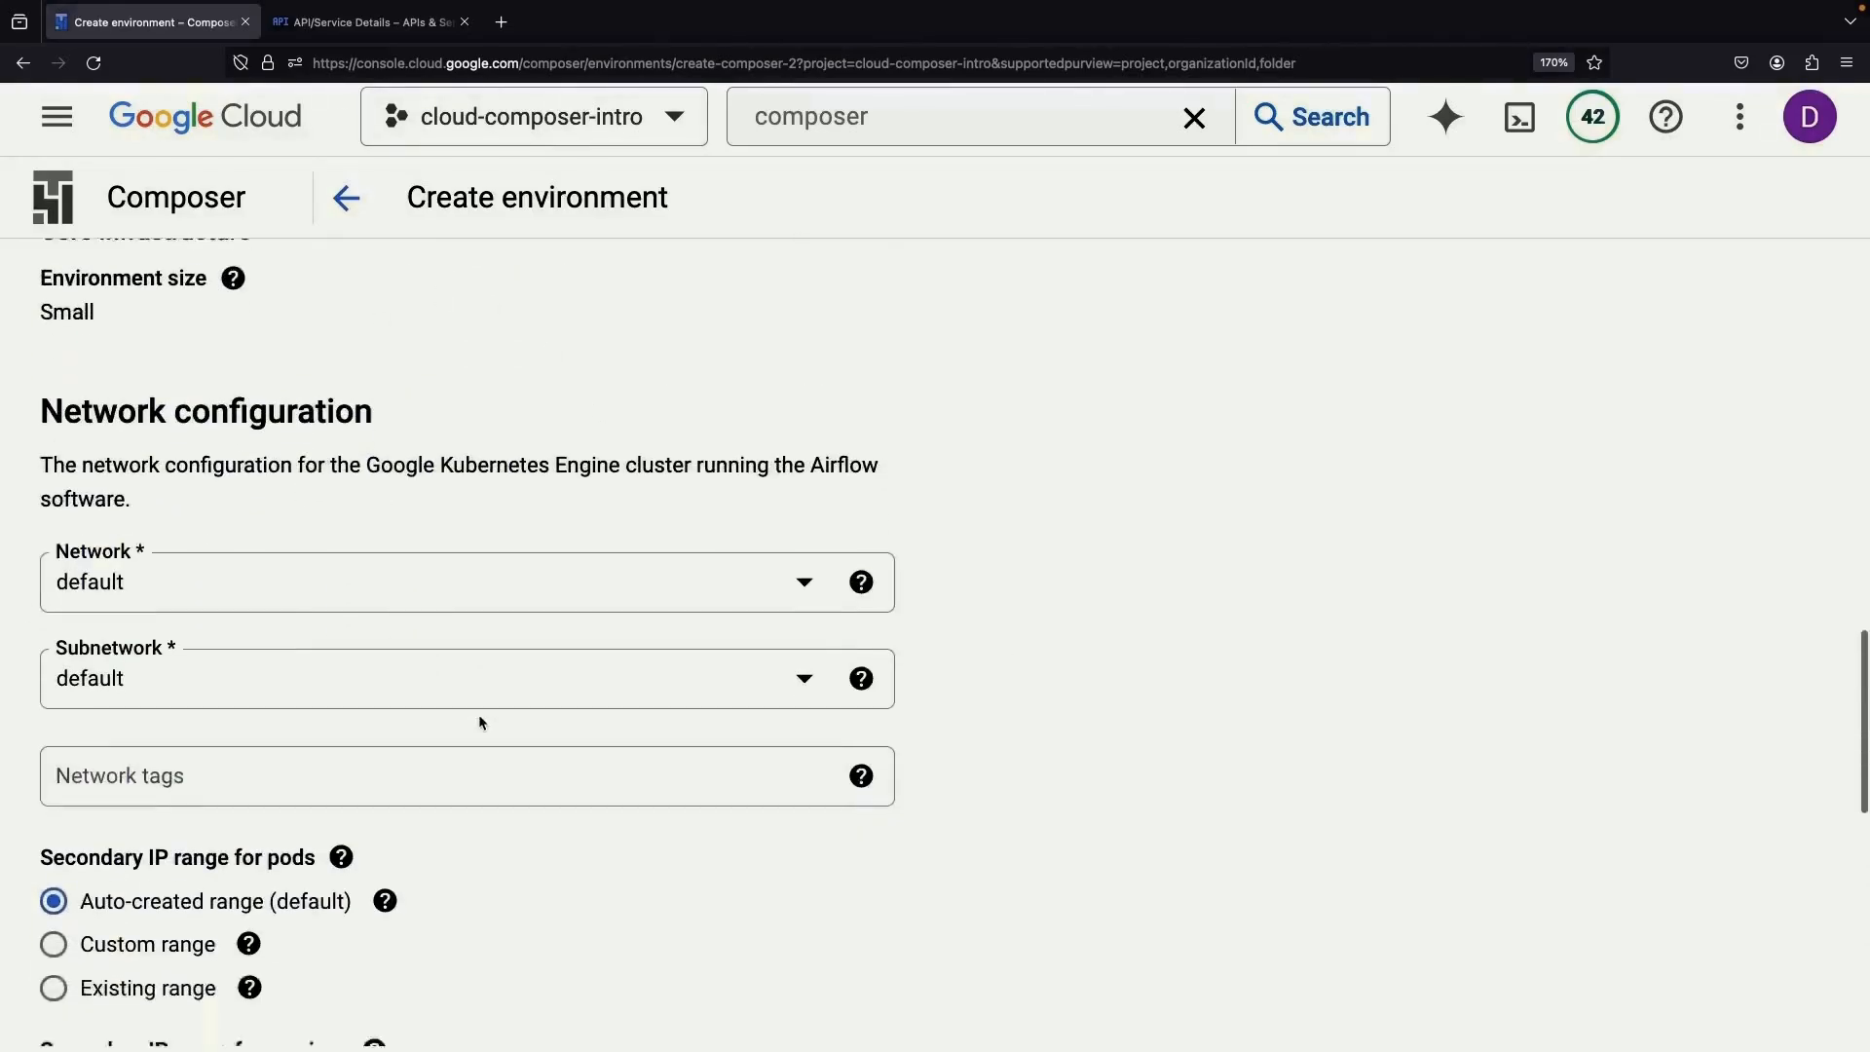
{"action": "scroll", "coordinate": [477, 722], "scroll_direction": "down", "scroll_amount": 5}
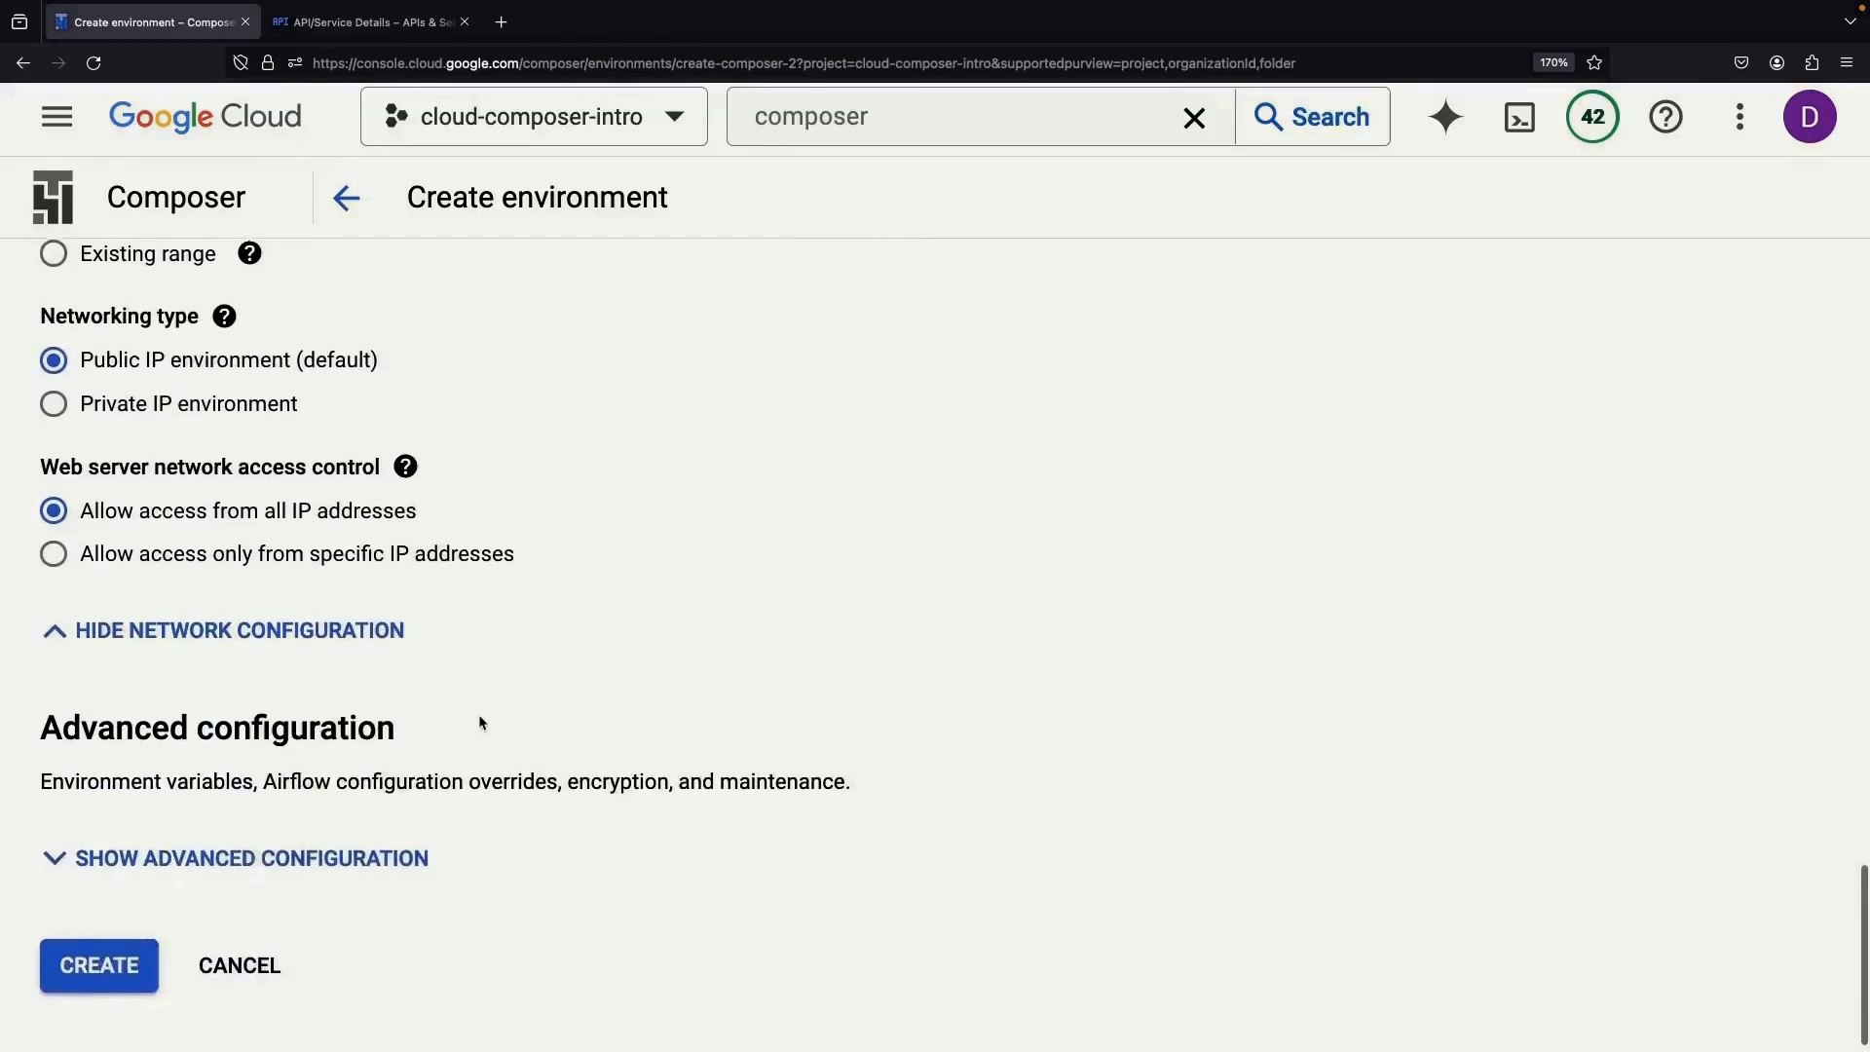
- Expand the advanced configuration, keep the Google-managed encryption key with lineage integration disabled, and create the demonstration-dev environment
{"action": "left_click", "coordinate": [336, 868]}
{"action": "scroll", "coordinate": [335, 864], "scroll_direction": "down", "scroll_amount": 3}
{"action": "scroll", "coordinate": [335, 864], "scroll_direction": "down", "scroll_amount": 10}
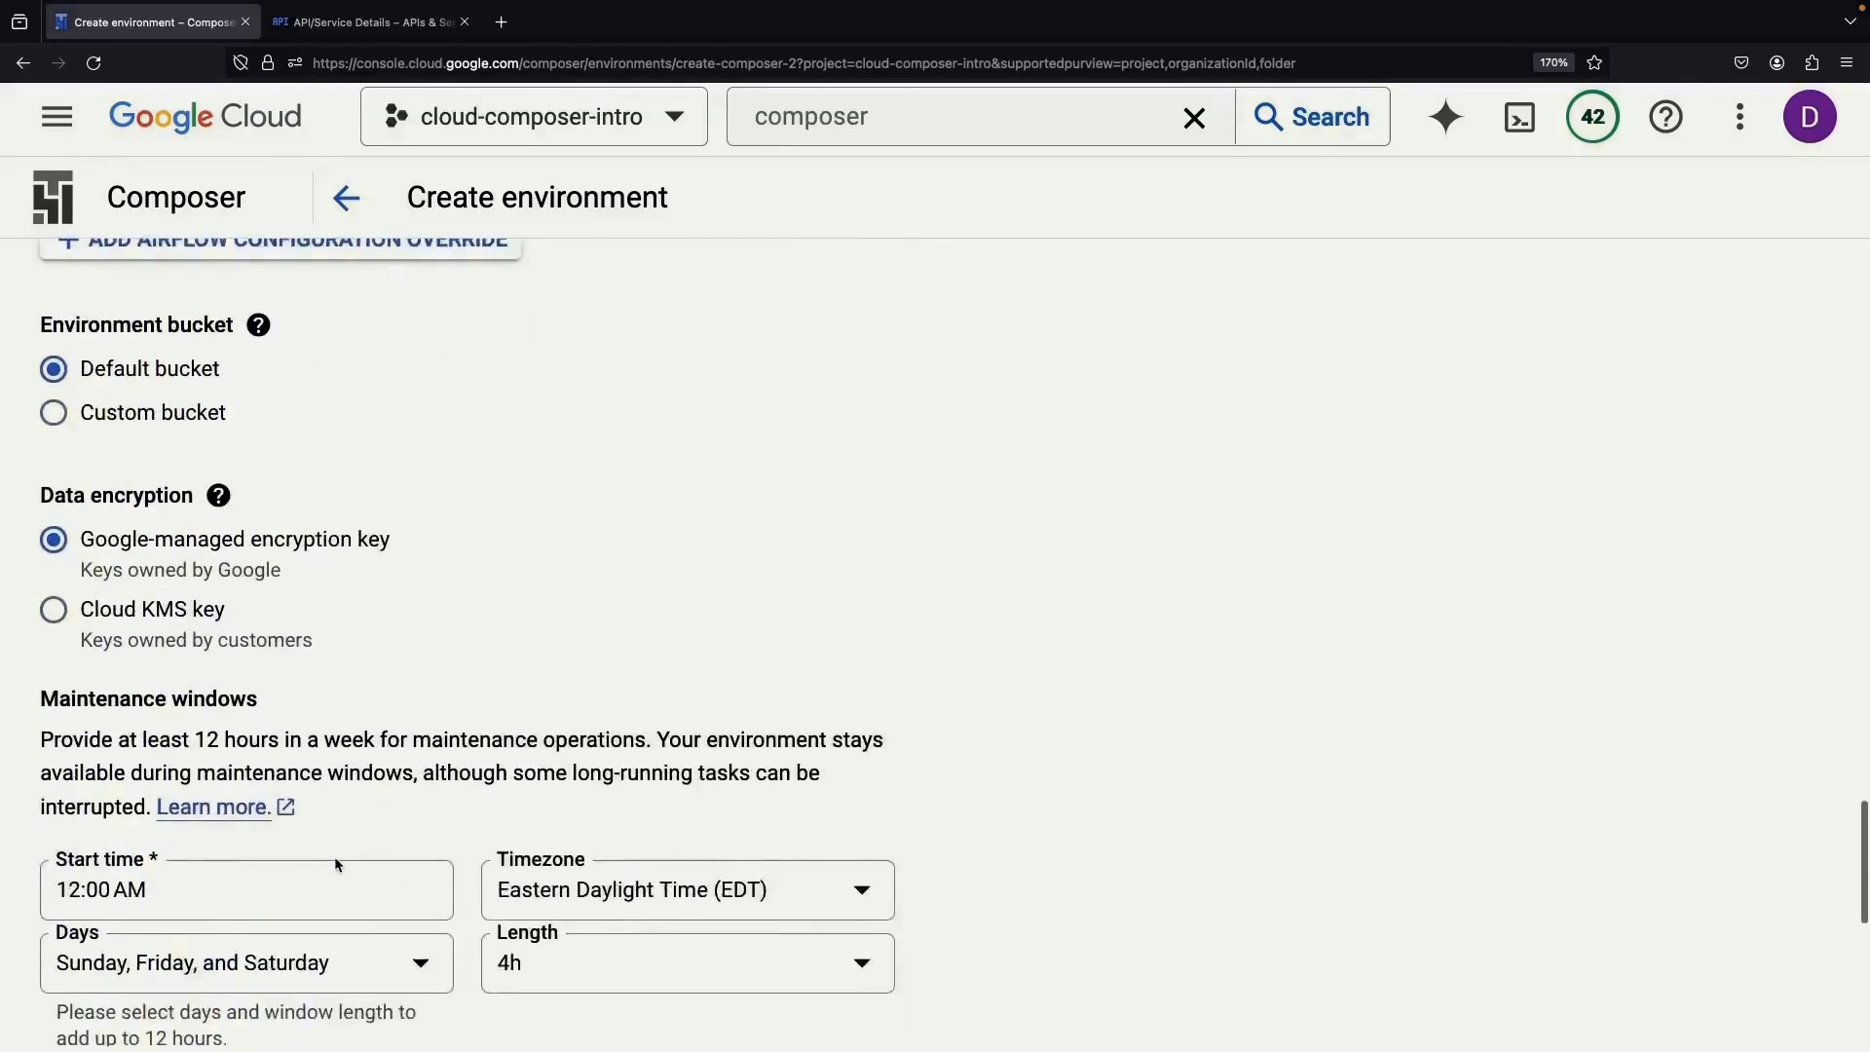
{"action": "left_click", "coordinate": [199, 538]}
{"action": "scroll", "coordinate": [597, 617], "scroll_direction": "down", "scroll_amount": 2}
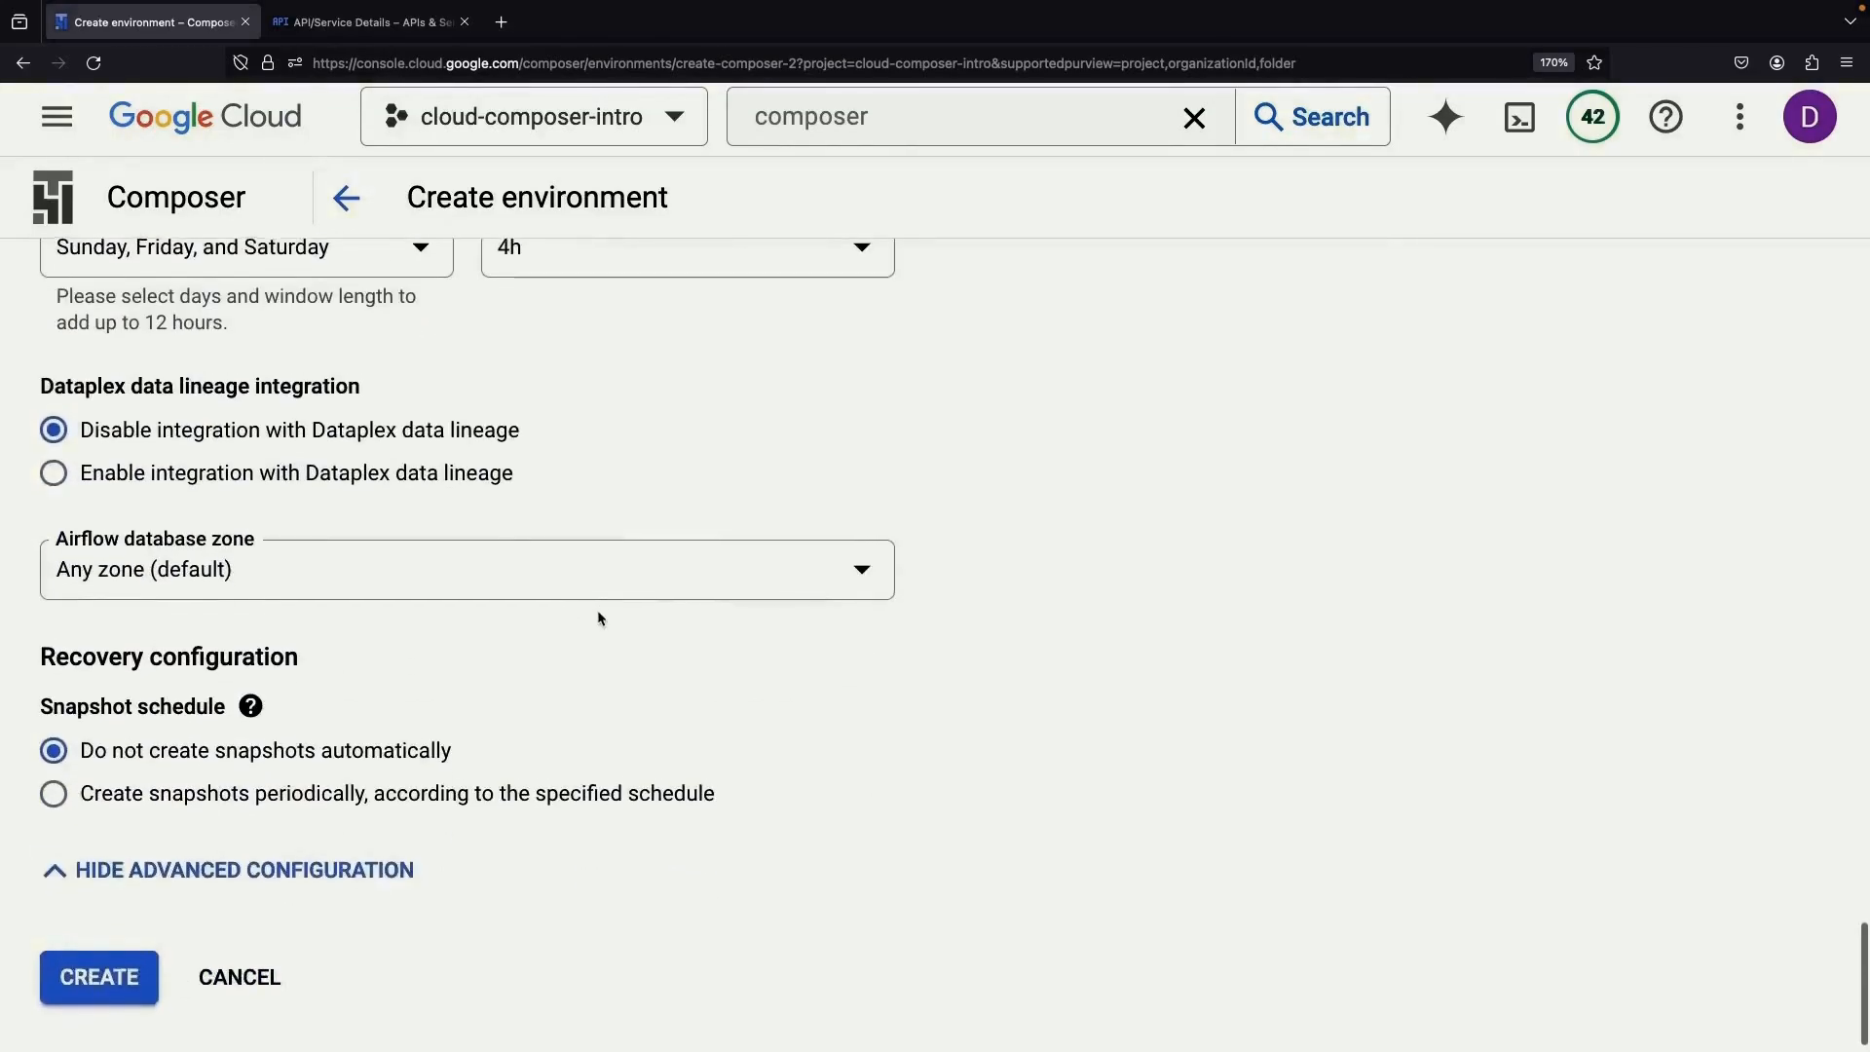
{"action": "left_click", "coordinate": [123, 971]}
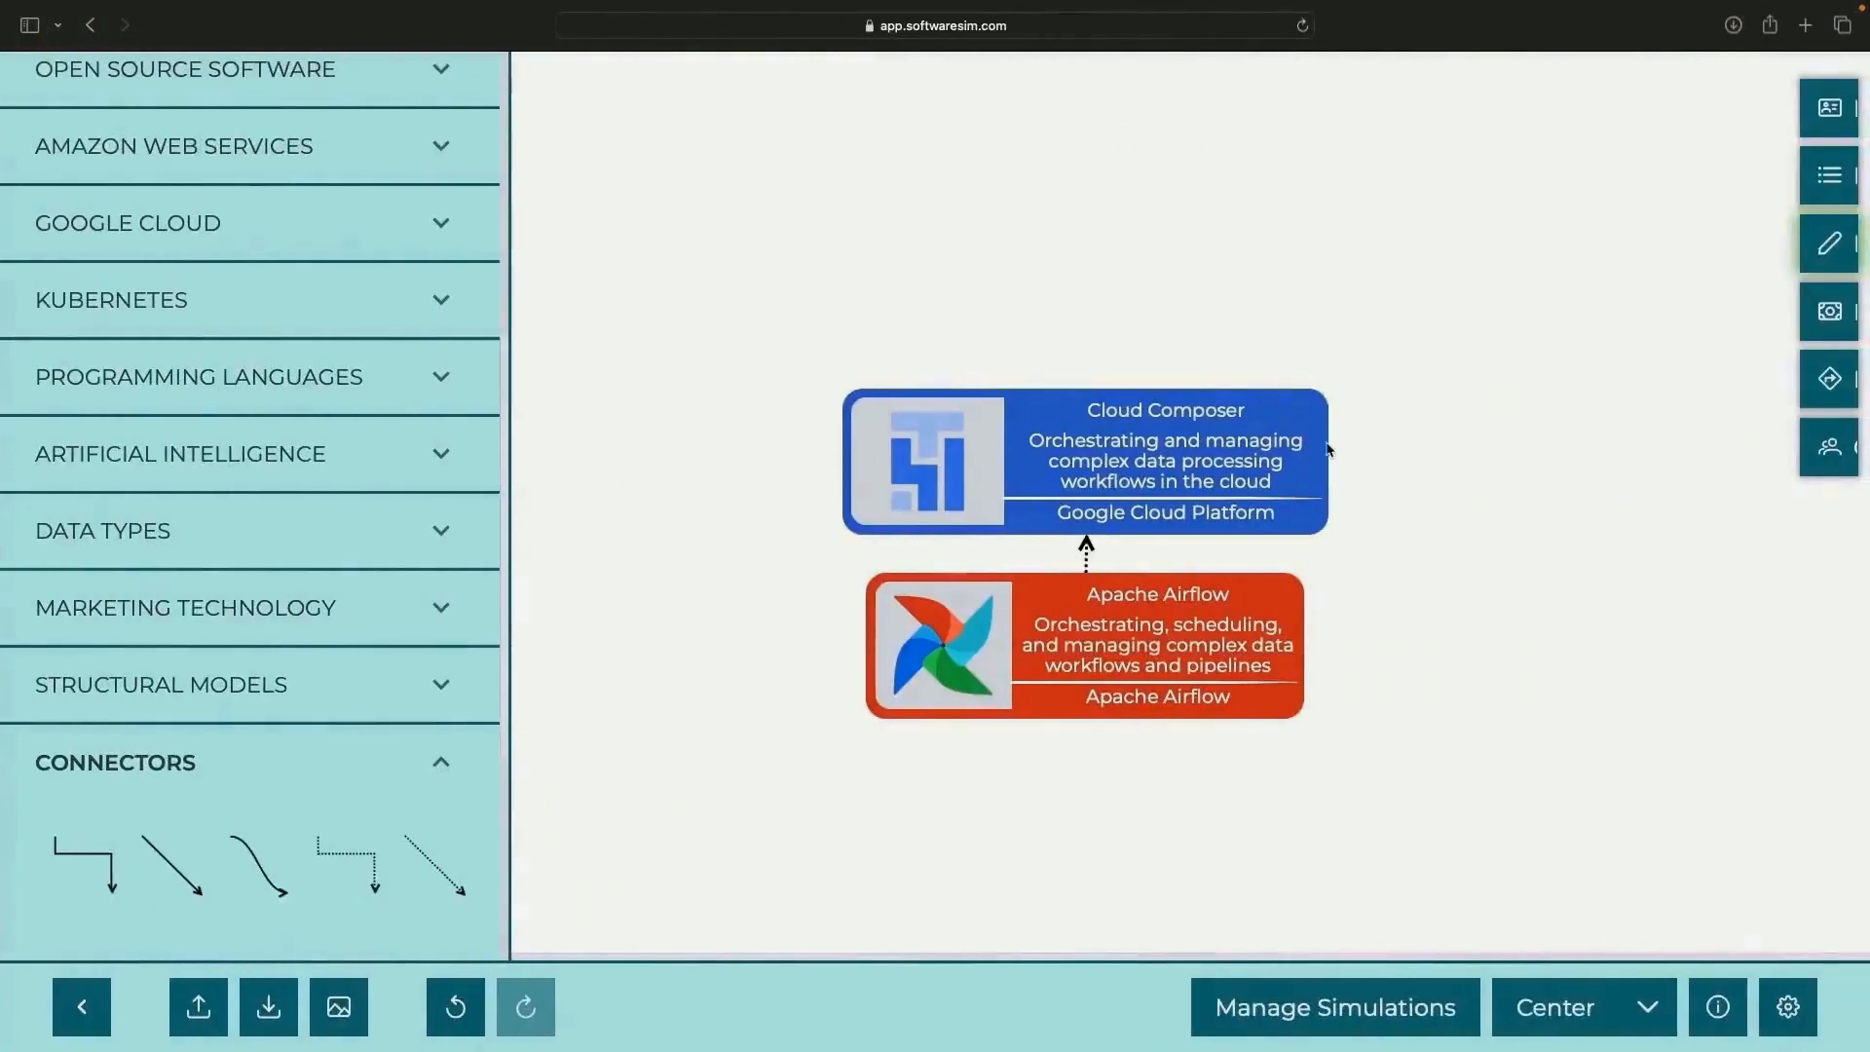
- Switch to softwaresim and set the simulation metadata's name to "Composer Setup & Best Practices" and its author to "Nodematic"
{"action": "left_click", "coordinate": [1829, 171]}
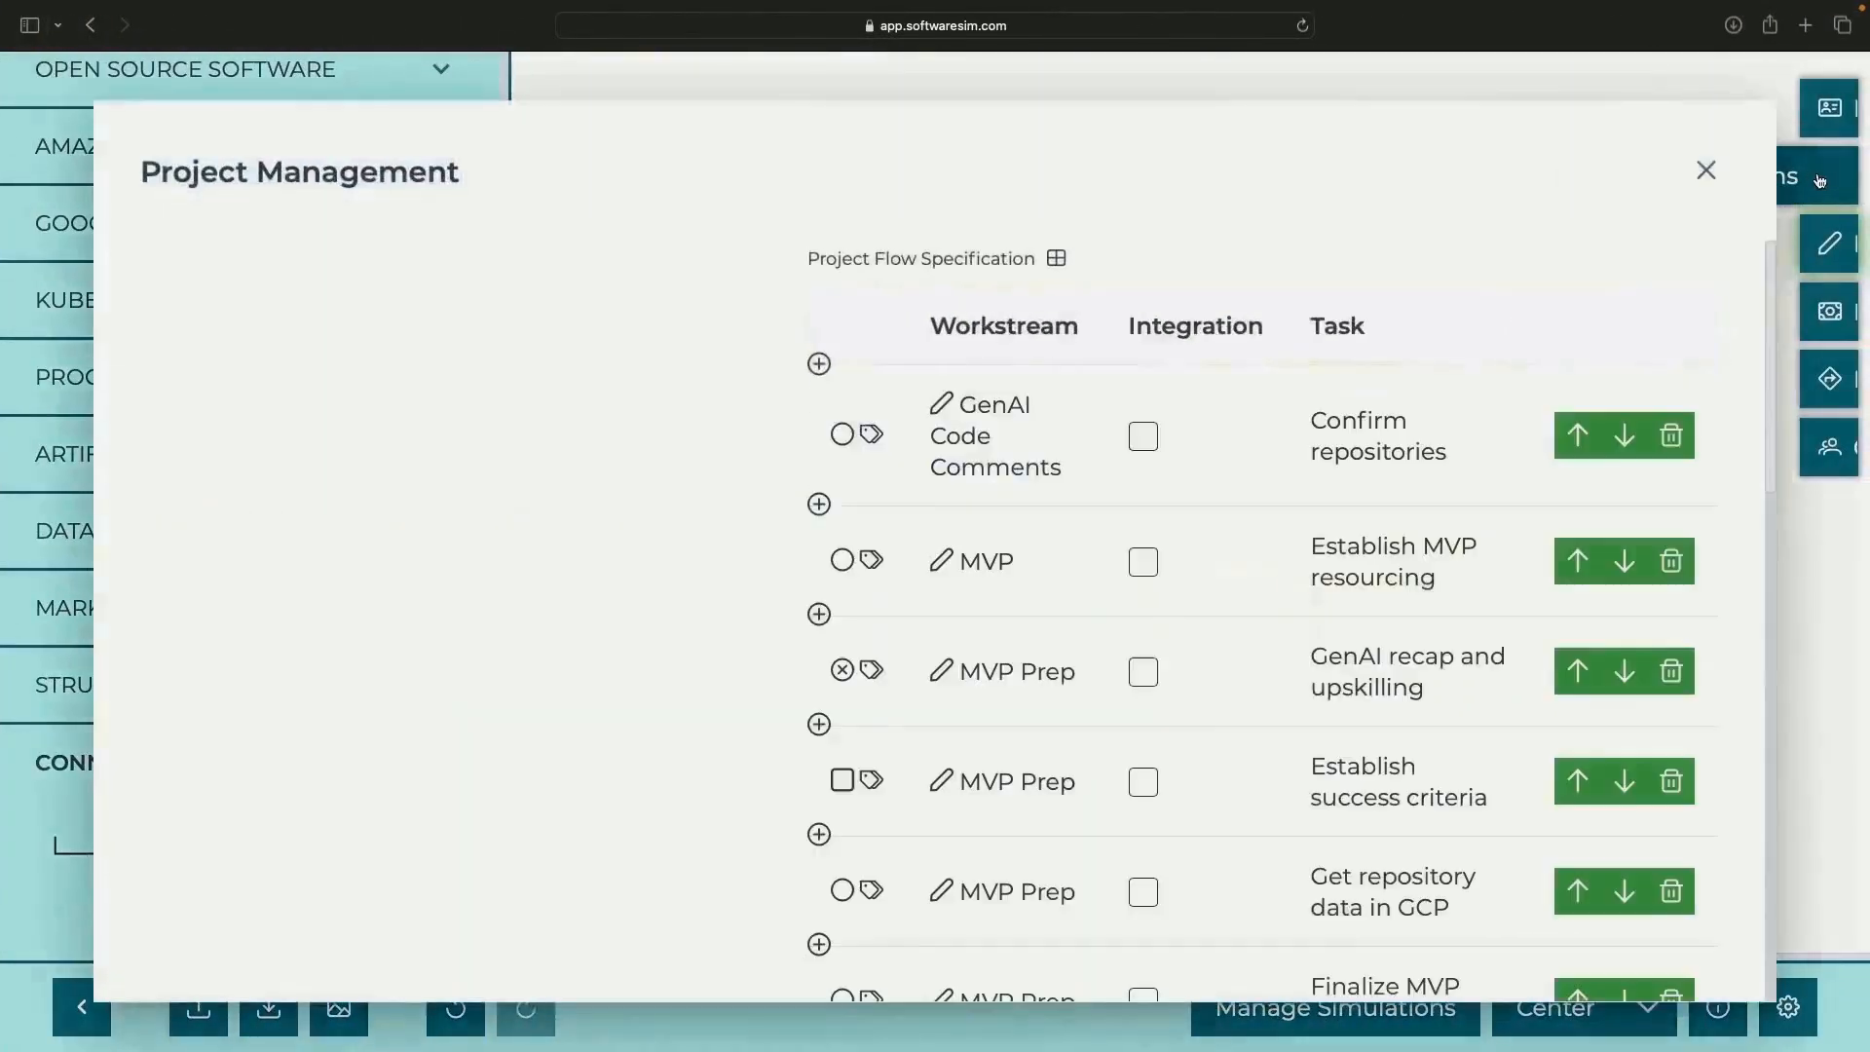
{"action": "left_click", "coordinate": [1704, 172]}
{"action": "left_click", "coordinate": [1830, 107]}
{"action": "left_click", "coordinate": [674, 487]}
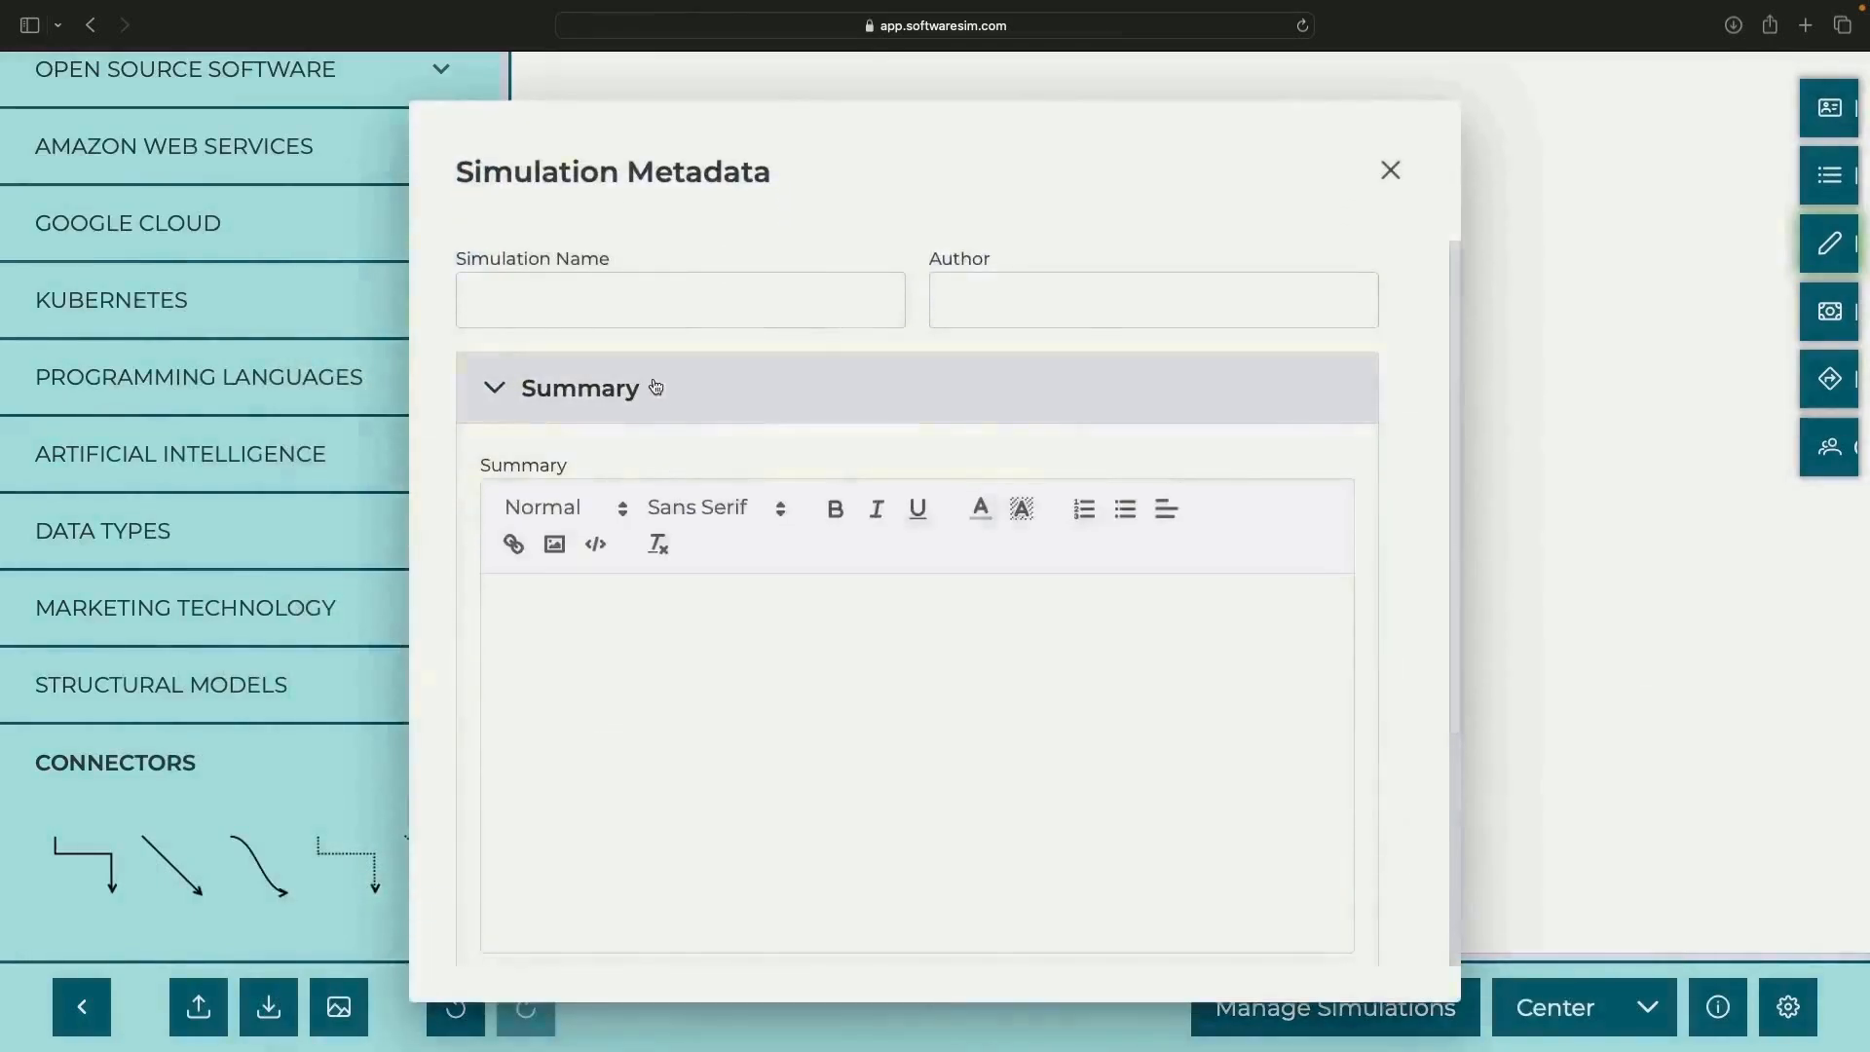
{"action": "left_click", "coordinate": [643, 300]}
{"action": "type", "text": "Composer Setup & Best Practices"}
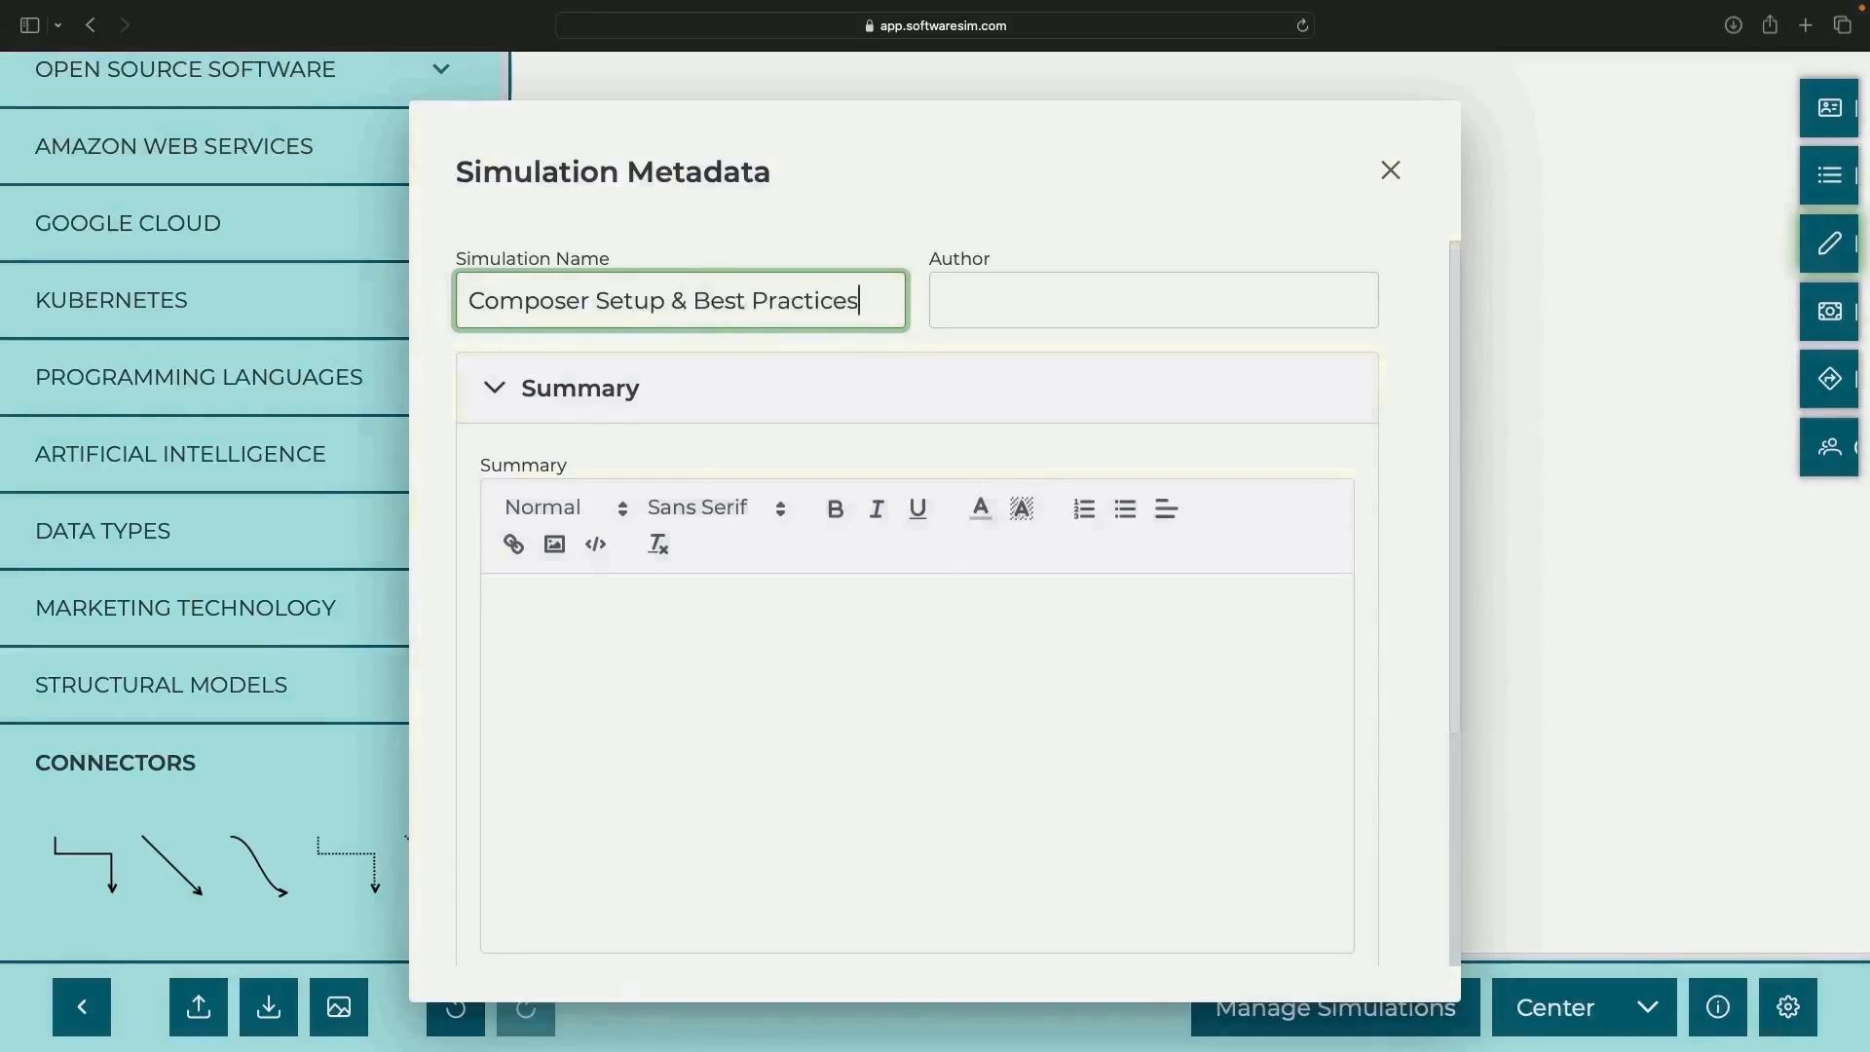
{"action": "key", "text": "Tab"}
{"action": "type", "text": "Nodematic"}
- Write a bulleted note in the simulation summary beginning "Use multiple environments to avoid mixing major"
{"action": "left_click", "coordinate": [587, 648]}
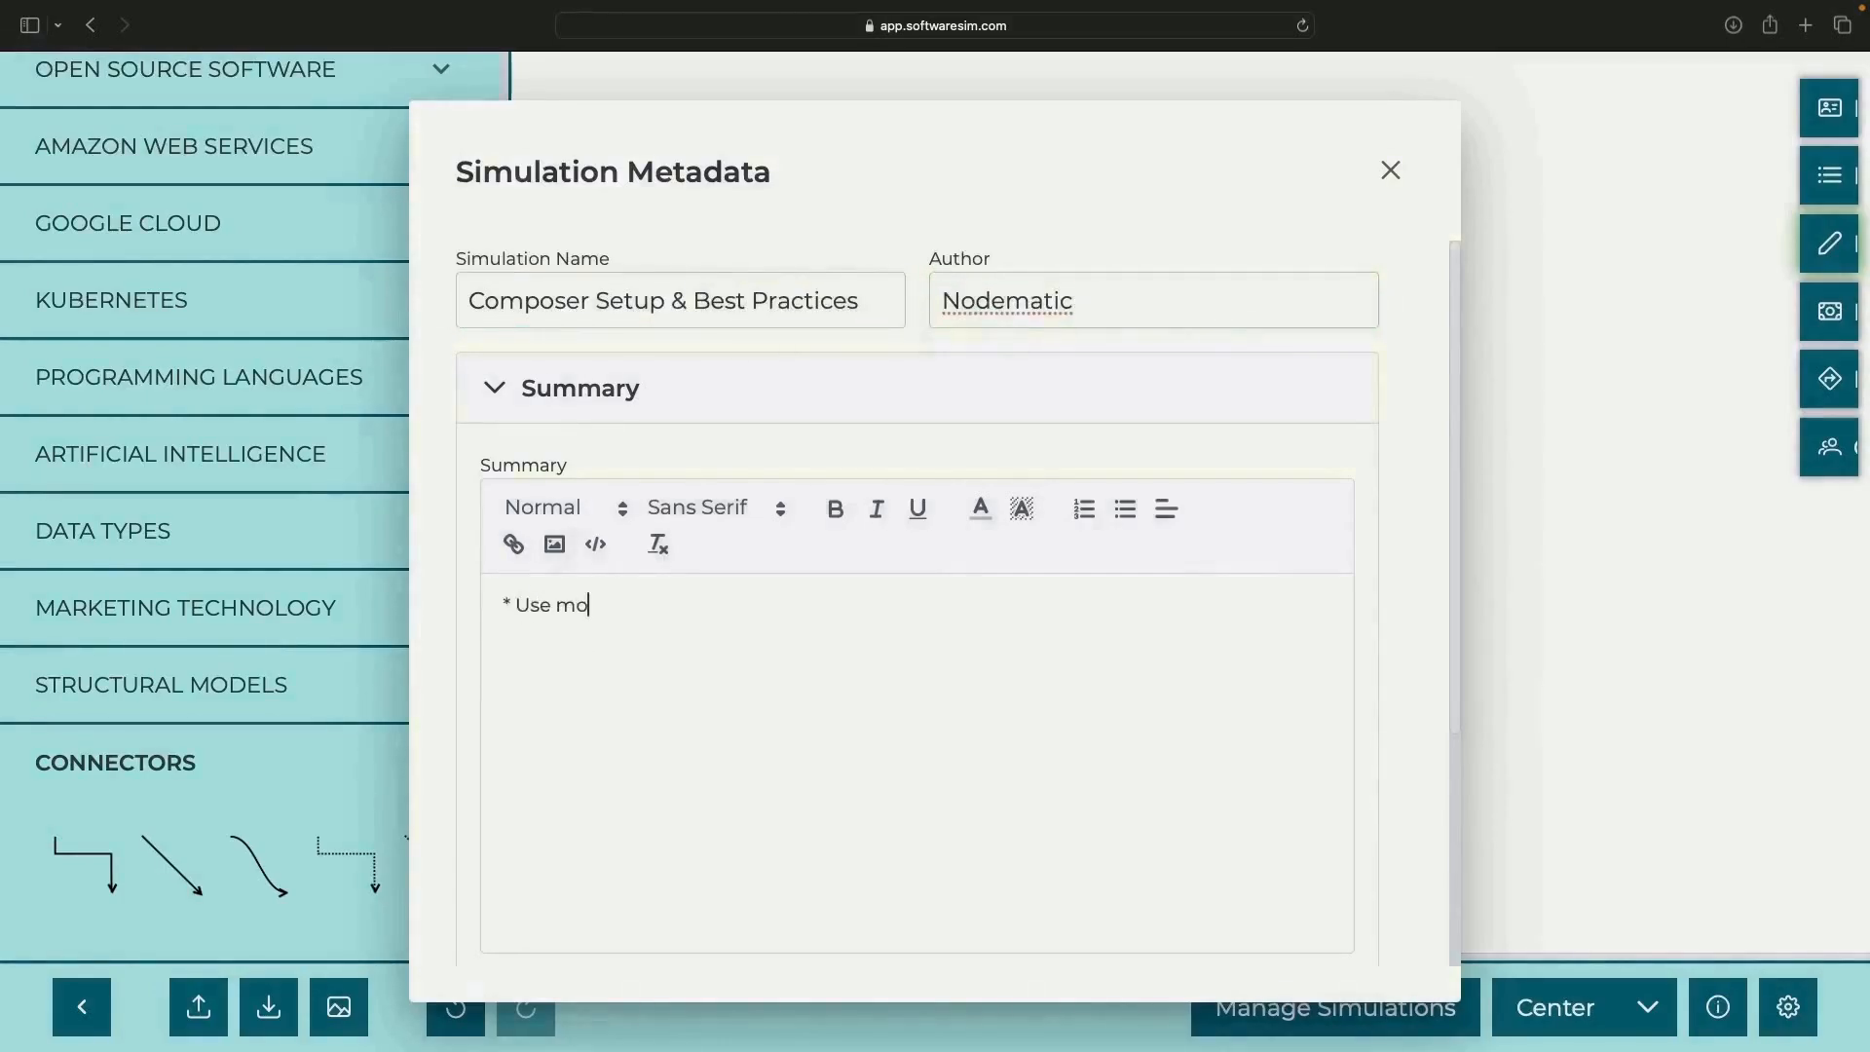
{"action": "key", "text": "ctrl+a"}
{"action": "key", "text": "BackSpace"}
{"action": "type", "text": "Use multiple environments"}
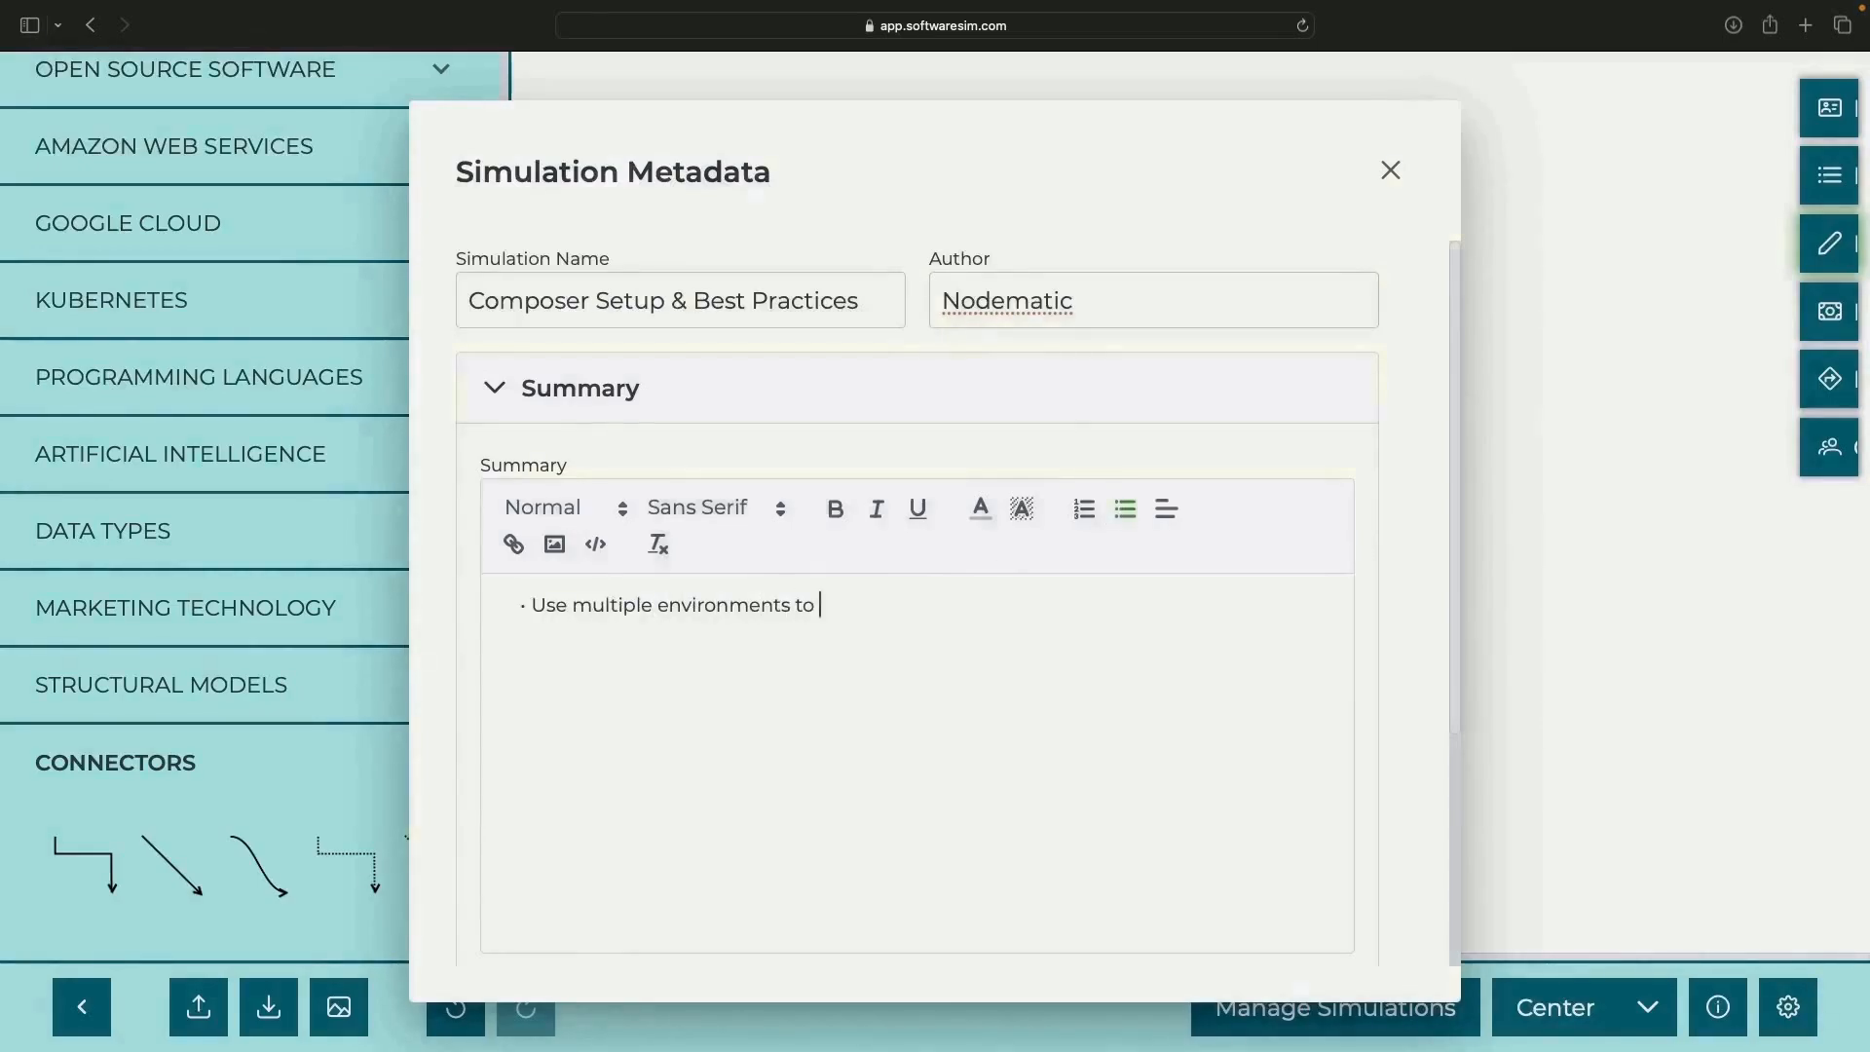
{"action": "type", "text": " to avoid mixing major busin"}
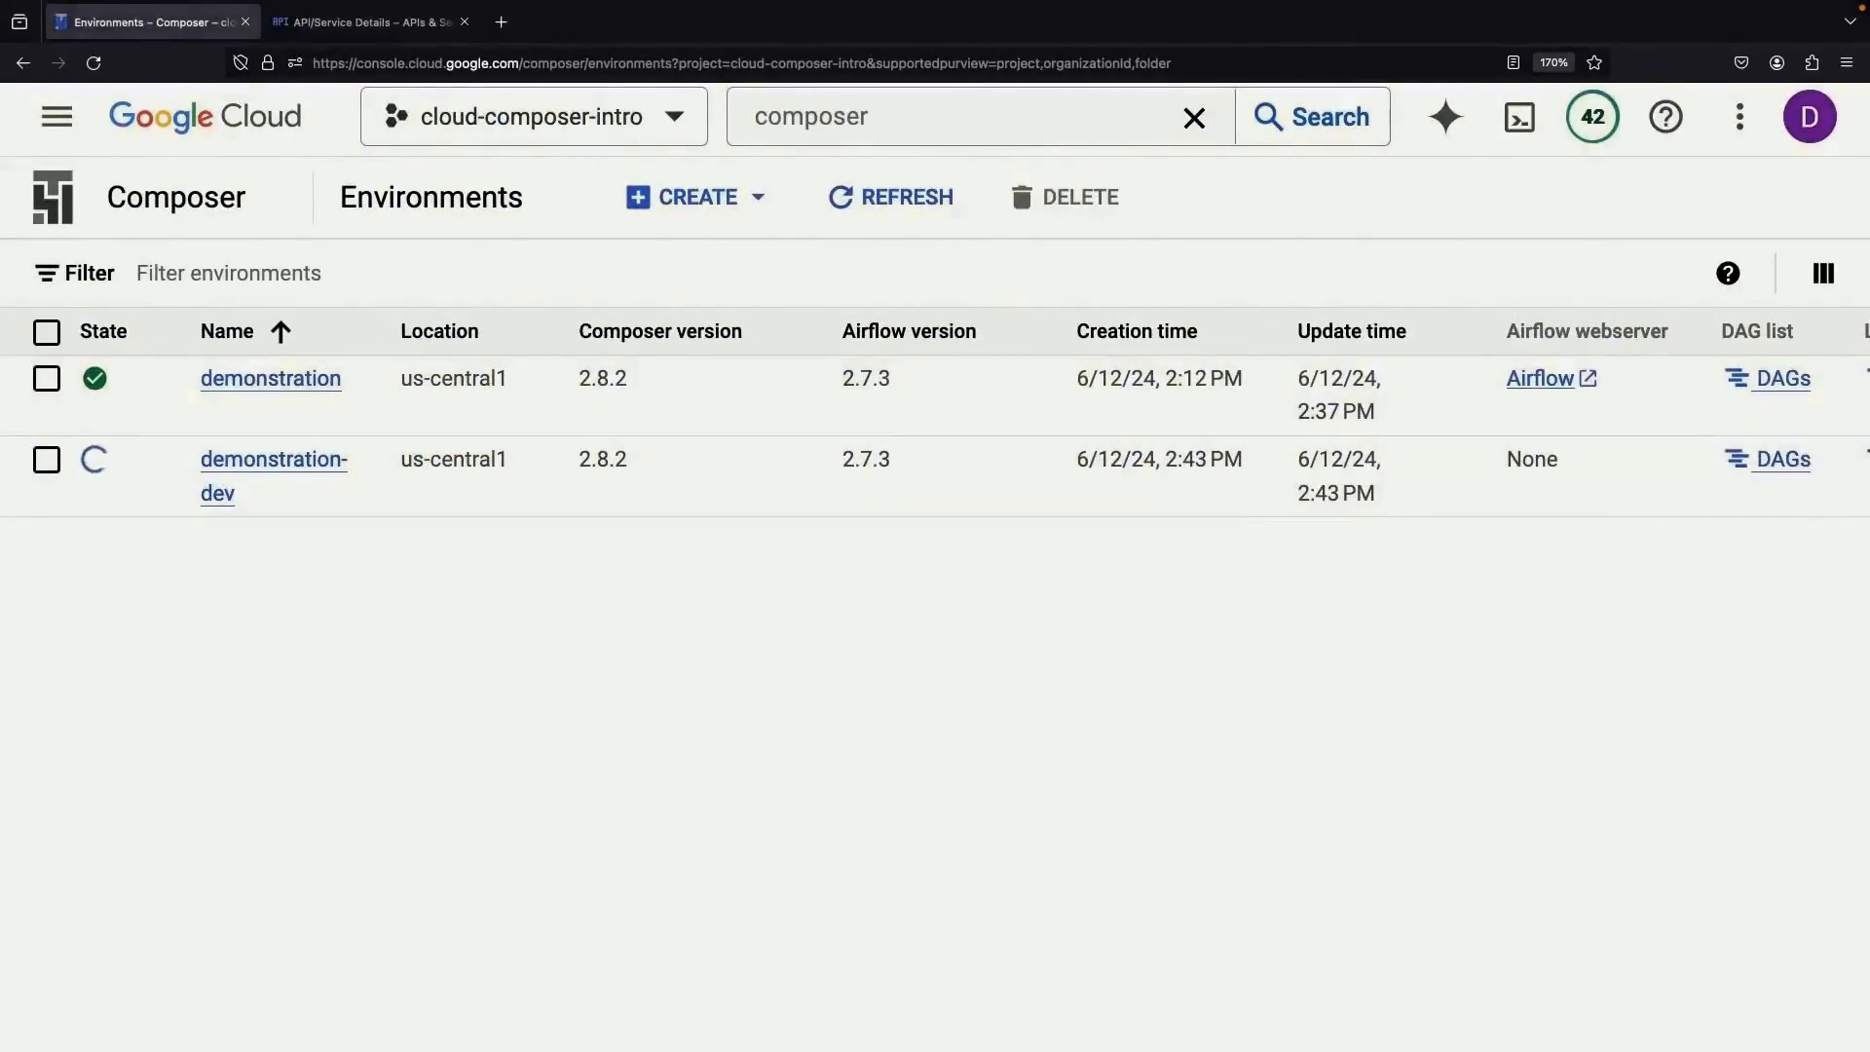
- Back in the Google Cloud console, open the demonstration environment and review its monitoring for DAG statistics, schedulers, workers, triggerers and web server
{"action": "left_click", "coordinate": [271, 378]}
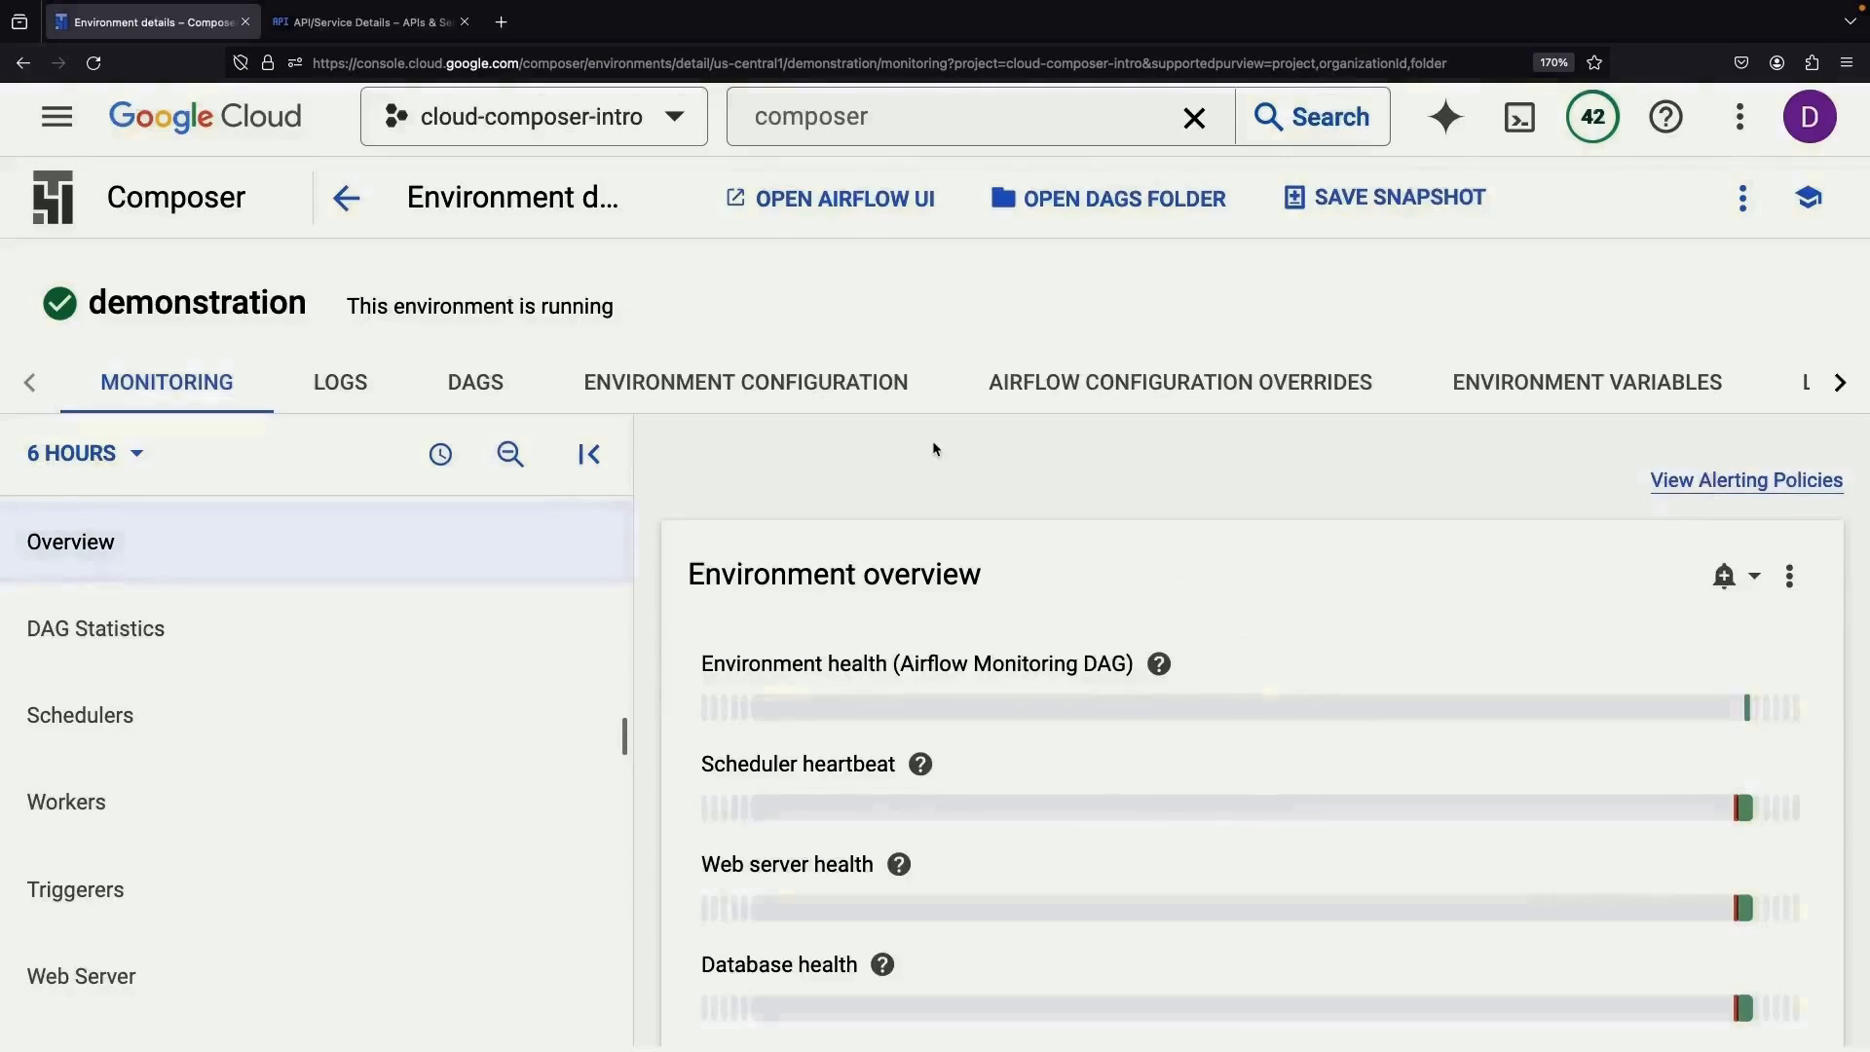
{"action": "left_click", "coordinate": [234, 624]}
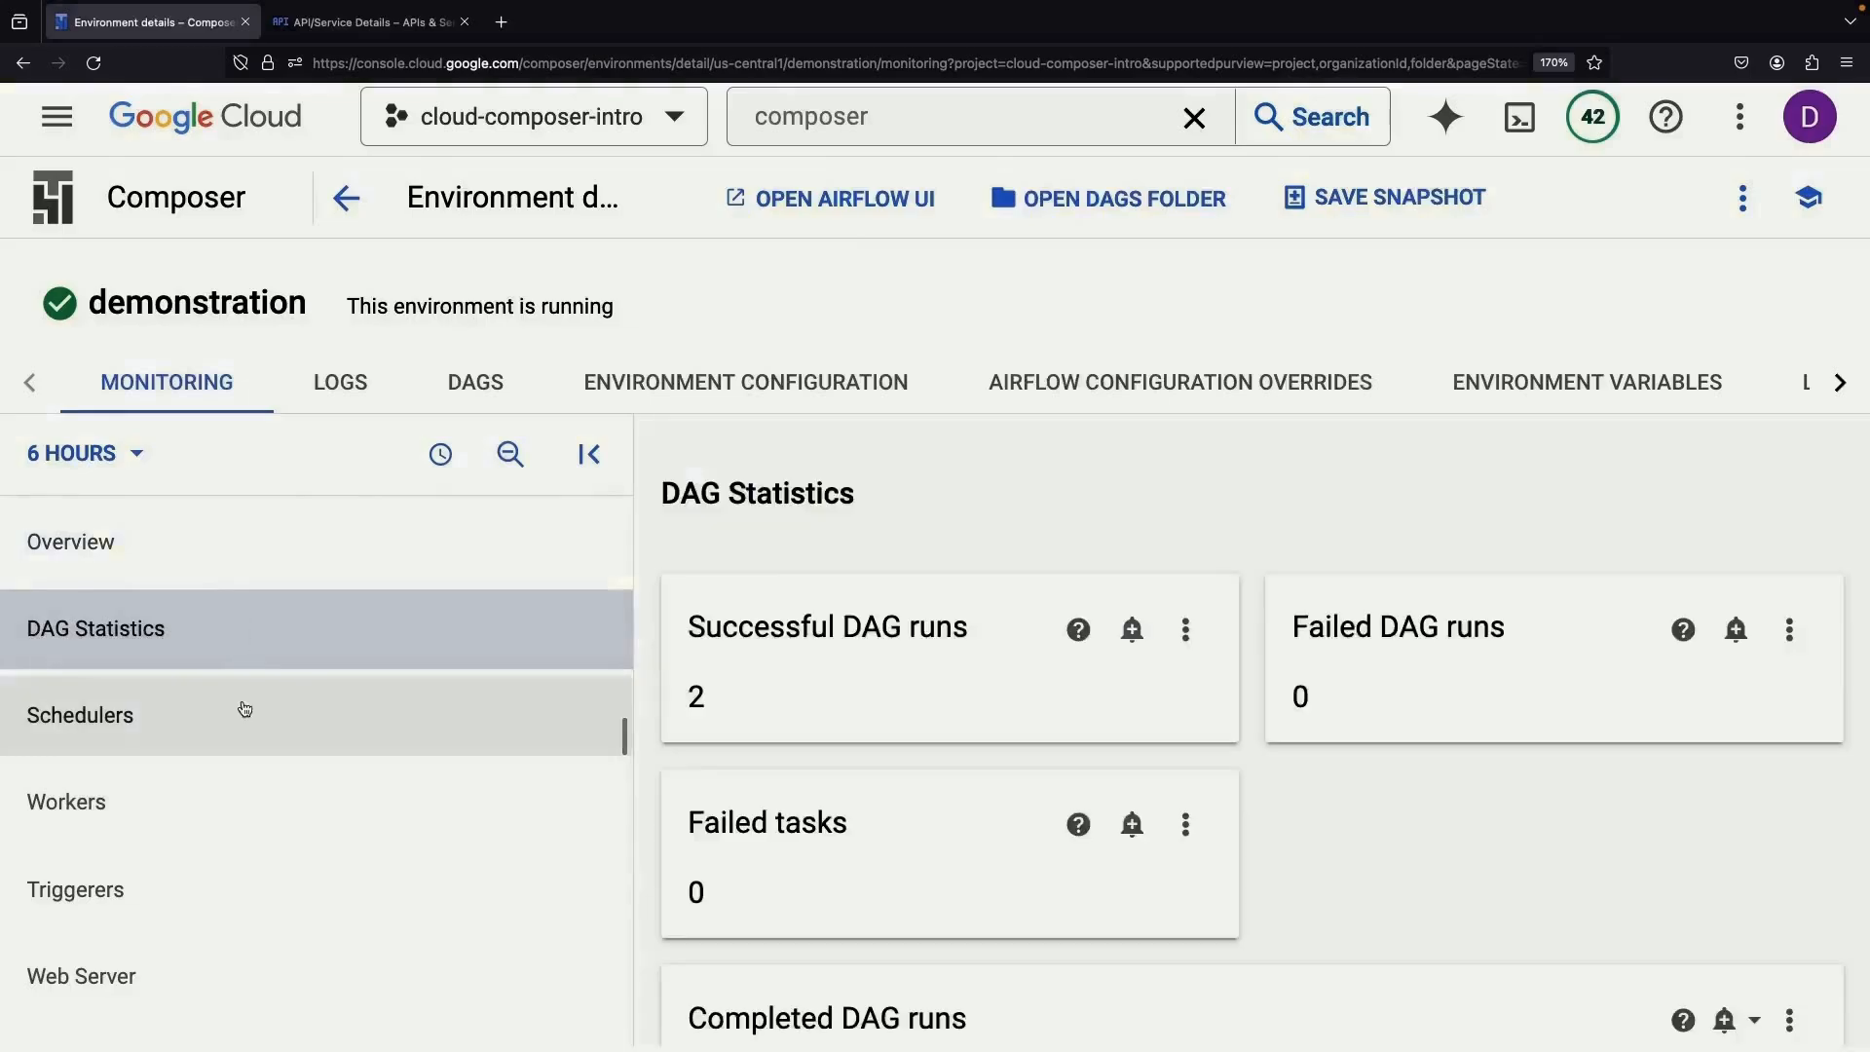
{"action": "scroll", "coordinate": [931, 785], "scroll_direction": "down", "scroll_amount": 10}
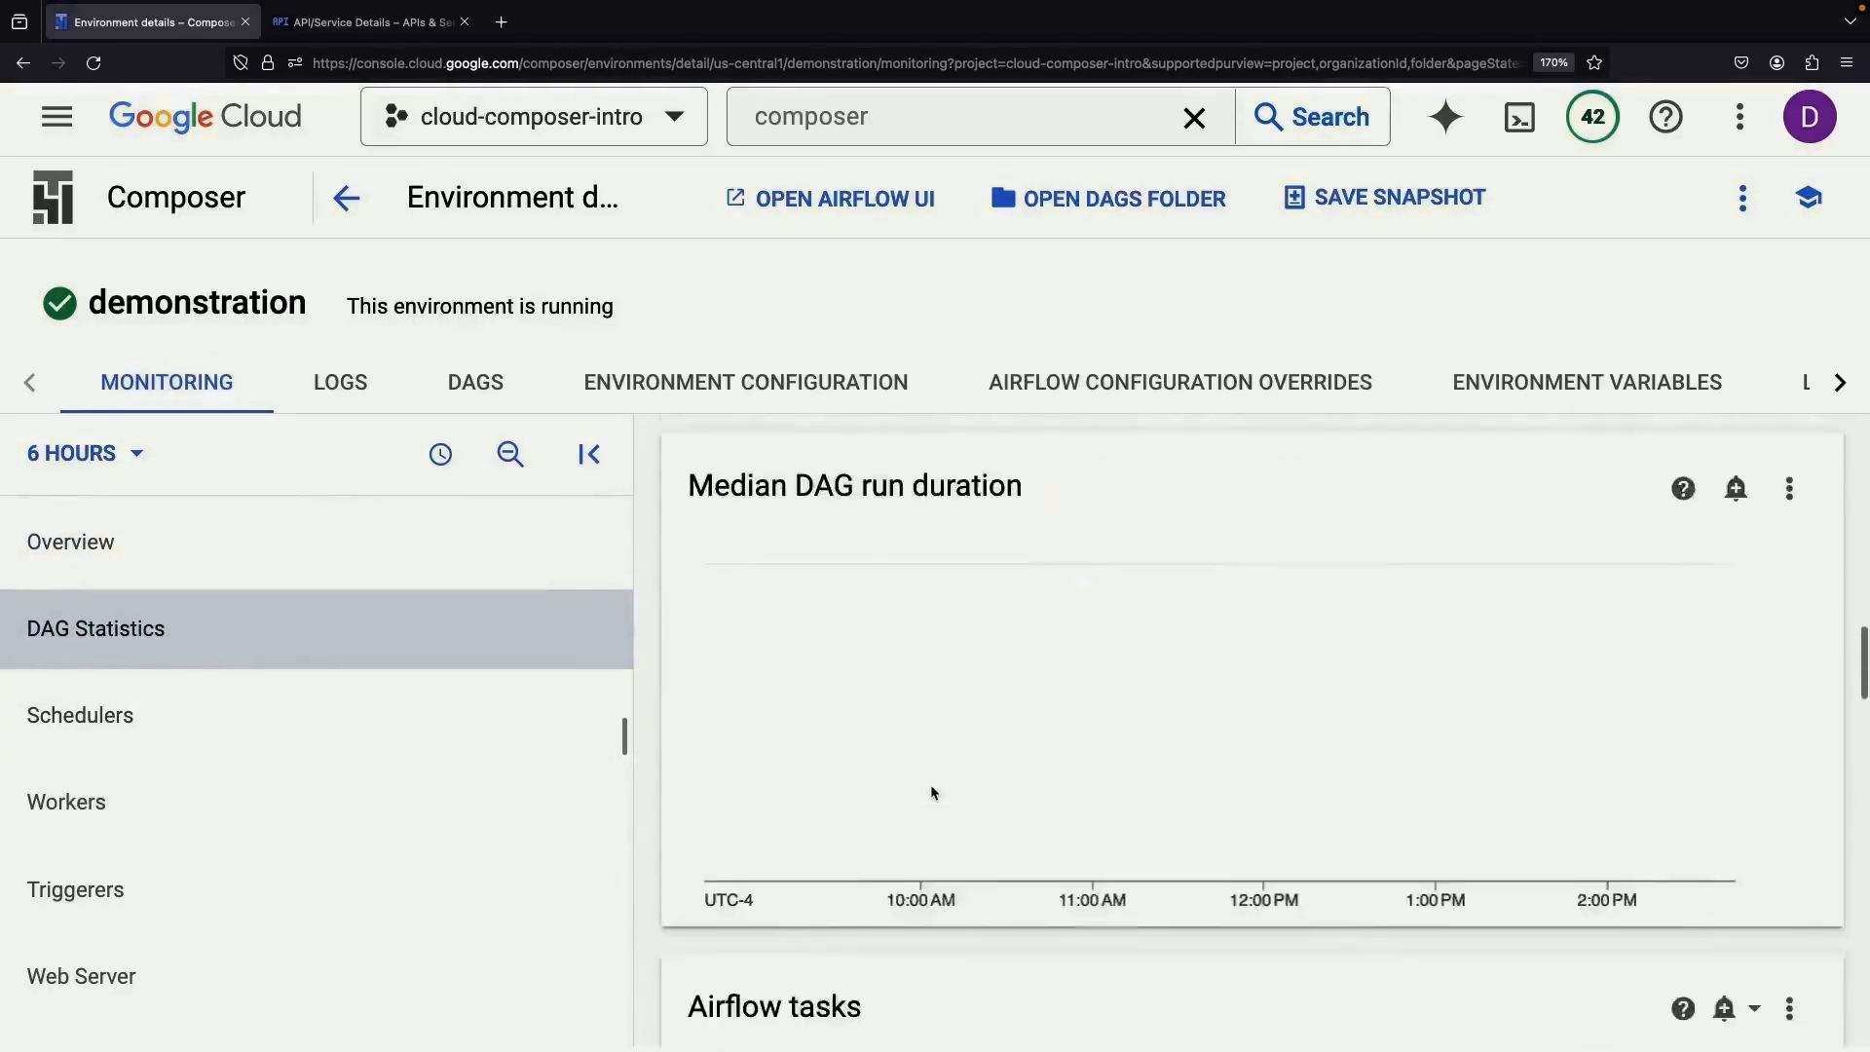
{"action": "left_click", "coordinate": [312, 731]}
{"action": "left_click", "coordinate": [312, 823]}
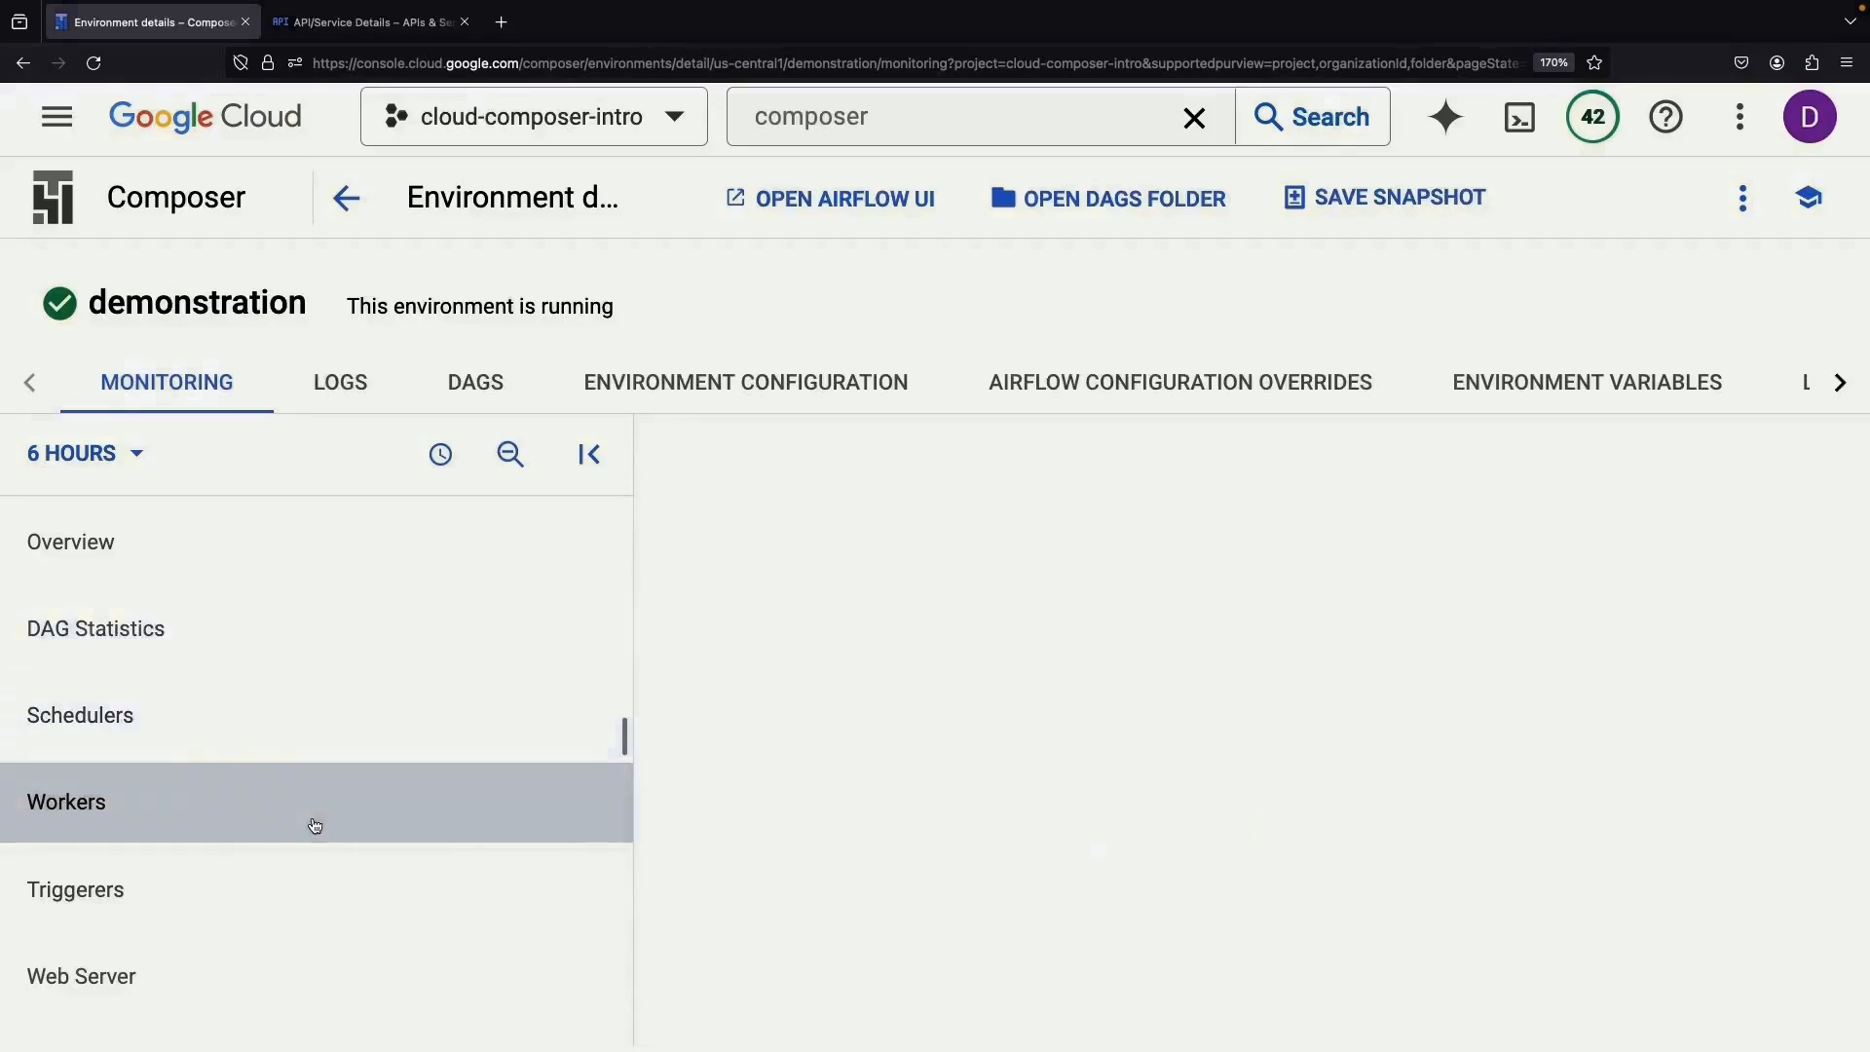
{"action": "left_click", "coordinate": [323, 887]}
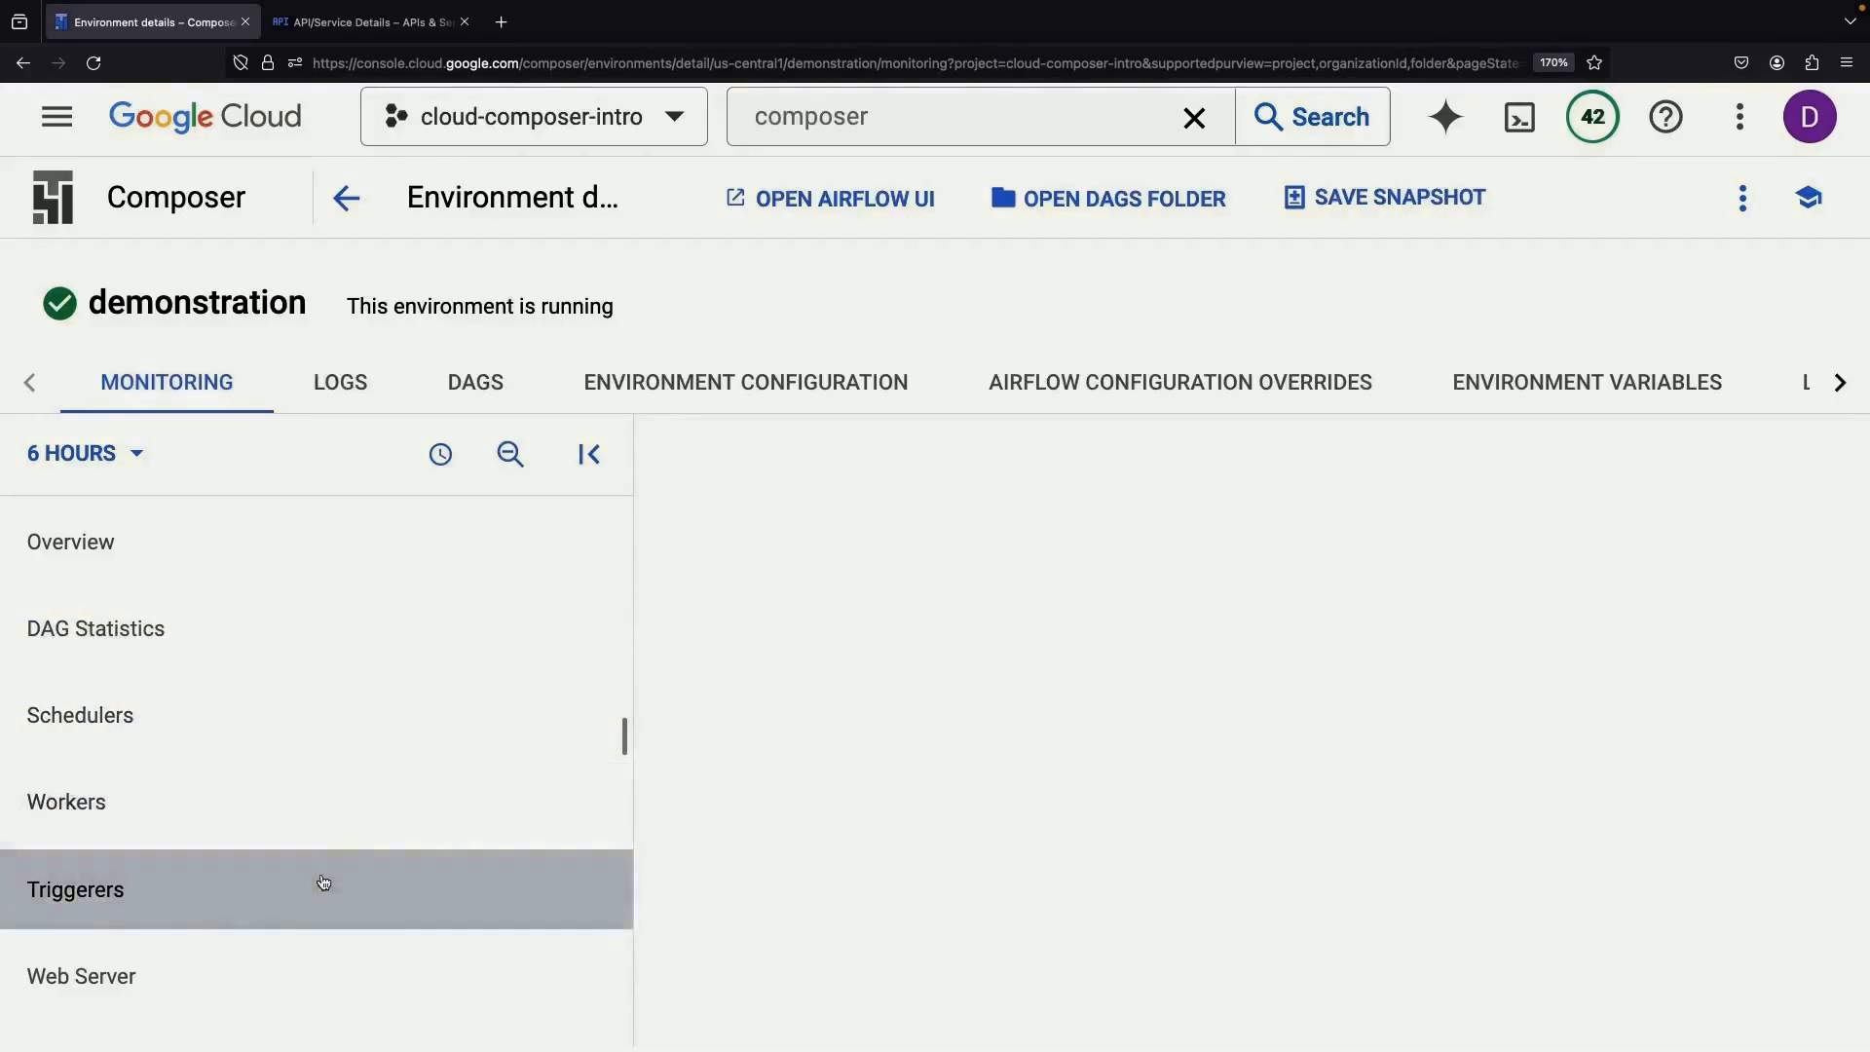
{"action": "left_click", "coordinate": [302, 1008]}
- Review the demonstration environment's logs, DAGs, environment configuration, Airflow configuration overrides and environment variables
{"action": "left_click", "coordinate": [341, 383]}
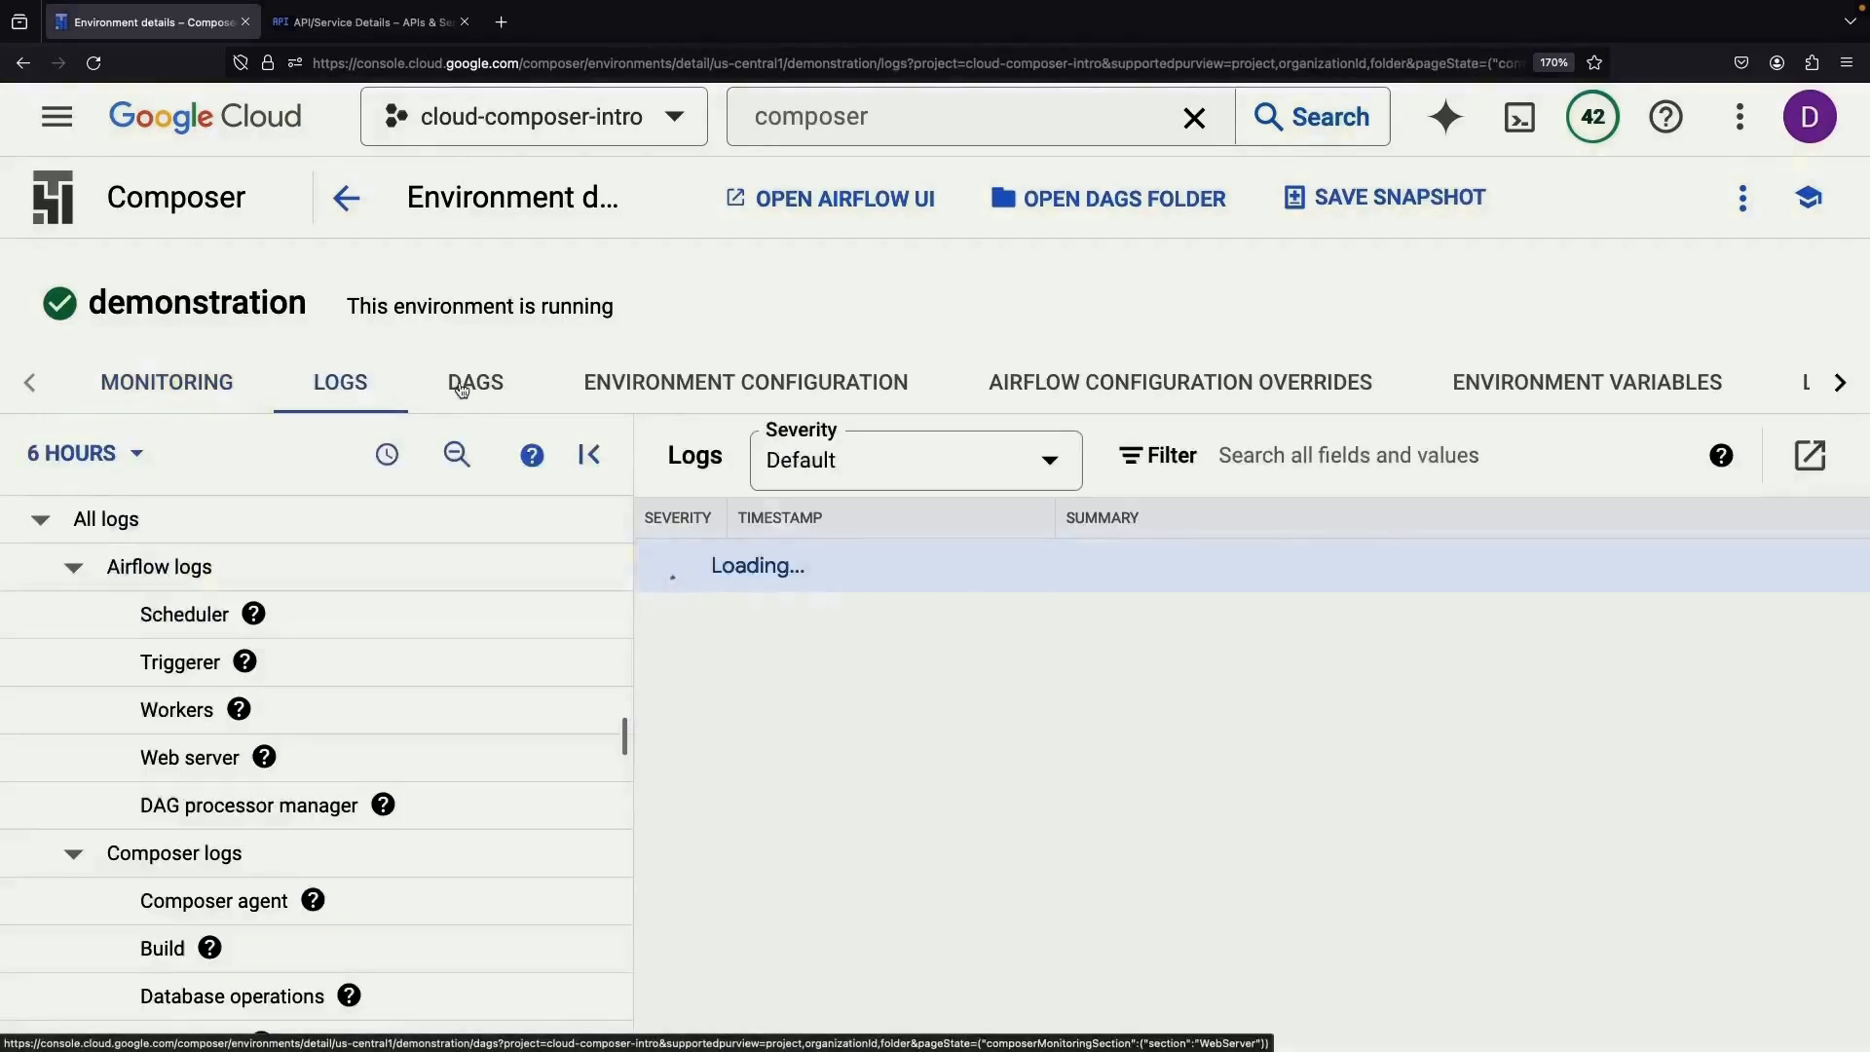
{"action": "left_click", "coordinate": [462, 388]}
{"action": "left_click", "coordinate": [742, 384]}
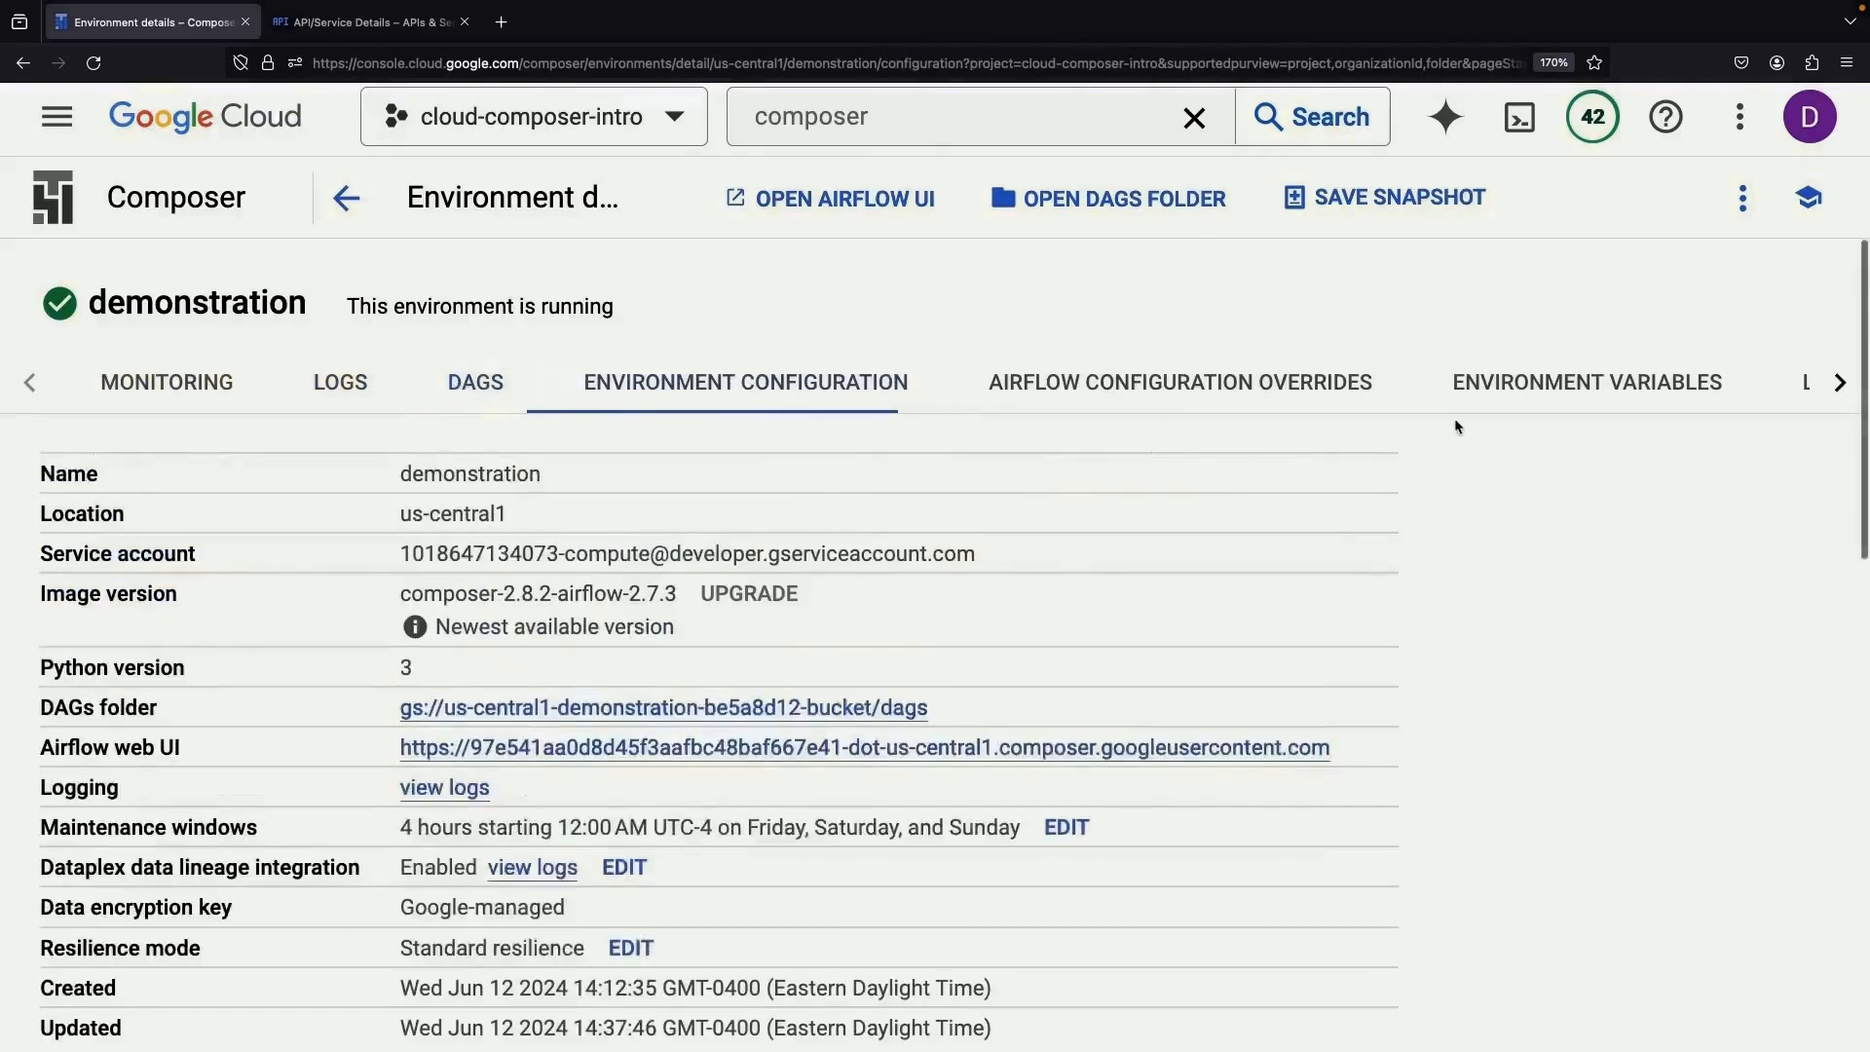
{"action": "left_click", "coordinate": [1209, 385]}
{"action": "left_click", "coordinate": [1543, 384]}
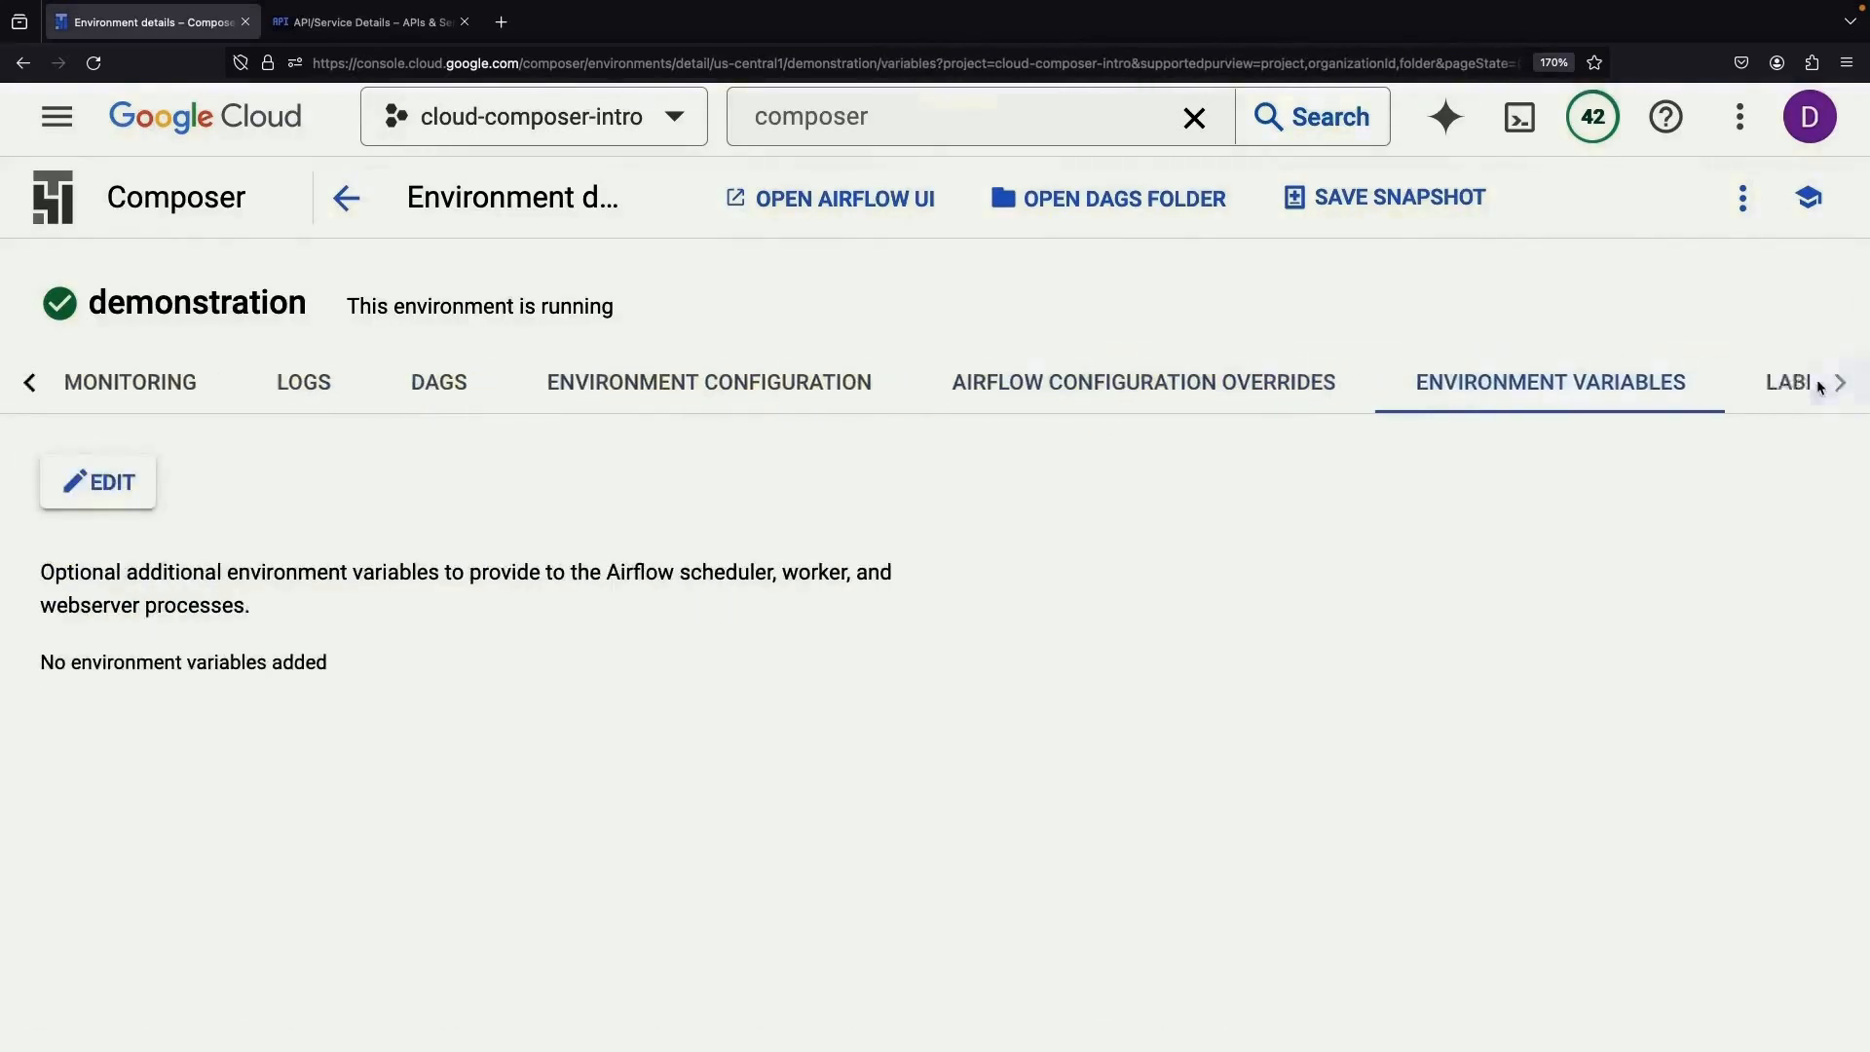
- In the other Google Cloud console tab, search for monitoring and open Monitoring's Metrics explorer
{"action": "key", "text": "ctrl+Tab"}
{"action": "double_click", "coordinate": [855, 118]}
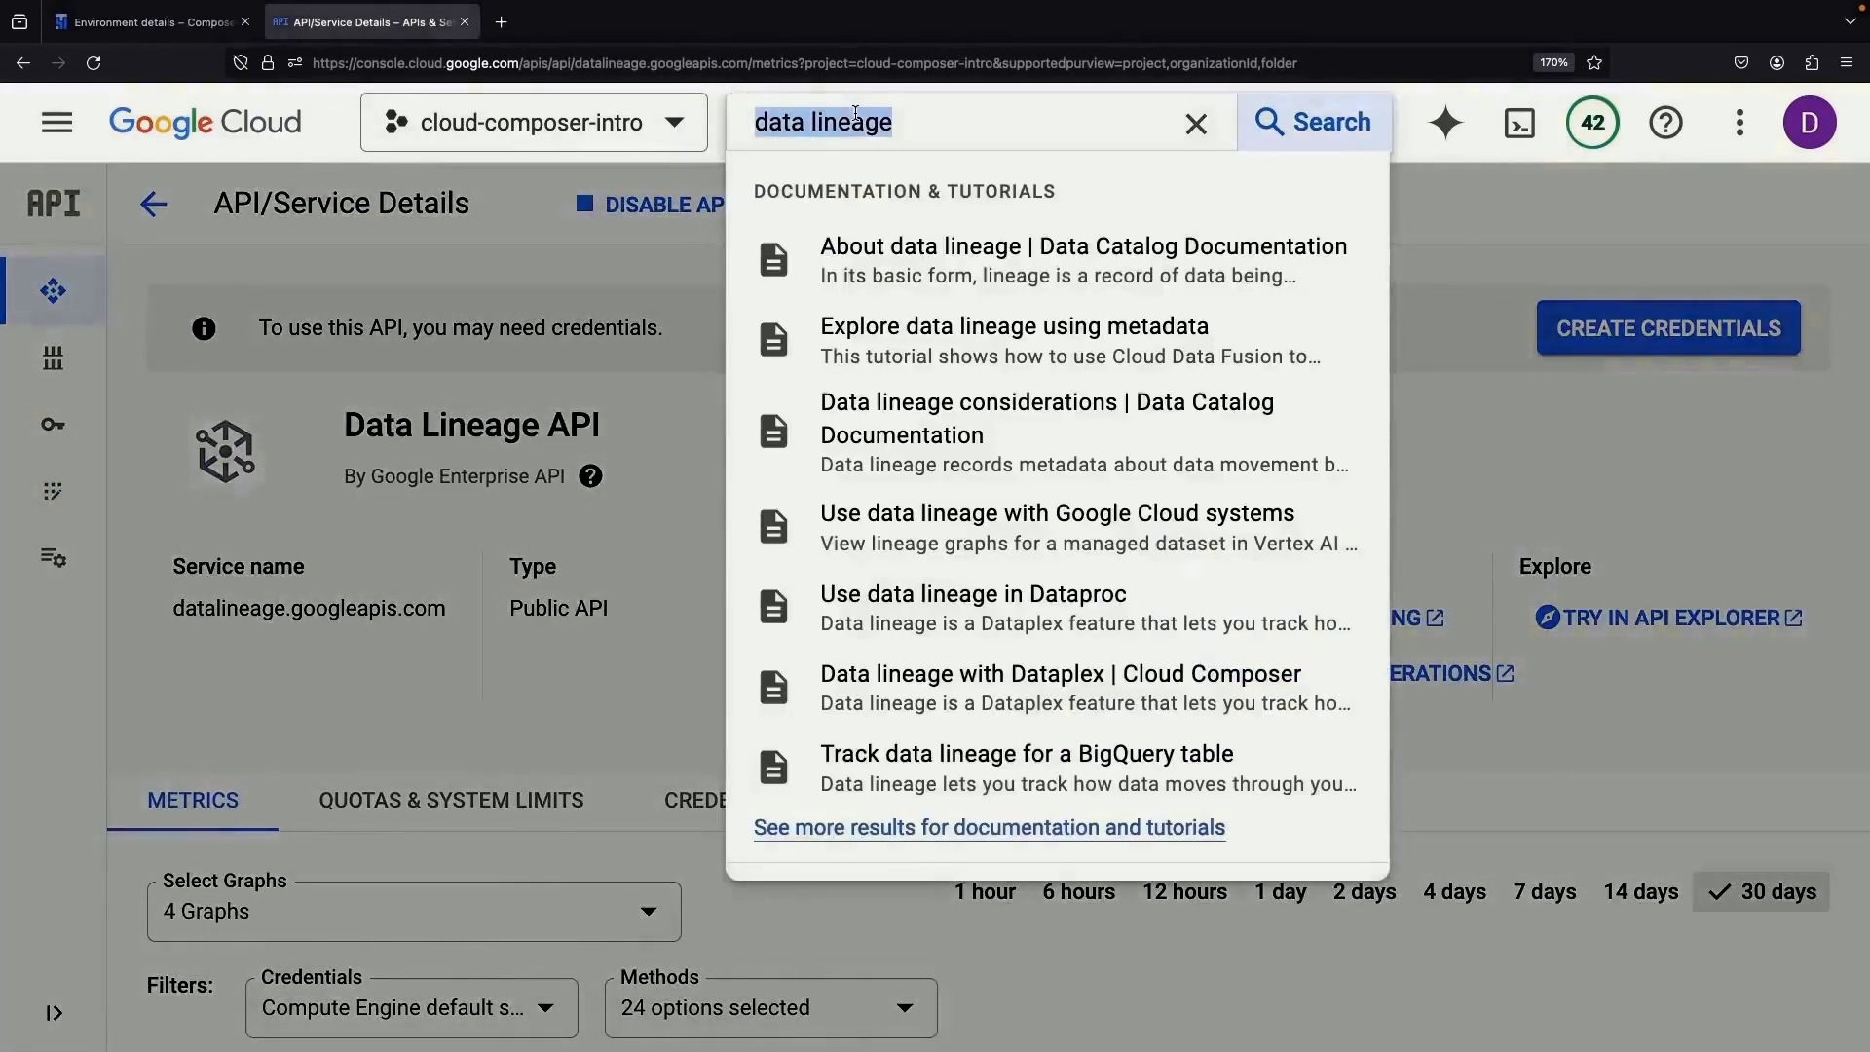
{"action": "type", "text": "monitoring"}
{"action": "left_click", "coordinate": [894, 417]}
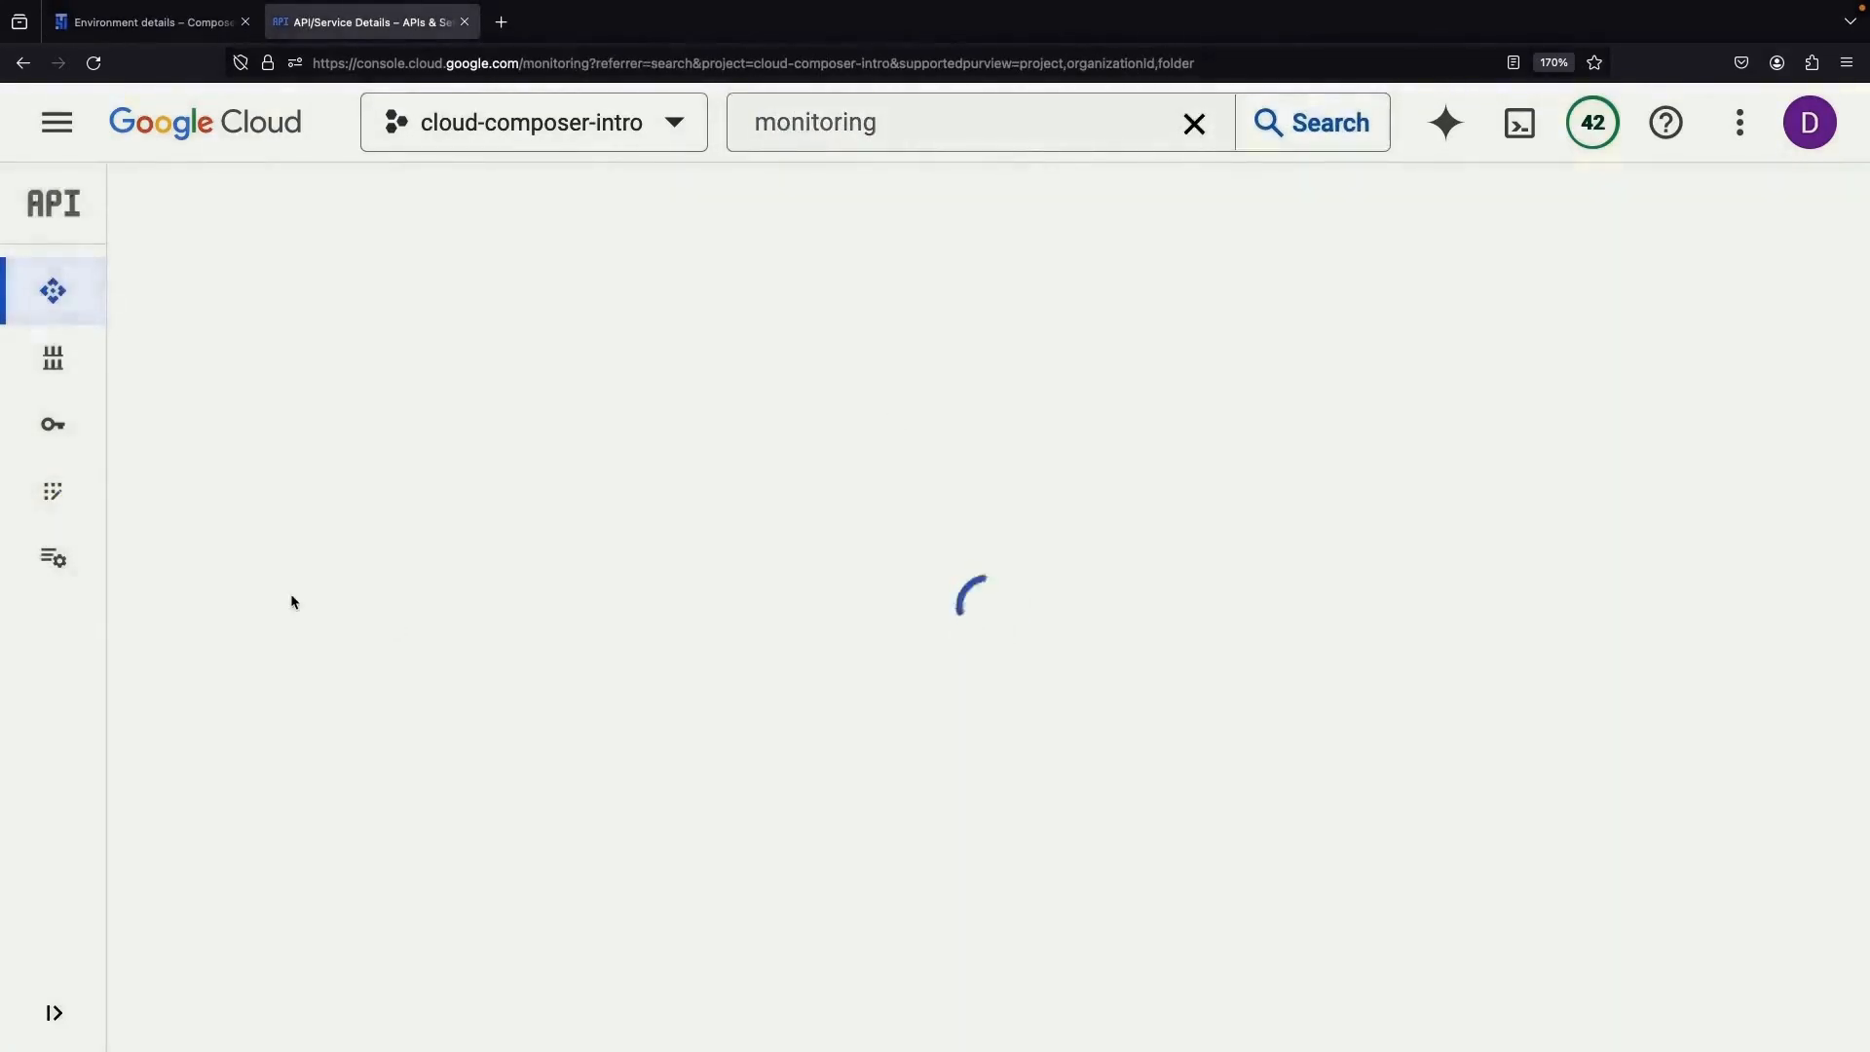
{"action": "left_click", "coordinate": [156, 489]}
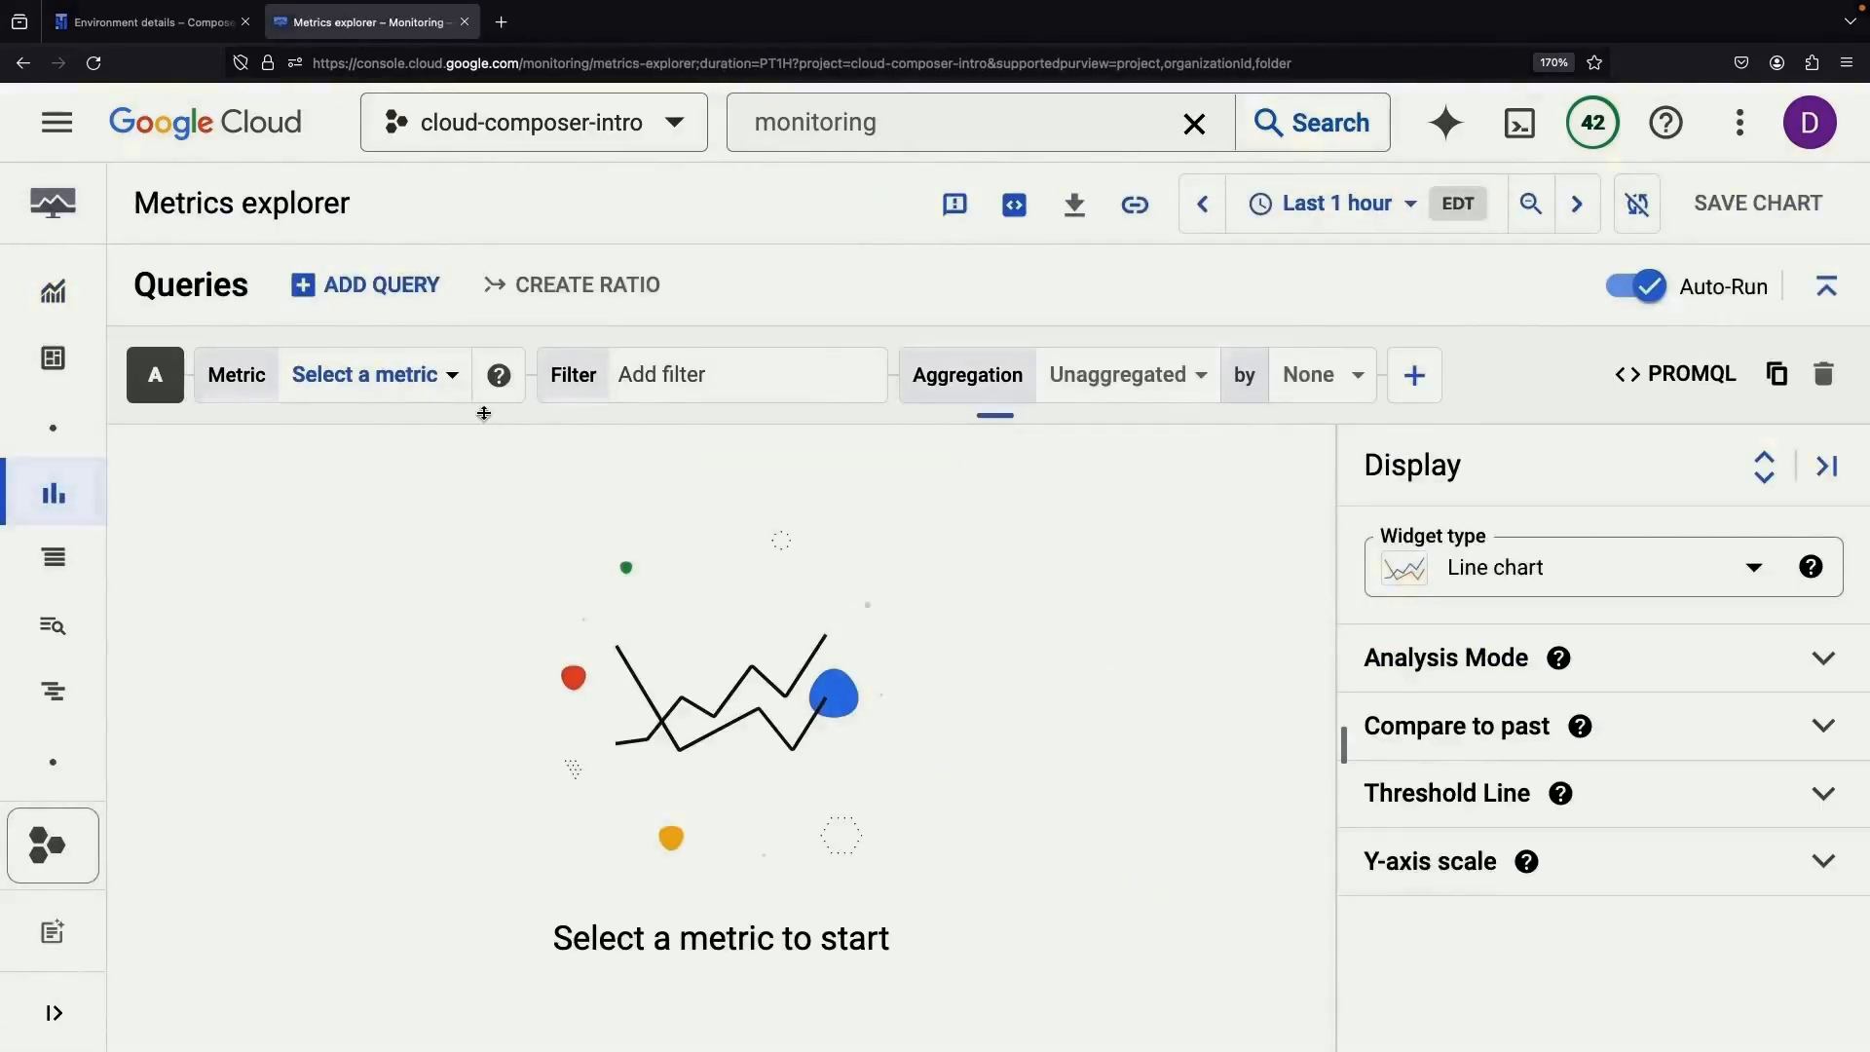
- Filter the metric choices by "composer" and choose the Environment category of Cloud Composer Environment
{"action": "left_click", "coordinate": [438, 374]}
{"action": "scroll", "coordinate": [639, 682], "scroll_direction": "down", "scroll_amount": 10}
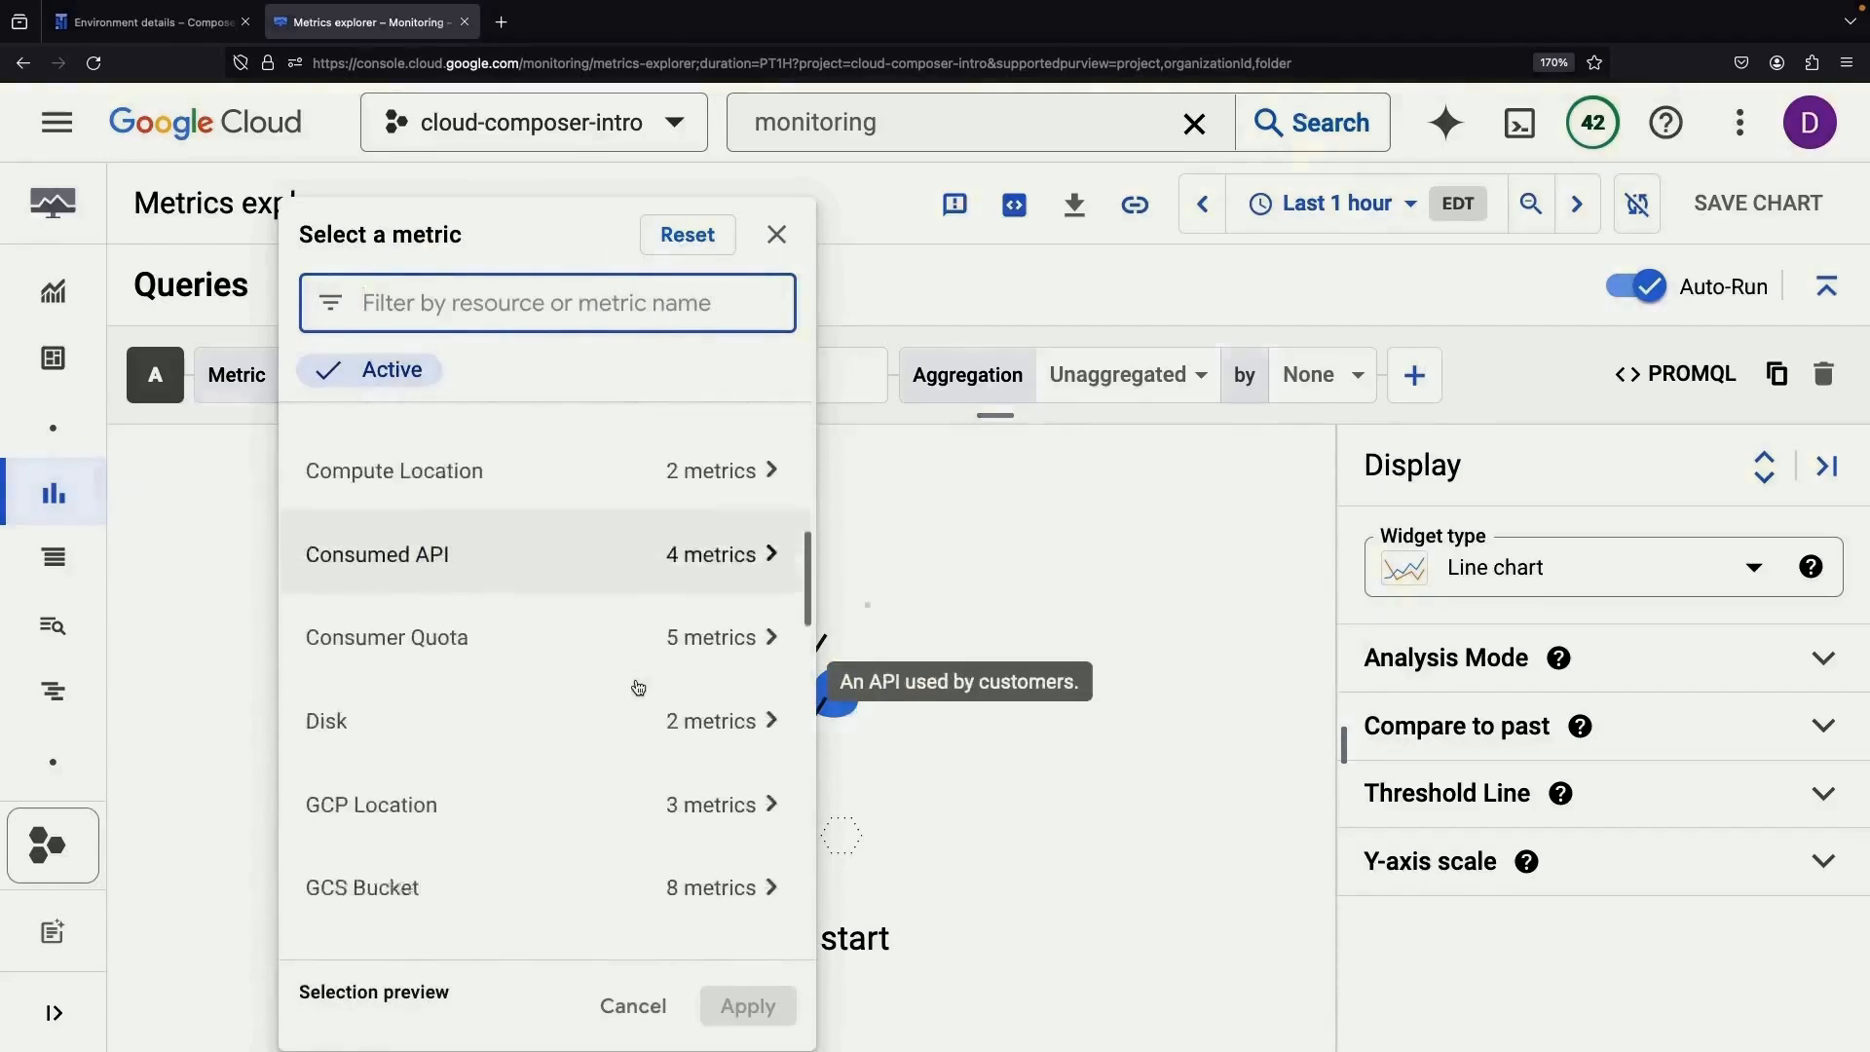
{"action": "scroll", "coordinate": [639, 687], "scroll_direction": "down", "scroll_amount": 15}
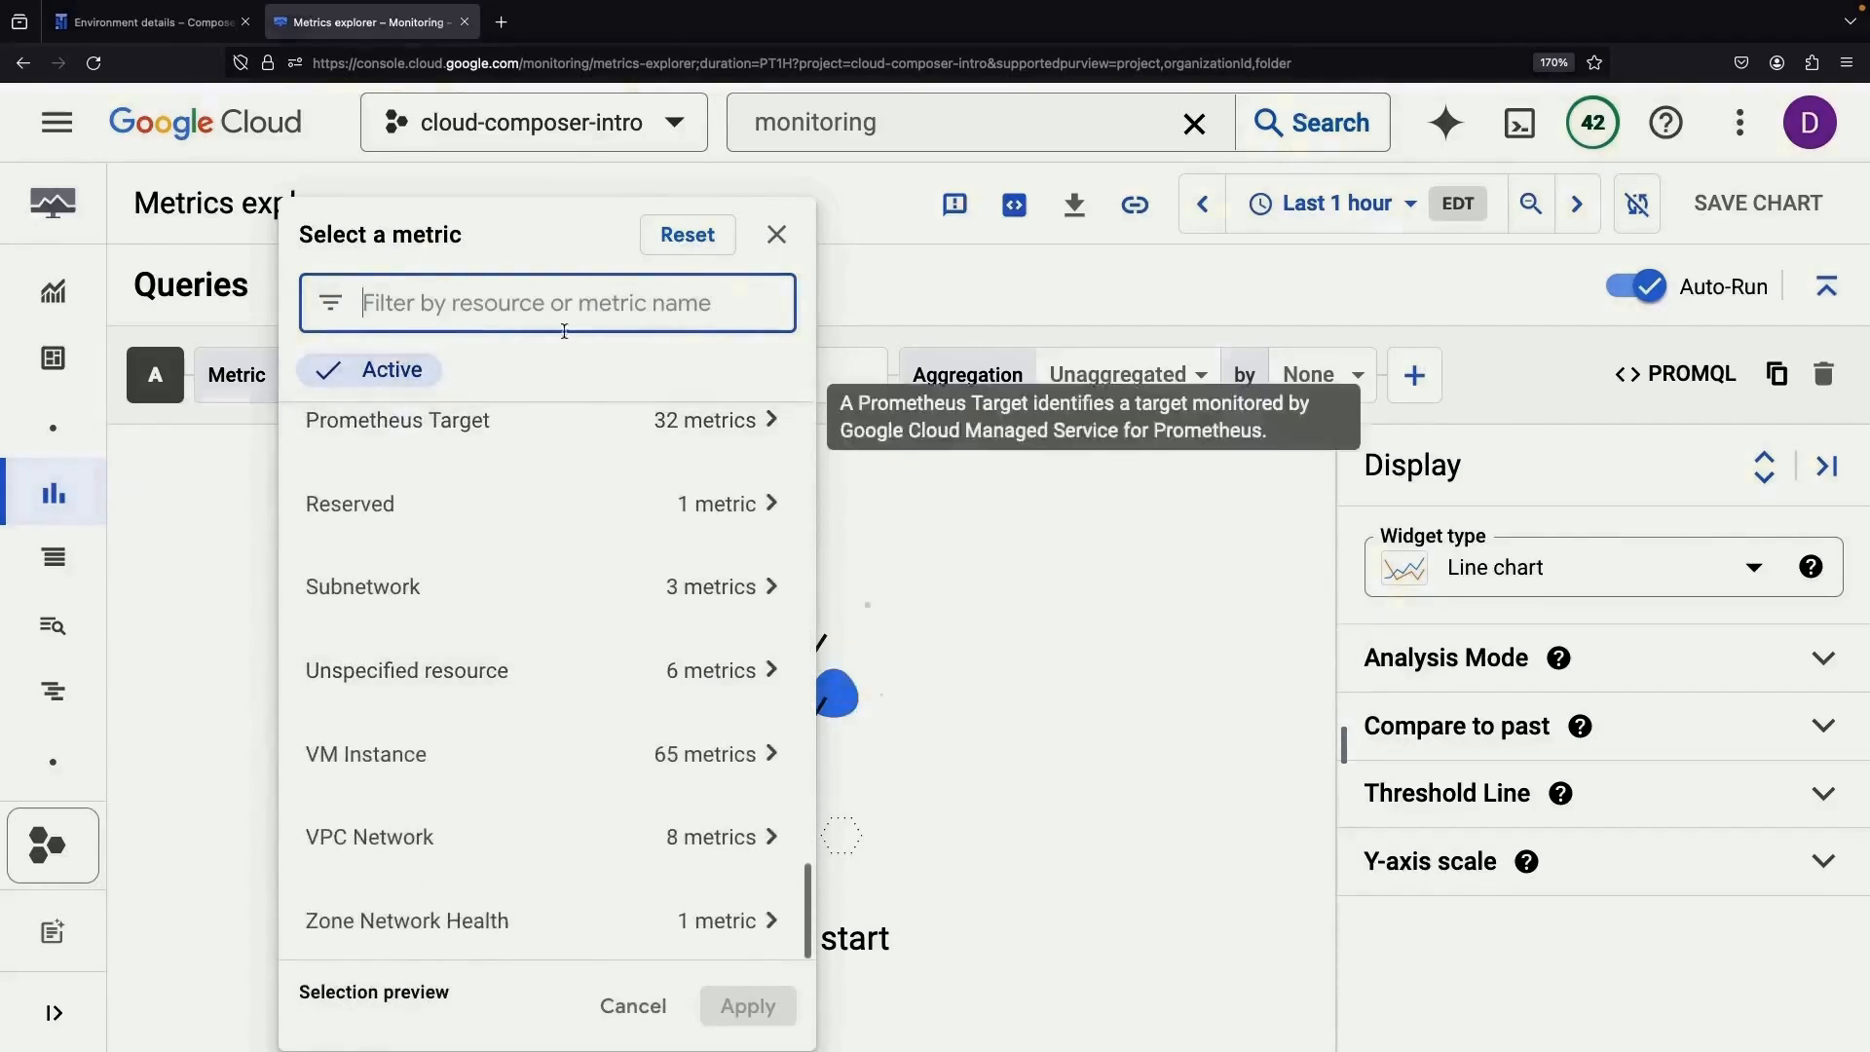
{"action": "type", "text": "composer"}
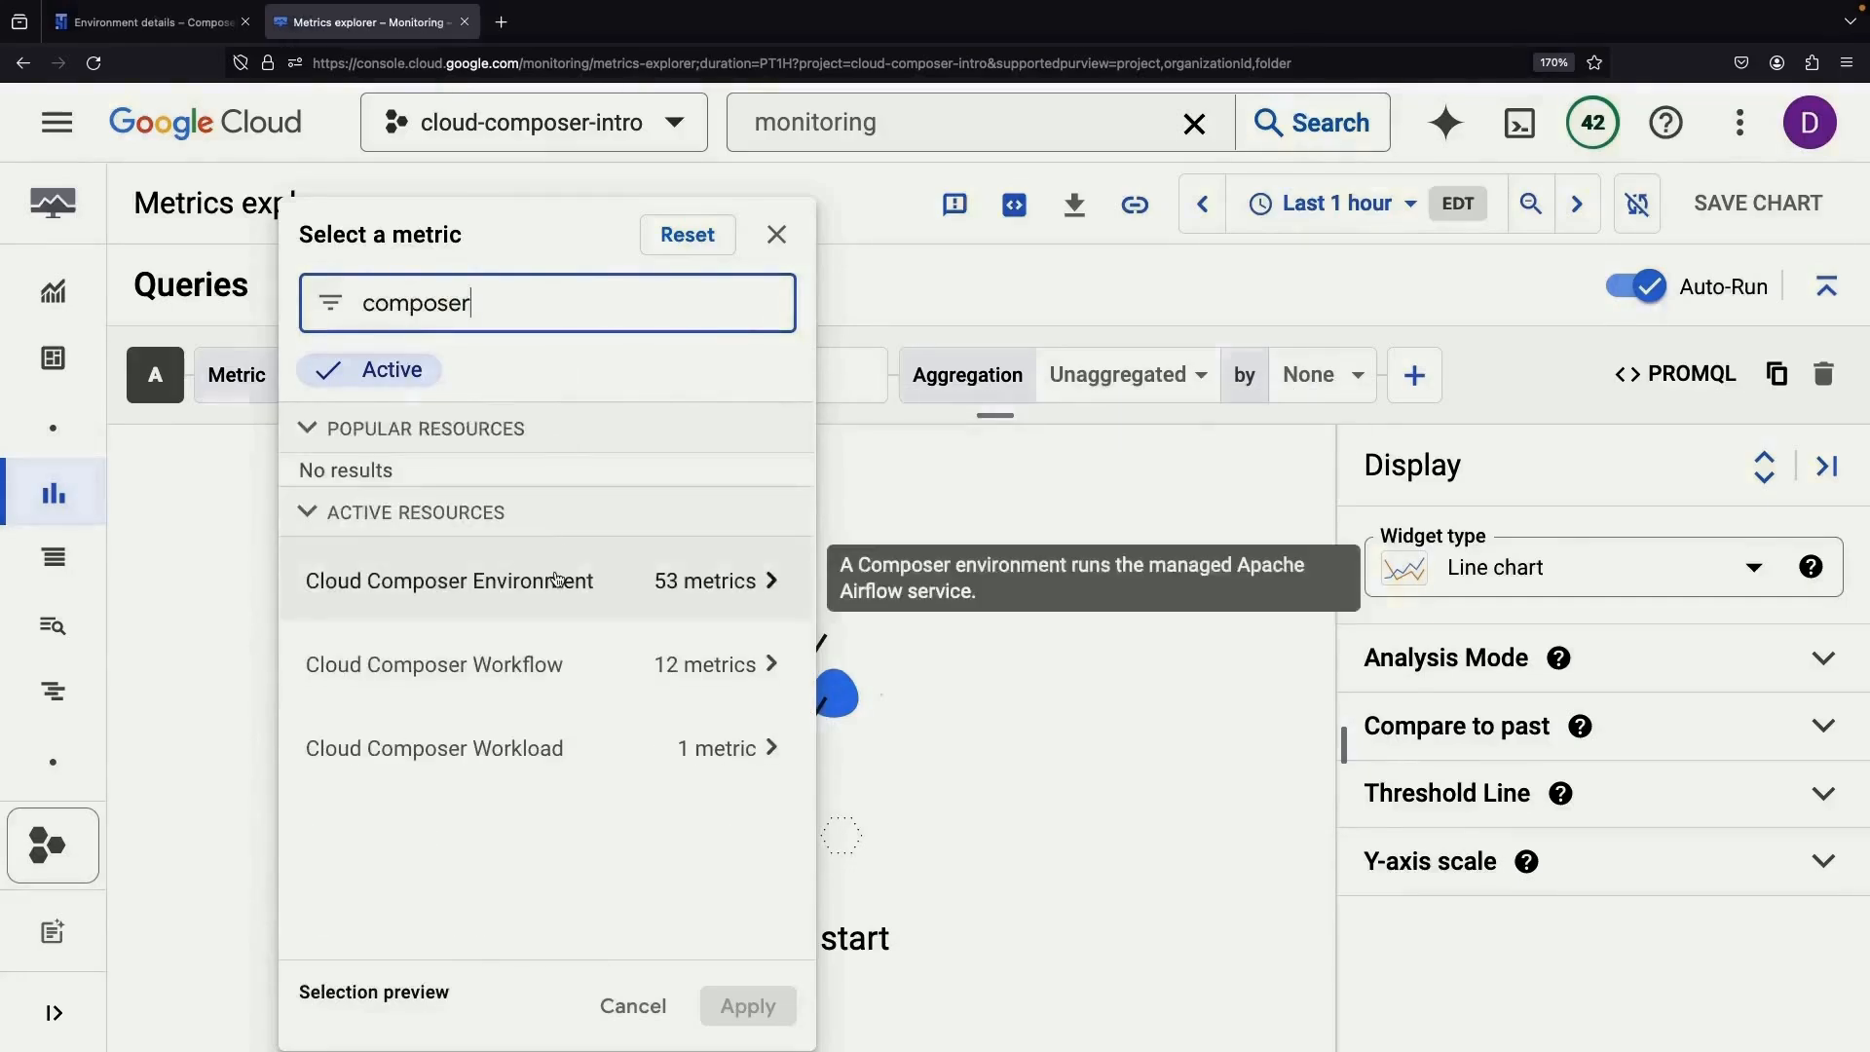
{"action": "left_click", "coordinate": [556, 579]}
{"action": "left_click", "coordinate": [1090, 389]}
- Browse the active environment metrics and chart the Cloud Composer Environment Healthy metric
{"action": "mouse_move", "coordinate": [1619, 690]}
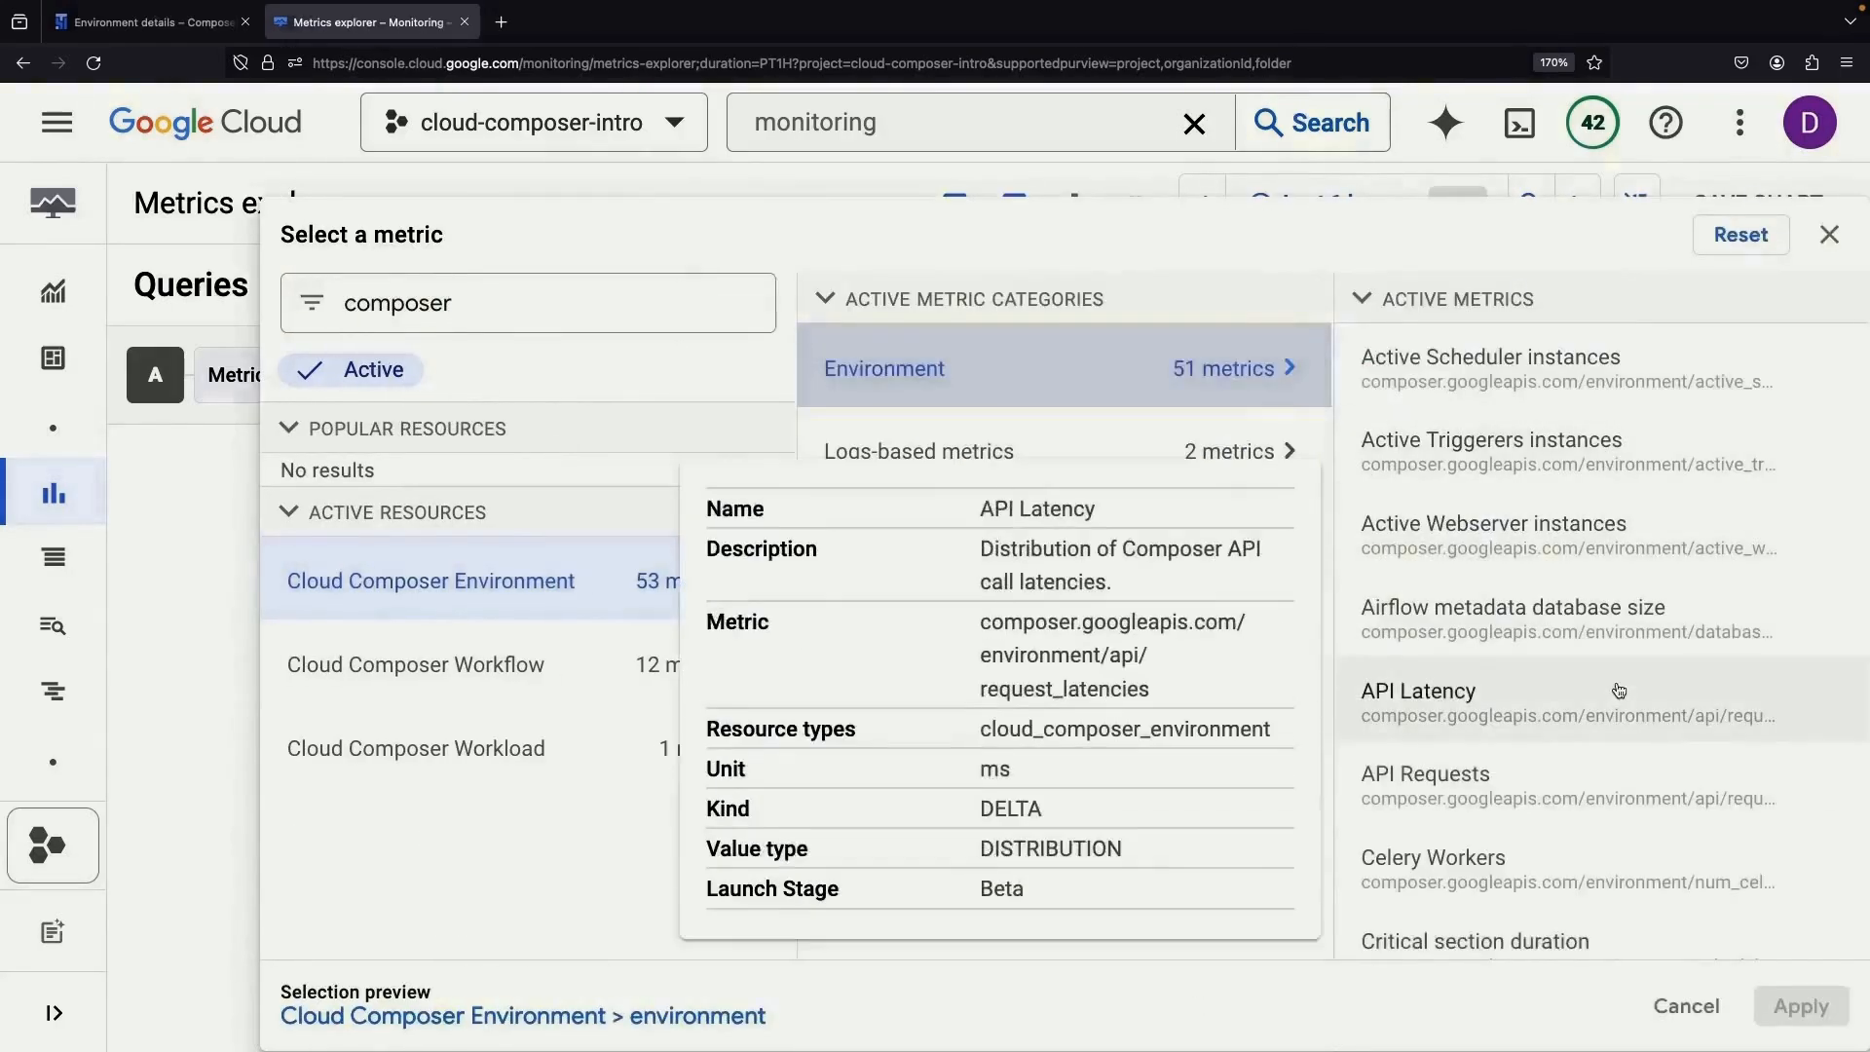
{"action": "scroll", "coordinate": [1618, 690], "scroll_direction": "down", "scroll_amount": 5}
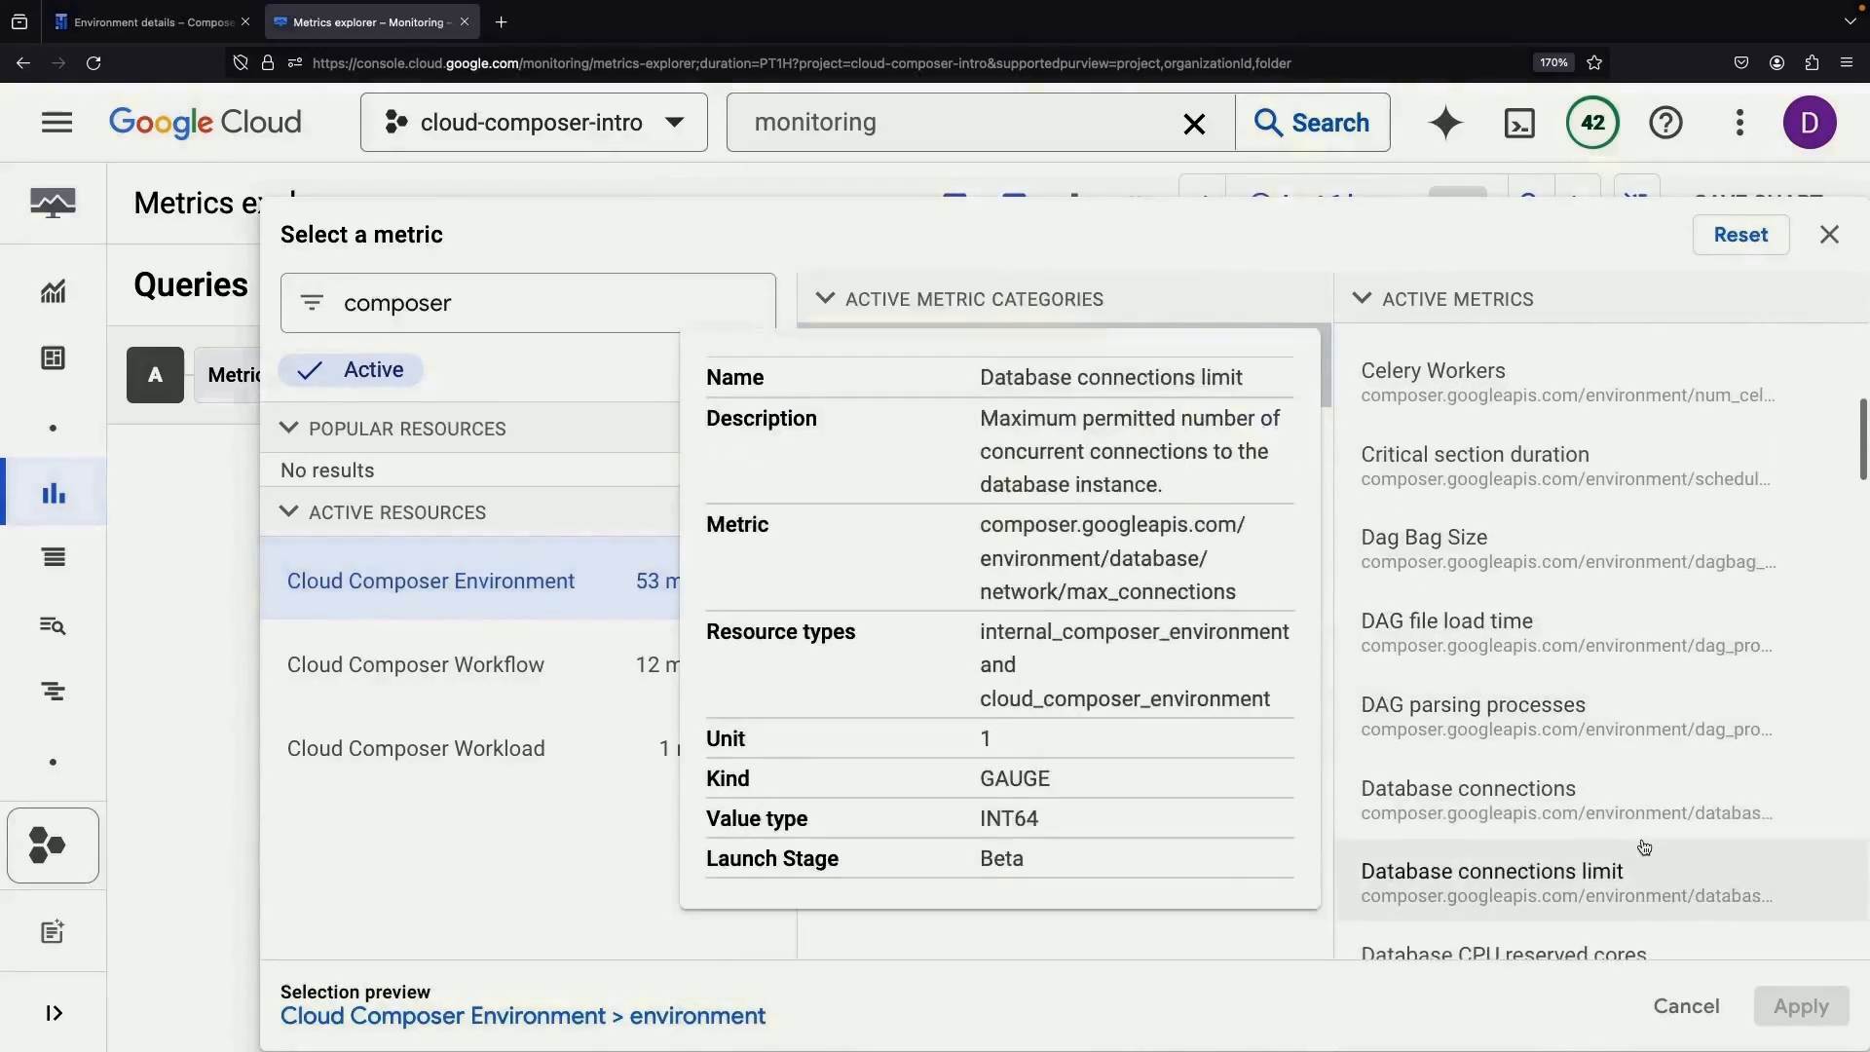
{"action": "scroll", "coordinate": [1644, 847], "scroll_direction": "down", "scroll_amount": 10}
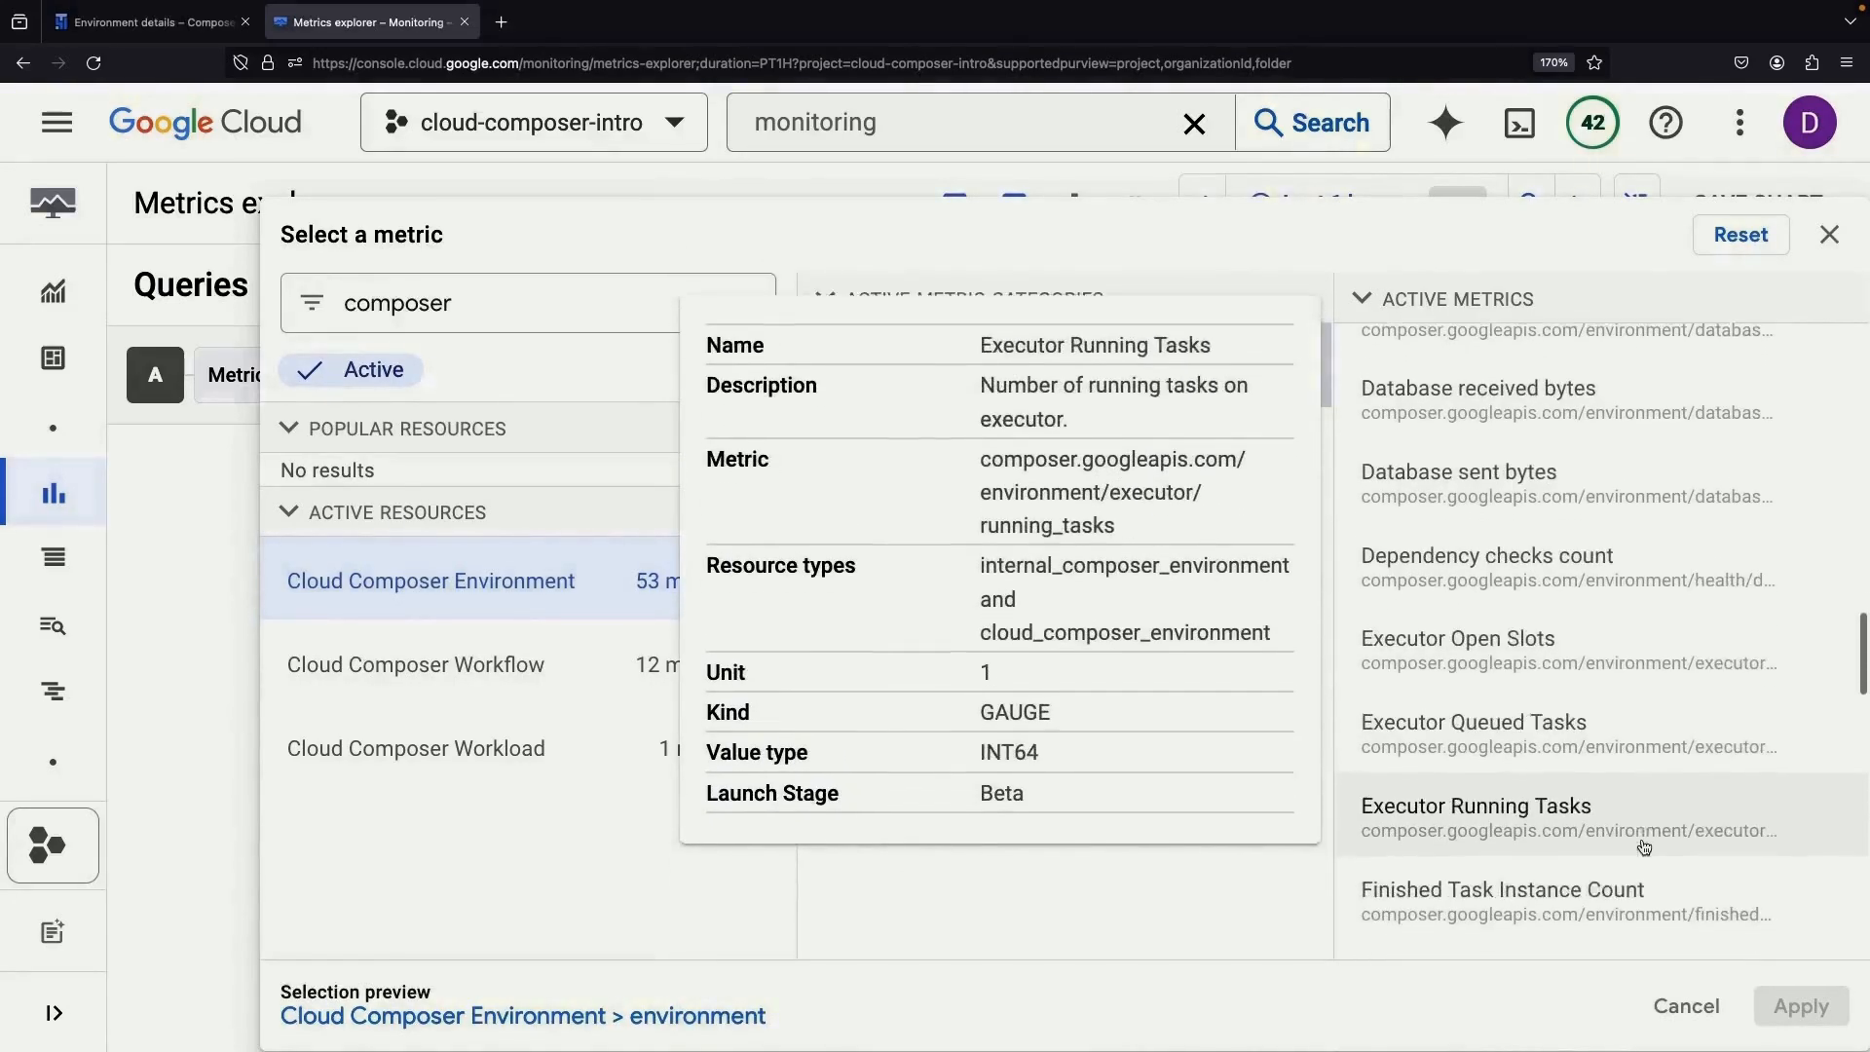
{"action": "scroll", "coordinate": [1644, 846], "scroll_direction": "down", "scroll_amount": 3}
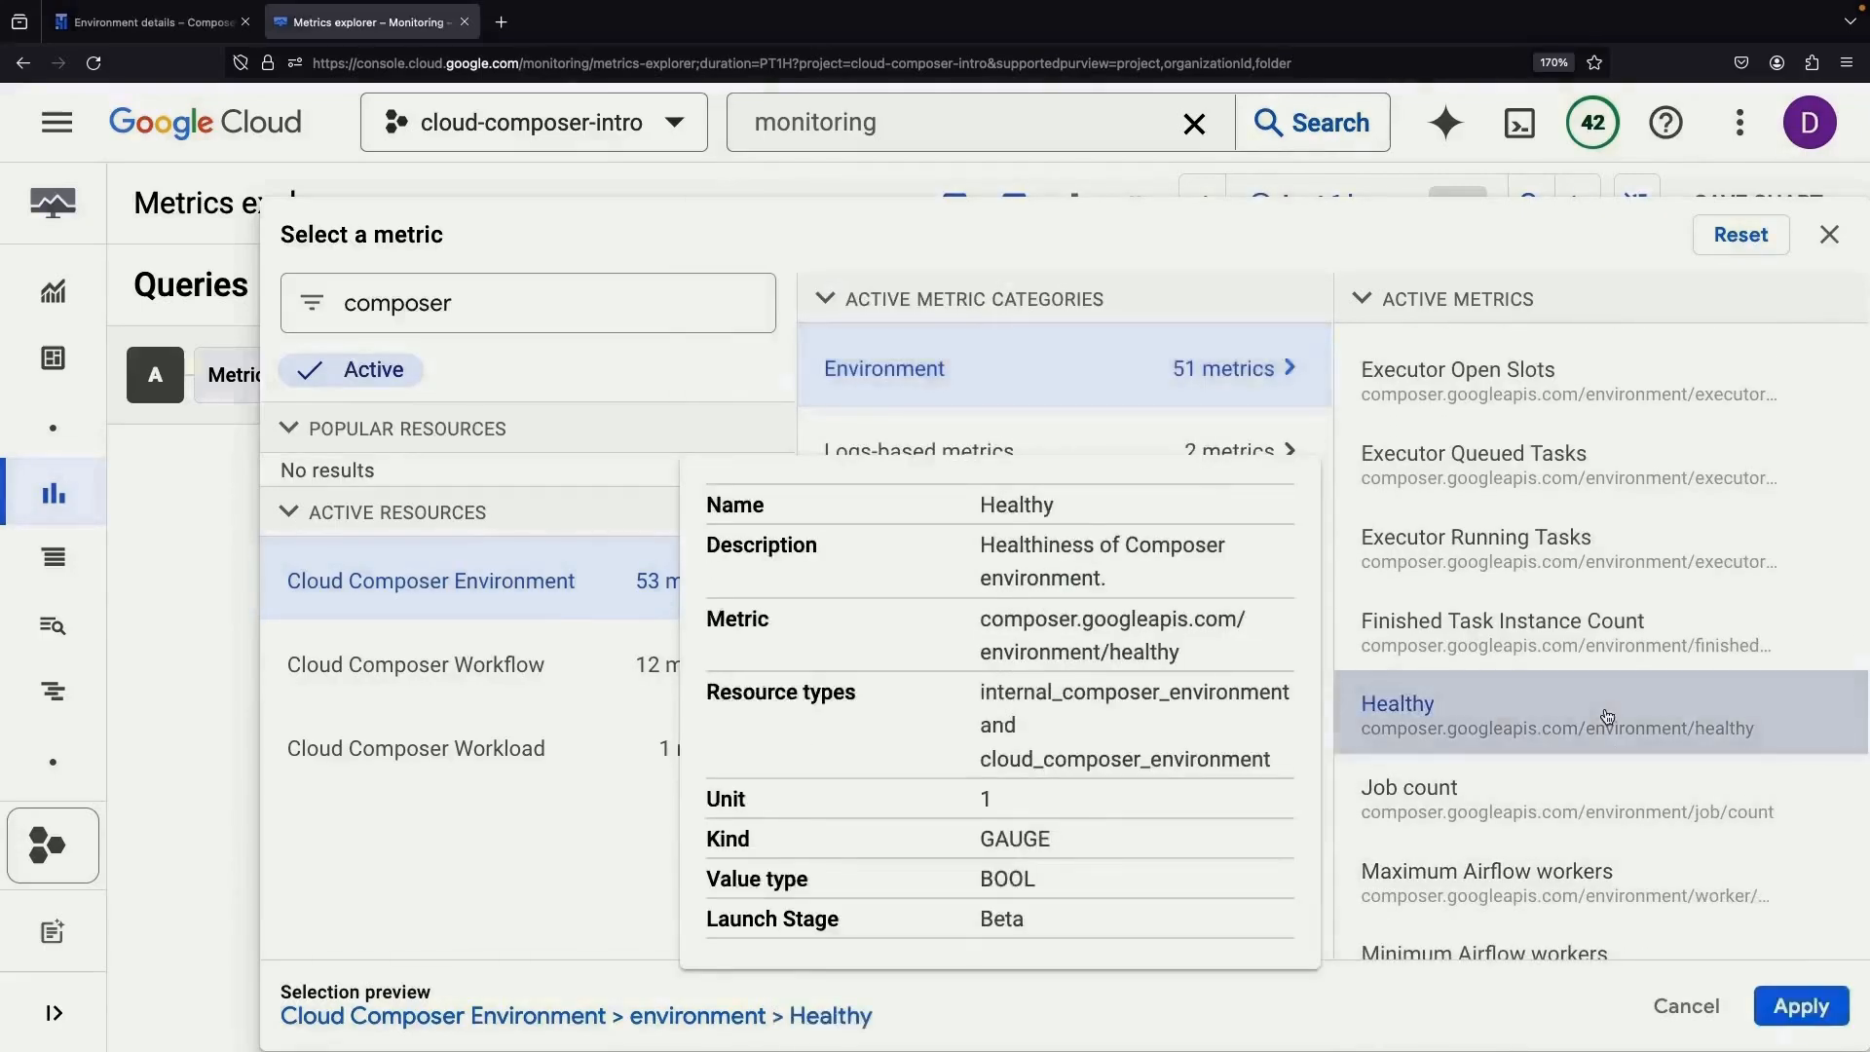
{"action": "scroll", "coordinate": [1672, 881], "scroll_direction": "down", "scroll_amount": 3}
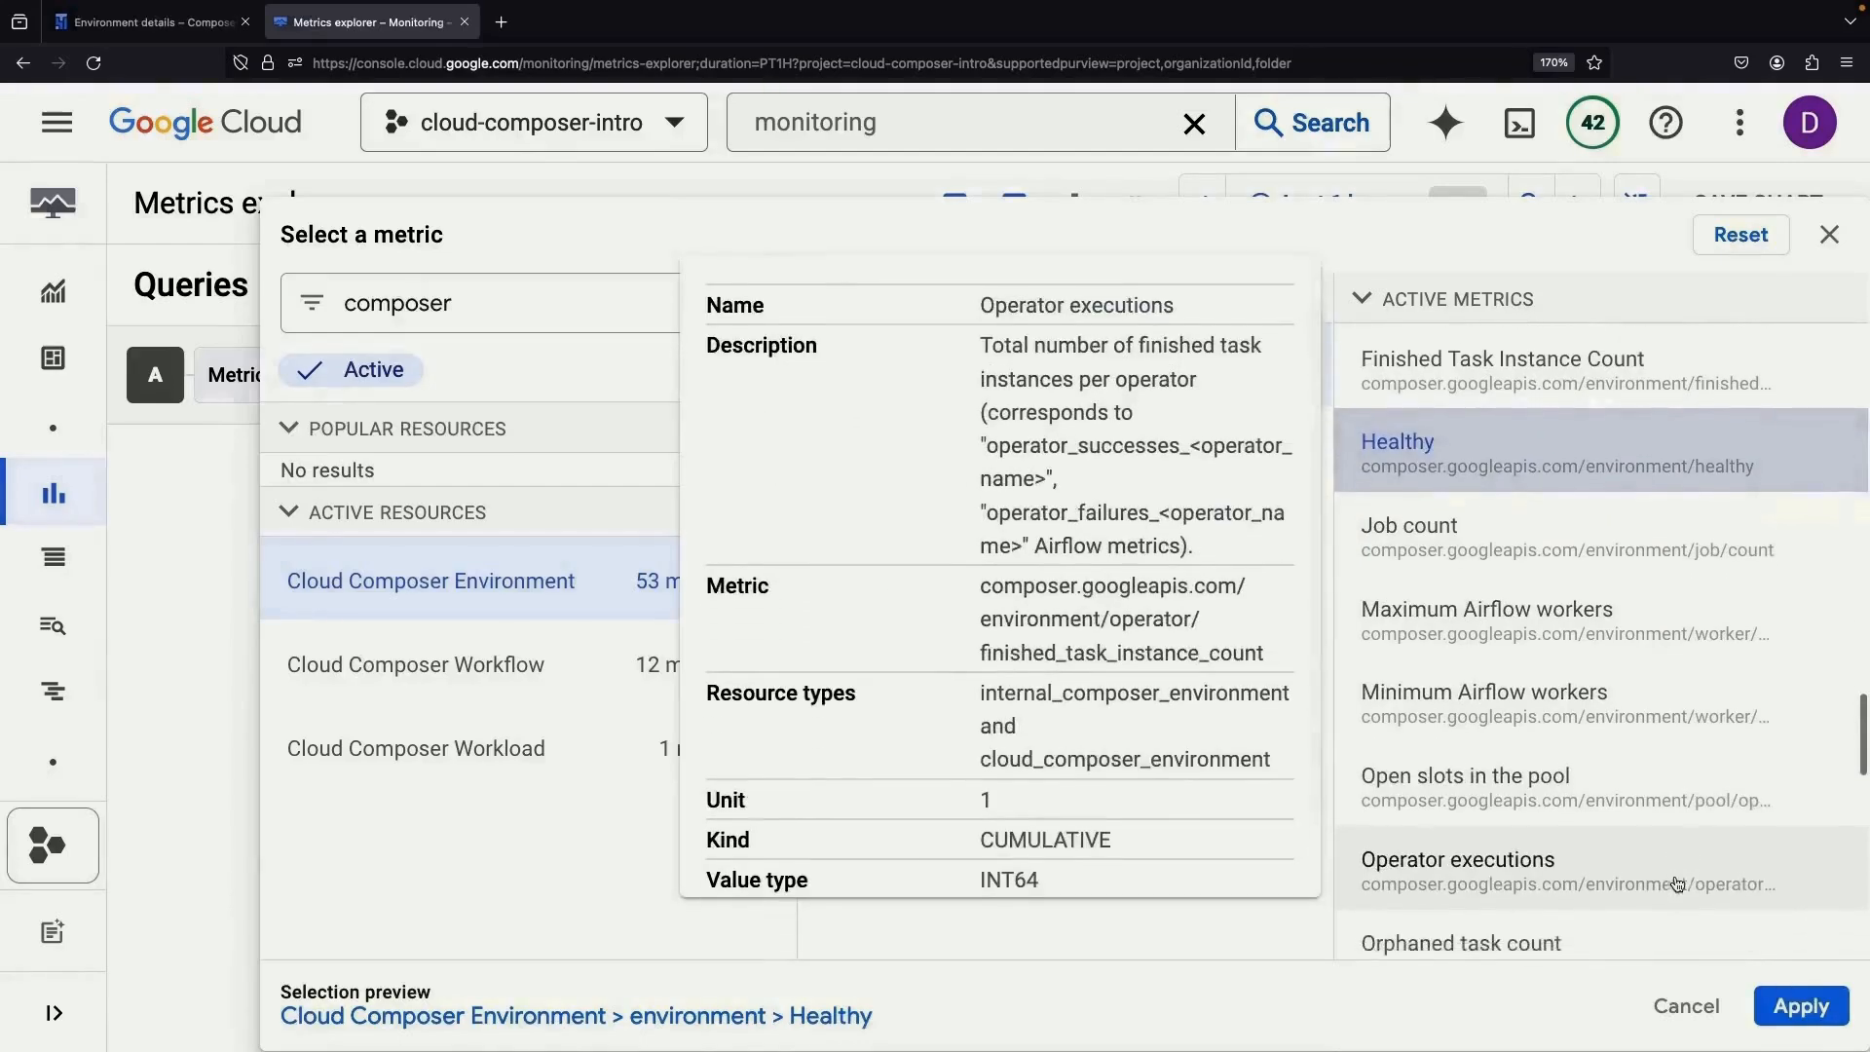
{"action": "scroll", "coordinate": [1675, 883], "scroll_direction": "down", "scroll_amount": 10}
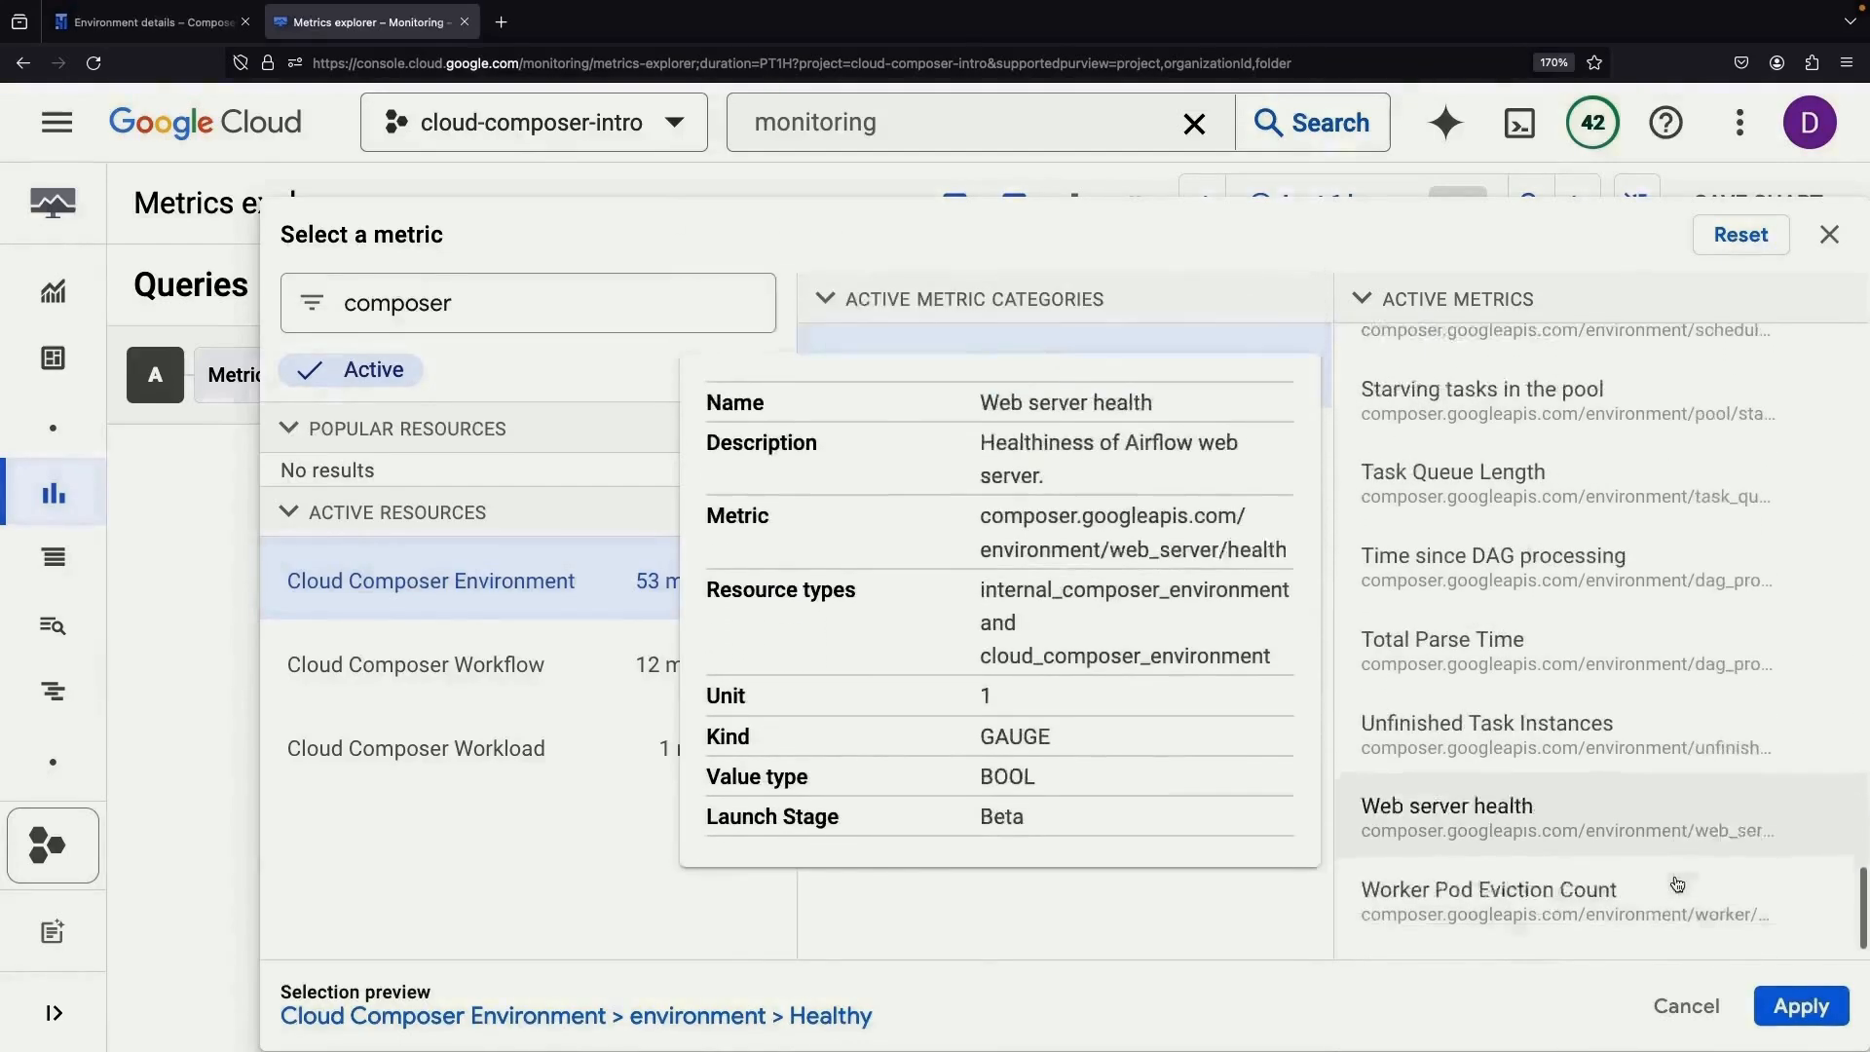
{"action": "scroll", "coordinate": [1677, 883], "scroll_direction": "down", "scroll_amount": 2}
{"action": "left_click", "coordinate": [1801, 1006]}
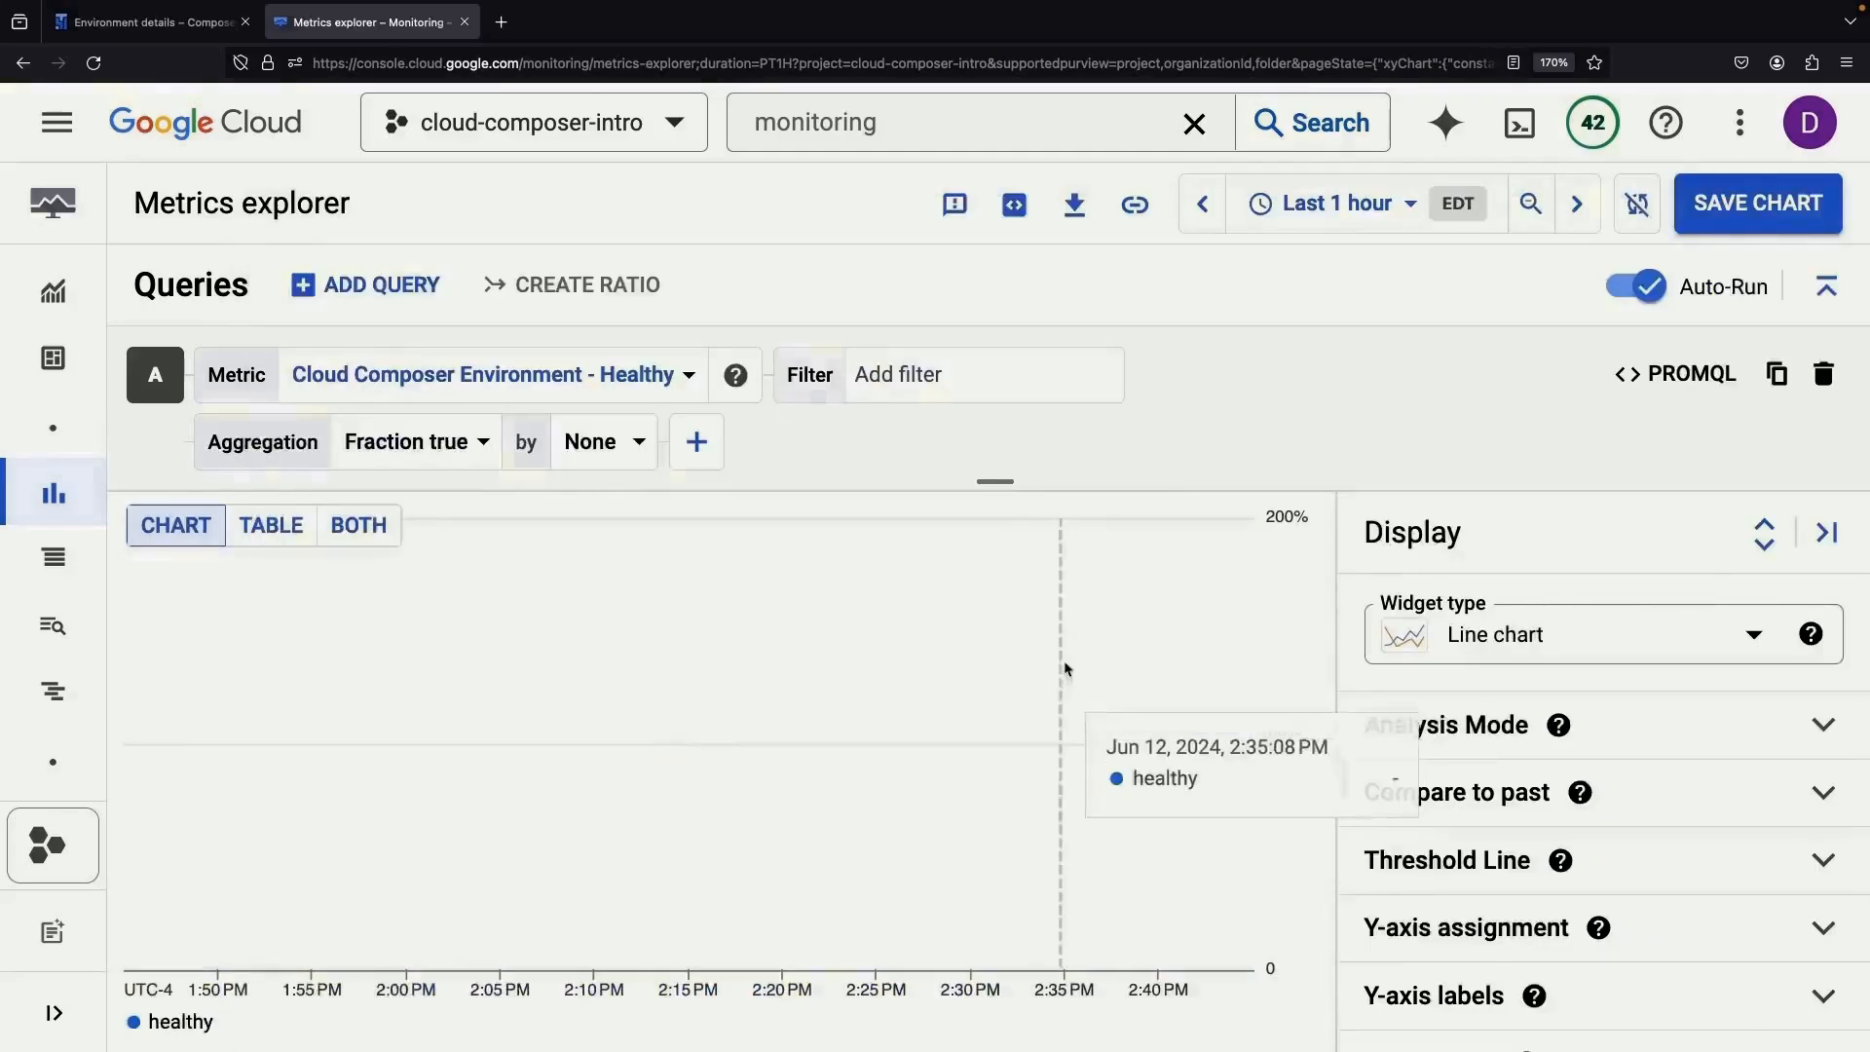
- Go to Monitoring's Alerting page and start creating a new alerting policy
{"action": "mouse_move", "coordinate": [54, 574]}
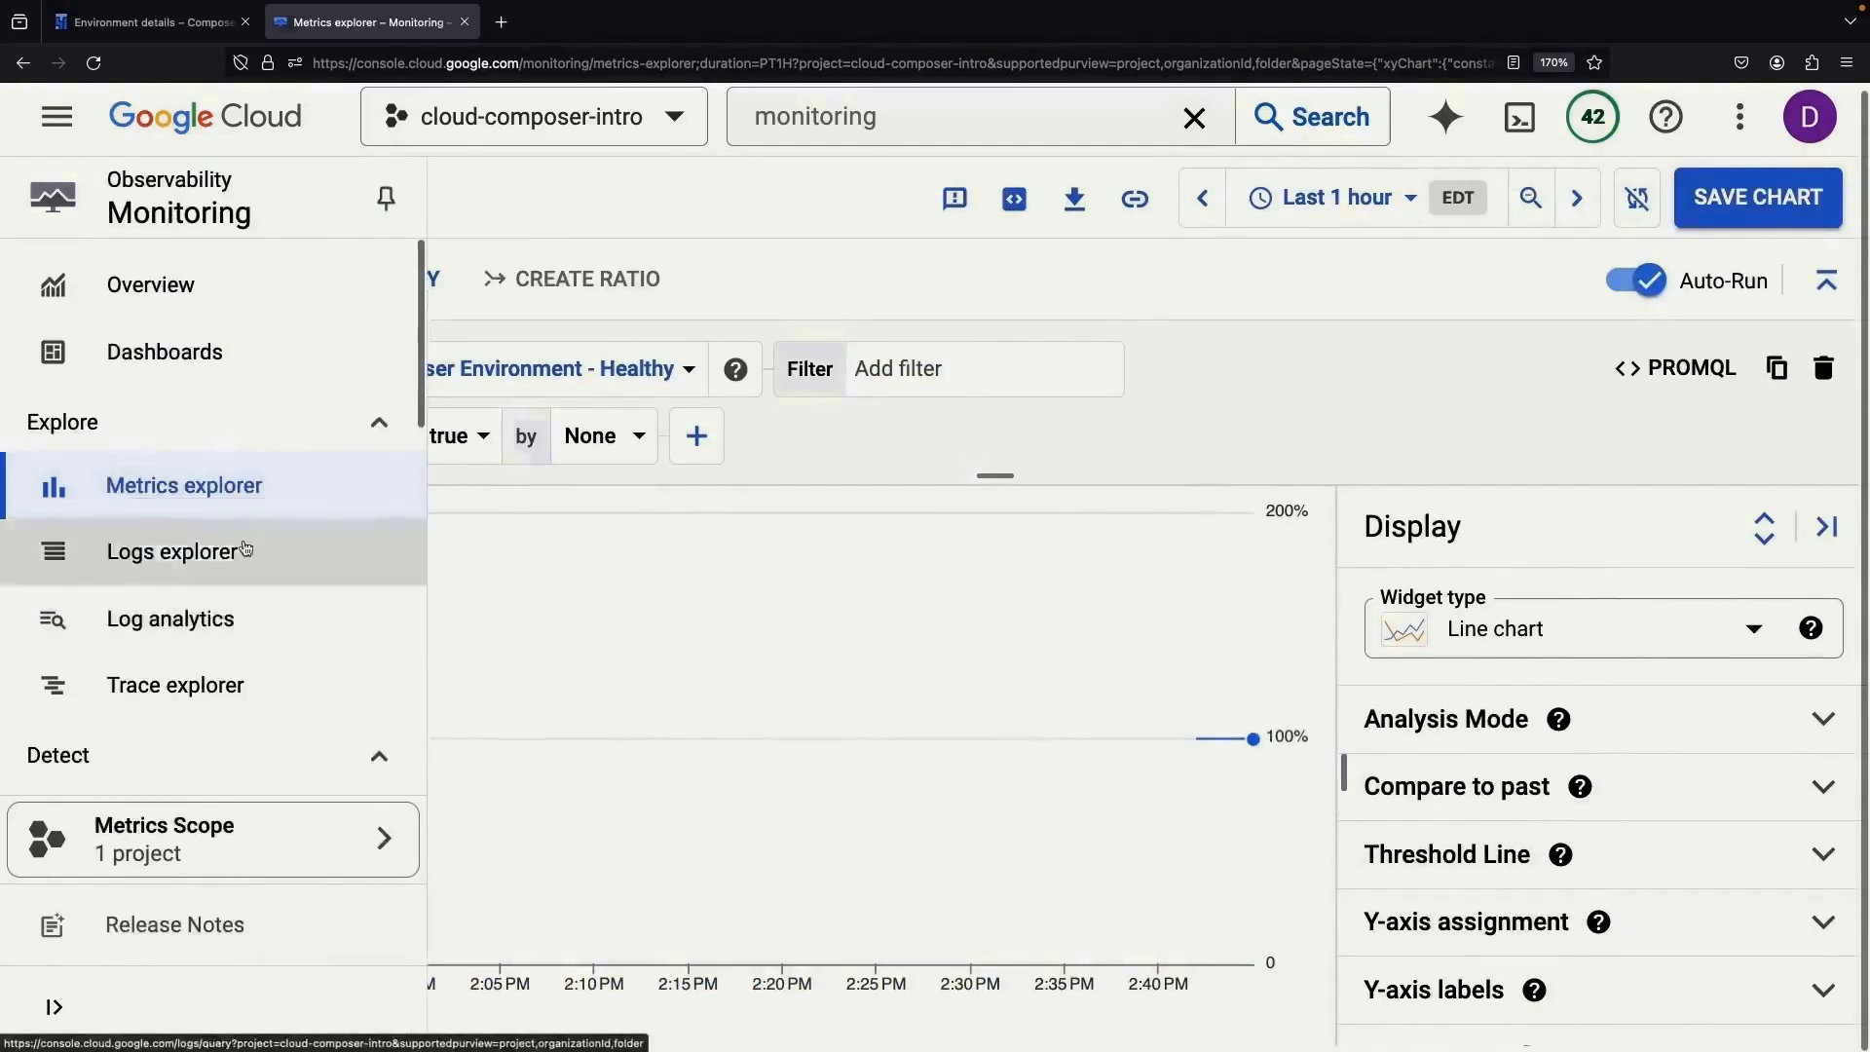
{"action": "left_click", "coordinate": [156, 687]}
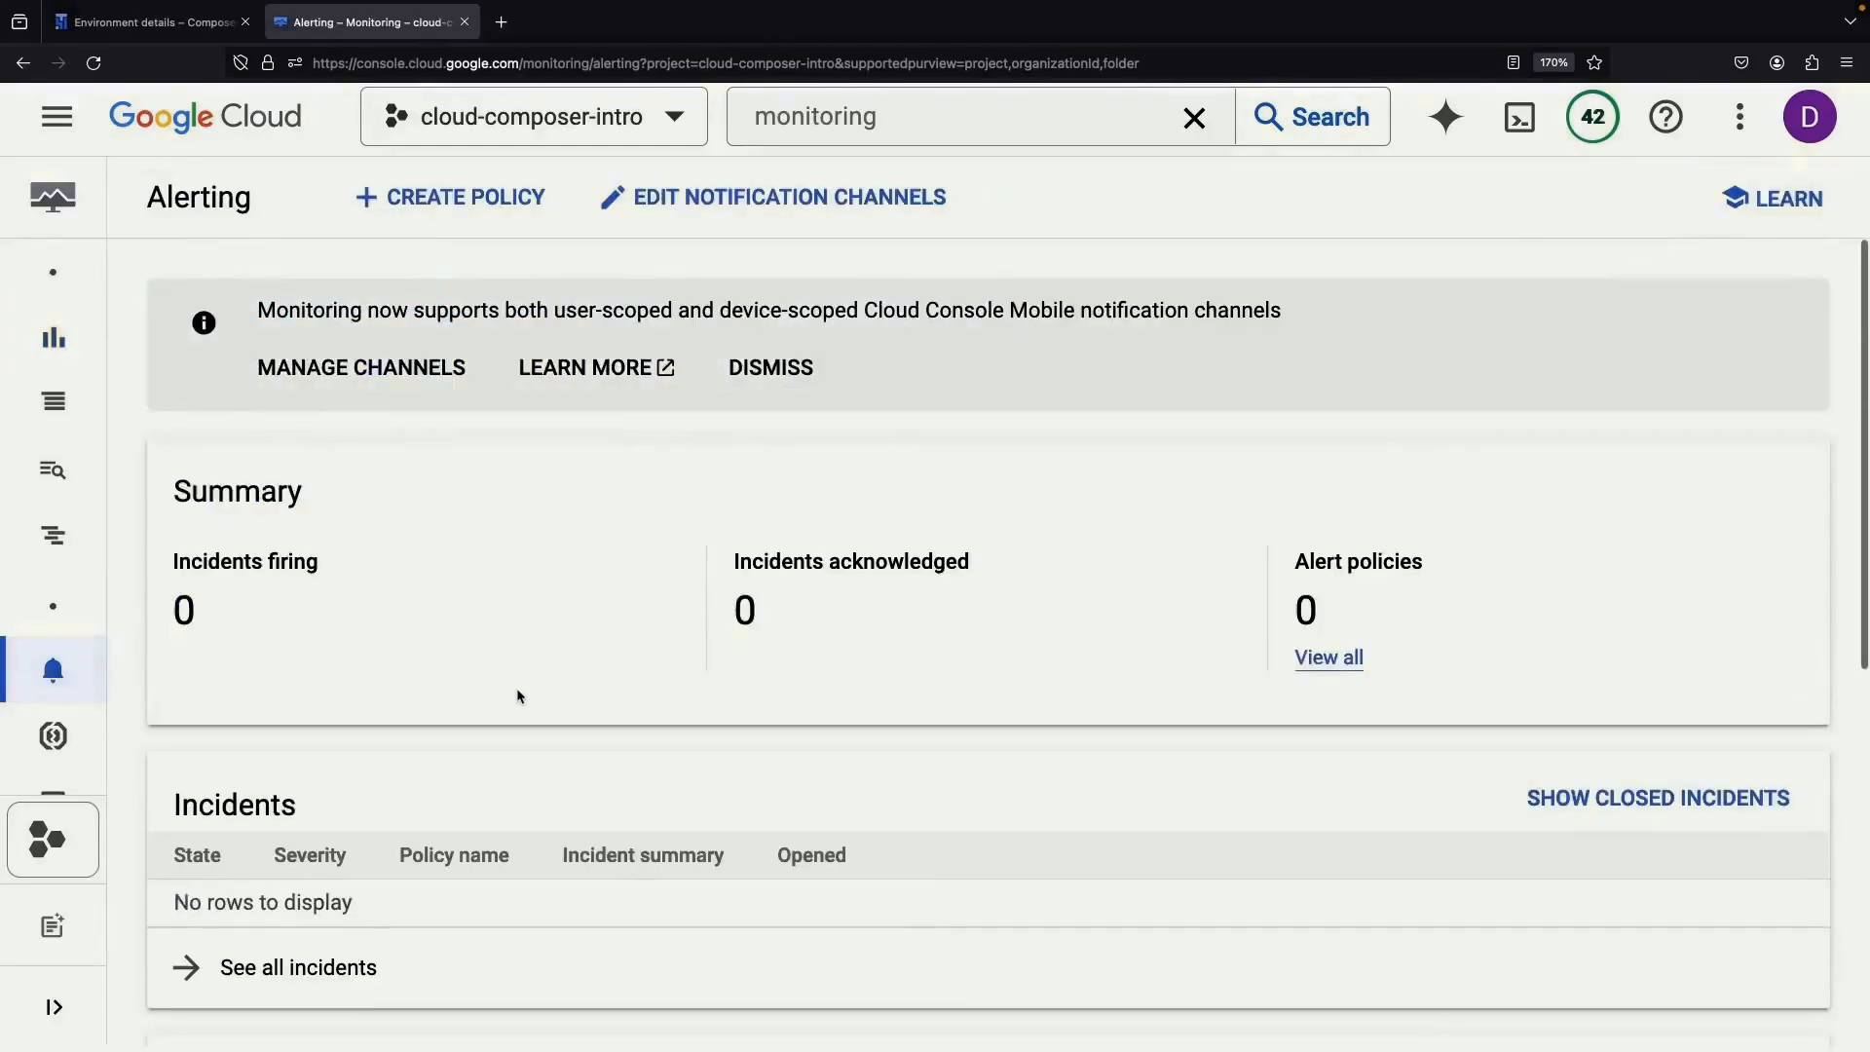
{"action": "left_click", "coordinate": [490, 199]}
- Set the alert condition's metric to Healthy from the Environment category of Cloud Composer Environment
{"action": "left_click", "coordinate": [609, 524]}
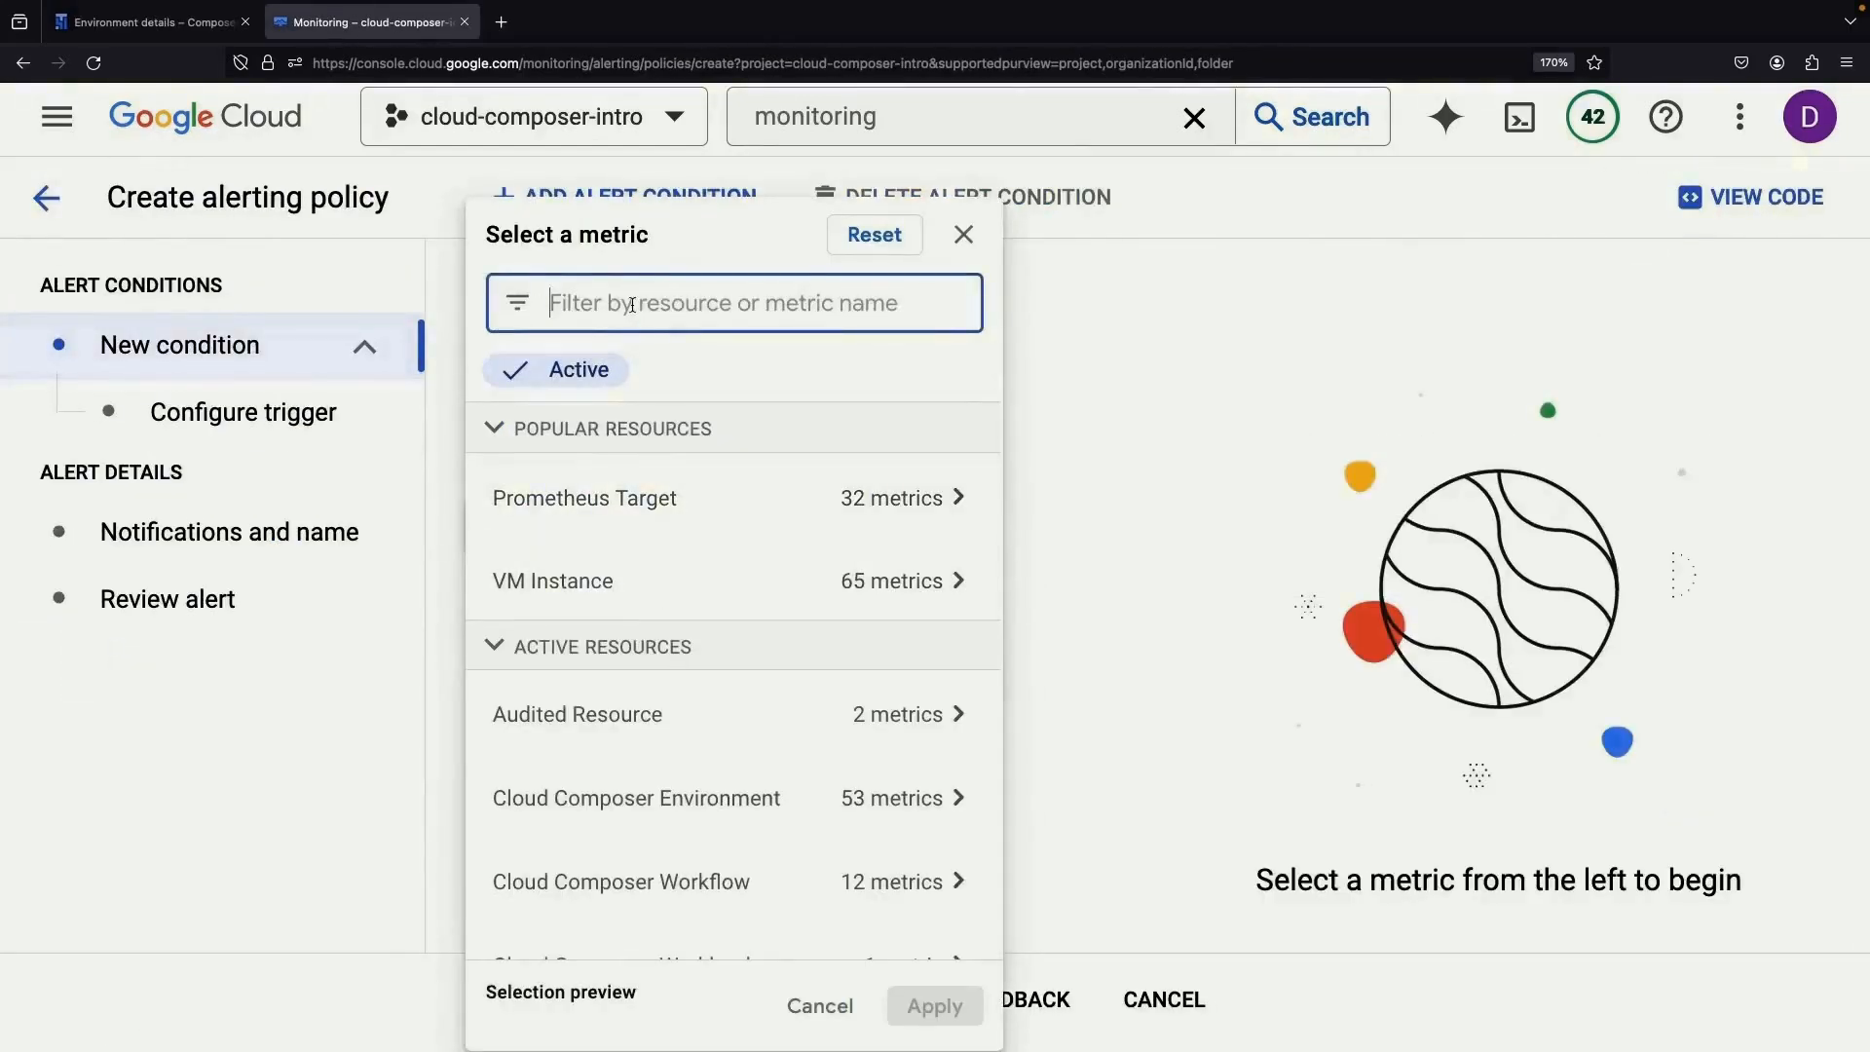
{"action": "left_click", "coordinate": [698, 824]}
{"action": "left_click", "coordinate": [1165, 384]}
{"action": "scroll", "coordinate": [1520, 584], "scroll_direction": "down", "scroll_amount": 10}
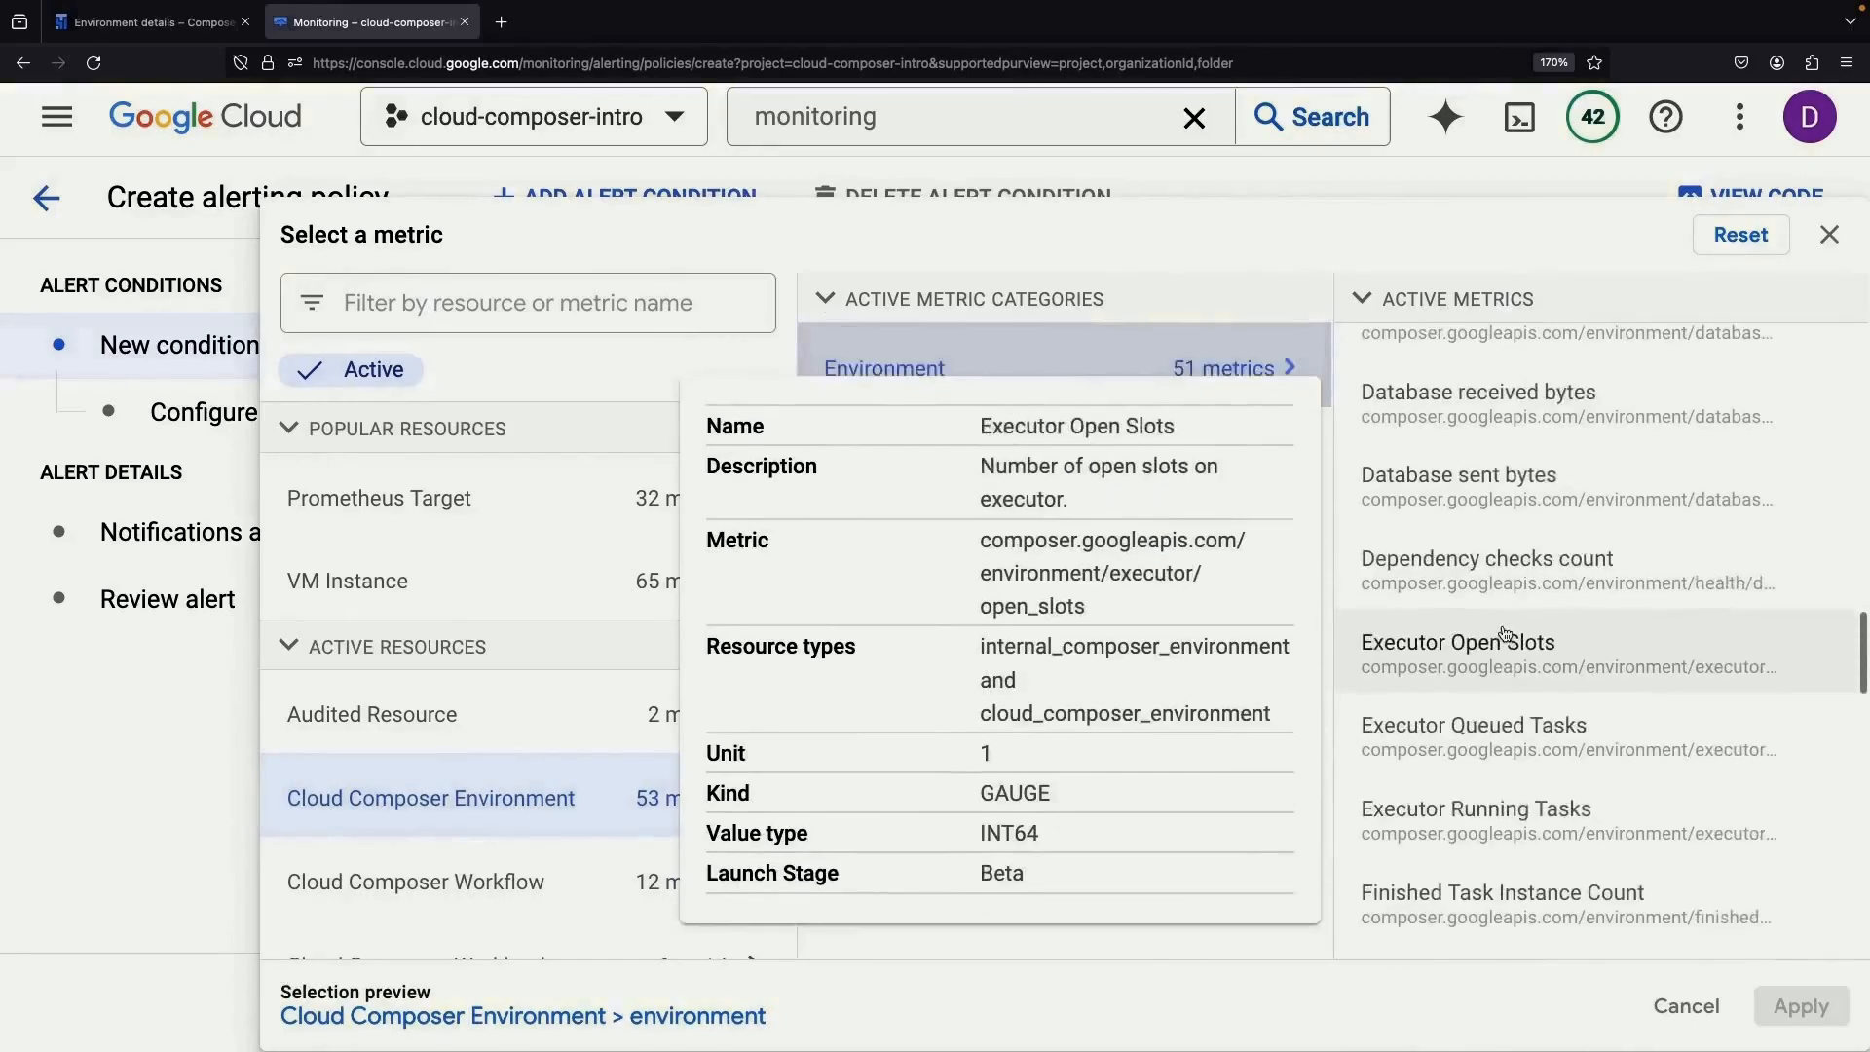
{"action": "left_click", "coordinate": [1442, 502]}
{"action": "left_click", "coordinate": [1801, 1006]}
- Review the new condition's filter and data transformation settings, including the rolling window function
{"action": "scroll", "coordinate": [877, 730], "scroll_direction": "down", "scroll_amount": 5}
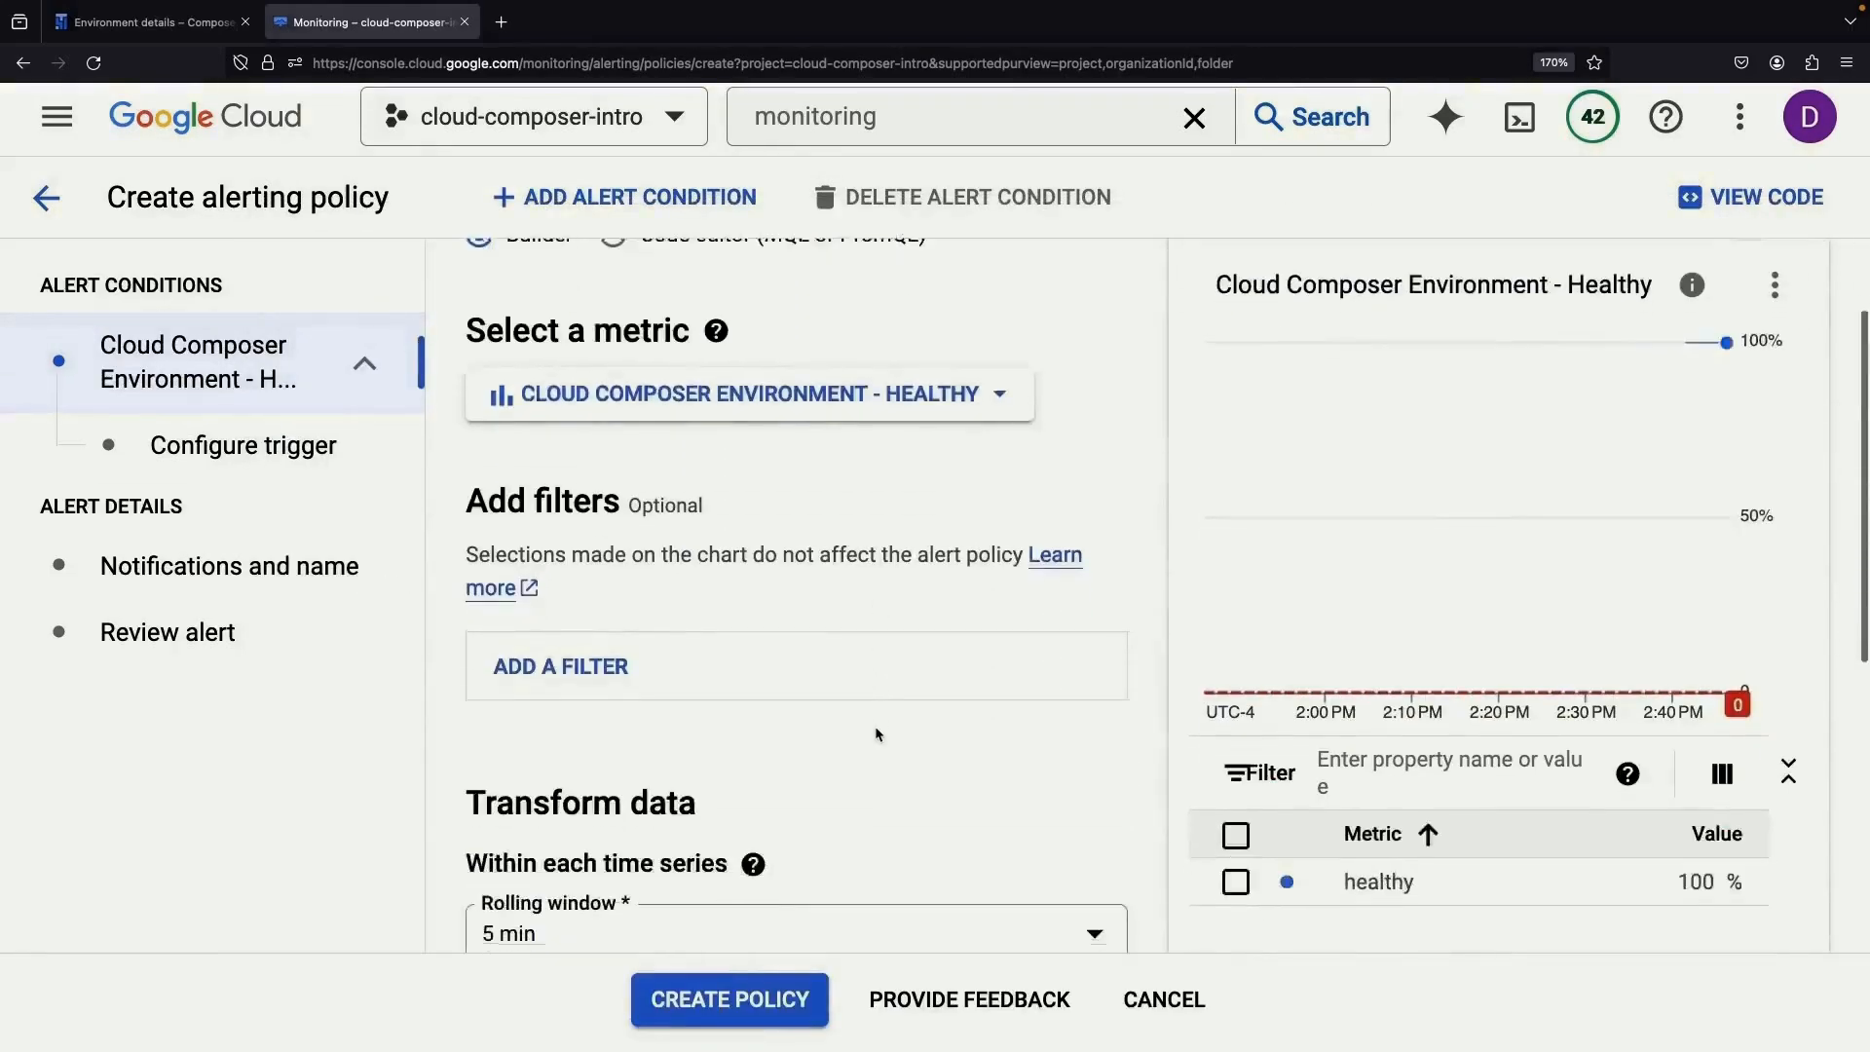
{"action": "scroll", "coordinate": [874, 731], "scroll_direction": "down", "scroll_amount": 1}
{"action": "left_click", "coordinate": [832, 732]}
{"action": "left_click", "coordinate": [801, 647]}
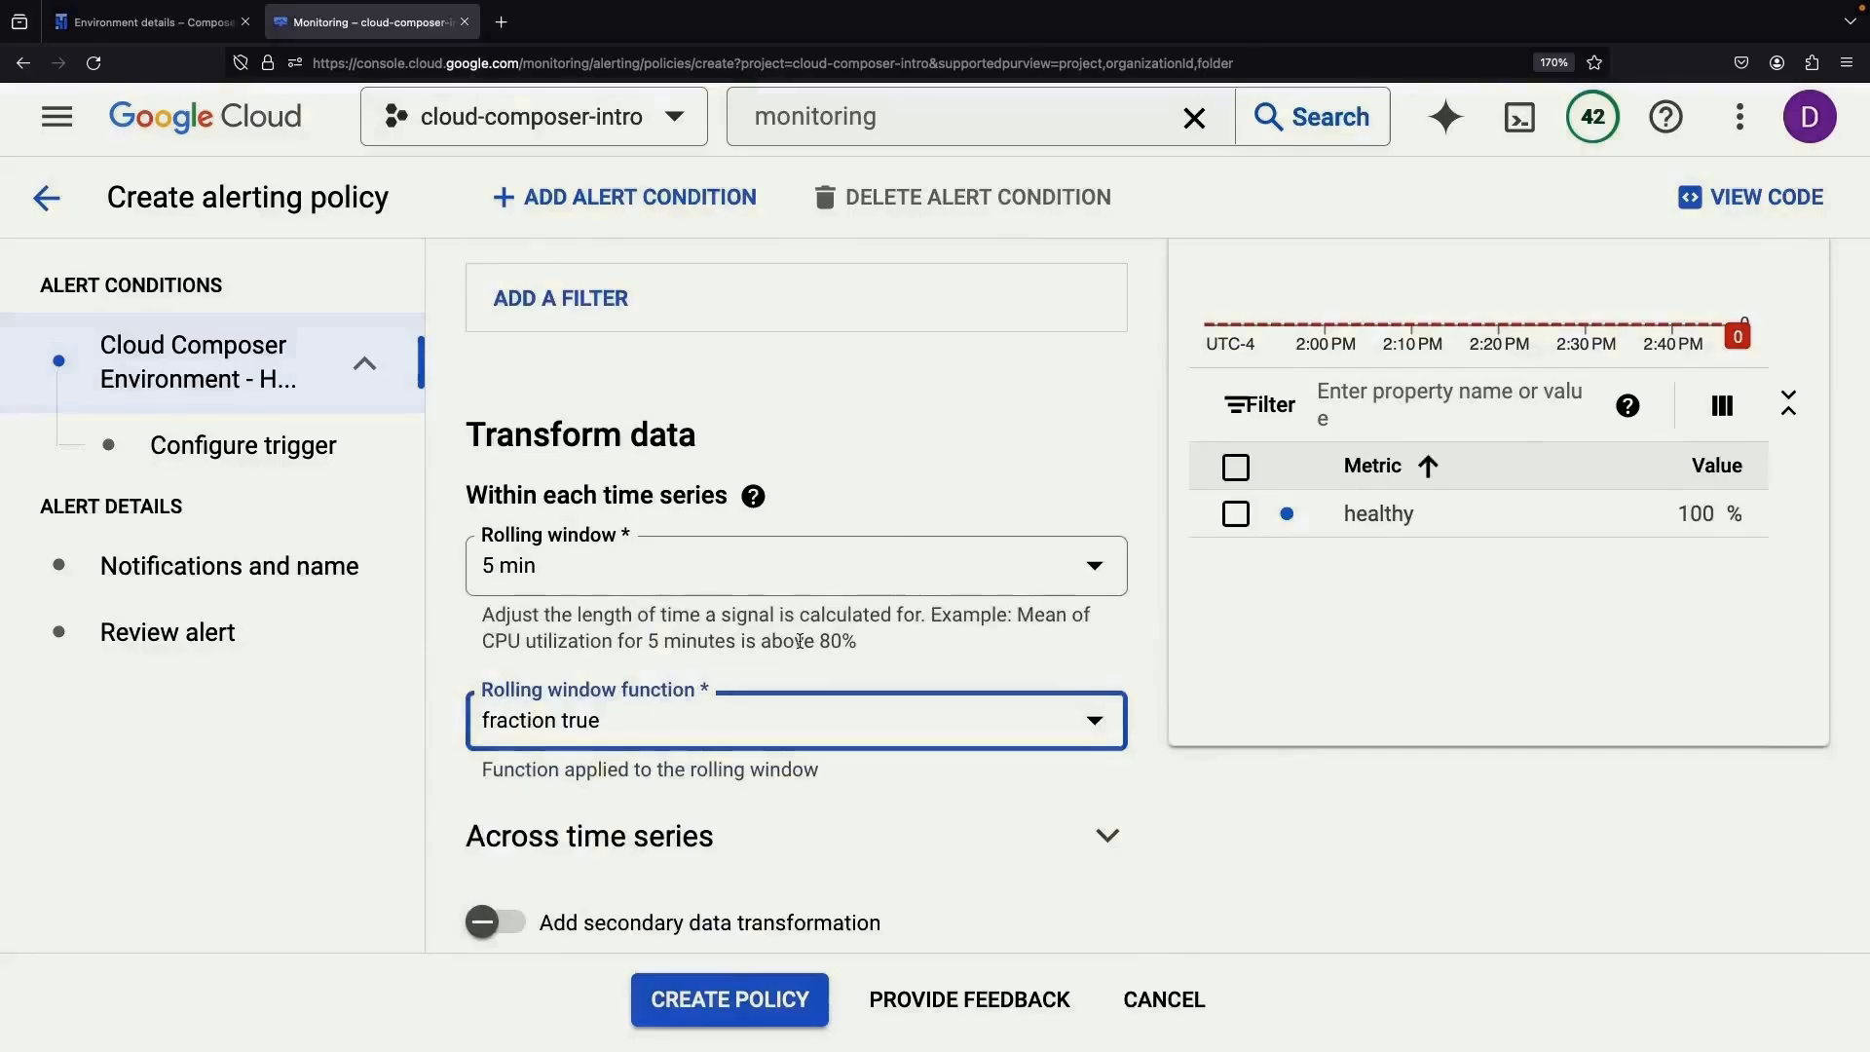
{"action": "scroll", "coordinate": [799, 647], "scroll_direction": "up", "scroll_amount": 1}
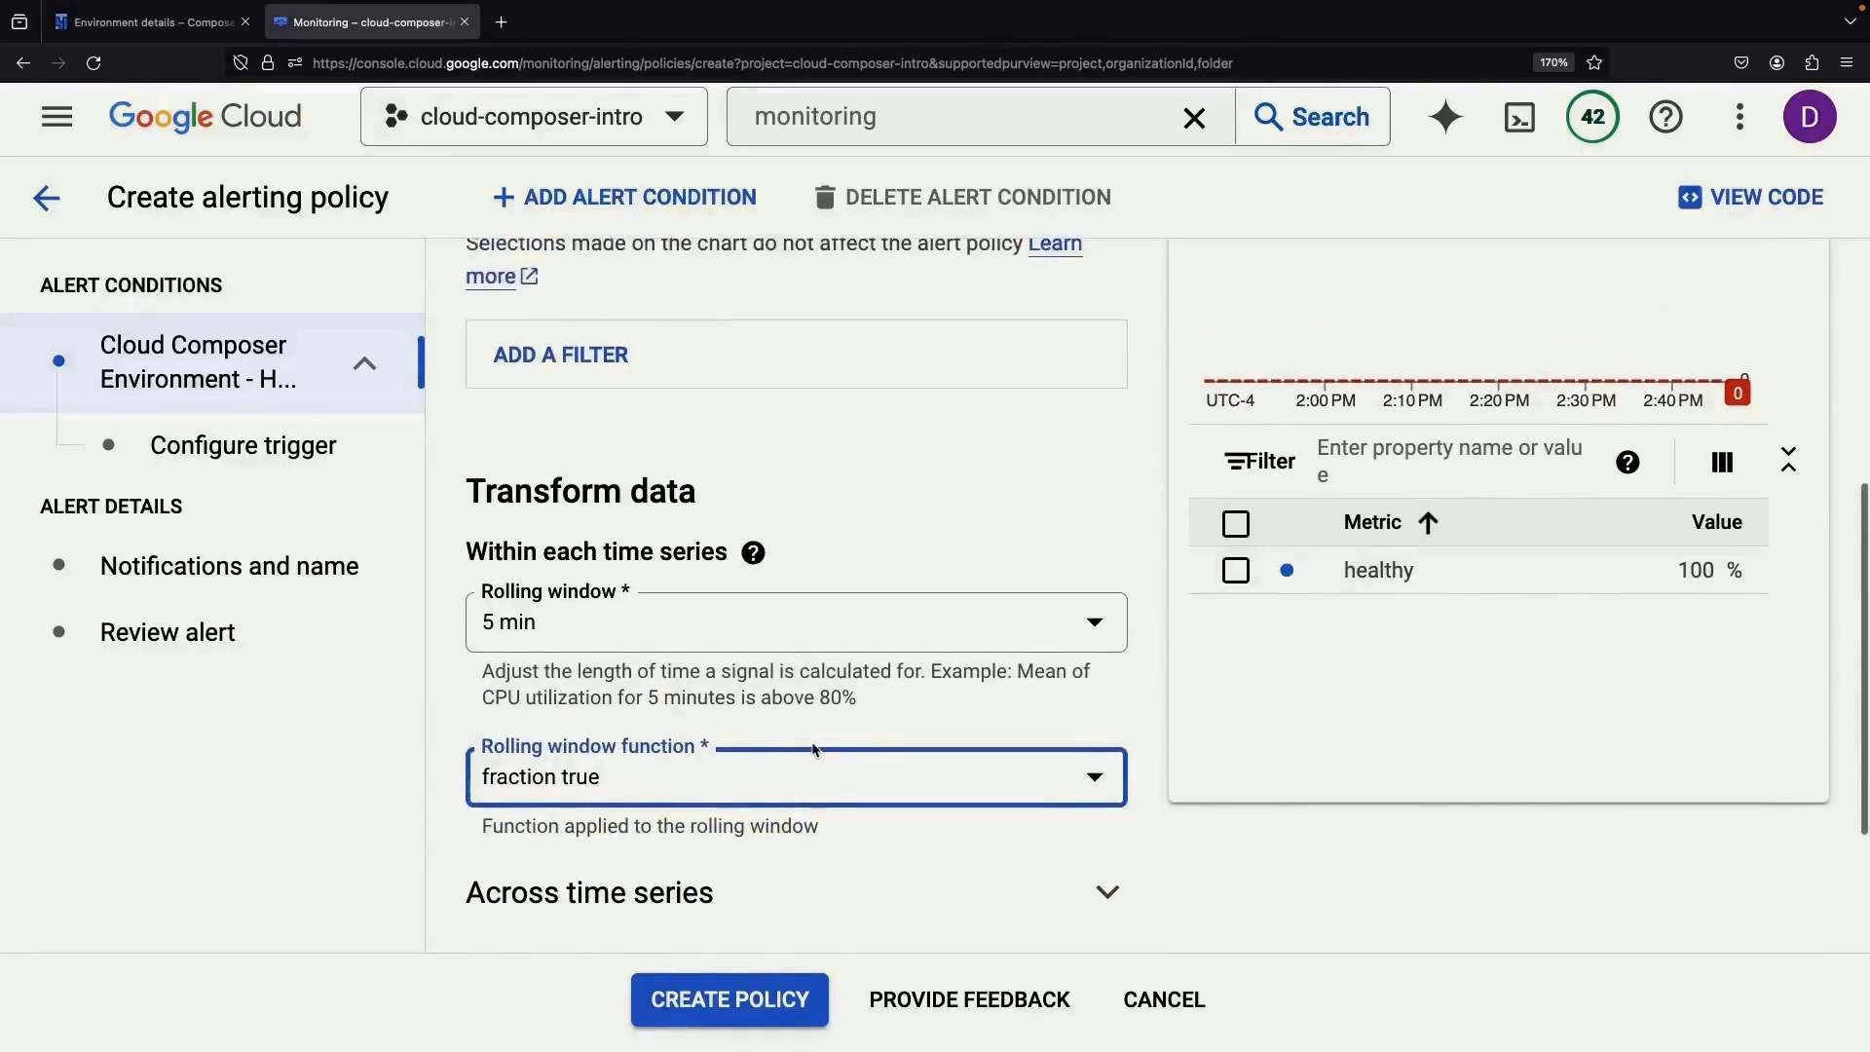
{"action": "scroll", "coordinate": [782, 698], "scroll_direction": "down", "scroll_amount": 2}
{"action": "scroll", "coordinate": [716, 499], "scroll_direction": "up", "scroll_amount": 6}
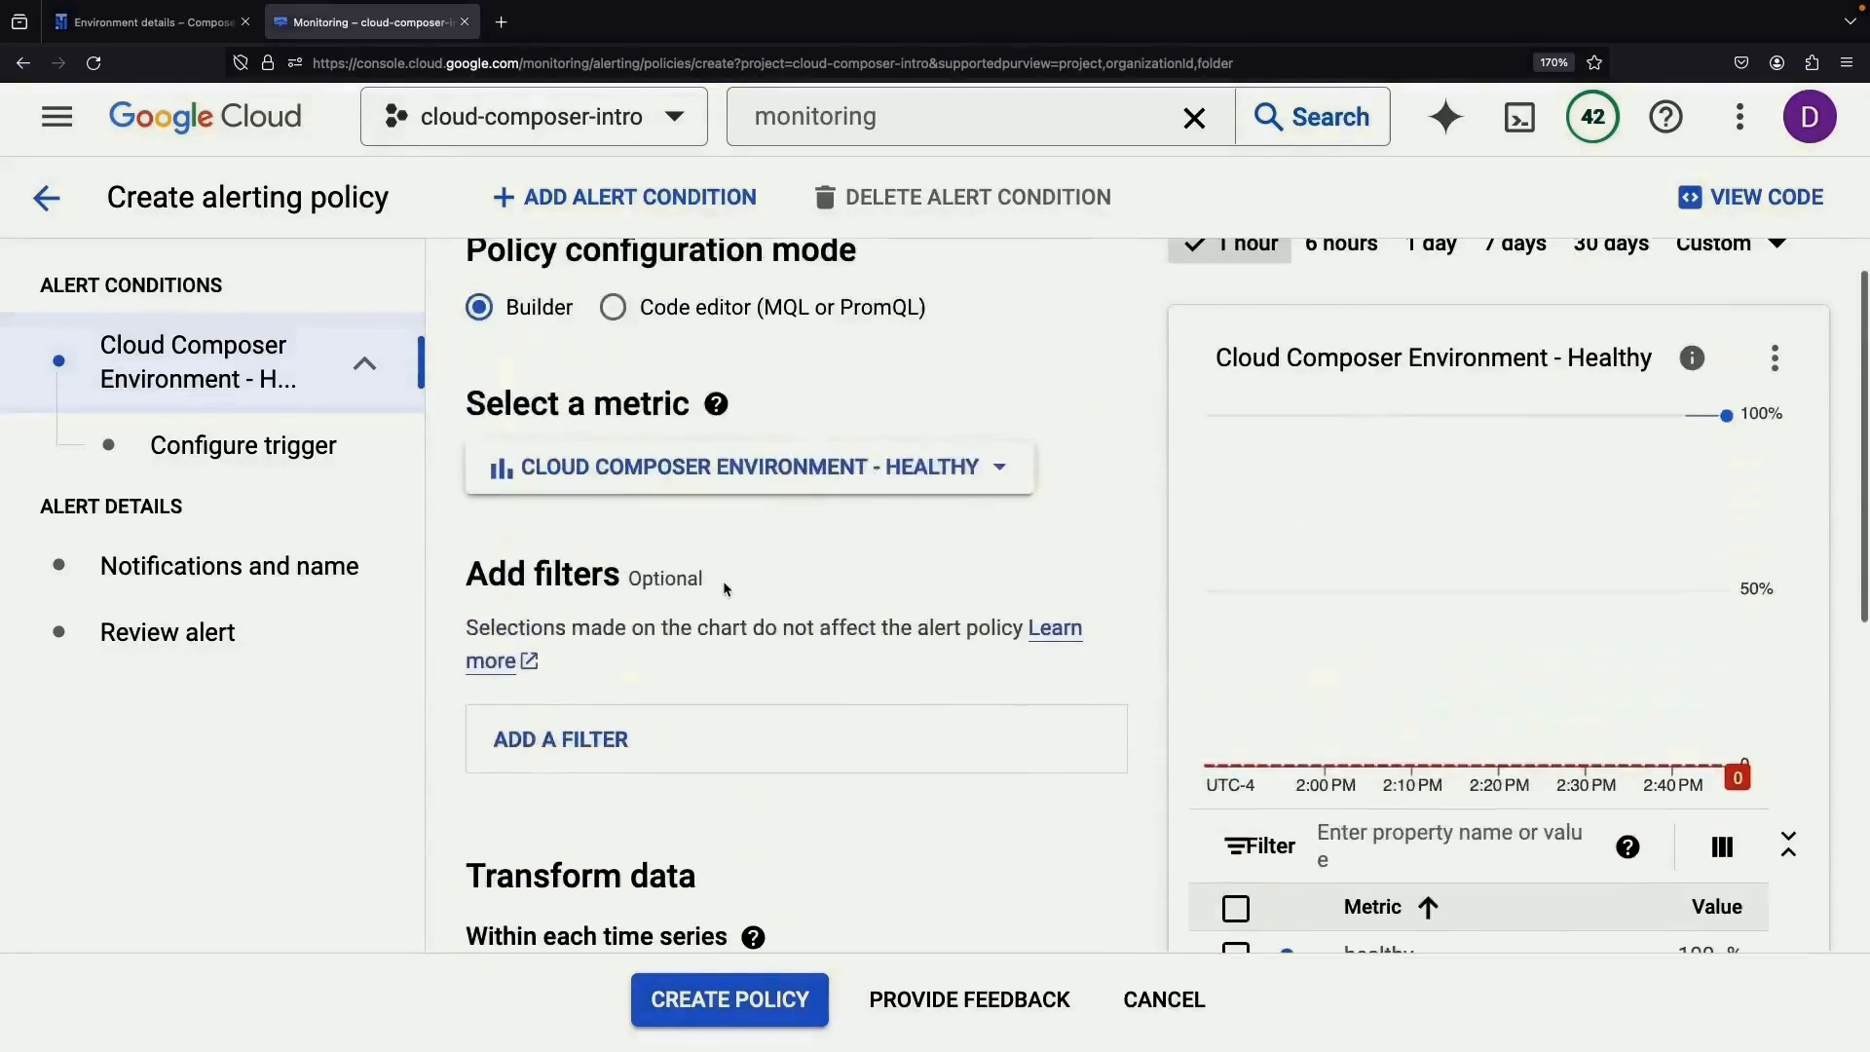
{"action": "scroll", "coordinate": [723, 581], "scroll_direction": "down", "scroll_amount": 5}
{"action": "scroll", "coordinate": [721, 584], "scroll_direction": "down", "scroll_amount": 1}
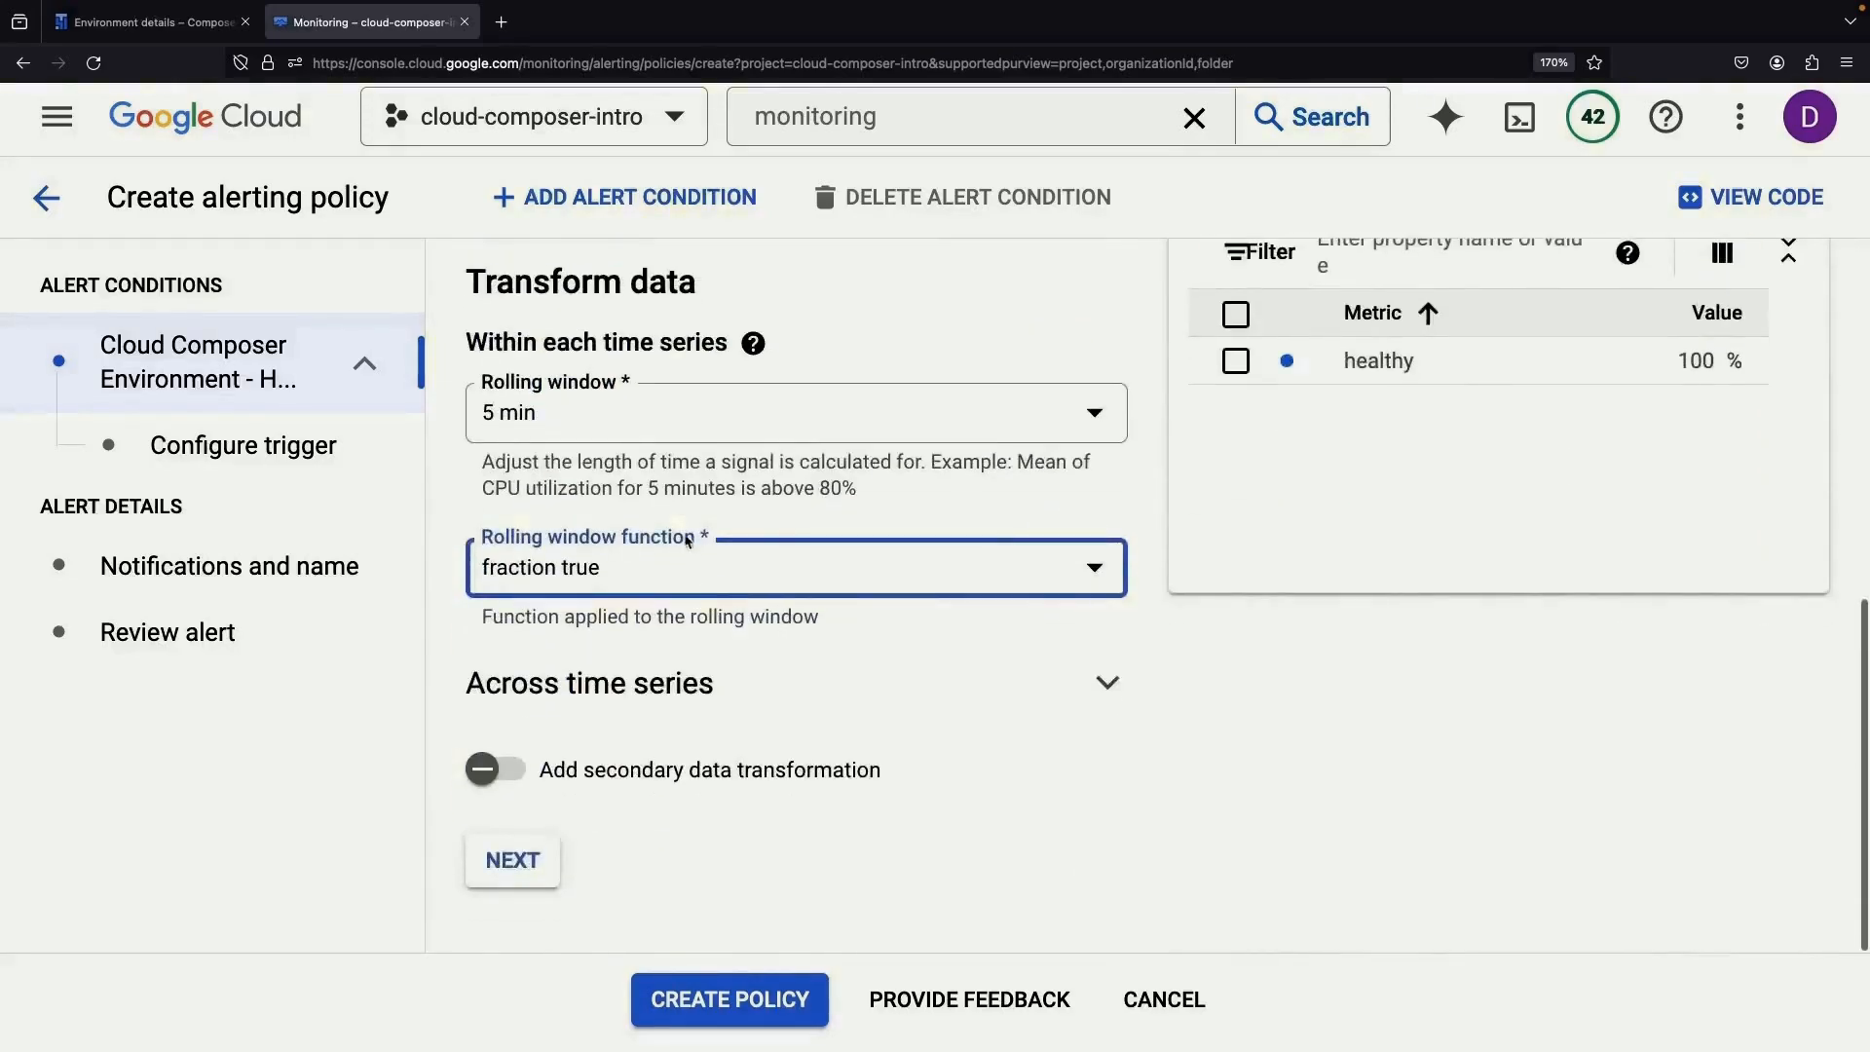
- Check the rolling window choices and set the alert condition's rolling window function to count
{"action": "left_click", "coordinate": [662, 411]}
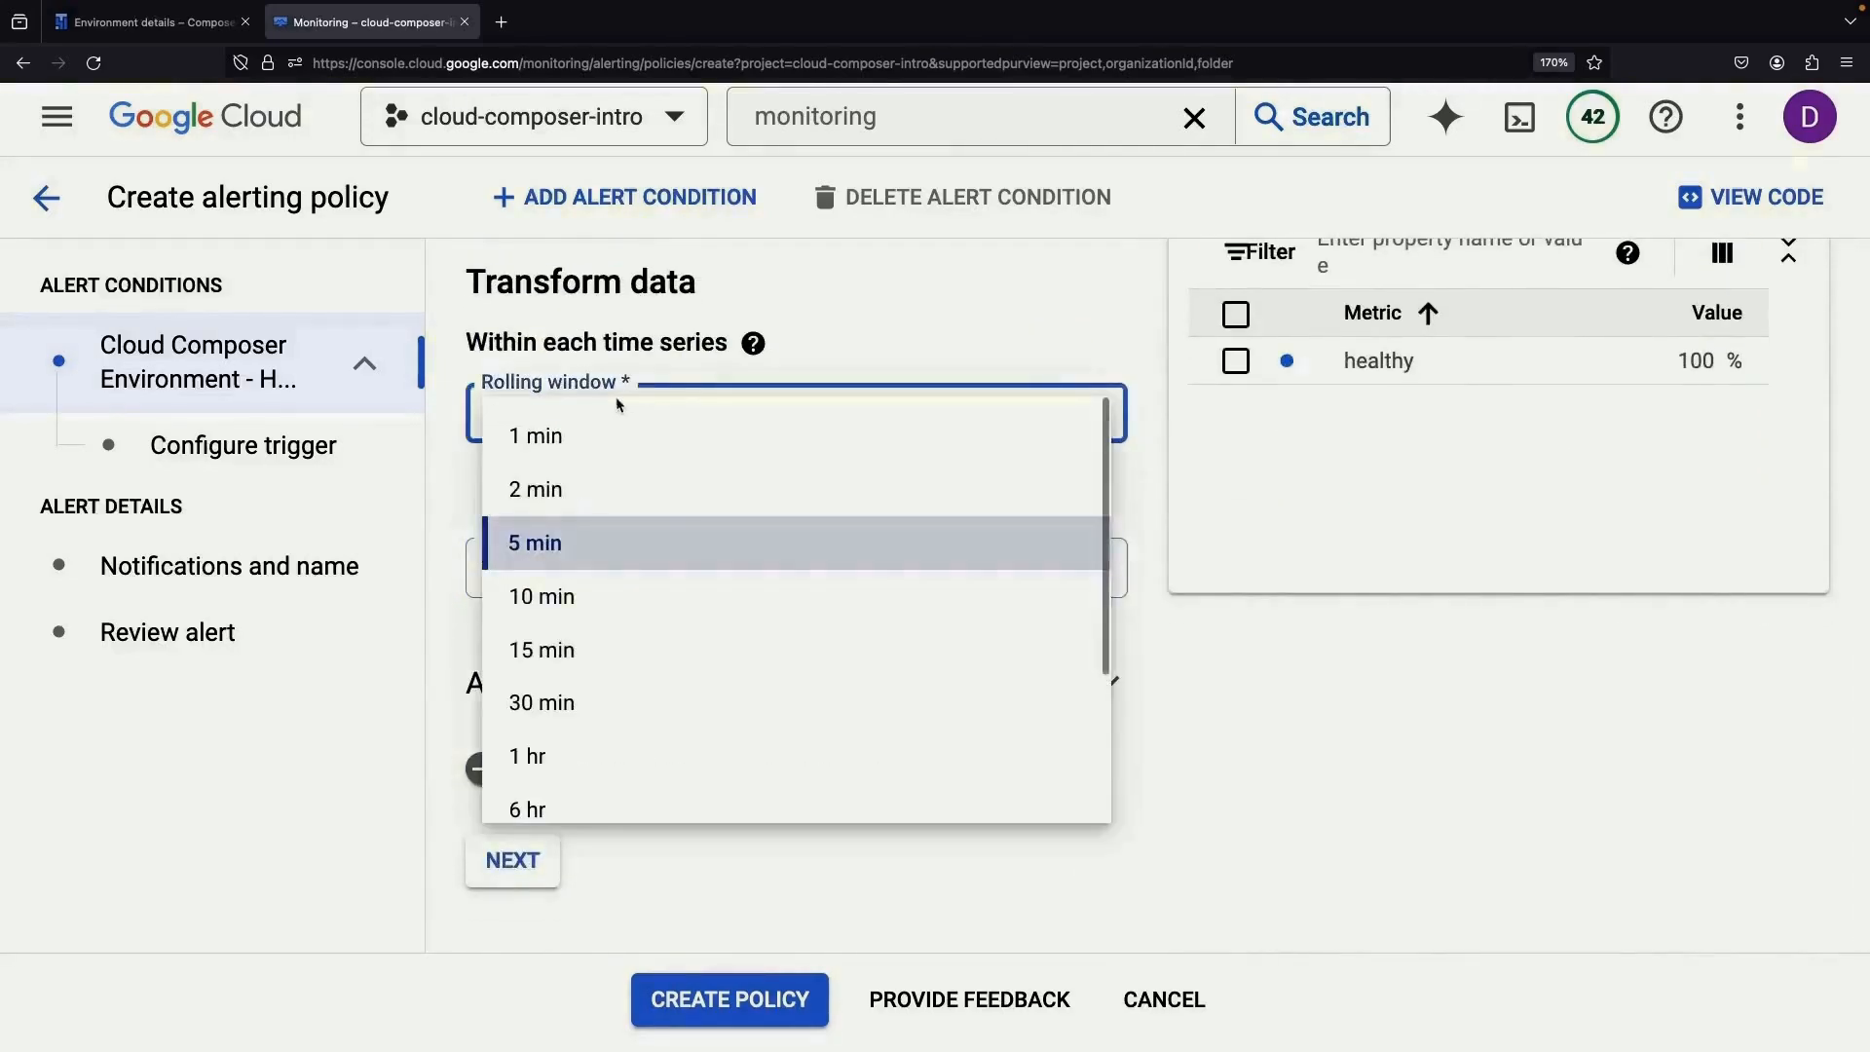
{"action": "left_click", "coordinate": [1233, 719]}
{"action": "left_click", "coordinate": [892, 586]}
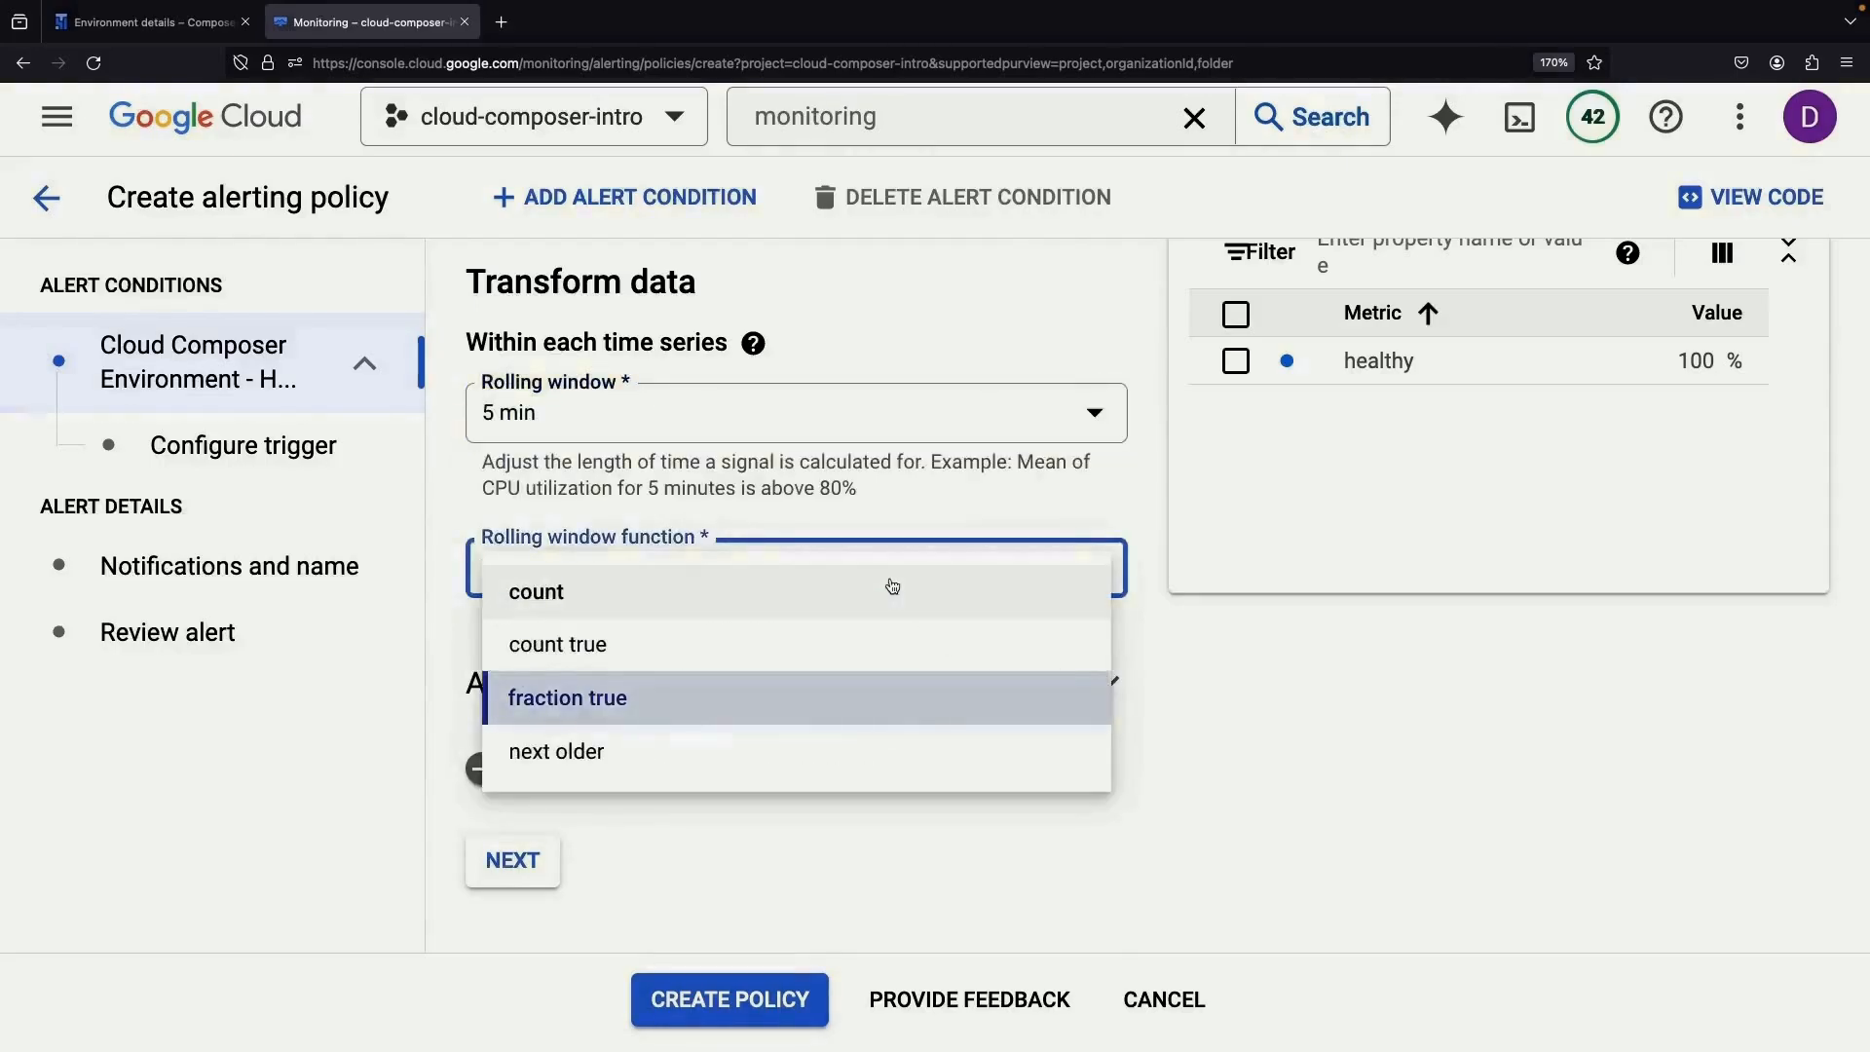
{"action": "left_click", "coordinate": [1243, 689]}
{"action": "left_click", "coordinate": [692, 570]}
{"action": "left_click", "coordinate": [690, 584]}
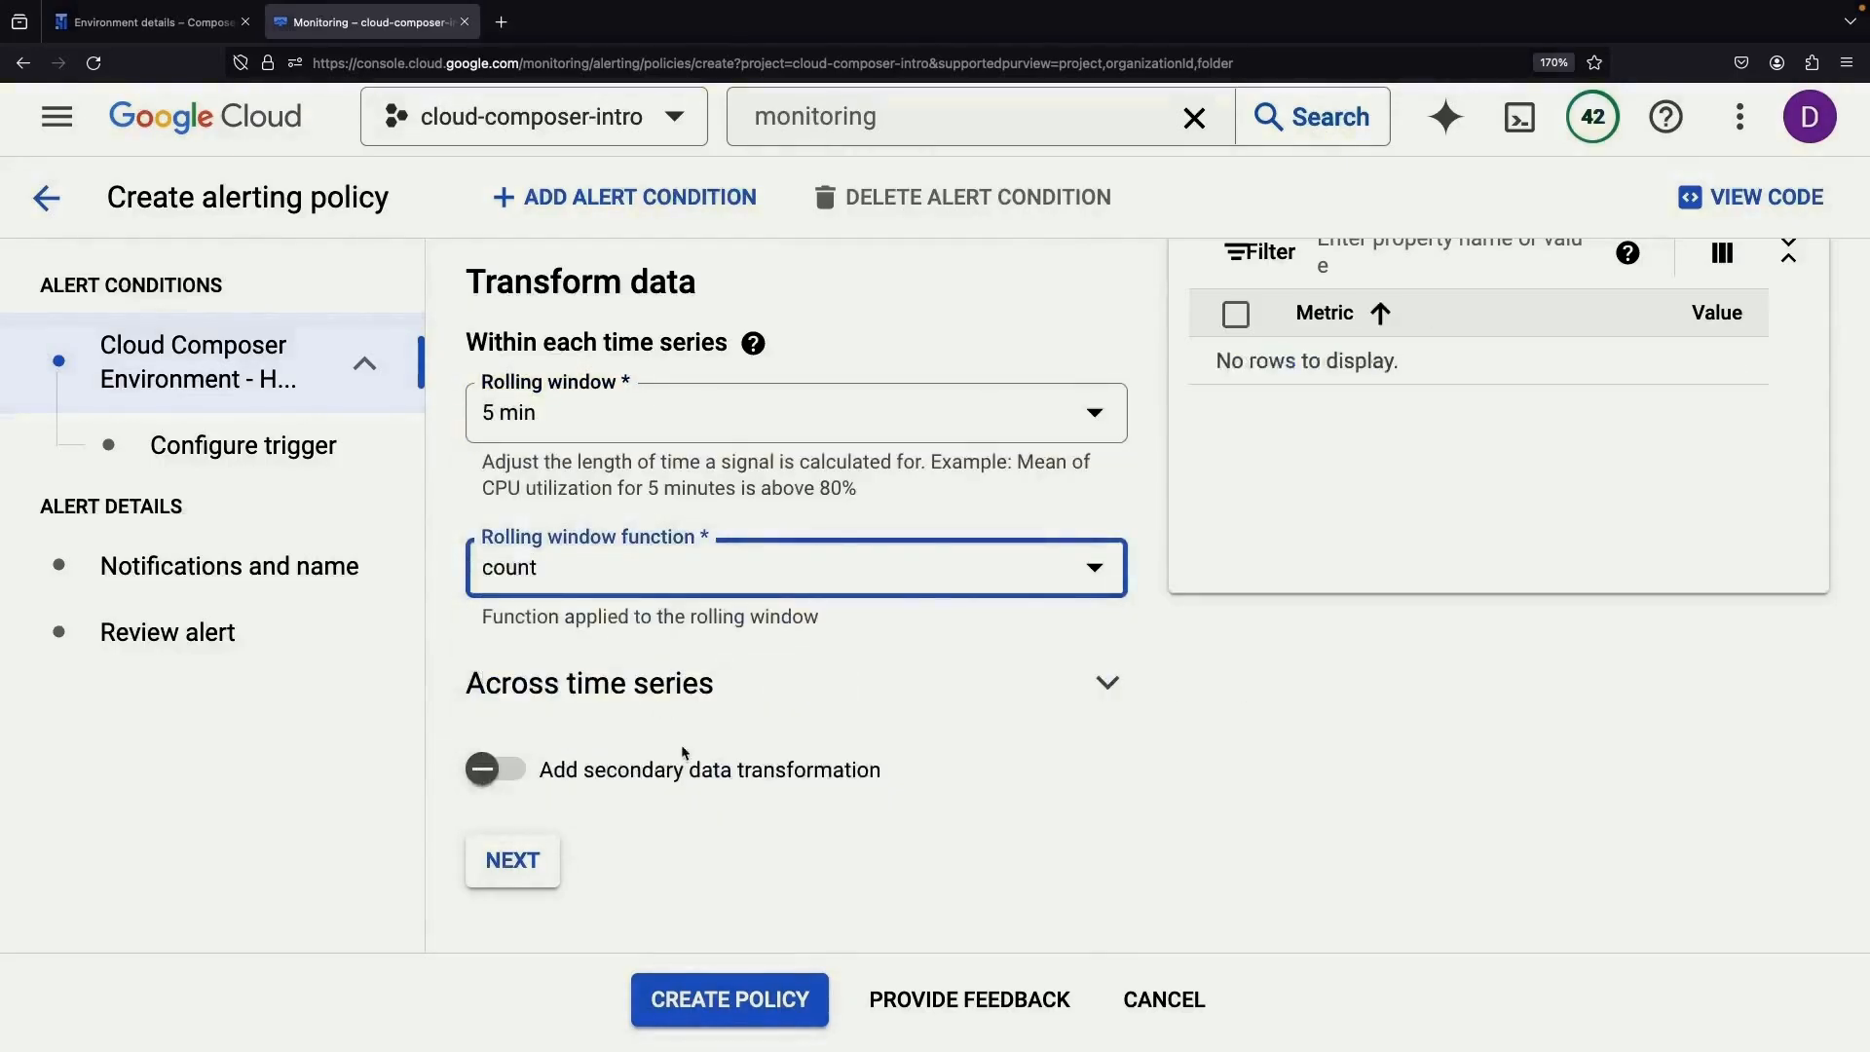
- Examine the available rolling window lengths and functions, keeping 5 min and count selected
{"action": "scroll", "coordinate": [1056, 647], "scroll_direction": "up", "scroll_amount": 3}
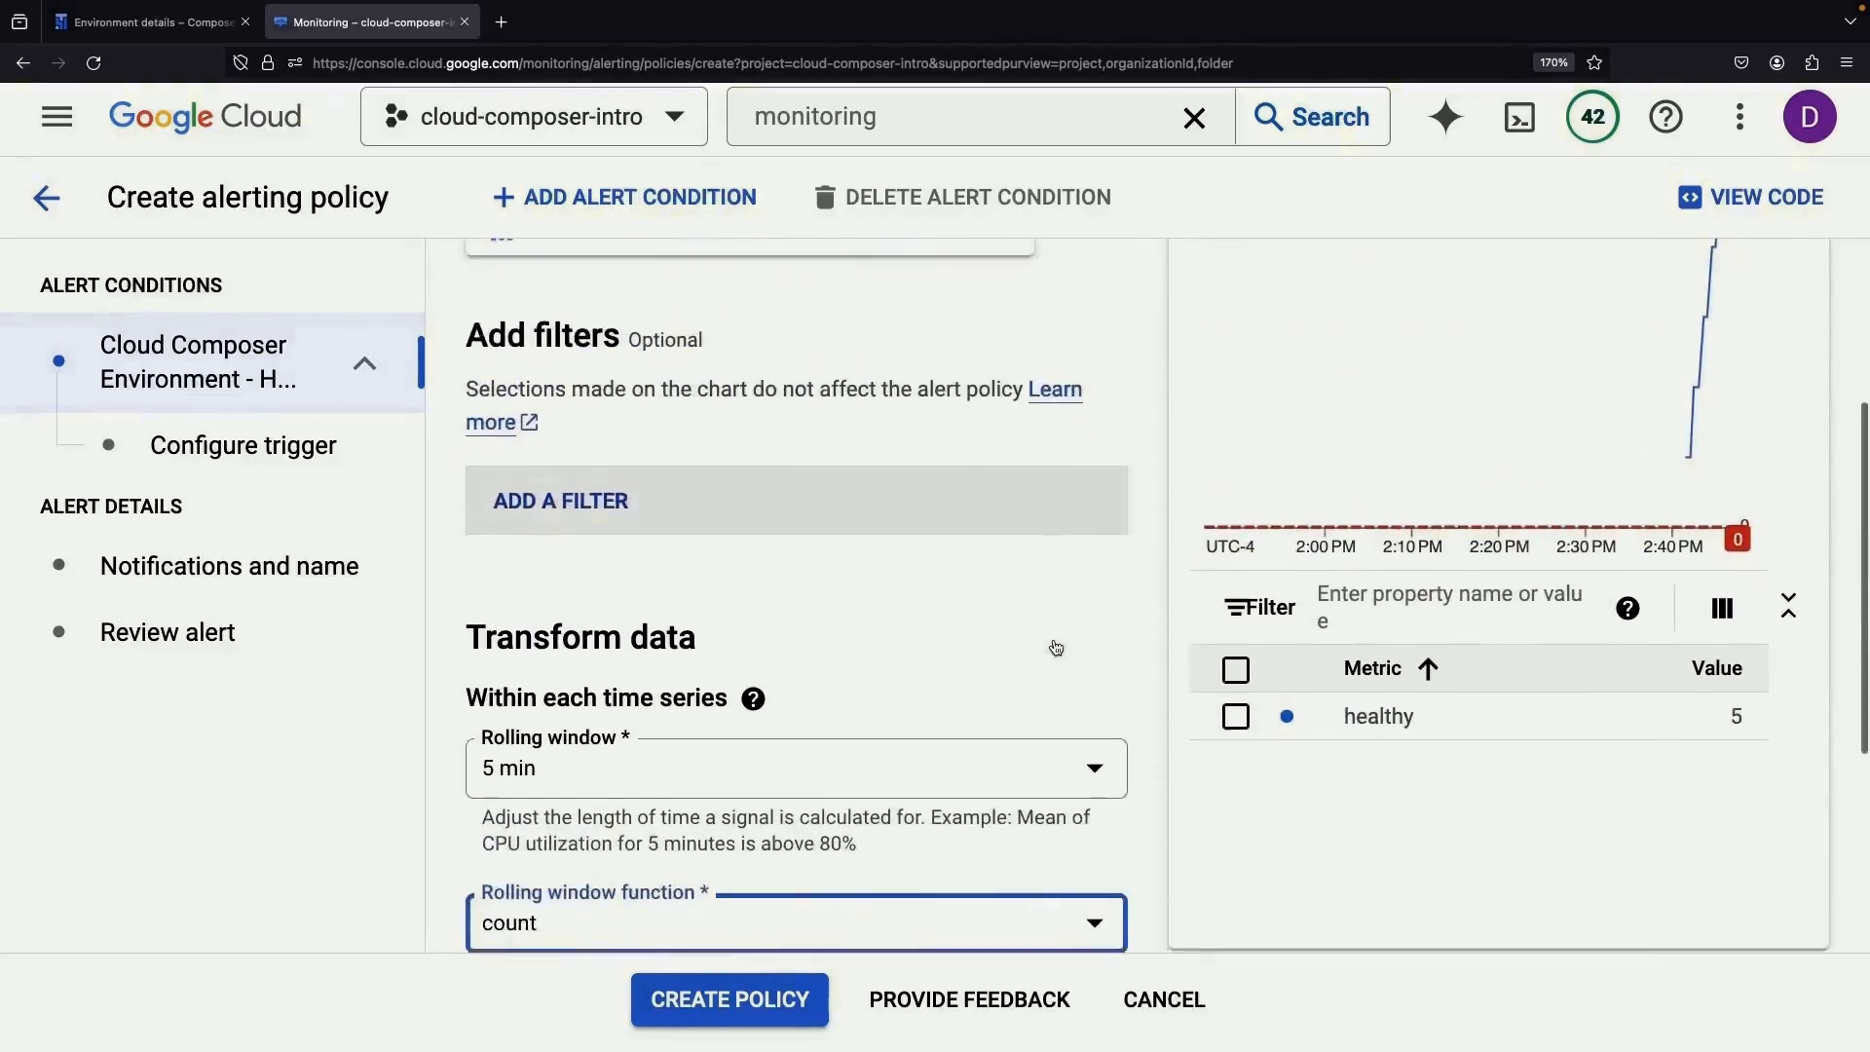
{"action": "scroll", "coordinate": [1056, 647], "scroll_direction": "down", "scroll_amount": 1}
{"action": "left_click", "coordinate": [967, 721]}
{"action": "left_click", "coordinate": [921, 833]}
{"action": "left_click", "coordinate": [896, 853]}
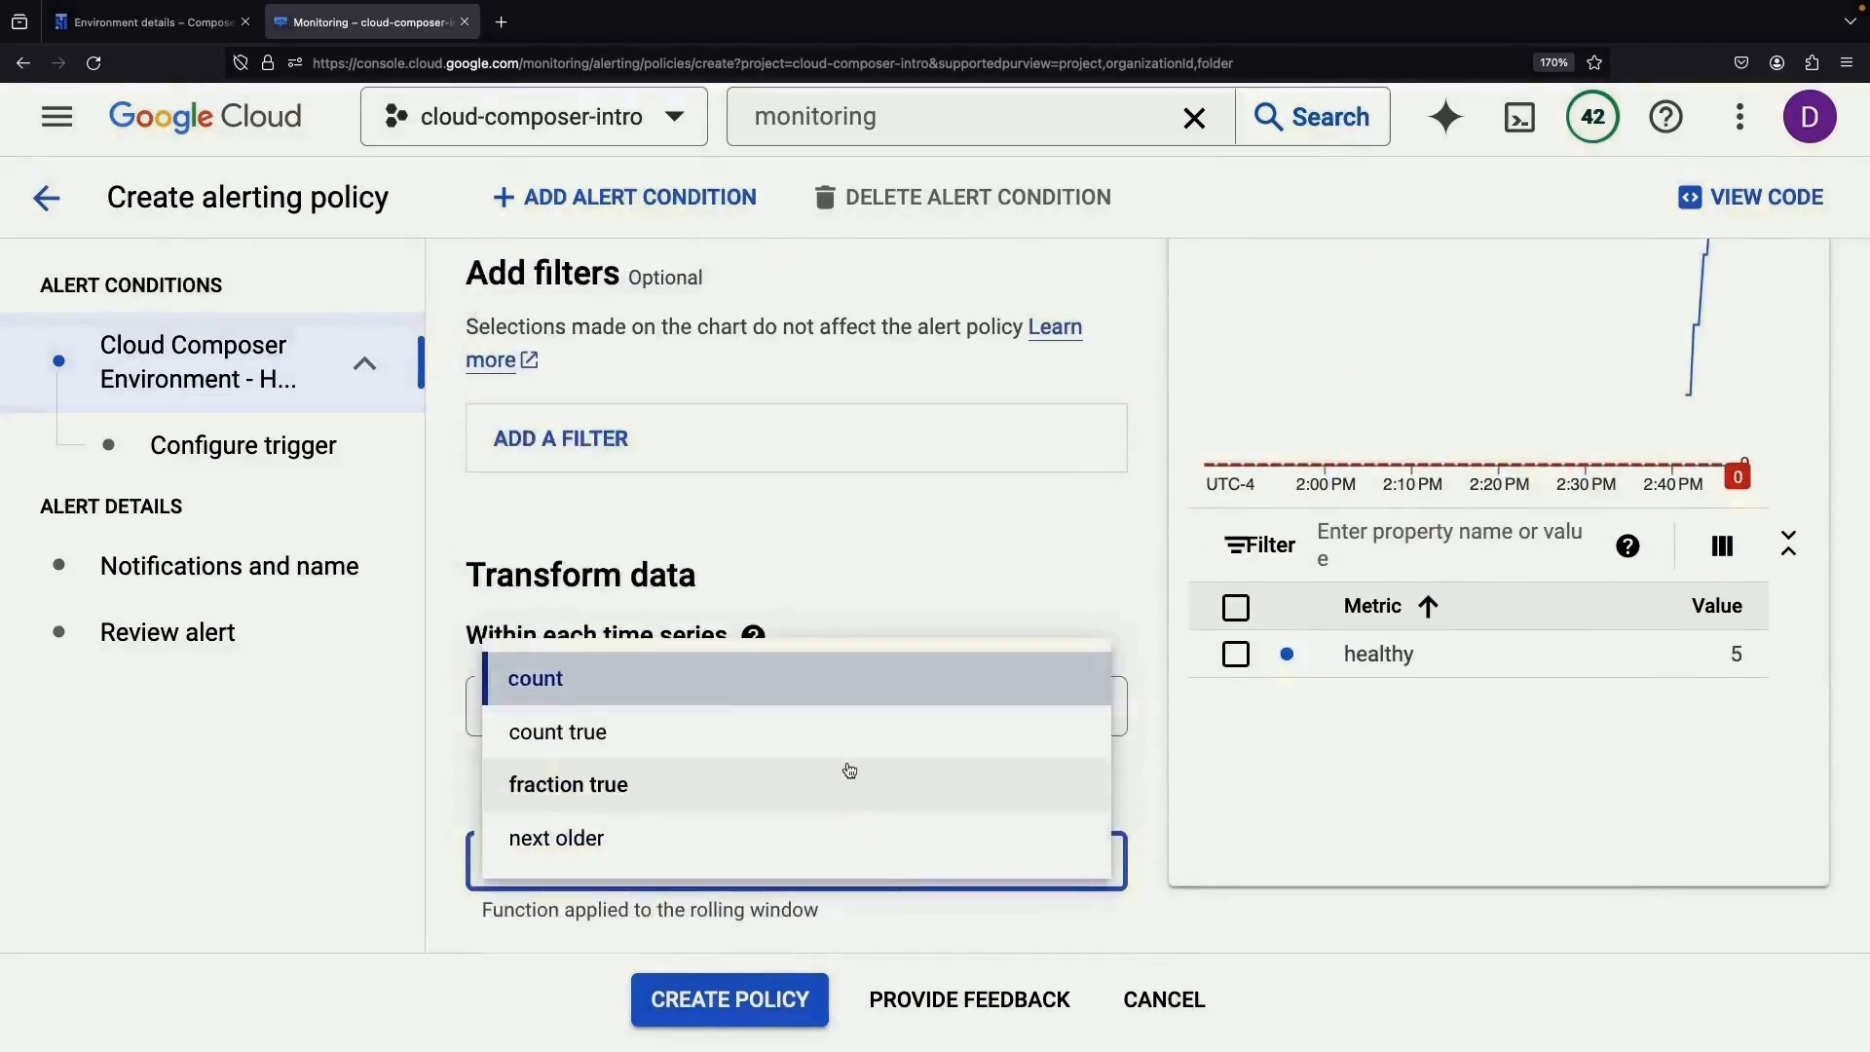
{"action": "left_click", "coordinate": [847, 678]}
{"action": "scroll", "coordinate": [873, 570], "scroll_direction": "down", "scroll_amount": 2}
{"action": "left_click", "coordinate": [867, 537]}
{"action": "left_click", "coordinate": [873, 645]}
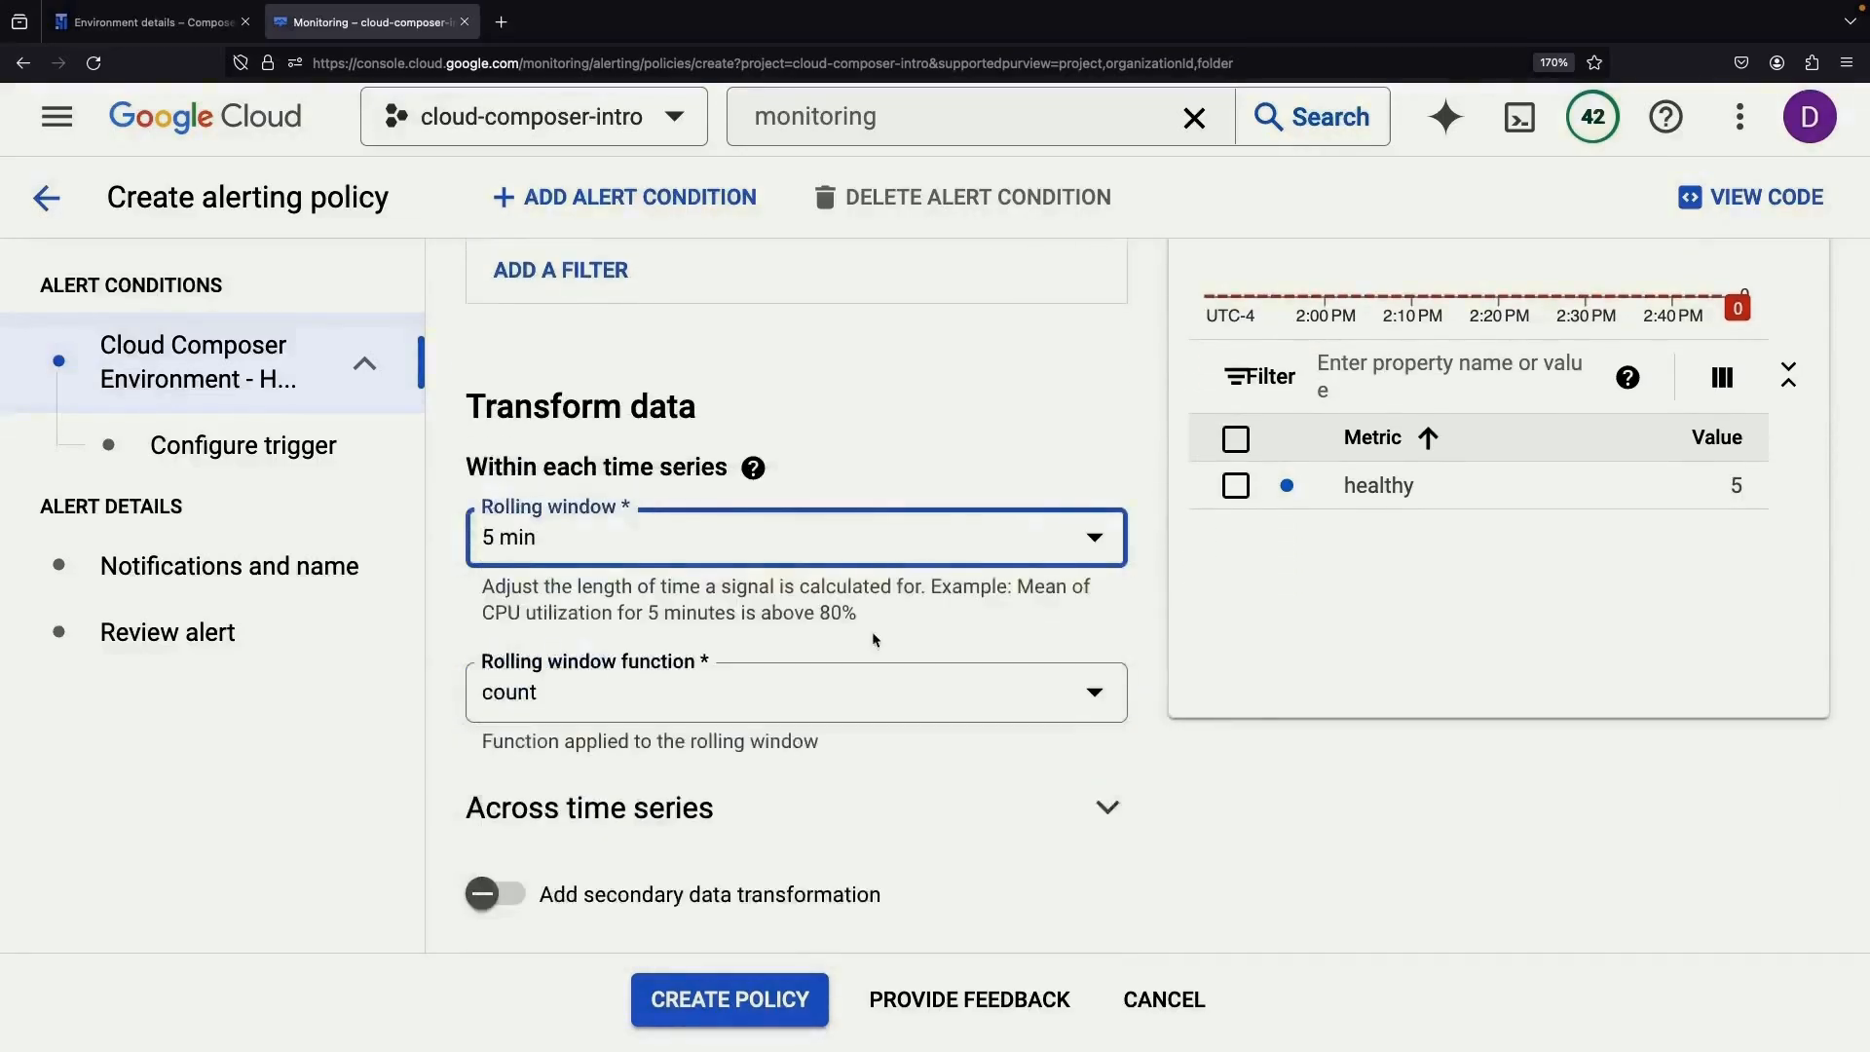
- Try count true as the rolling window function and switch back to count
{"action": "scroll", "coordinate": [873, 632], "scroll_direction": "down", "scroll_amount": 1}
{"action": "left_click", "coordinate": [849, 598]}
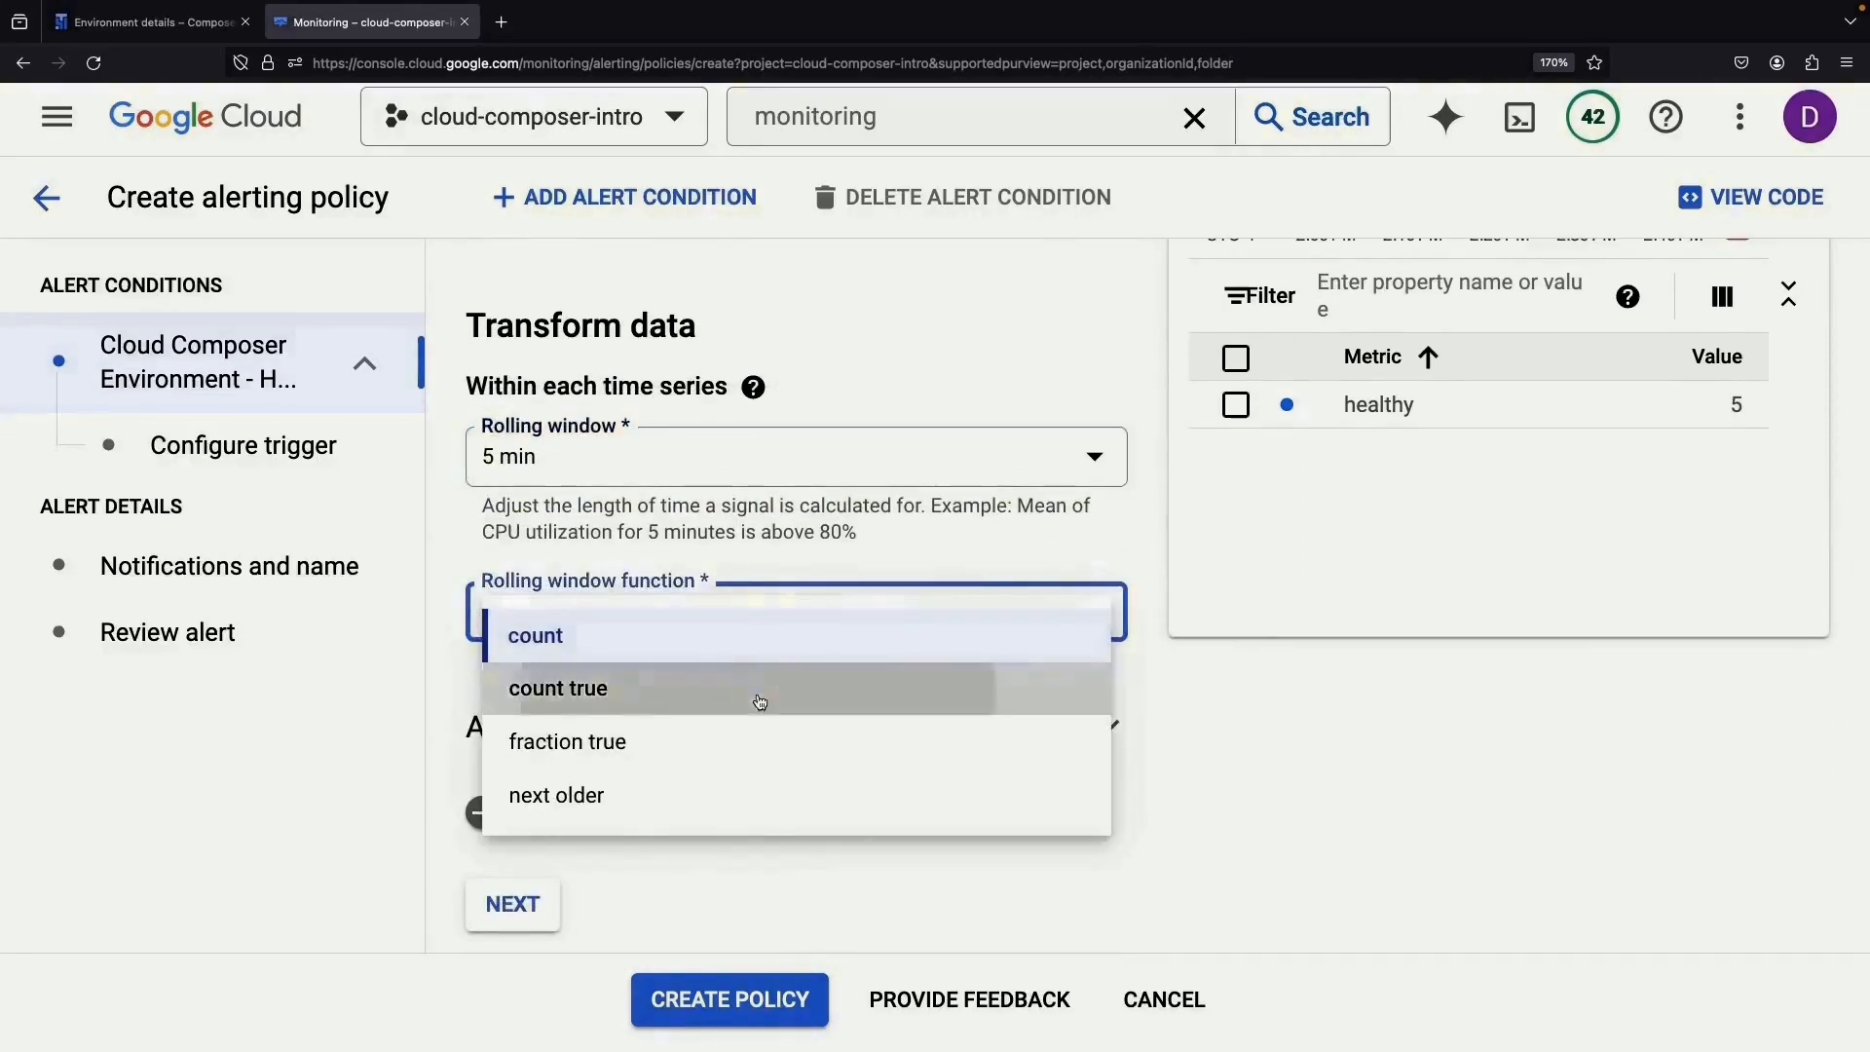
{"action": "left_click", "coordinate": [760, 701]}
{"action": "left_click", "coordinate": [814, 626]}
{"action": "left_click", "coordinate": [814, 634]}
- Add a filter to the alert condition where environment_name equals demonstration
{"action": "scroll", "coordinate": [797, 477], "scroll_direction": "up", "scroll_amount": 2}
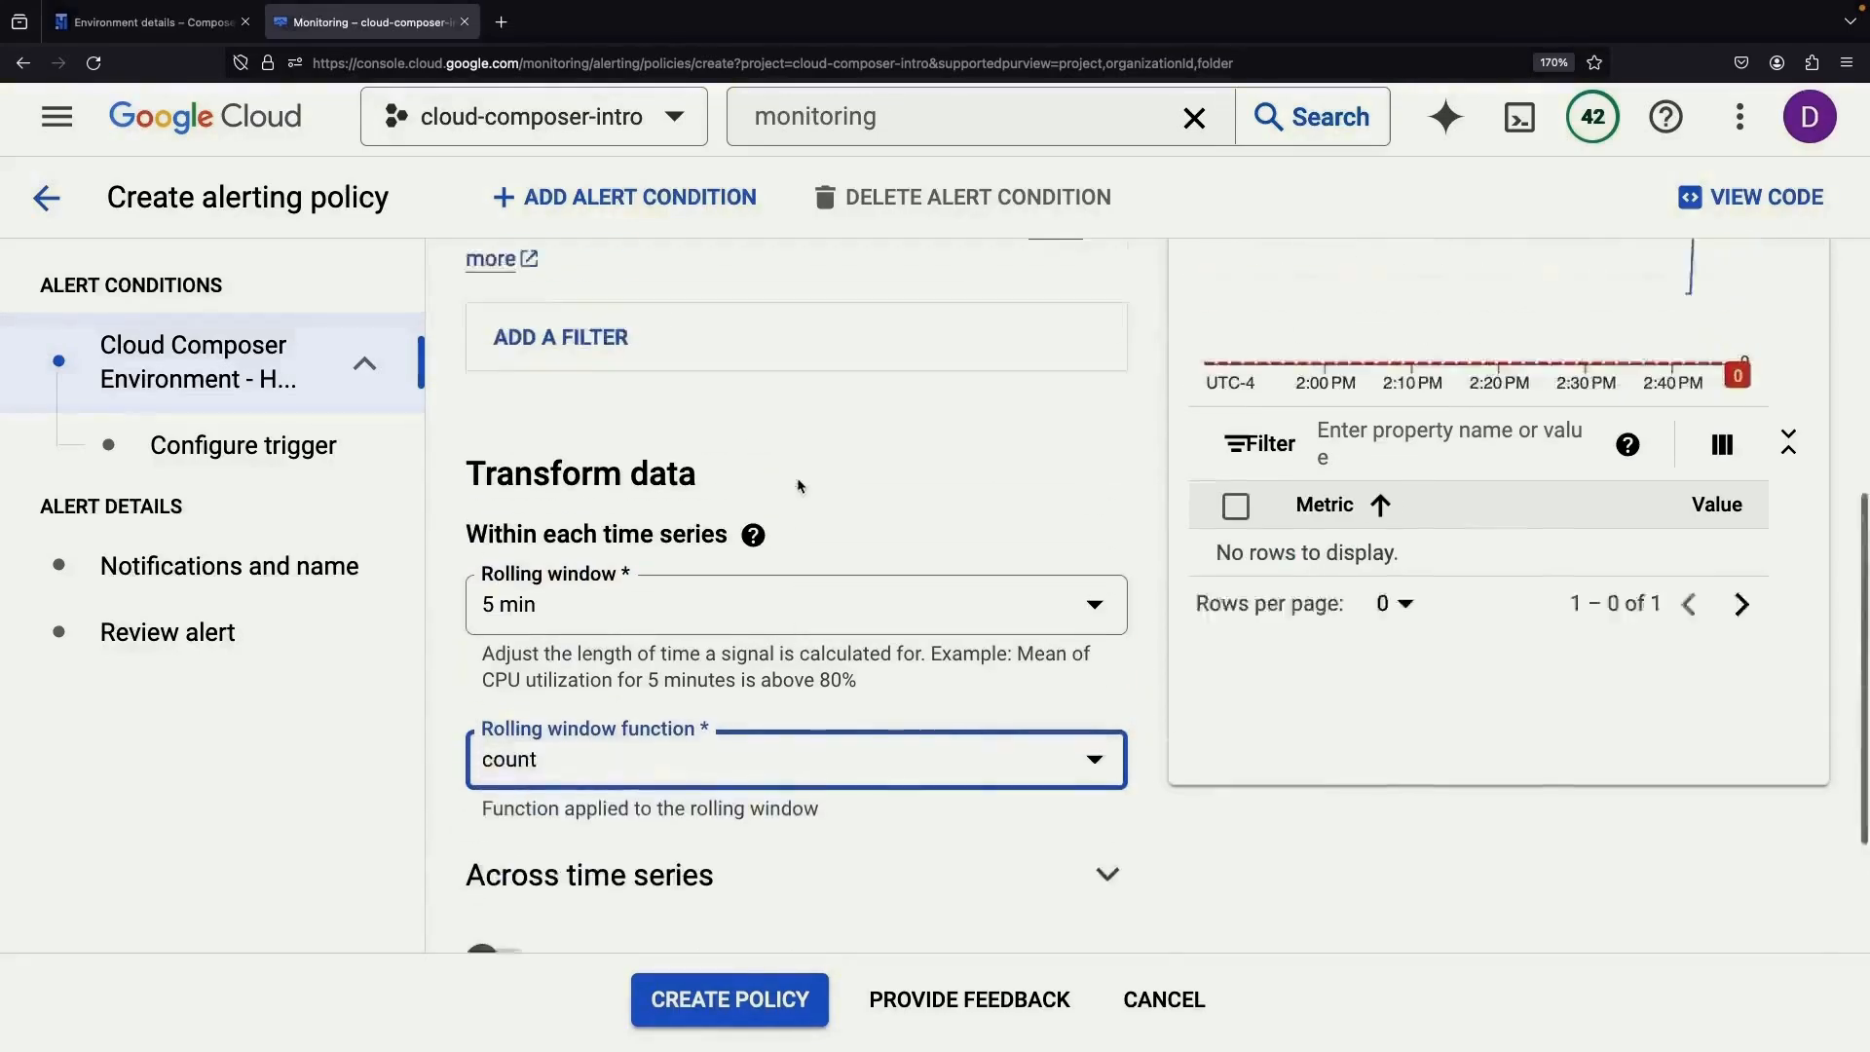
{"action": "scroll", "coordinate": [797, 484], "scroll_direction": "up", "scroll_amount": 3}
{"action": "left_click", "coordinate": [615, 572]}
{"action": "scroll", "coordinate": [775, 532], "scroll_direction": "down", "scroll_amount": 1}
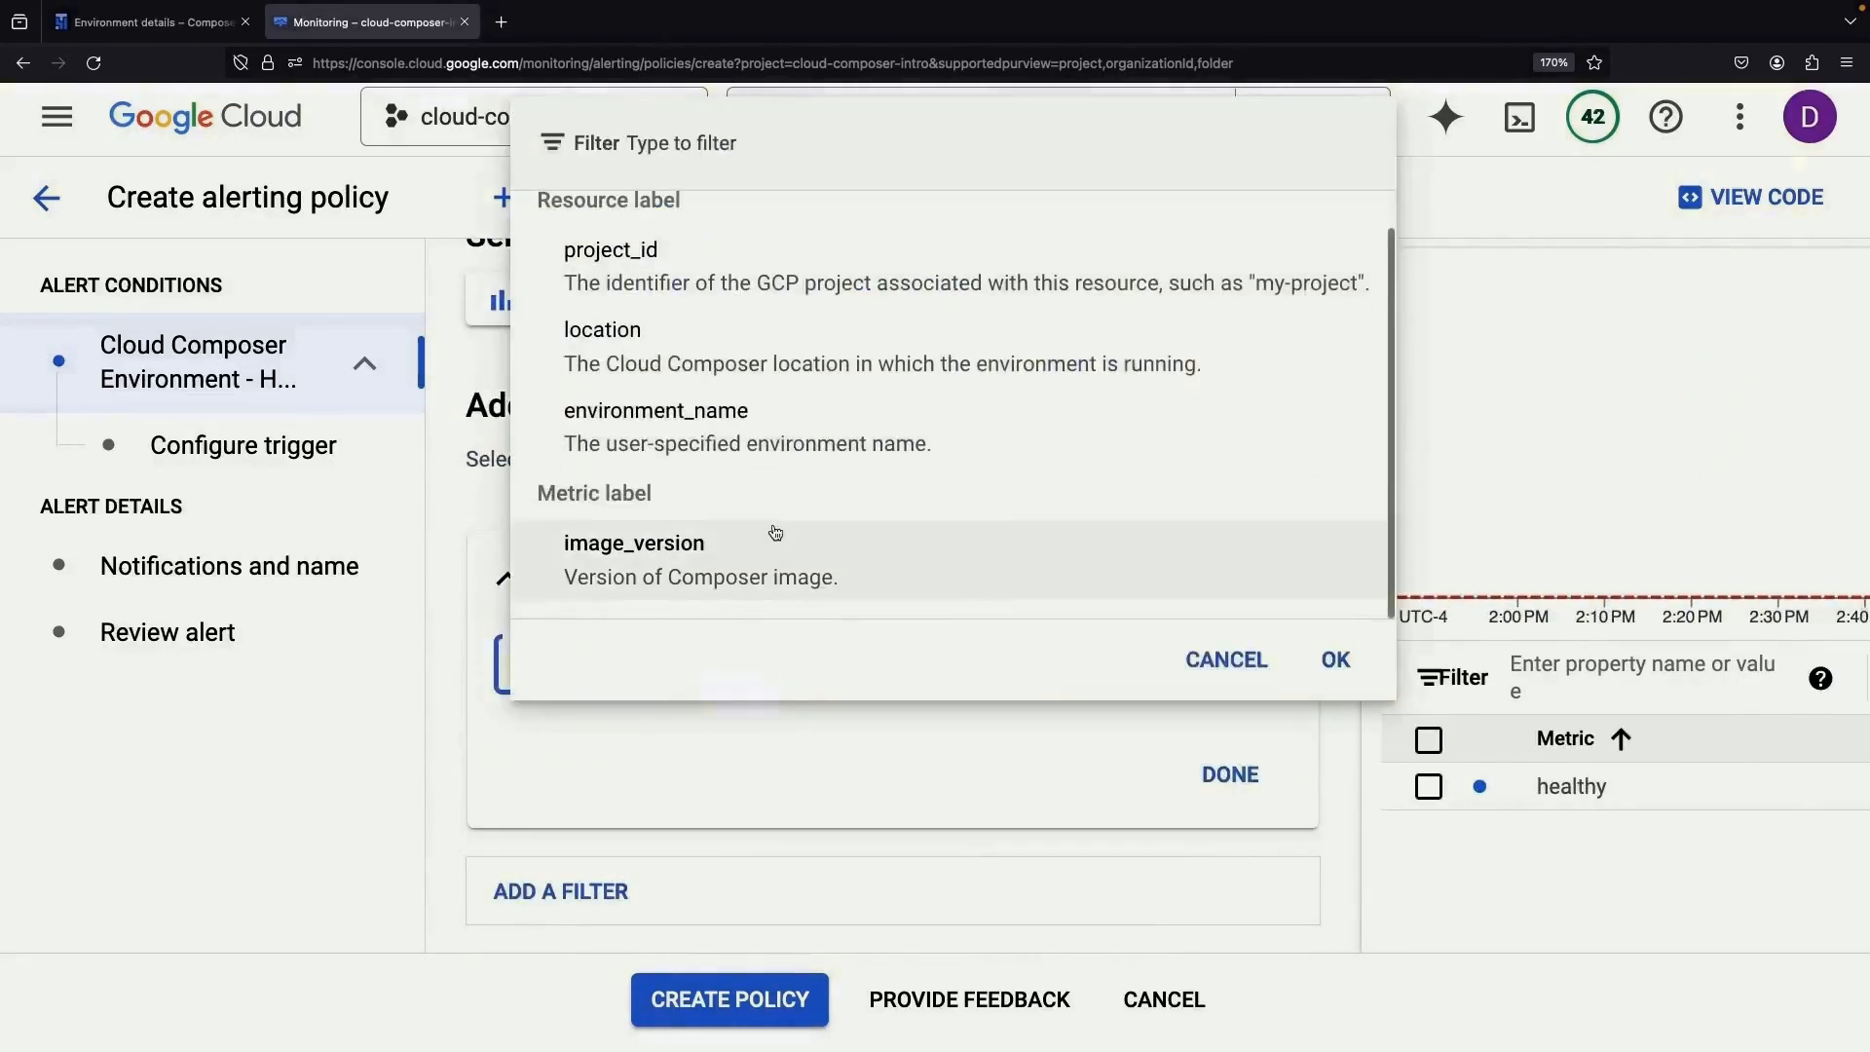
{"action": "scroll", "coordinate": [1056, 598], "scroll_direction": "up", "scroll_amount": 1}
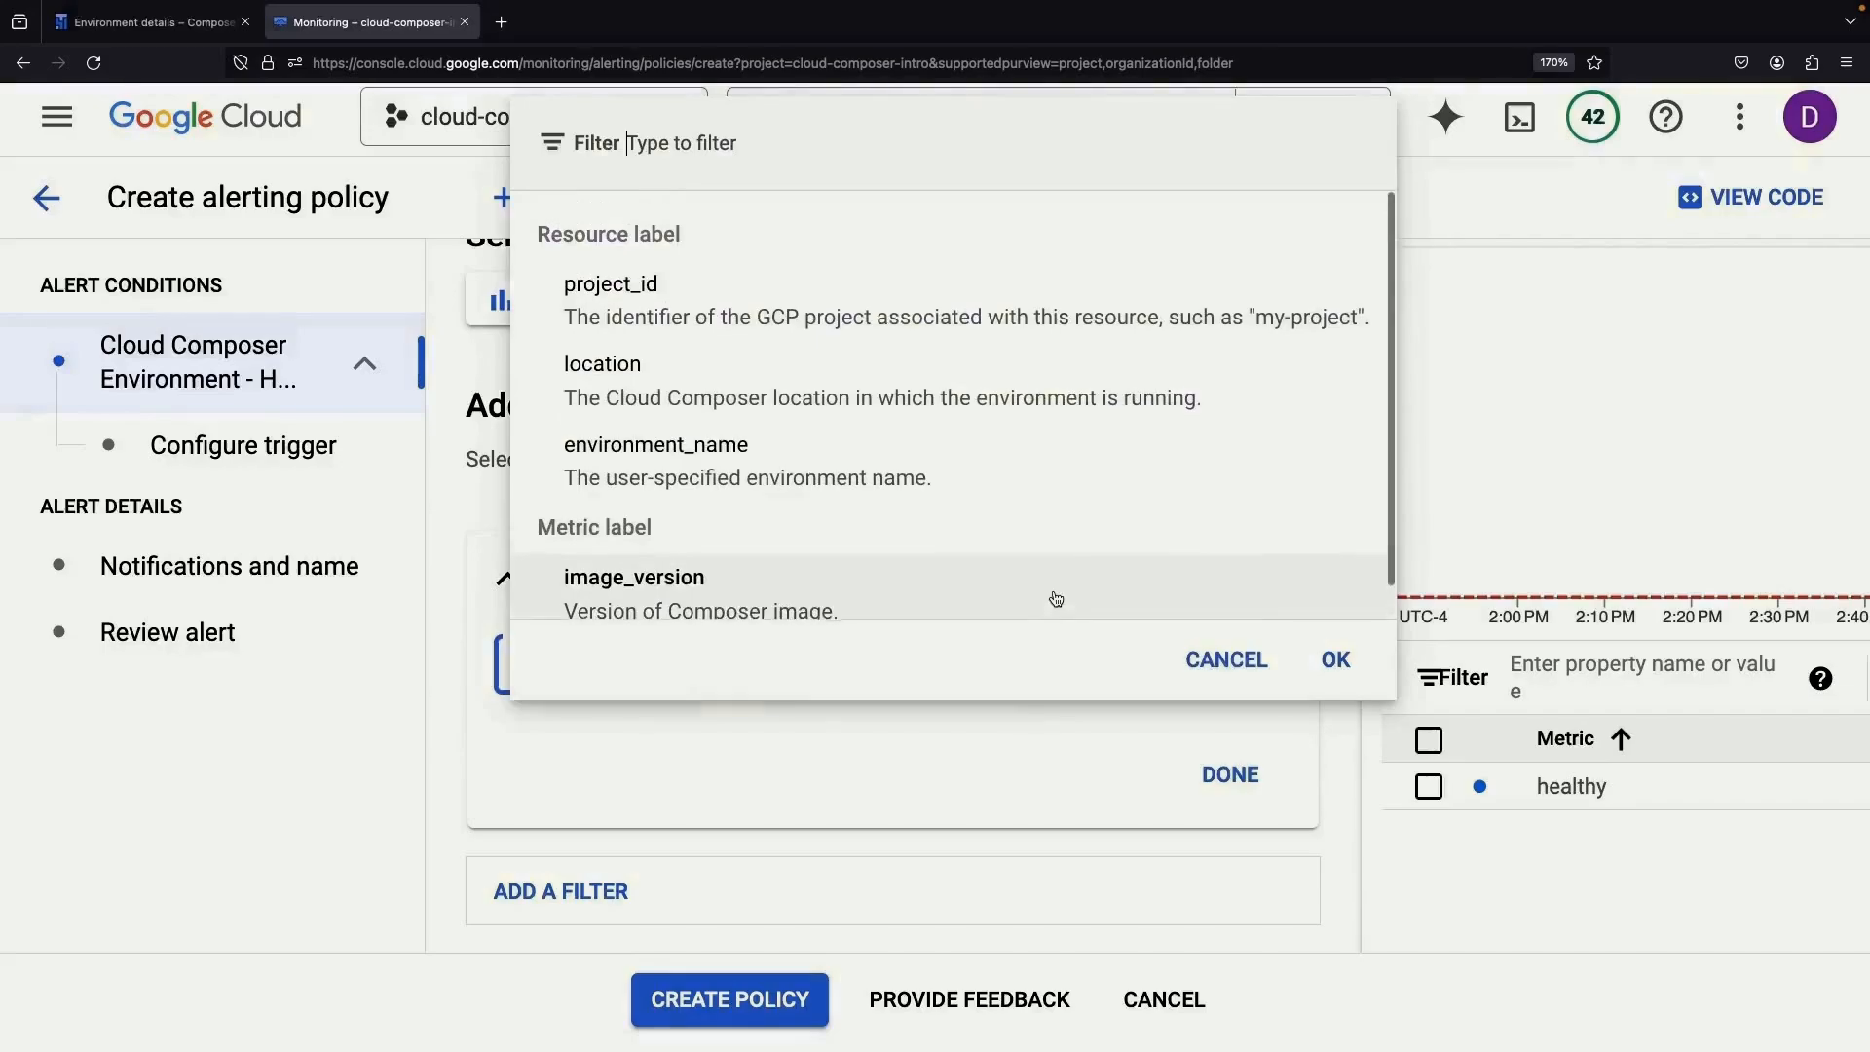
{"action": "left_click", "coordinate": [990, 487]}
{"action": "left_click", "coordinate": [1066, 664]}
{"action": "left_click", "coordinate": [1139, 325]}
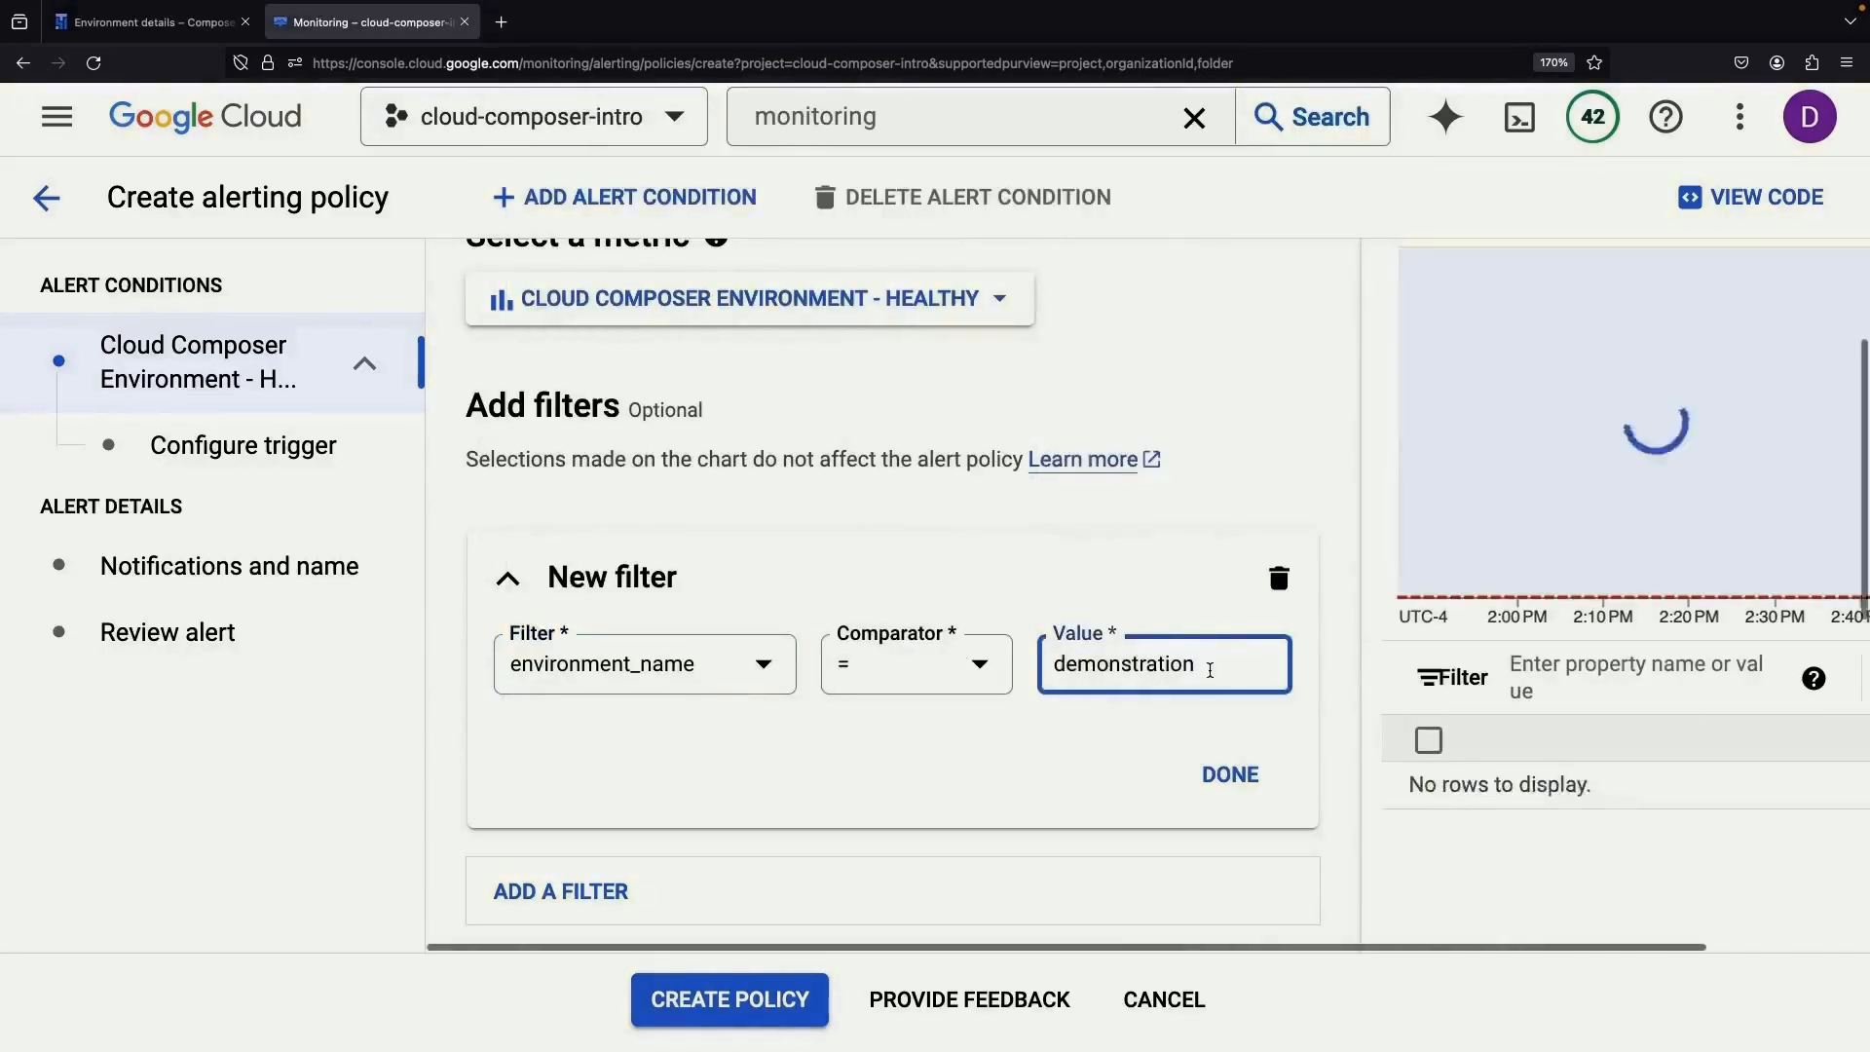
- Set the alert condition's rolling window function to next older and check the environment health preview
{"action": "scroll", "coordinate": [718, 546], "scroll_direction": "up", "scroll_amount": 1}
{"action": "scroll", "coordinate": [889, 585], "scroll_direction": "down", "scroll_amount": 6}
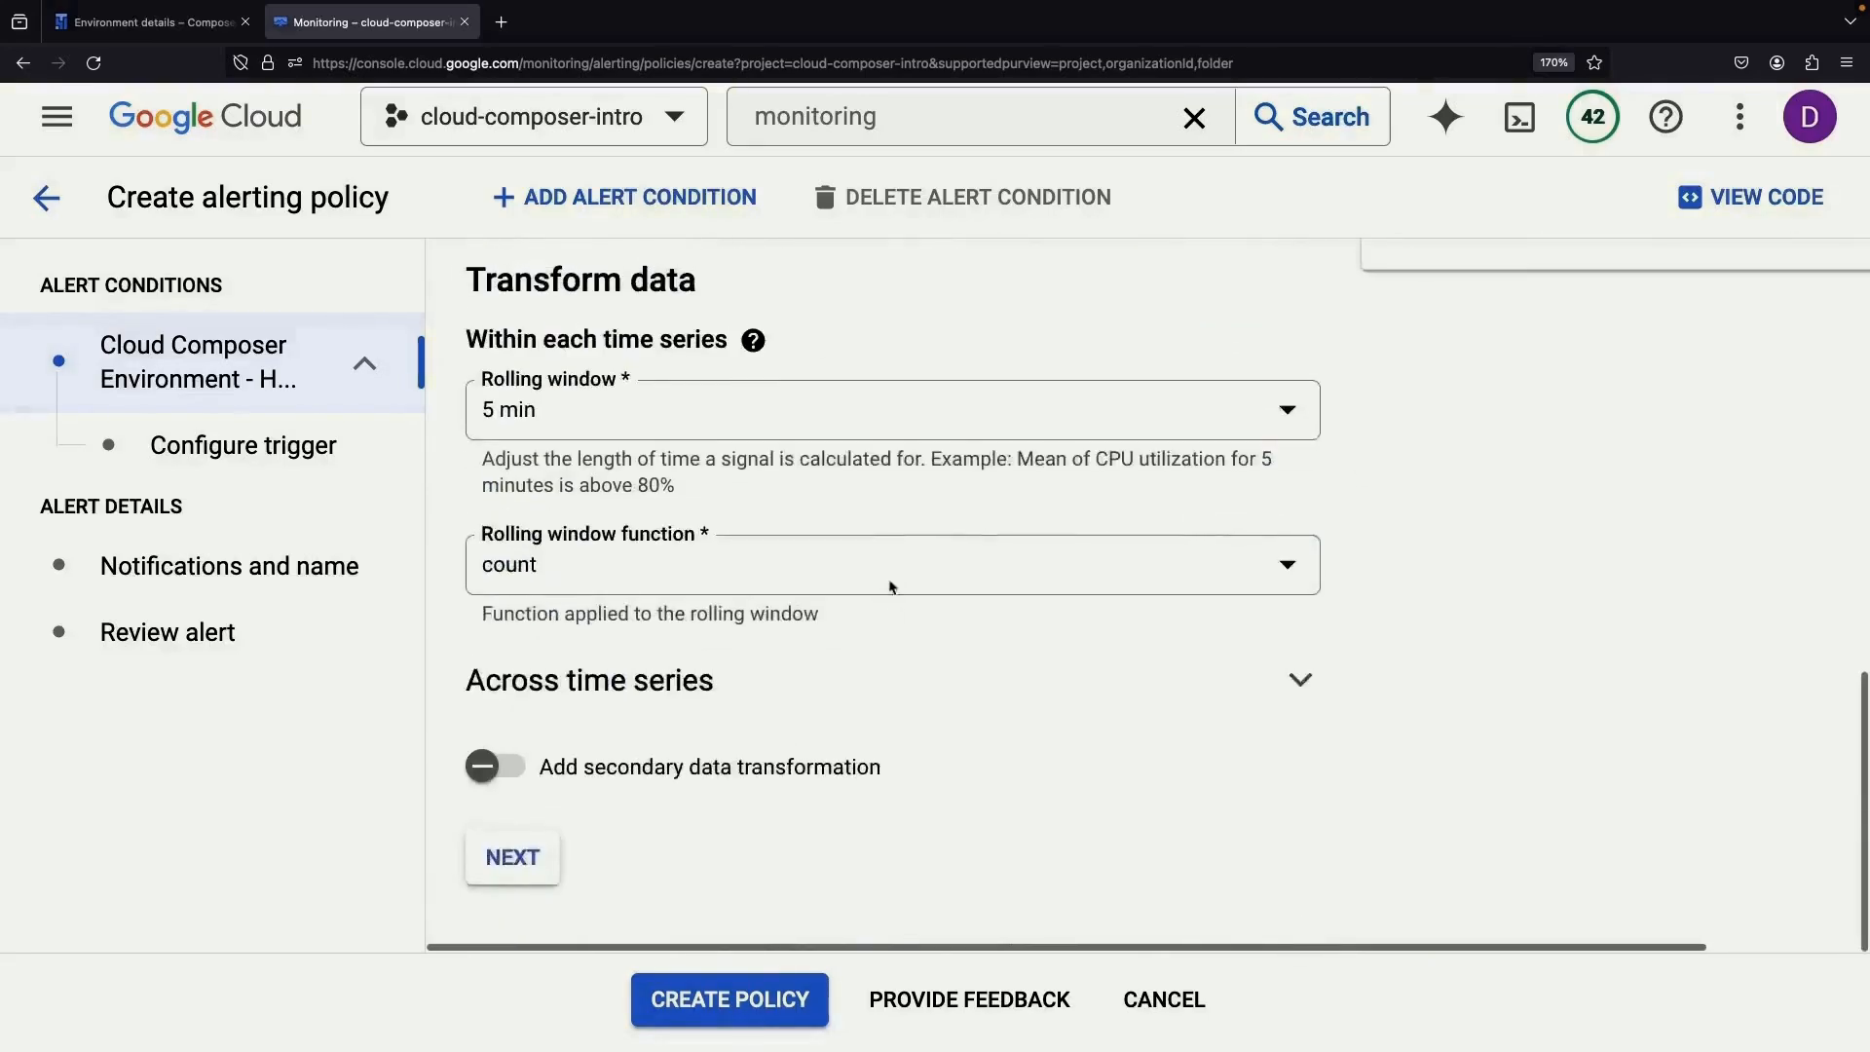
{"action": "scroll", "coordinate": [889, 585], "scroll_direction": "up", "scroll_amount": 3}
{"action": "left_click", "coordinate": [732, 880]}
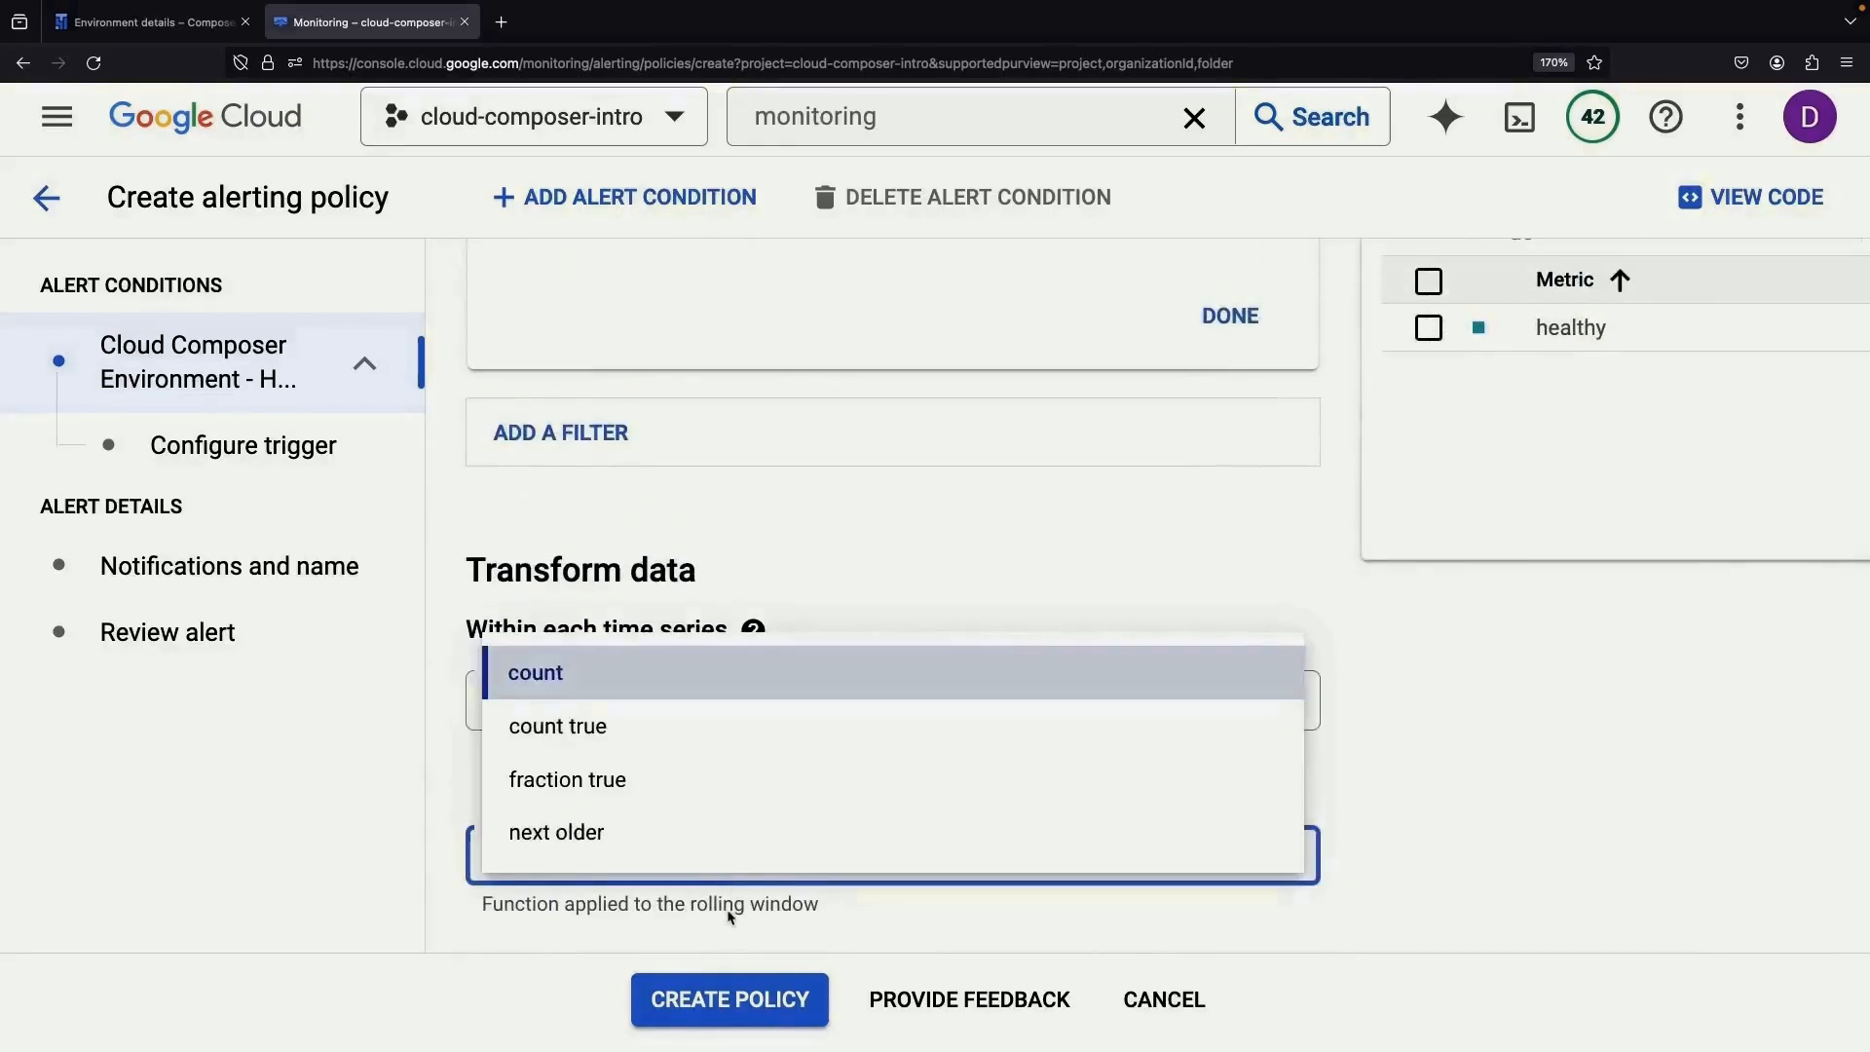
{"action": "left_click", "coordinate": [718, 843]}
{"action": "scroll", "coordinate": [1278, 765], "scroll_direction": "up", "scroll_amount": 4}
{"action": "scroll", "coordinate": [1276, 759], "scroll_direction": "right", "scroll_amount": 2}
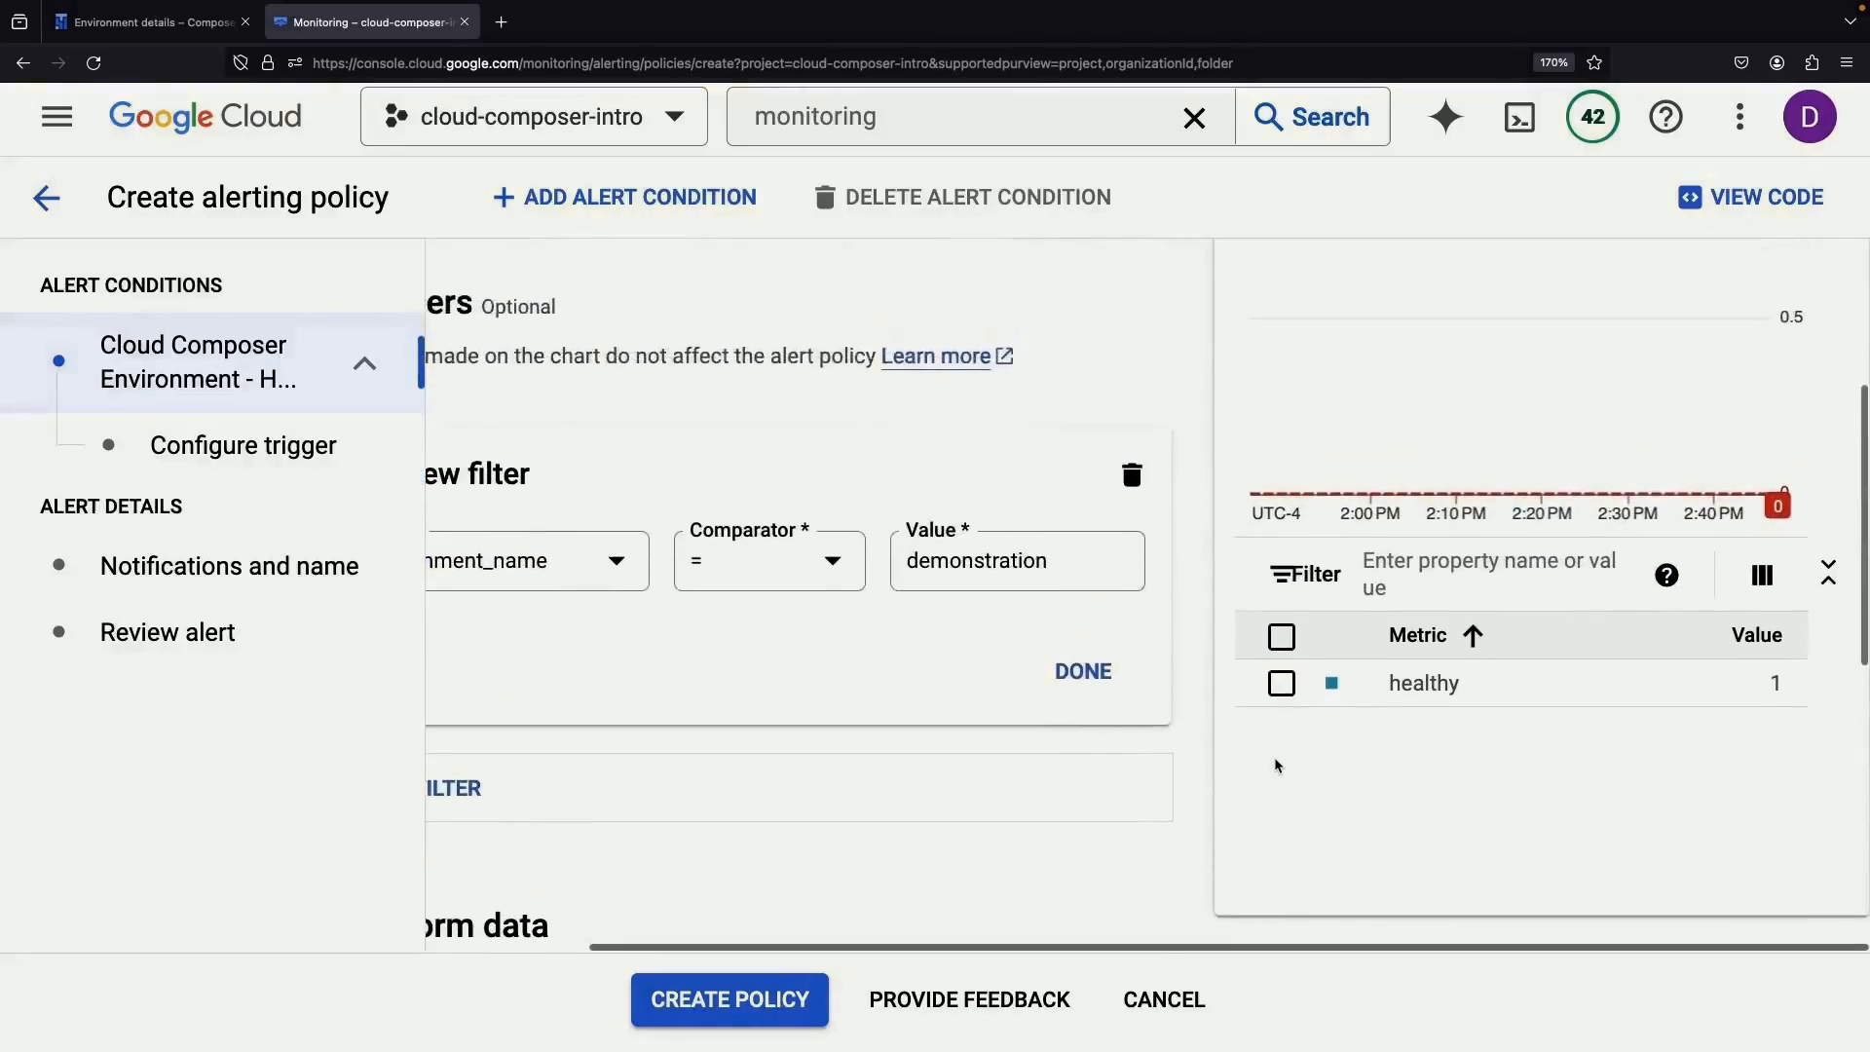
{"action": "scroll", "coordinate": [1276, 765], "scroll_direction": "up", "scroll_amount": 2}
{"action": "scroll", "coordinate": [1204, 835], "scroll_direction": "down", "scroll_amount": 5}
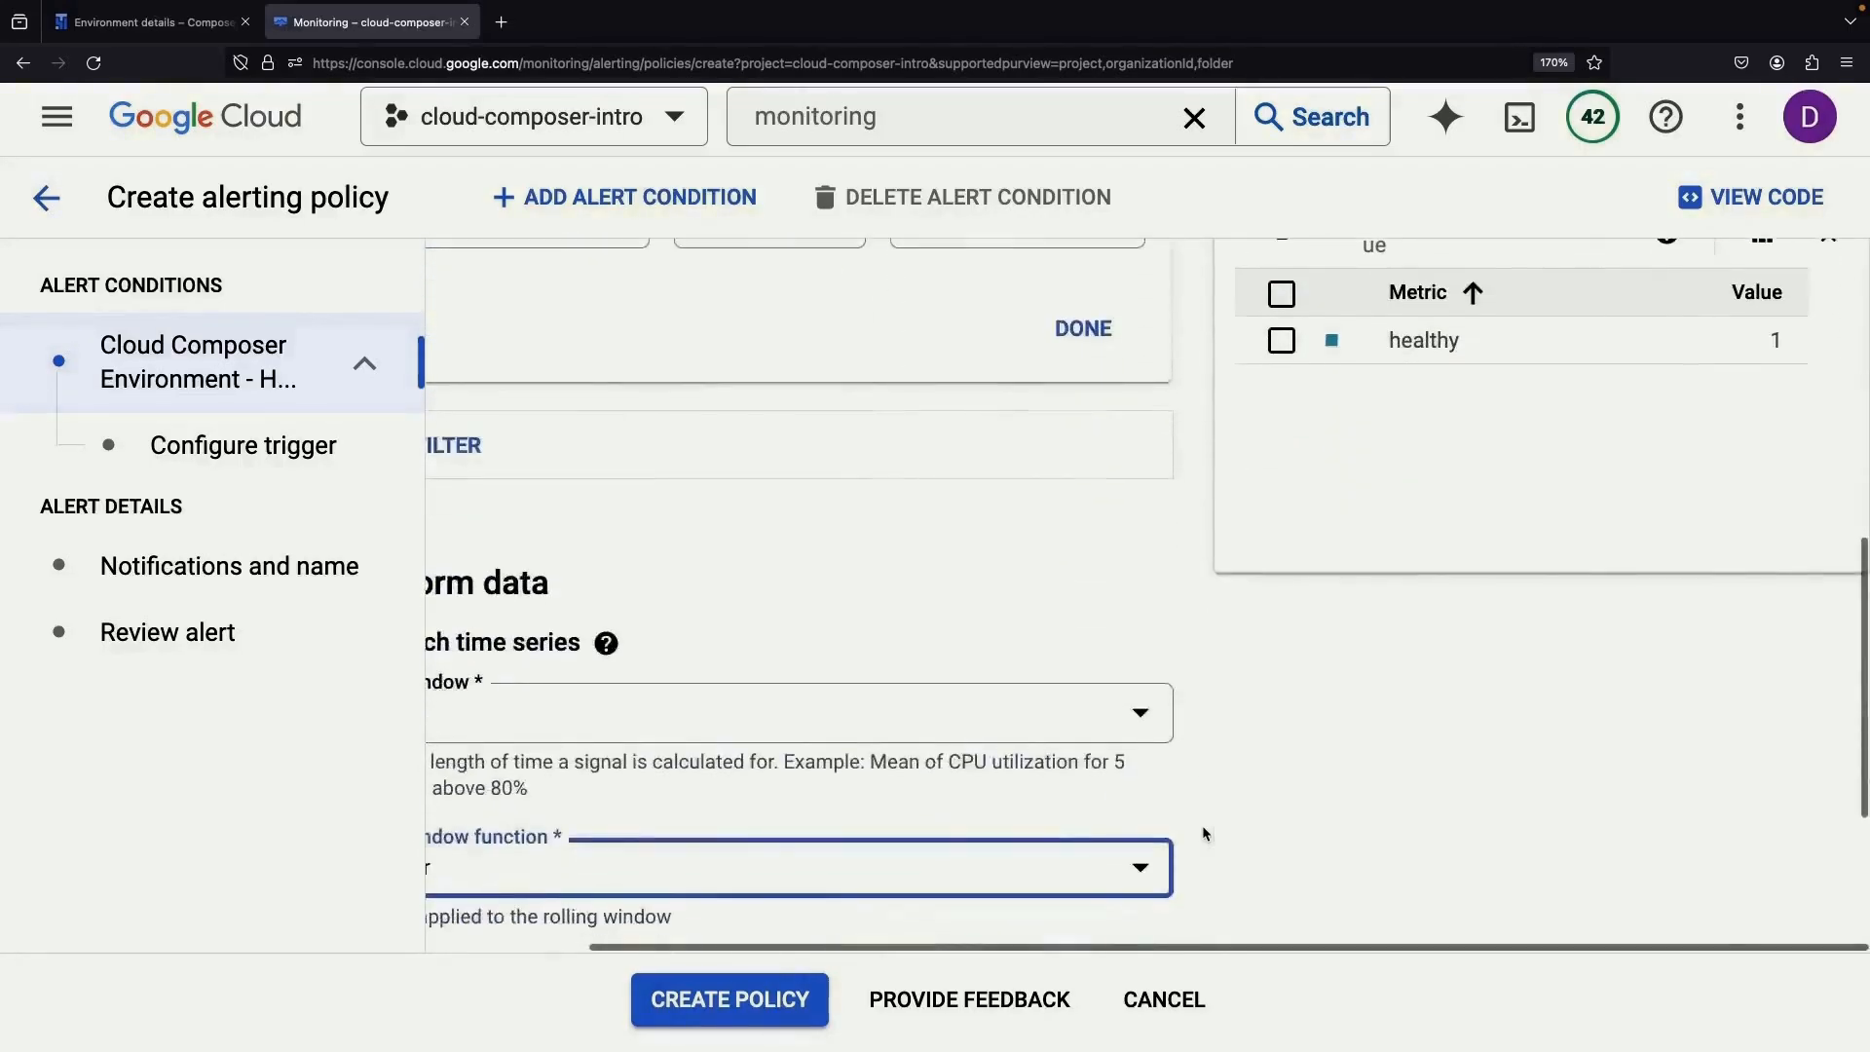
{"action": "scroll", "coordinate": [1204, 835], "scroll_direction": "left", "scroll_amount": 2}
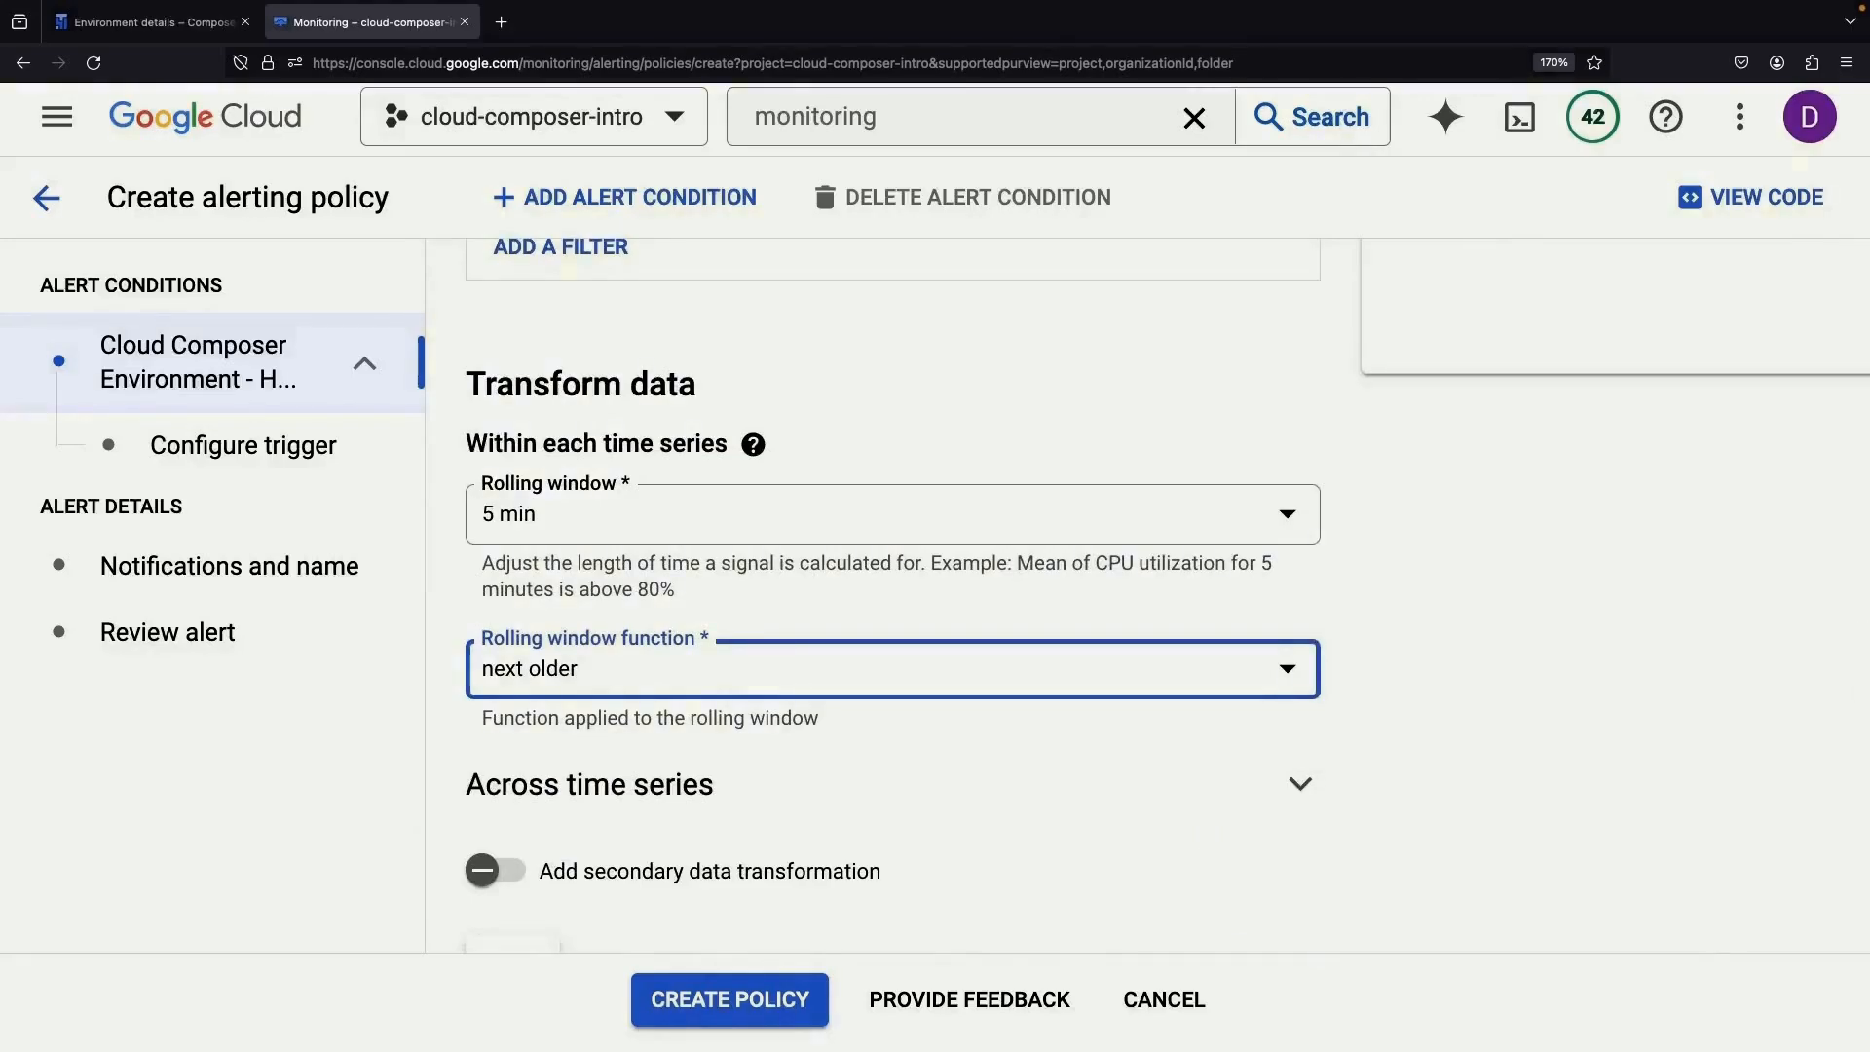
{"action": "left_click", "coordinate": [895, 670]}
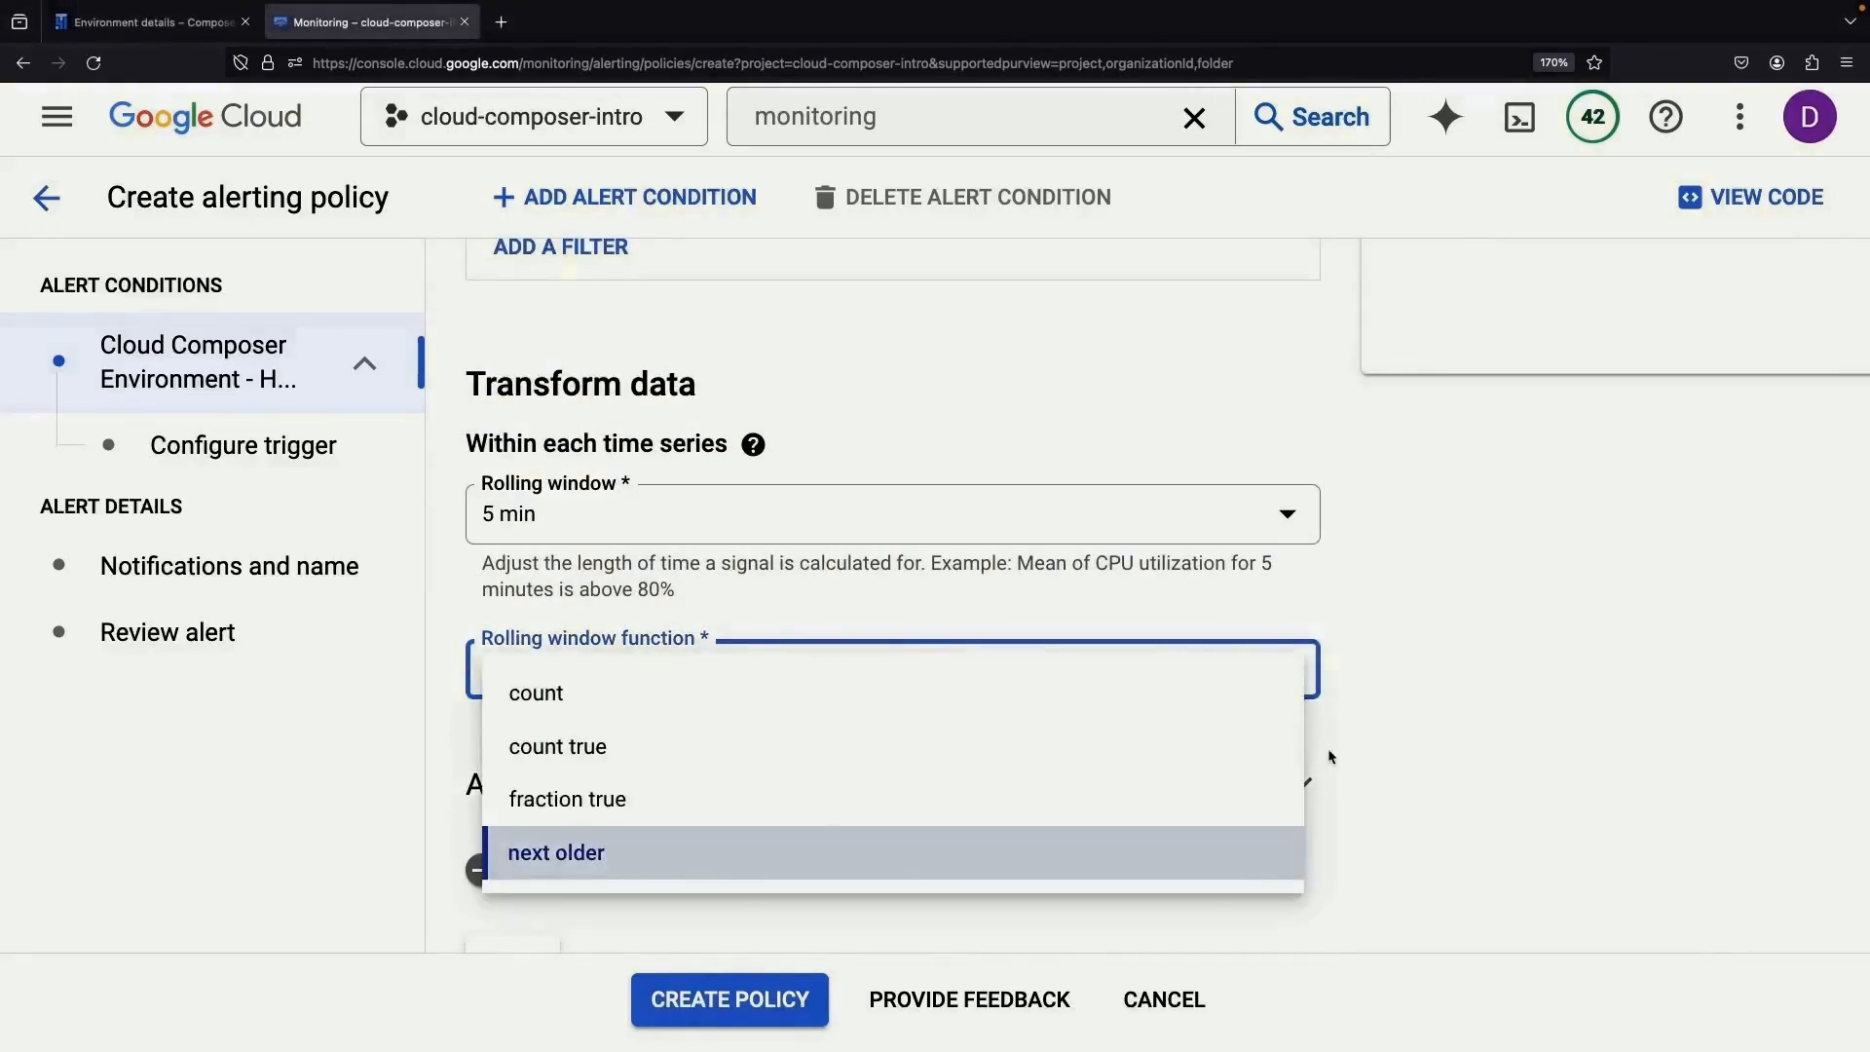
{"action": "left_click", "coordinate": [1440, 743]}
- Configure the threshold trigger to fire below threshold with a threshold value of 1
{"action": "left_click", "coordinate": [510, 862]}
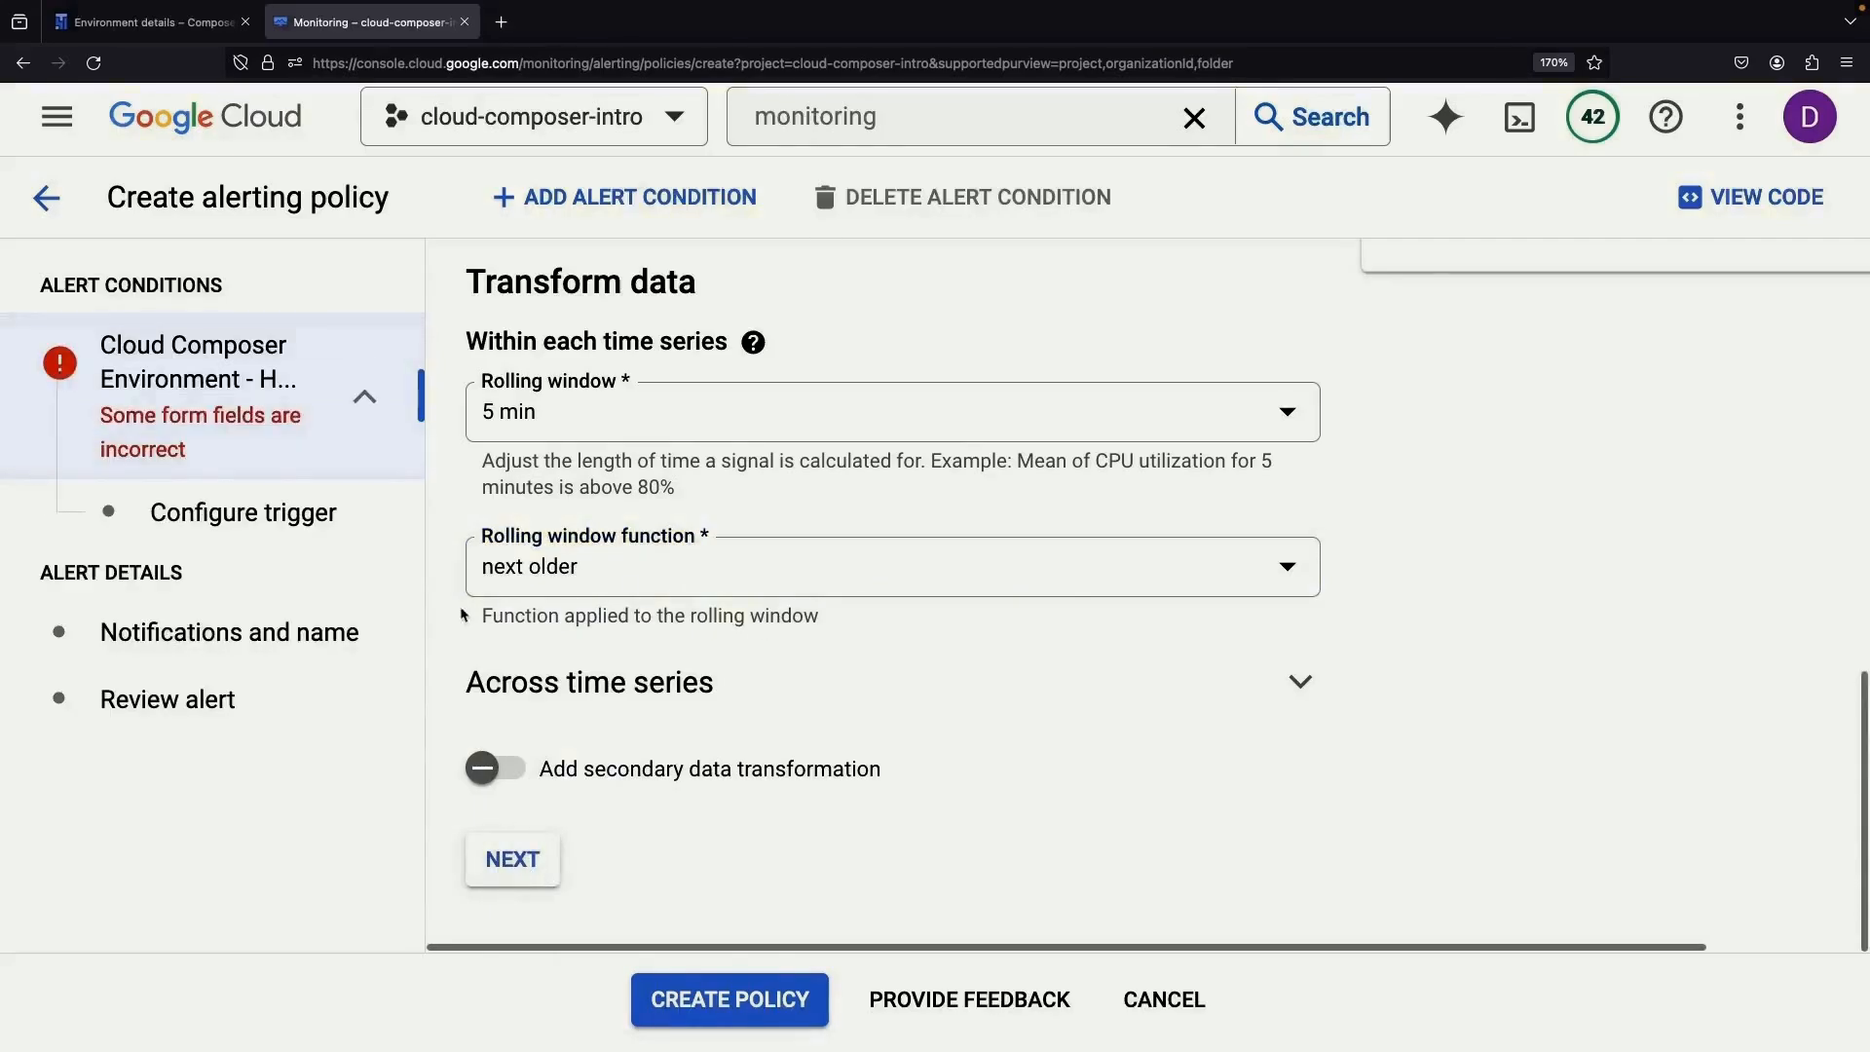
{"action": "scroll", "coordinate": [759, 699], "scroll_direction": "up", "scroll_amount": 3}
{"action": "left_click", "coordinate": [255, 513]}
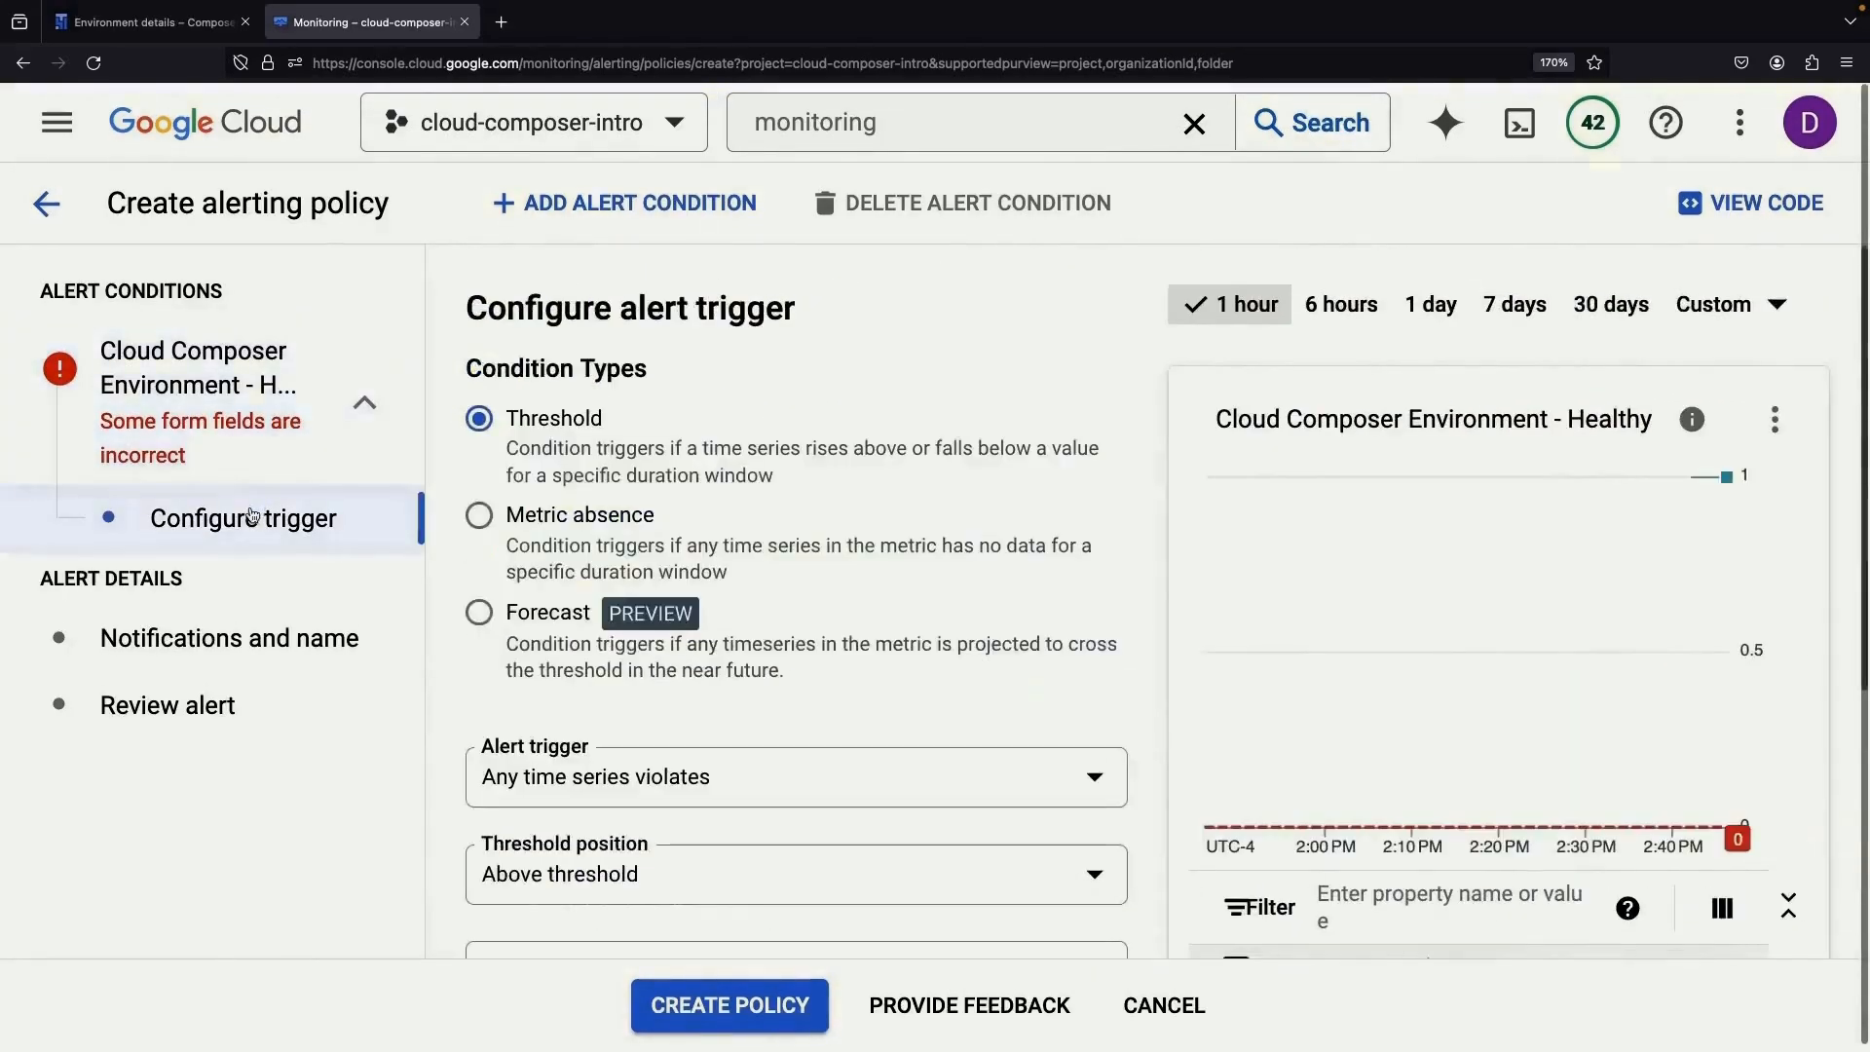
{"action": "scroll", "coordinate": [774, 677], "scroll_direction": "down", "scroll_amount": 4}
{"action": "scroll", "coordinate": [769, 721], "scroll_direction": "up", "scroll_amount": 2}
{"action": "scroll", "coordinate": [864, 752], "scroll_direction": "down", "scroll_amount": 1}
{"action": "left_click", "coordinate": [814, 703]}
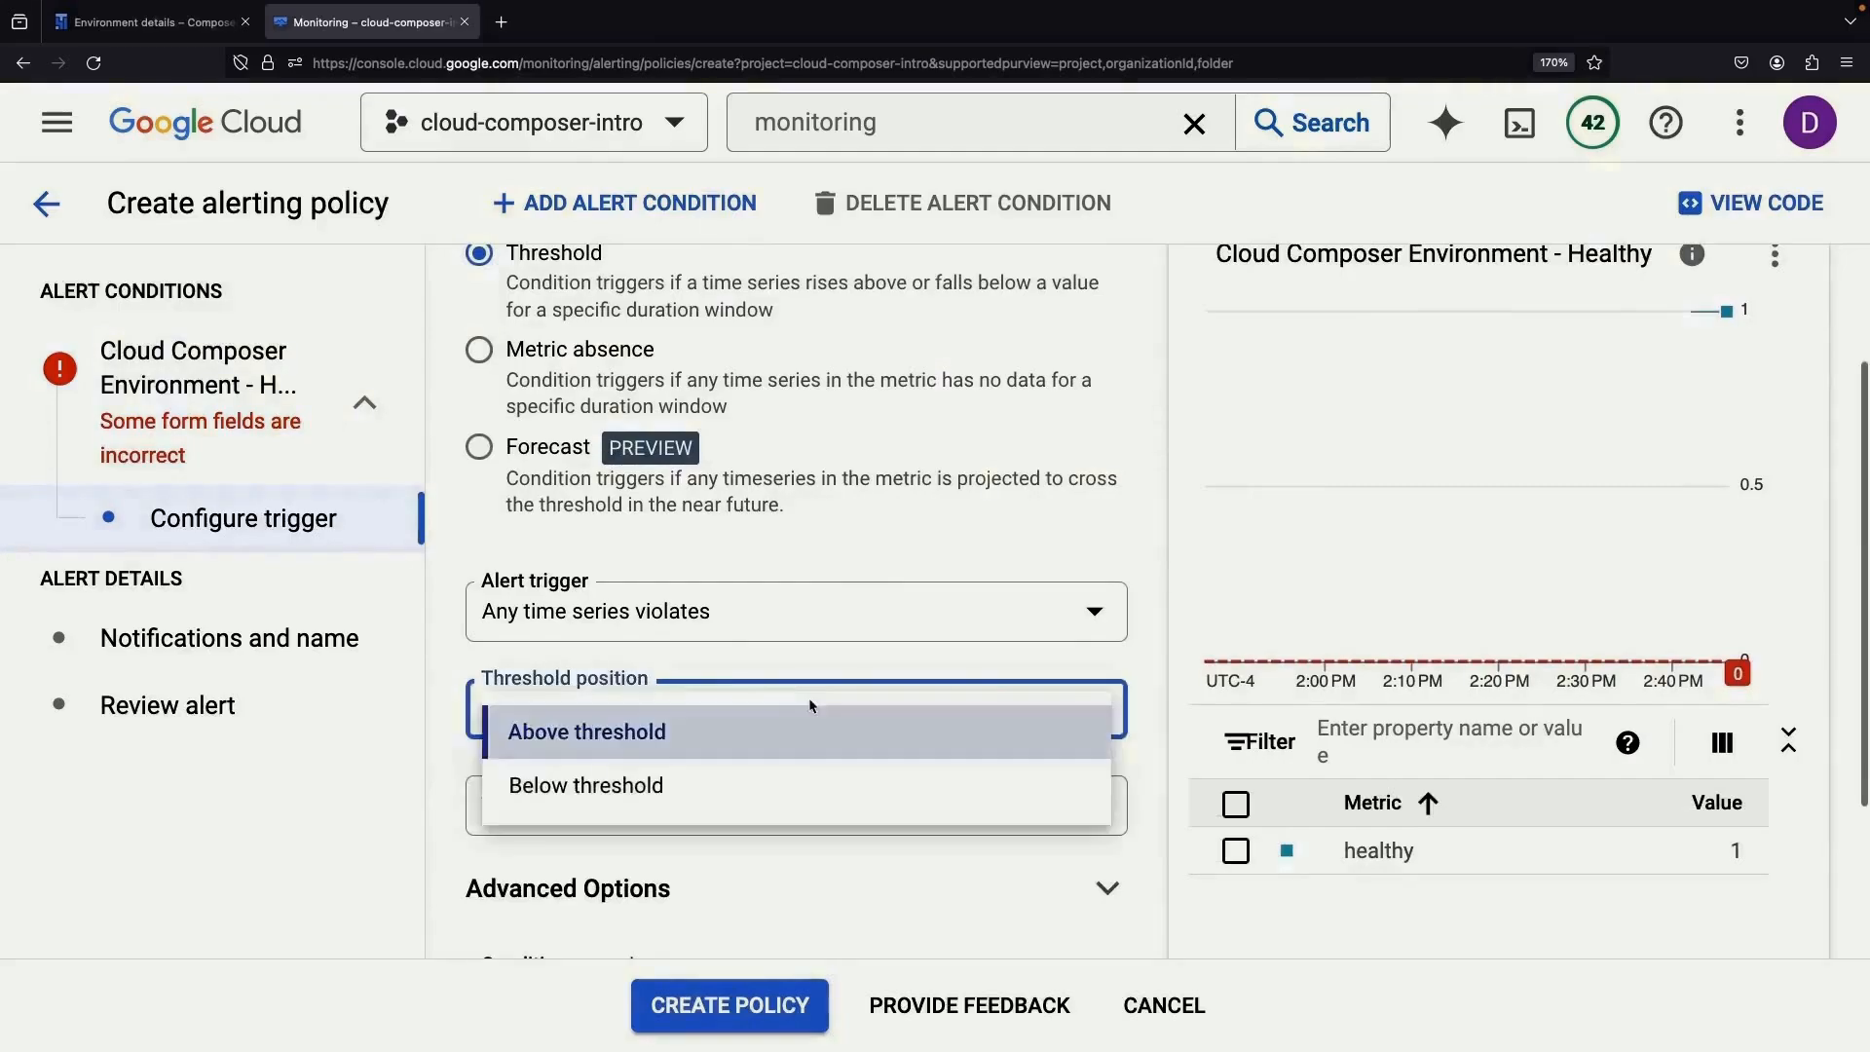
{"action": "left_click", "coordinate": [740, 787]}
{"action": "left_click", "coordinate": [727, 806]}
{"action": "type", "text": "1"}
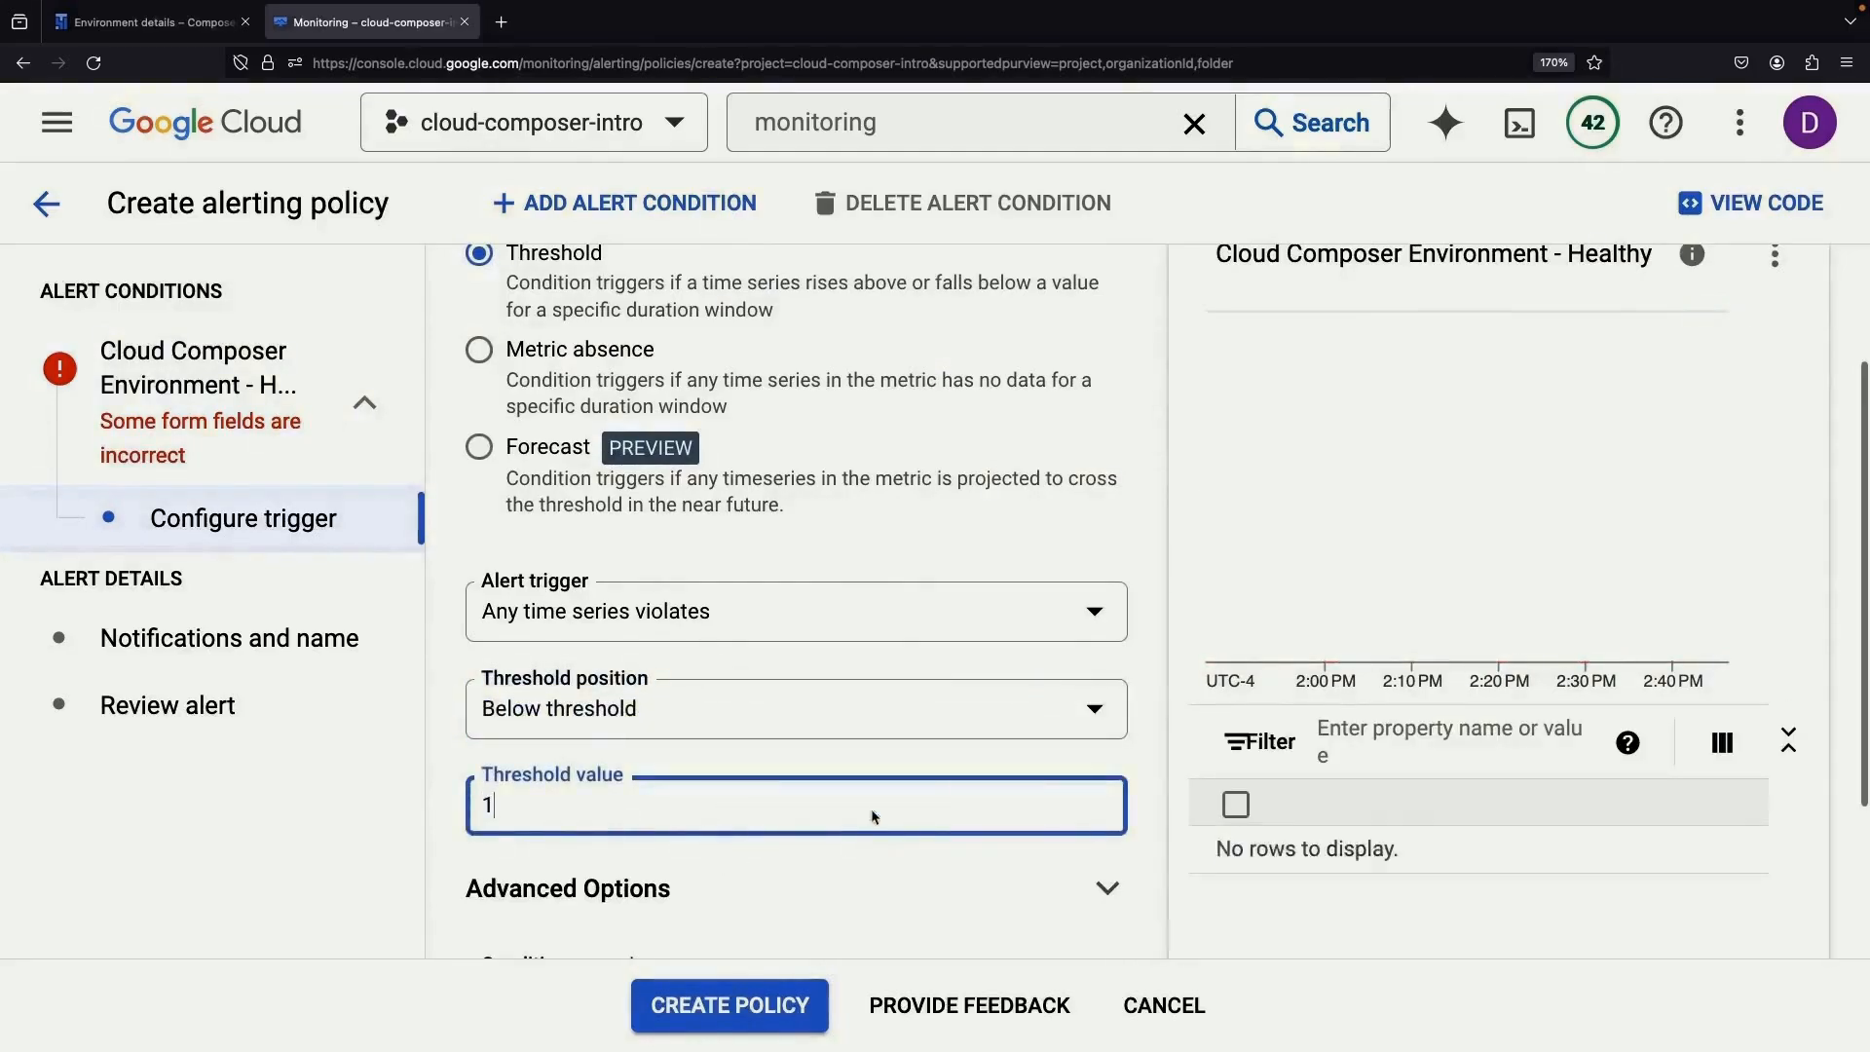
- Check the threshold against the health chart and continue to the alert's notification settings
{"action": "scroll", "coordinate": [944, 743], "scroll_direction": "up", "scroll_amount": 1}
{"action": "scroll", "coordinate": [944, 744], "scroll_direction": "down", "scroll_amount": 2}
{"action": "scroll", "coordinate": [882, 815], "scroll_direction": "up", "scroll_amount": 1}
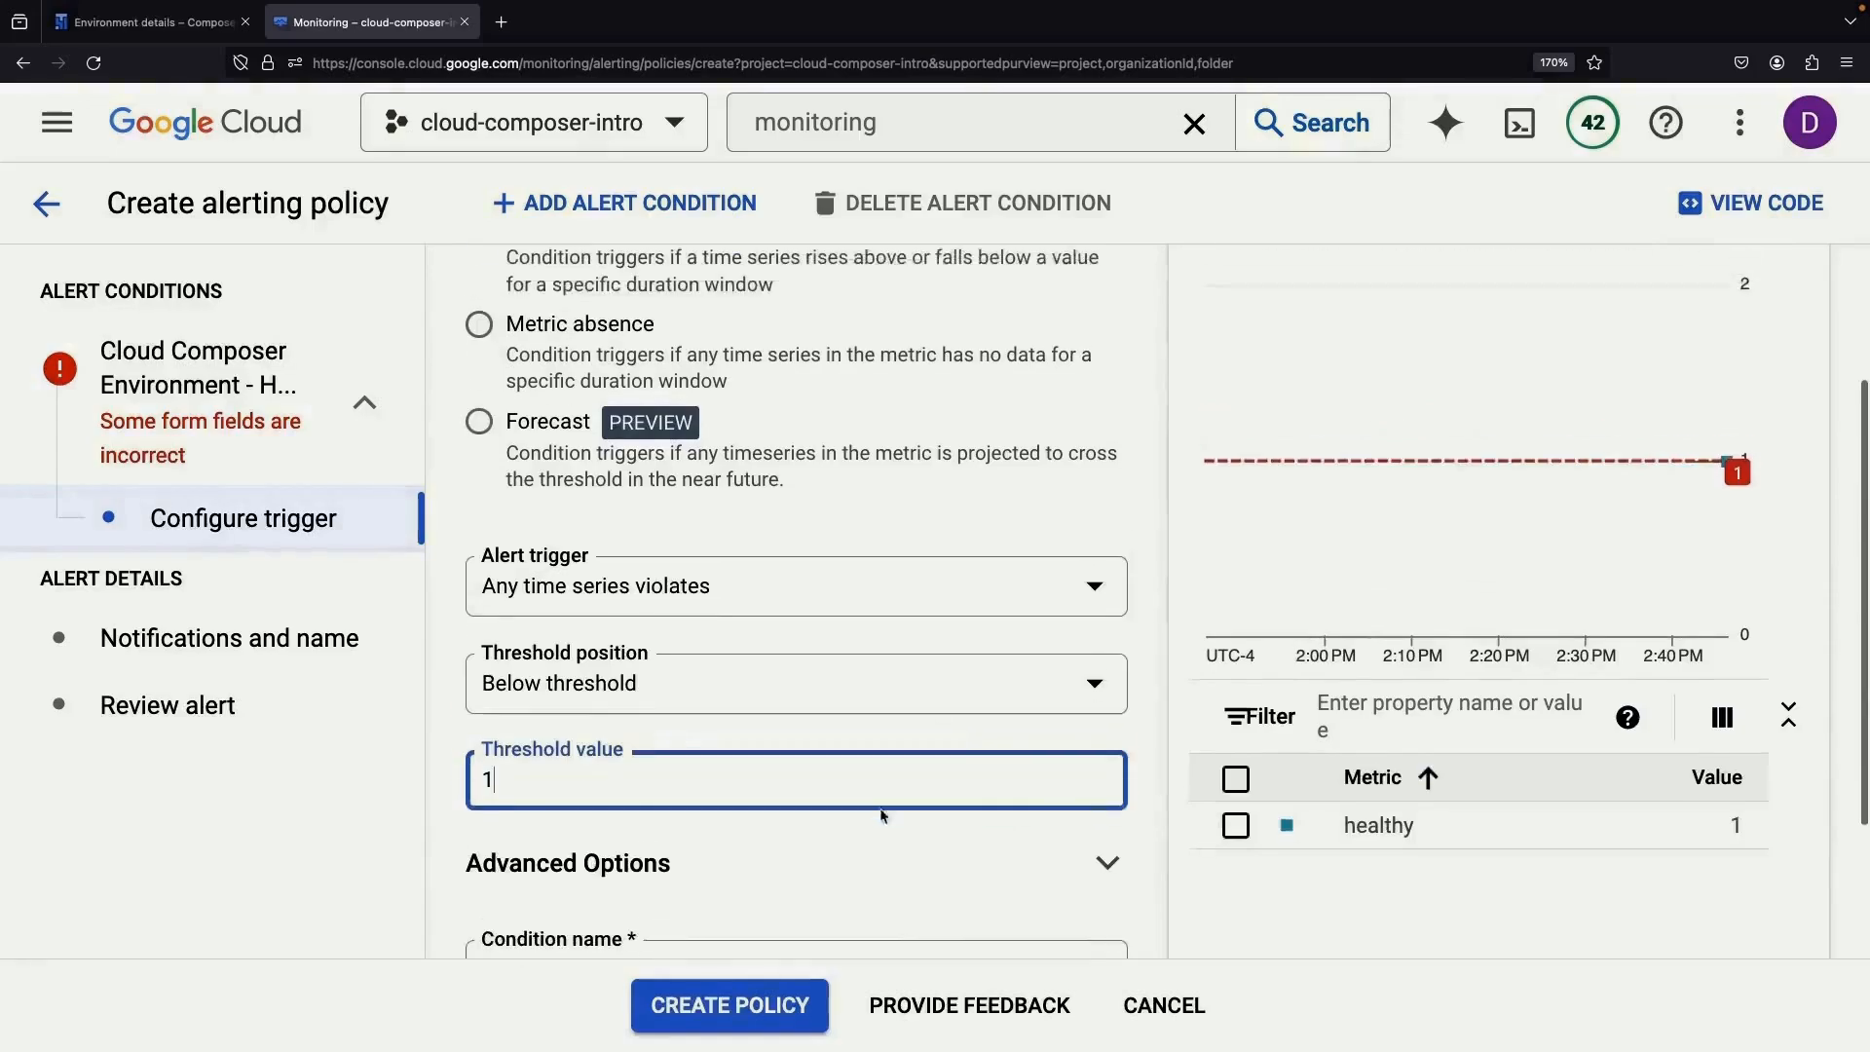
{"action": "scroll", "coordinate": [882, 816], "scroll_direction": "up", "scroll_amount": 1}
{"action": "scroll", "coordinate": [885, 819], "scroll_direction": "down", "scroll_amount": 3}
{"action": "left_click", "coordinate": [524, 858]}
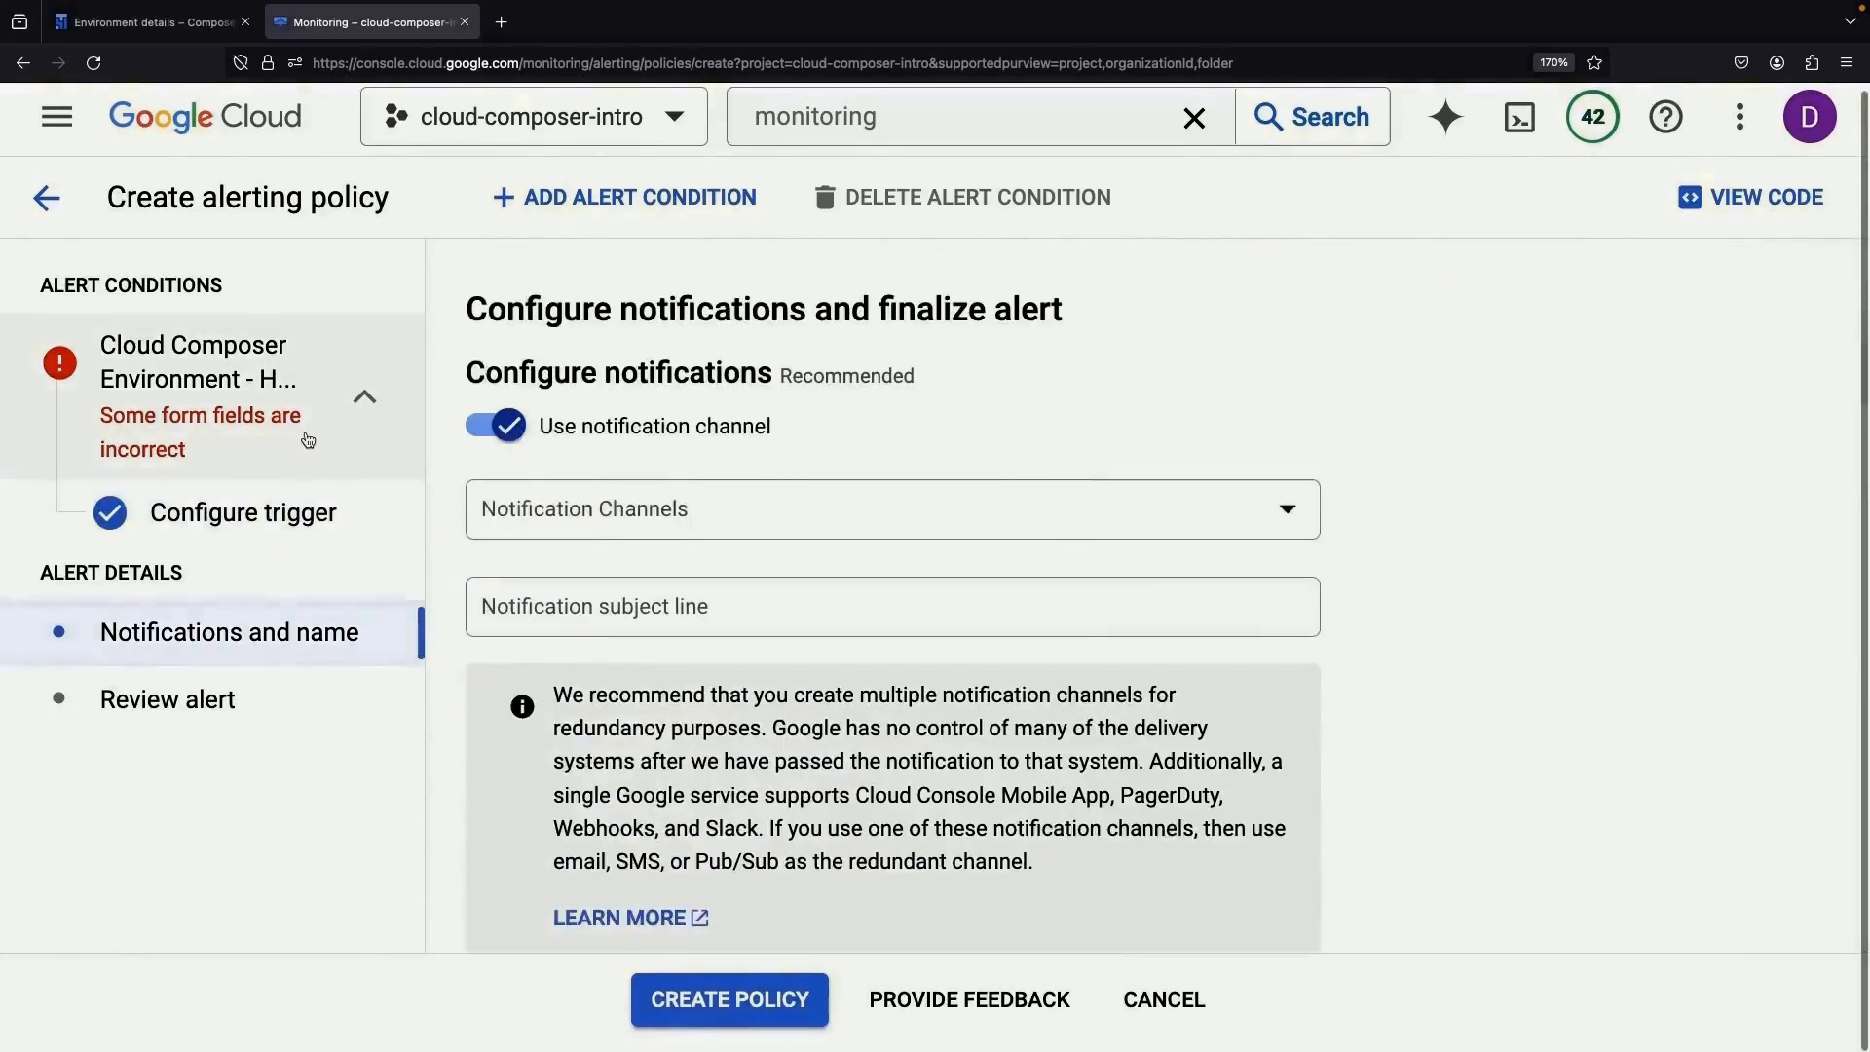
- Review the alert condition flagged for incorrect fields and return to the notifications and name settings
{"action": "left_click", "coordinate": [311, 438]}
{"action": "scroll", "coordinate": [814, 710], "scroll_direction": "down", "scroll_amount": 5}
{"action": "left_click", "coordinate": [1201, 465]}
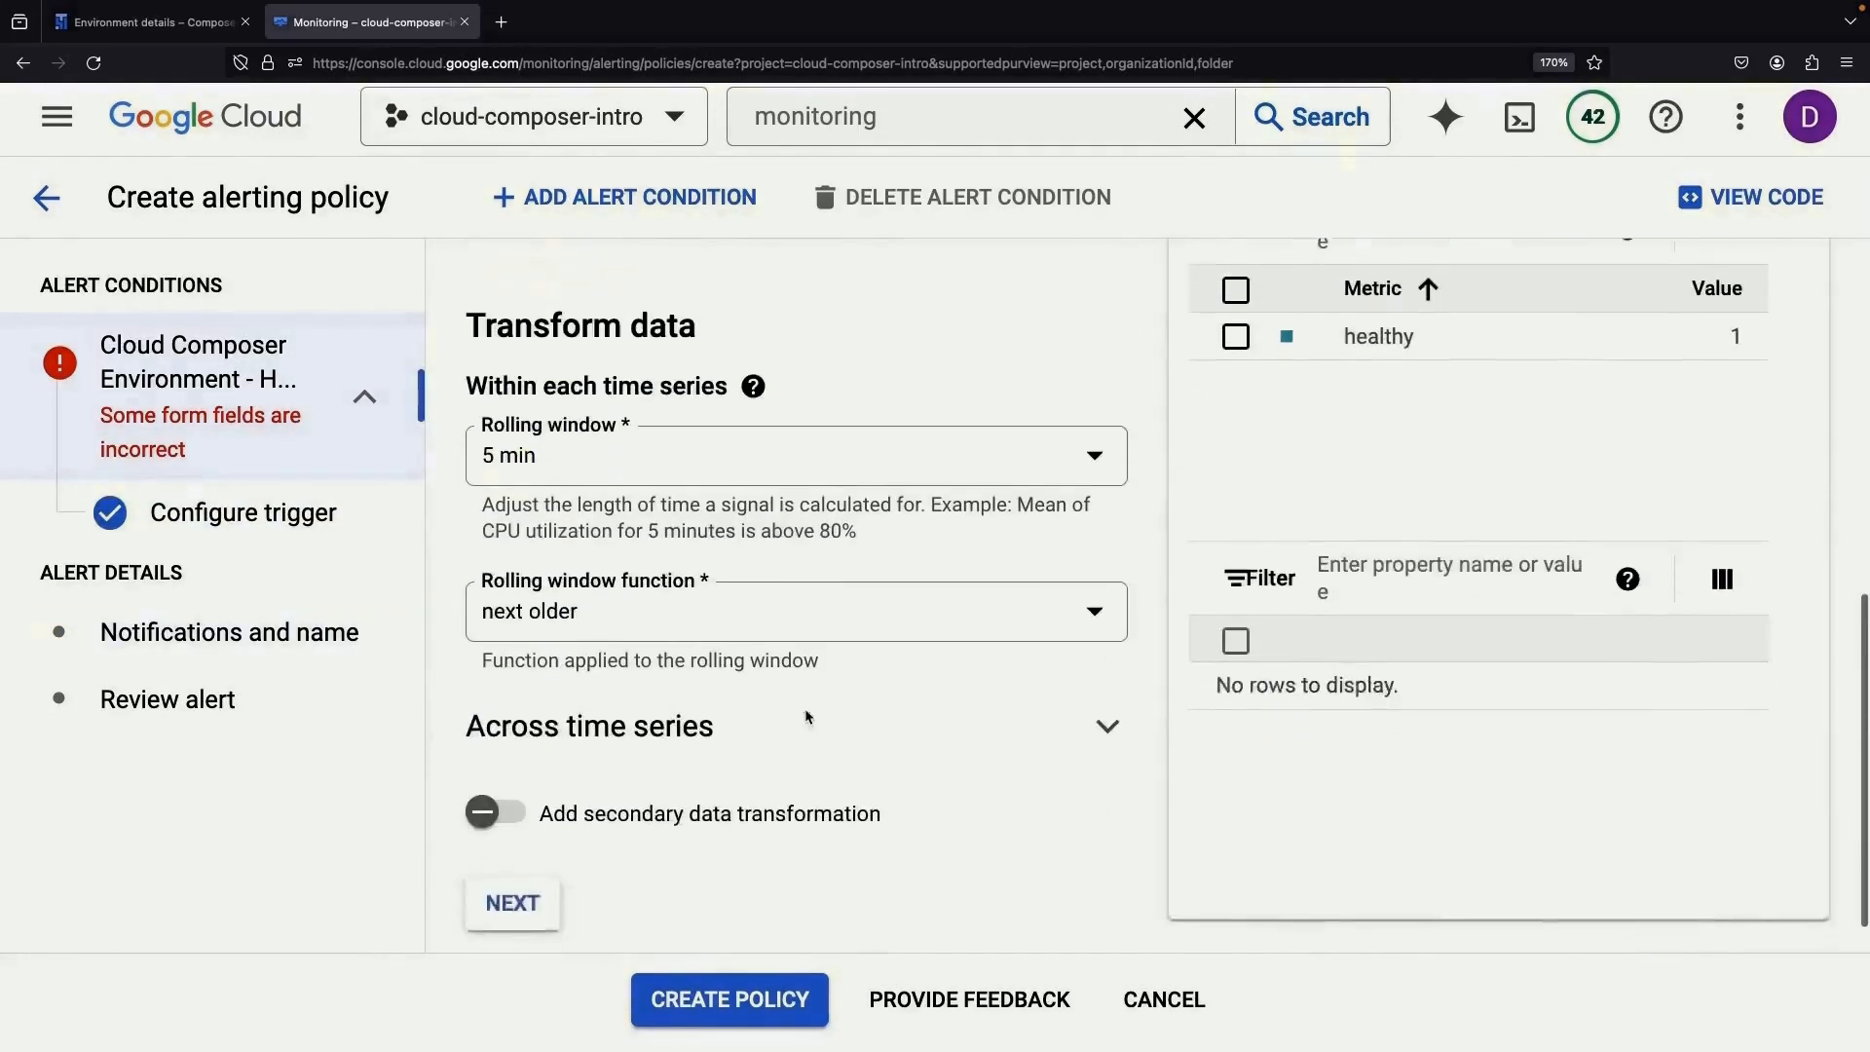
{"action": "left_click", "coordinate": [268, 526]}
{"action": "left_click", "coordinate": [321, 612]}
- Open the notification channel management page and review the supported channel types from Google Chat to Pub/Sub
{"action": "left_click", "coordinate": [933, 508]}
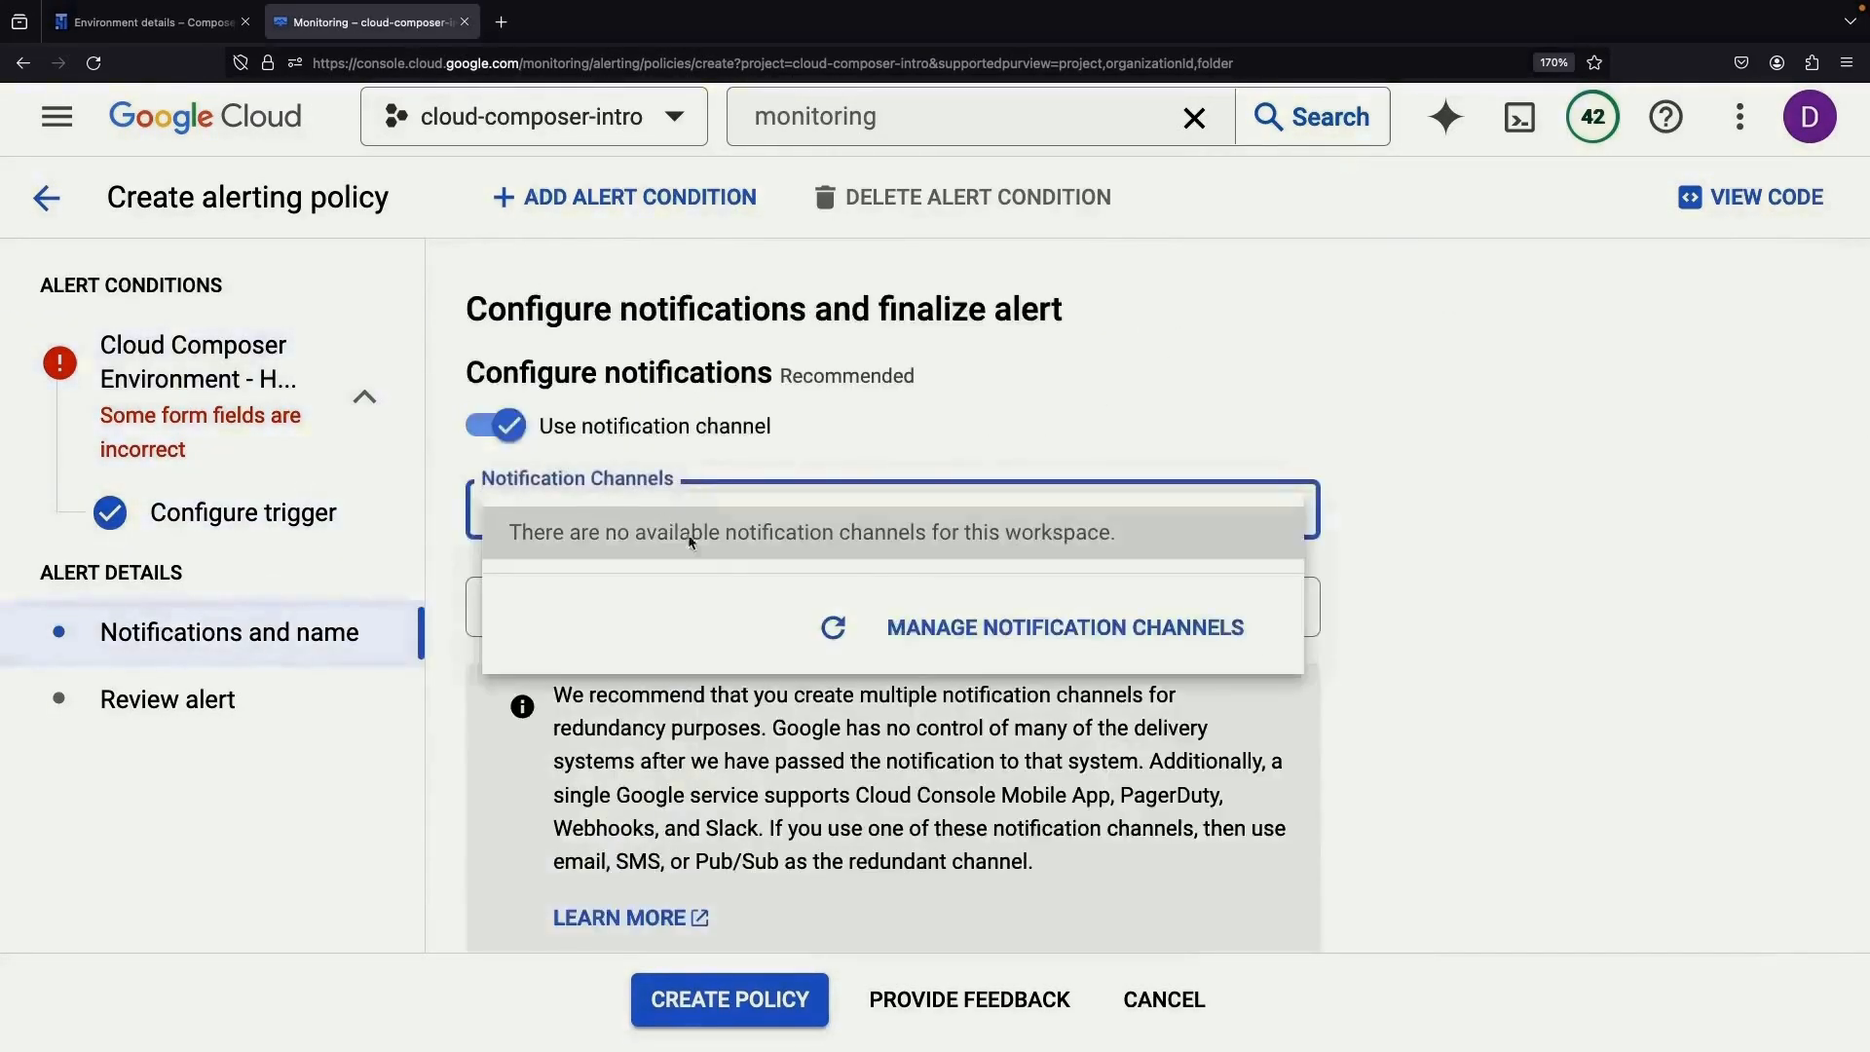
{"action": "left_click", "coordinate": [936, 621]}
{"action": "scroll", "coordinate": [716, 804], "scroll_direction": "down", "scroll_amount": 5}
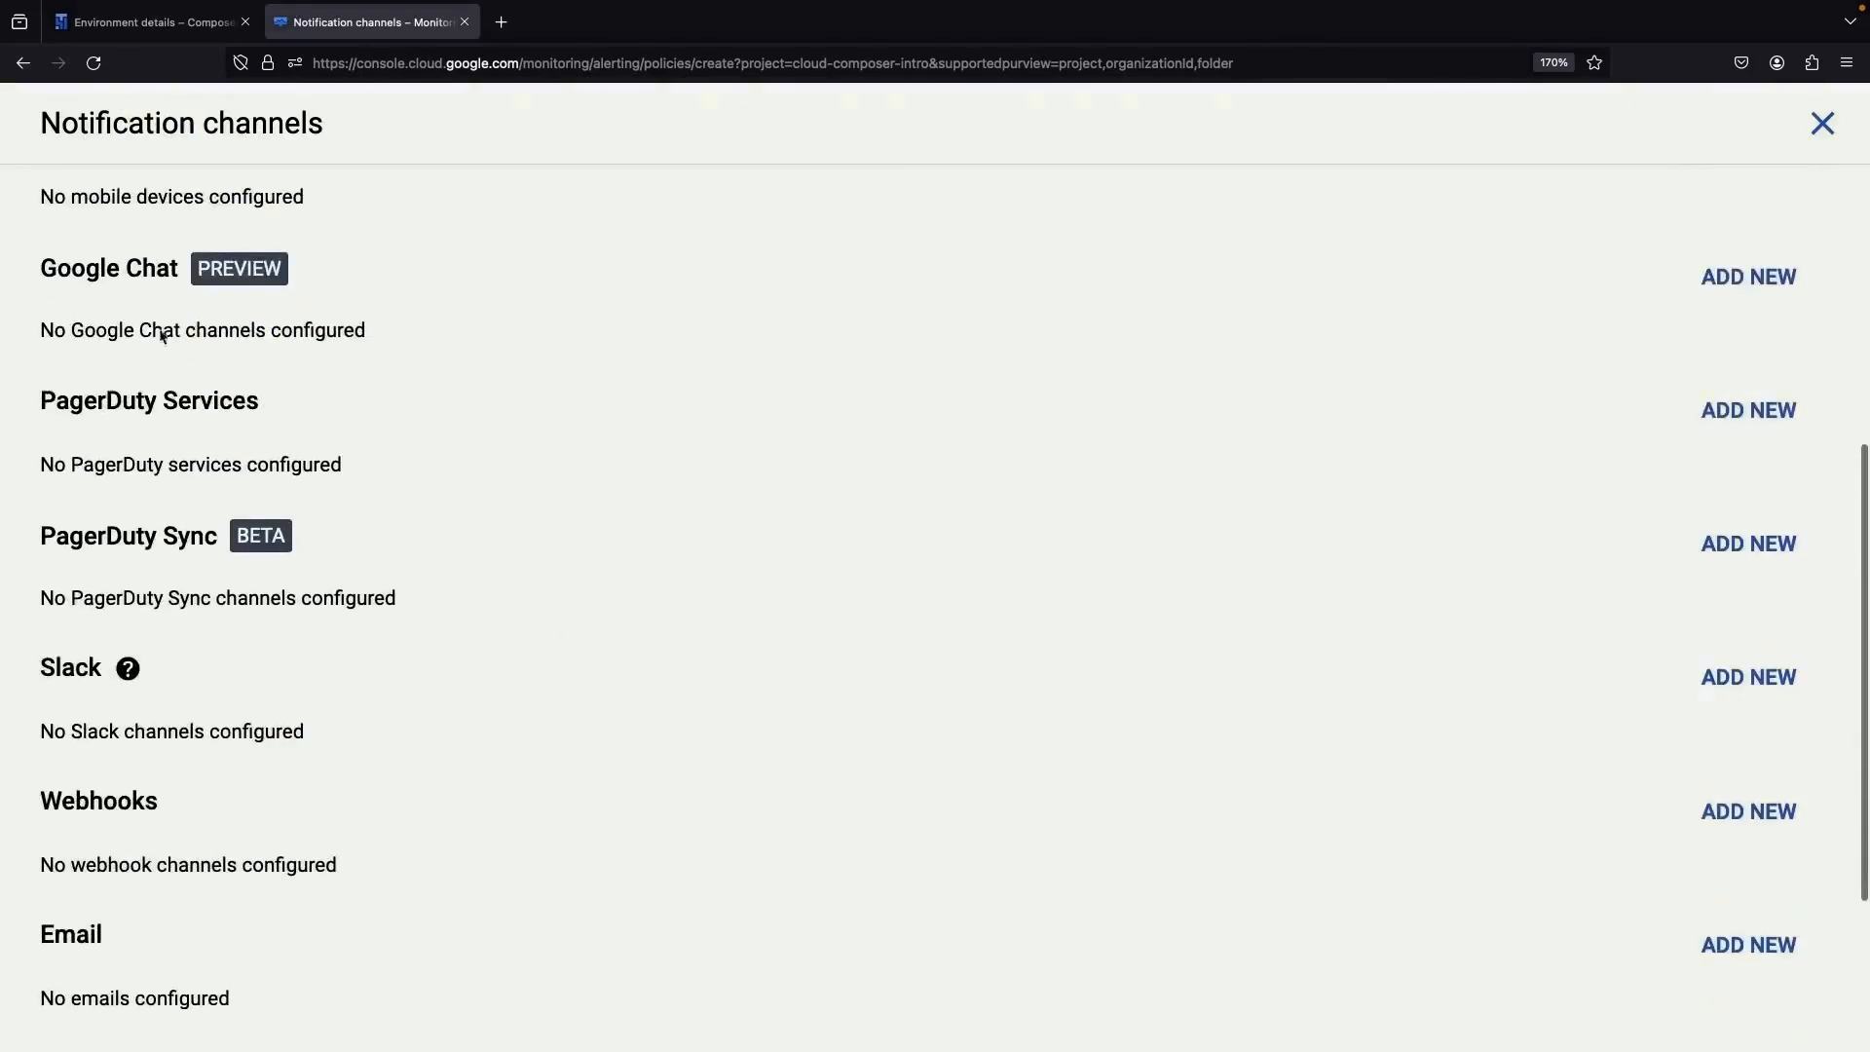
{"action": "scroll", "coordinate": [162, 336], "scroll_direction": "down", "scroll_amount": 3}
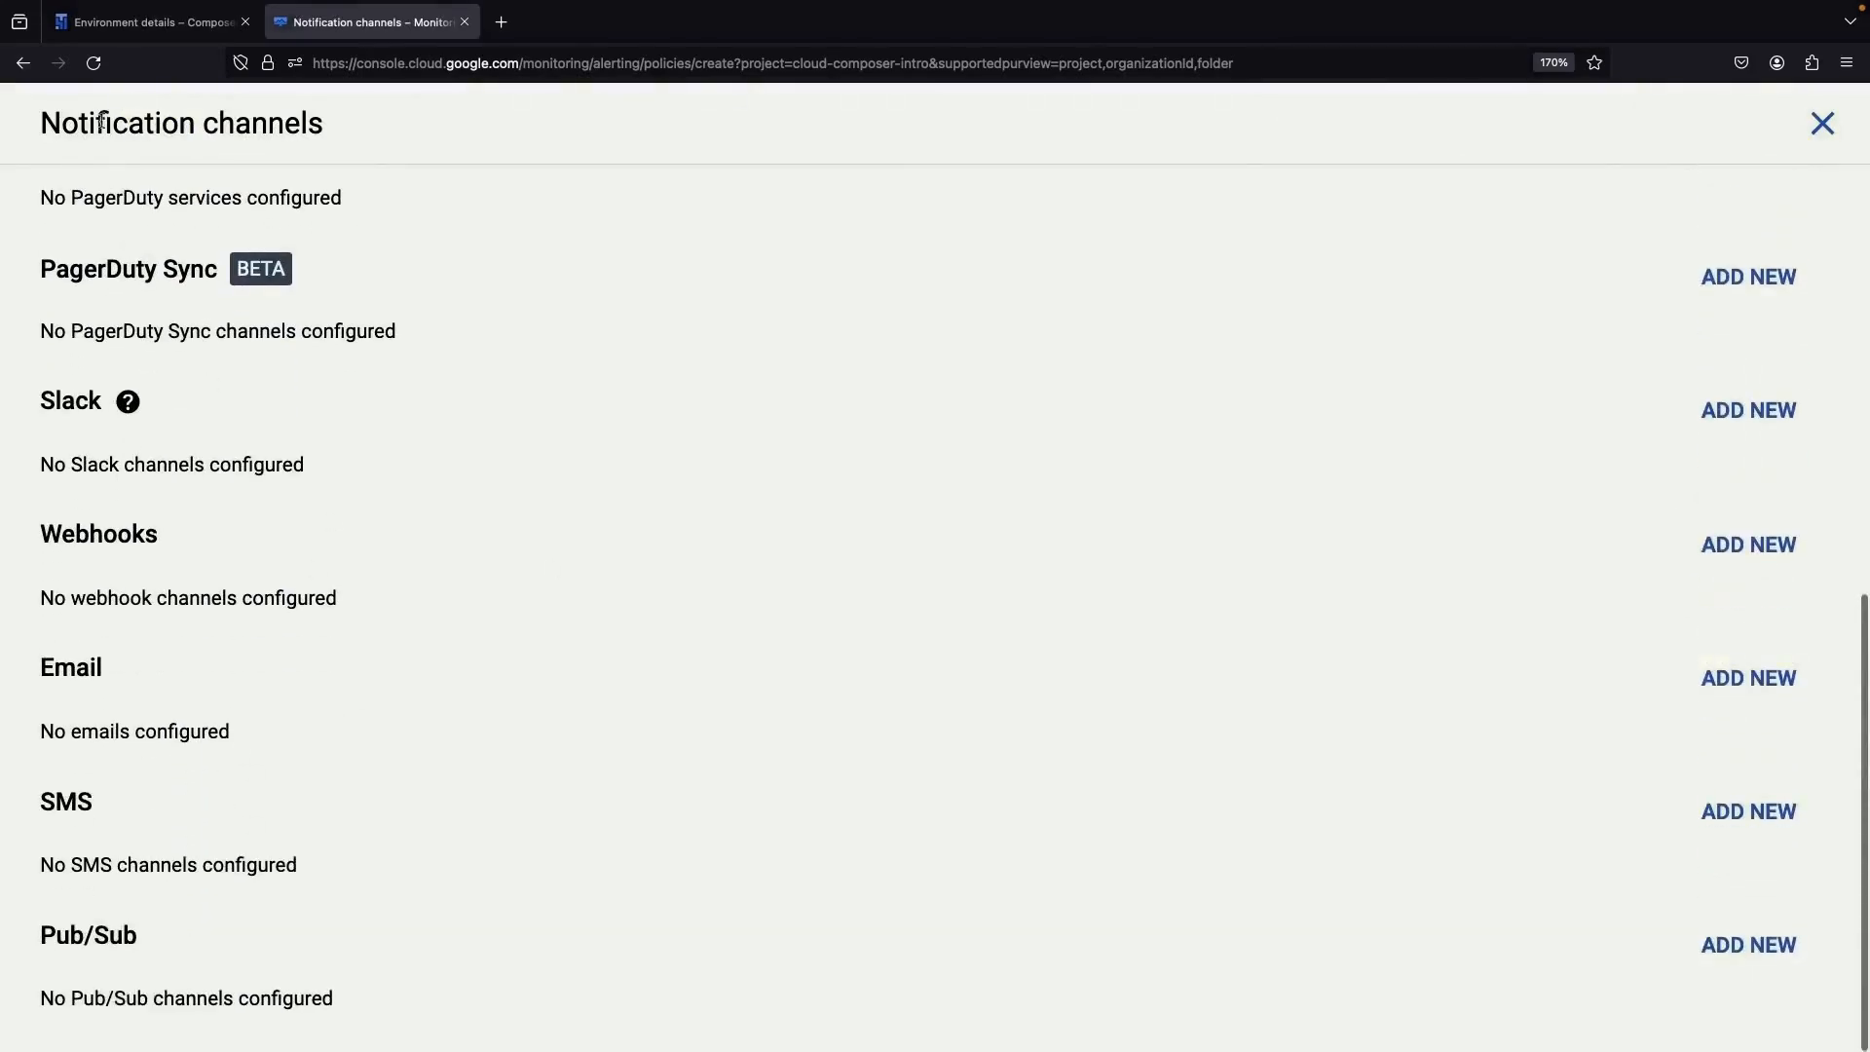
{"action": "left_click", "coordinate": [143, 23]}
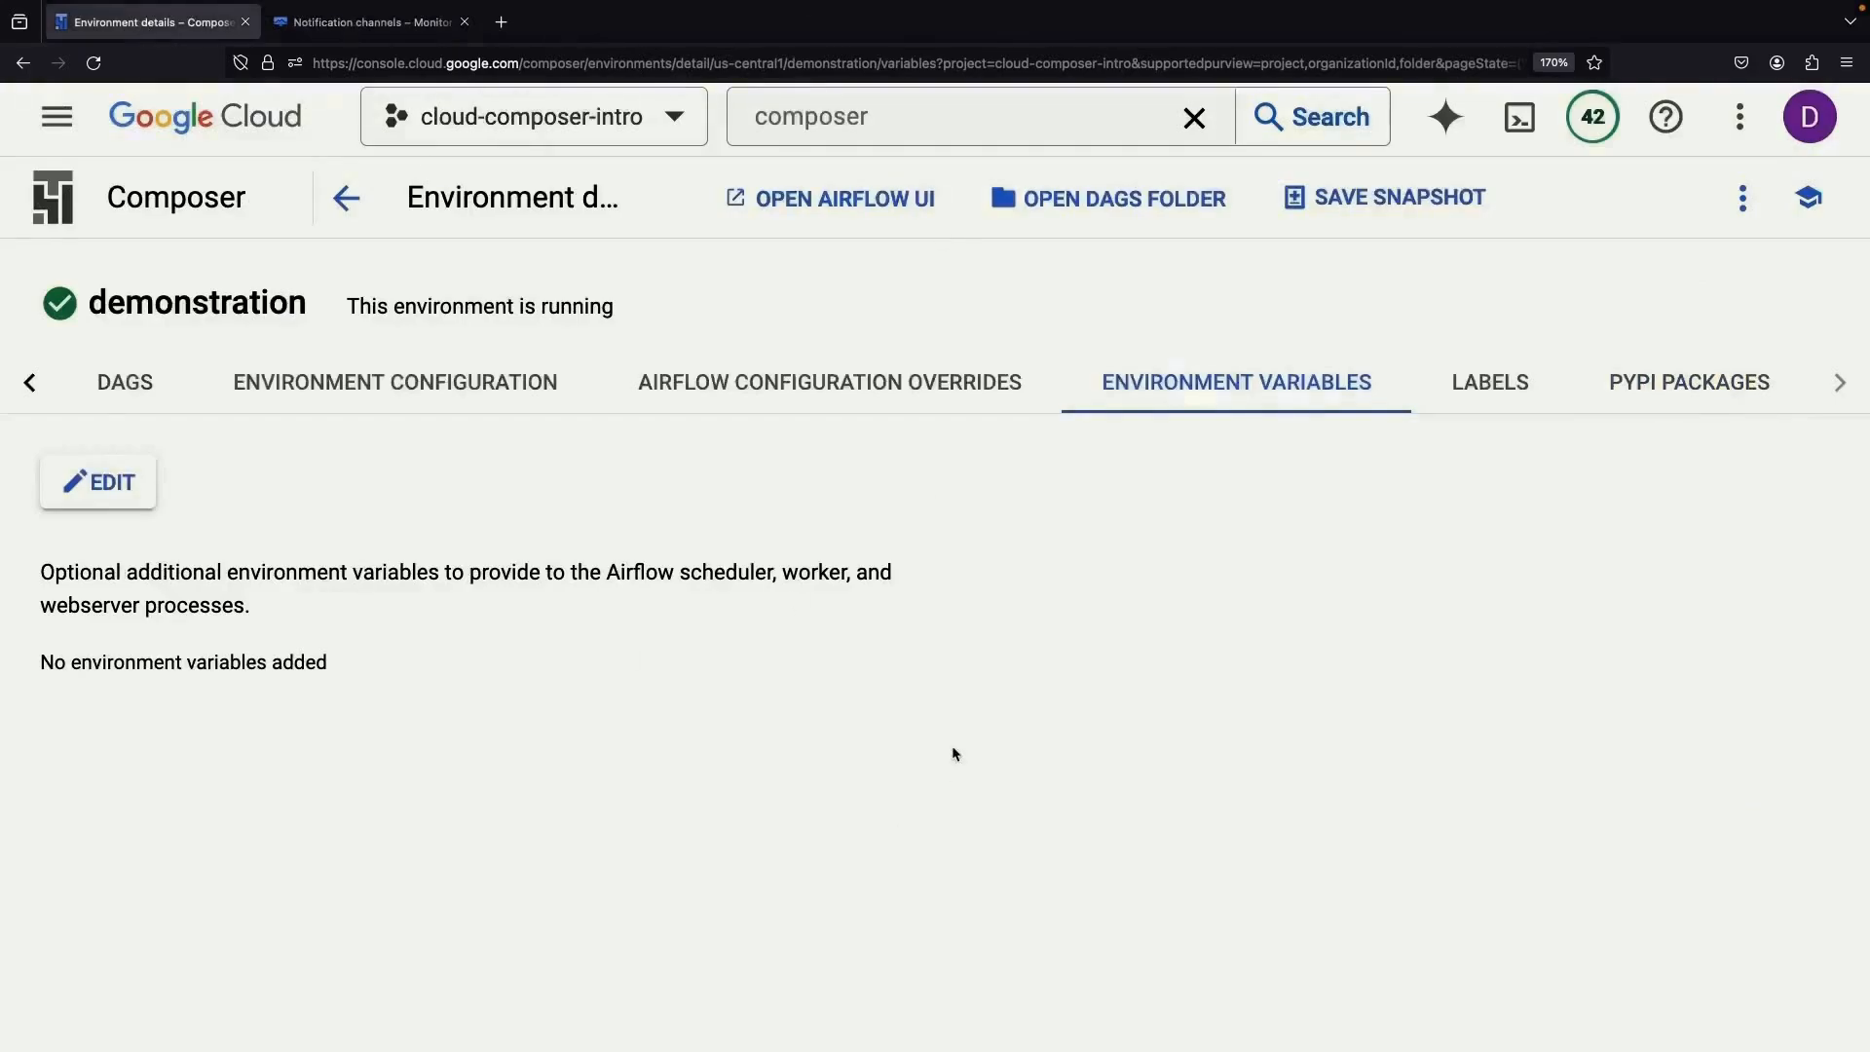
{"action": "left_click", "coordinate": [358, 29]}
{"action": "scroll", "coordinate": [234, 251], "scroll_direction": "up", "scroll_amount": 10}
- Close the notification channels and leave the alerting policy form, discarding the policy
{"action": "left_click", "coordinate": [1823, 122]}
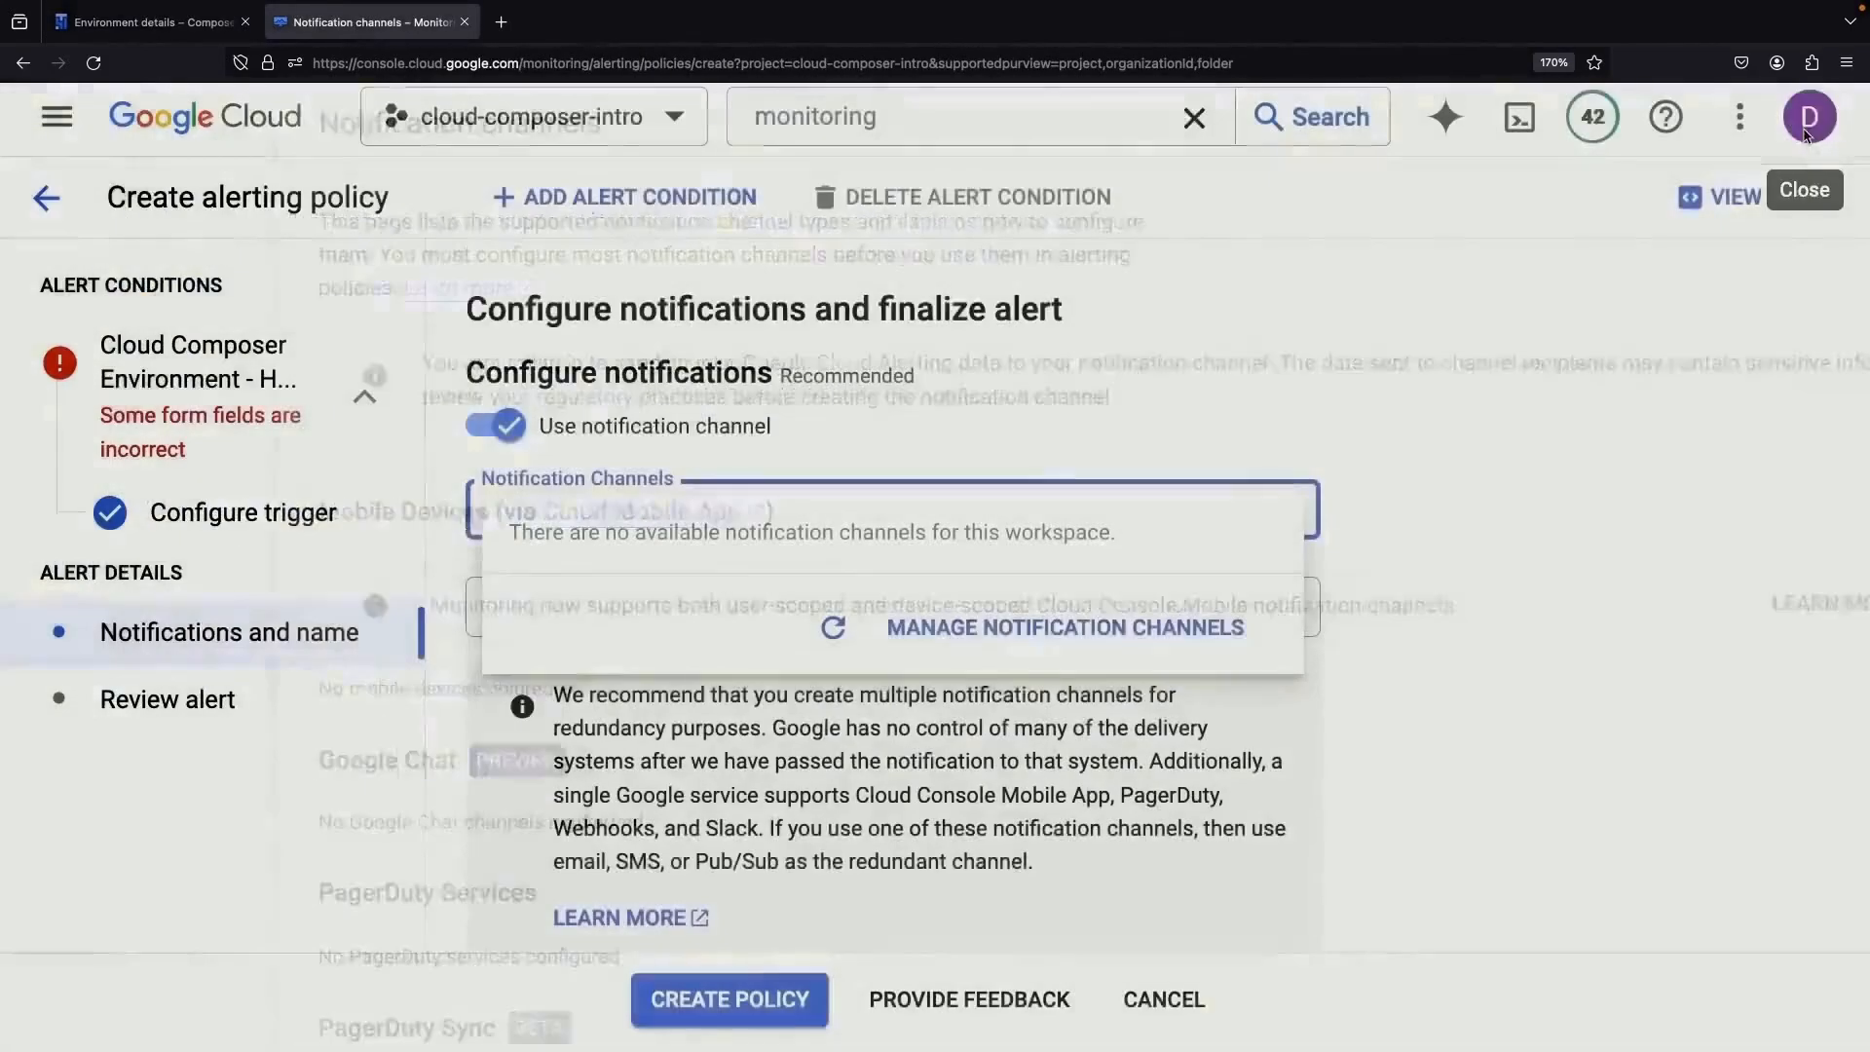
{"action": "left_click", "coordinate": [48, 191]}
{"action": "left_click", "coordinate": [1105, 670]}
- Look through the Monitoring sections, search the console for logs and open Logs Explorer
{"action": "mouse_move", "coordinate": [195, 546]}
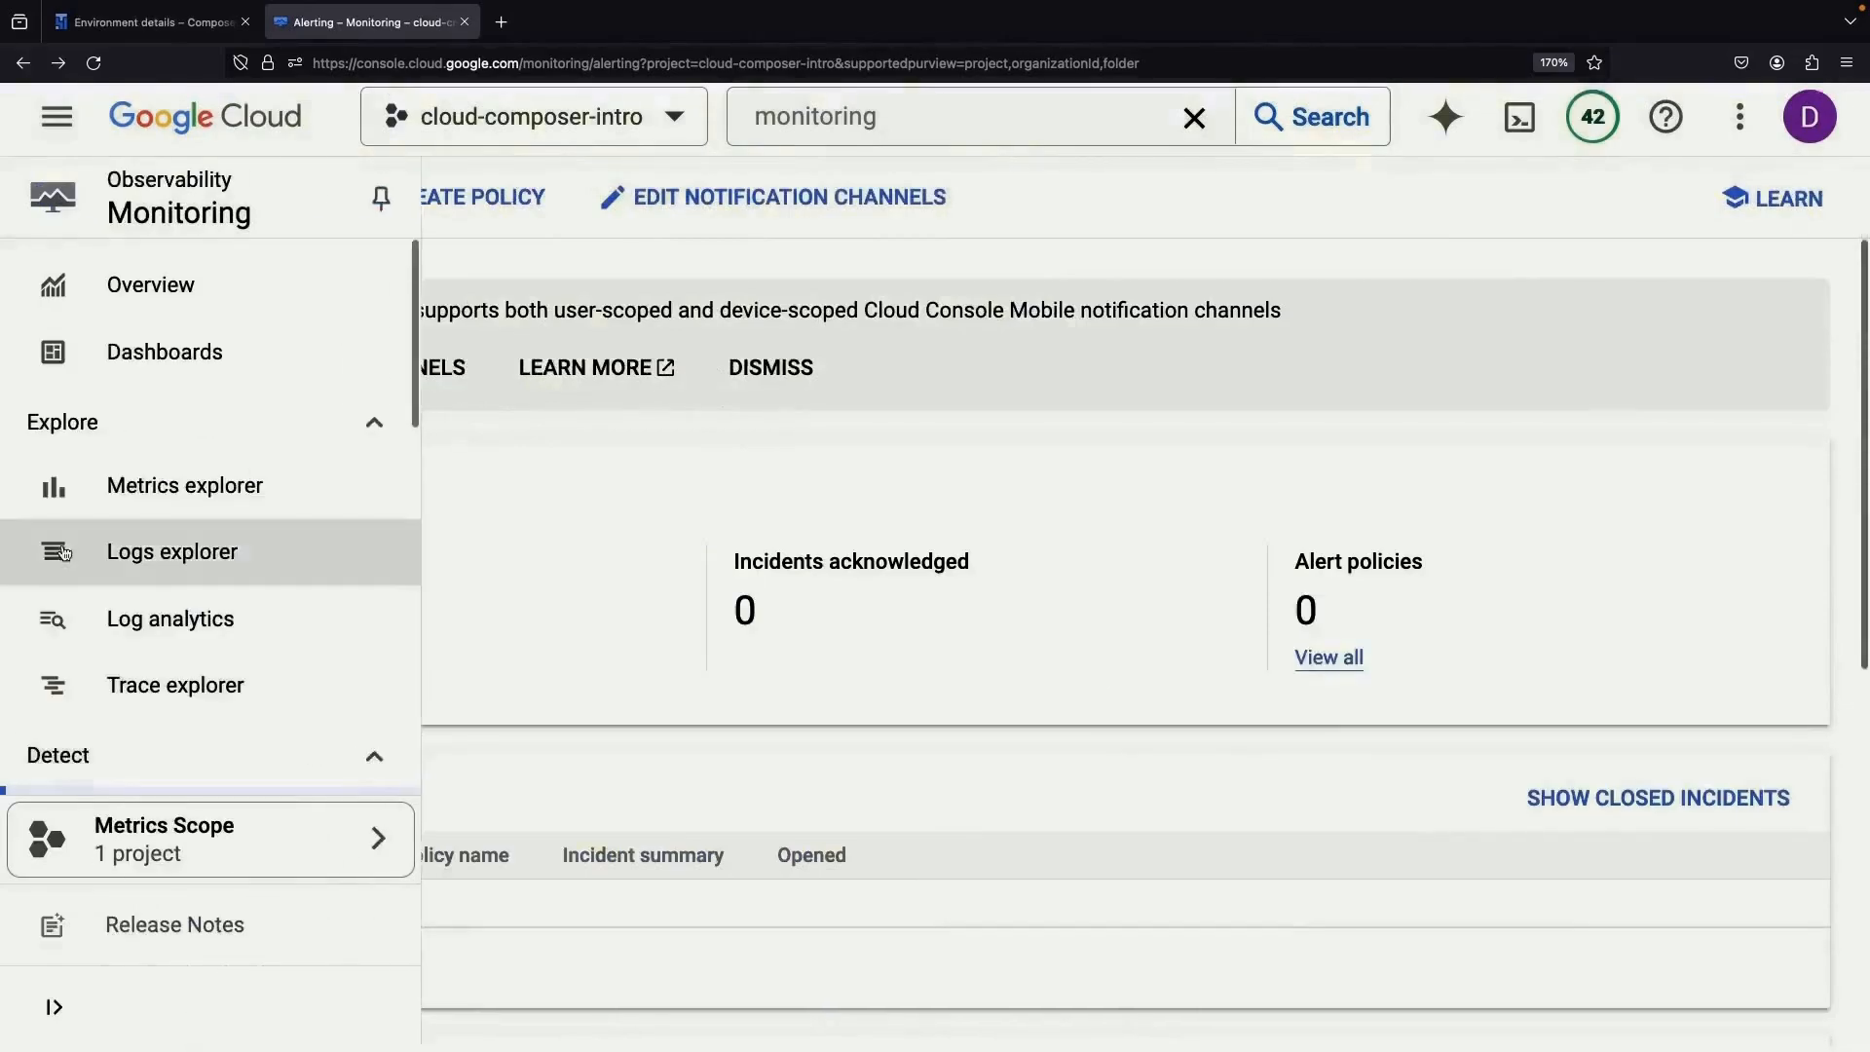
{"action": "scroll", "coordinate": [197, 548], "scroll_direction": "down", "scroll_amount": 4}
{"action": "scroll", "coordinate": [197, 547], "scroll_direction": "down", "scroll_amount": 6}
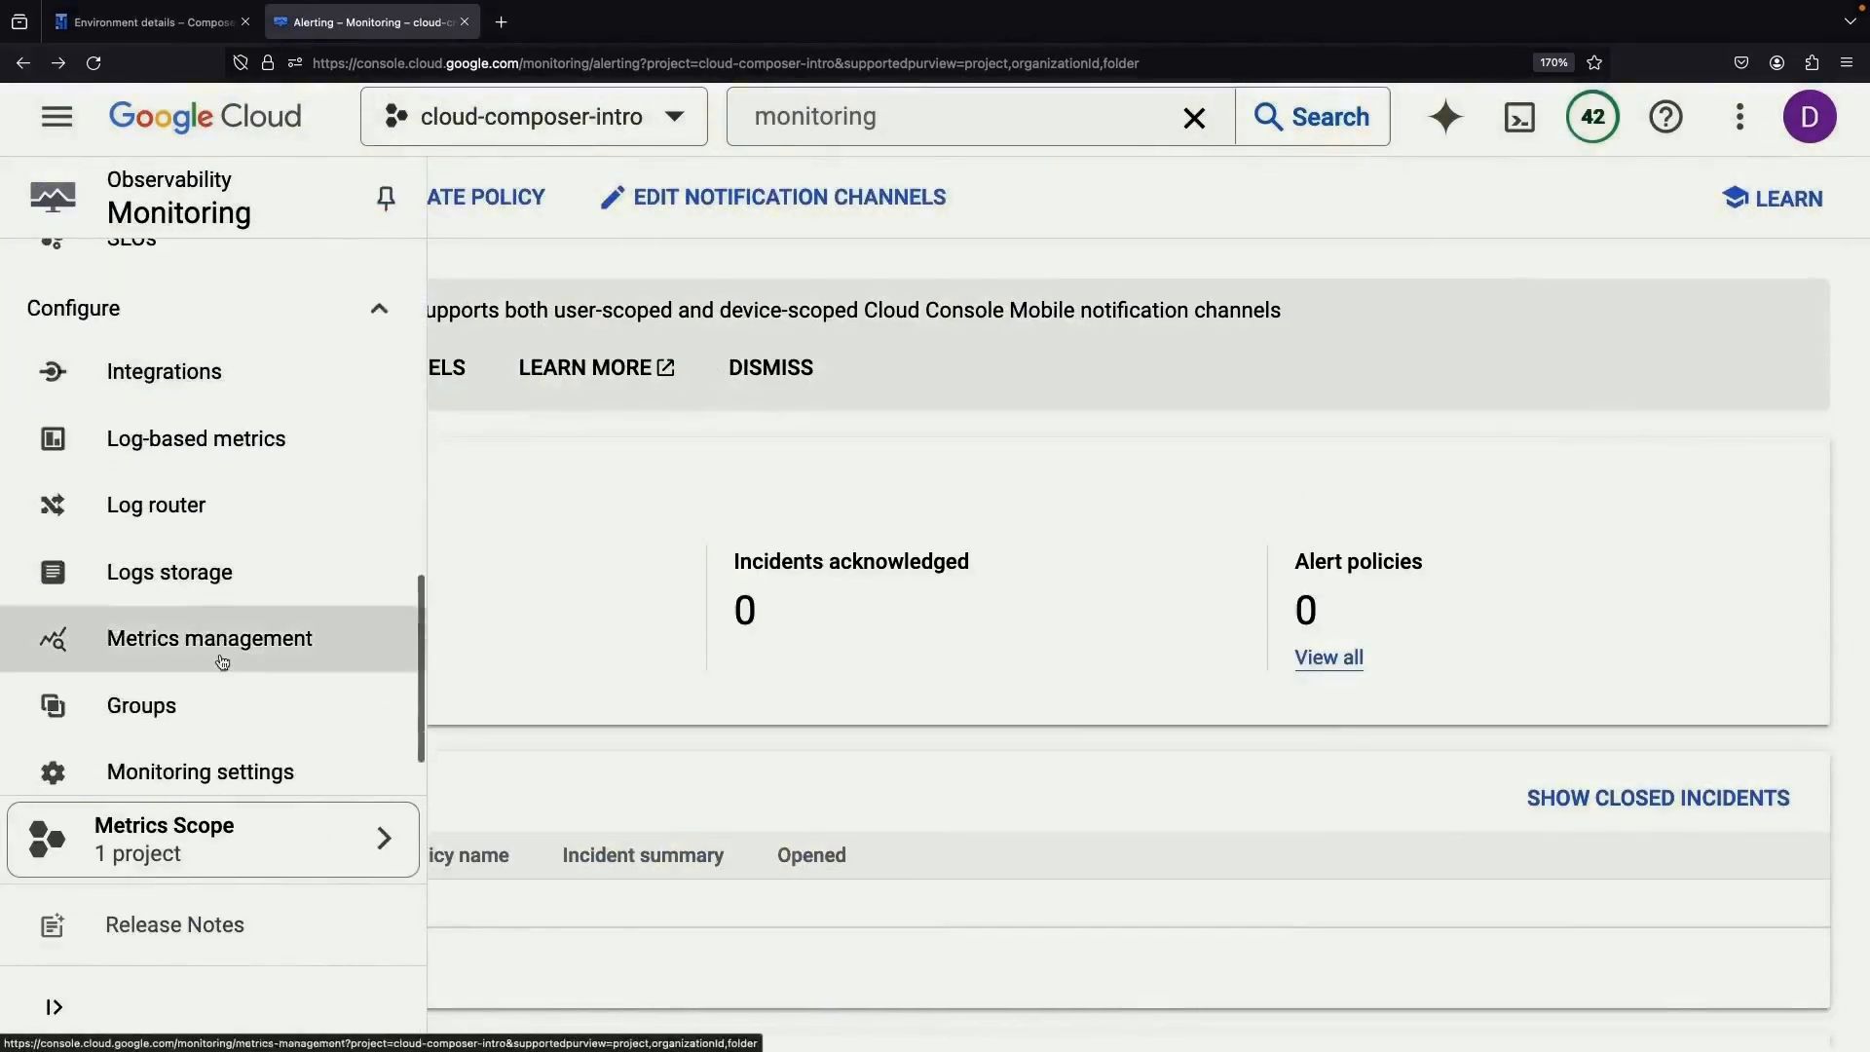
{"action": "left_click", "coordinate": [817, 125]}
{"action": "type", "text": "logs"}
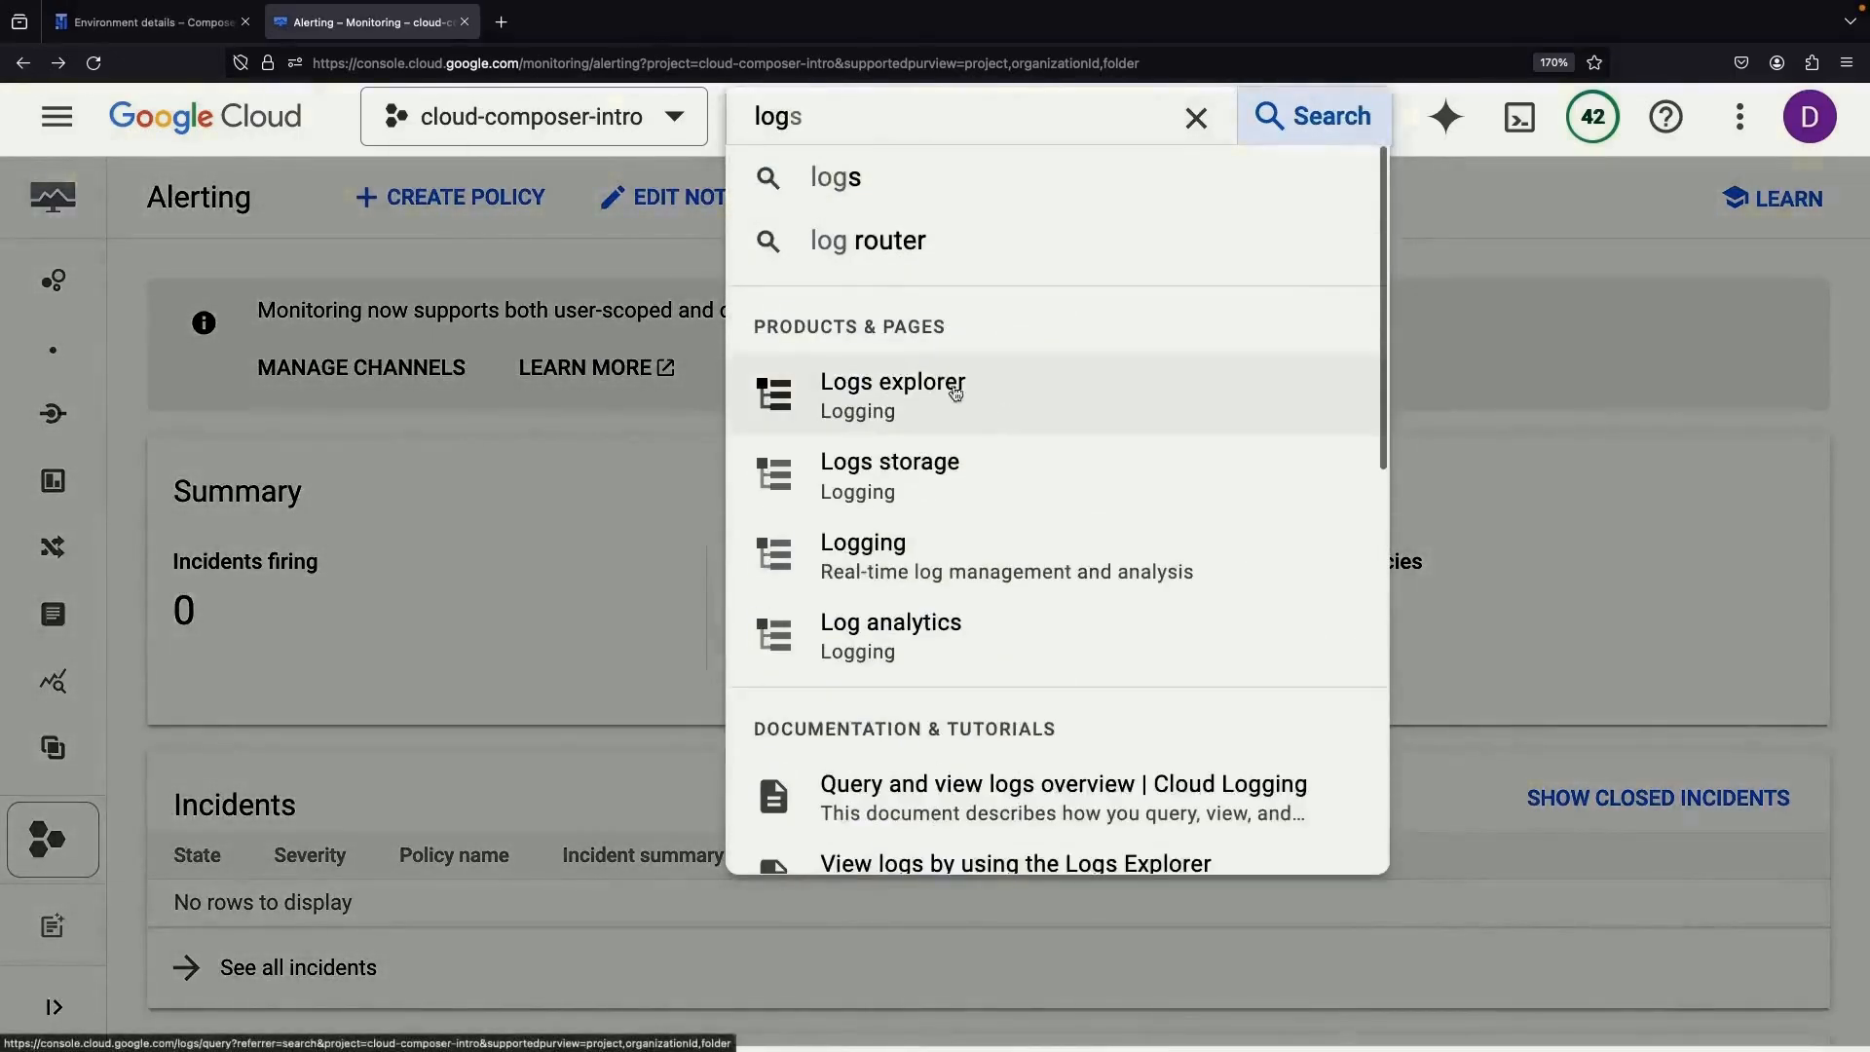
{"action": "left_click", "coordinate": [918, 404]}
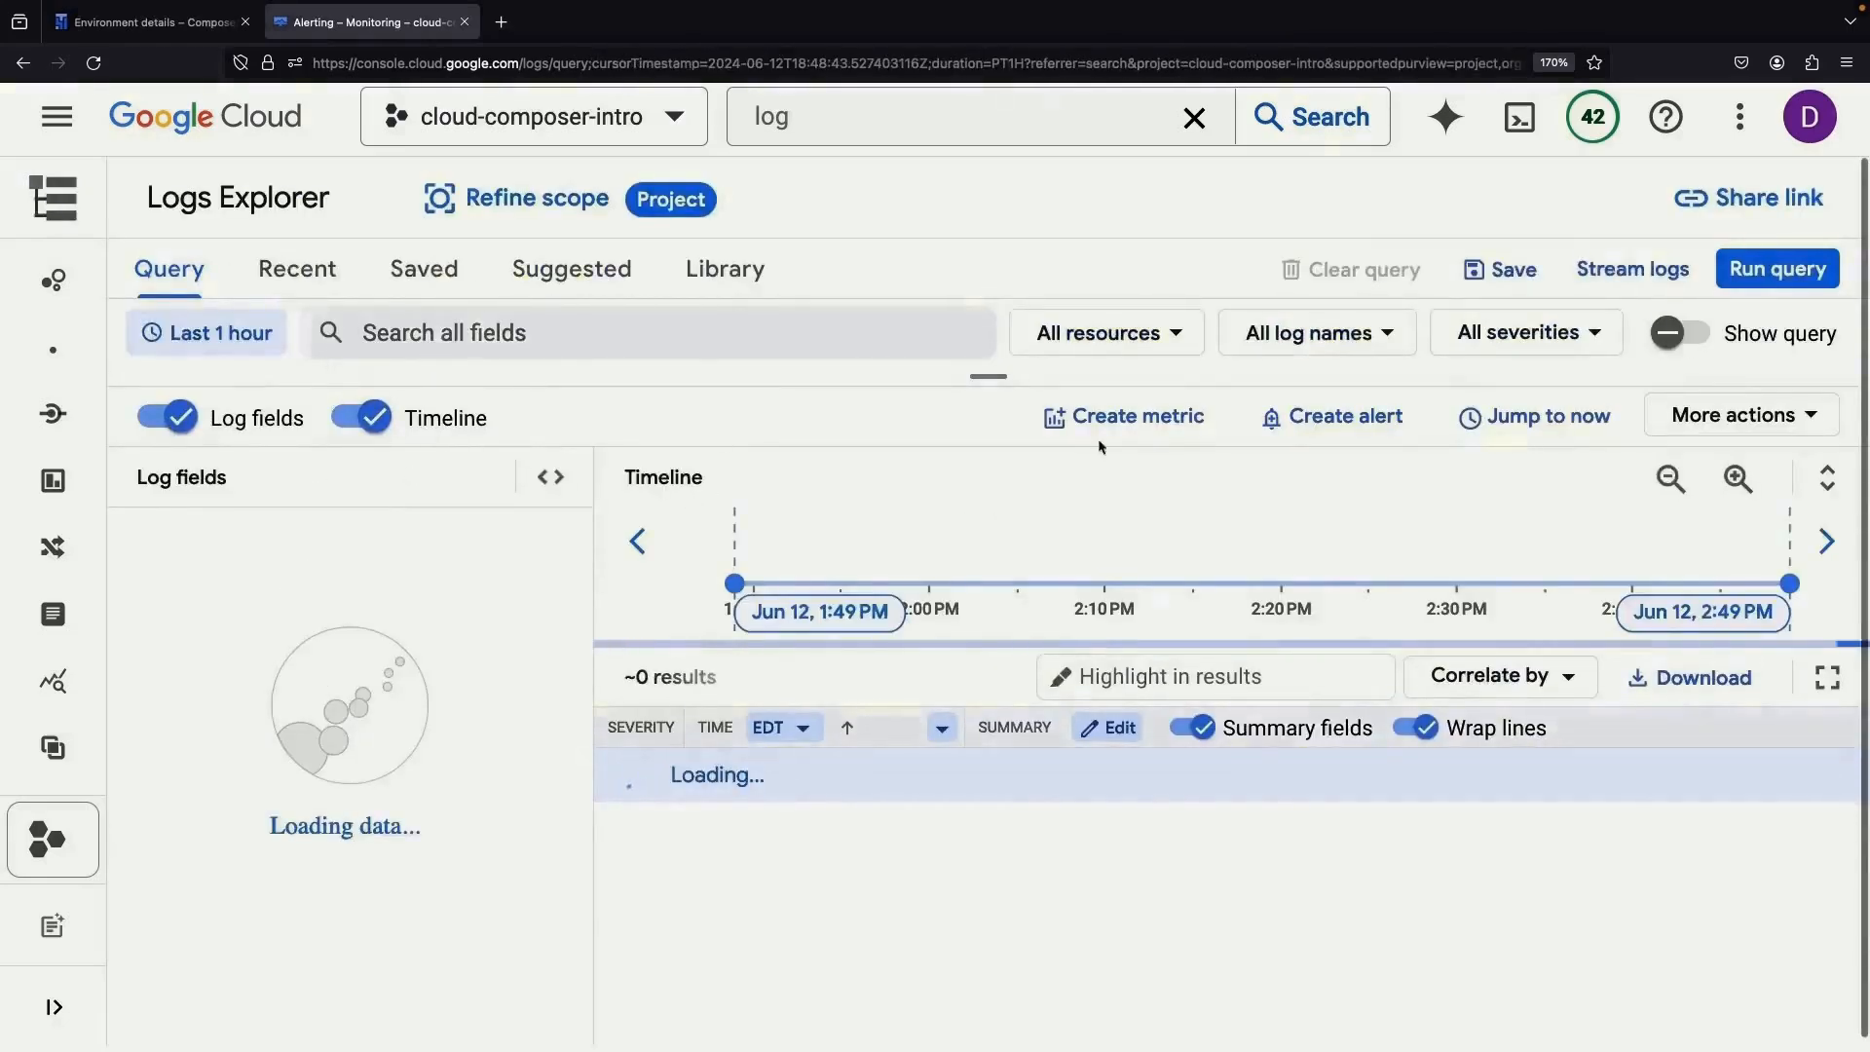
- Filter the logs to the Cloud Composer Environment resource in us-central1 for the demonstration environment
{"action": "left_click", "coordinate": [1178, 335]}
{"action": "left_click", "coordinate": [1235, 707]}
{"action": "left_click", "coordinate": [906, 602]}
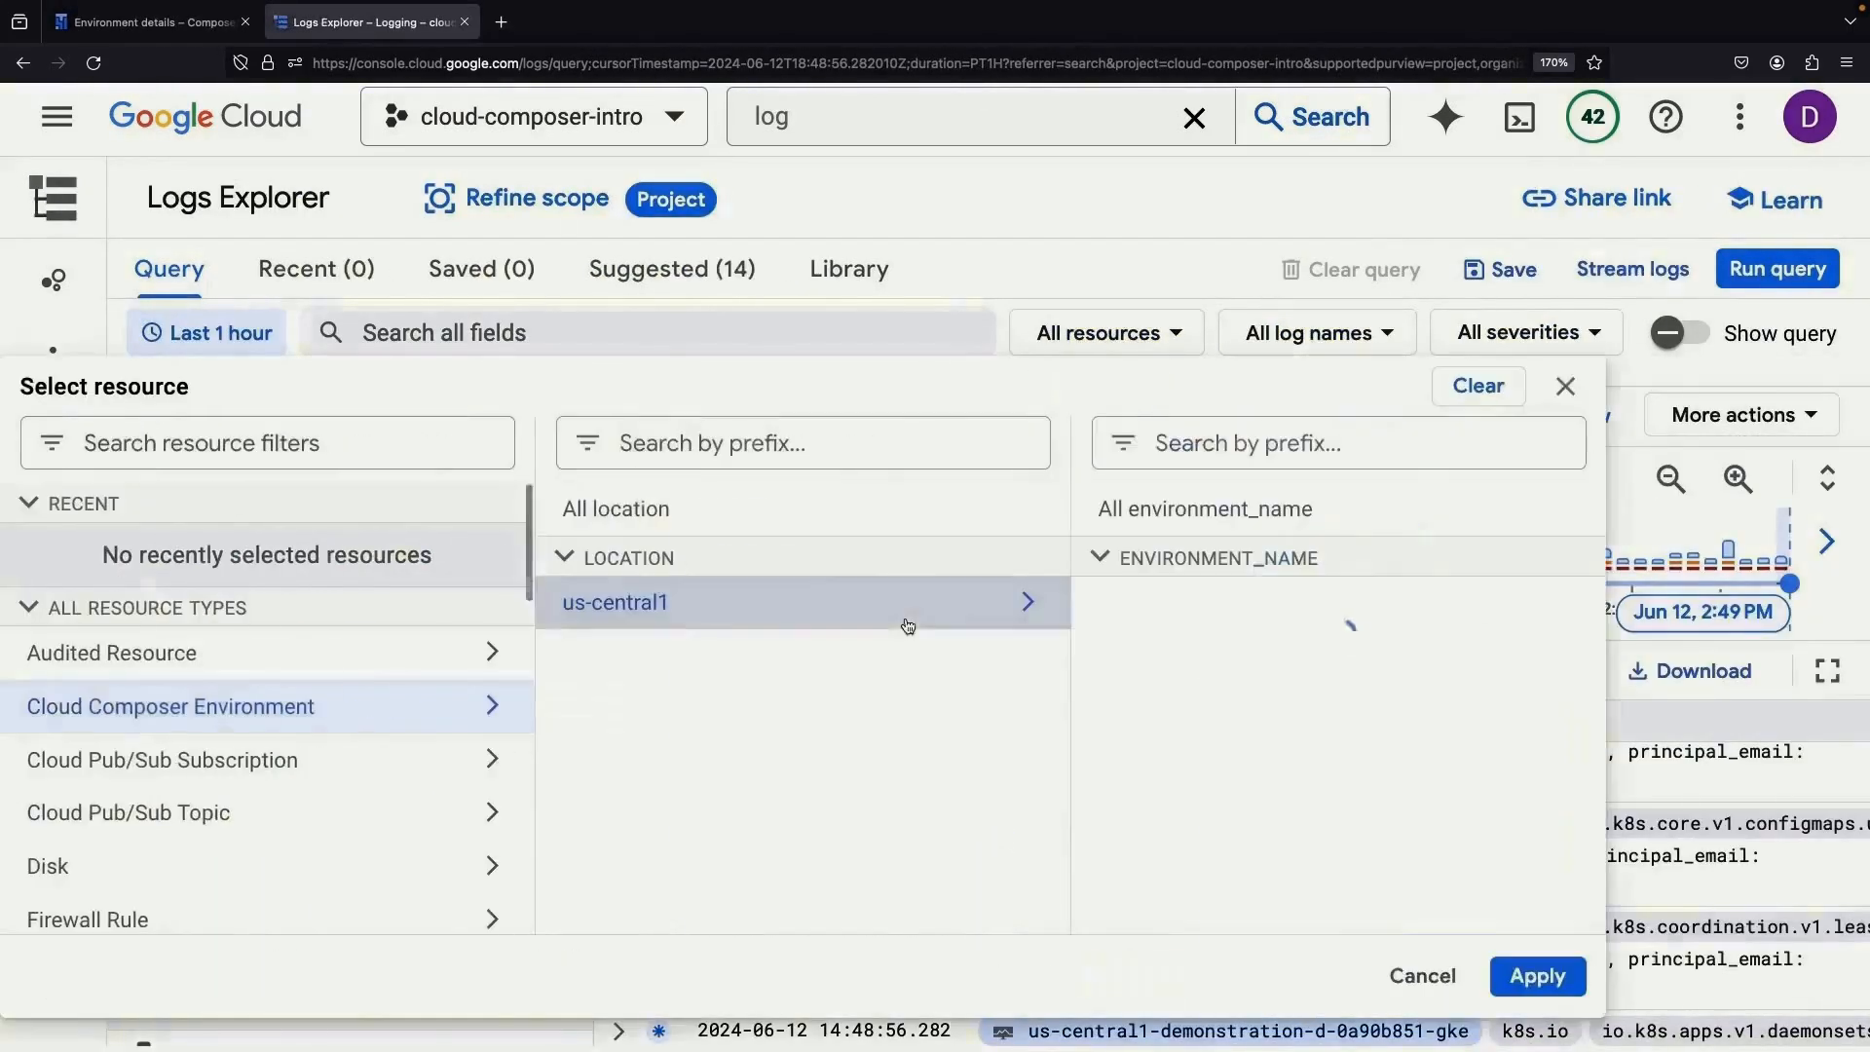
{"action": "left_click", "coordinate": [1236, 608]}
{"action": "left_click", "coordinate": [1538, 976]}
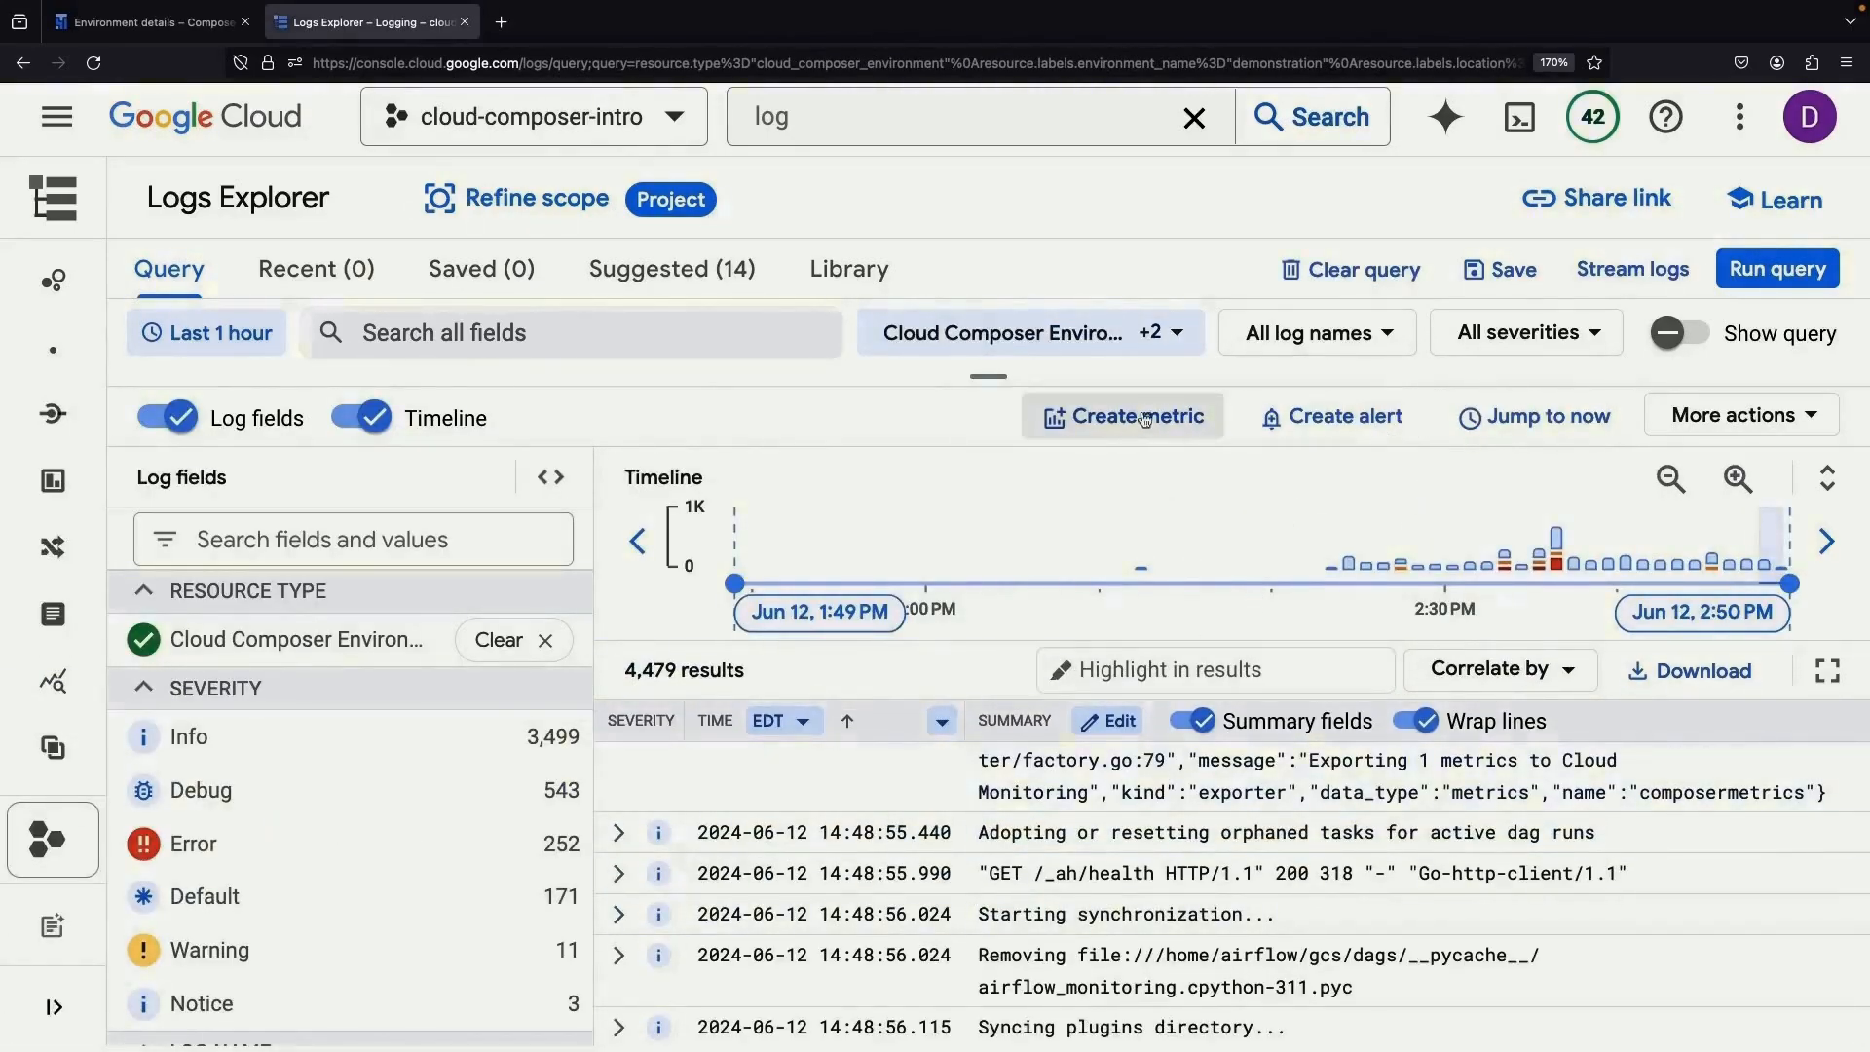
- Look over the environment's log entries and the form for creating a log-based metric, leaving it without creating one
{"action": "scroll", "coordinate": [1344, 915], "scroll_direction": "up", "scroll_amount": 2}
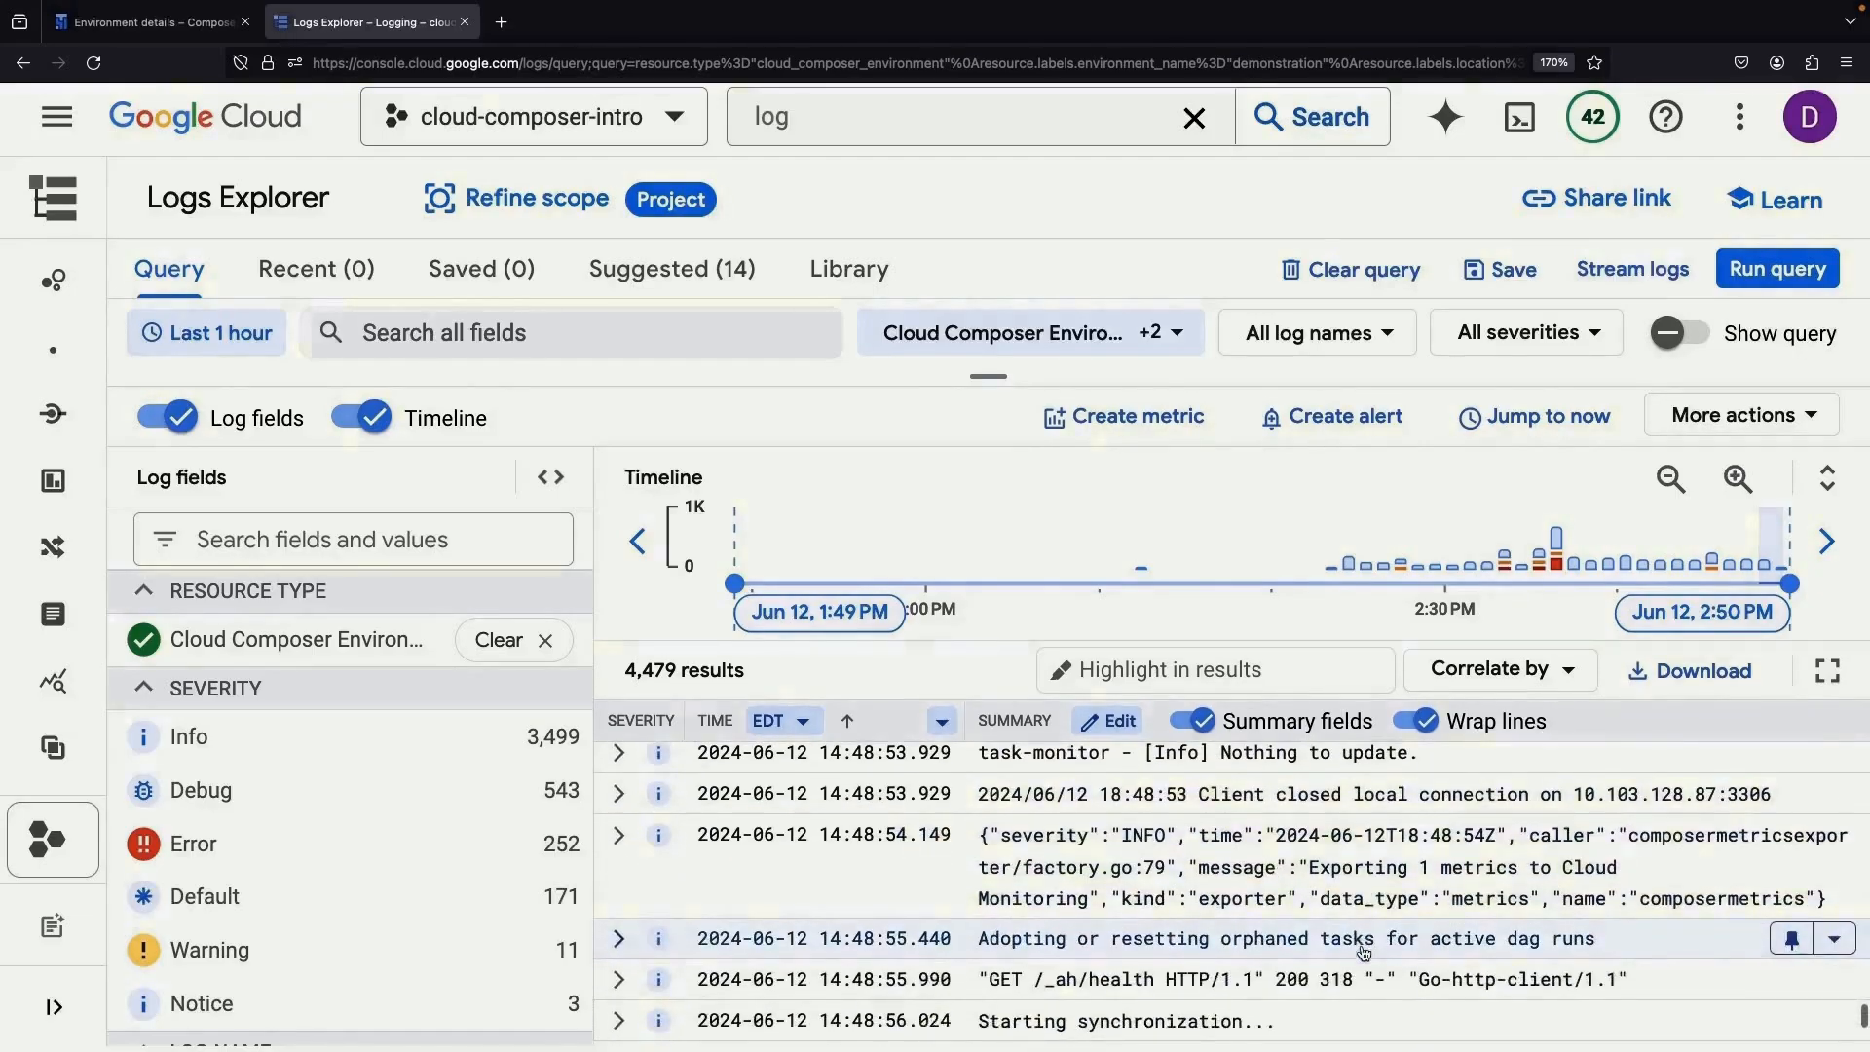
{"action": "scroll", "coordinate": [1363, 952], "scroll_direction": "down", "scroll_amount": 1}
{"action": "left_click", "coordinate": [1120, 417]}
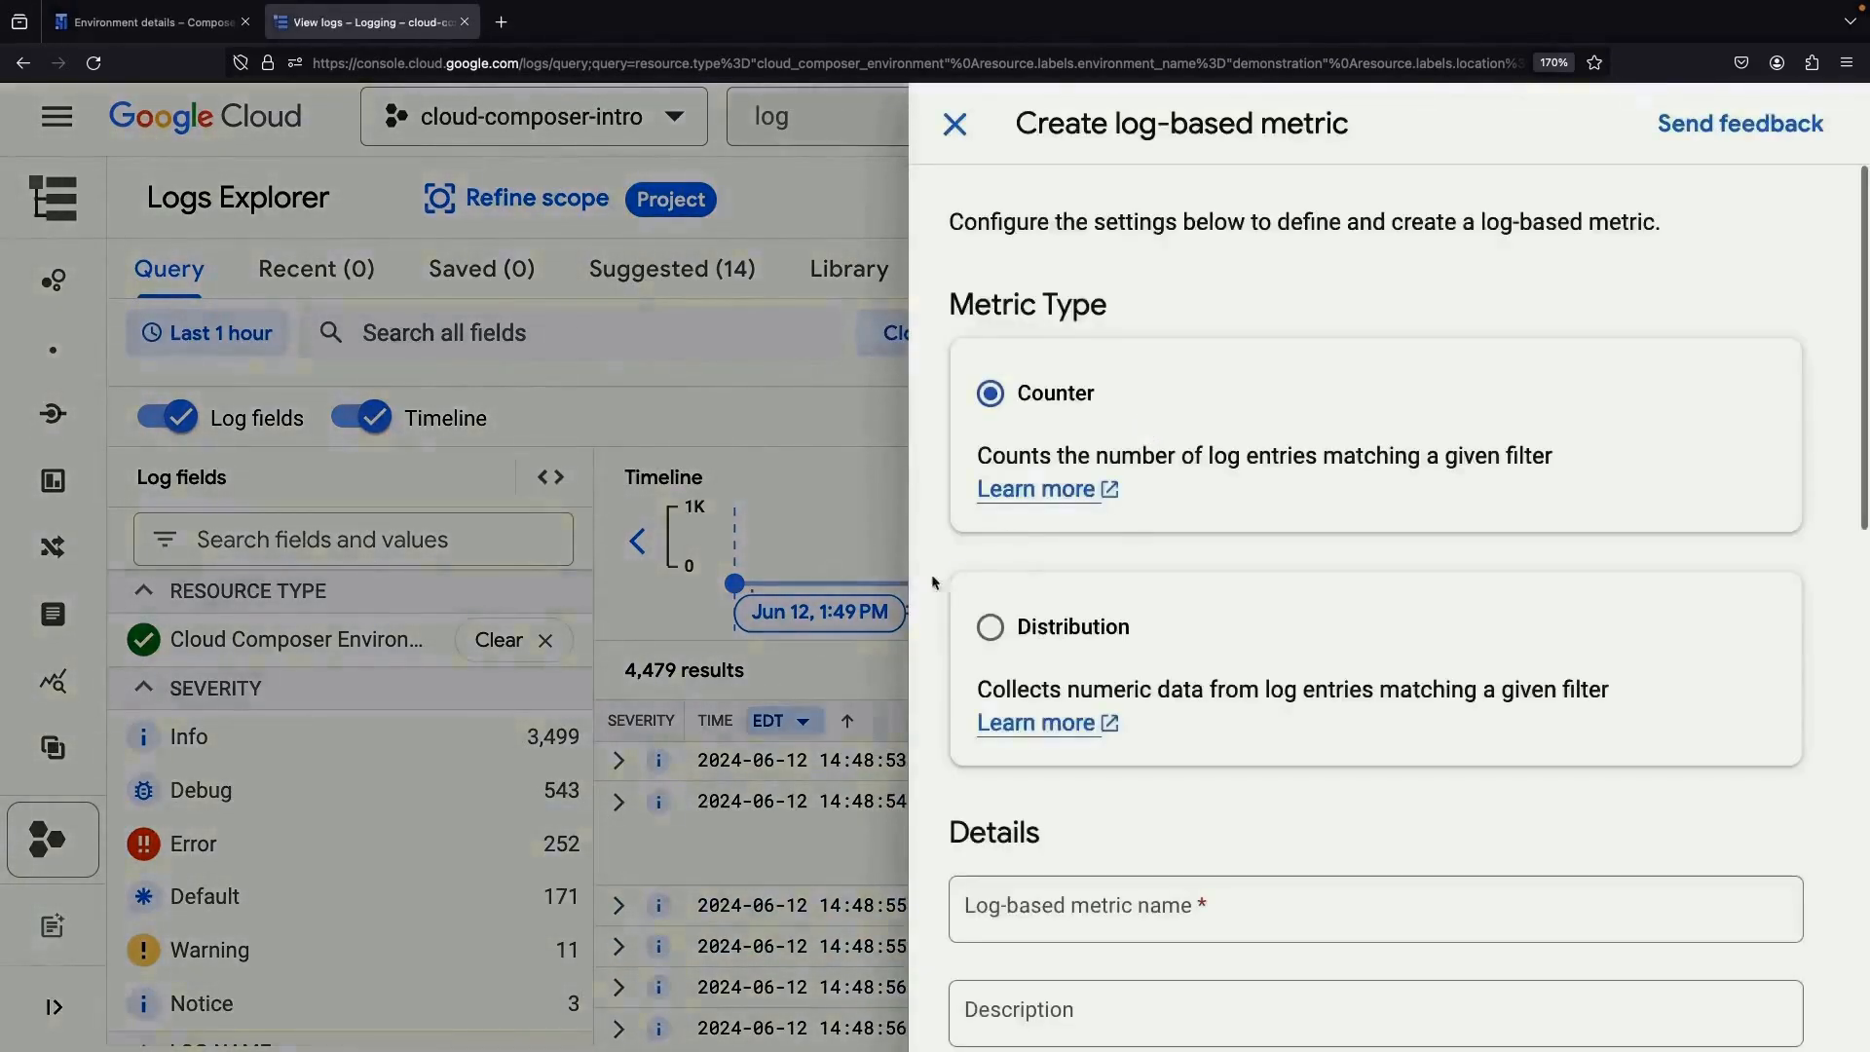
{"action": "left_click", "coordinate": [769, 726]}
{"action": "left_click", "coordinate": [1098, 676]}
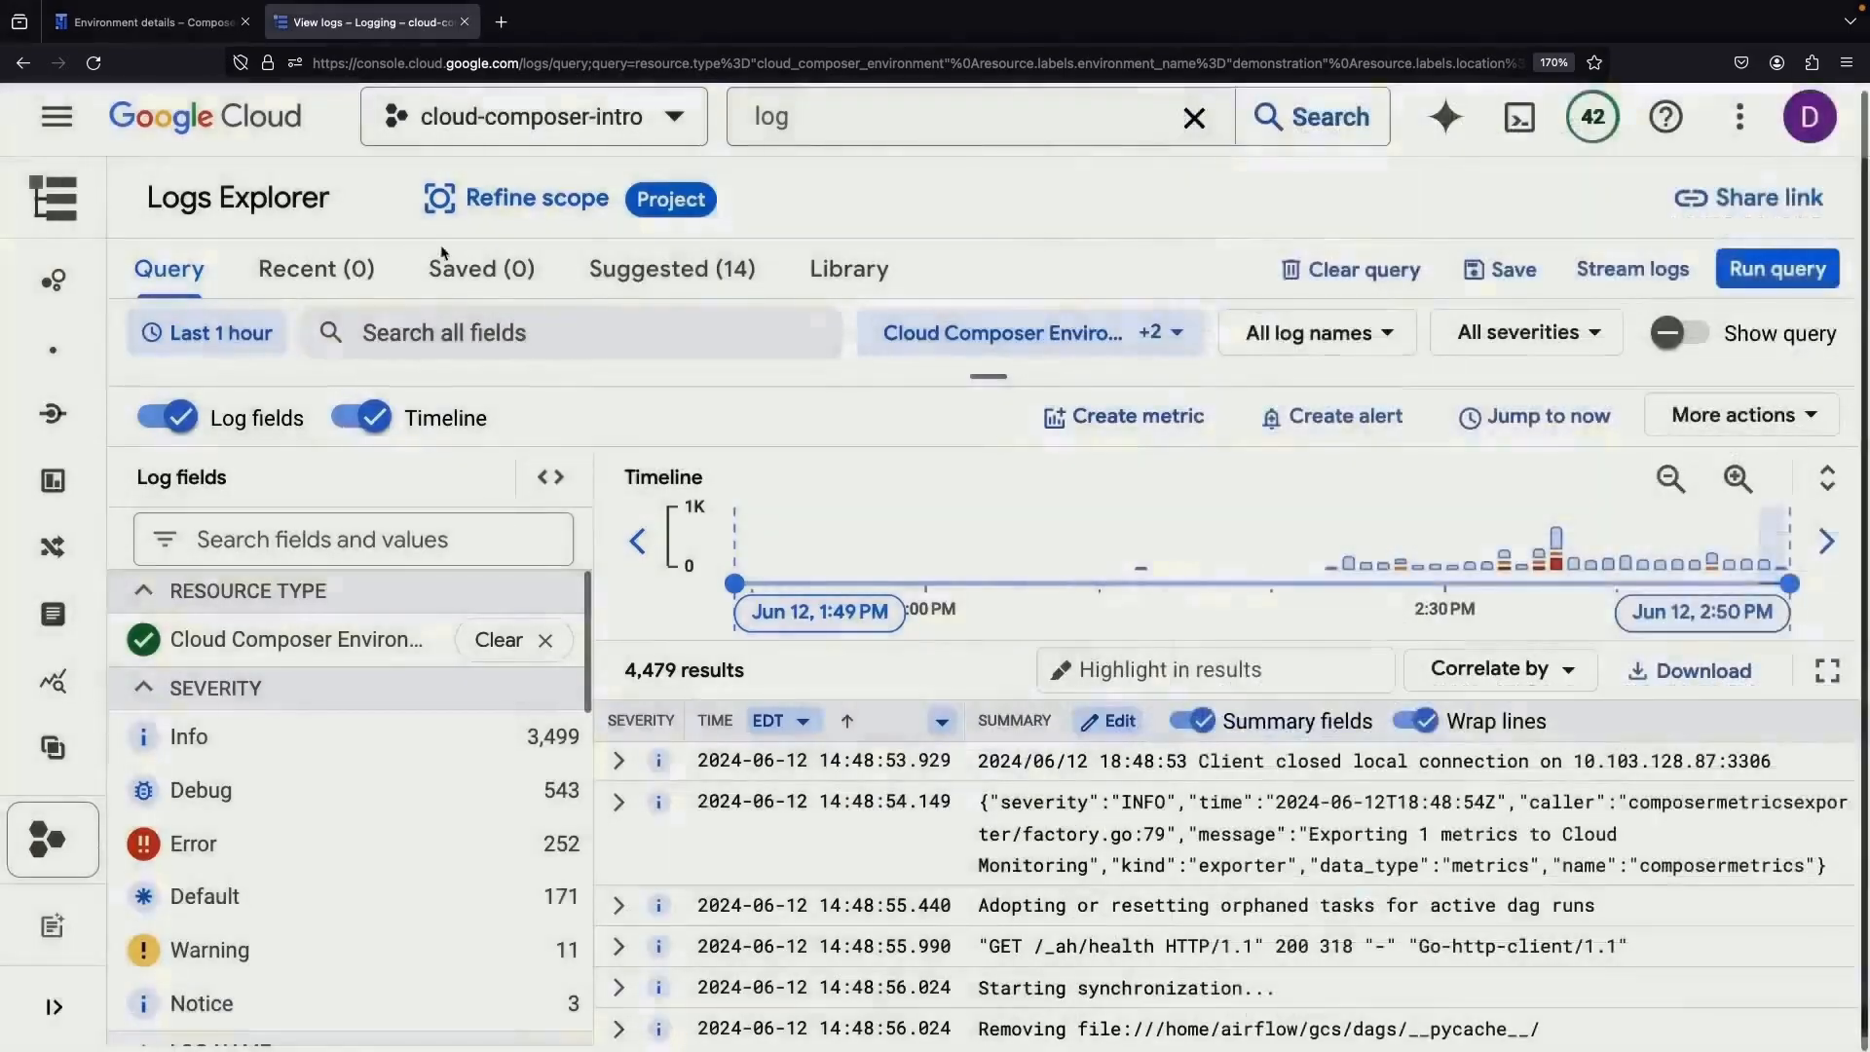
- Open the demonstration environment's Airflow UI and sign in with the existing demo account
{"action": "left_click", "coordinate": [146, 21]}
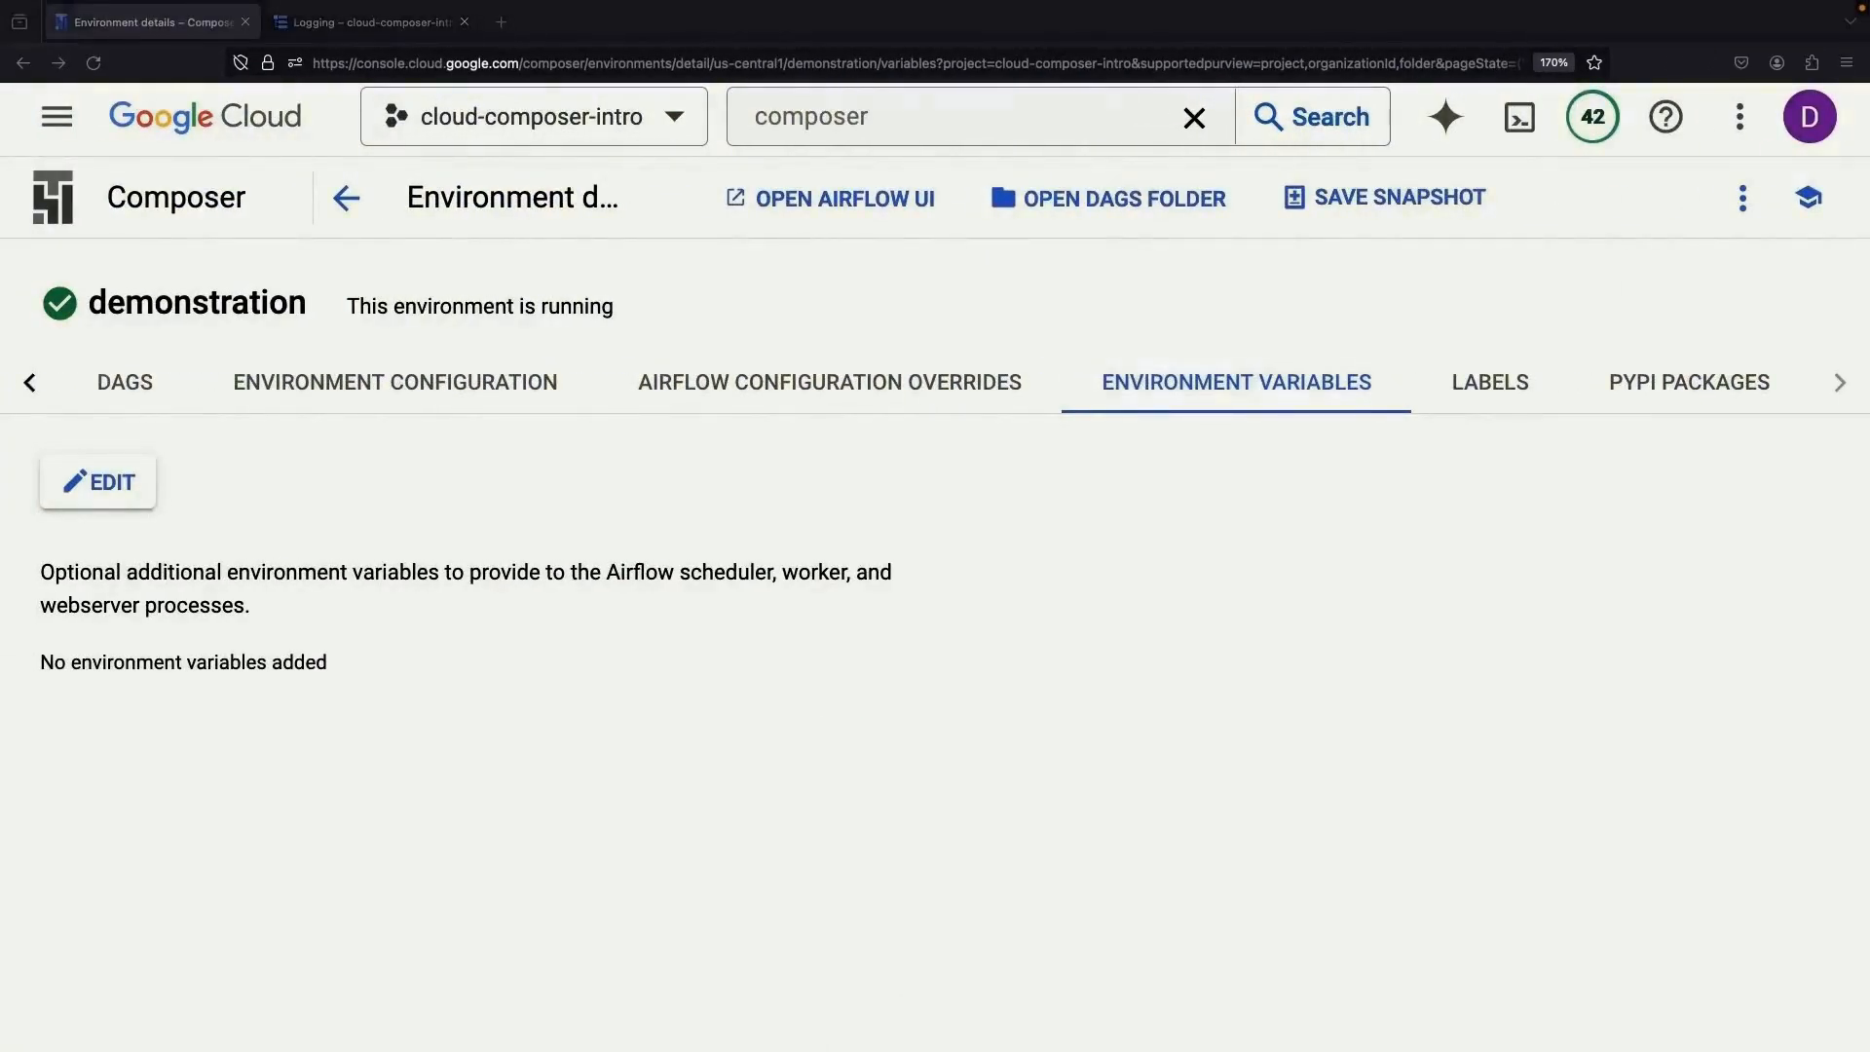
{"action": "left_click", "coordinate": [809, 200]}
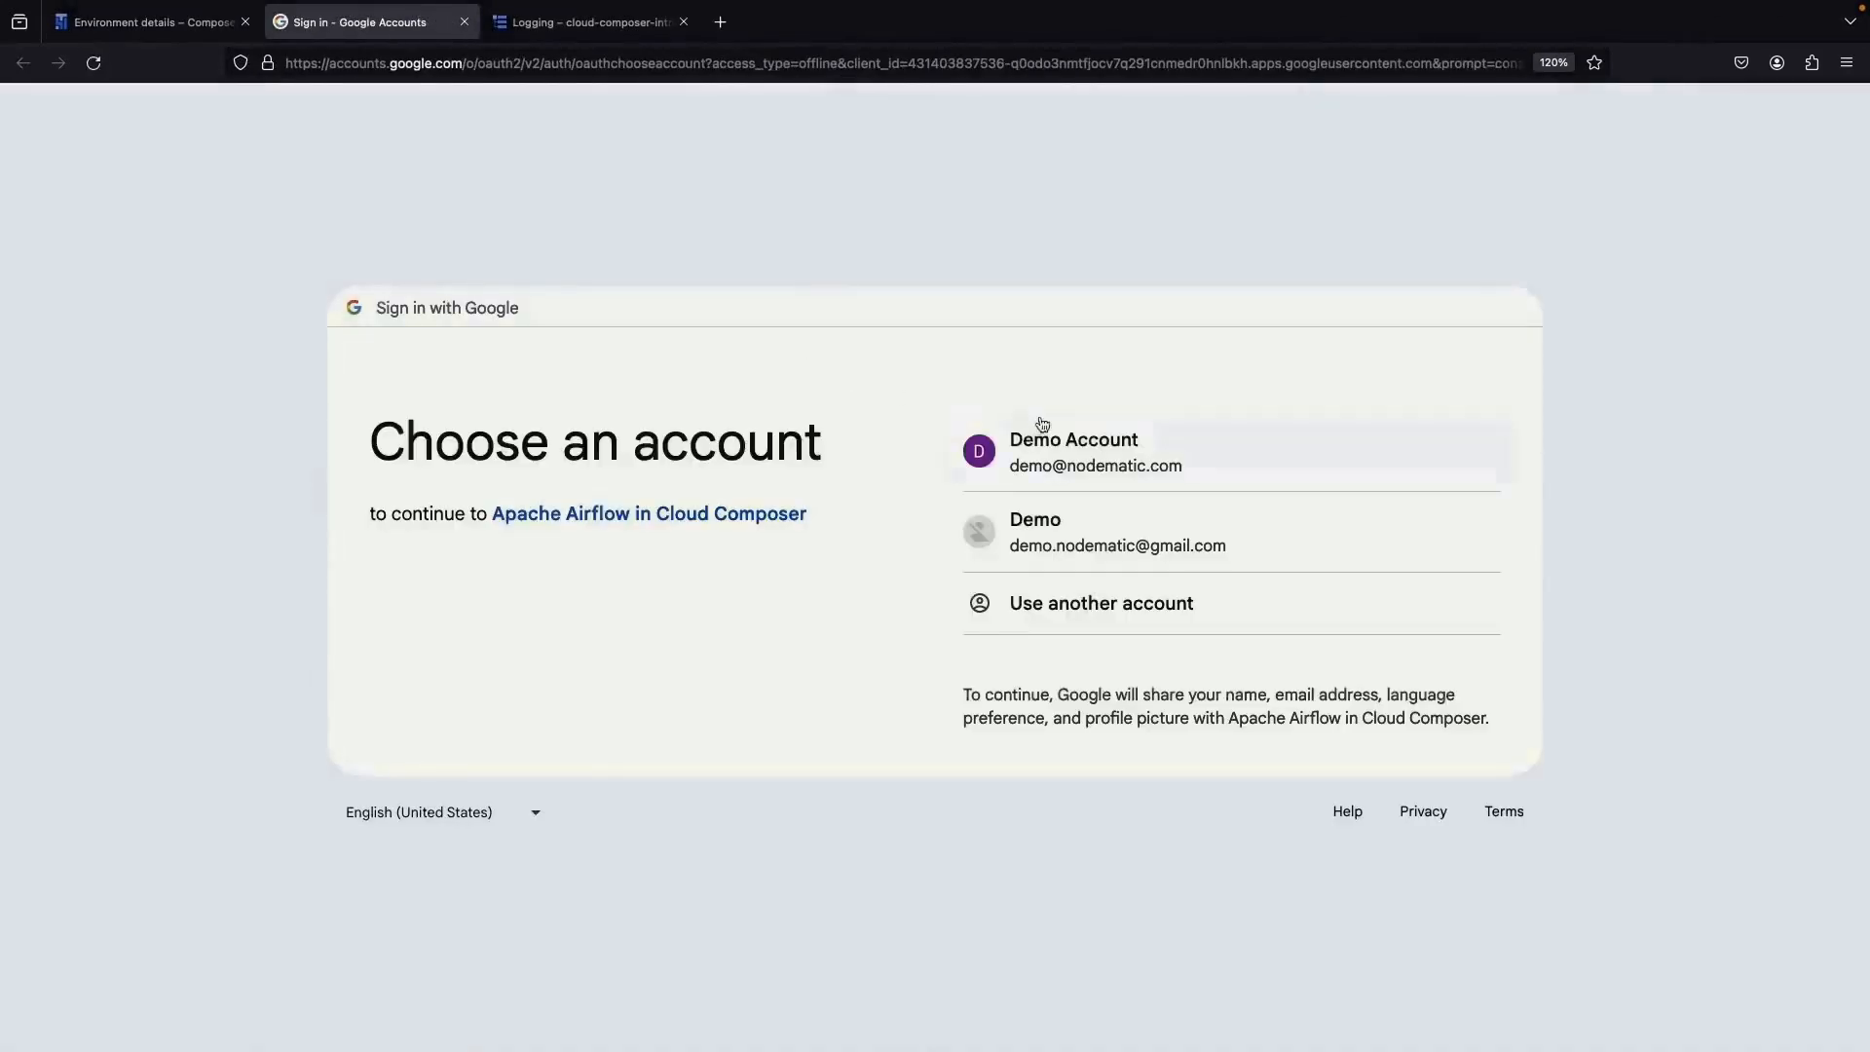
{"action": "left_click", "coordinate": [1042, 428]}
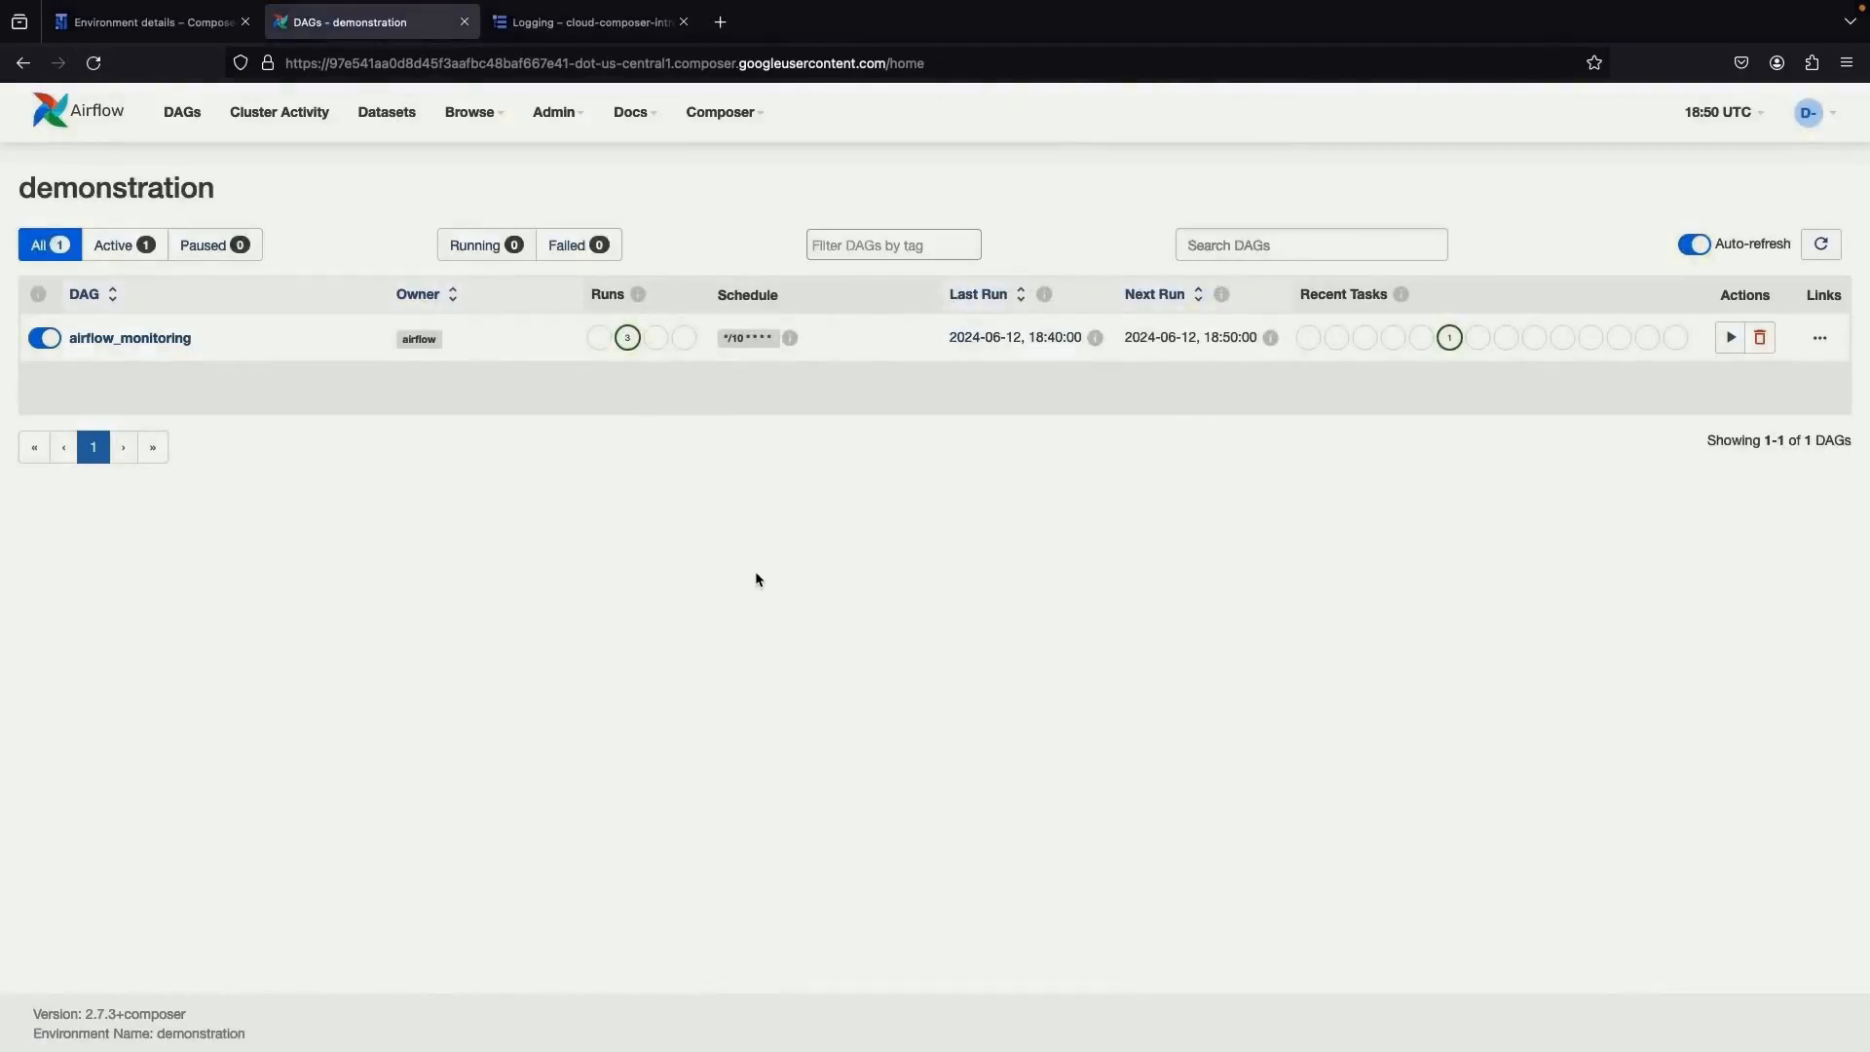
- Return from the Airflow UI to the Composer environments list and go to the Google Cloud welcome page
{"action": "left_click", "coordinate": [204, 29]}
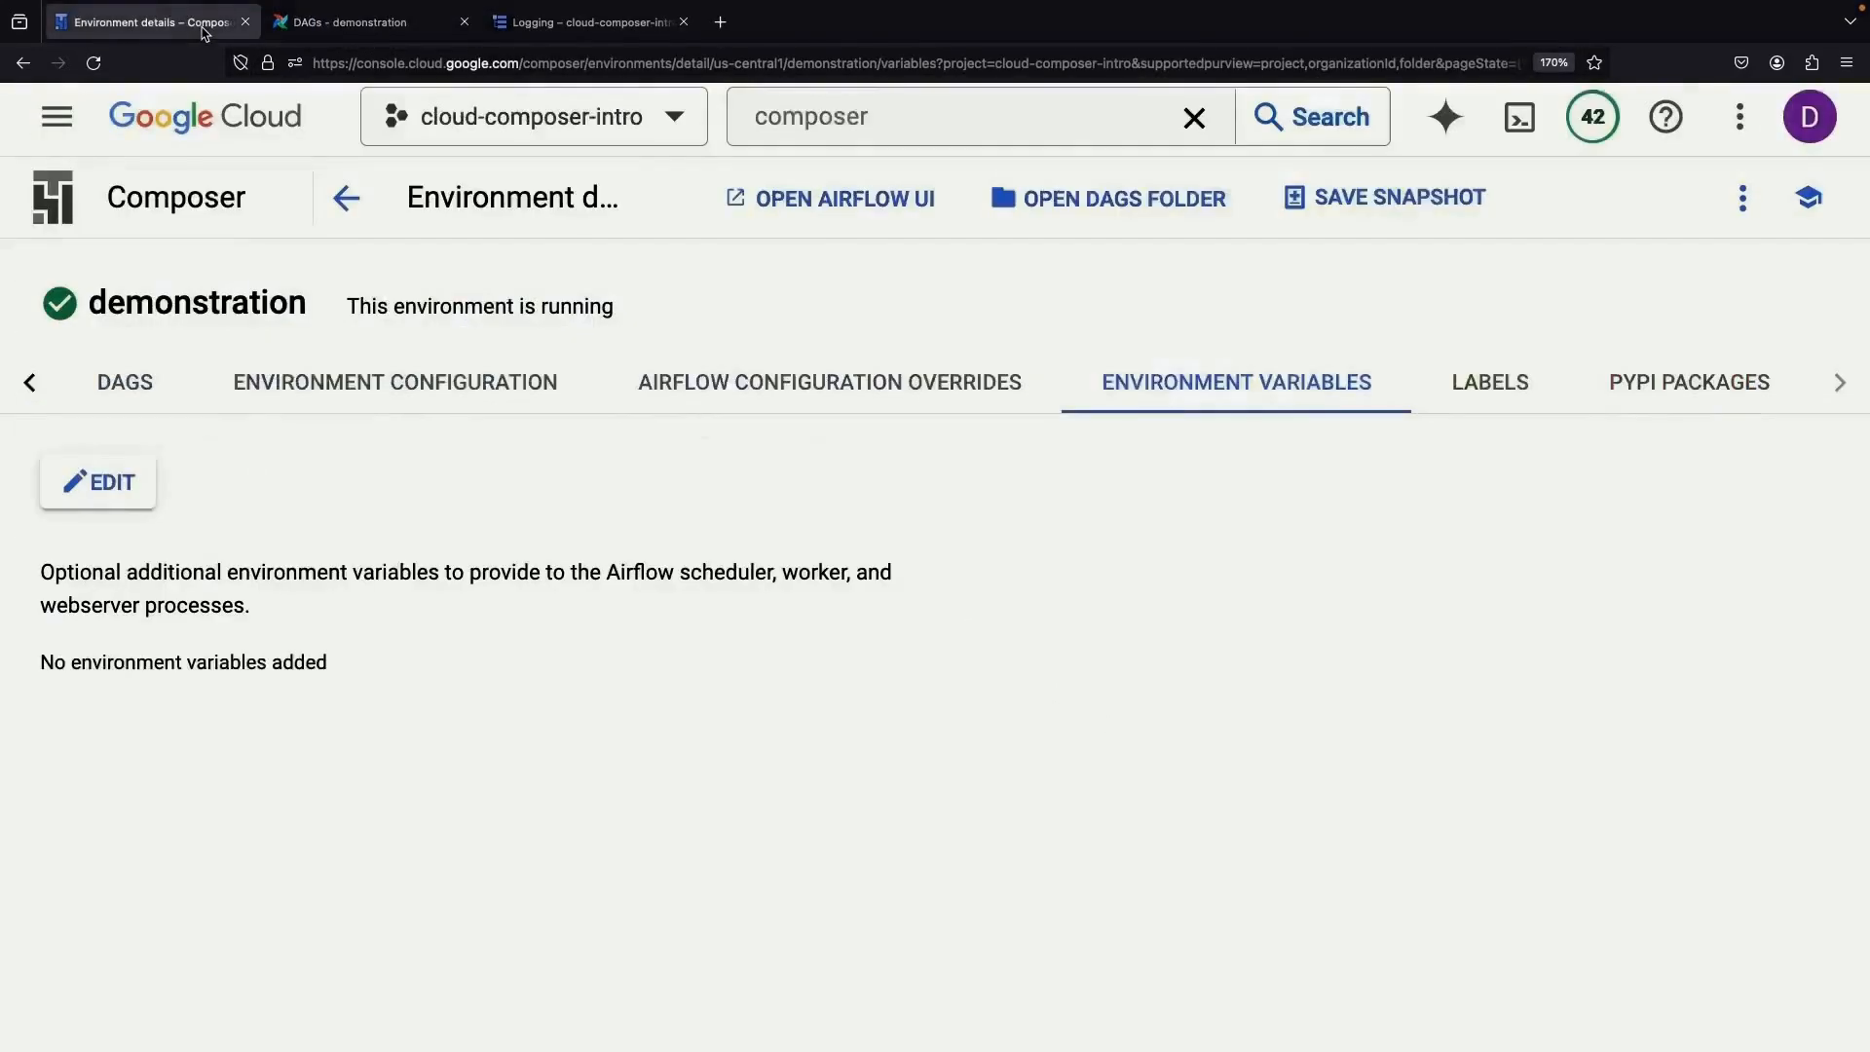
{"action": "left_click", "coordinate": [341, 21]}
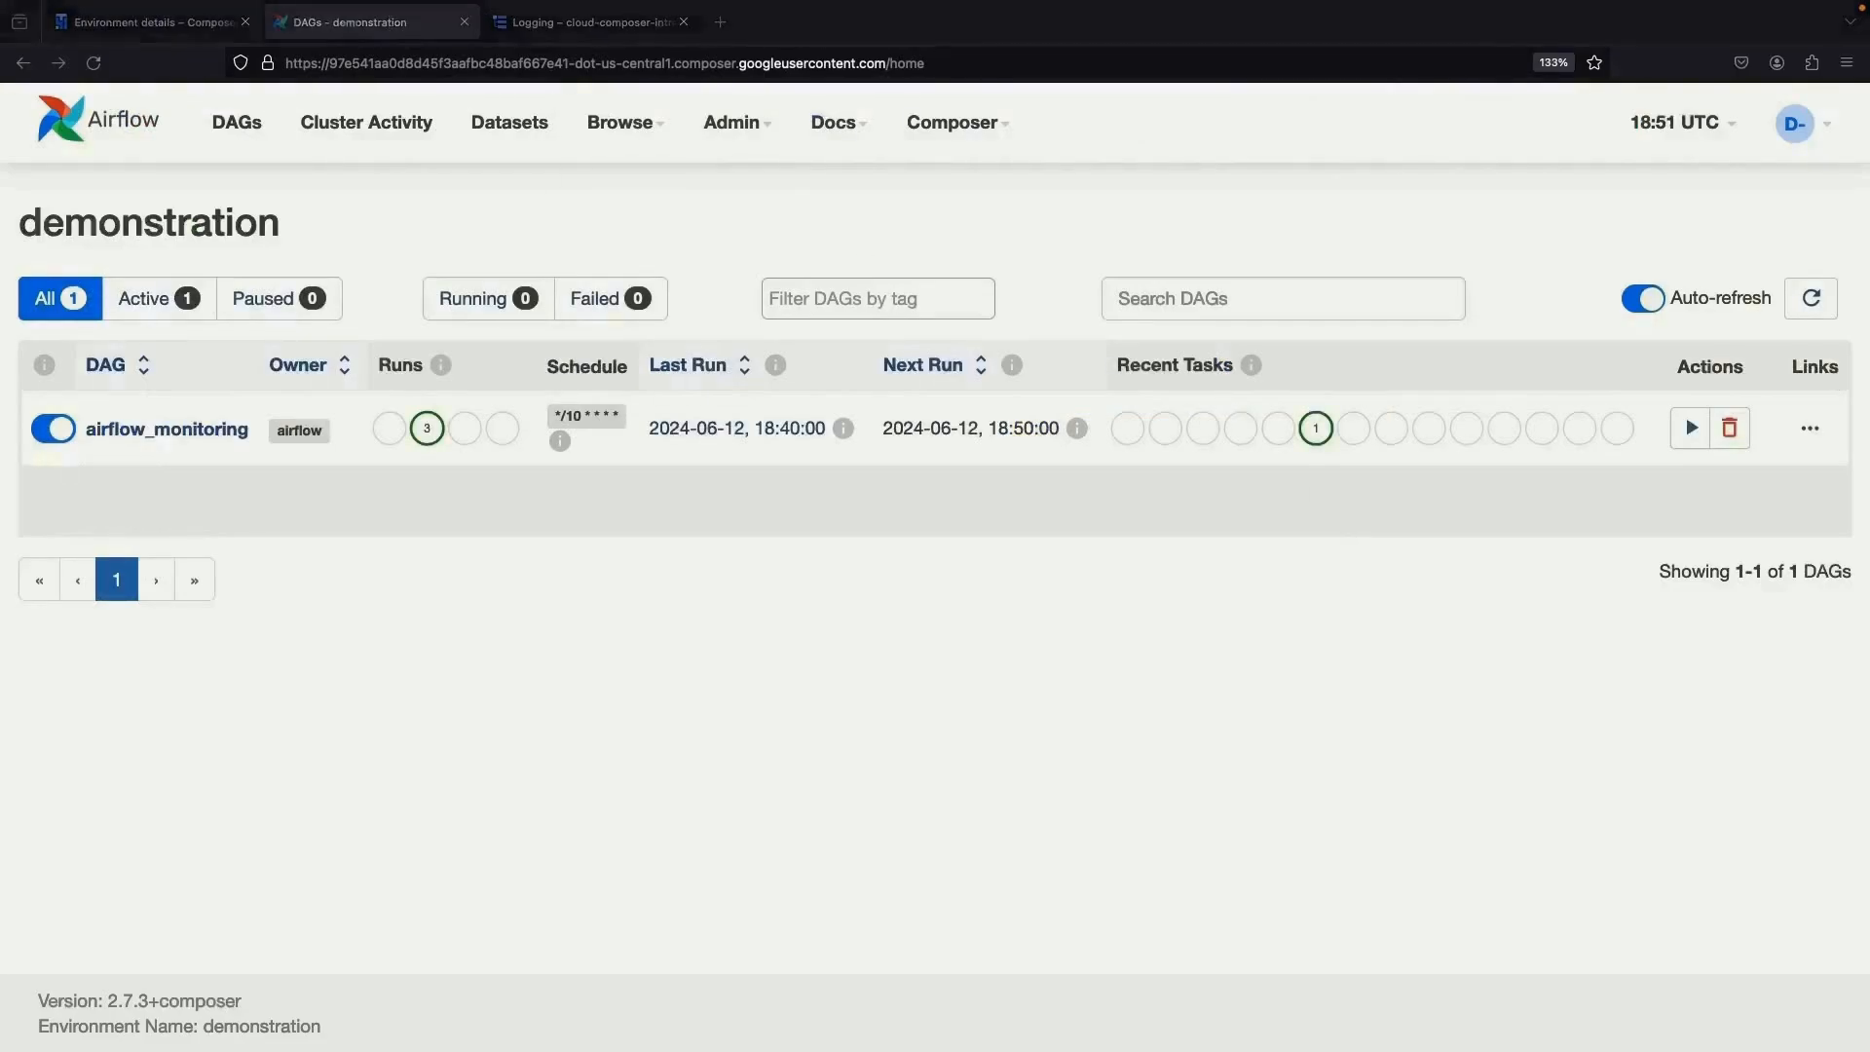
{"action": "left_click", "coordinate": [156, 23]}
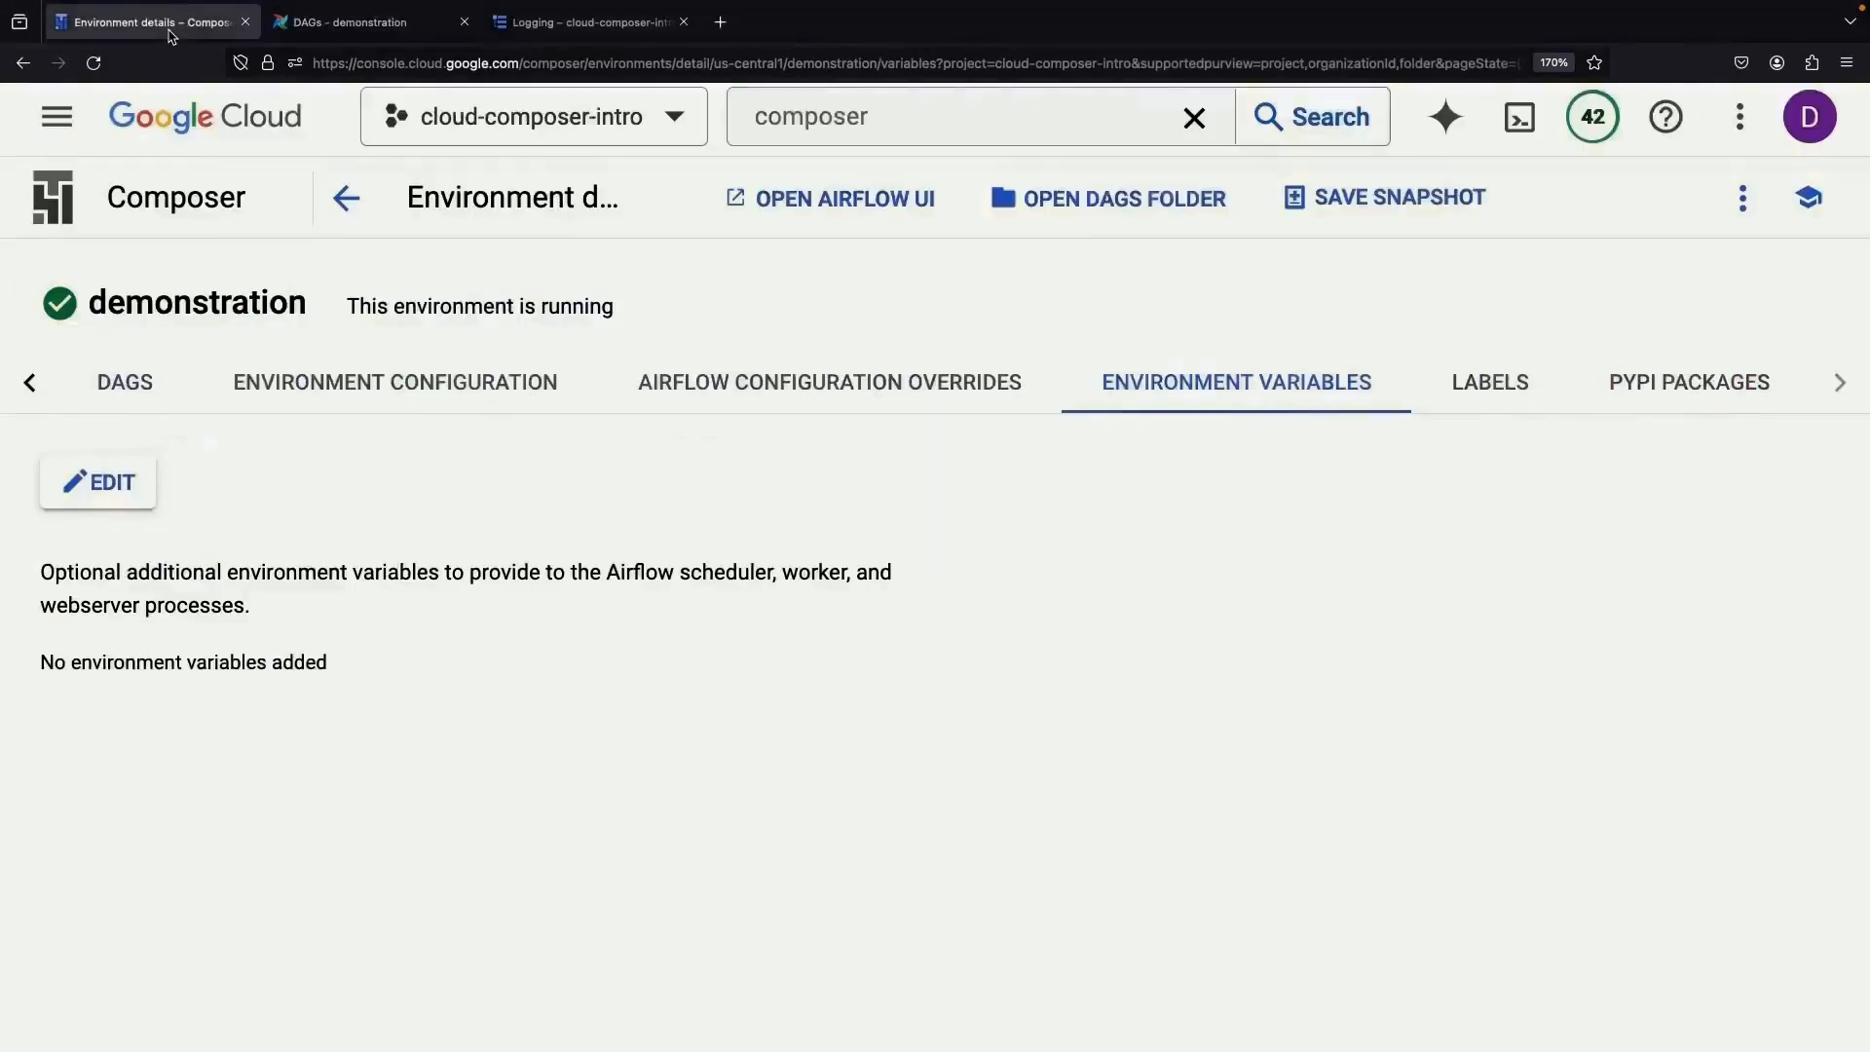
{"action": "left_click", "coordinate": [290, 199]}
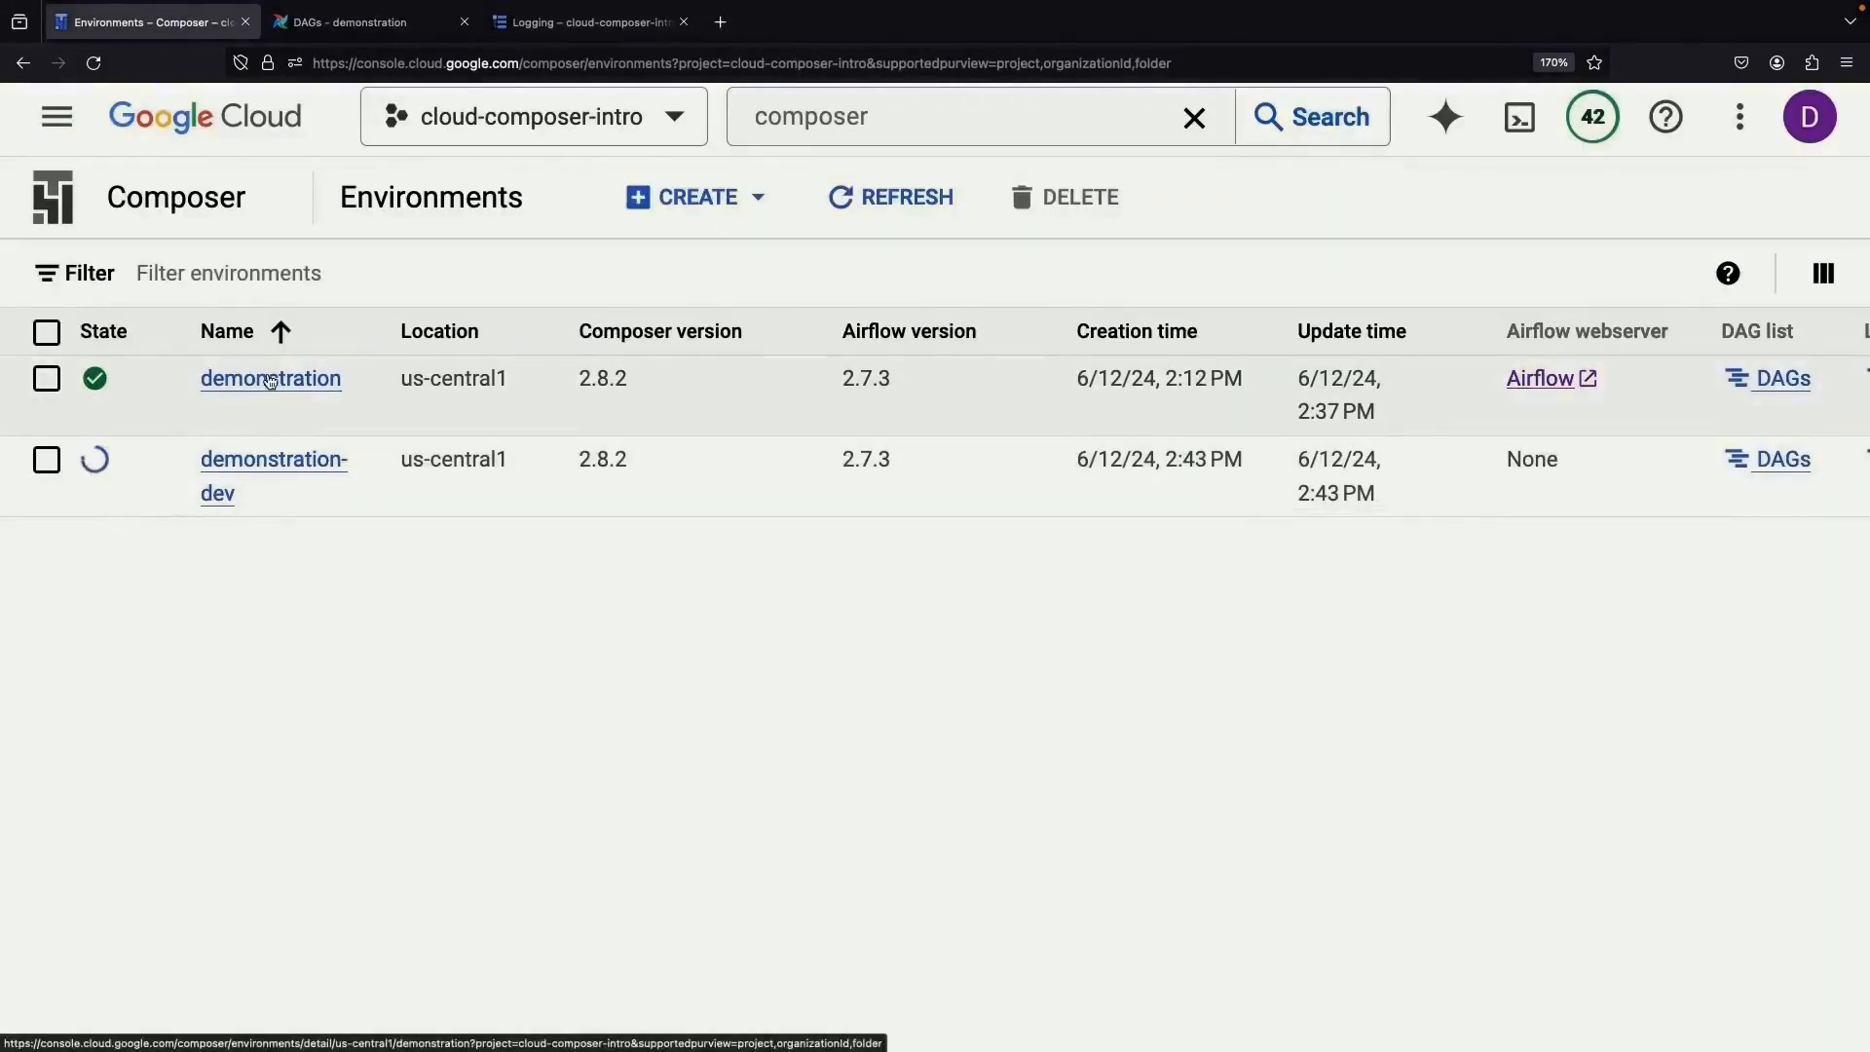
{"action": "left_click", "coordinate": [204, 116]}
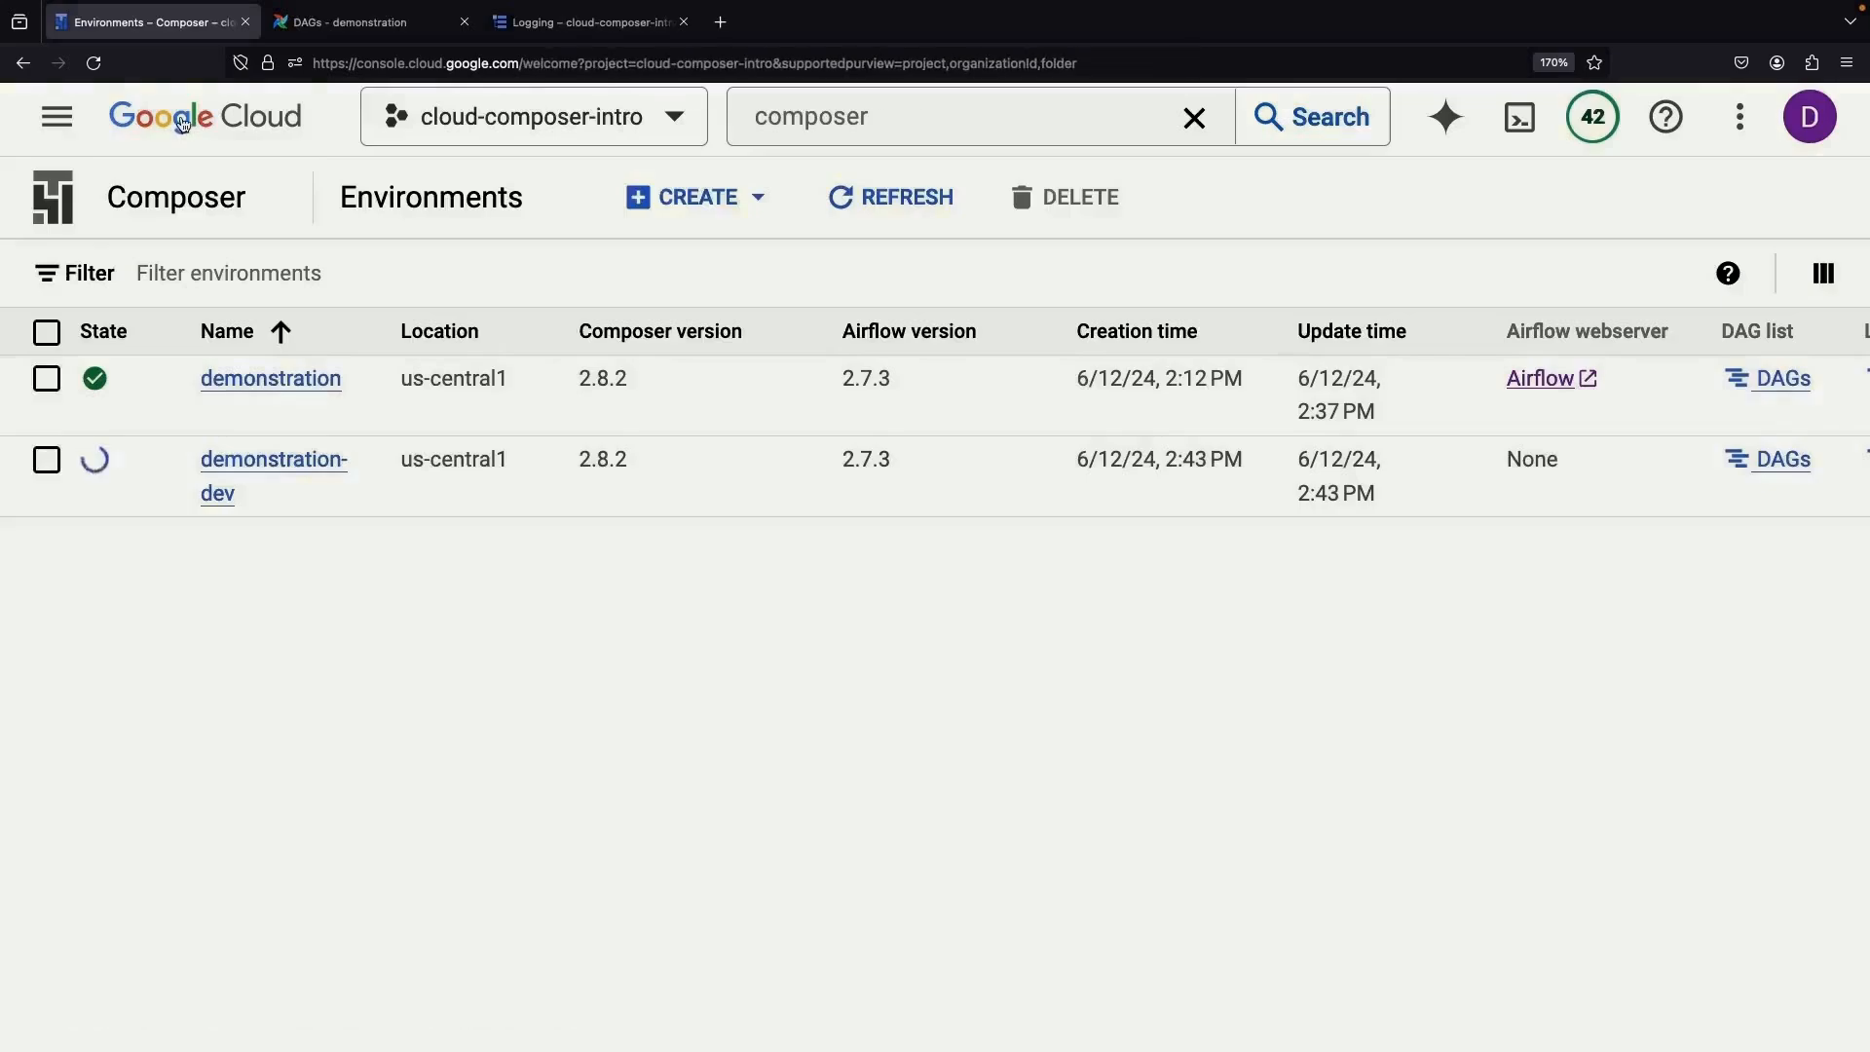
- Search the console for "kubern" and open the Kubernetes Clusters page to view the project's cluster list
{"action": "left_click", "coordinate": [826, 121]}
{"action": "type", "text": "kubern"}
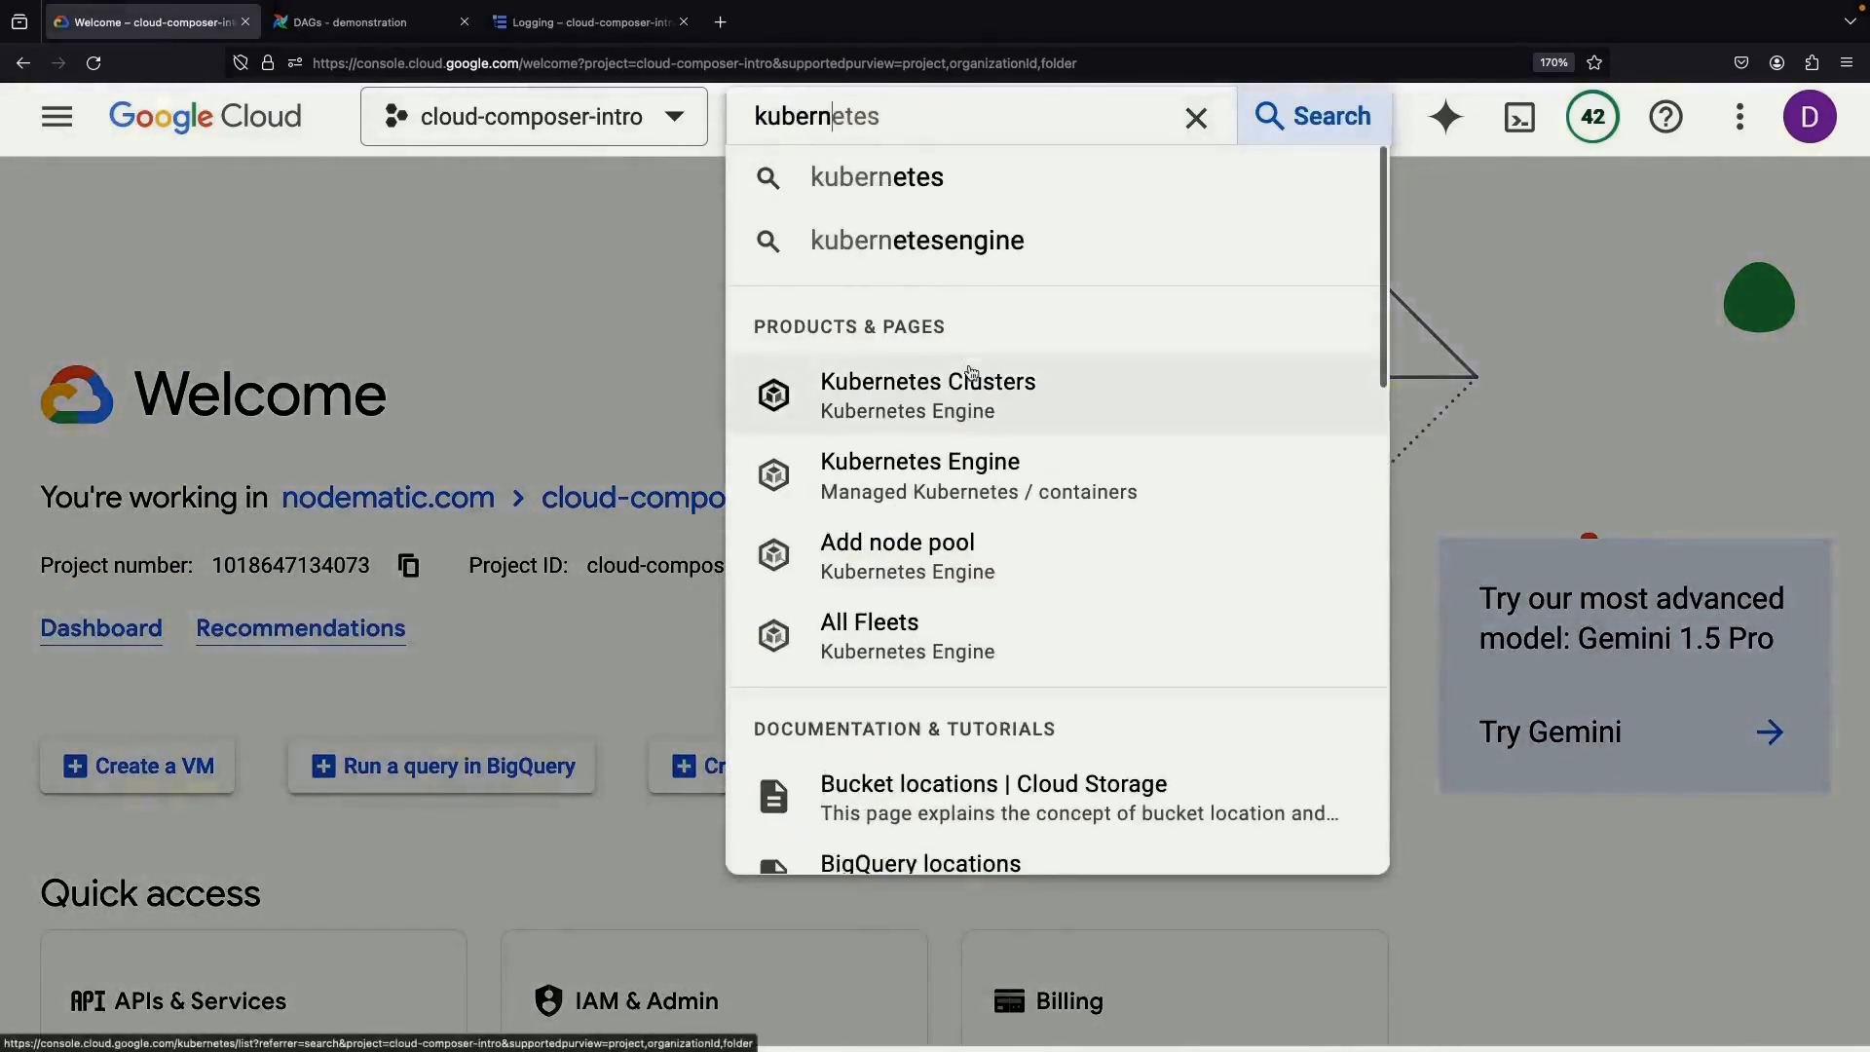
{"action": "left_click", "coordinate": [970, 373]}
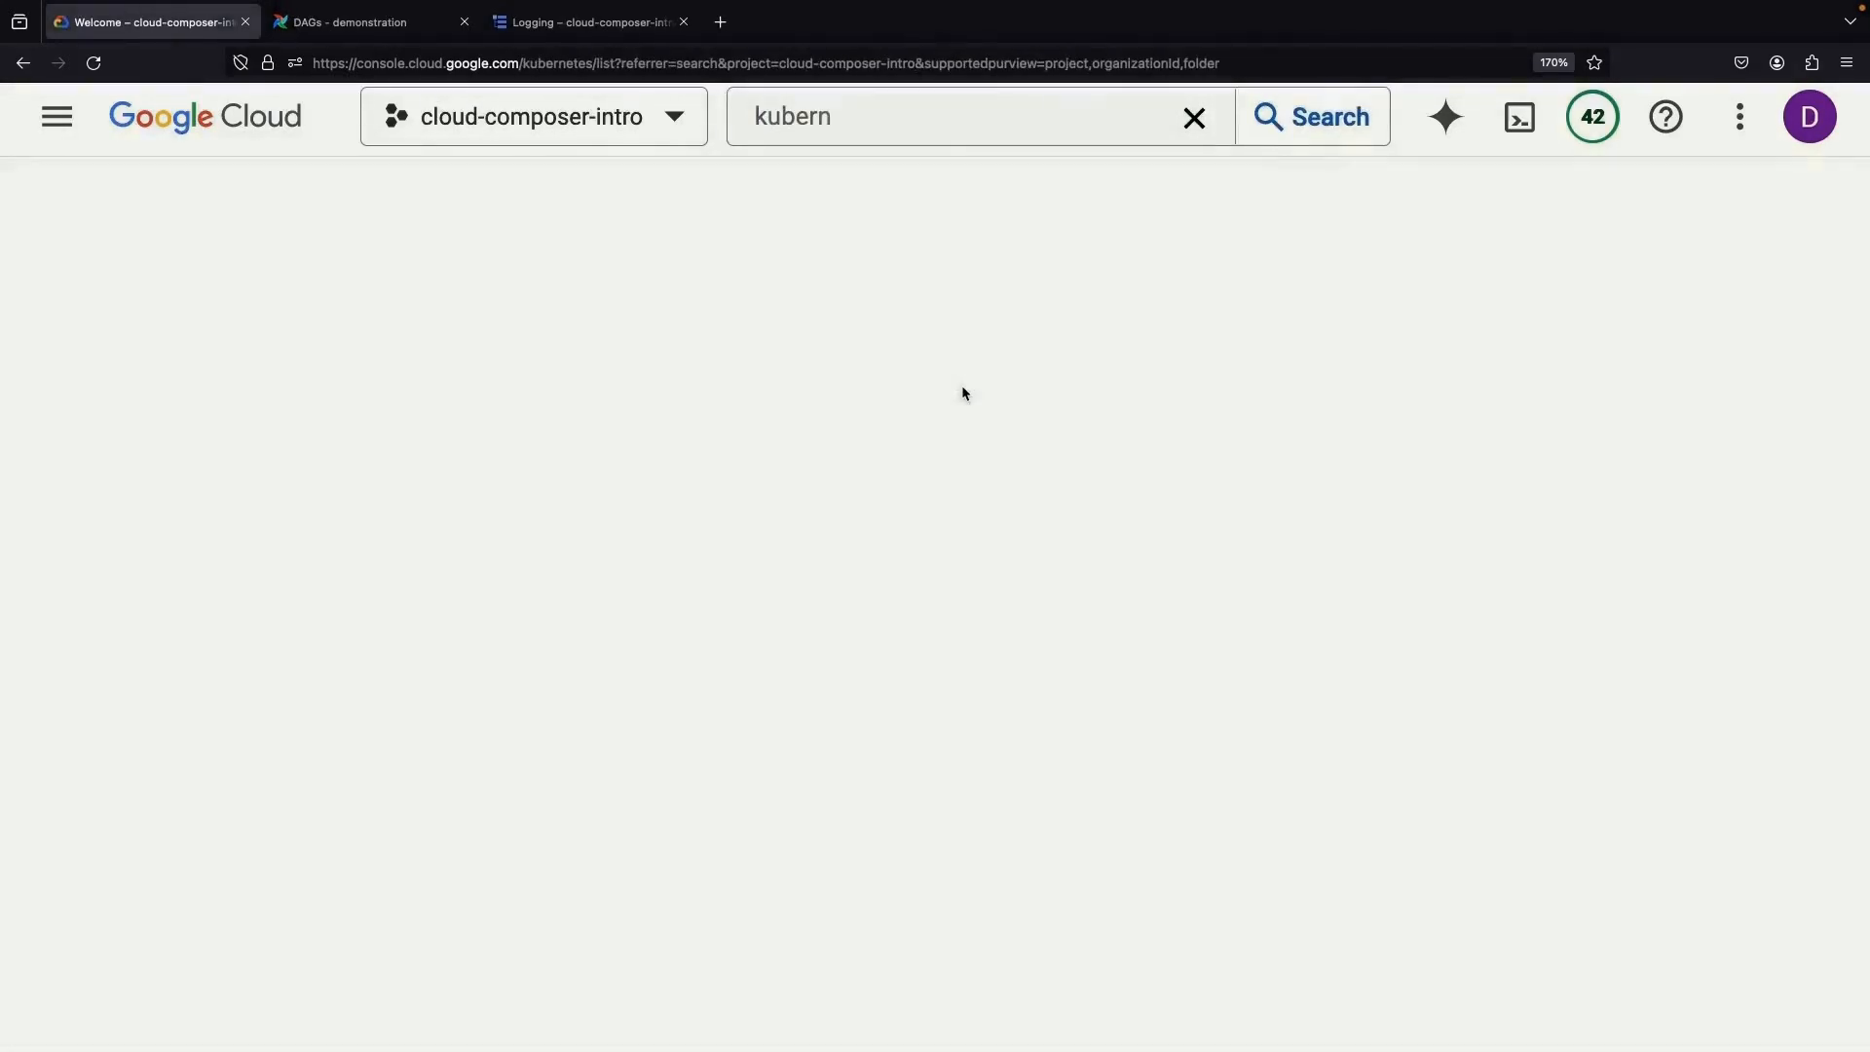
{"action": "scroll", "coordinate": [604, 761], "scroll_direction": "down", "scroll_amount": 2}
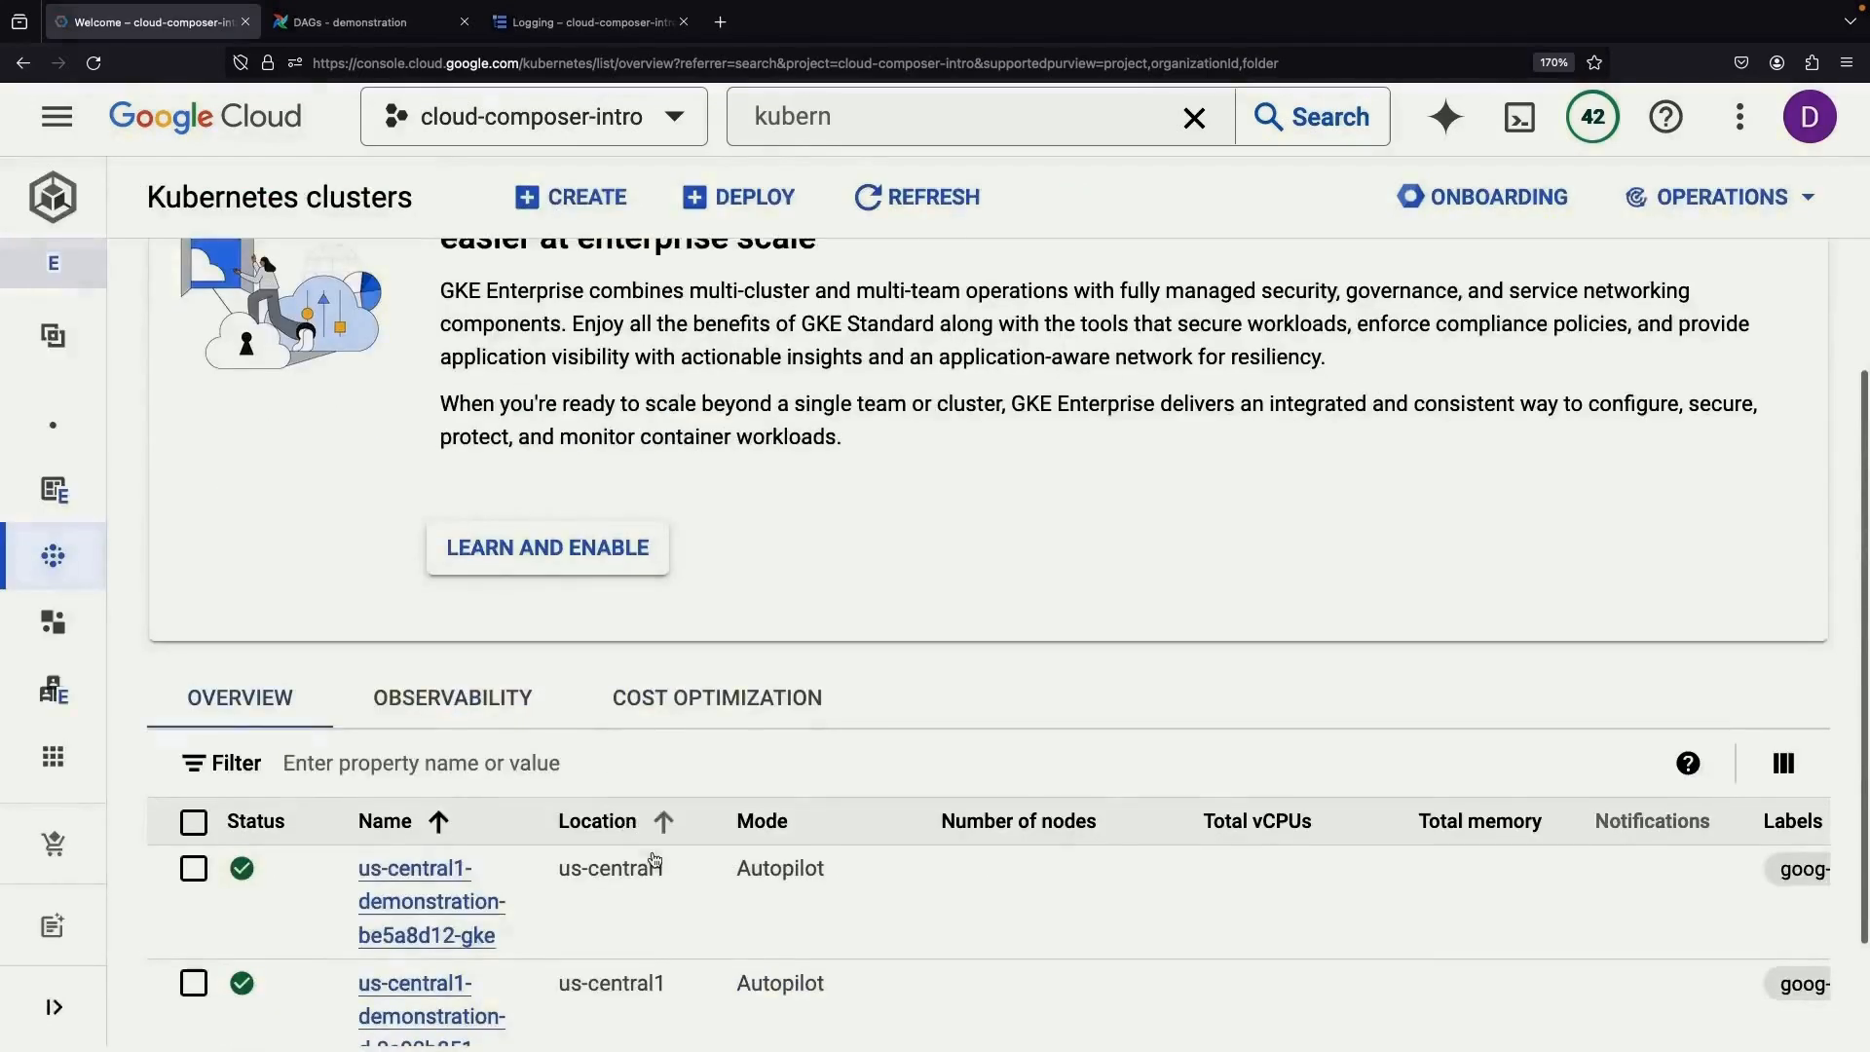
{"action": "scroll", "coordinate": [453, 906], "scroll_direction": "down", "scroll_amount": 1}
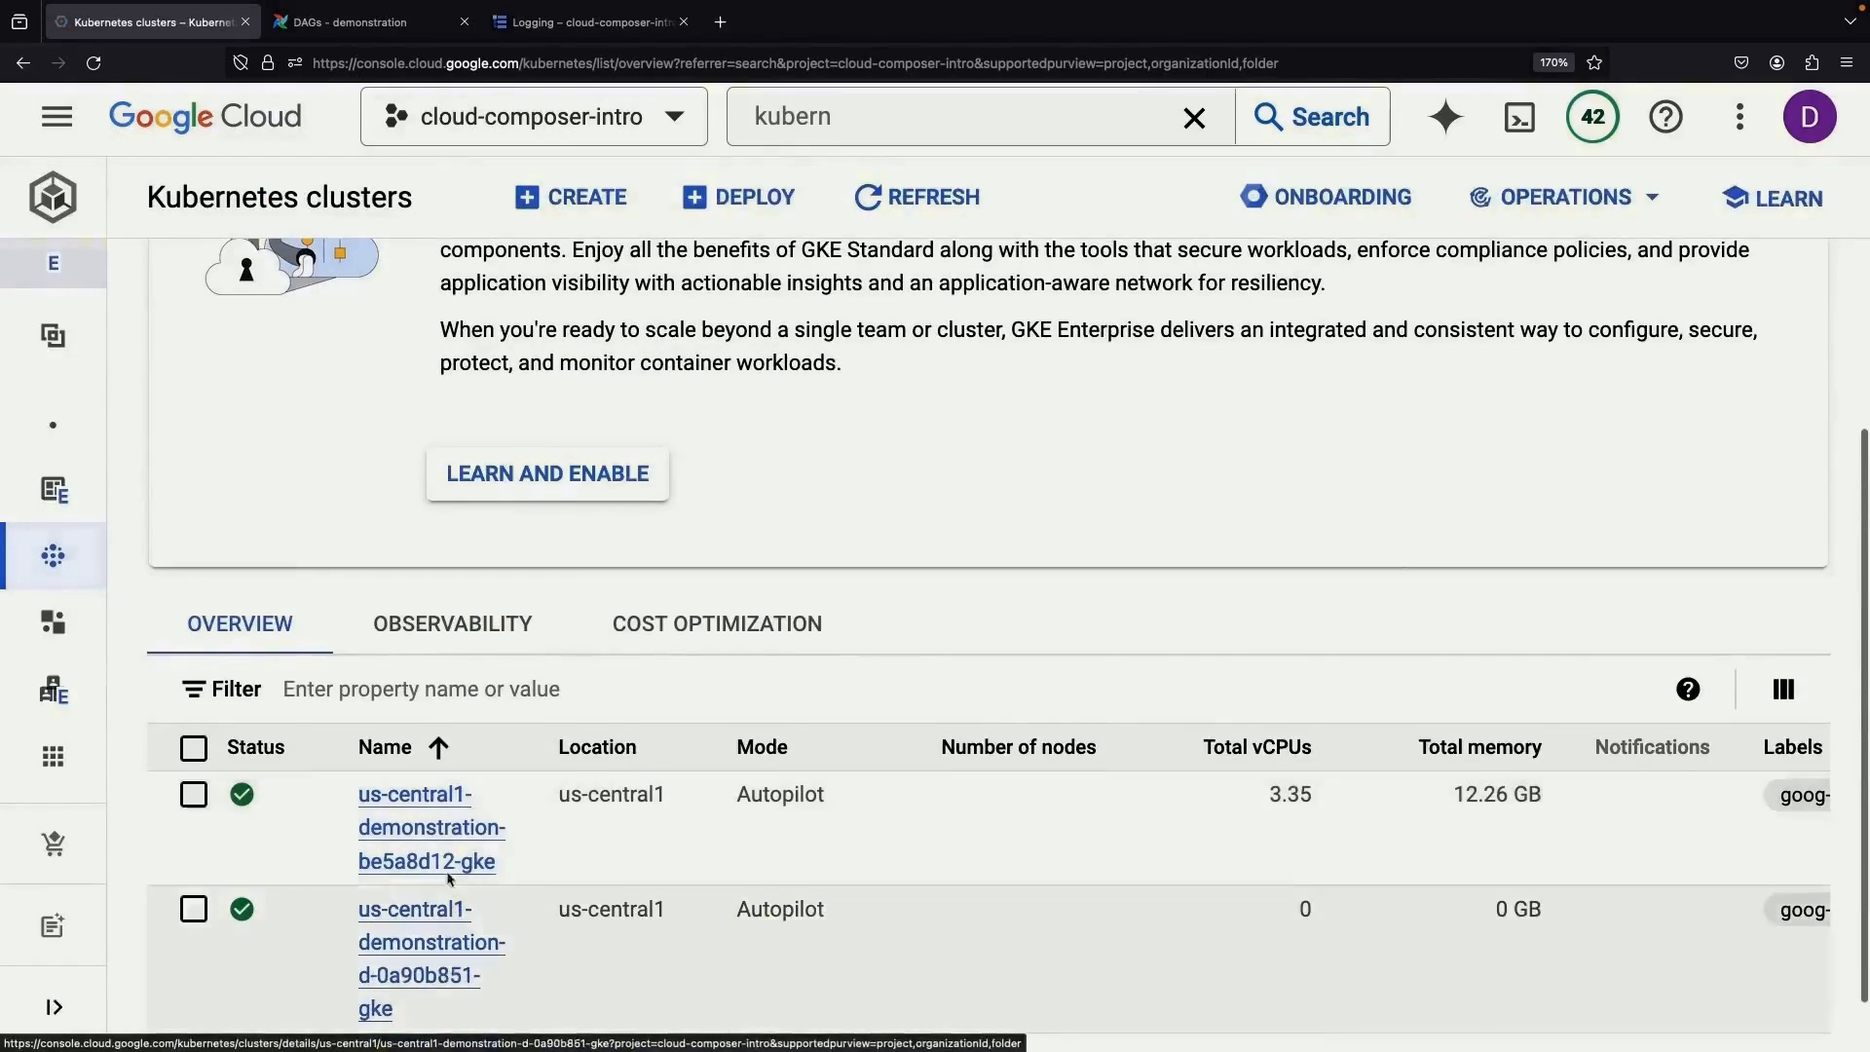
- Open the us-central1-demonstration-be5a8d12-gke cluster and examine its basics, automation and networking details
{"action": "left_click", "coordinate": [434, 838]}
{"action": "scroll", "coordinate": [916, 696], "scroll_direction": "down", "scroll_amount": 3}
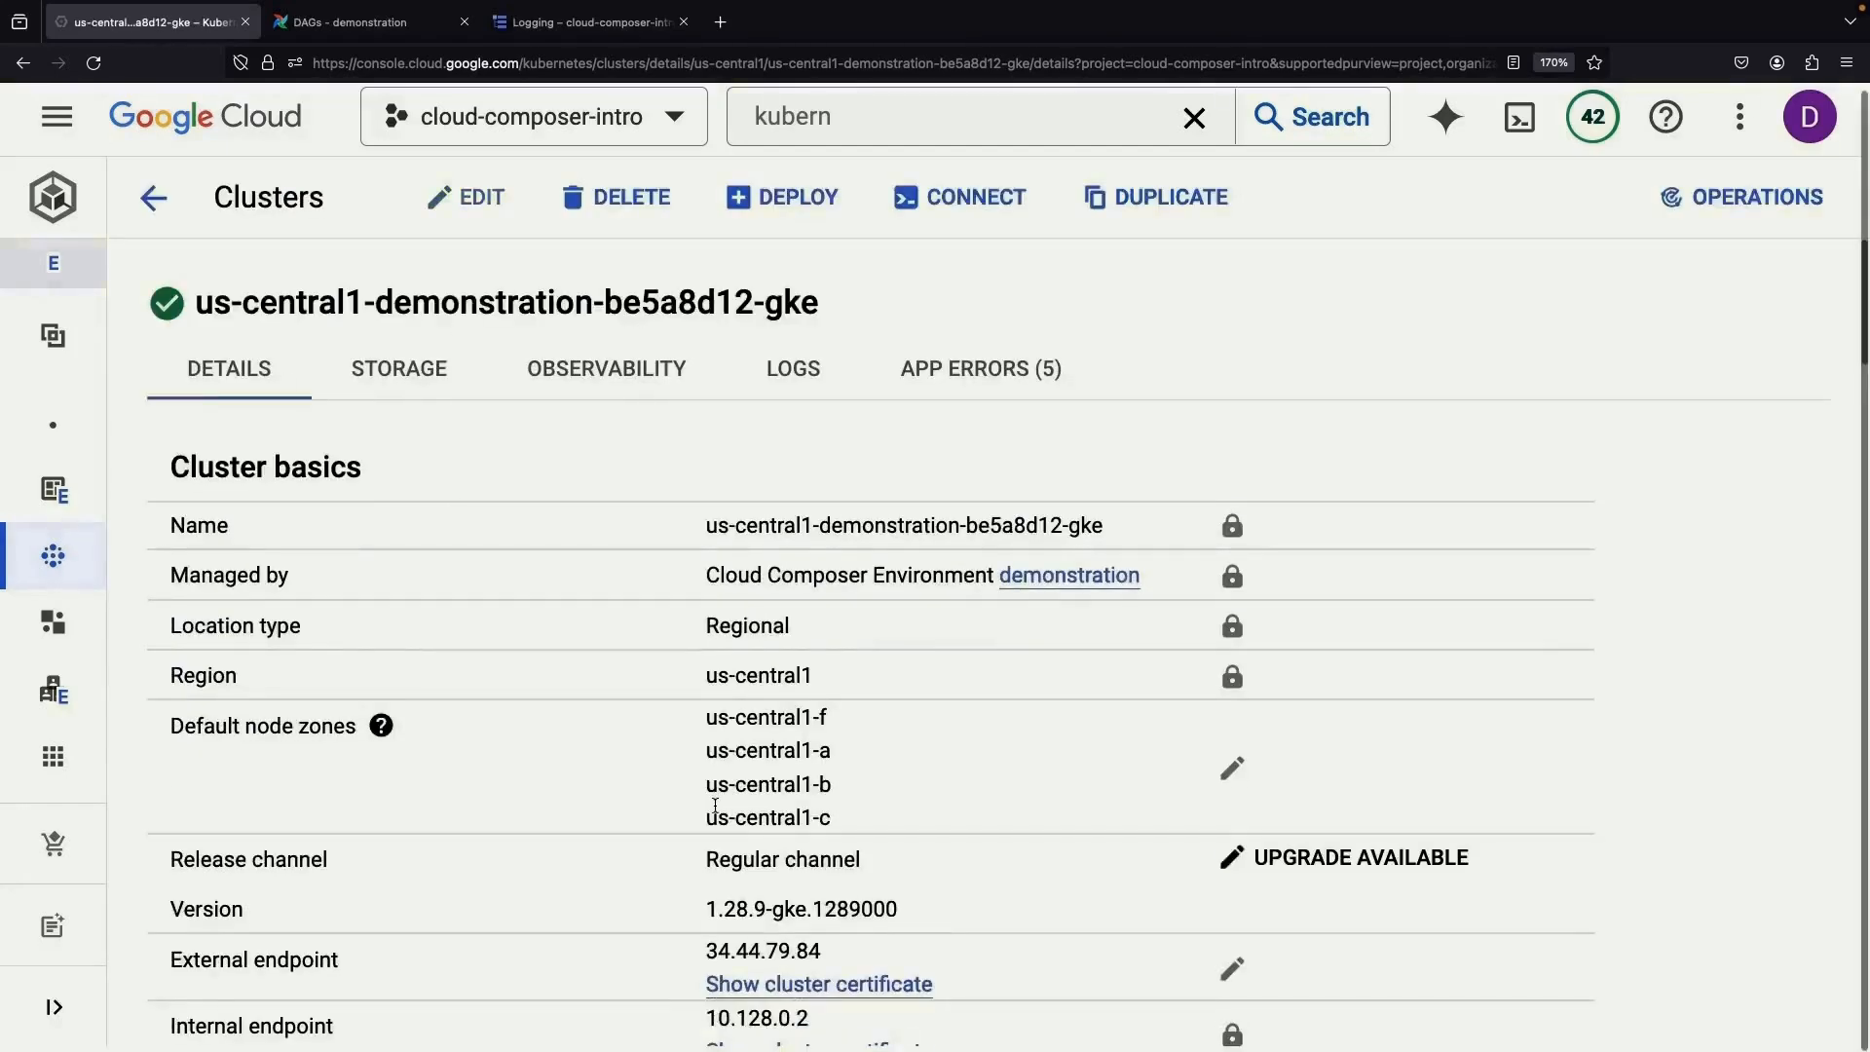
{"action": "scroll", "coordinate": [916, 695], "scroll_direction": "down", "scroll_amount": 5}
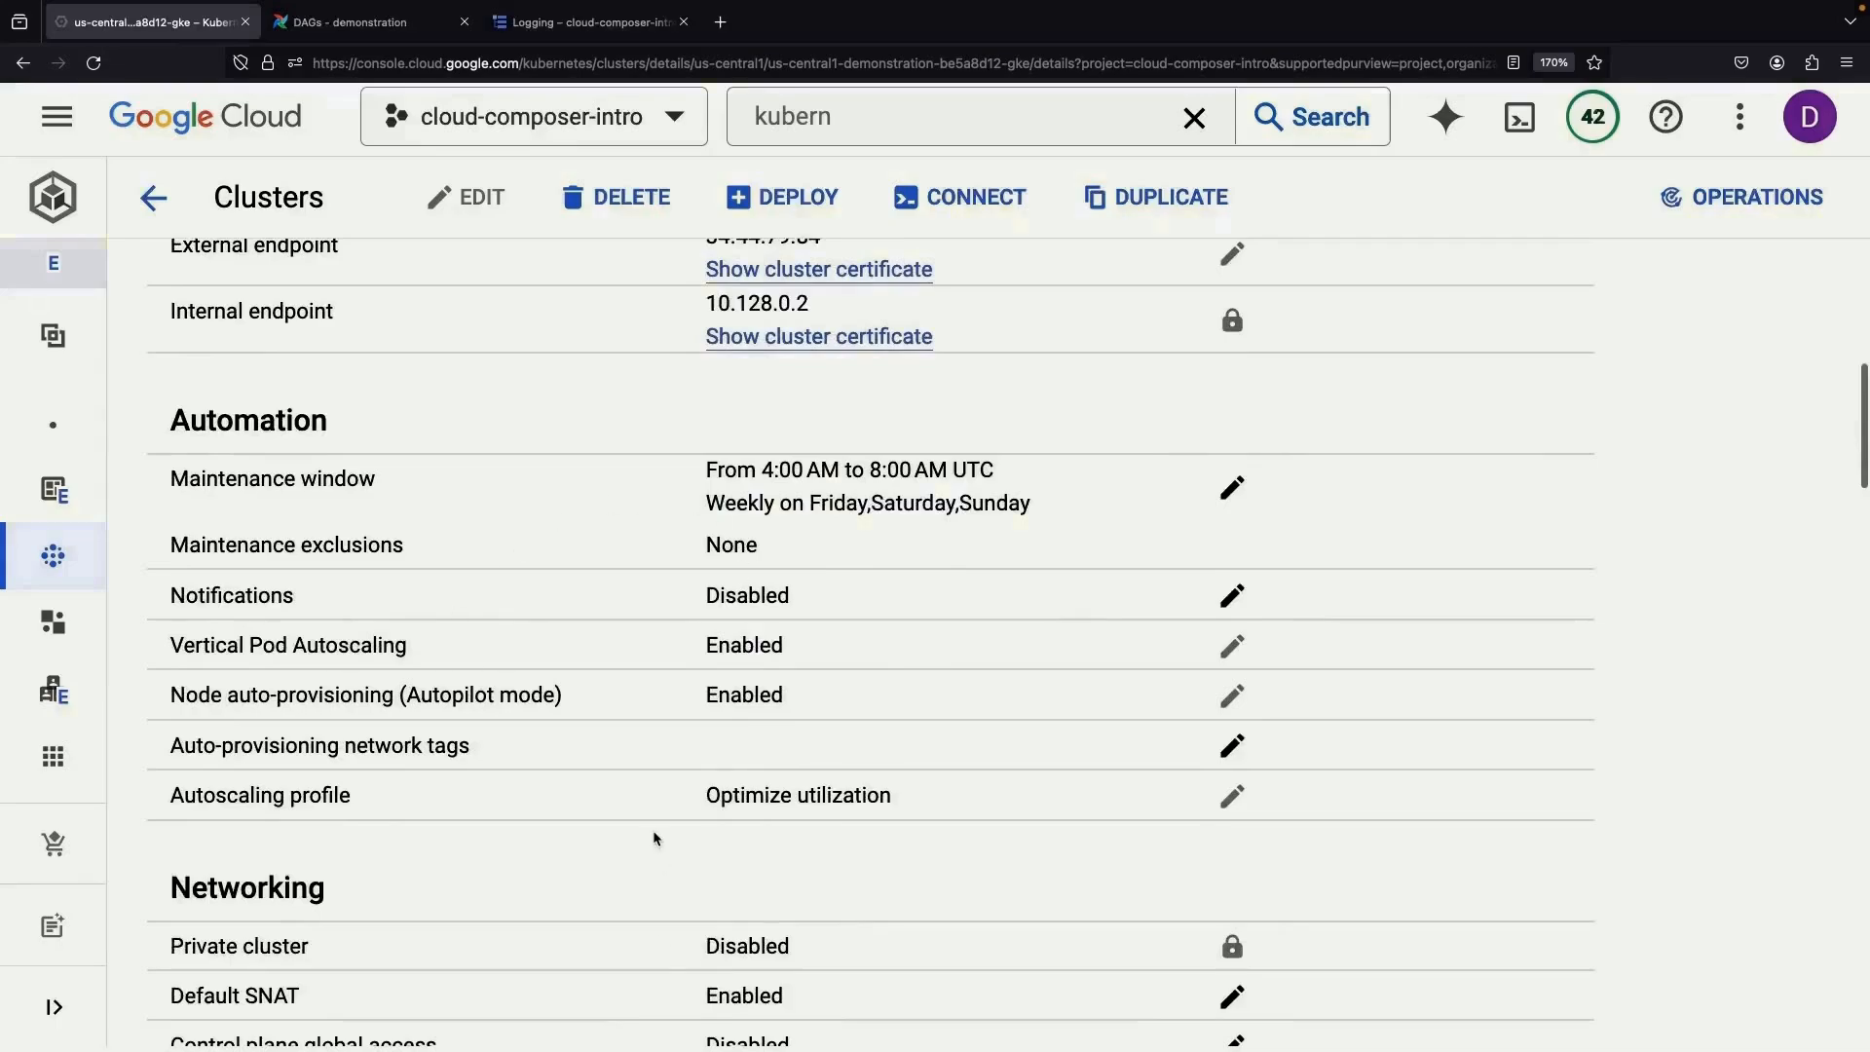
{"action": "scroll", "coordinate": [655, 837], "scroll_direction": "down", "scroll_amount": 3}
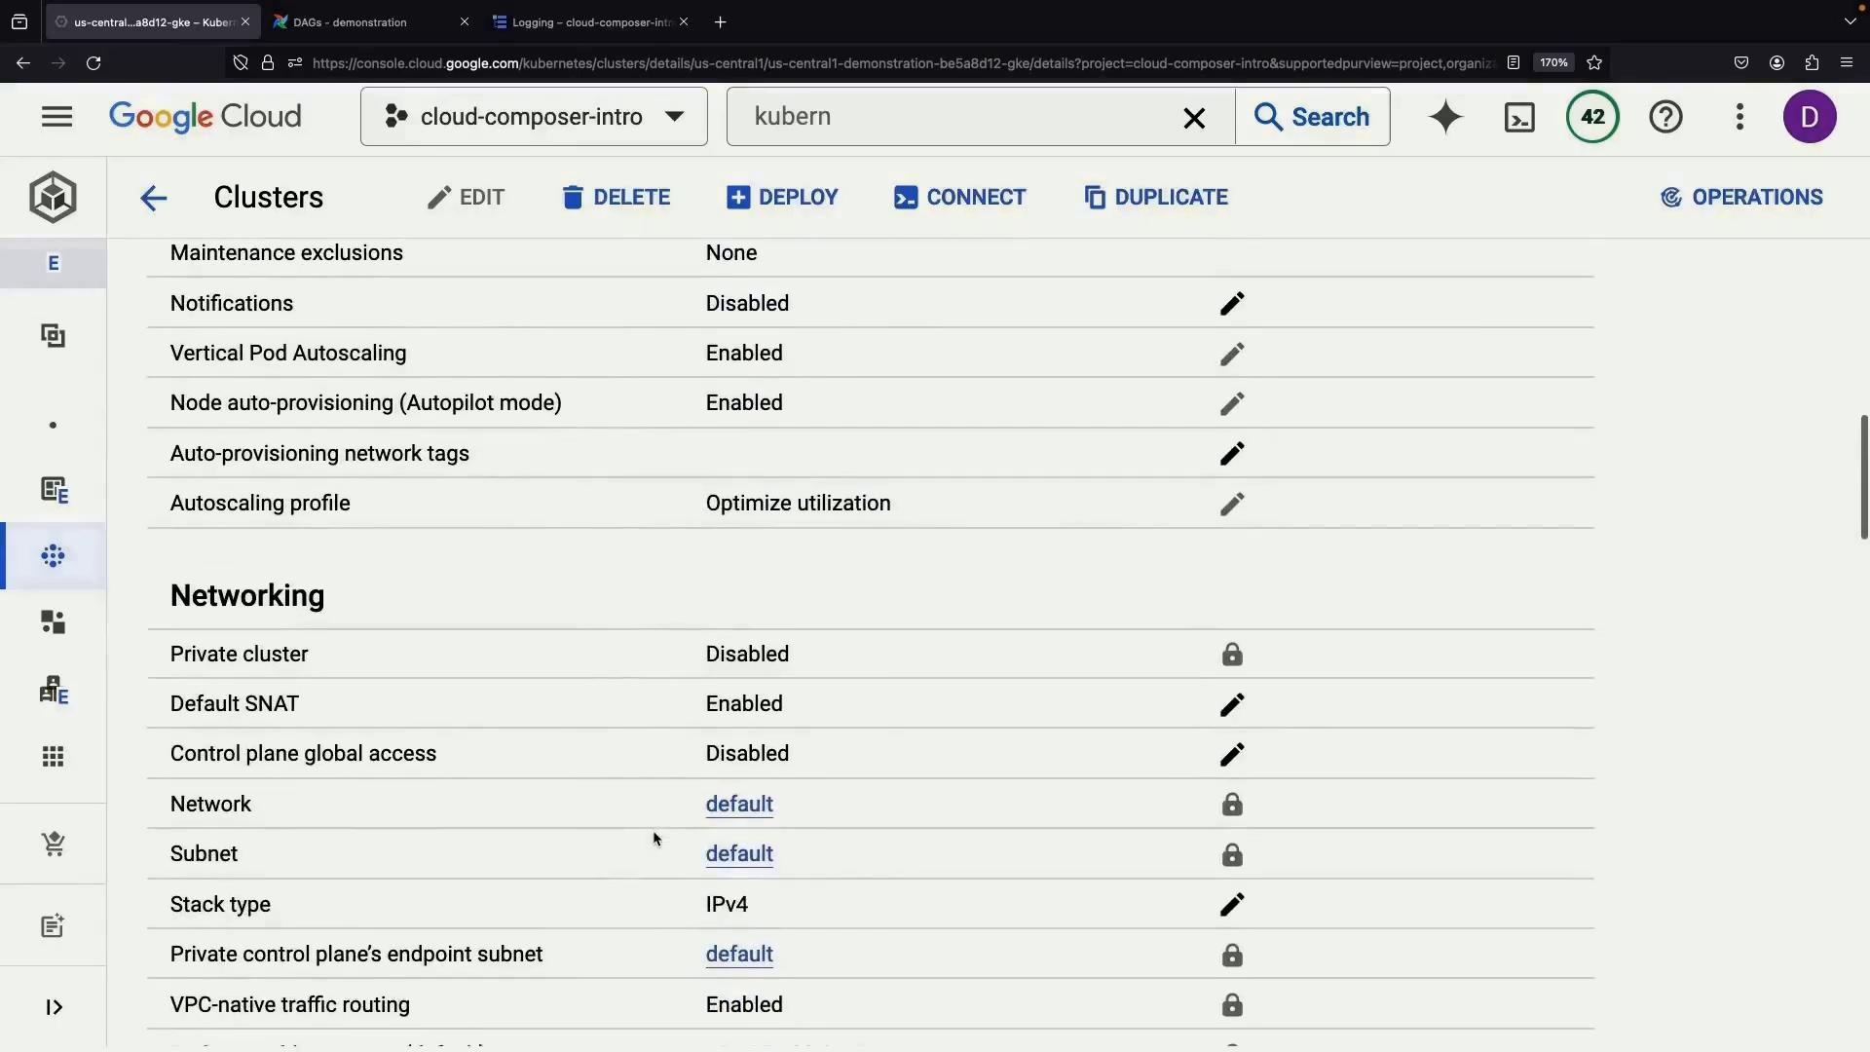
{"action": "scroll", "coordinate": [653, 830], "scroll_direction": "up", "scroll_amount": 10}
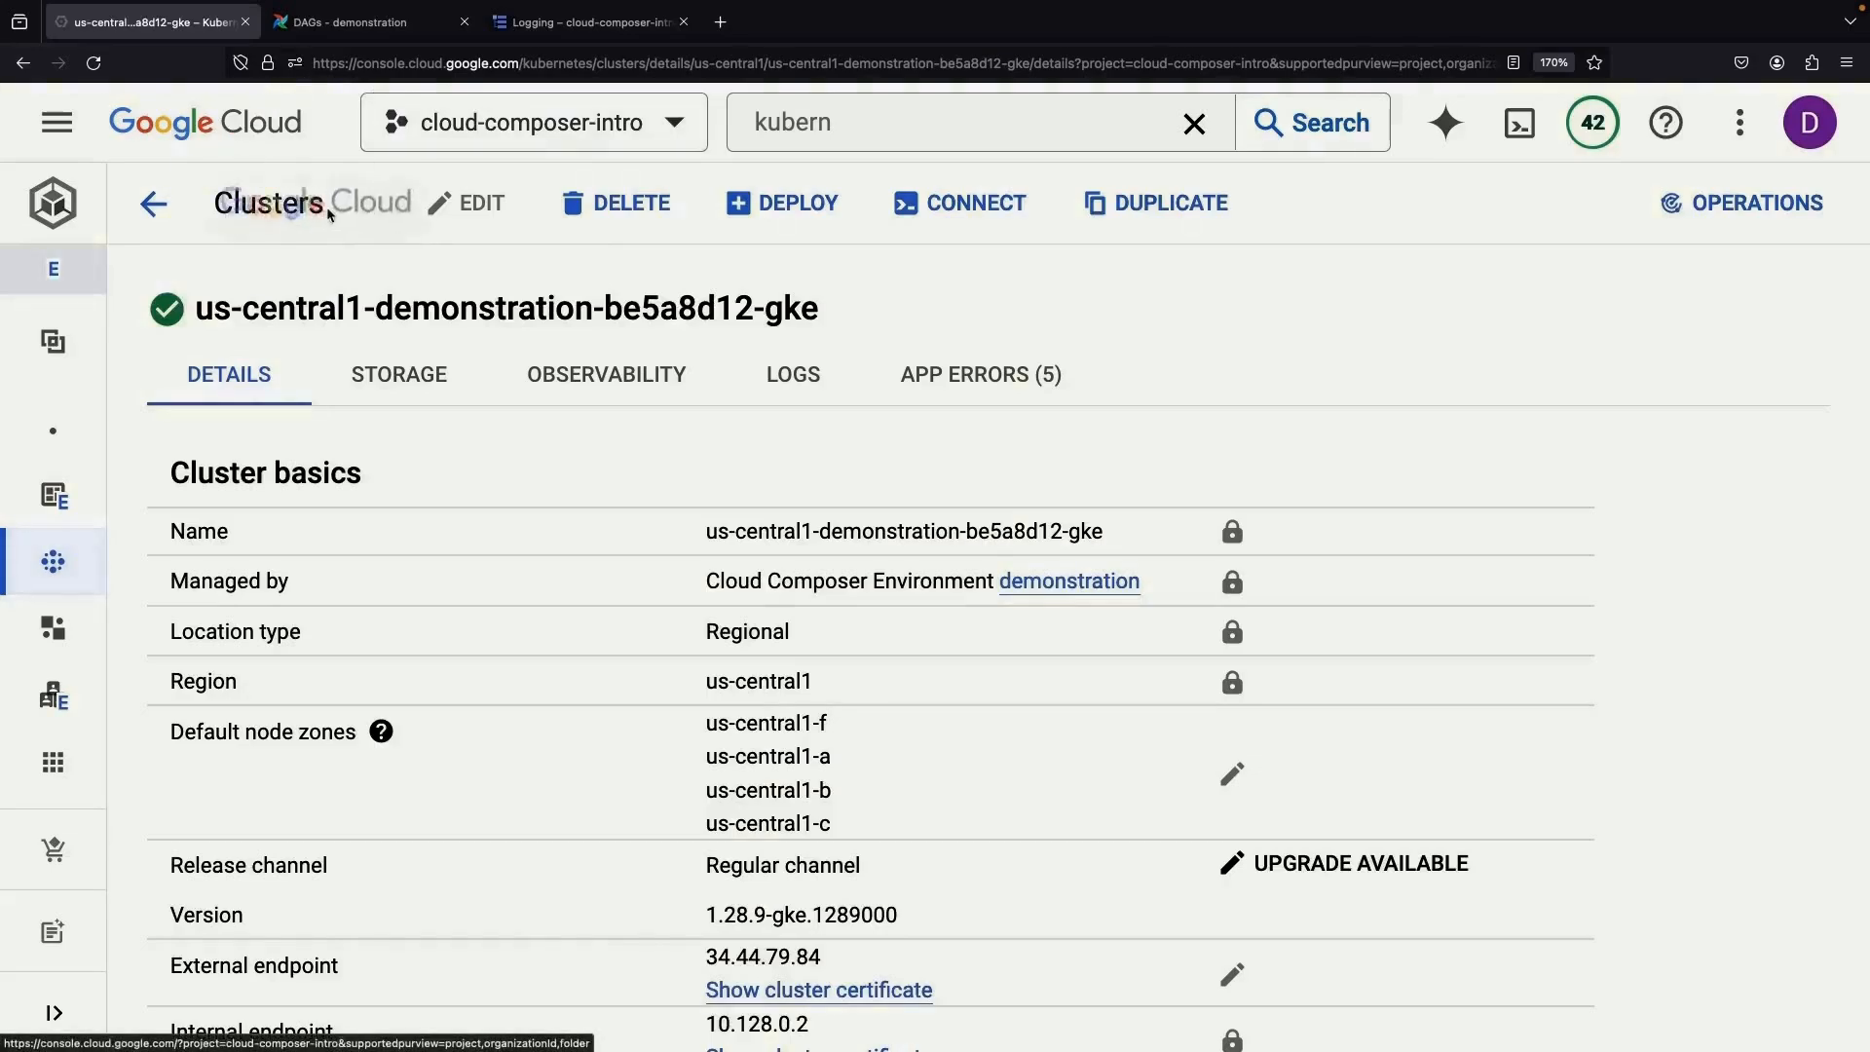
- Search the console for "cloud composer", go to Composer and open the demonstration environment's details
{"action": "left_click", "coordinate": [848, 119]}
{"action": "type", "text": "cloud "}
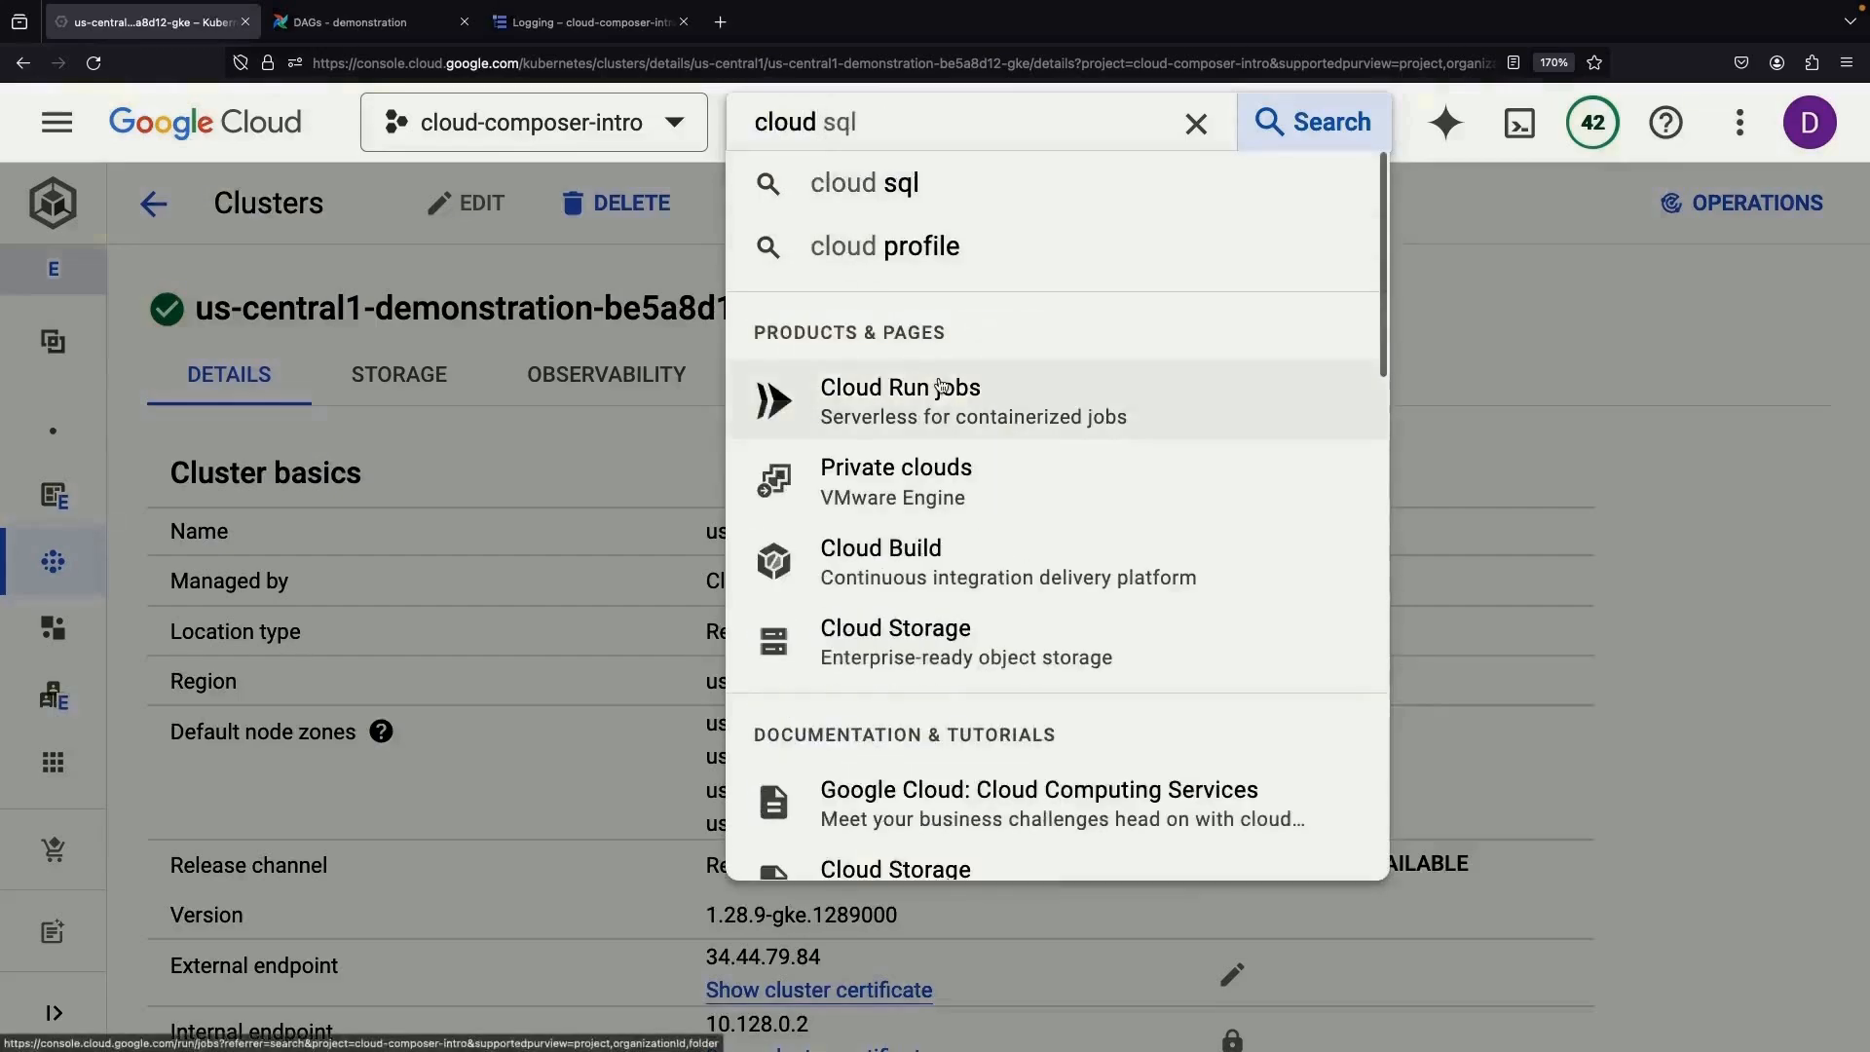
{"action": "type", "text": "o"}
{"action": "key", "text": "BackSpace"}
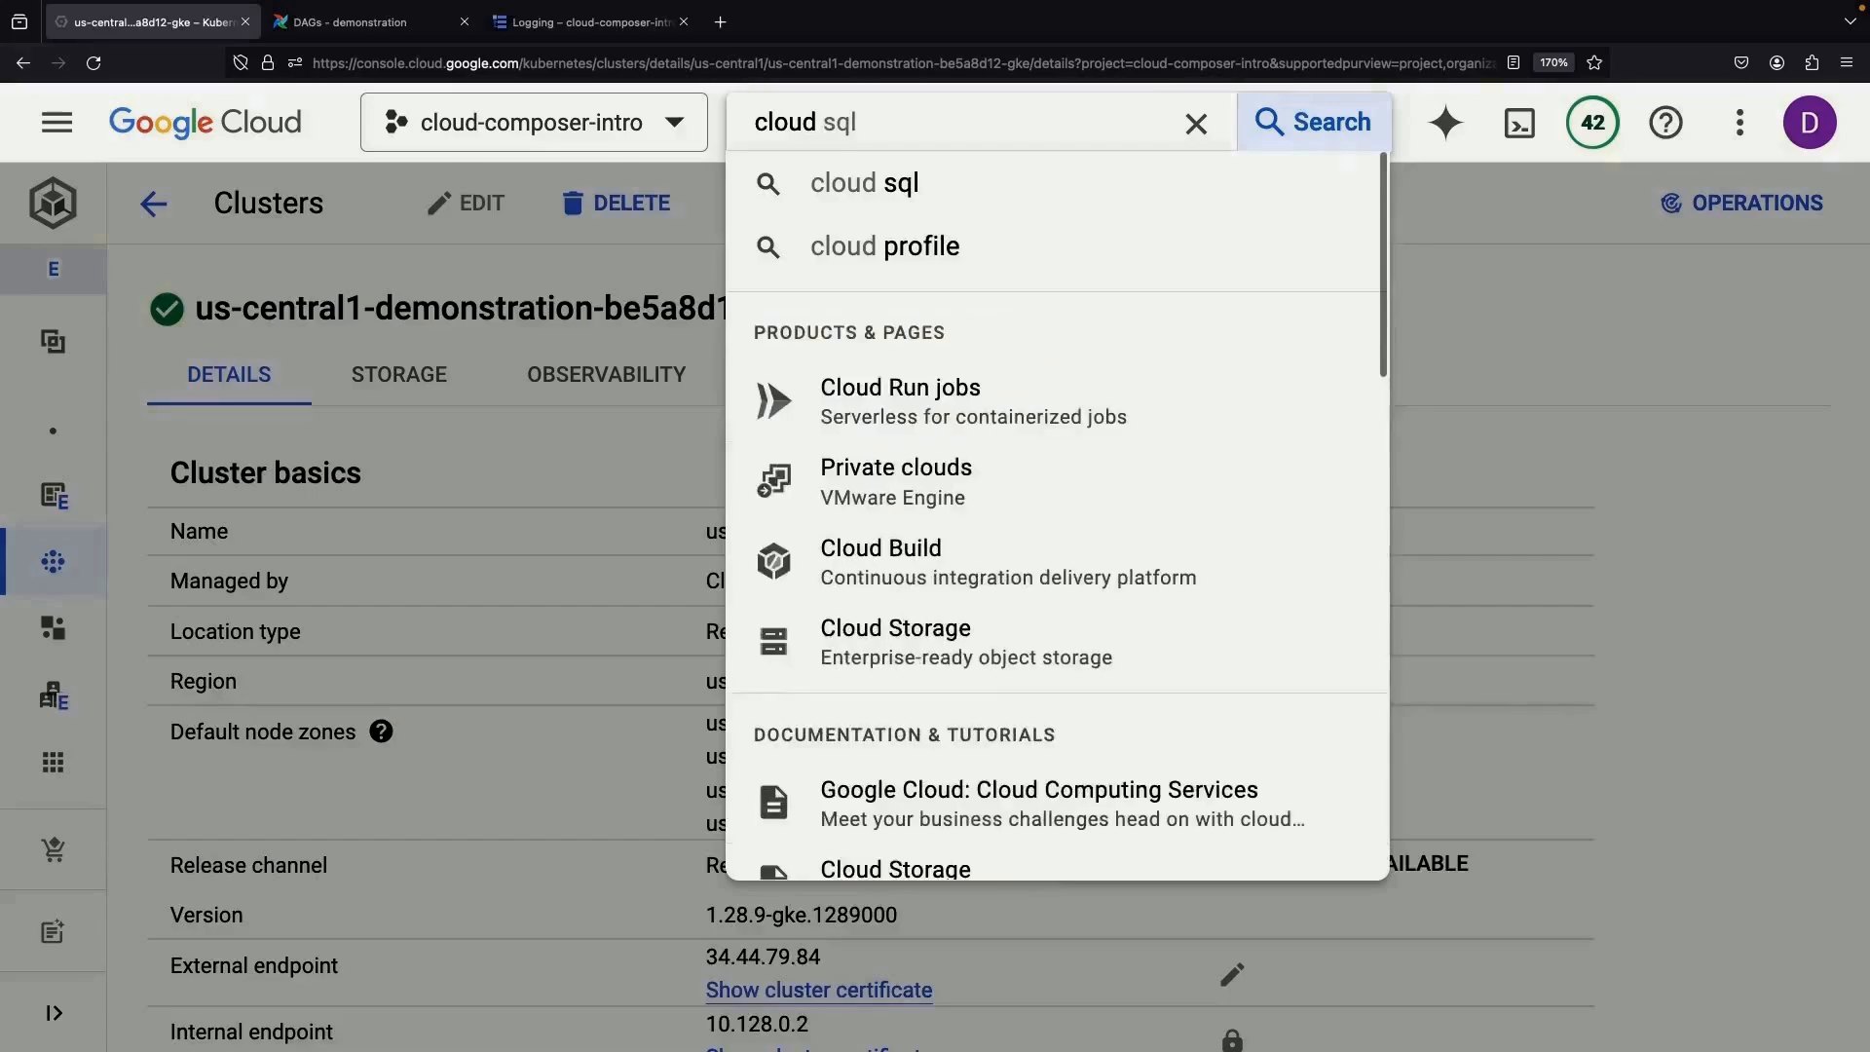
{"action": "type", "text": "composer"}
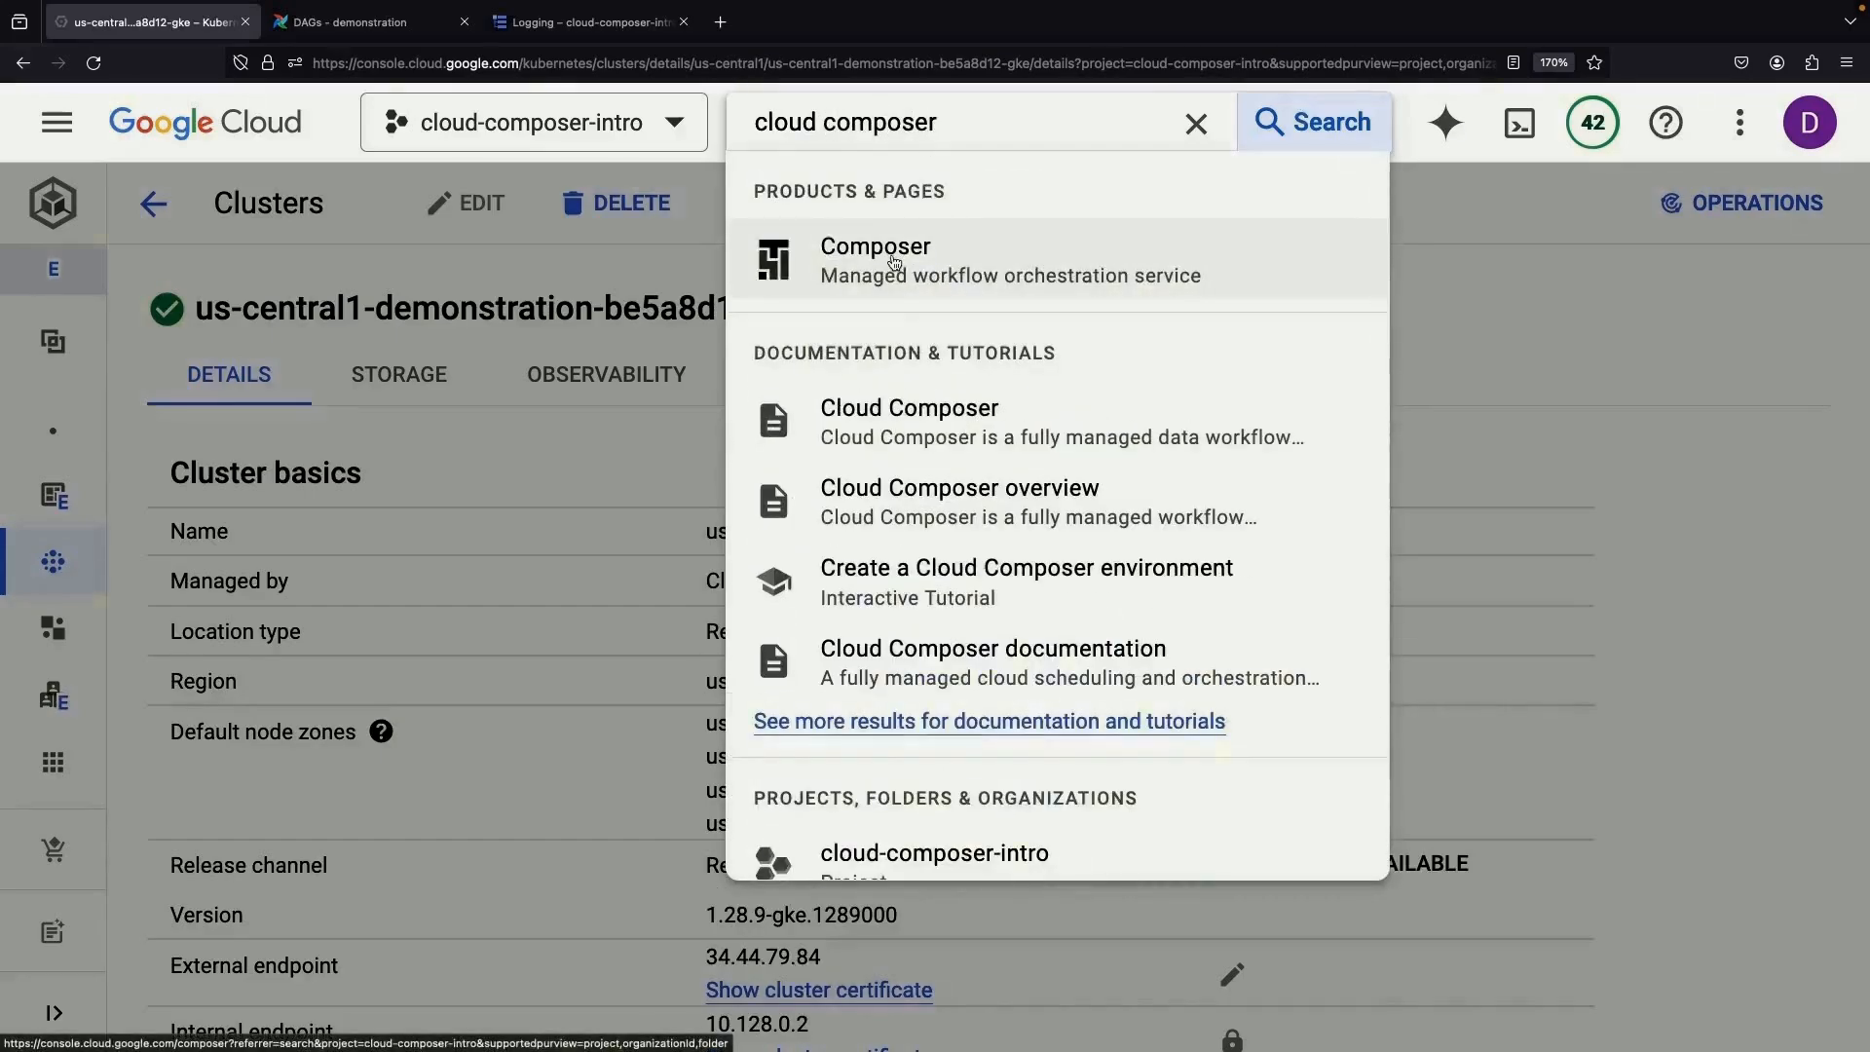
{"action": "left_click", "coordinate": [889, 261]}
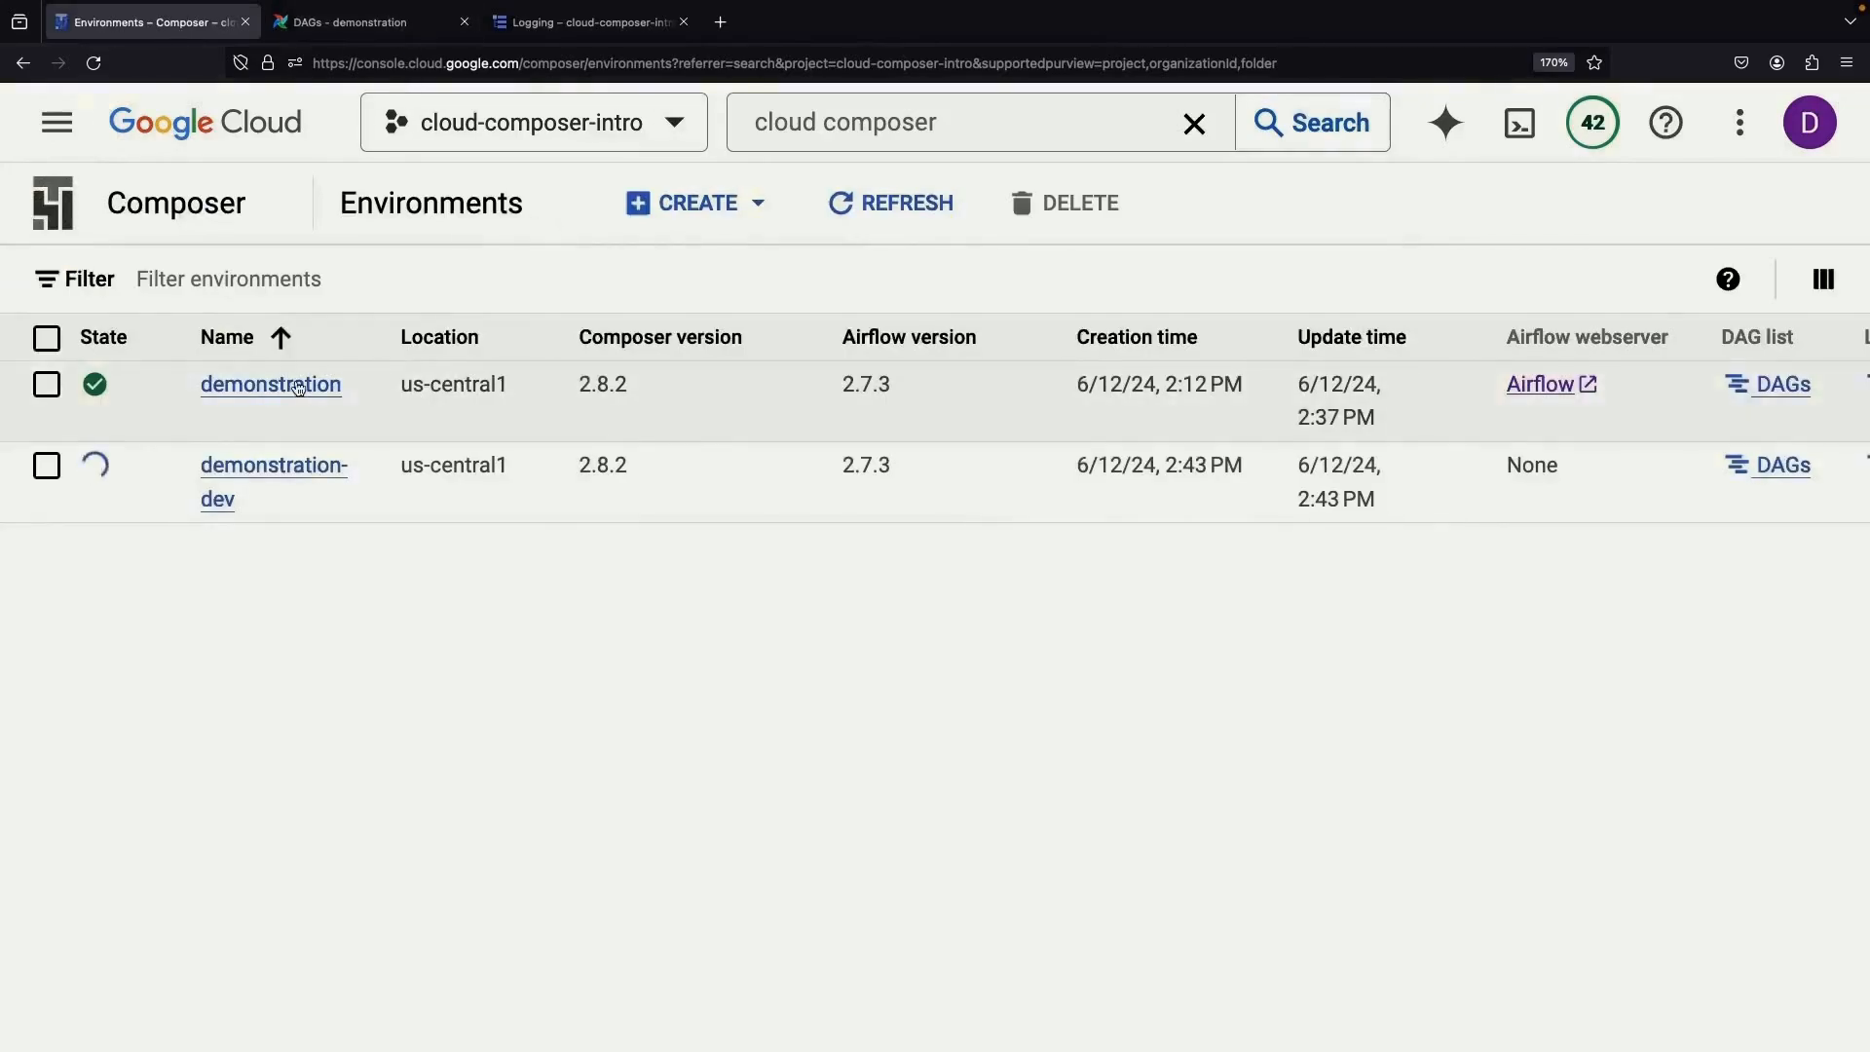
{"action": "left_click", "coordinate": [300, 388]}
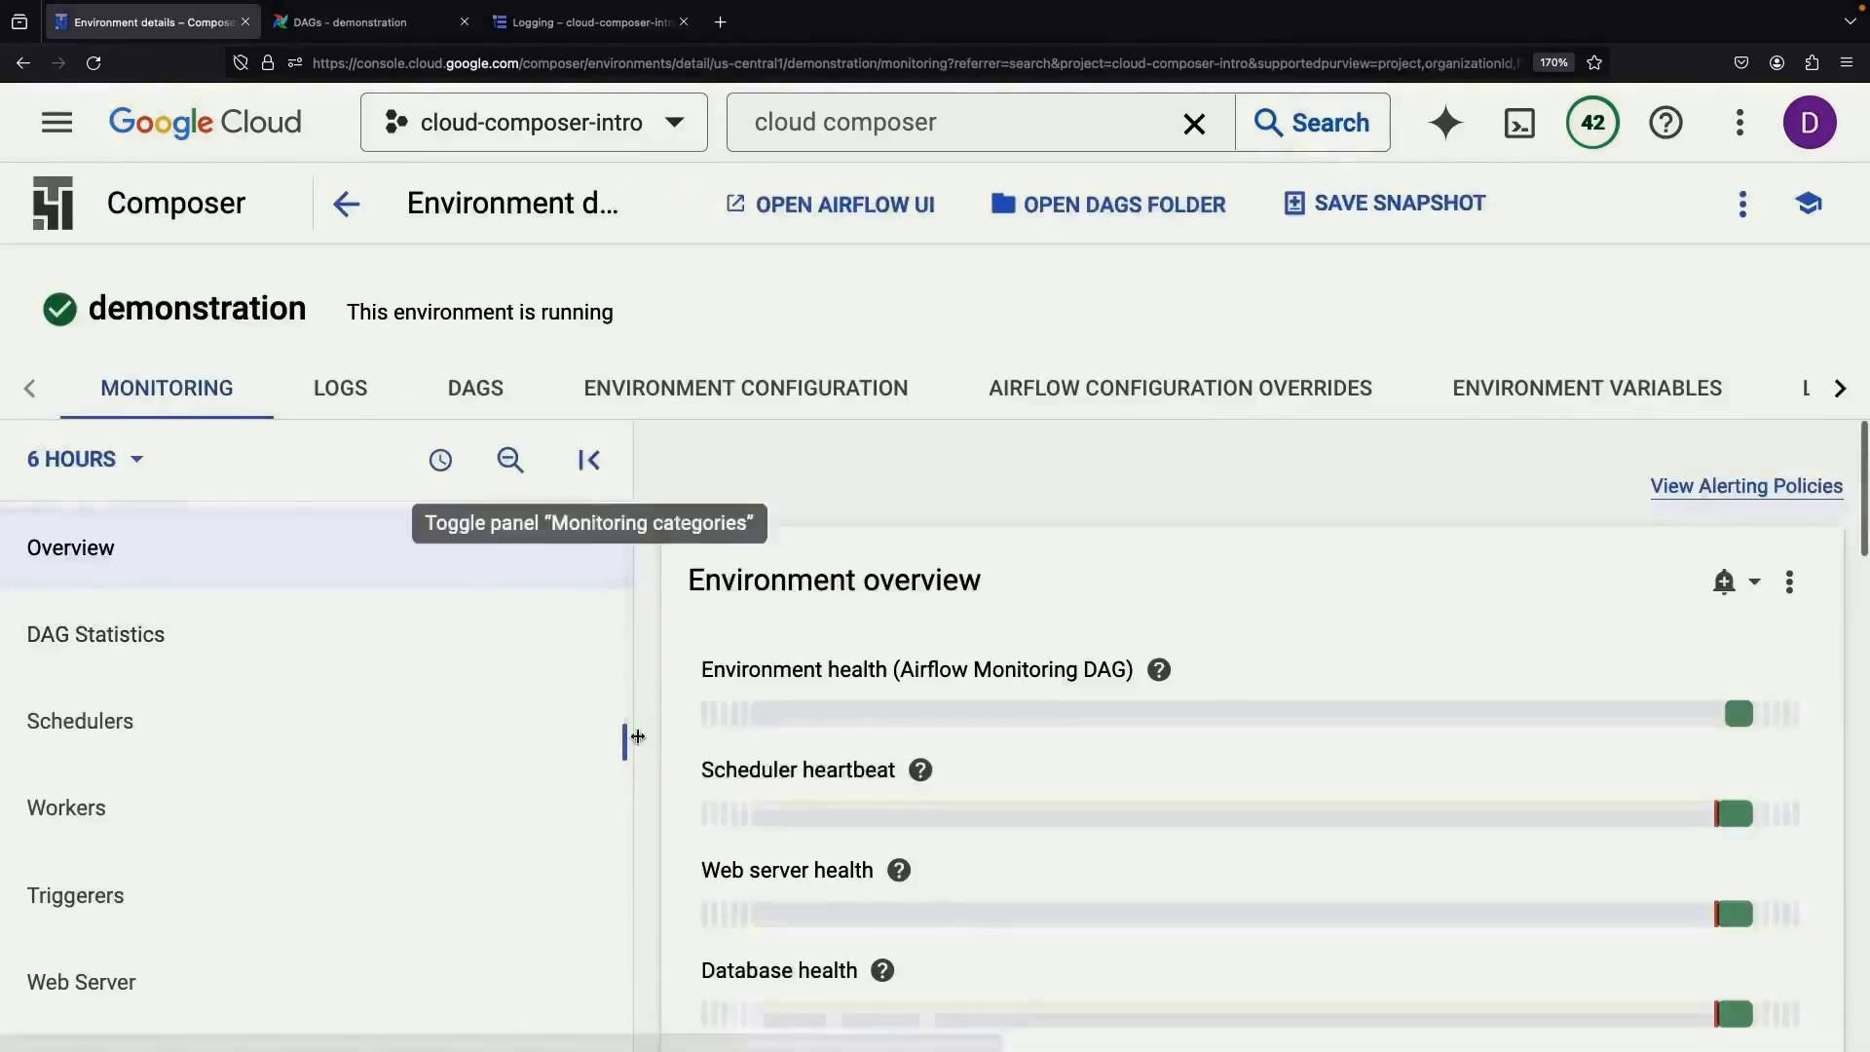
- Examine the demonstration environment's monitoring charts in the Overview and Workers categories
{"action": "scroll", "coordinate": [848, 852], "scroll_direction": "down", "scroll_amount": 5}
{"action": "scroll", "coordinate": [847, 852], "scroll_direction": "down", "scroll_amount": 5}
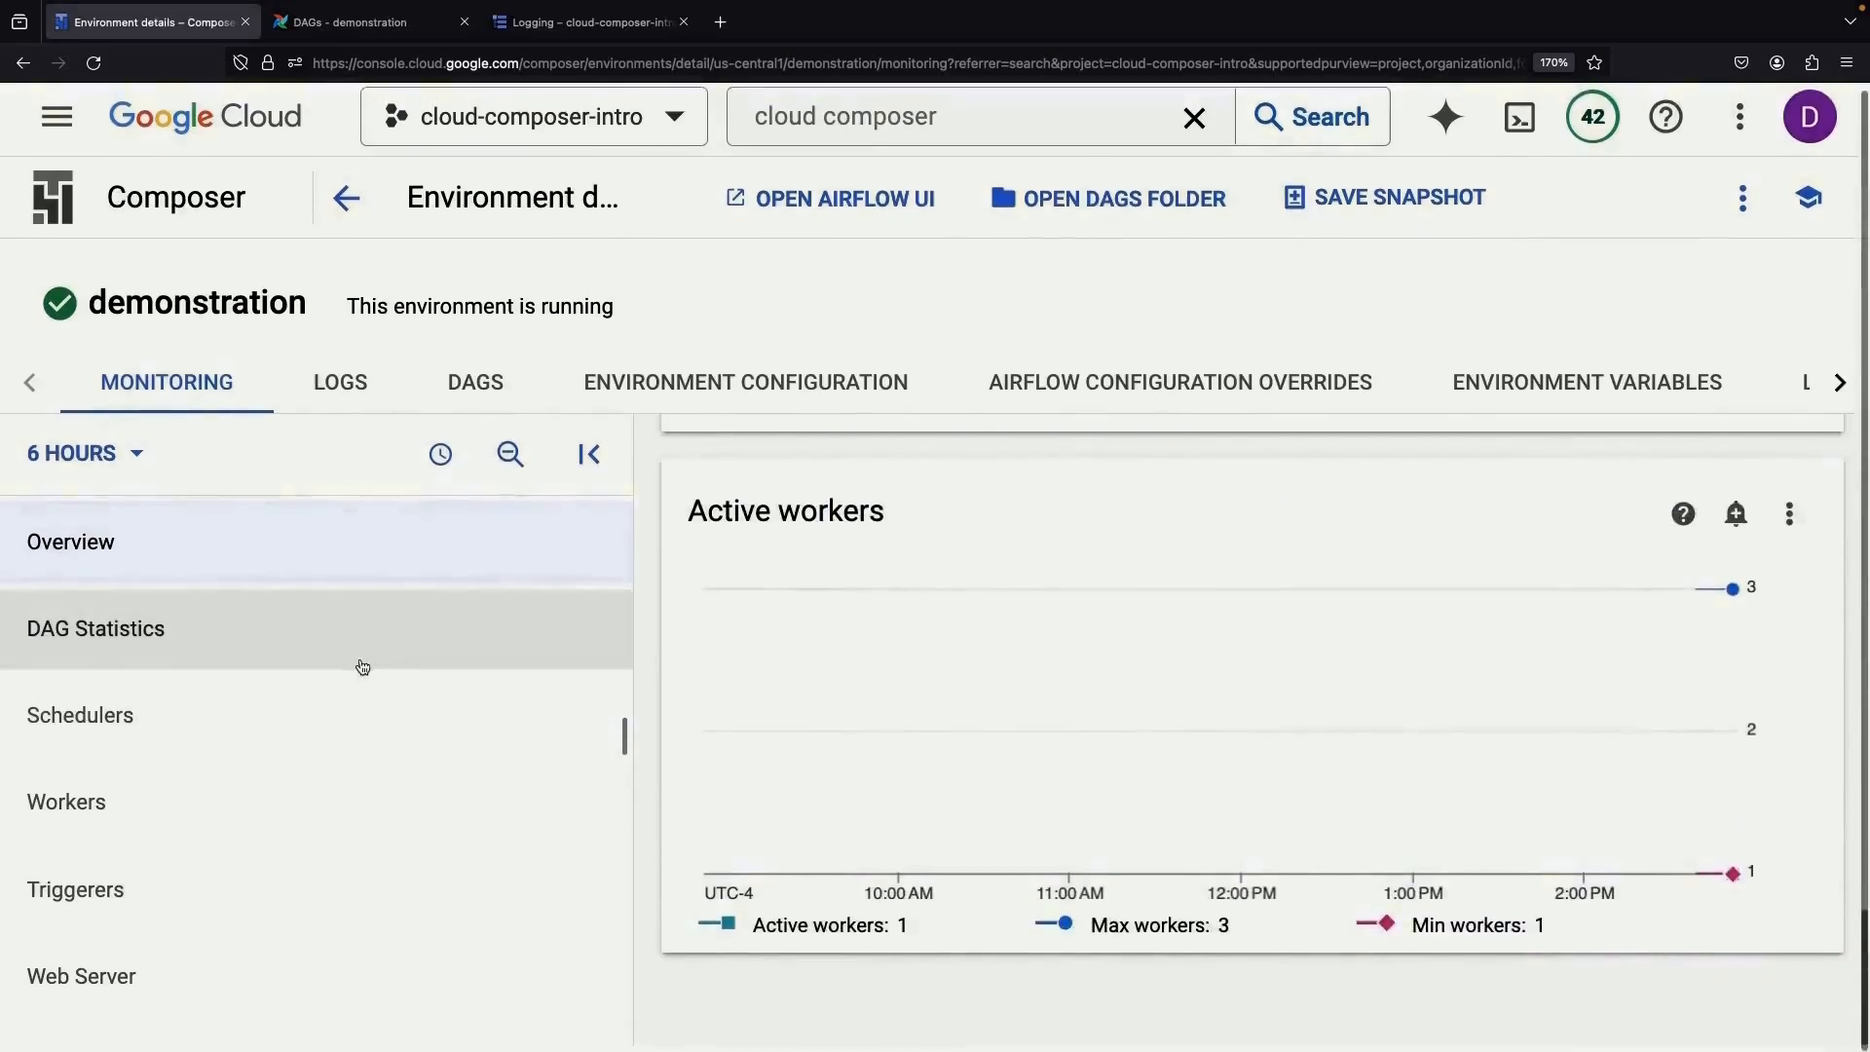
{"action": "left_click", "coordinate": [286, 811]}
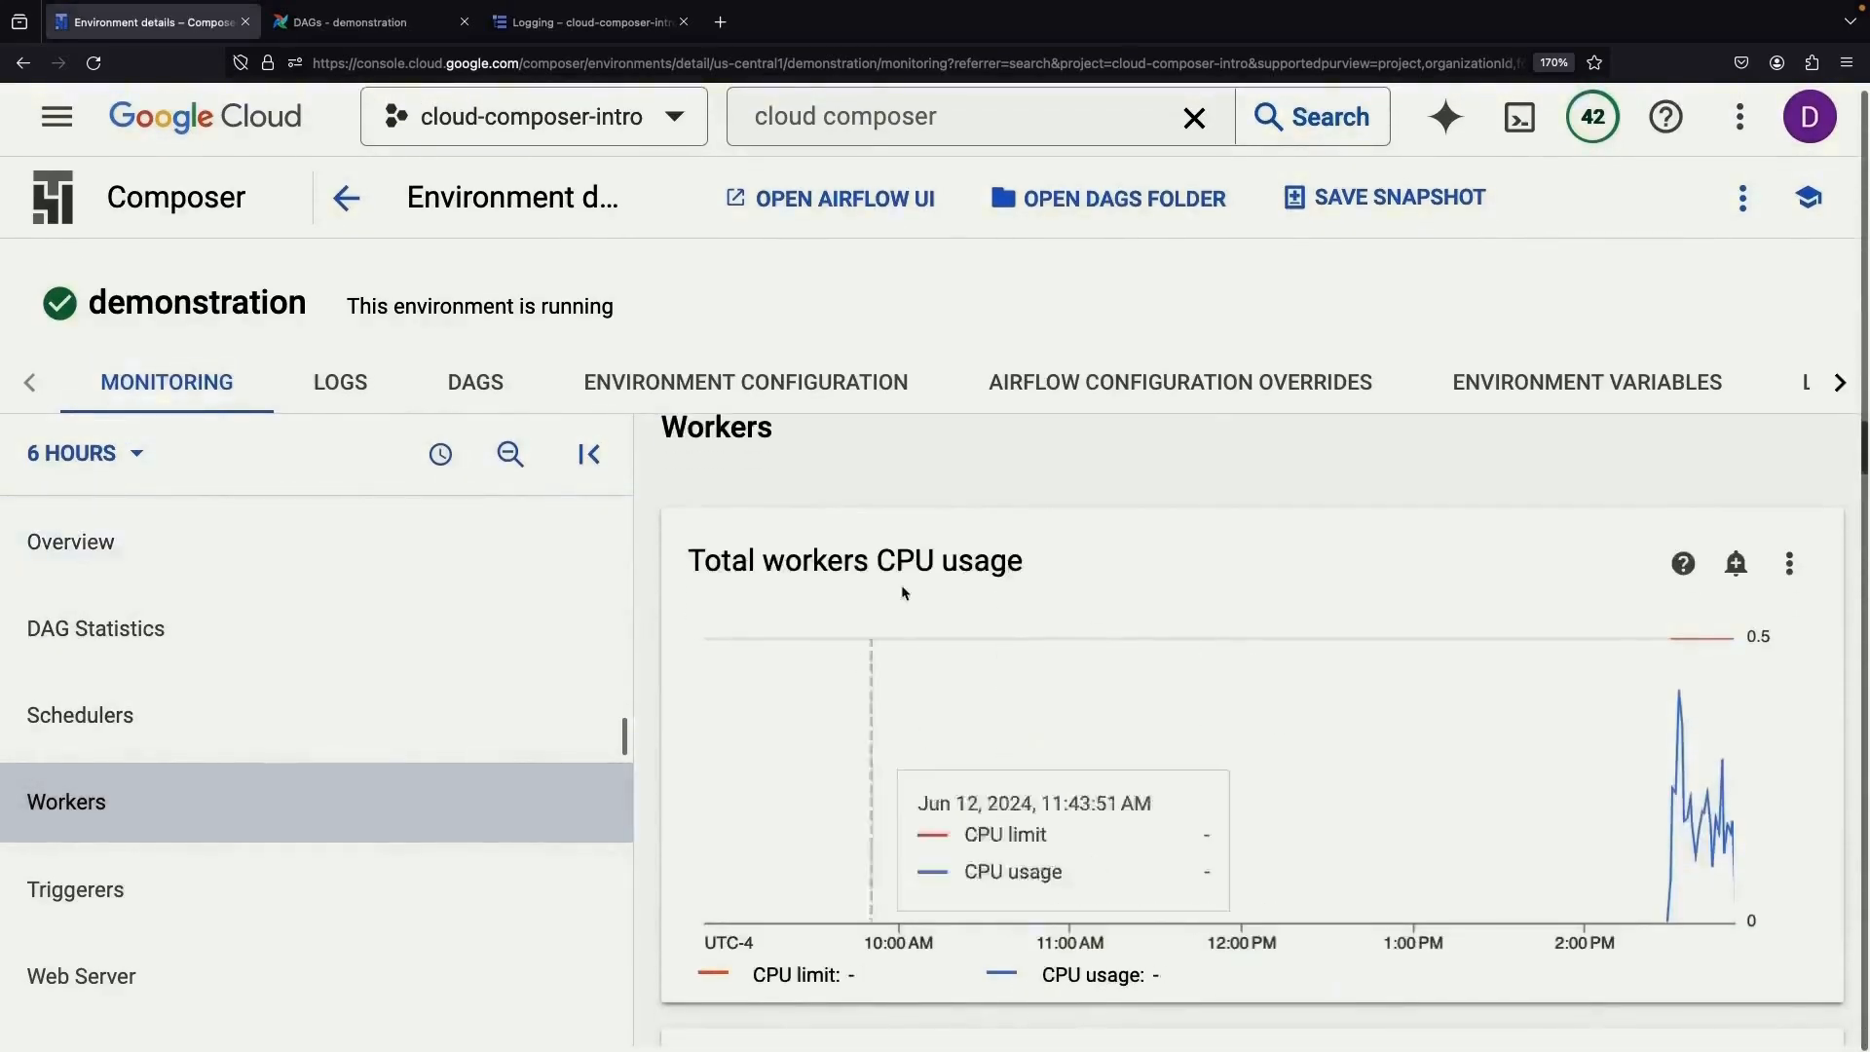
{"action": "scroll", "coordinate": [1002, 848], "scroll_direction": "down", "scroll_amount": 4}
{"action": "scroll", "coordinate": [1002, 847], "scroll_direction": "down", "scroll_amount": 10}
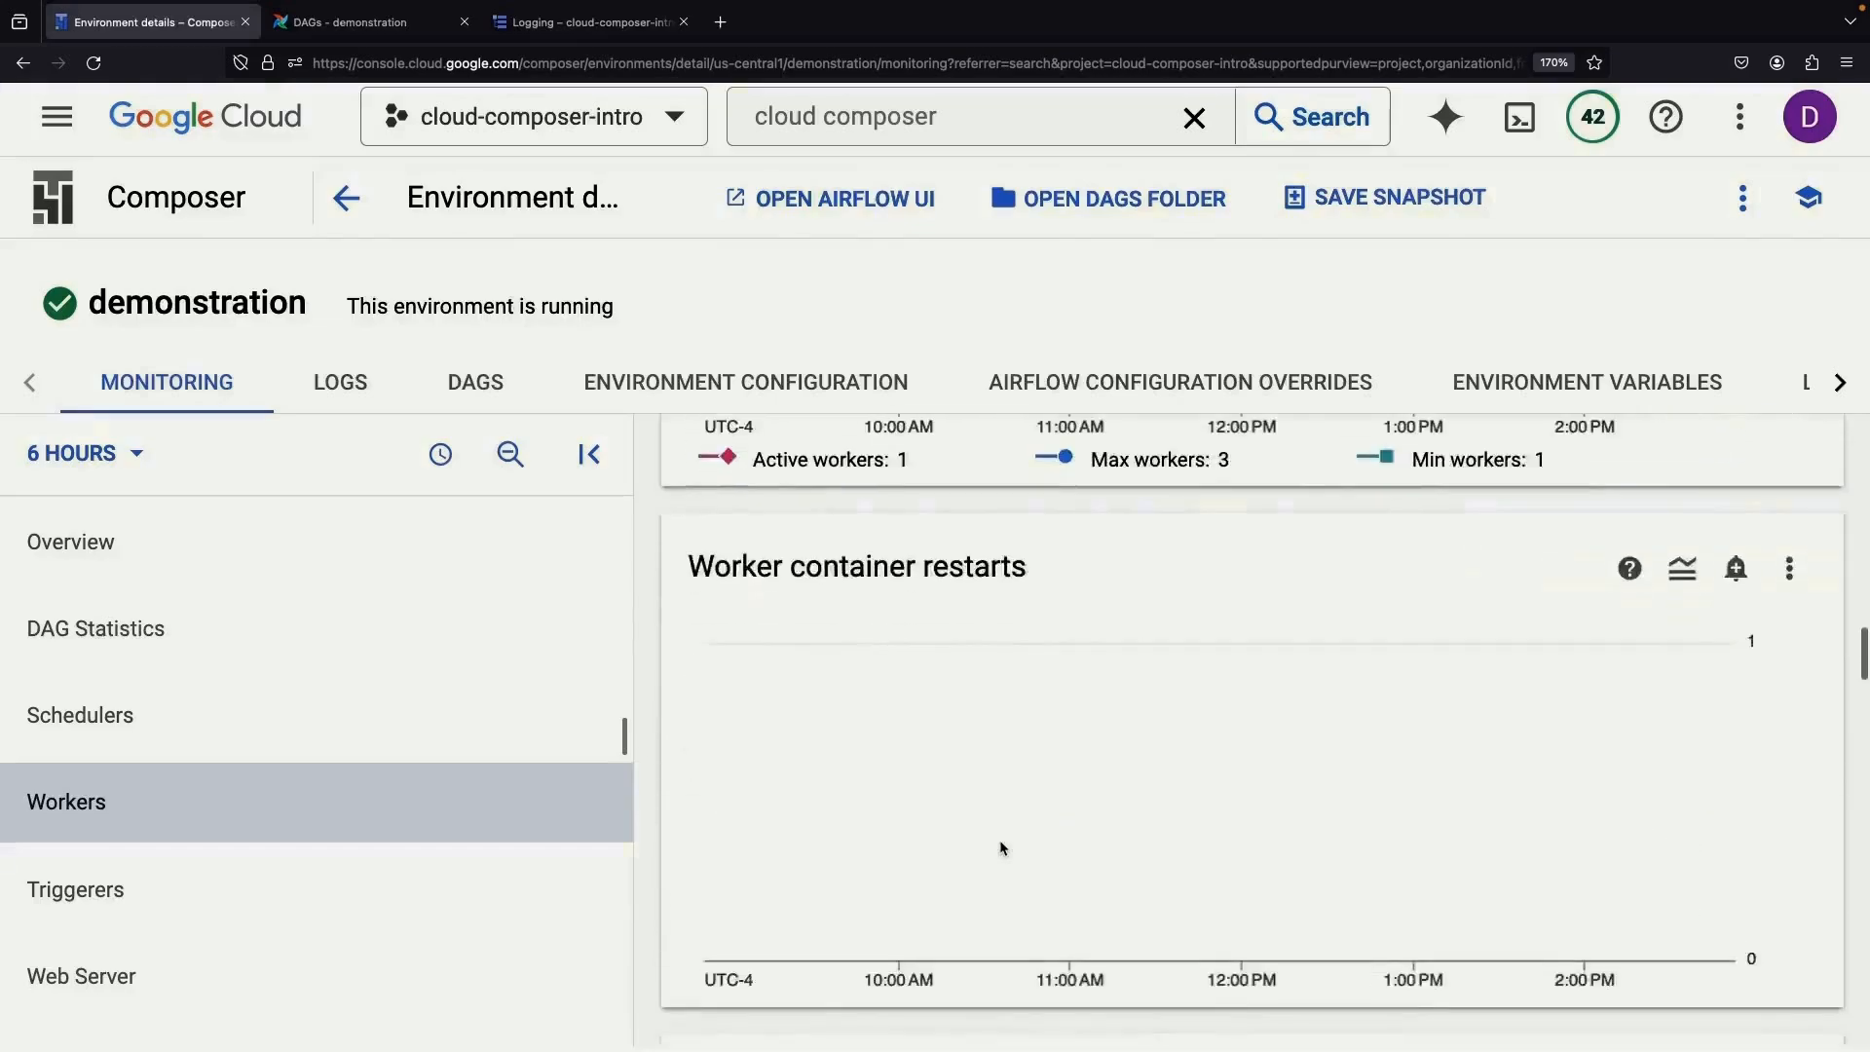
{"action": "left_click", "coordinate": [1743, 198]}
{"action": "left_click", "coordinate": [1695, 352]}
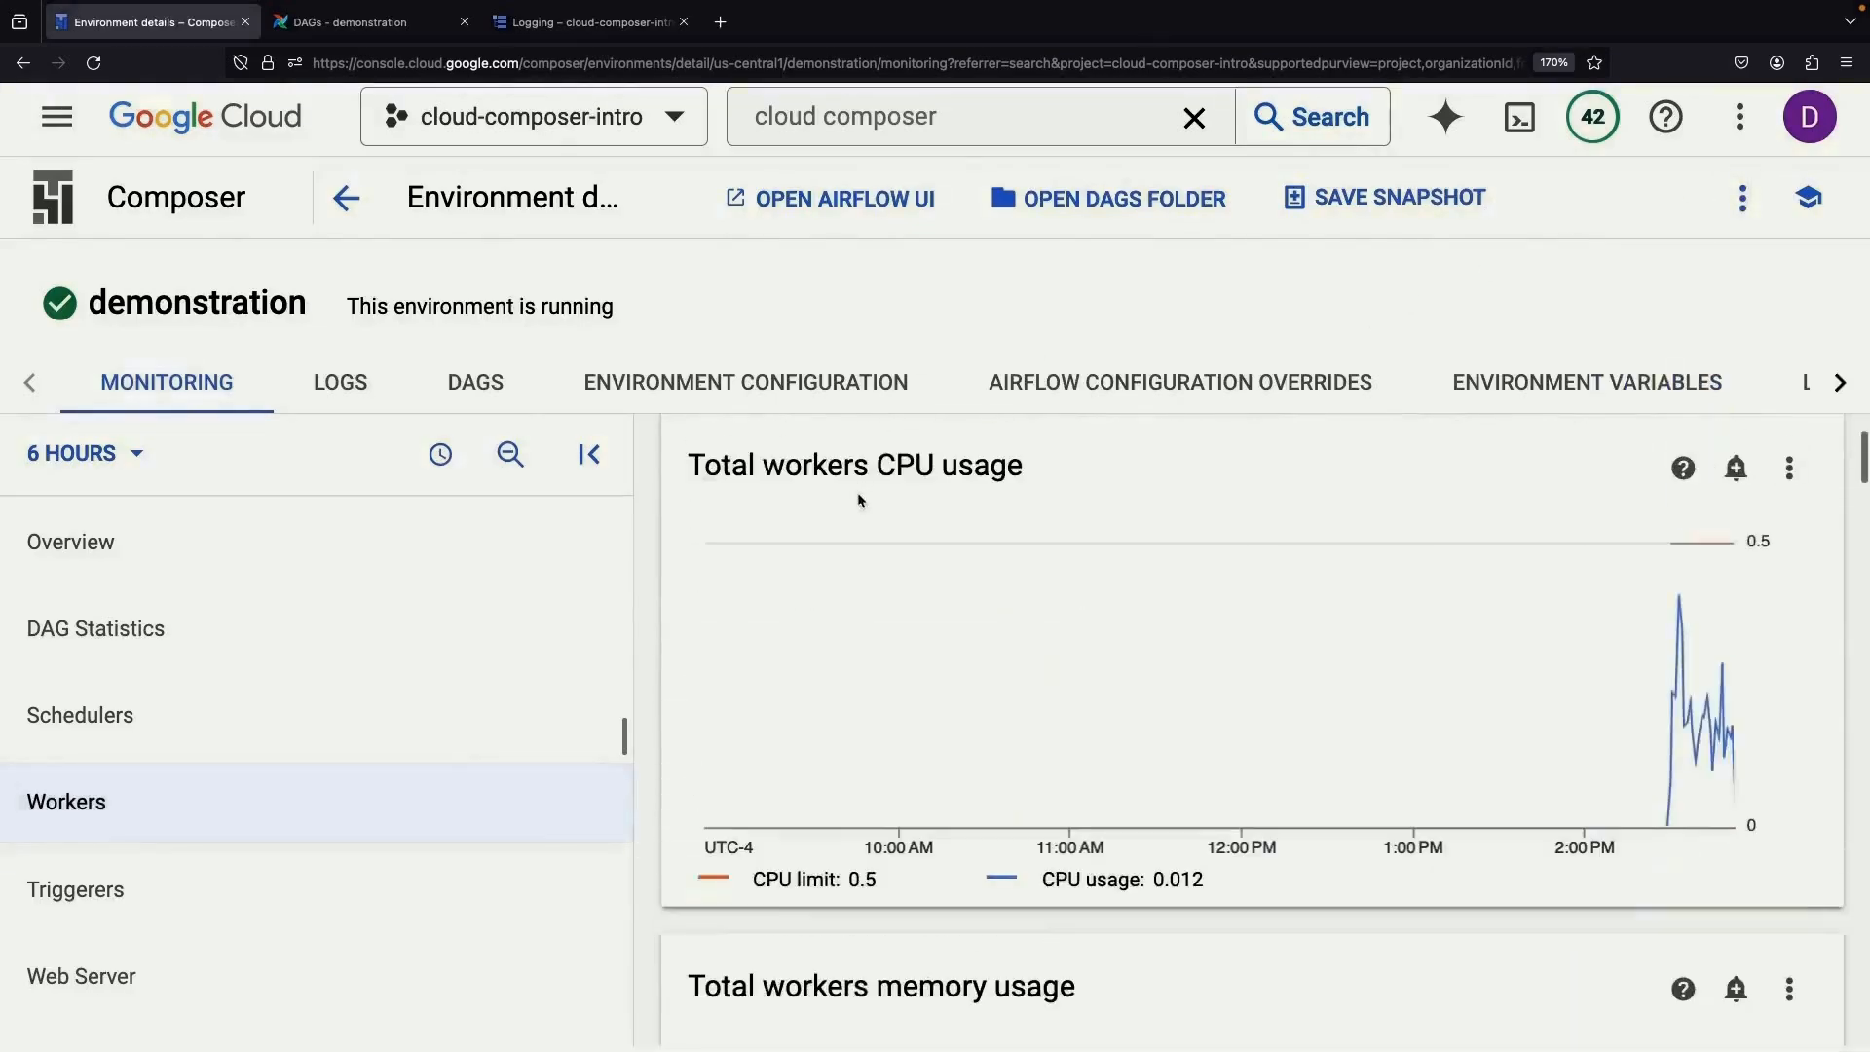
- Return to the Composer environments list and look across all of its columns through to Labels
{"action": "left_click", "coordinate": [346, 198]}
{"action": "scroll", "coordinate": [1759, 387], "scroll_direction": "right", "scroll_amount": 5}
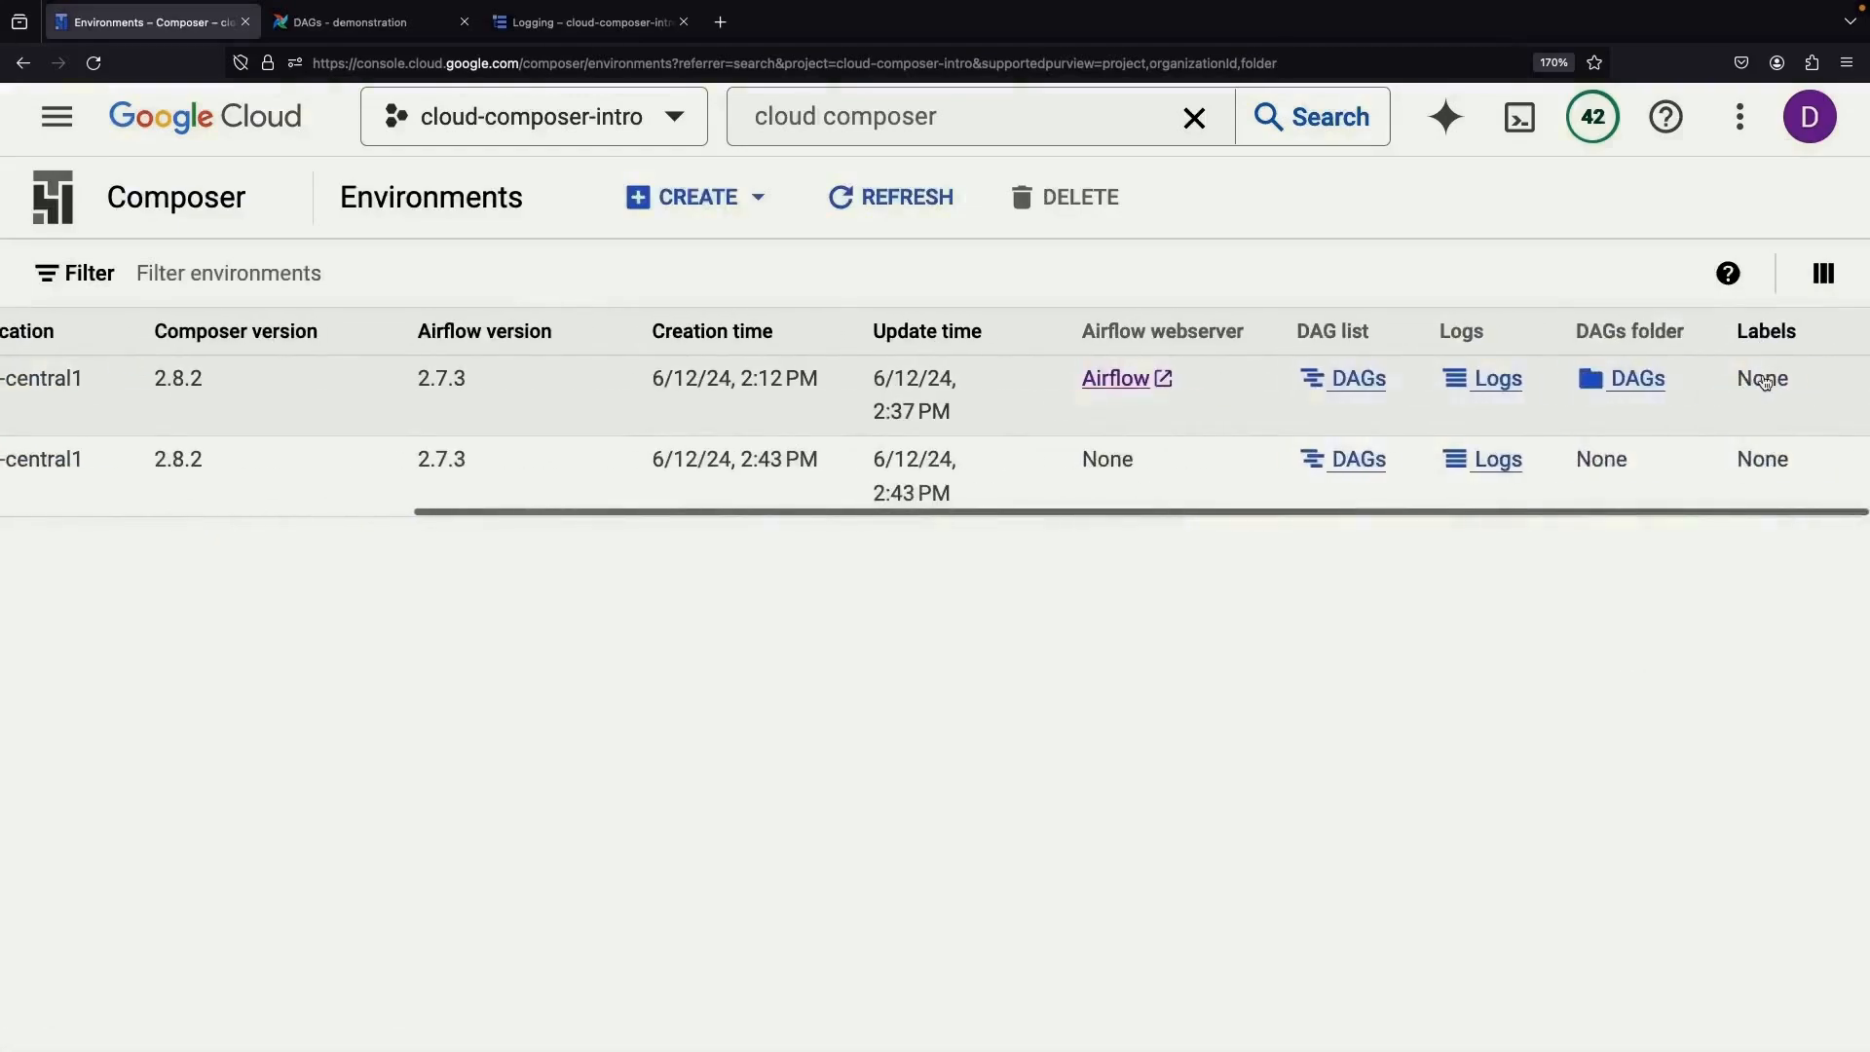
{"action": "scroll", "coordinate": [1759, 387], "scroll_direction": "left", "scroll_amount": 5}
{"action": "scroll", "coordinate": [1759, 387], "scroll_direction": "right", "scroll_amount": 5}
{"action": "scroll", "coordinate": [974, 409], "scroll_direction": "left", "scroll_amount": 5}
- Open the demonstration environment's configuration and review its general settings and resources
{"action": "left_click", "coordinate": [304, 385]}
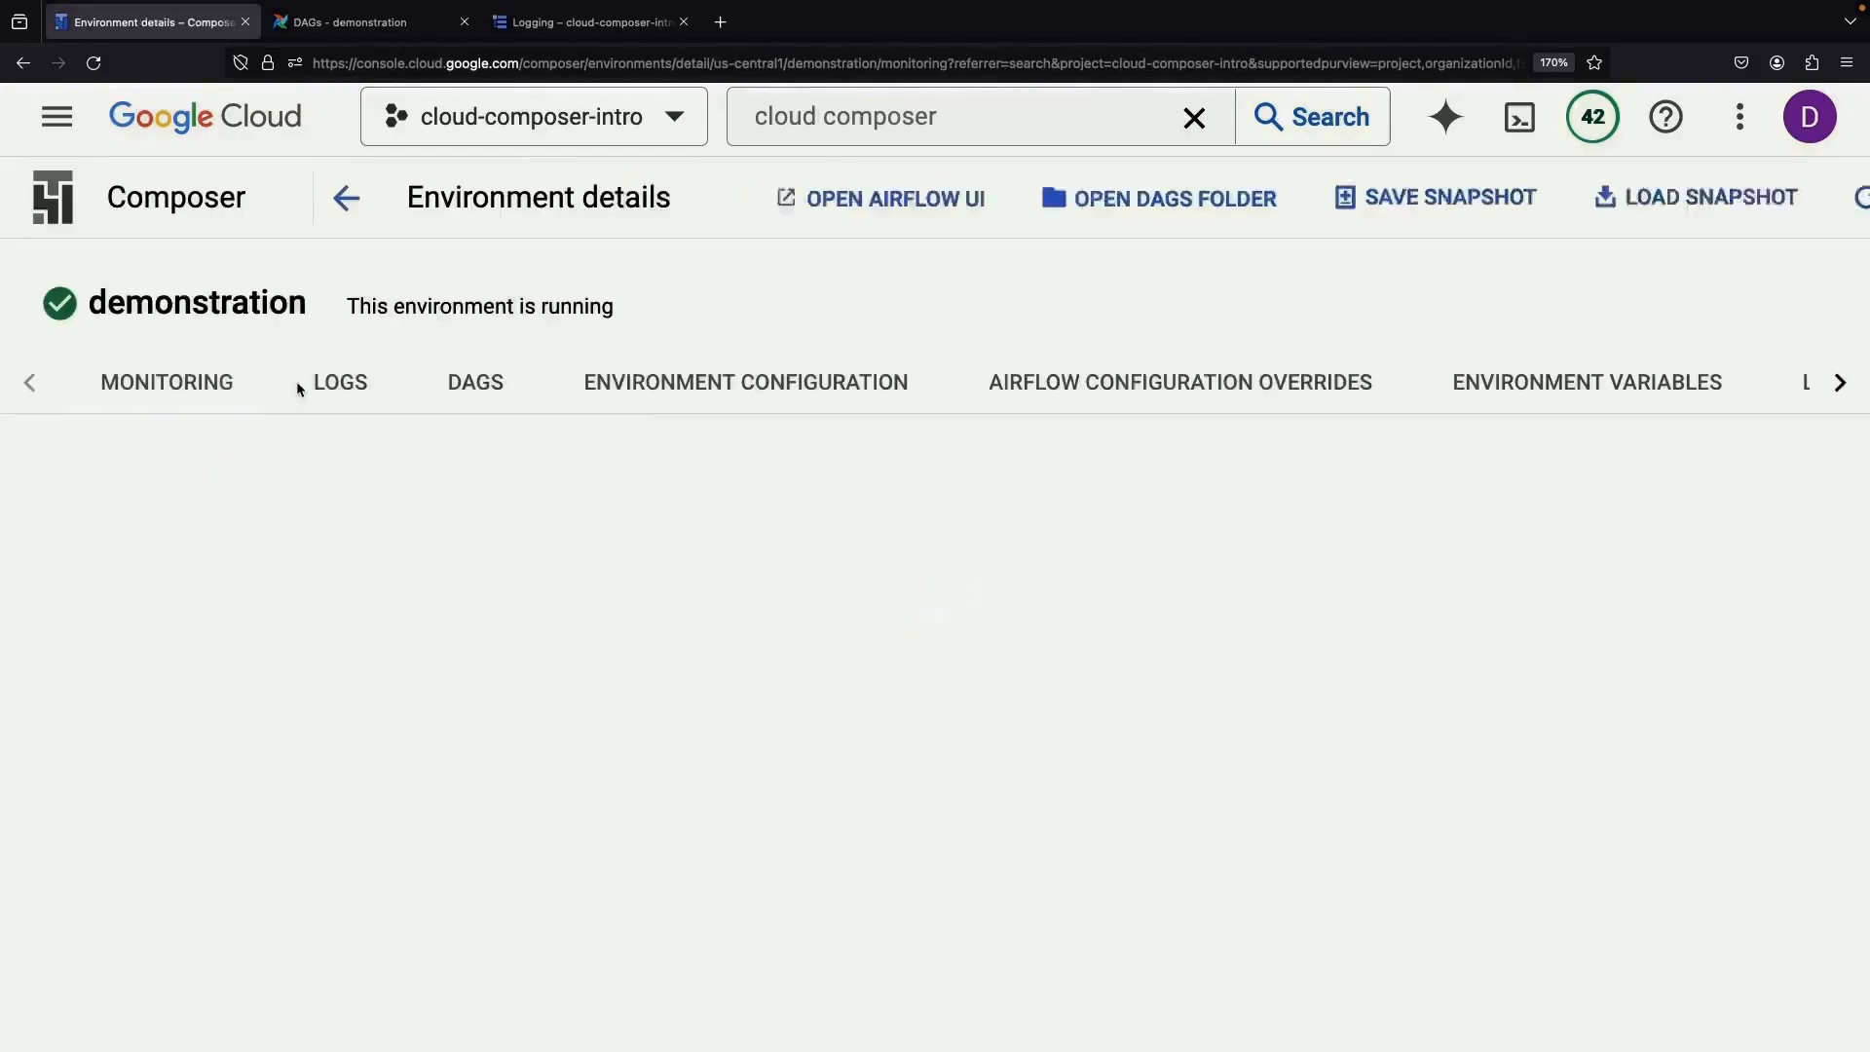
{"action": "left_click", "coordinate": [746, 382]}
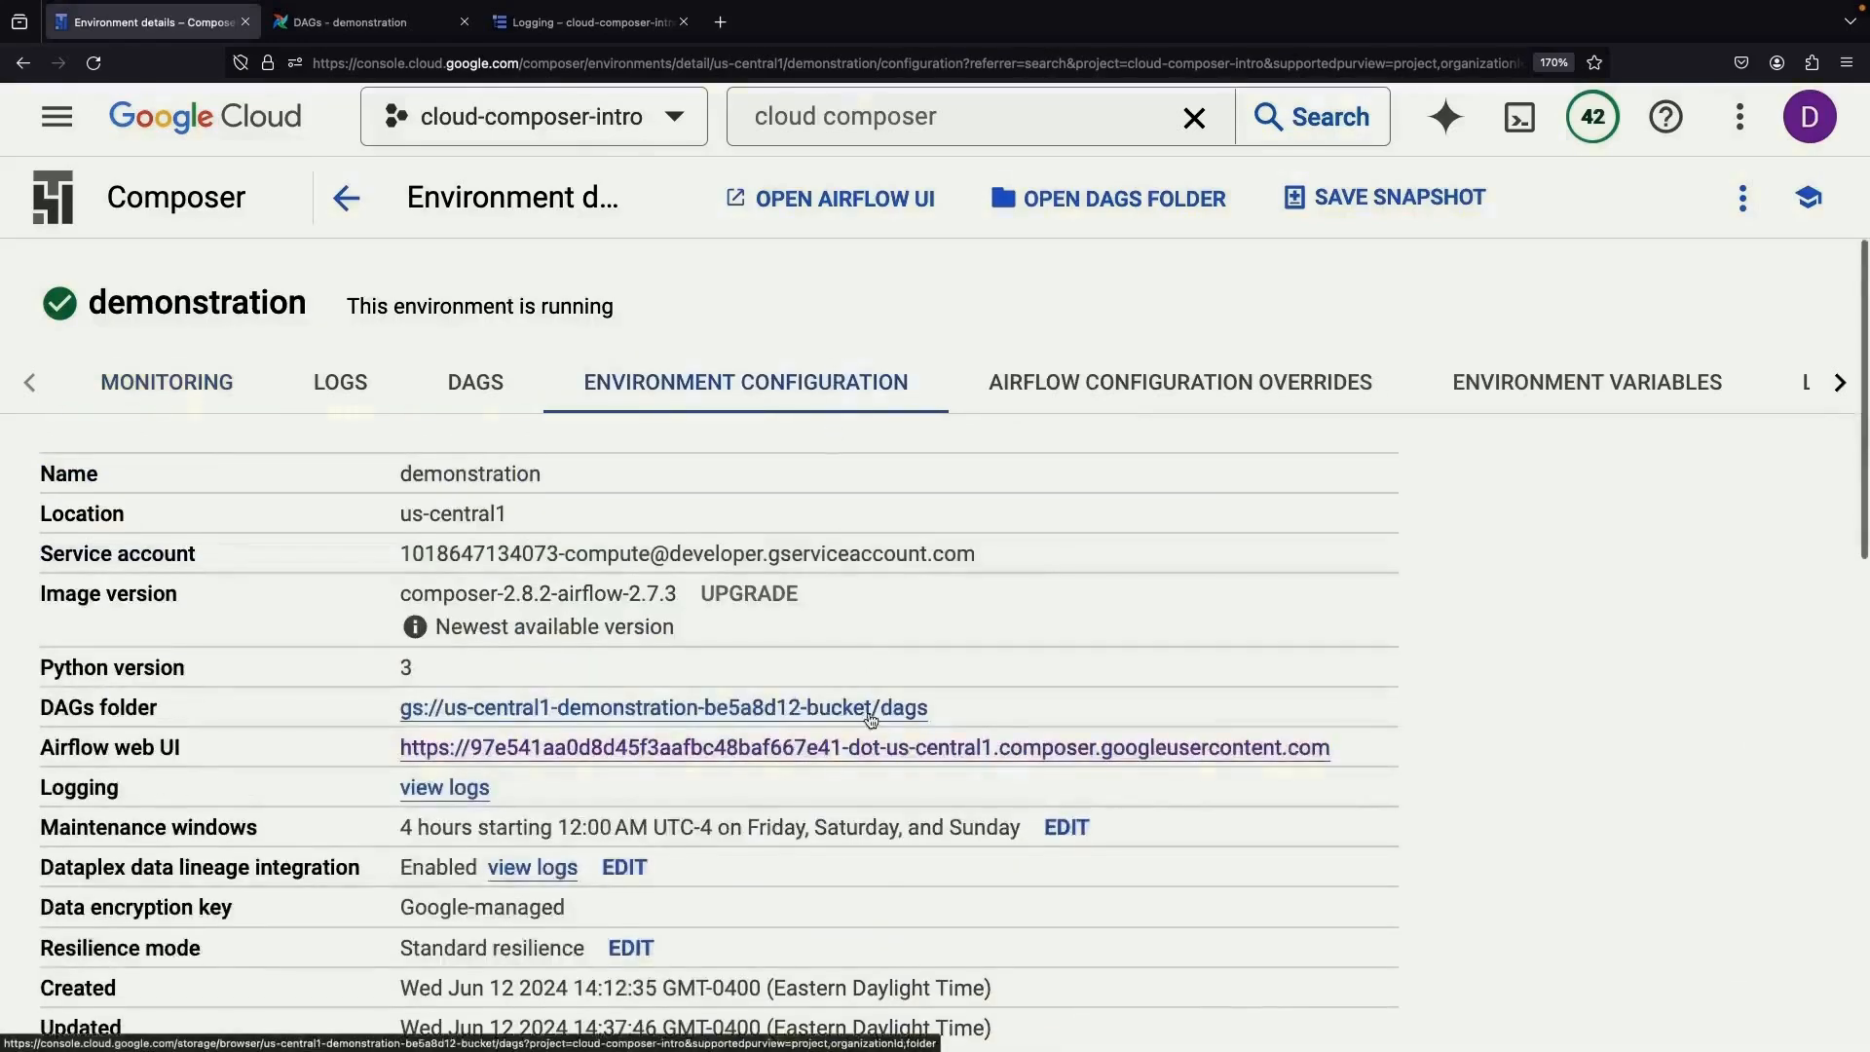
{"action": "scroll", "coordinate": [870, 719], "scroll_direction": "down", "scroll_amount": 1}
{"action": "scroll", "coordinate": [870, 719], "scroll_direction": "down", "scroll_amount": 4}
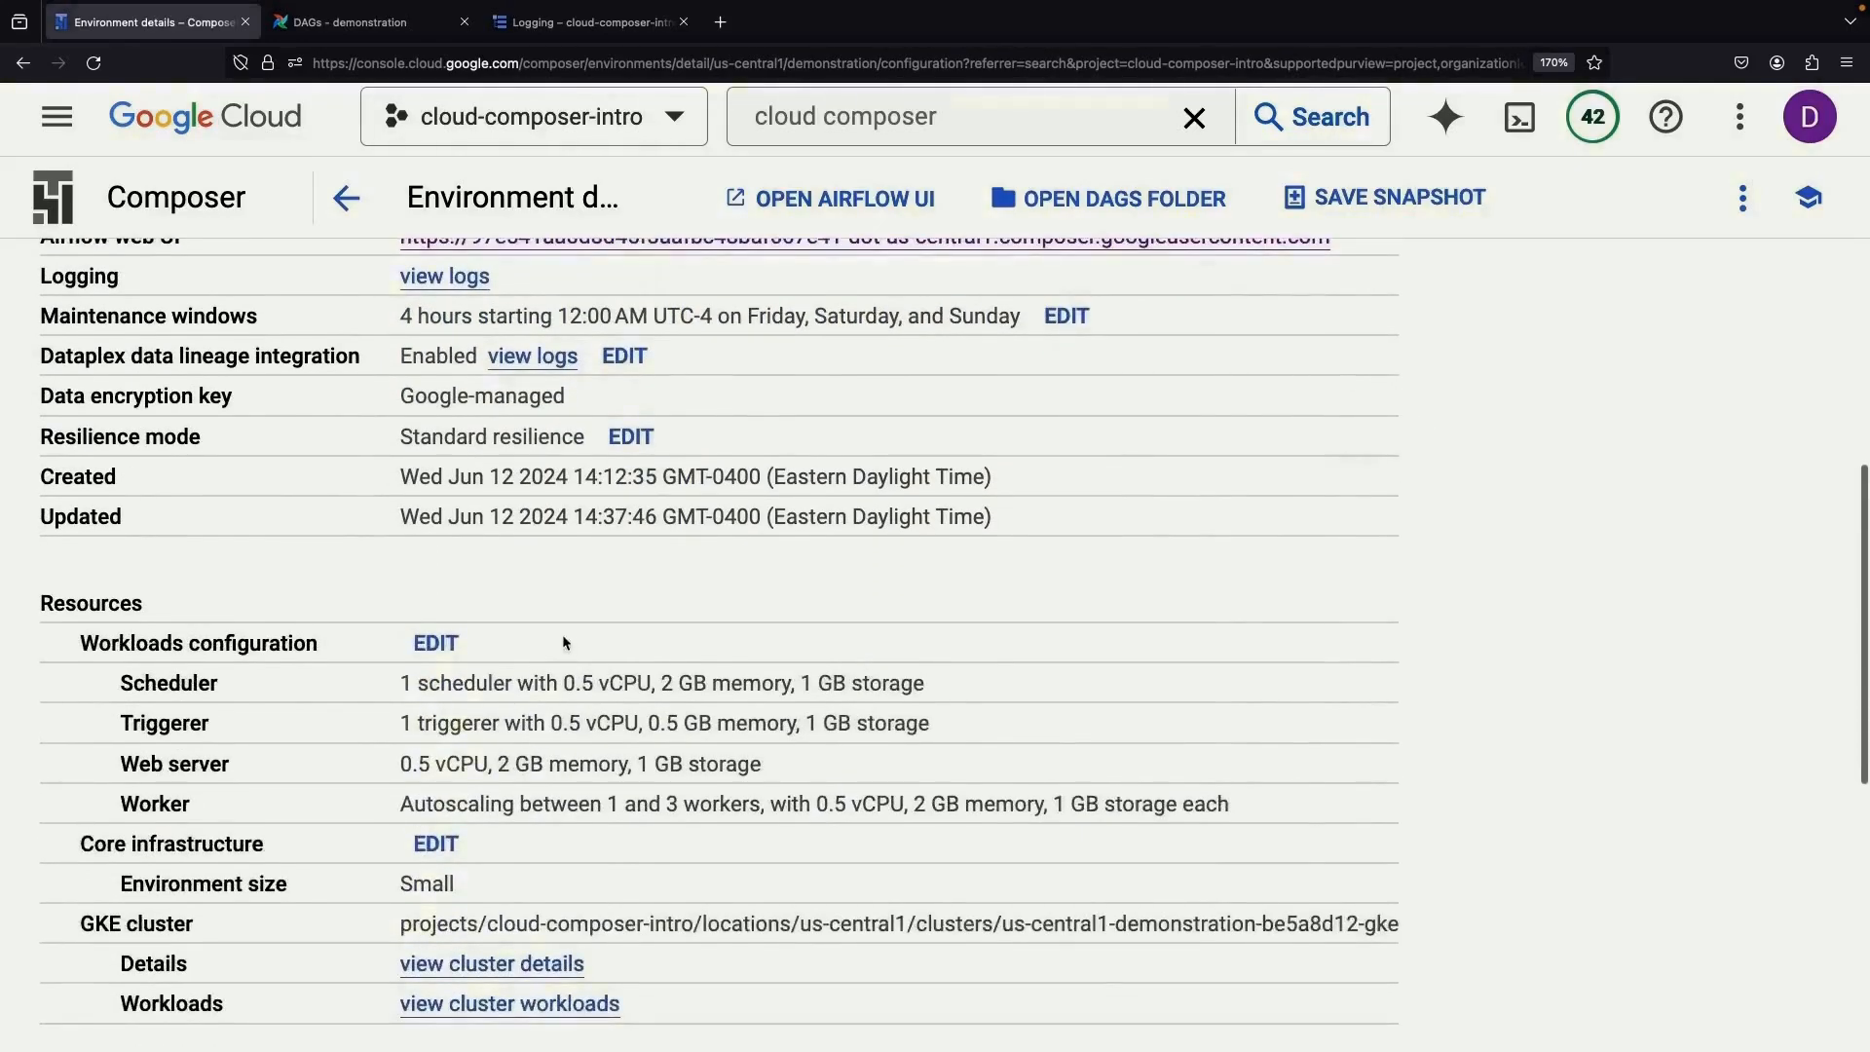
- Try out a workloads configuration with worker CPU 1 vCPU, memory 4 GB and storage 8 GB, without saving it
{"action": "left_click", "coordinate": [438, 645]}
{"action": "scroll", "coordinate": [1164, 607], "scroll_direction": "down", "scroll_amount": 1}
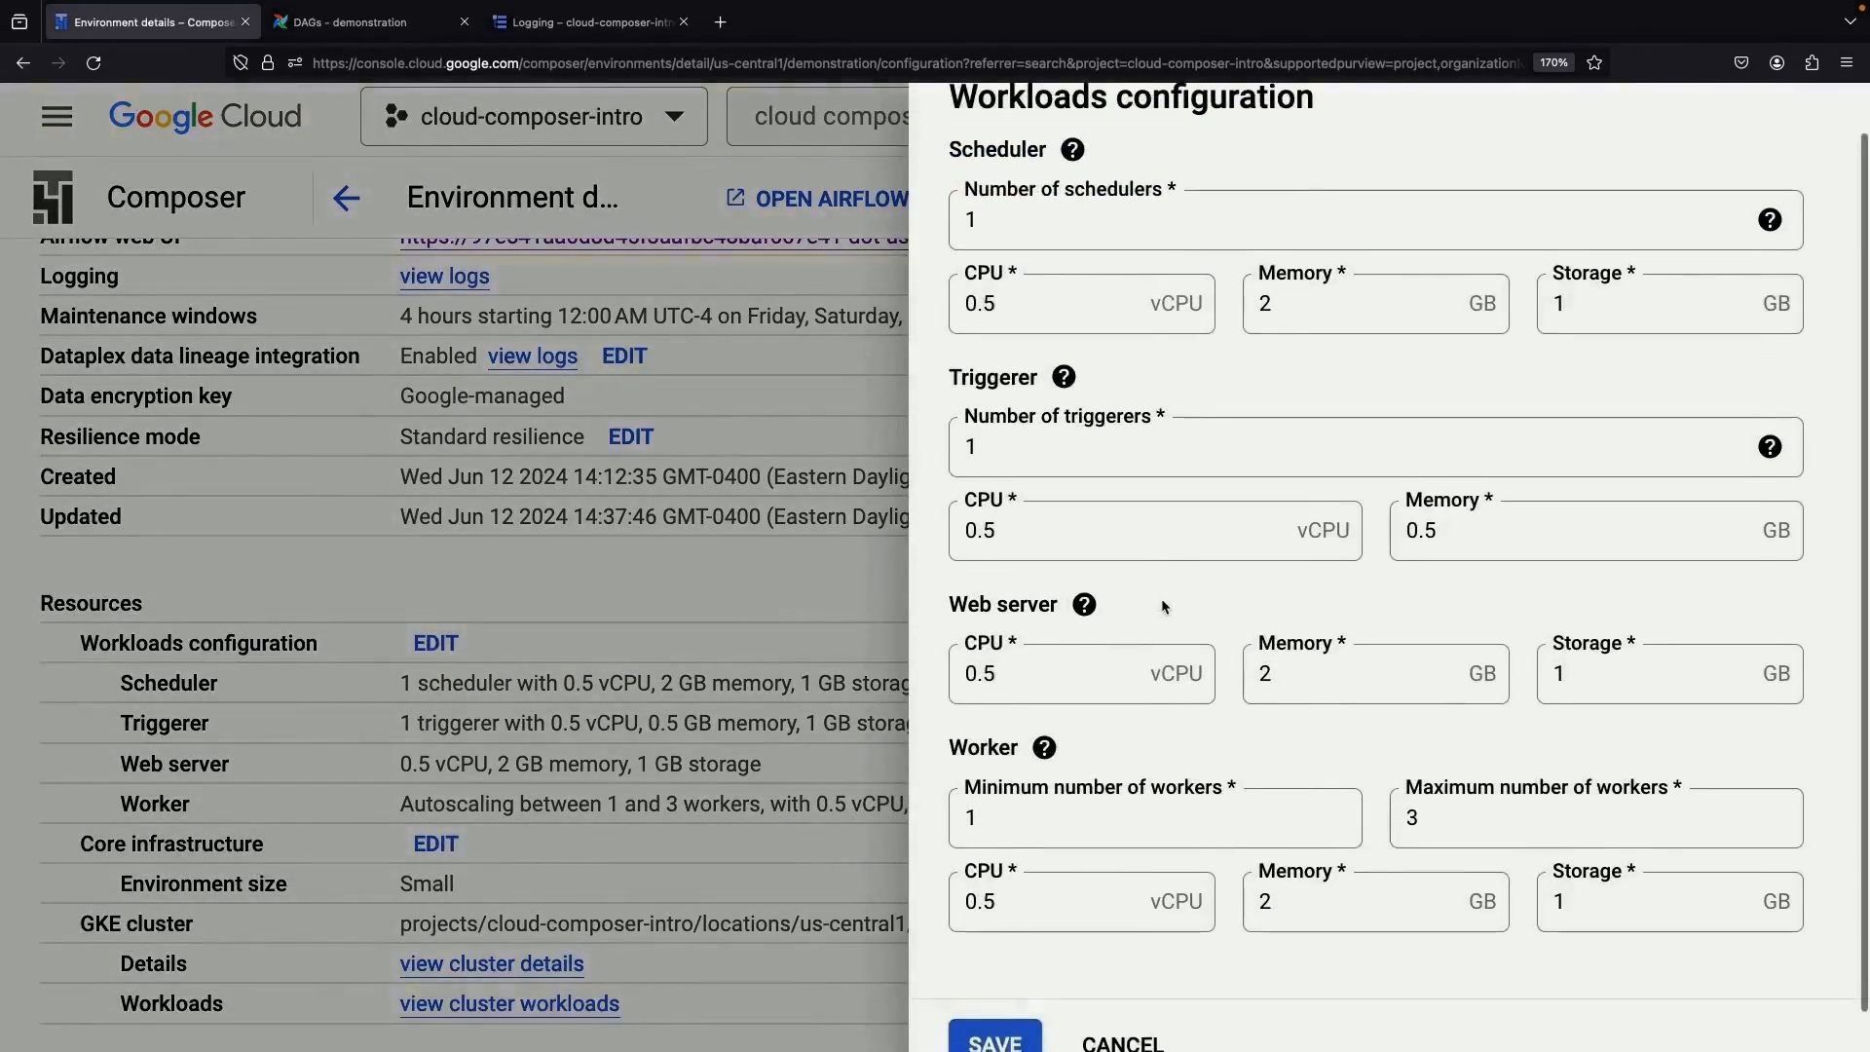
{"action": "left_click", "coordinate": [1149, 904]}
{"action": "left_click", "coordinate": [1131, 570]}
{"action": "left_click", "coordinate": [1305, 901]}
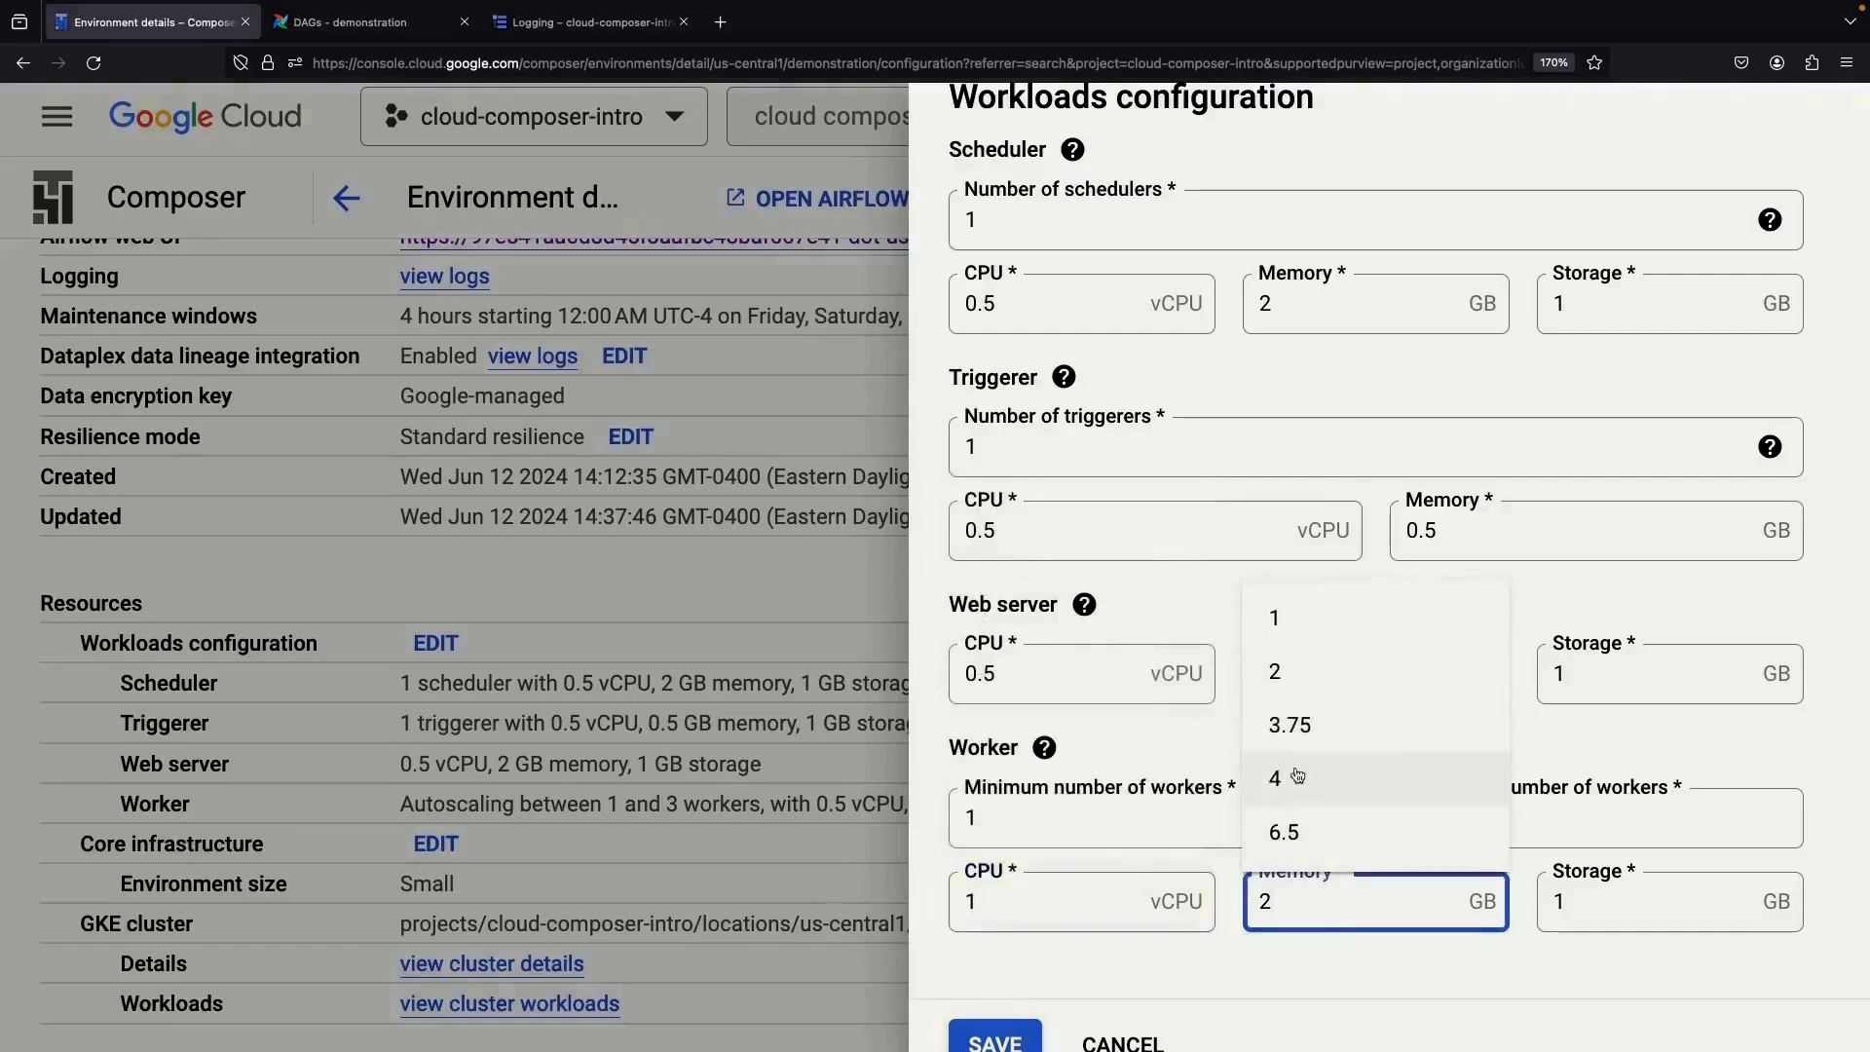
{"action": "left_click", "coordinate": [1289, 776]}
{"action": "left_click", "coordinate": [1575, 895]}
{"action": "left_click", "coordinate": [1598, 782]}
{"action": "scroll", "coordinate": [1352, 933], "scroll_direction": "down", "scroll_amount": 1}
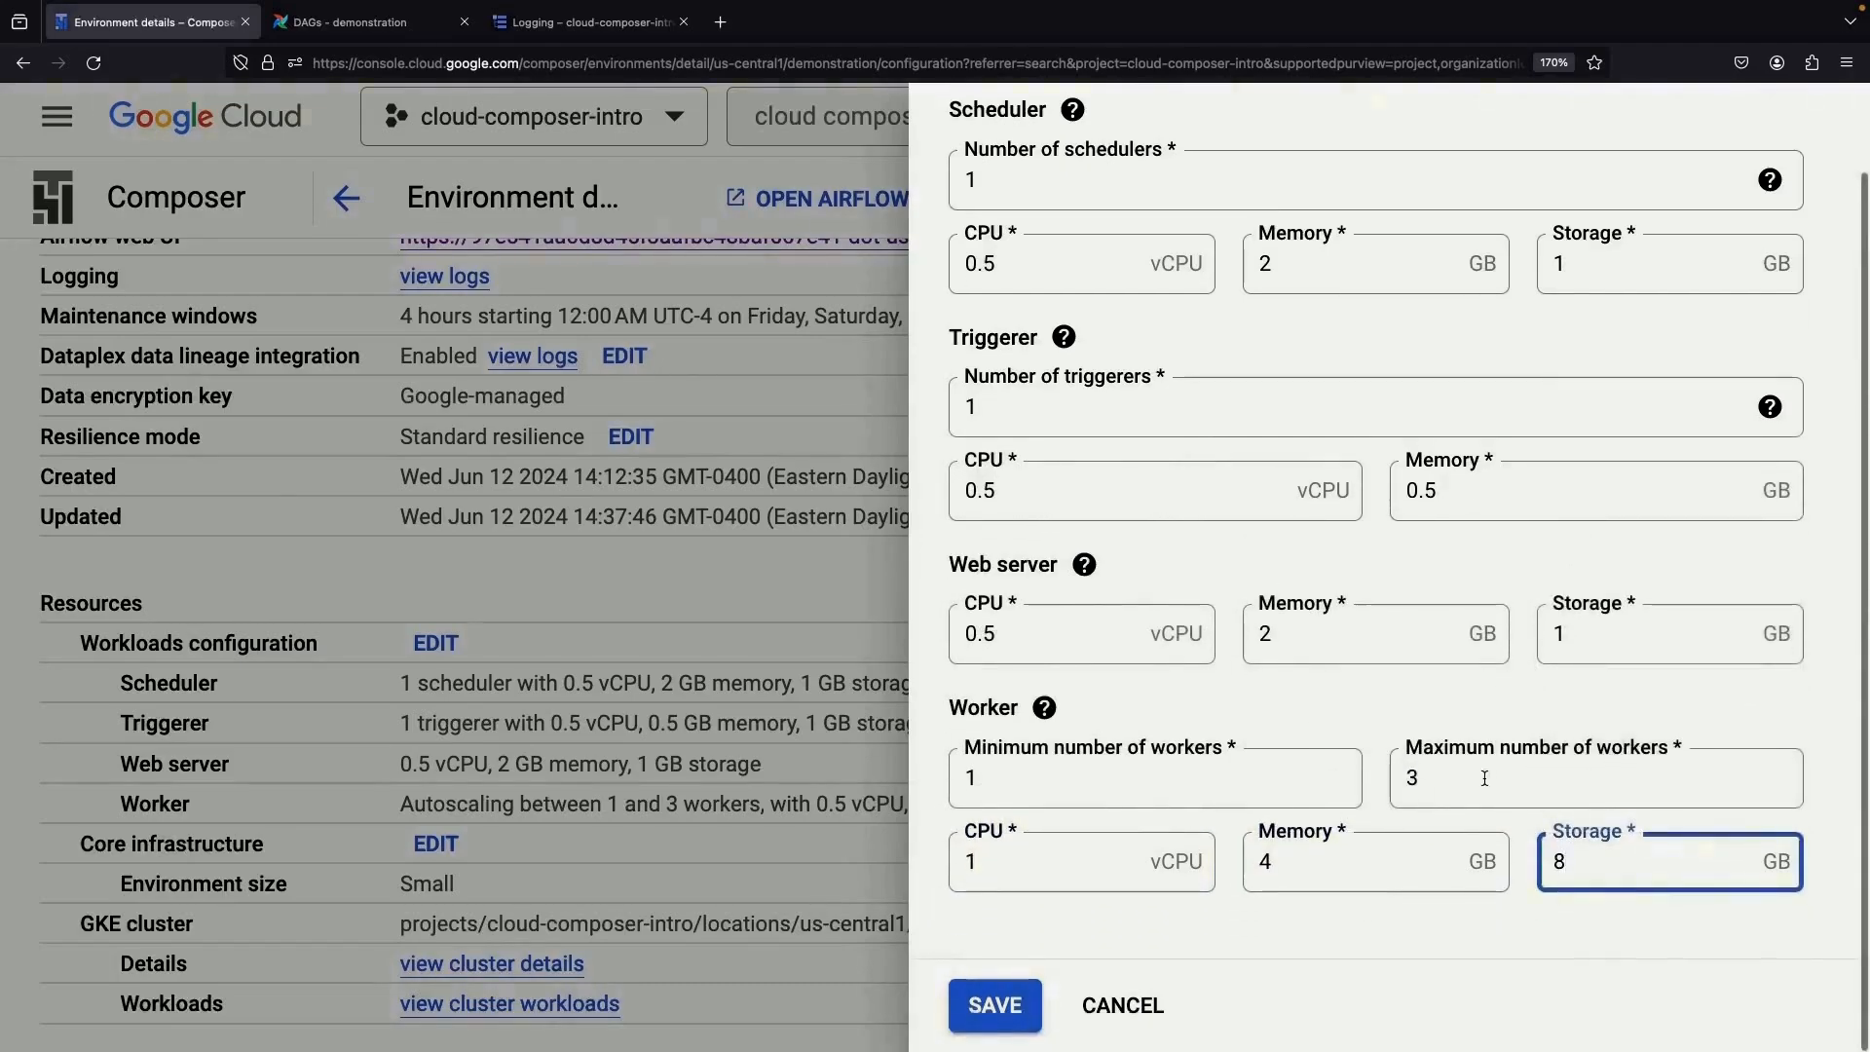
{"action": "left_click", "coordinate": [1412, 777]}
{"action": "left_click", "coordinate": [1356, 711]}
{"action": "scroll", "coordinate": [1381, 698], "scroll_direction": "up", "scroll_amount": 2}
{"action": "scroll", "coordinate": [1382, 697], "scroll_direction": "down", "scroll_amount": 2}
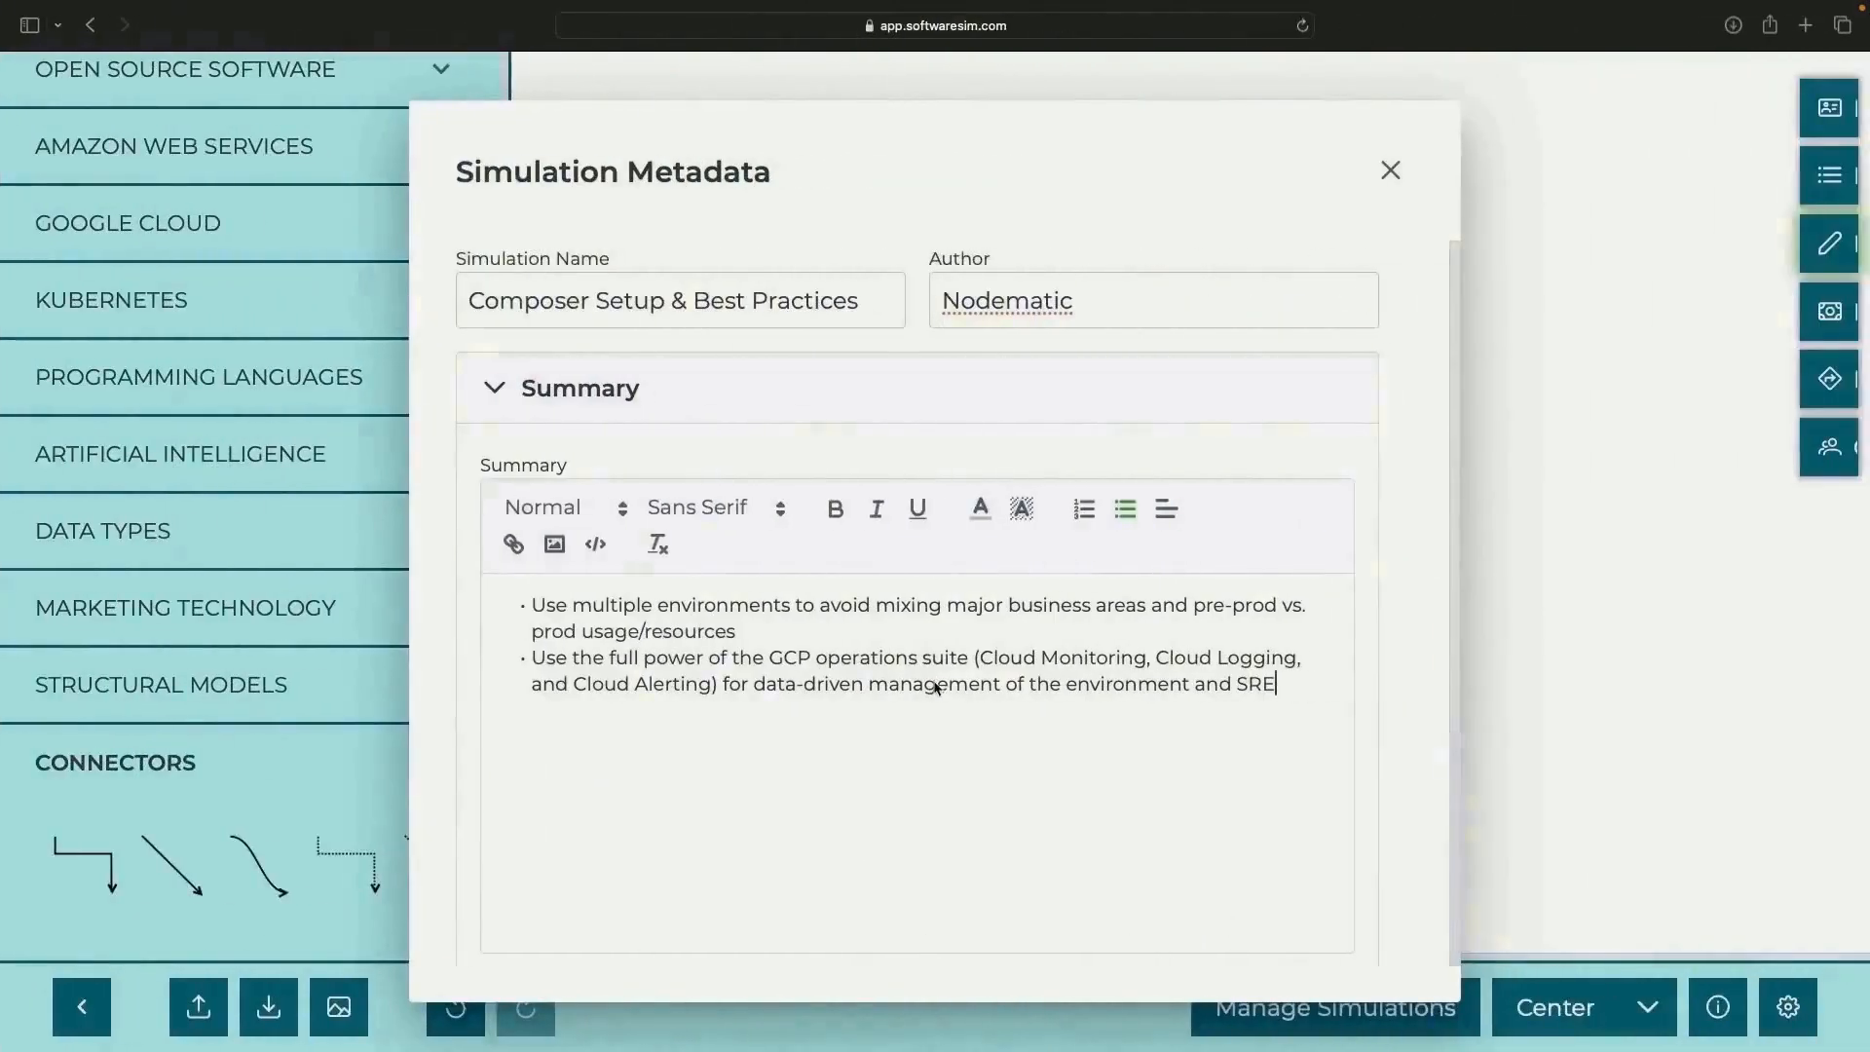
- In SoftwareSim's simulation summary, add the bullet "Tune resources for the schedulers, triggerers, web server, and workers (the underlying Kube"
{"action": "key", "text": "Return"}
{"action": "type", "text": "Tune resources f"}
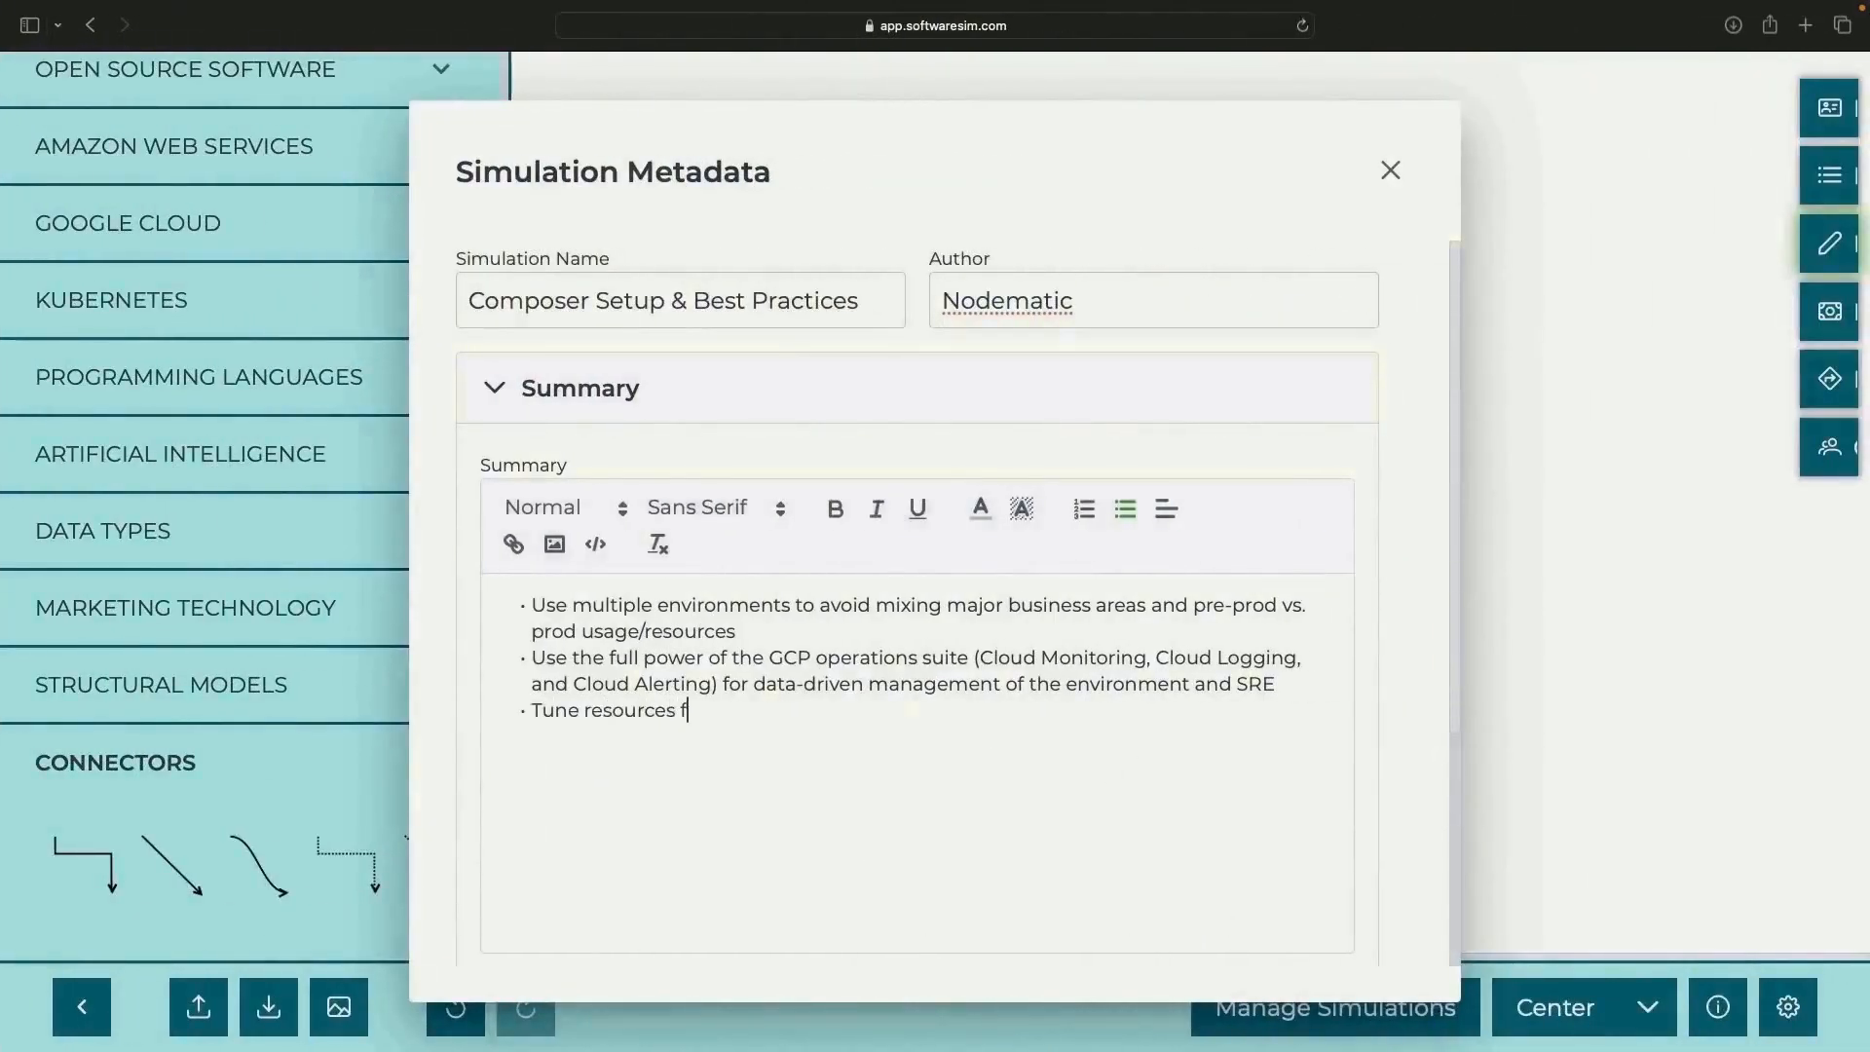
{"action": "type", "text": "or the schedulers, triggerers"}
{"action": "left_click", "coordinate": [843, 717]}
{"action": "type", "text": "s"}
{"action": "key", "text": "super+Right"}
{"action": "type", "text": ", we"}
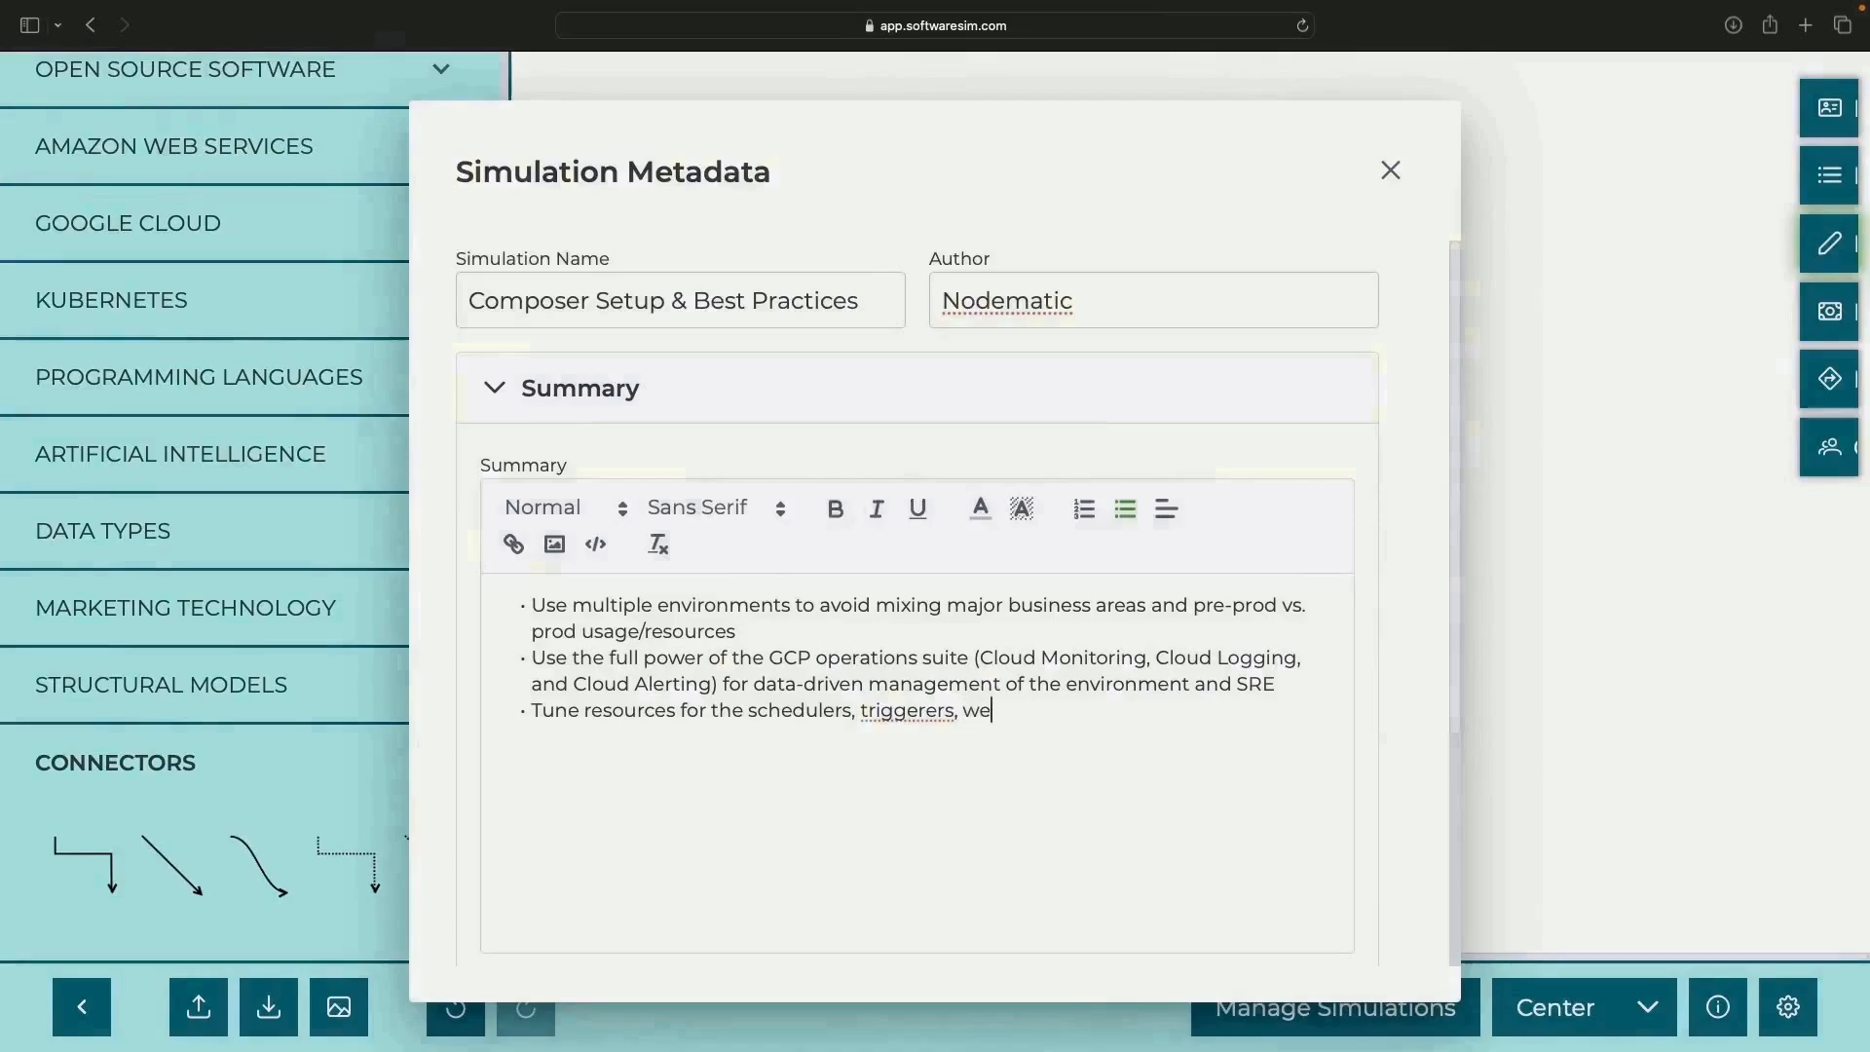
{"action": "type", "text": "b server, and workers (the underl"}
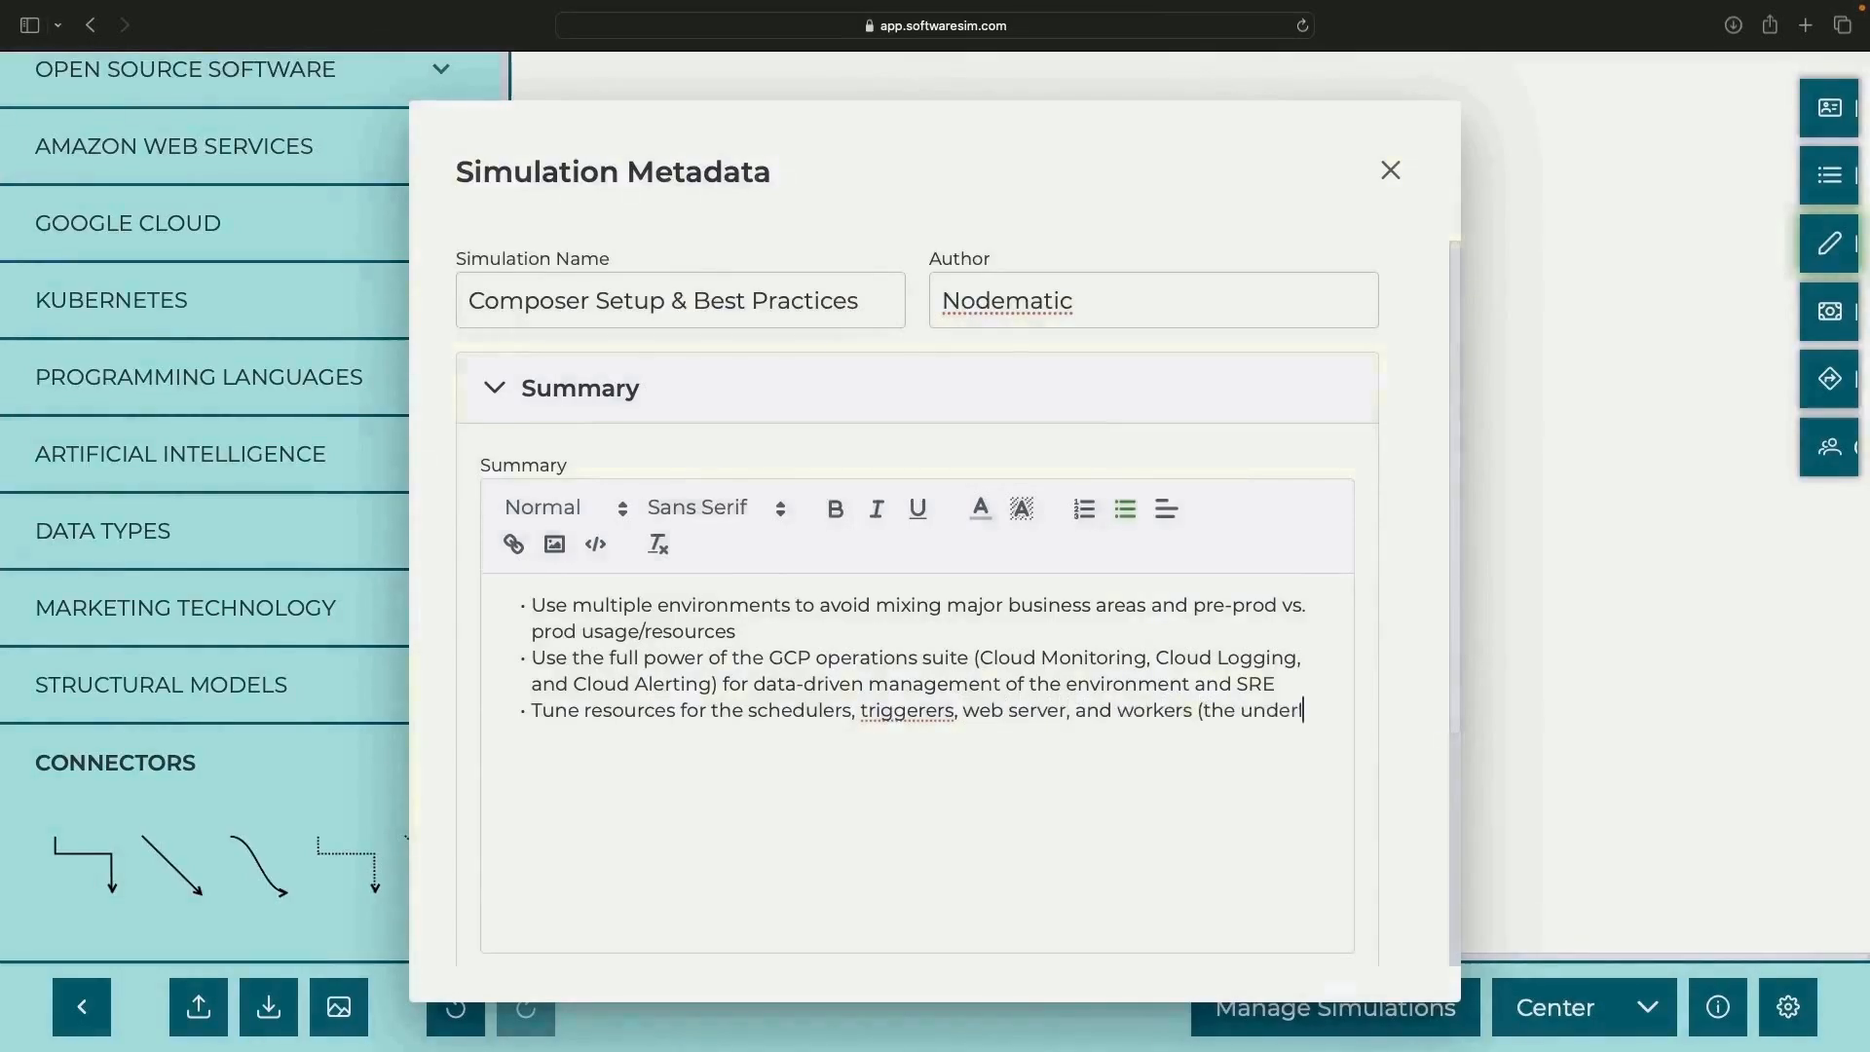
{"action": "type", "text": "ying Kube"}
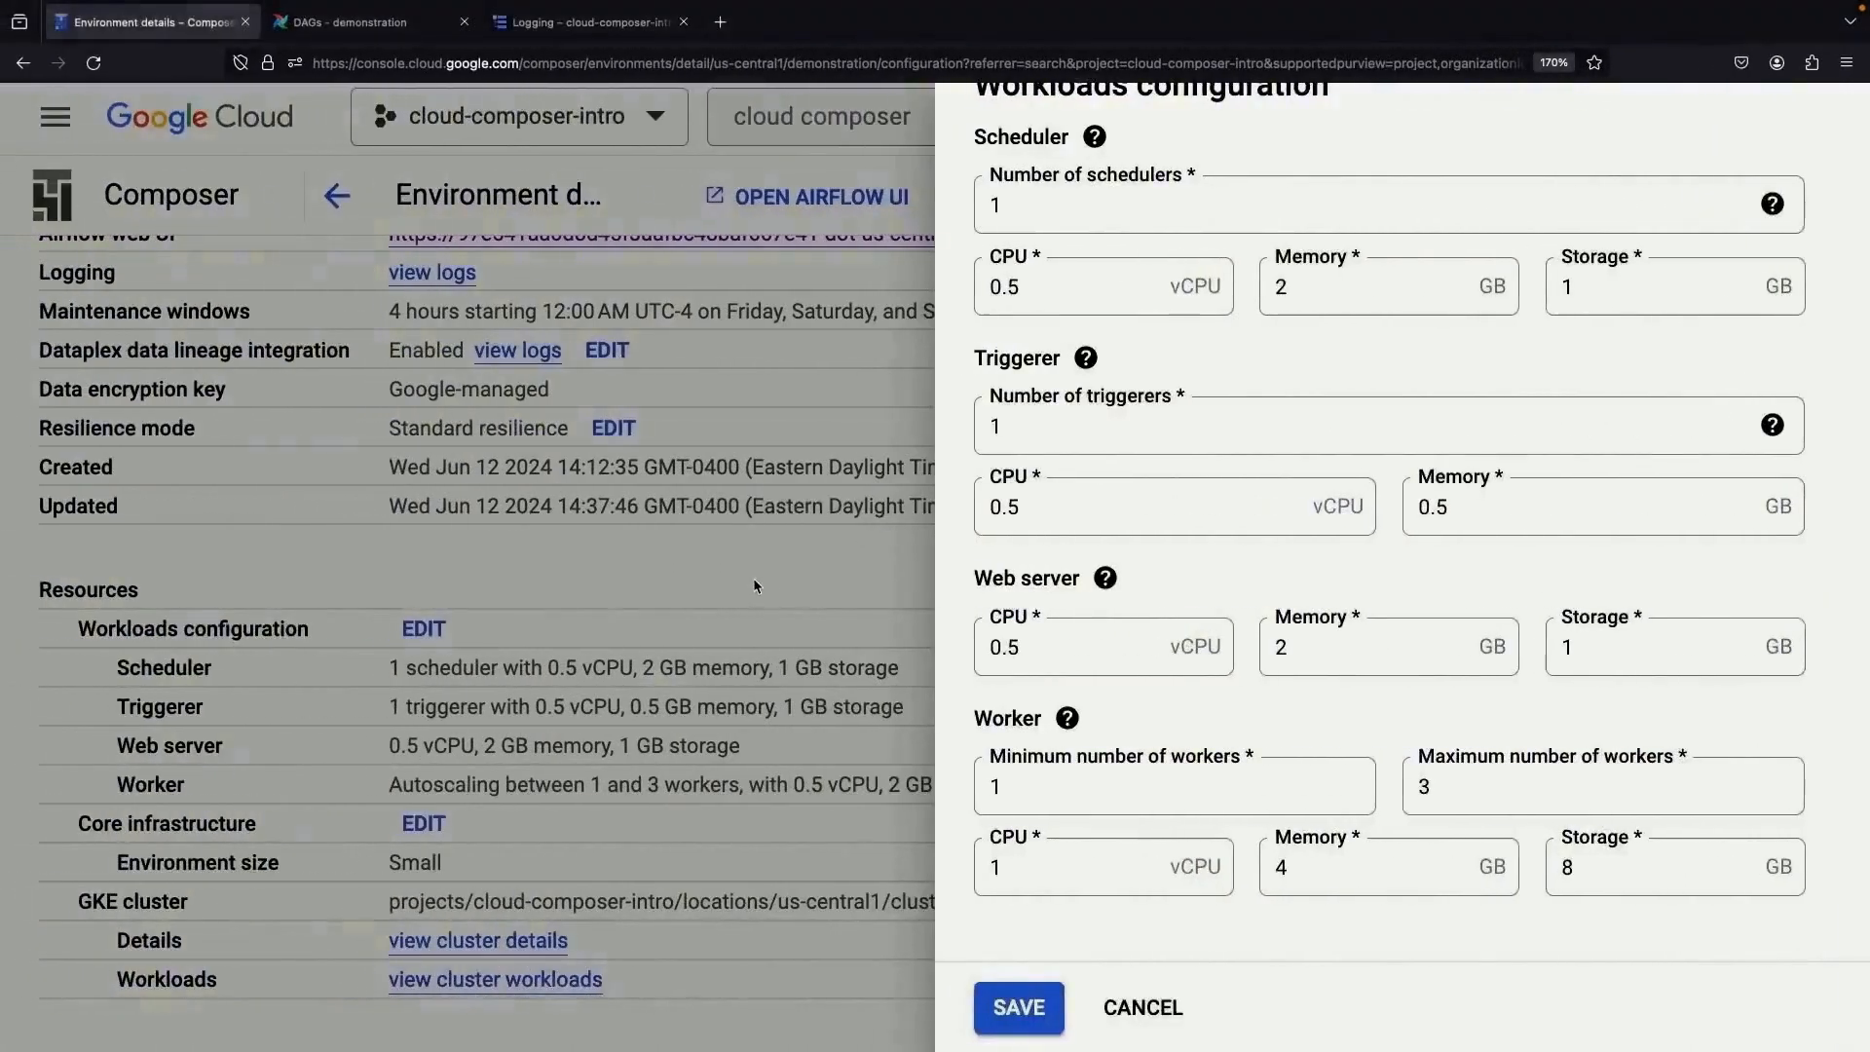
- Back in the Google Cloud console, dismiss the workloads configuration without saving and return to the environments list
{"action": "left_click", "coordinate": [752, 576]}
{"action": "scroll", "coordinate": [682, 508], "scroll_direction": "up", "scroll_amount": 5}
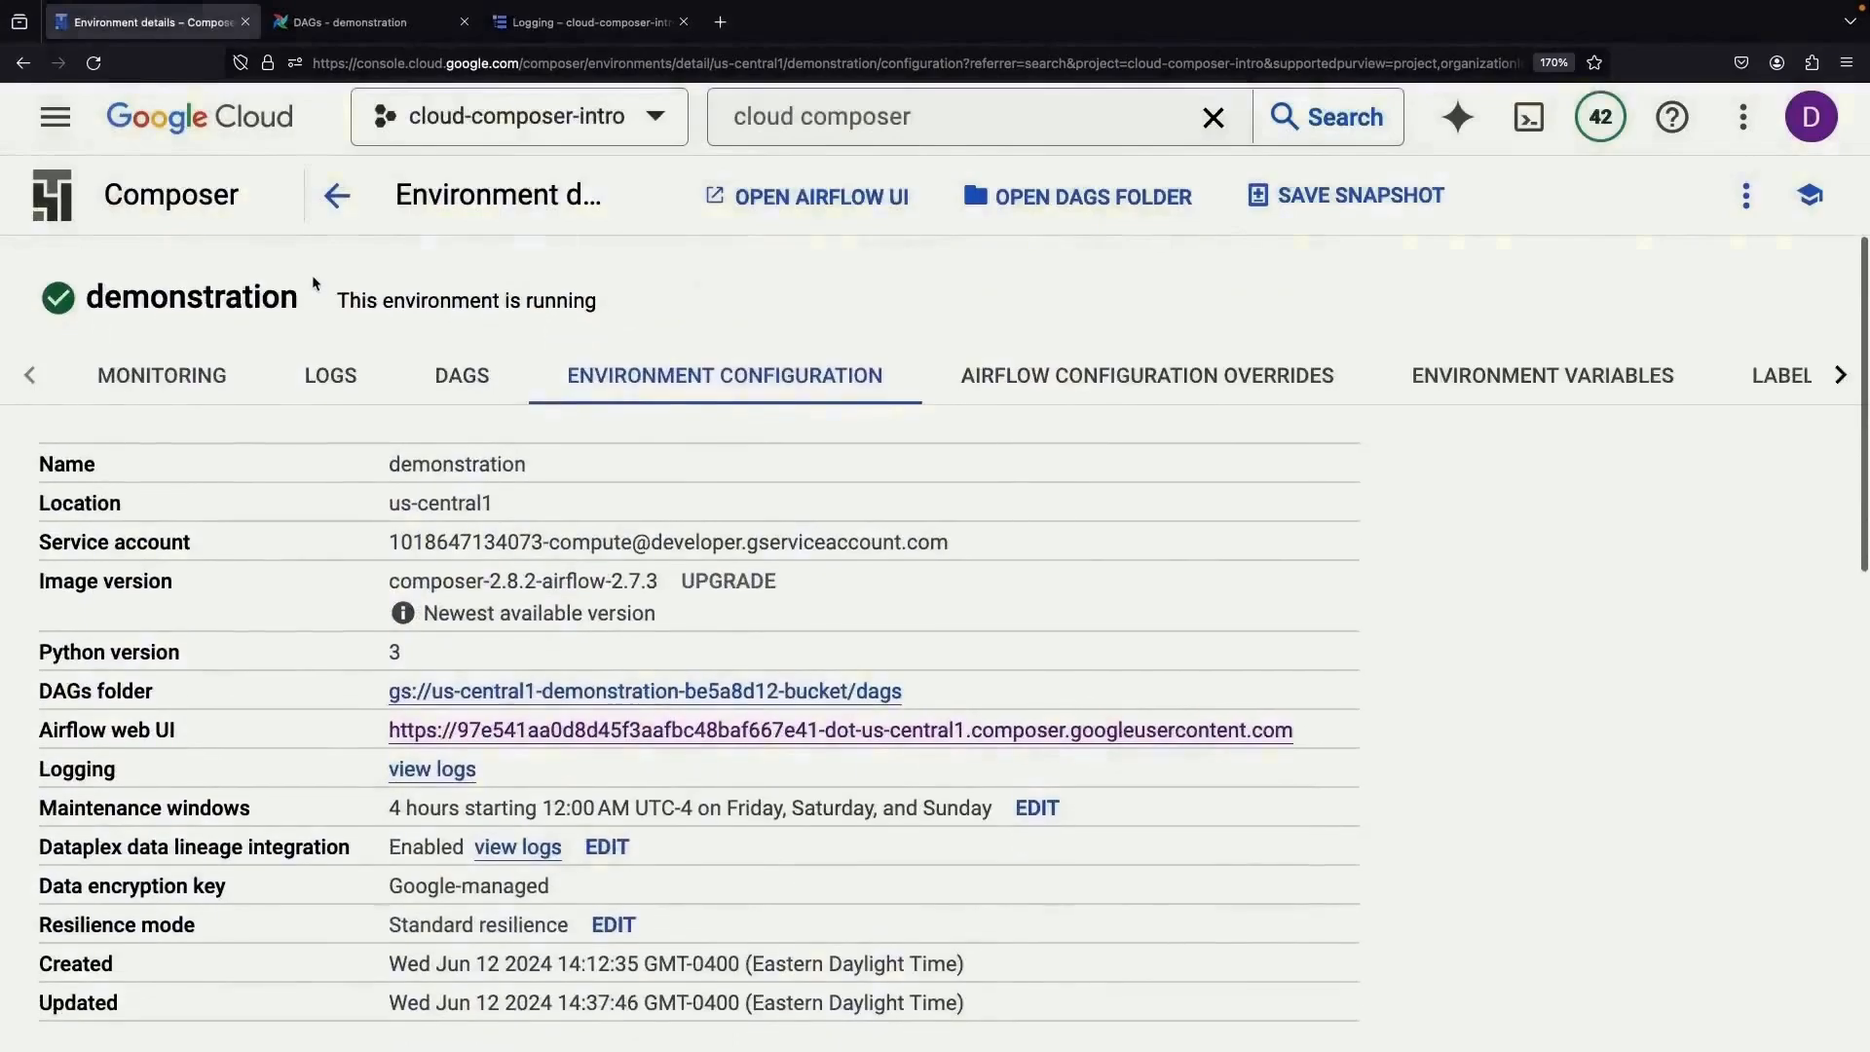
{"action": "left_click", "coordinate": [336, 194]}
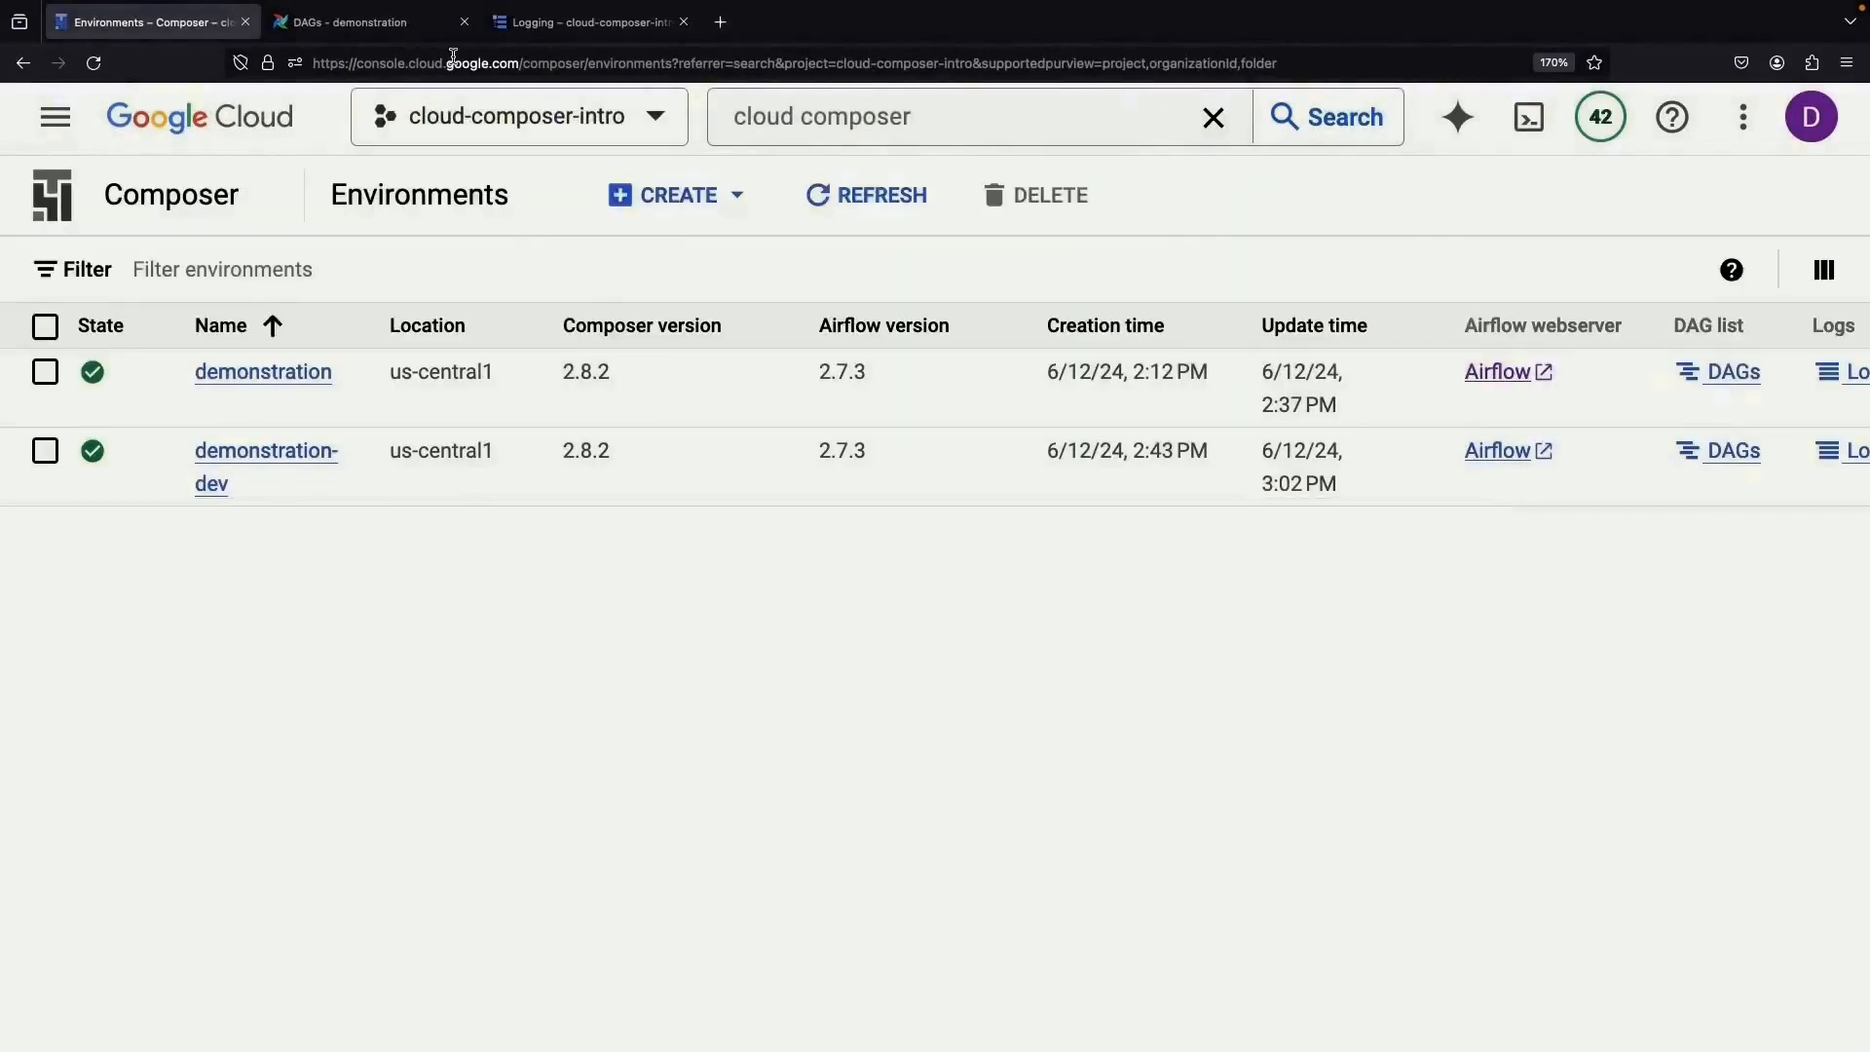
- Close the Airflow and Logging browser tabs and open the Cloud Shell Editor in its own tab
{"action": "left_click", "coordinate": [464, 21]}
{"action": "left_click", "coordinate": [464, 22]}
{"action": "left_click", "coordinate": [1529, 117]}
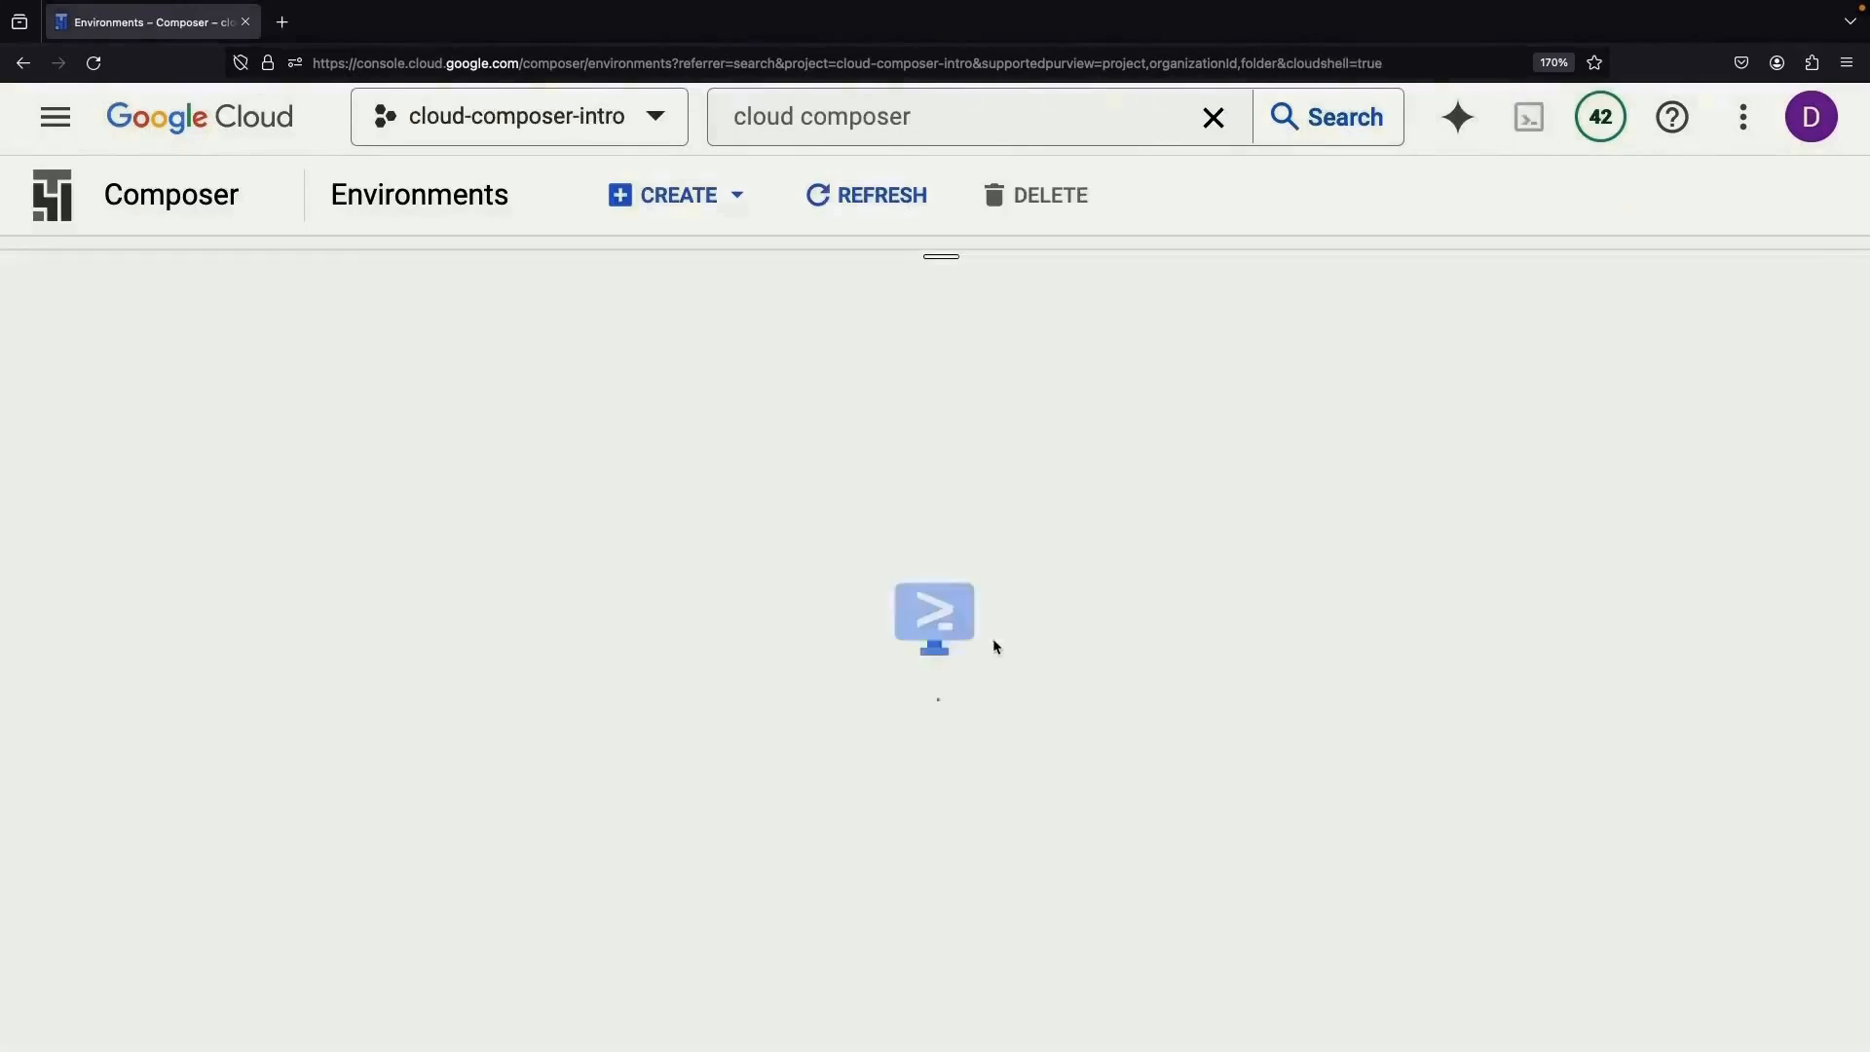
{"action": "left_click", "coordinate": [1072, 290]}
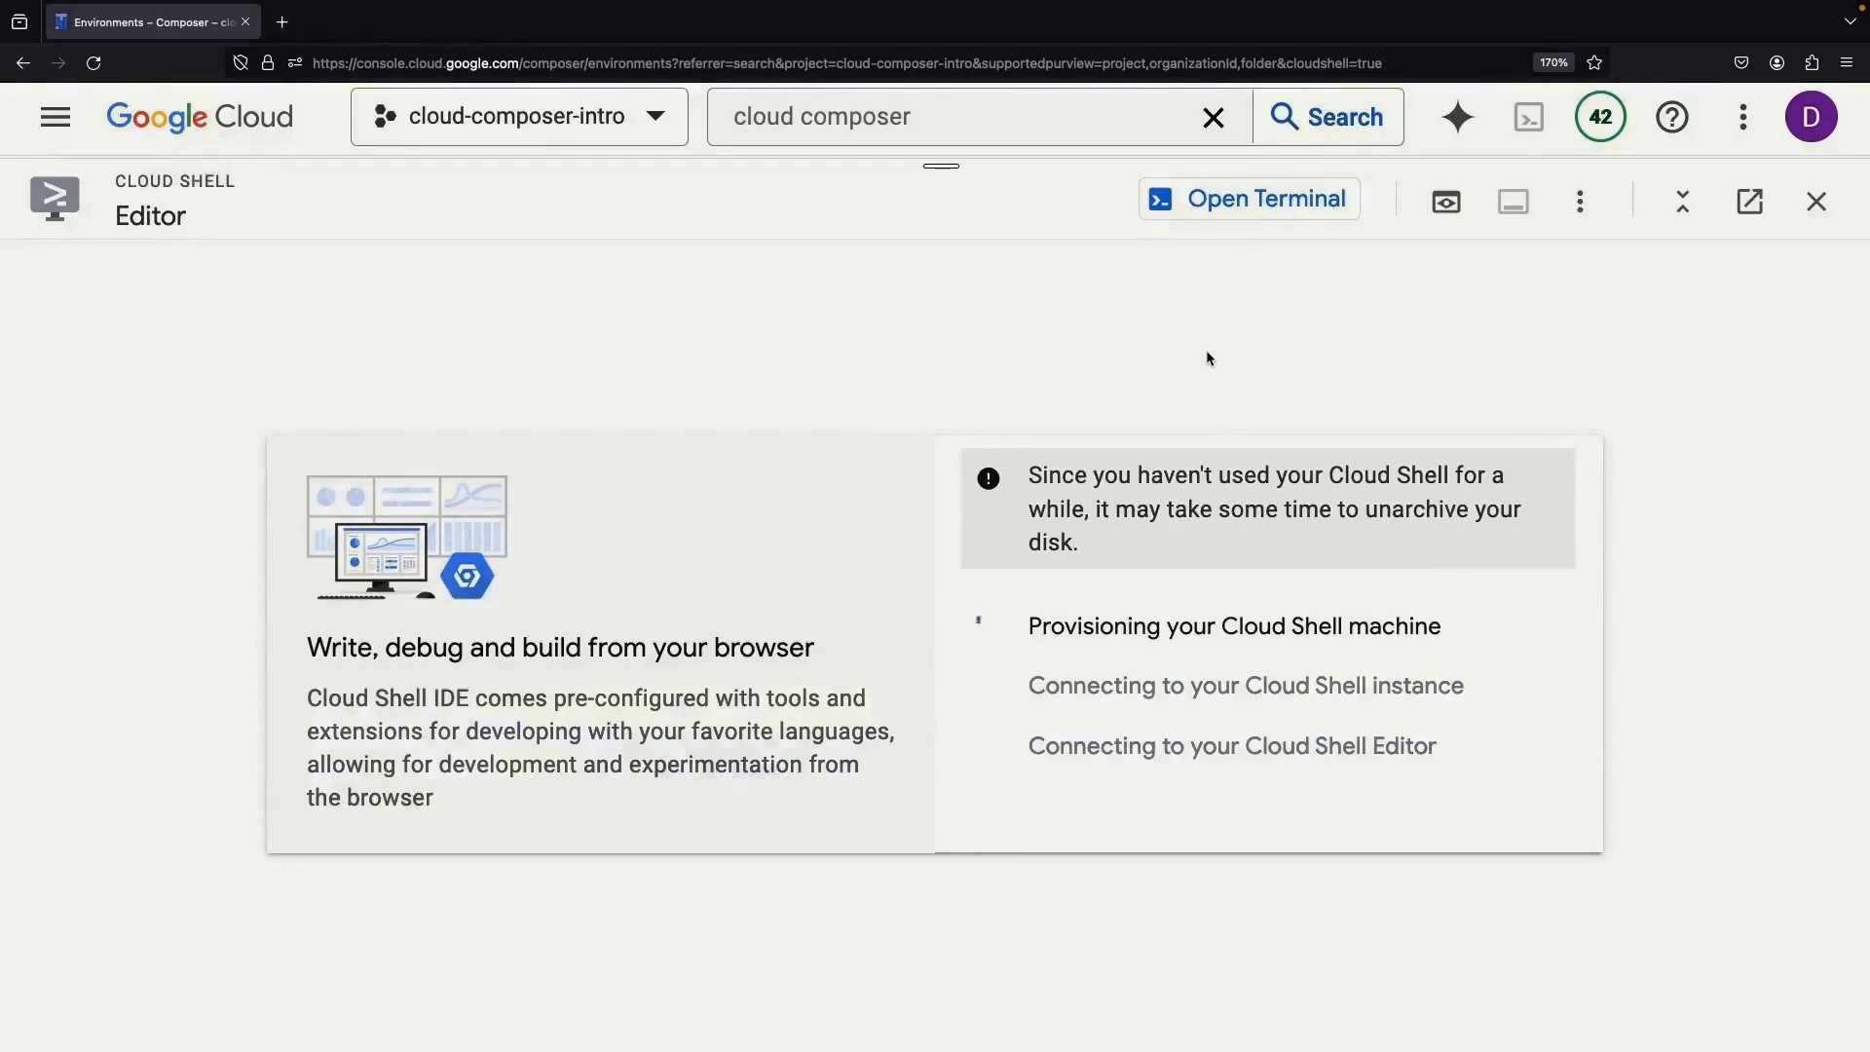
{"action": "left_click", "coordinate": [1750, 201]}
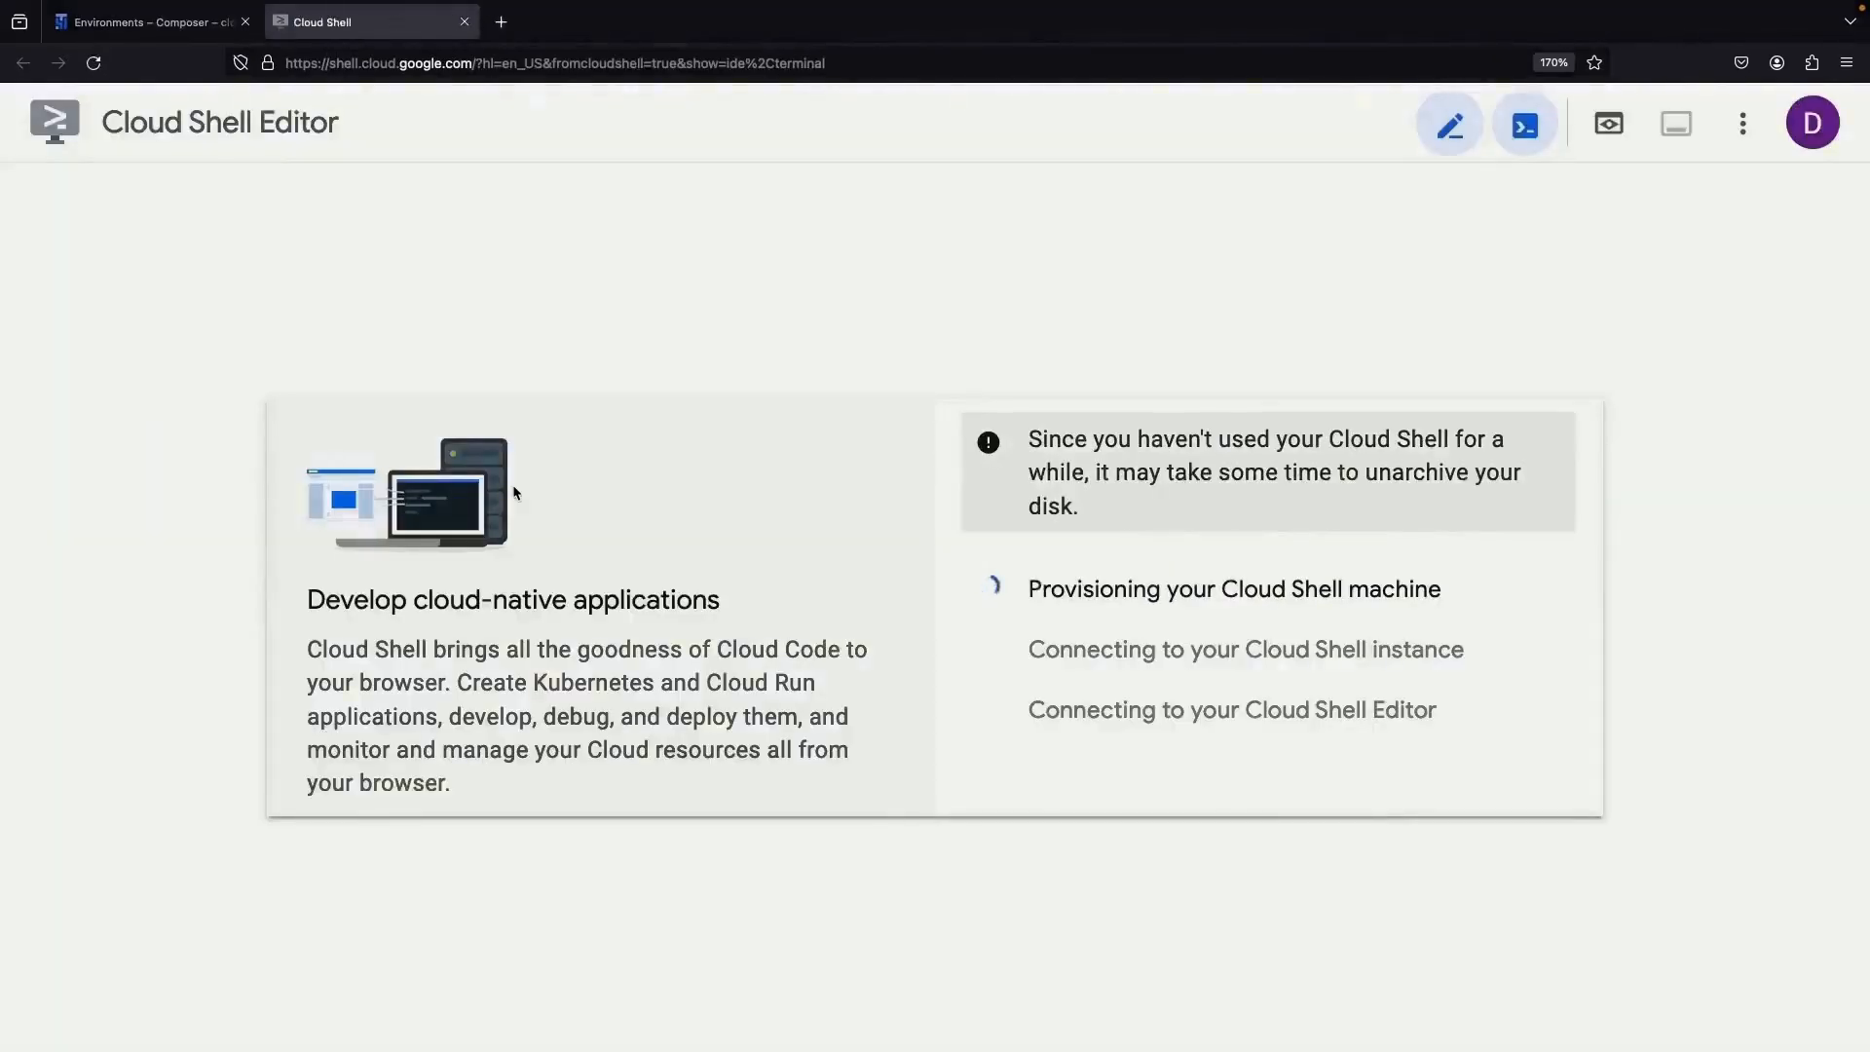
{"action": "left_click", "coordinate": [146, 21]}
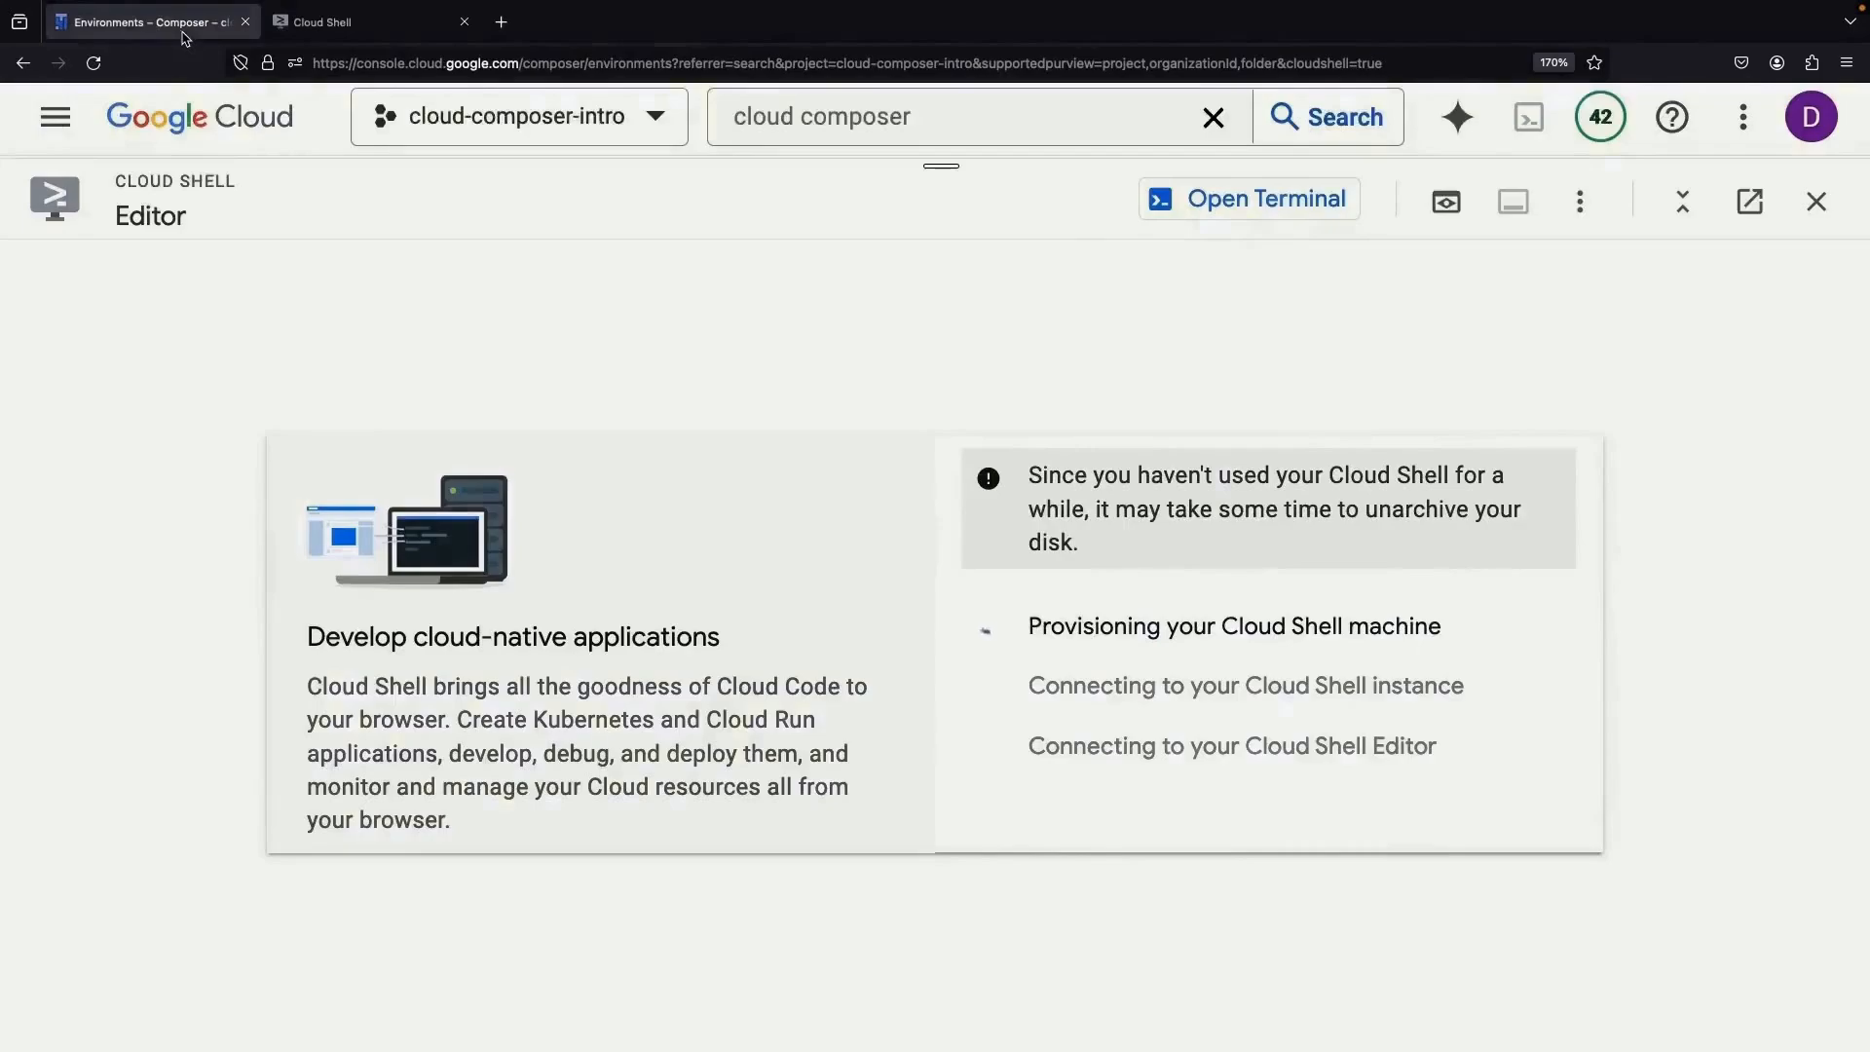
- Switch the console's Cloud Shell to the terminal, and replace the Cloud Shell Editor tab's terminal pane with a new terminal inside the editor
{"action": "left_click", "coordinate": [1258, 198]}
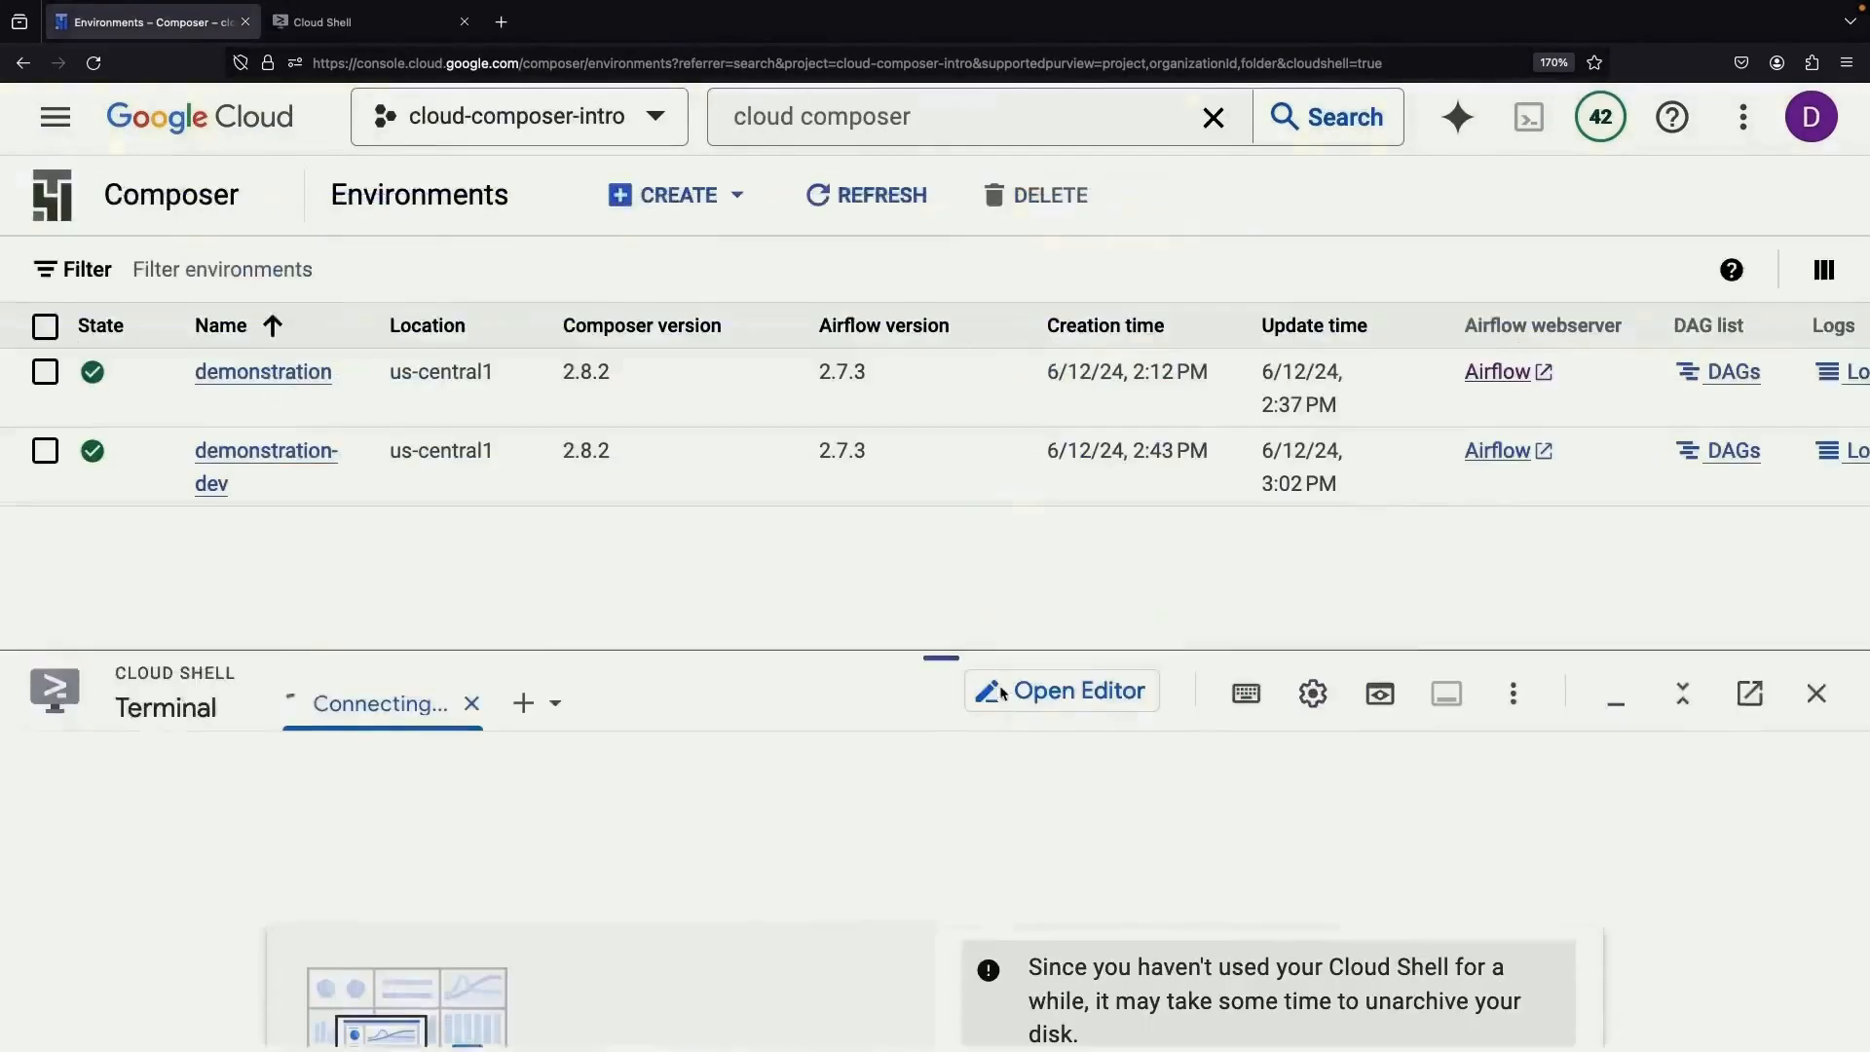
{"action": "left_click", "coordinate": [373, 14]}
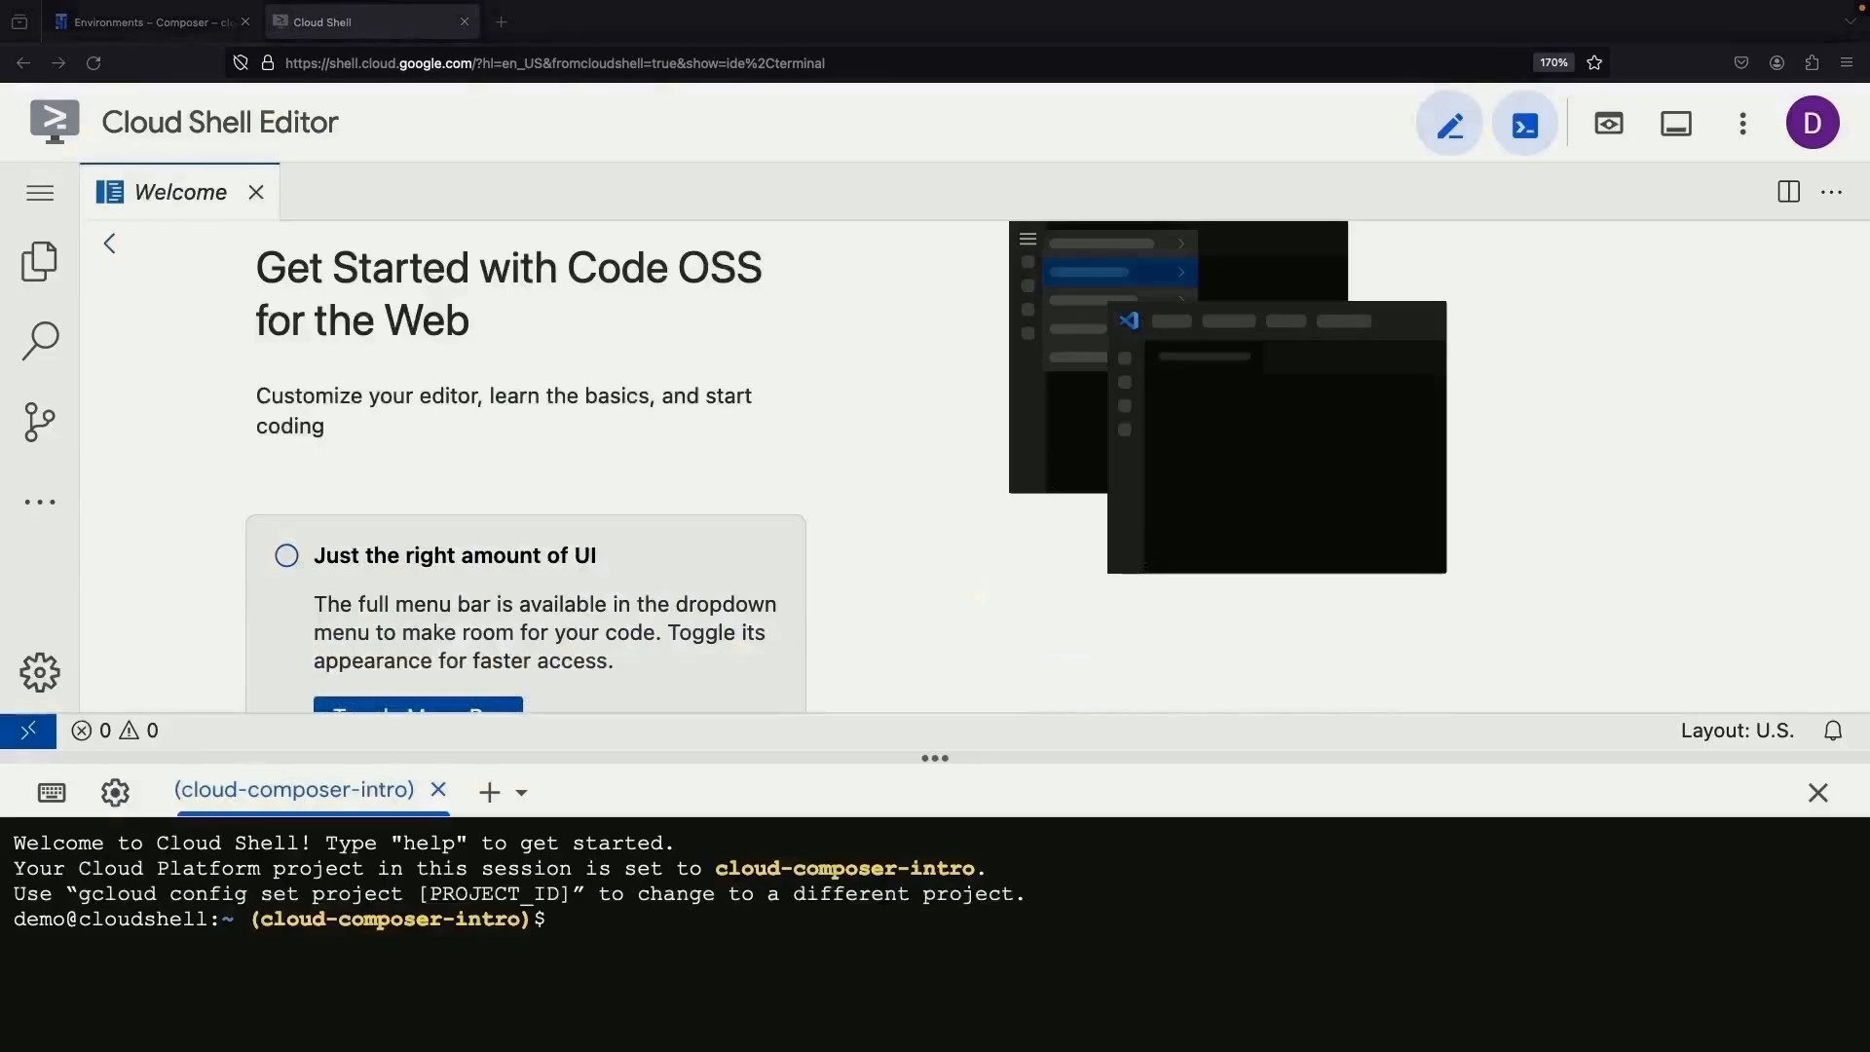
{"action": "left_click", "coordinate": [1818, 792]}
{"action": "left_click", "coordinate": [40, 192]}
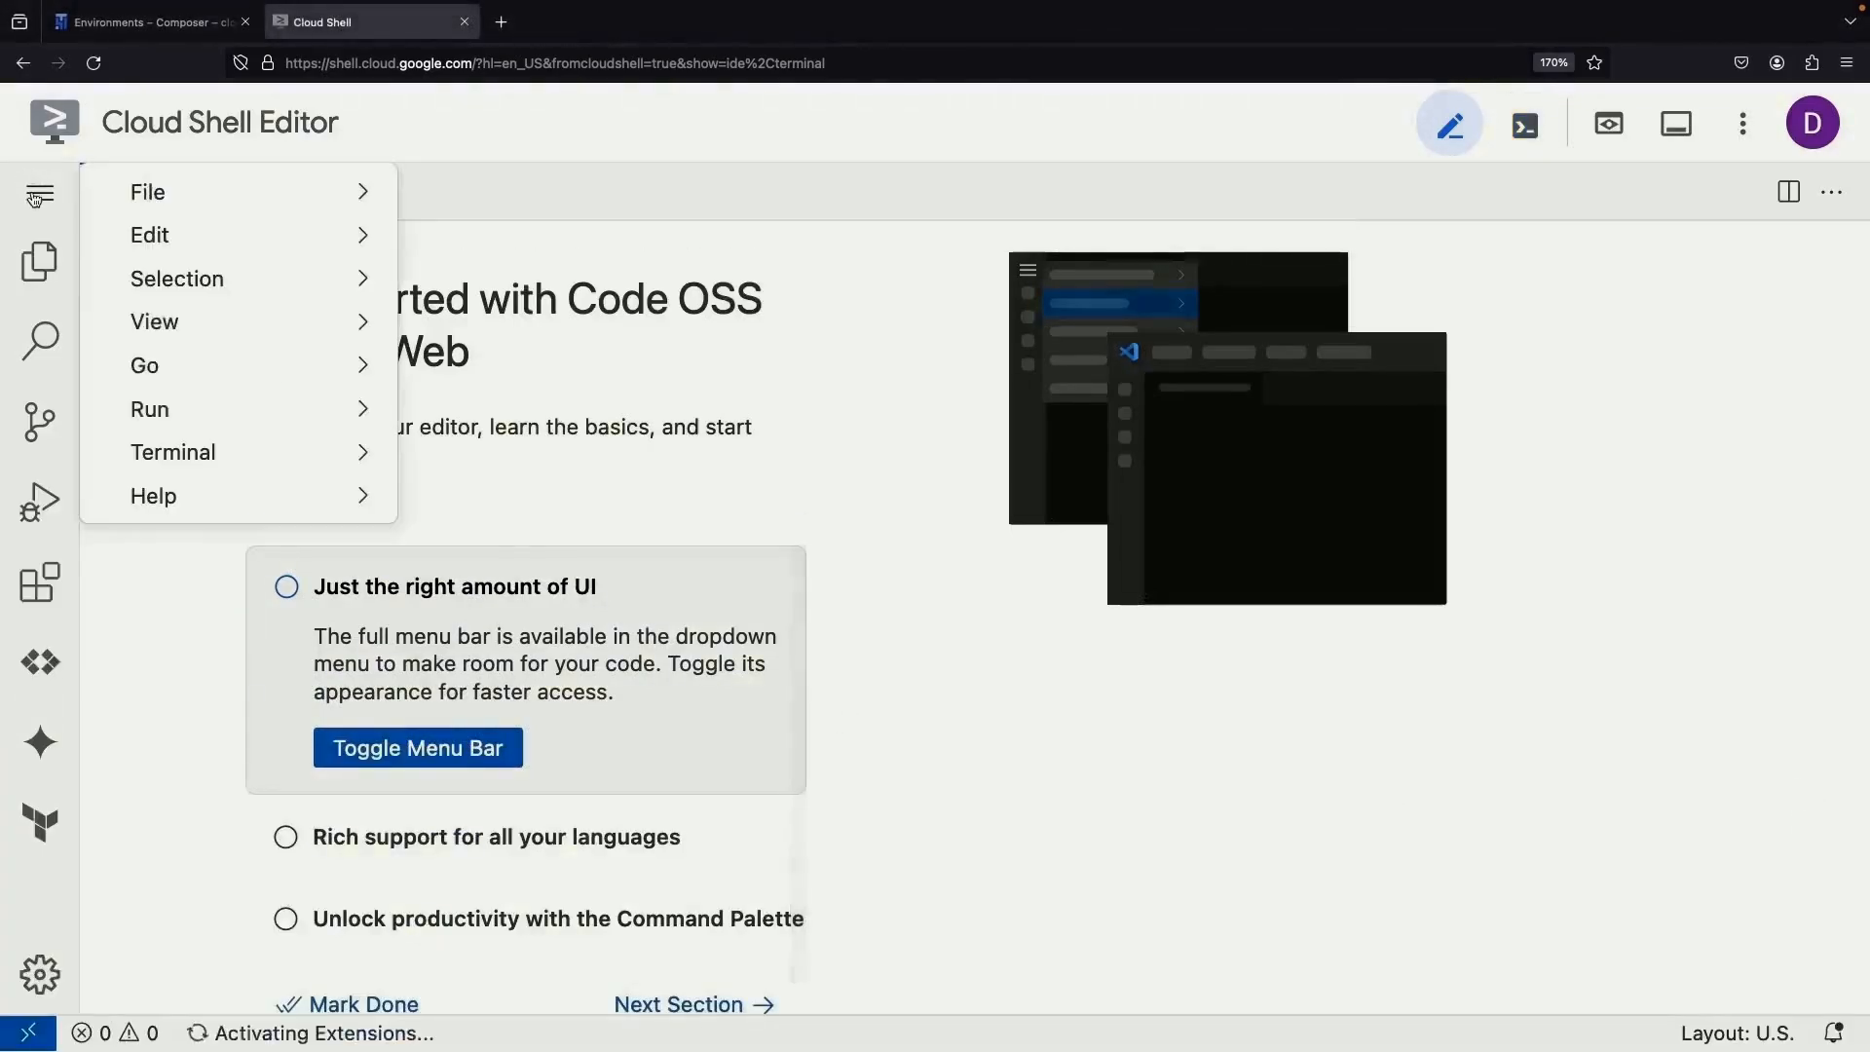
{"action": "mouse_move", "coordinate": [288, 451]}
{"action": "left_click", "coordinate": [516, 451]}
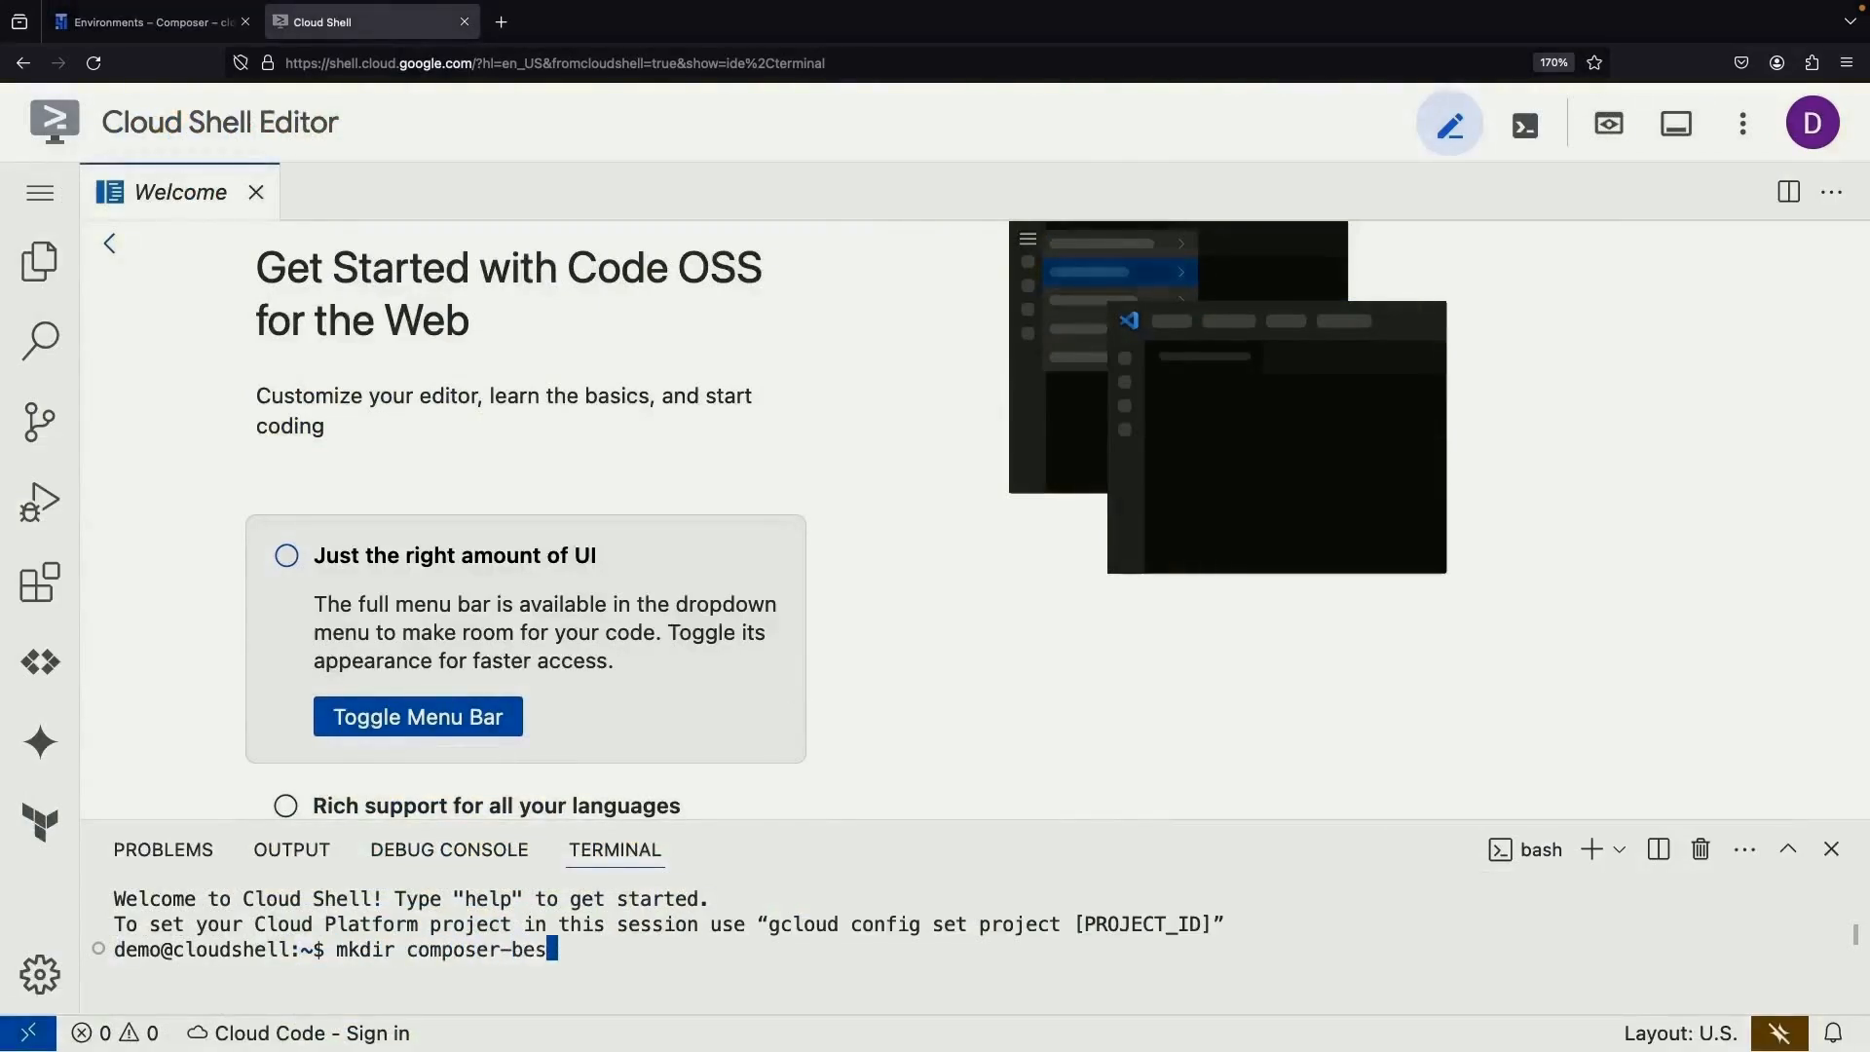
- Create a directory named composer-best-practices from the terminal and change into it
{"action": "type", "text": "mkdir composer-best-practices"}
{"action": "key", "text": "Return"}
{"action": "type", "text": "cd !$"}
{"action": "key", "text": "Return"}
- Open the composer-best-practices folder as the editor's workspace
{"action": "left_click", "coordinate": [40, 192]}
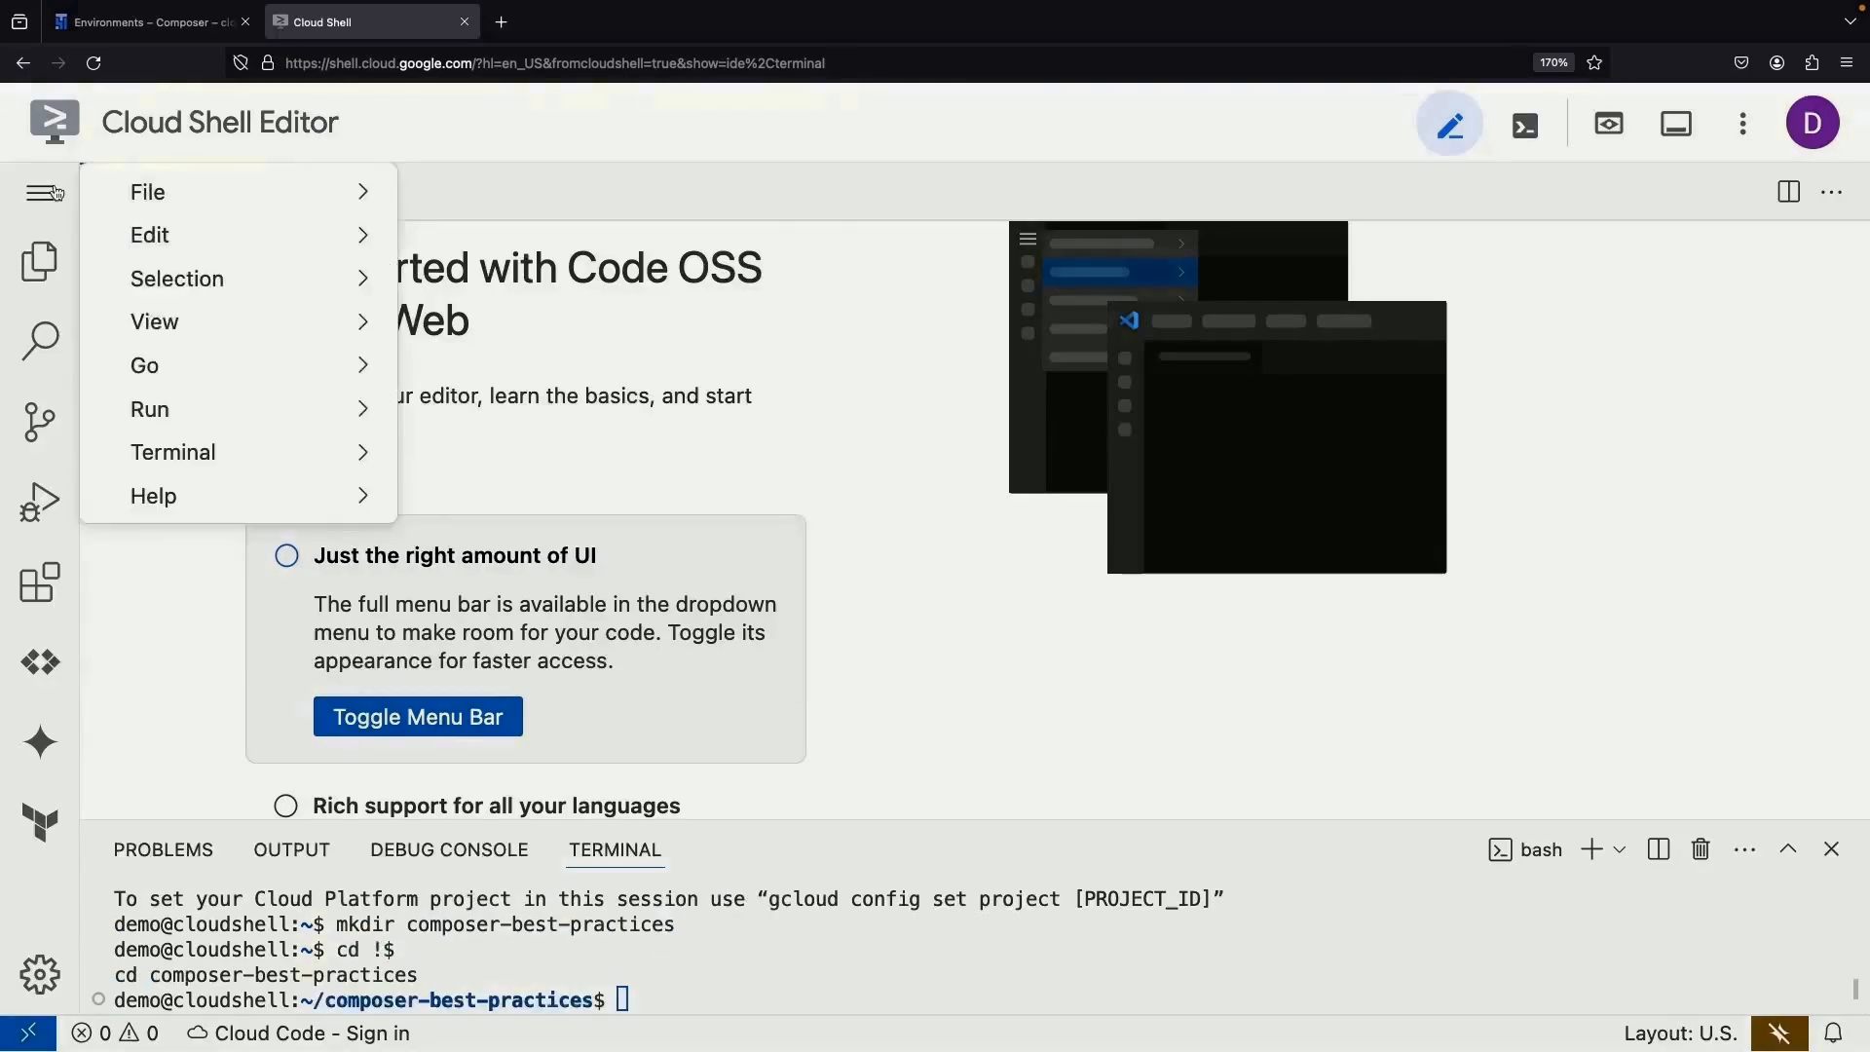
{"action": "mouse_move", "coordinate": [292, 192]}
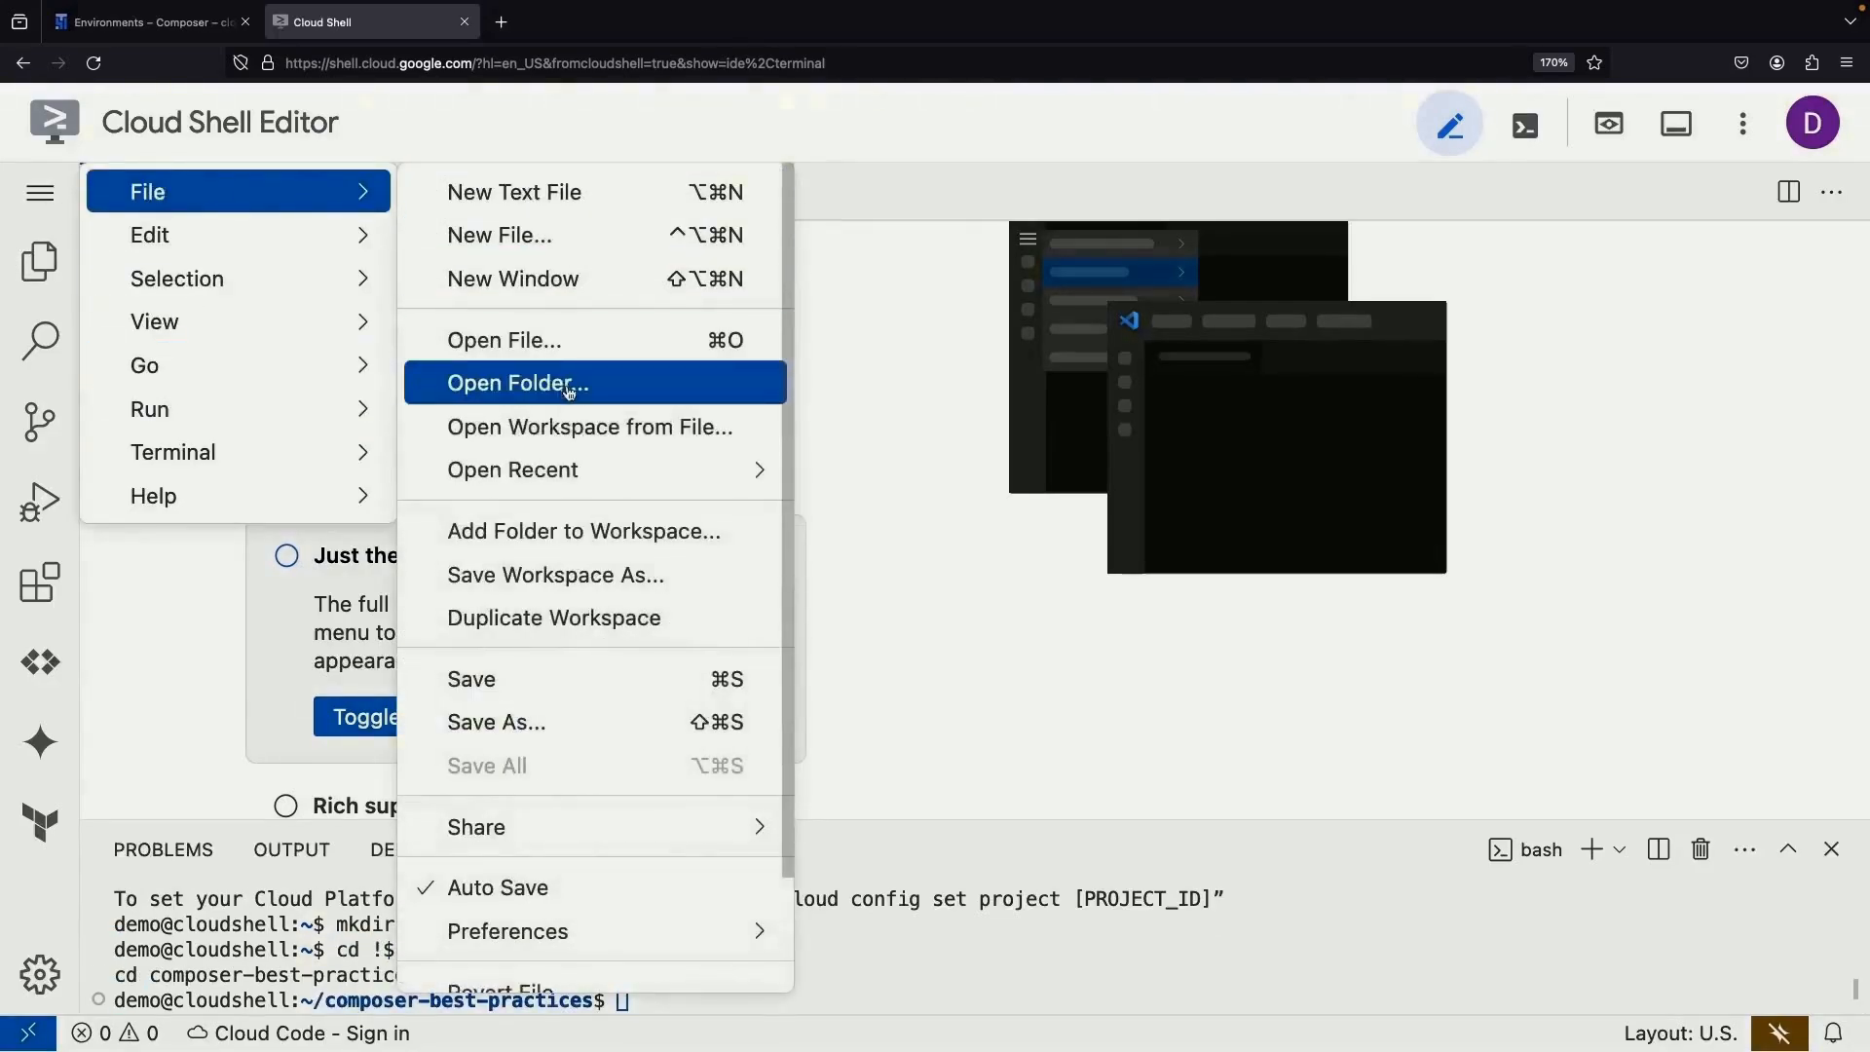
{"action": "left_click", "coordinate": [623, 380]}
{"action": "type", "text": "composer-"}
{"action": "key", "text": "Tab"}
{"action": "key", "text": "Return"}
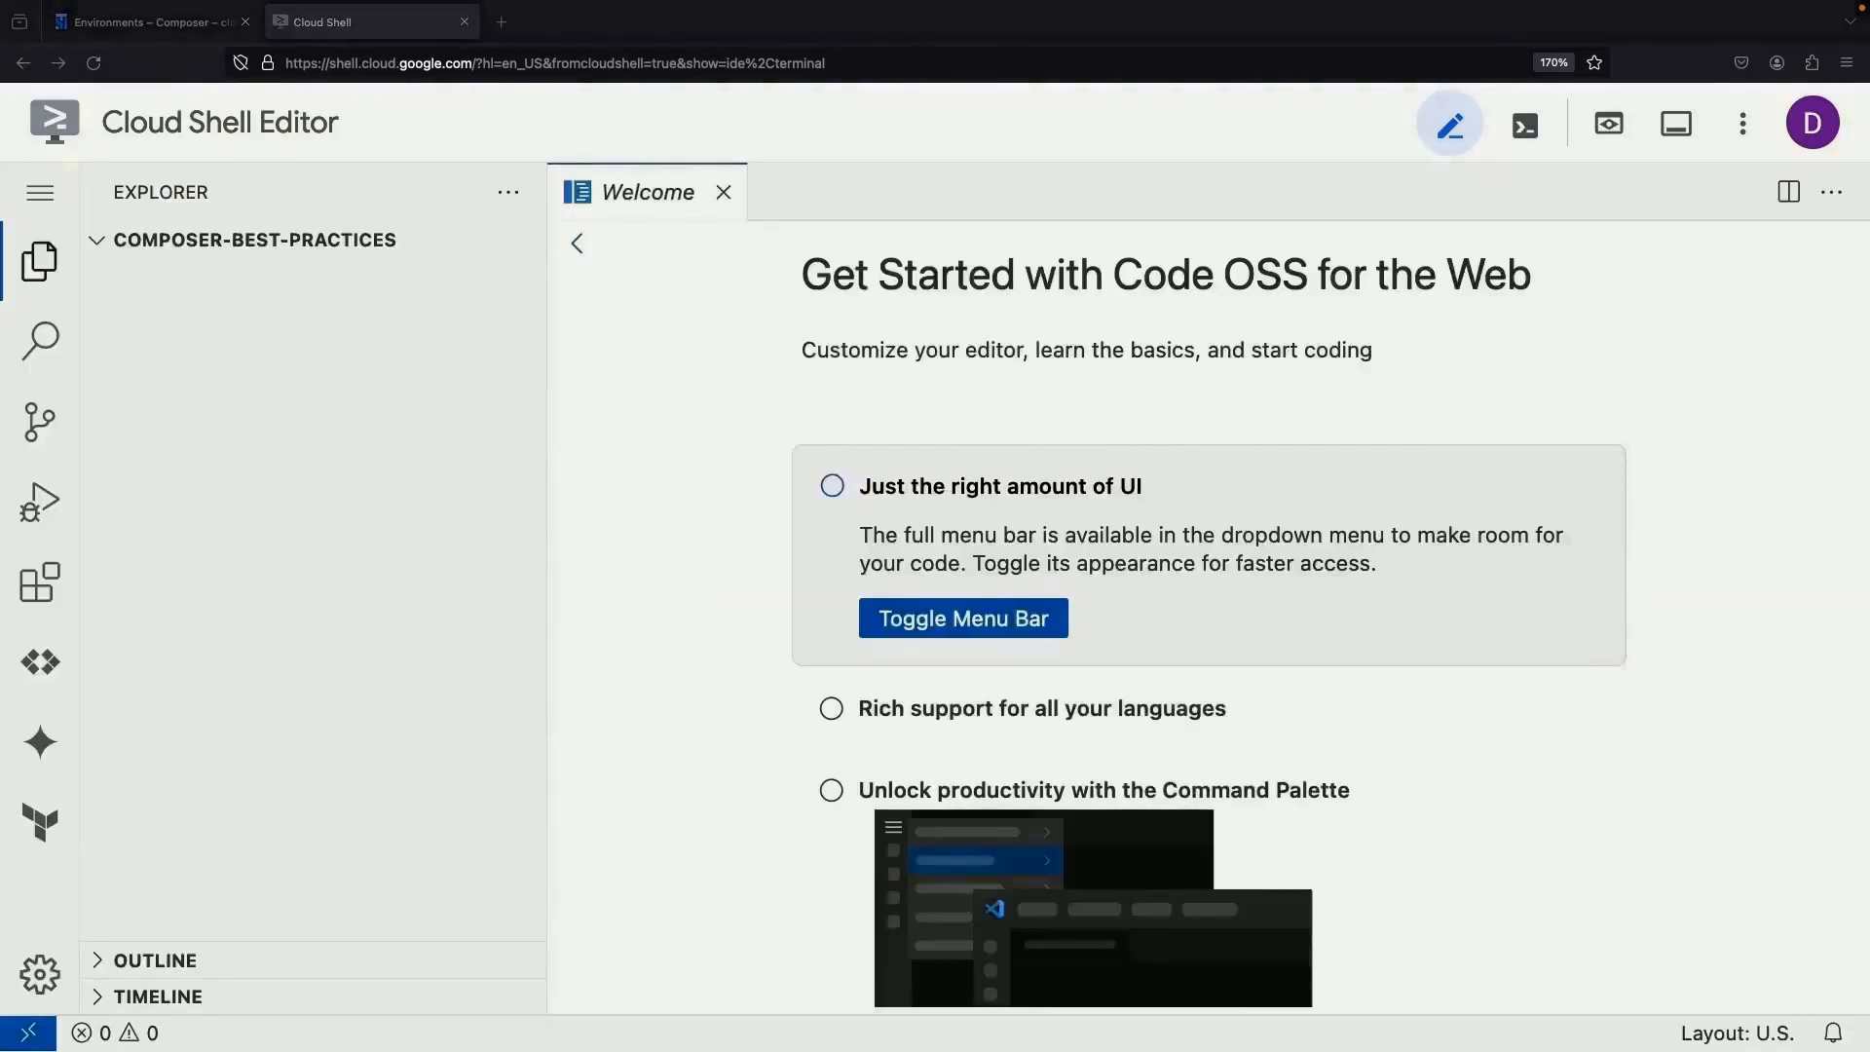
- Start a new terminal session inside the composer-best-practices workspace
{"action": "left_click", "coordinate": [40, 191]}
{"action": "mouse_move", "coordinate": [176, 446]}
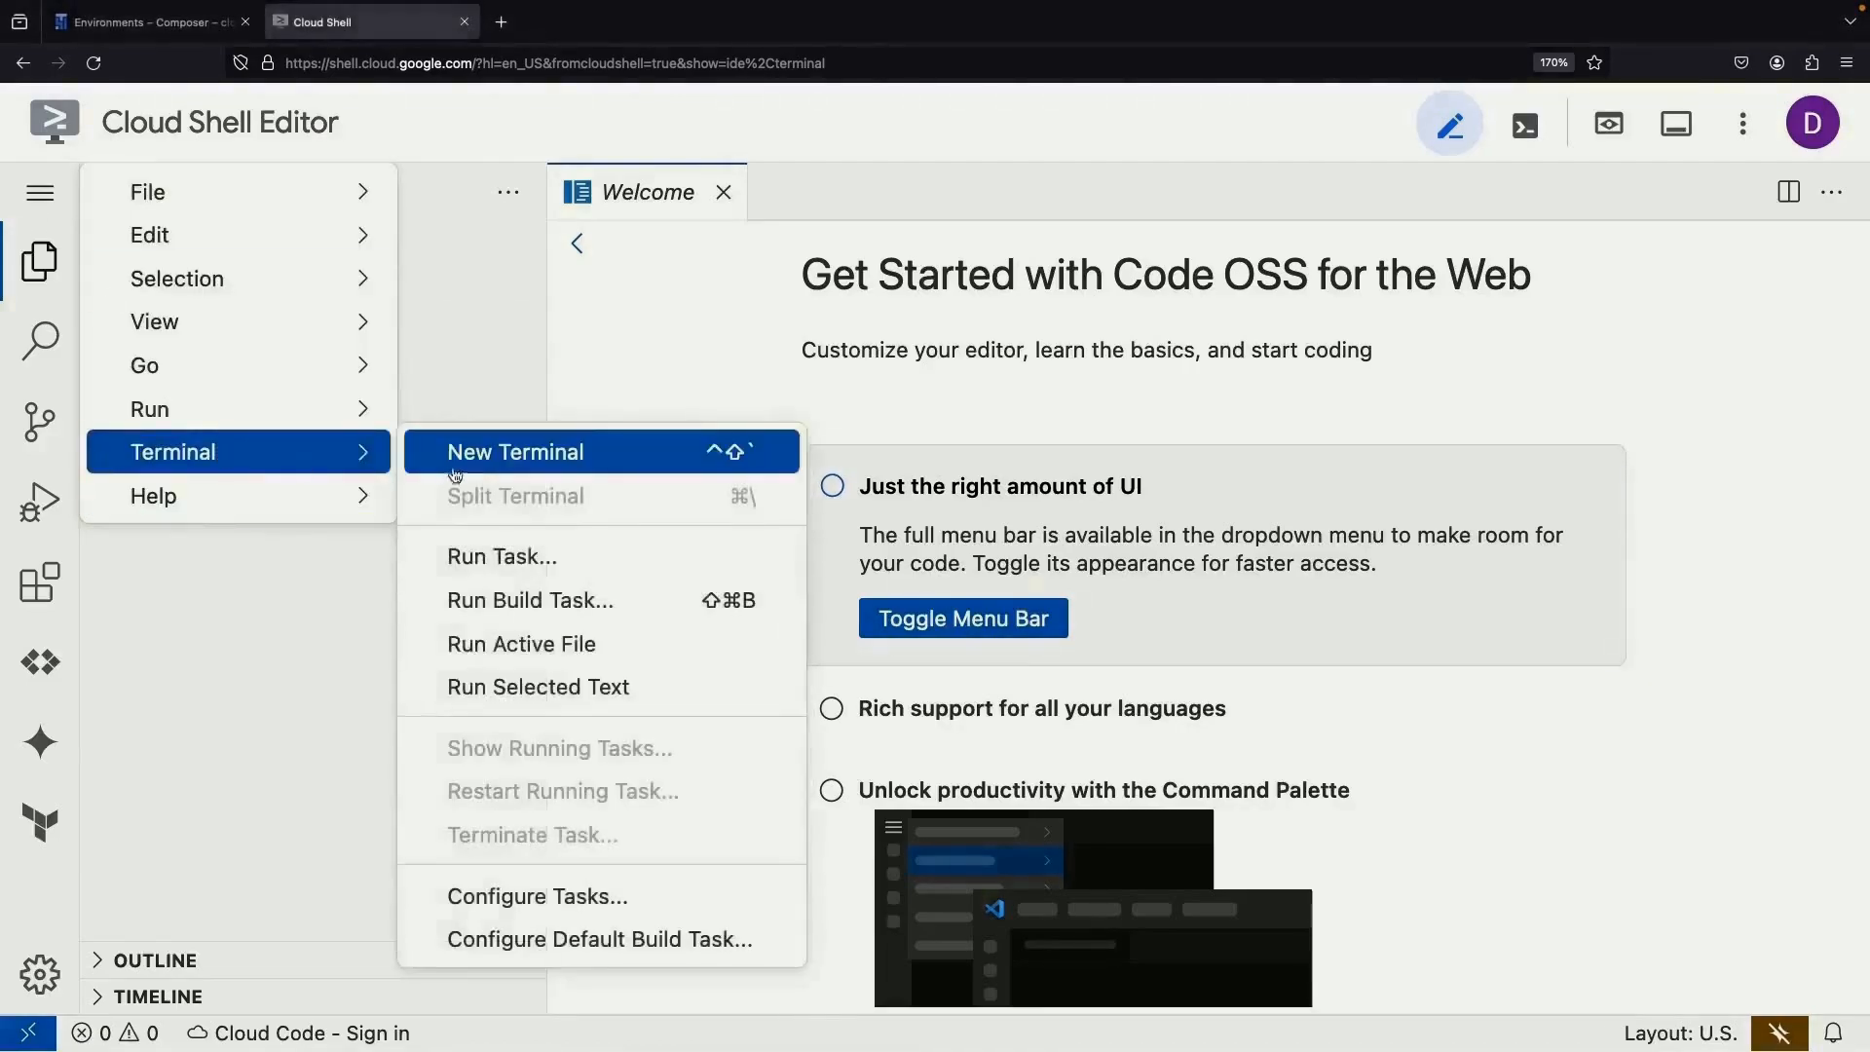
{"action": "left_click", "coordinate": [531, 446]}
- Change the editor's color theme to the dark theme Abyss
{"action": "left_click", "coordinate": [40, 192]}
{"action": "mouse_move", "coordinate": [233, 192]}
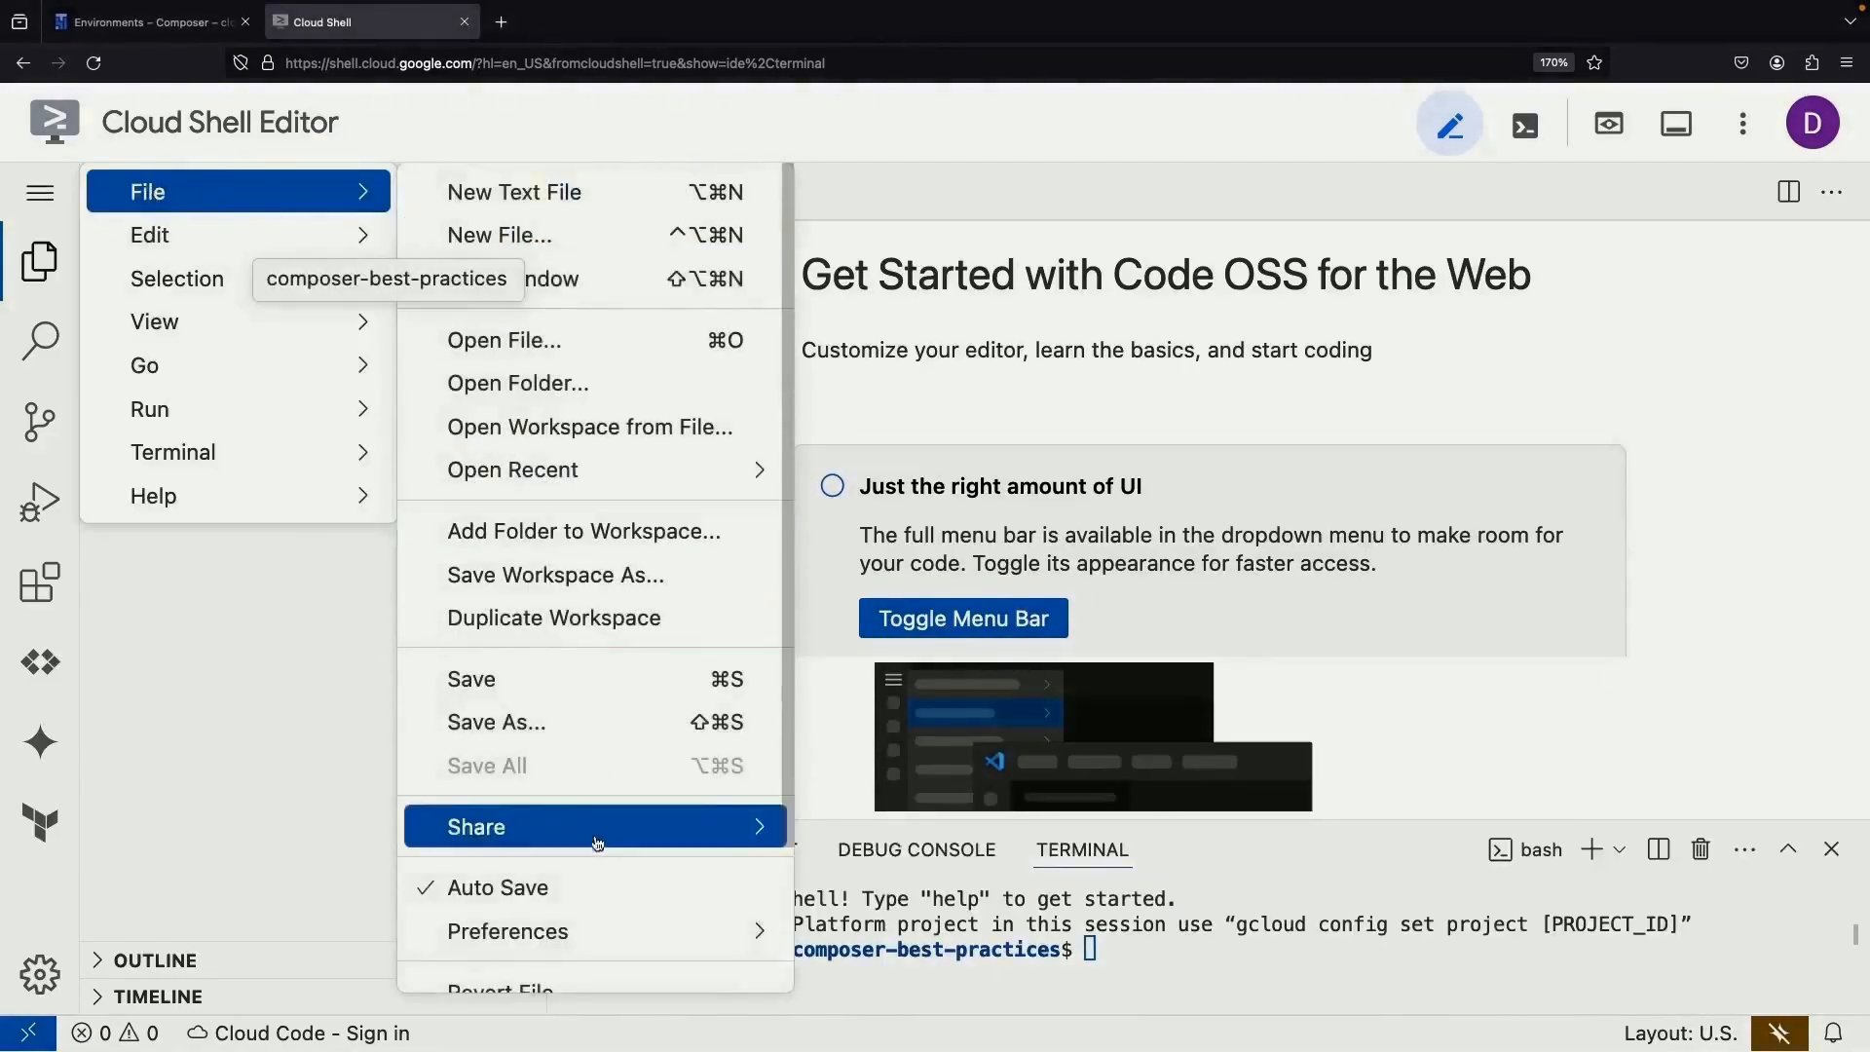
{"action": "mouse_move", "coordinate": [594, 931]}
{"action": "mouse_move", "coordinate": [1071, 870]}
{"action": "left_click", "coordinate": [1364, 870]}
{"action": "scroll", "coordinate": [663, 484], "scroll_direction": "down", "scroll_amount": 1}
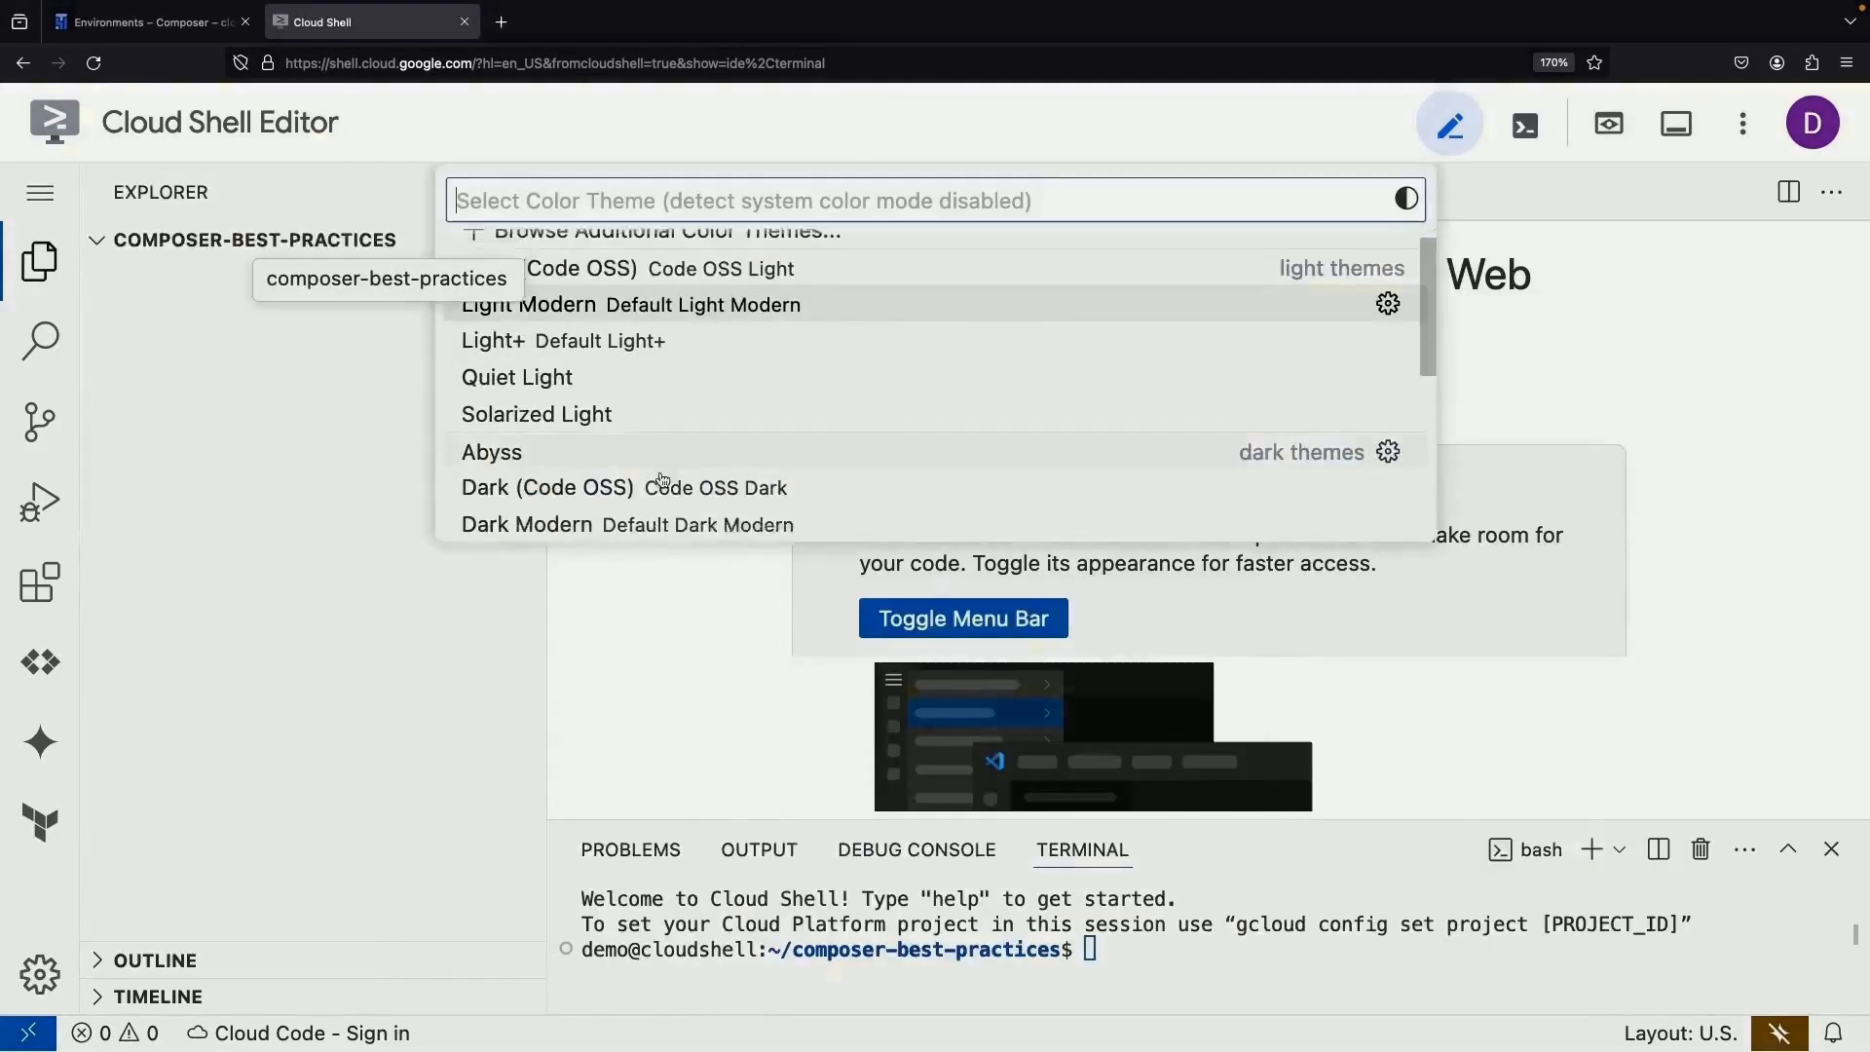
{"action": "left_click", "coordinate": [634, 420]}
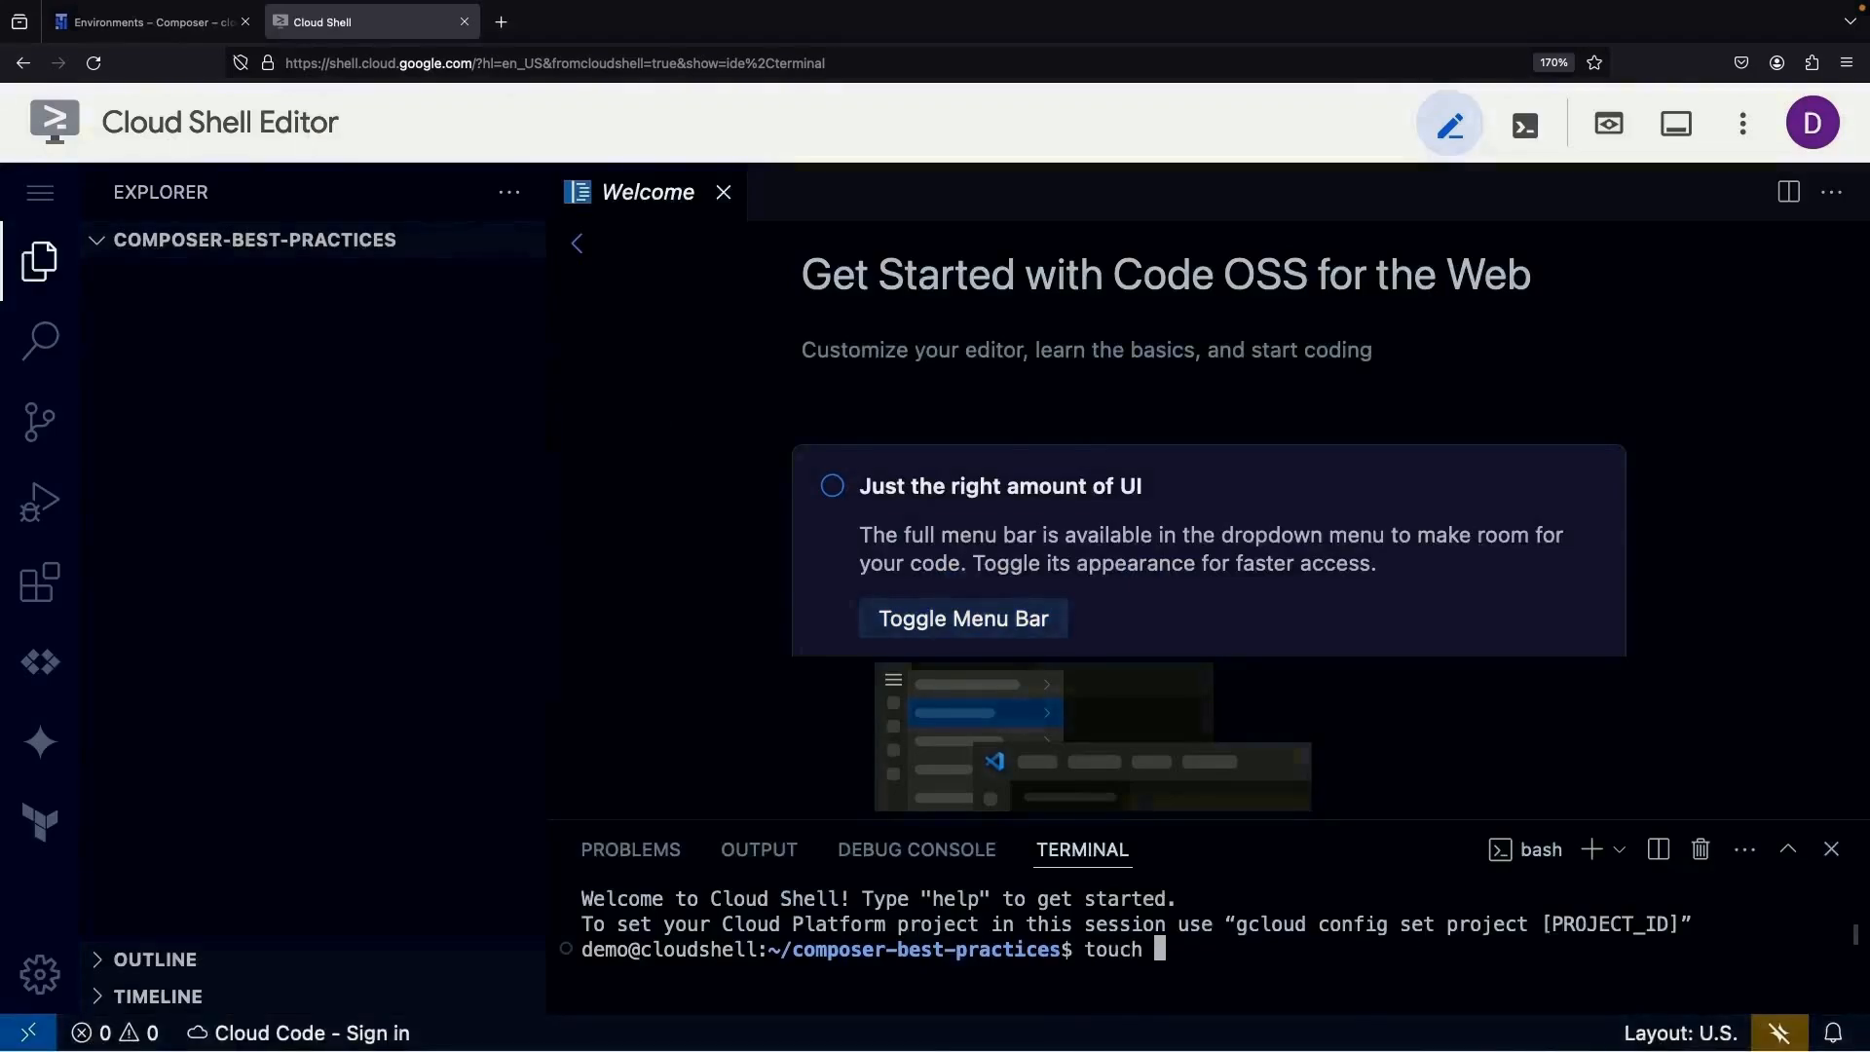
- Create an empty file with touch demonstration.py and open it for editing
{"action": "type", "text": "touch demonstration.py"}
{"action": "key", "text": "Return"}
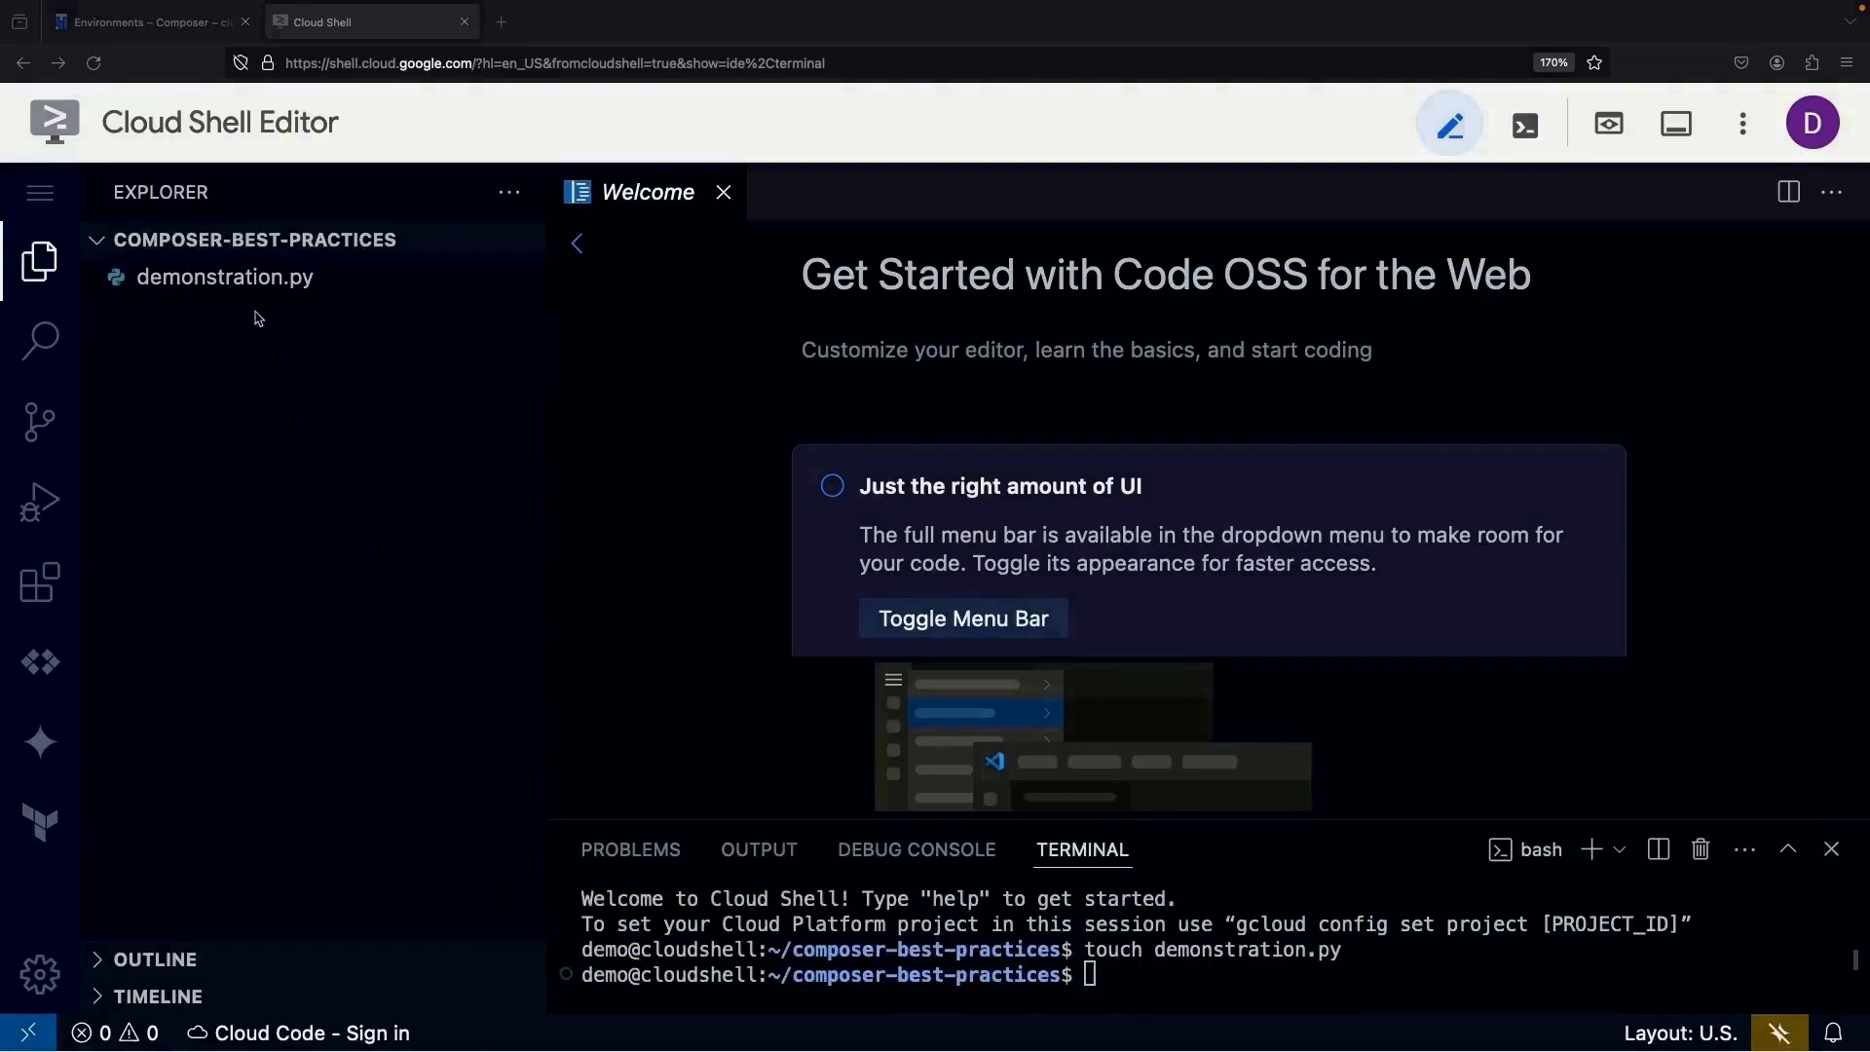
{"action": "double_click", "coordinate": [240, 282]}
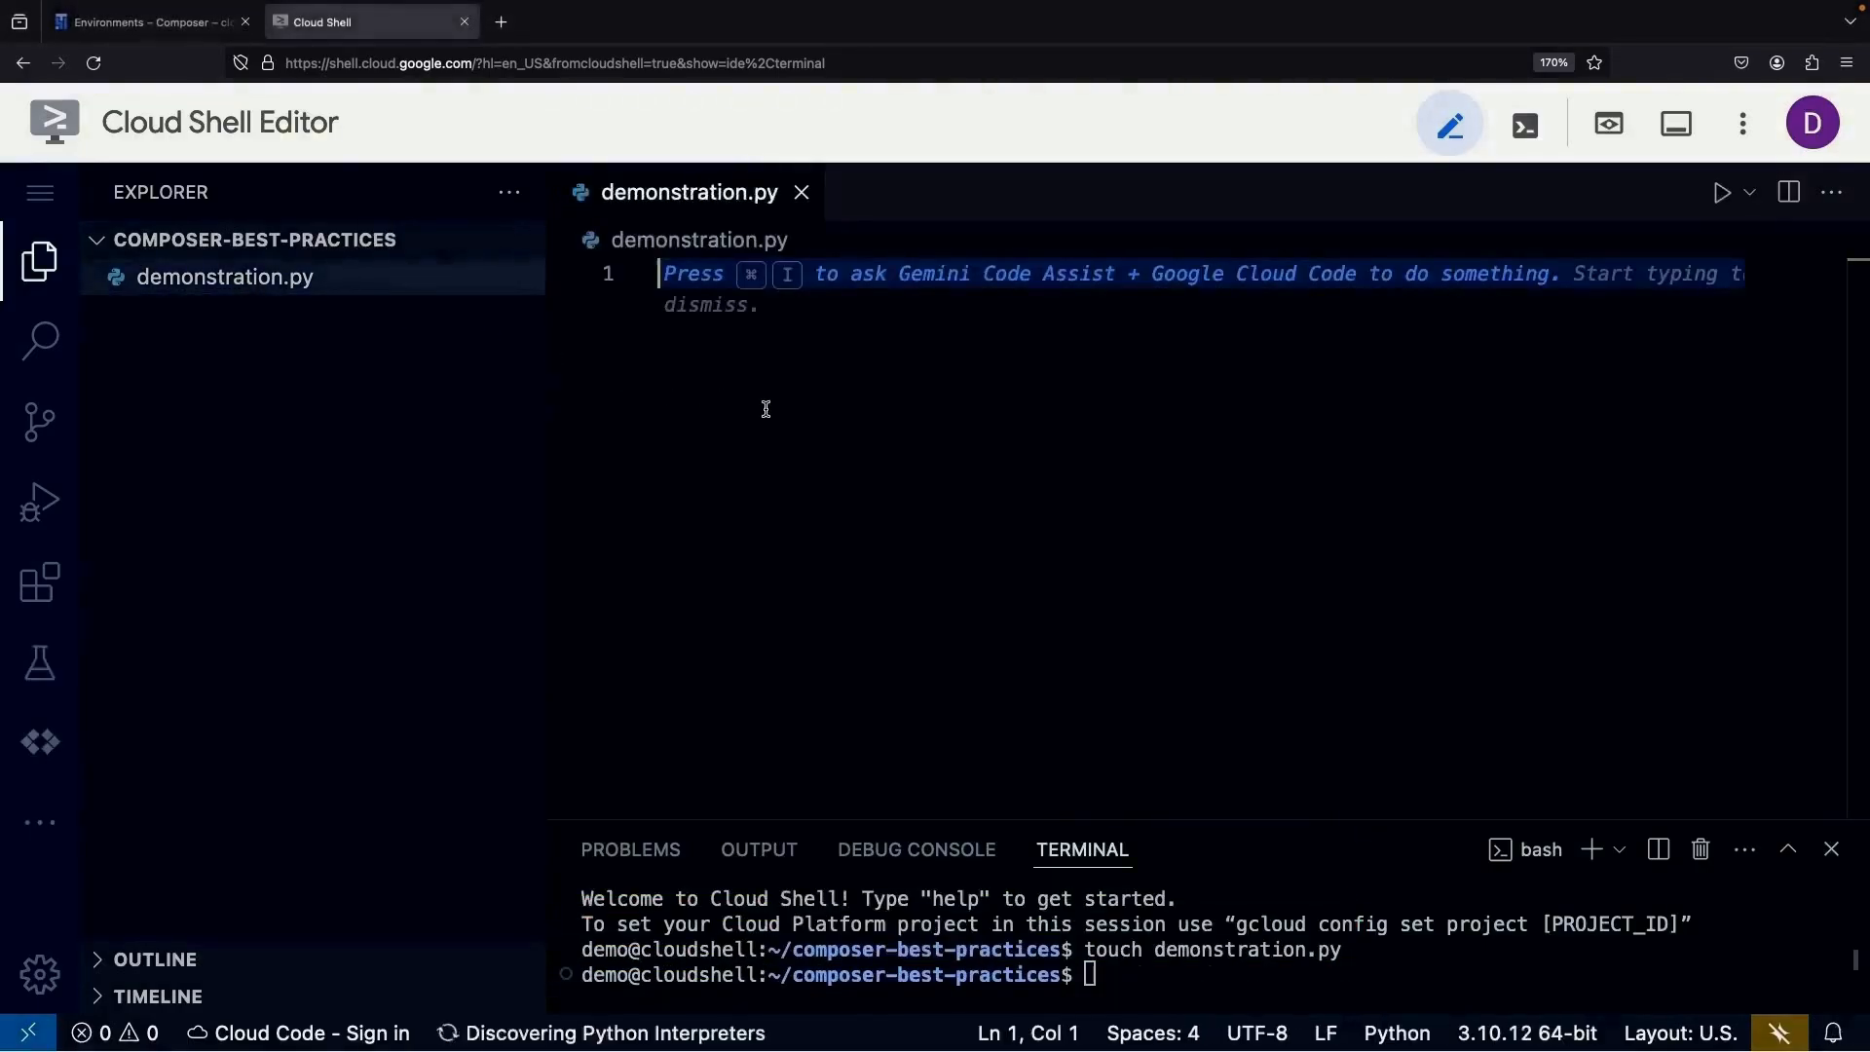
- Paste the bigquery_hello_world Airflow DAG code into demonstration.py and return to the start of the file
{"action": "key", "text": "super+v"}
{"action": "left_click", "coordinate": [964, 480]}
{"action": "scroll", "coordinate": [958, 425], "scroll_direction": "up", "scroll_amount": 5}
{"action": "left_click", "coordinate": [965, 393]}
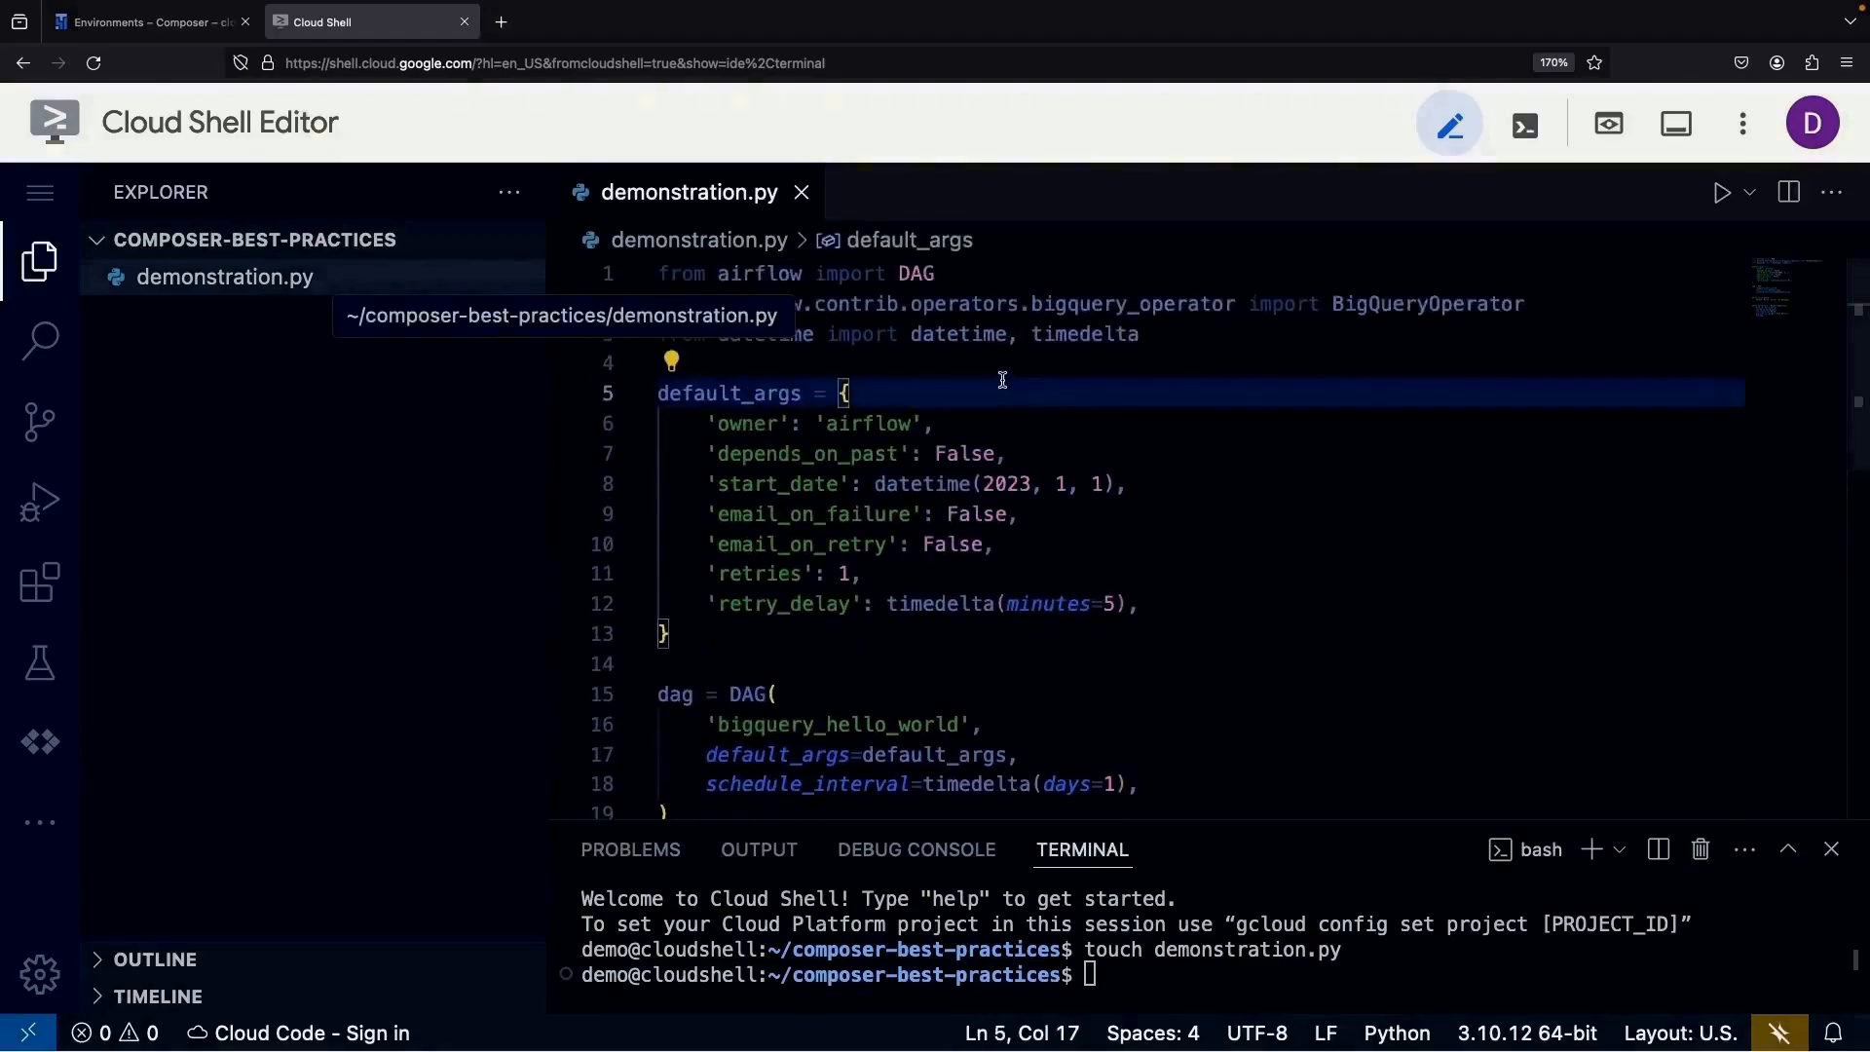
- Examine the DAG code, focusing on the BigQueryOperator import and the sql parameter of hello_world_task
{"action": "left_click", "coordinate": [1002, 364]}
{"action": "left_click", "coordinate": [974, 334]}
{"action": "left_click", "coordinate": [902, 392]}
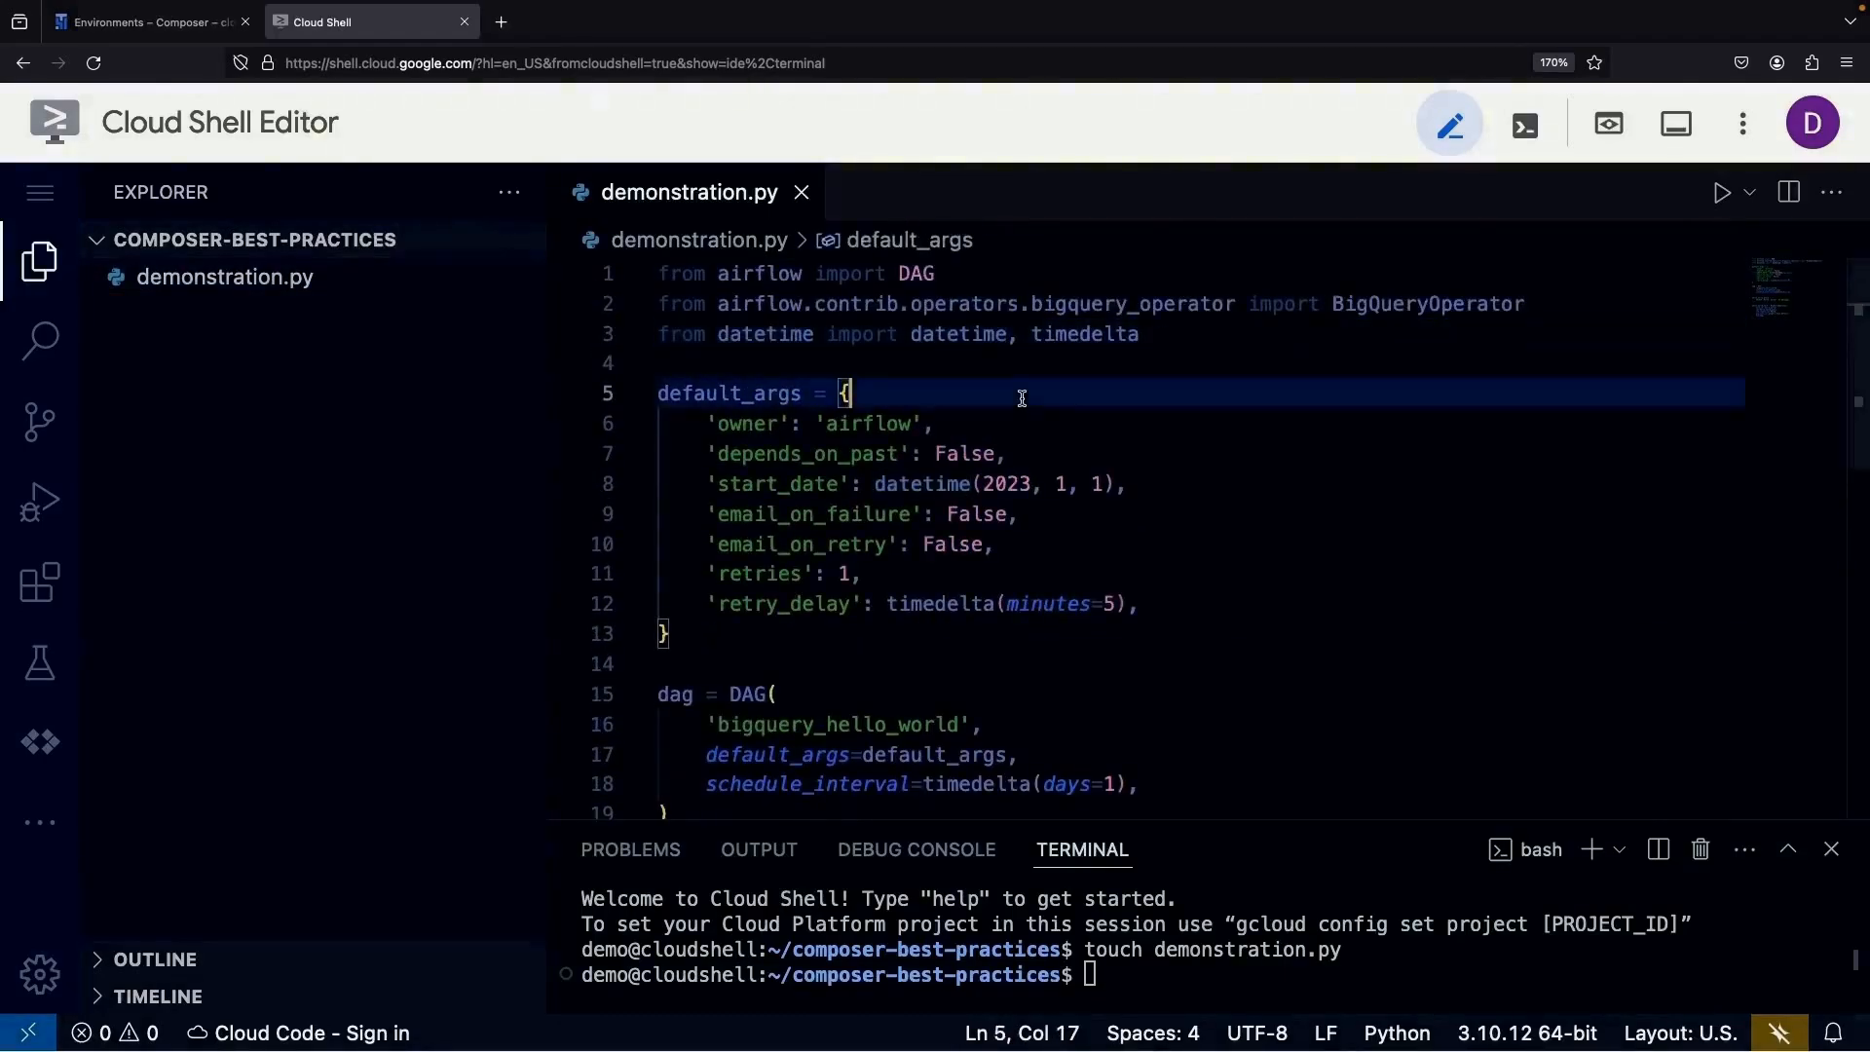
{"action": "left_click", "coordinate": [925, 364]}
{"action": "double_click", "coordinate": [1385, 308]}
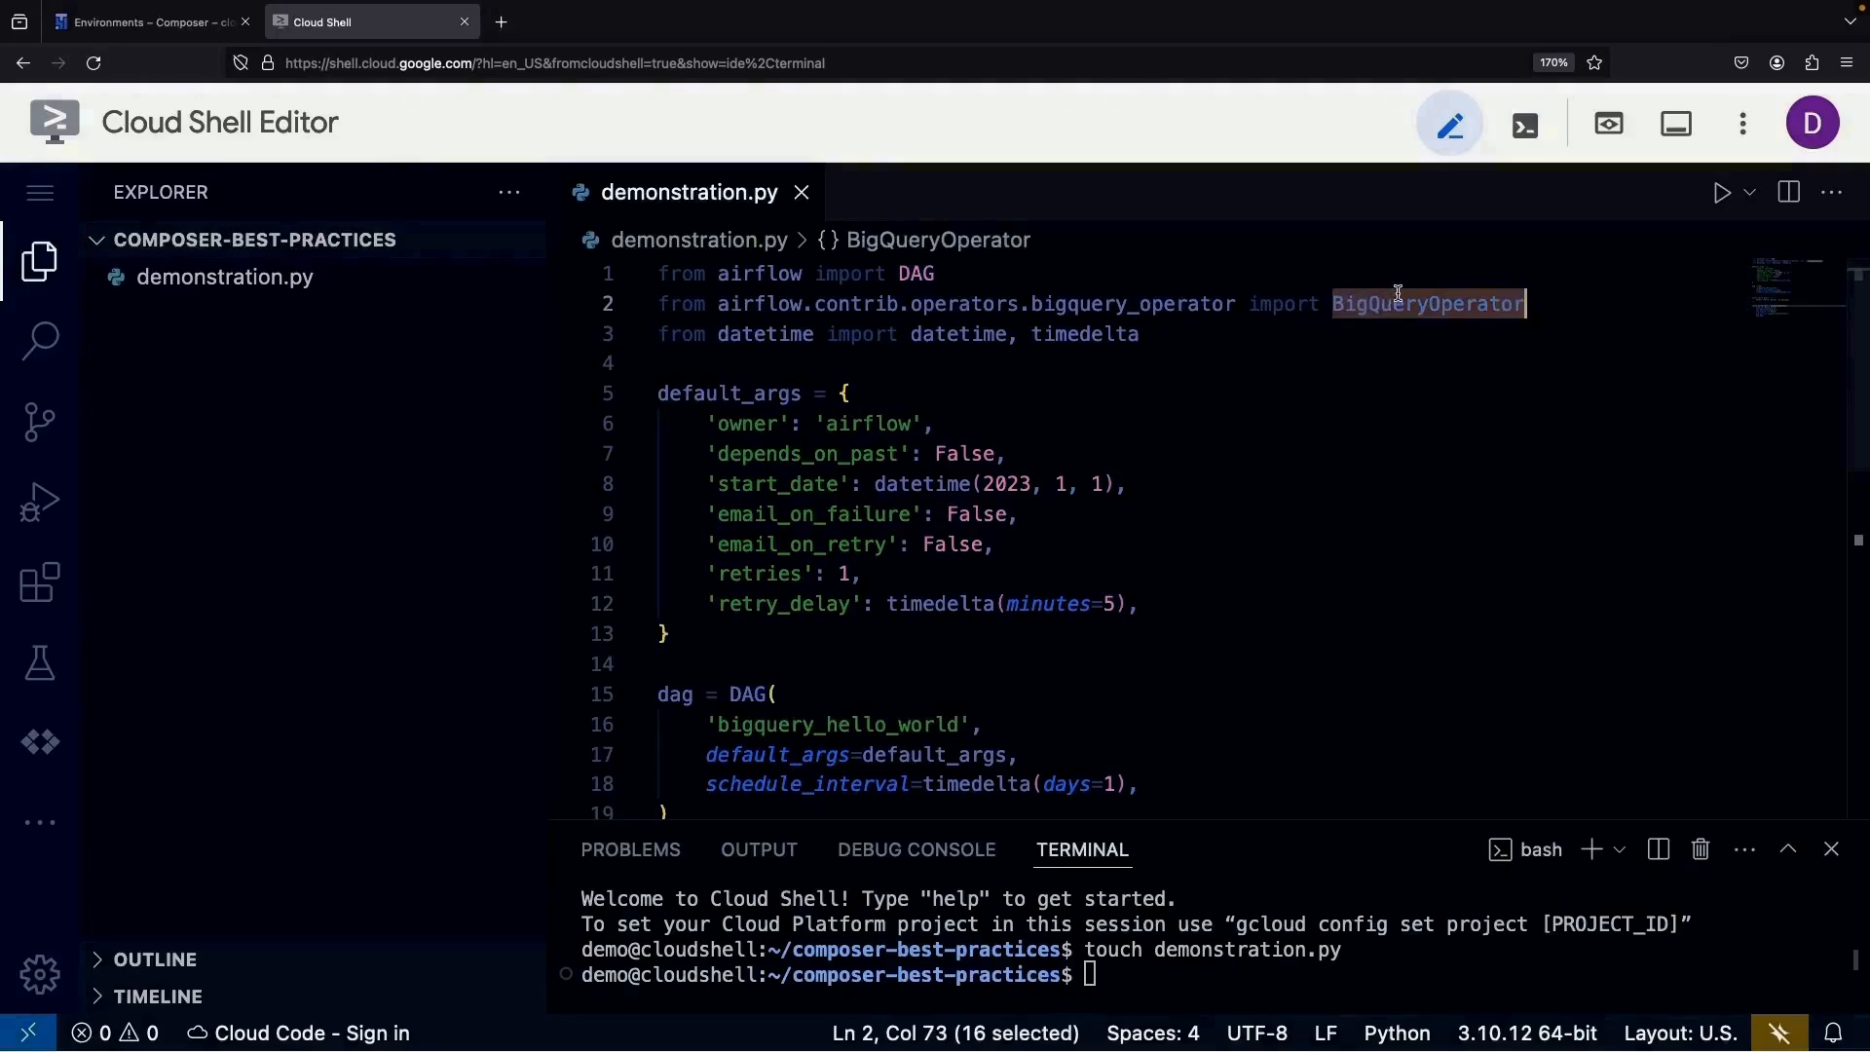
{"action": "left_click", "coordinate": [1196, 335]}
{"action": "double_click", "coordinate": [1394, 301]}
{"action": "left_click", "coordinate": [1290, 395]}
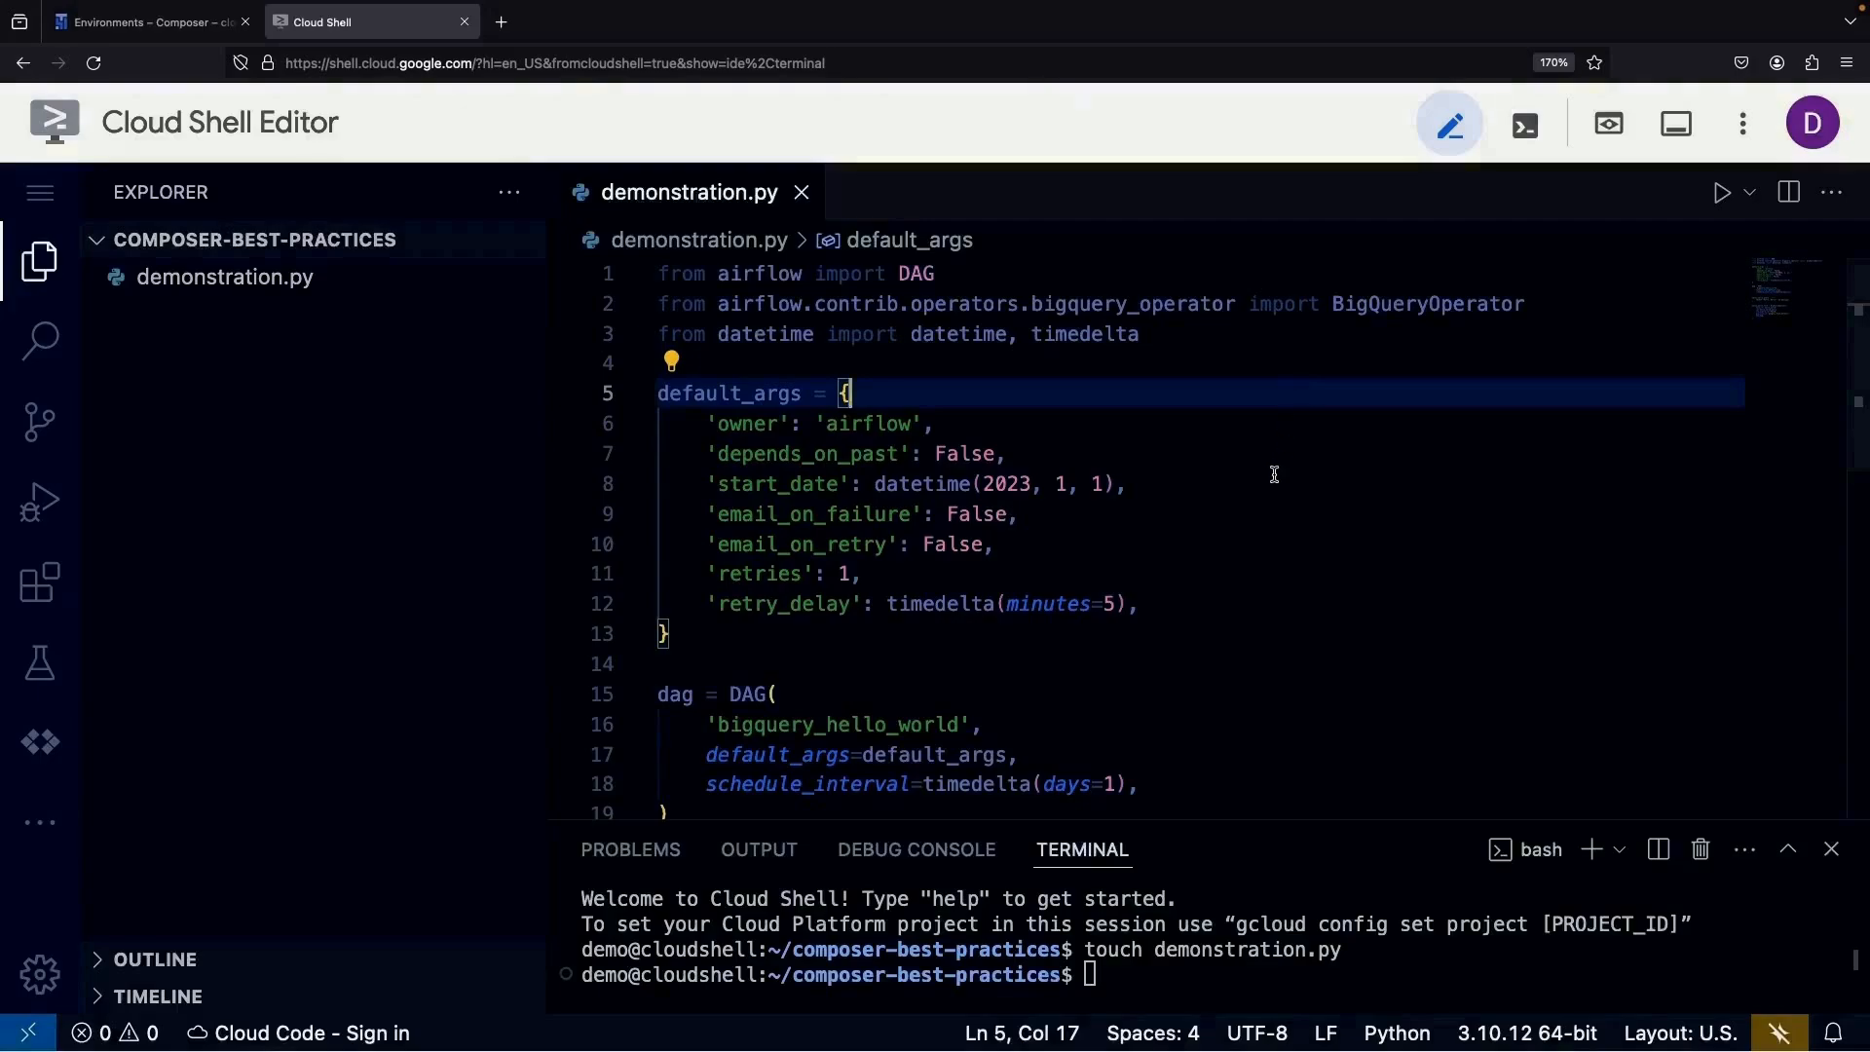
{"action": "double_click", "coordinate": [1384, 304]}
{"action": "scroll", "coordinate": [1278, 581], "scroll_direction": "down", "scroll_amount": 5}
{"action": "left_click", "coordinate": [724, 602]}
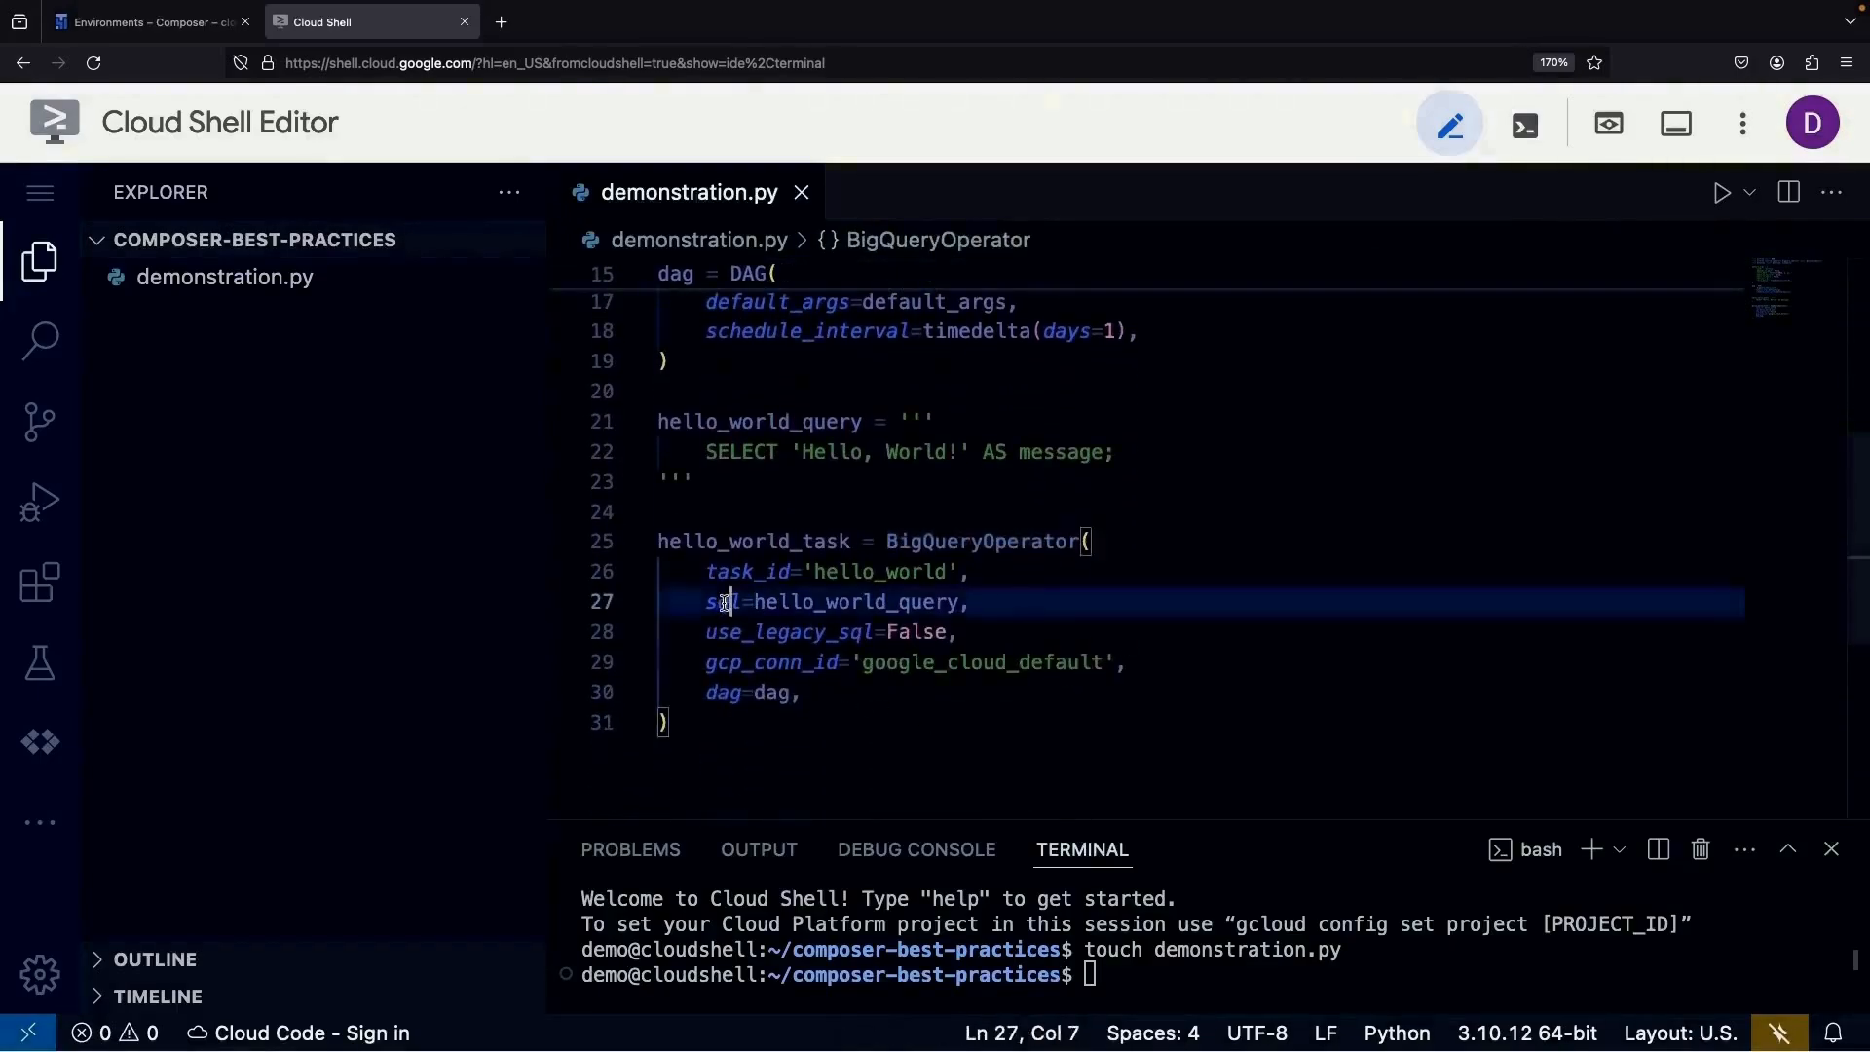
{"action": "double_click", "coordinate": [724, 602]}
{"action": "scroll", "coordinate": [845, 672], "scroll_direction": "up", "scroll_amount": 1}
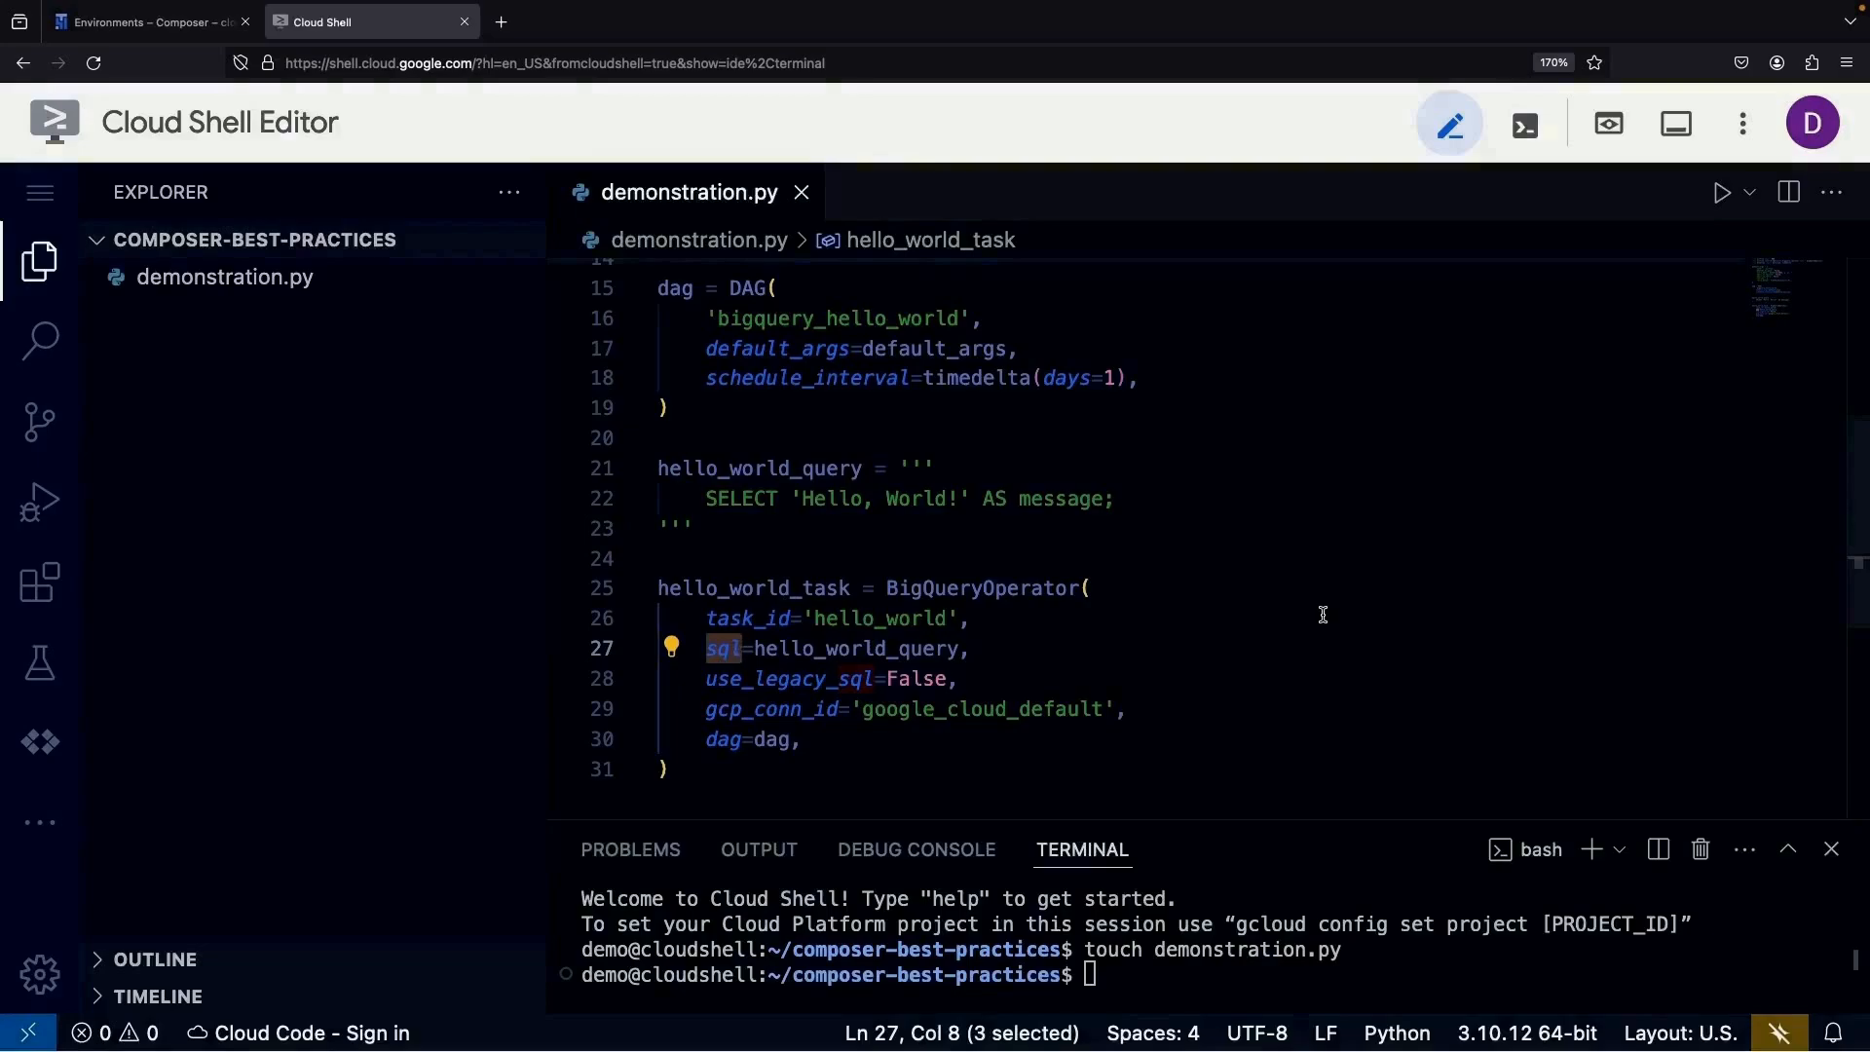
{"action": "scroll", "coordinate": [1323, 615], "scroll_direction": "up", "scroll_amount": 5}
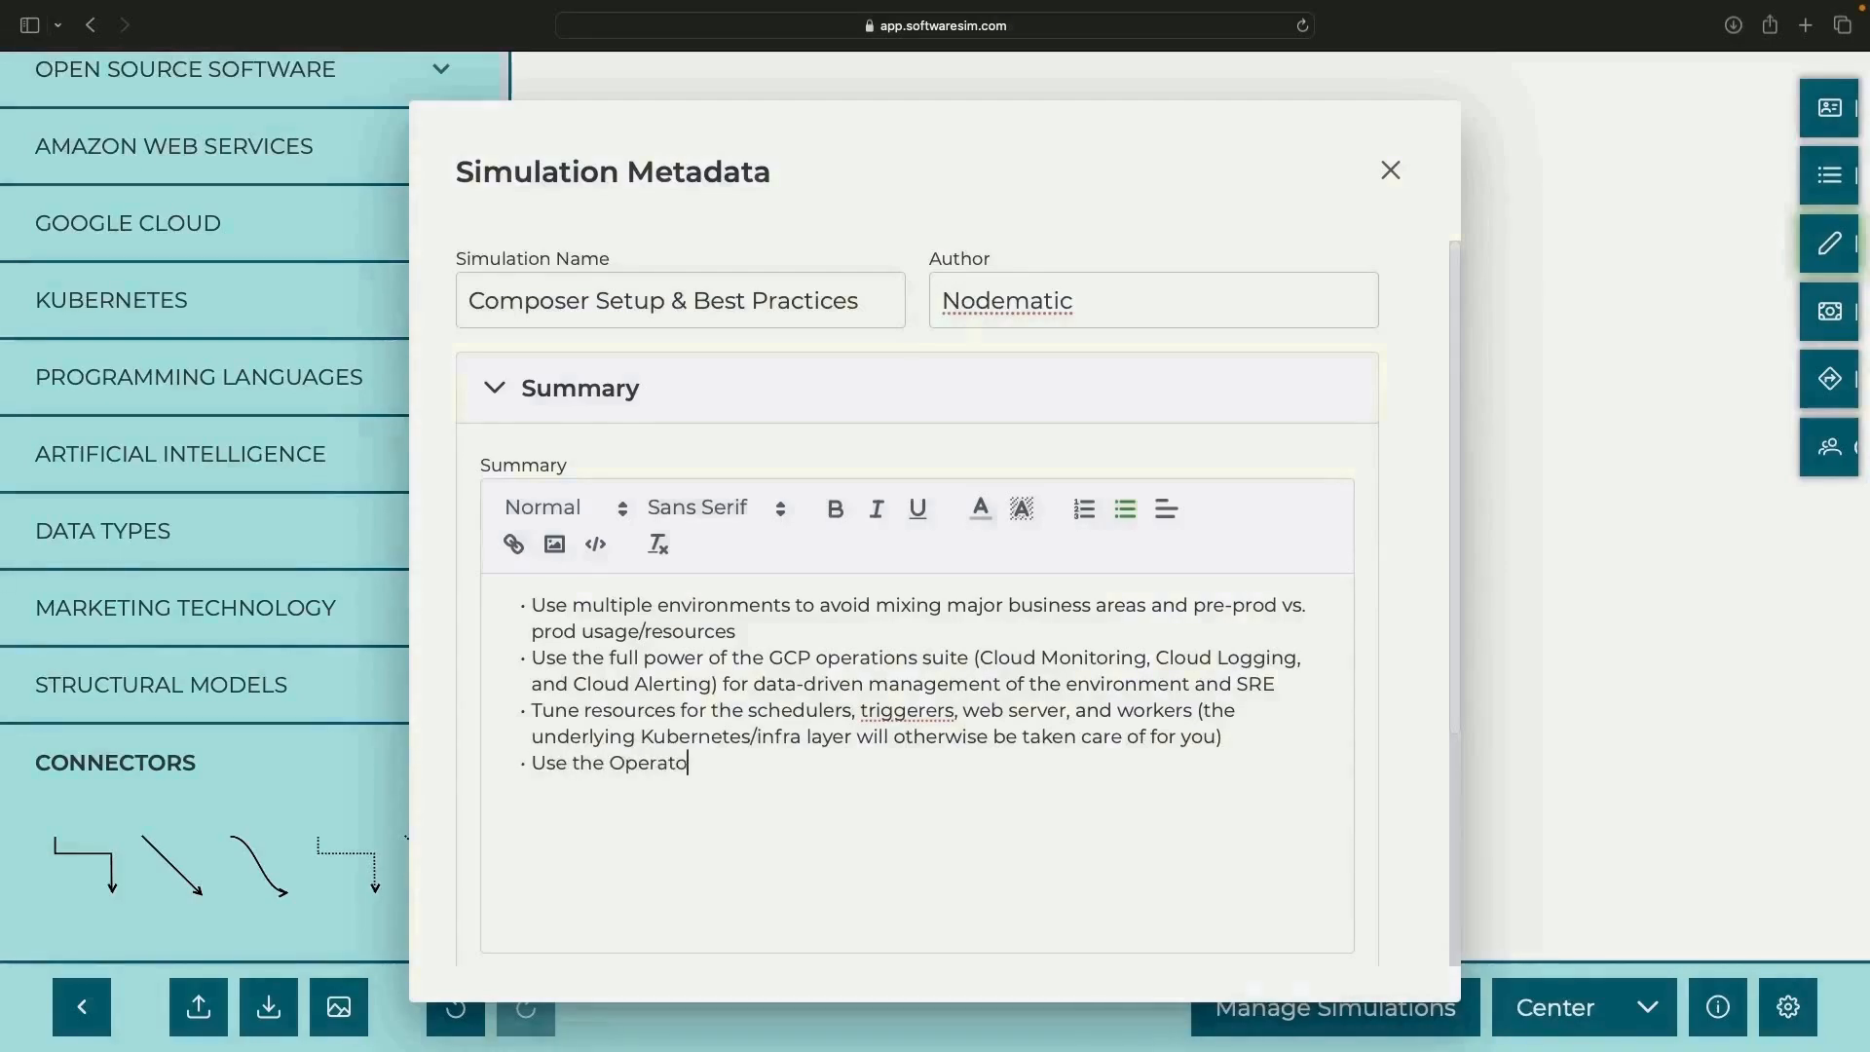
- In SoftwareSim's simulation summary, add the bullet "Use the off-the-shelf Operators whenever possible to minimize code"
{"action": "key", "text": "Right"}
{"action": "key", "text": "Right"}
{"action": "key", "text": "Right"}
{"action": "key", "text": "Right"}
{"action": "type", "text": "off-the-shelf"}
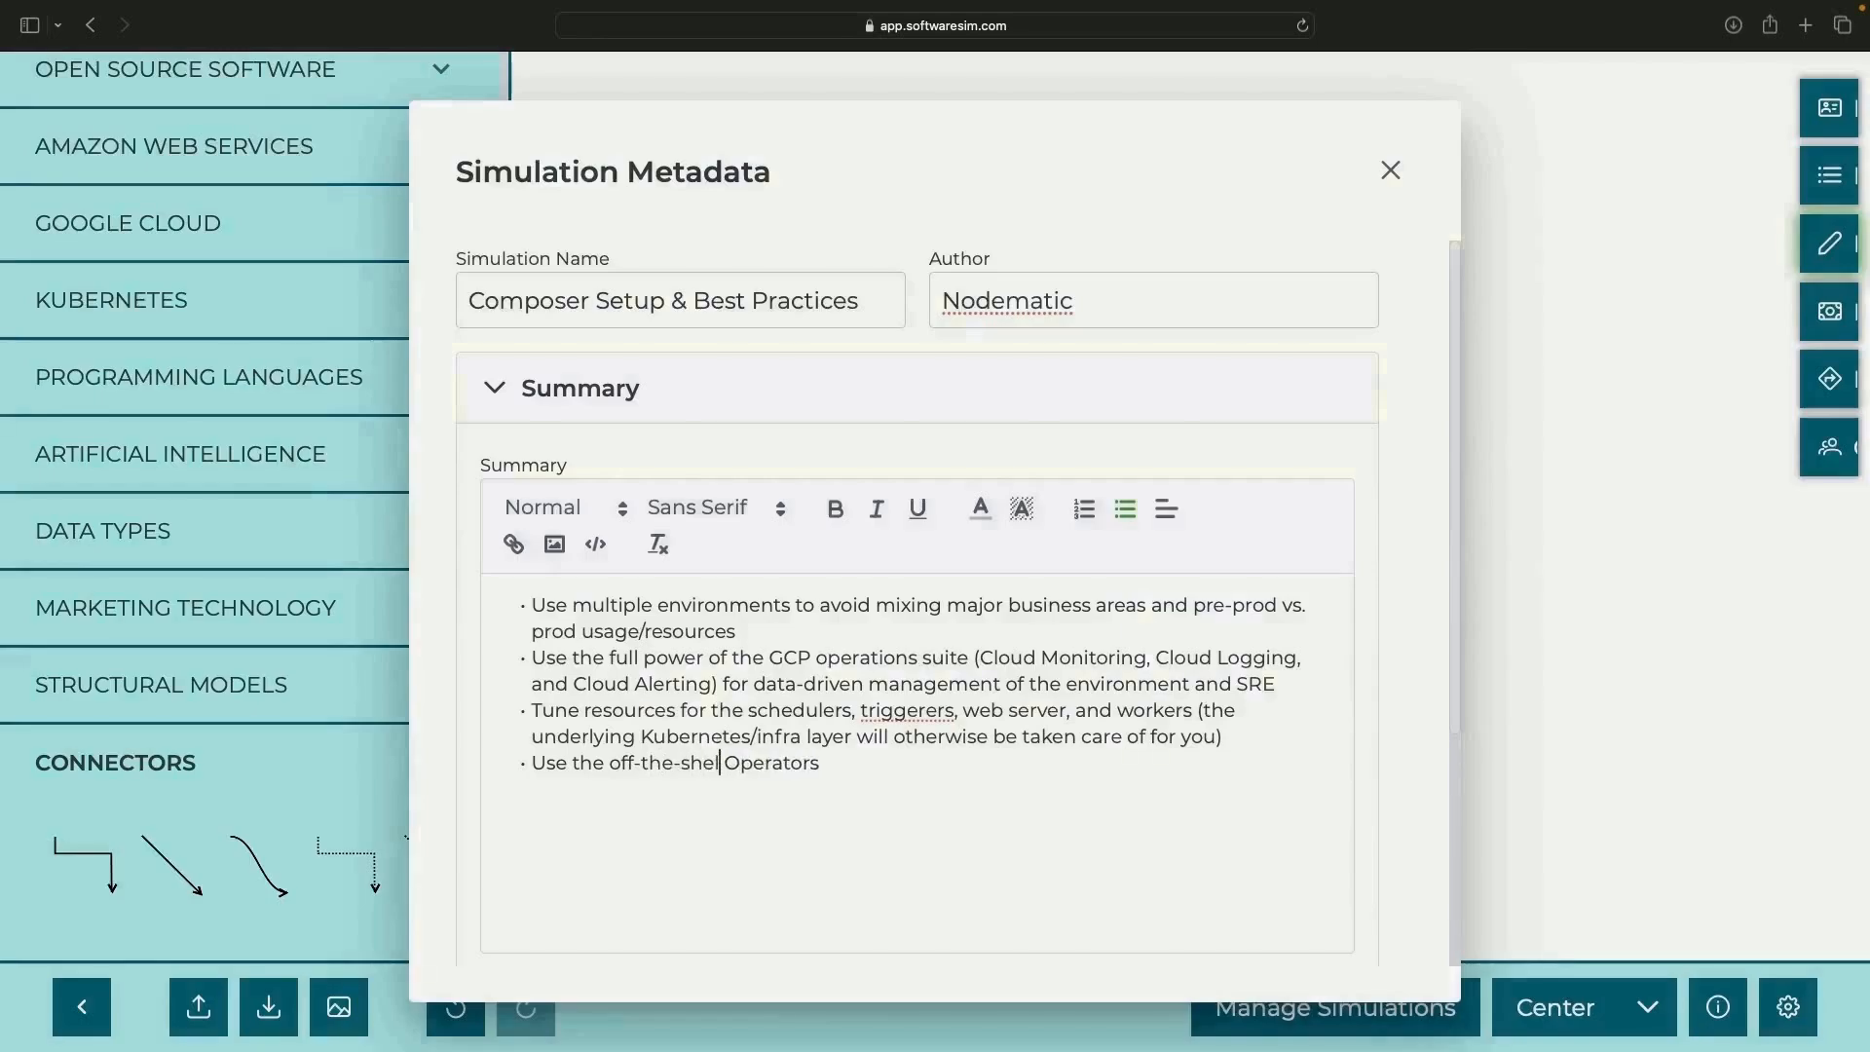
{"action": "key", "text": "End"}
{"action": "type", "text": "whenever possible to minimize code"}
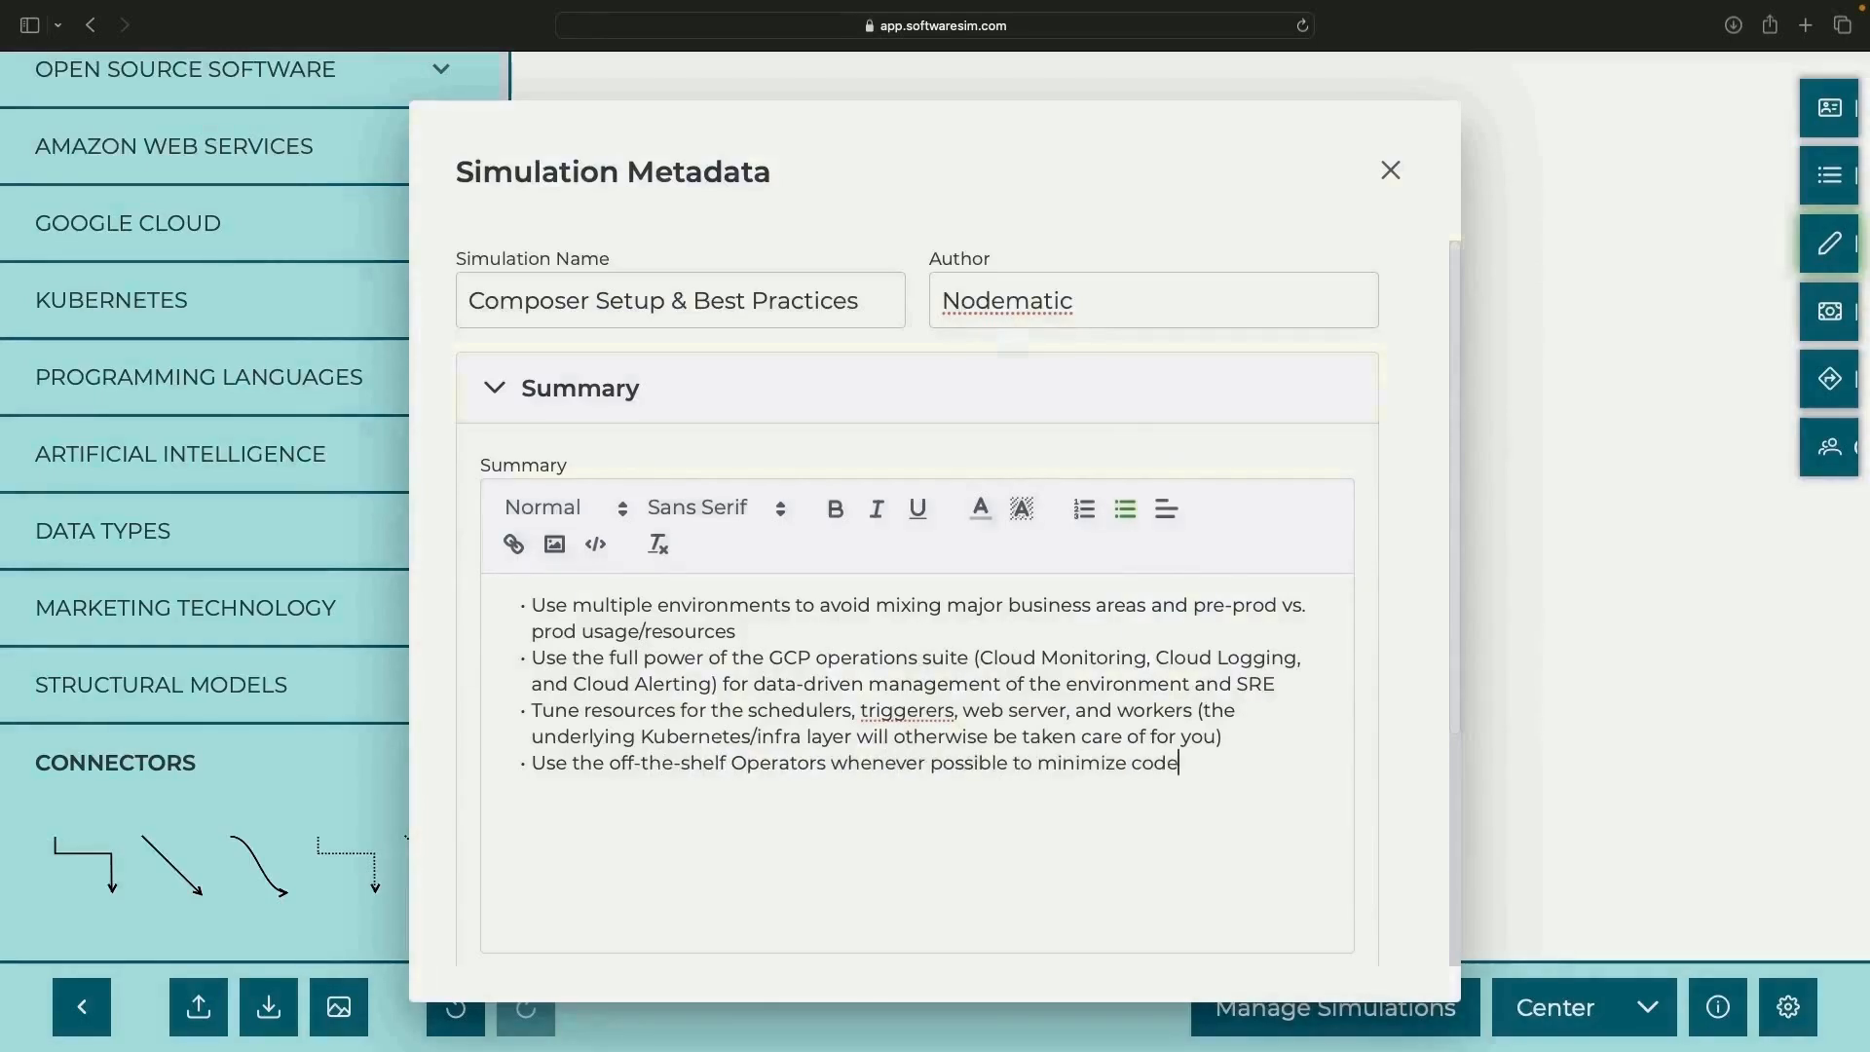
- Reword the Operators bullet so it ends with "to maximize code maintainability and understandability"
{"action": "key", "text": "BackSpace"}
{"action": "key", "text": "BackSpace"}
{"action": "key", "text": "BackSpace"}
{"action": "key", "text": "BackSpace"}
{"action": "key", "text": "BackSpace"}
{"action": "key", "text": "BackSpace"}
{"action": "key", "text": "BackSpace"}
{"action": "key", "text": "BackSpace"}
{"action": "key", "text": "BackSpace"}
{"action": "key", "text": "BackSpace"}
{"action": "key", "text": "BackSpace"}
{"action": "key", "text": "BackSpace"}
{"action": "key", "text": "BackSpace"}
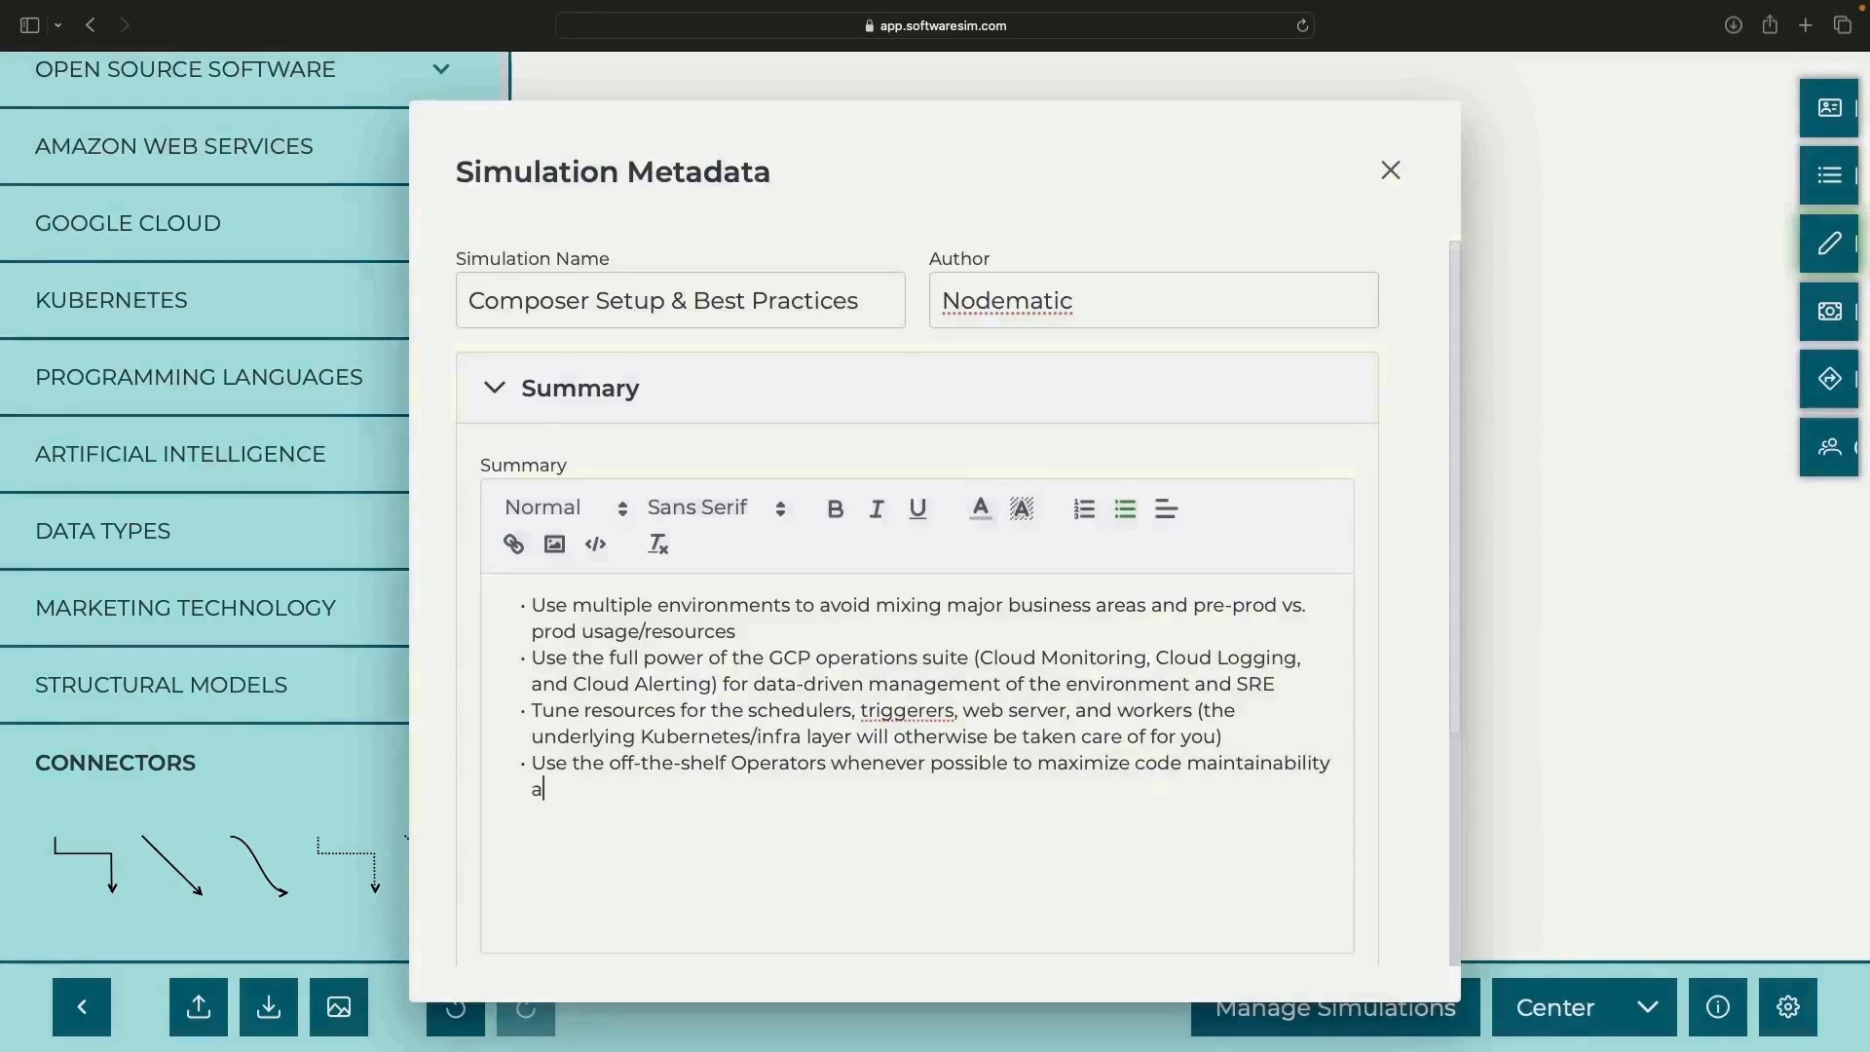
{"action": "type", "text": "ability"}
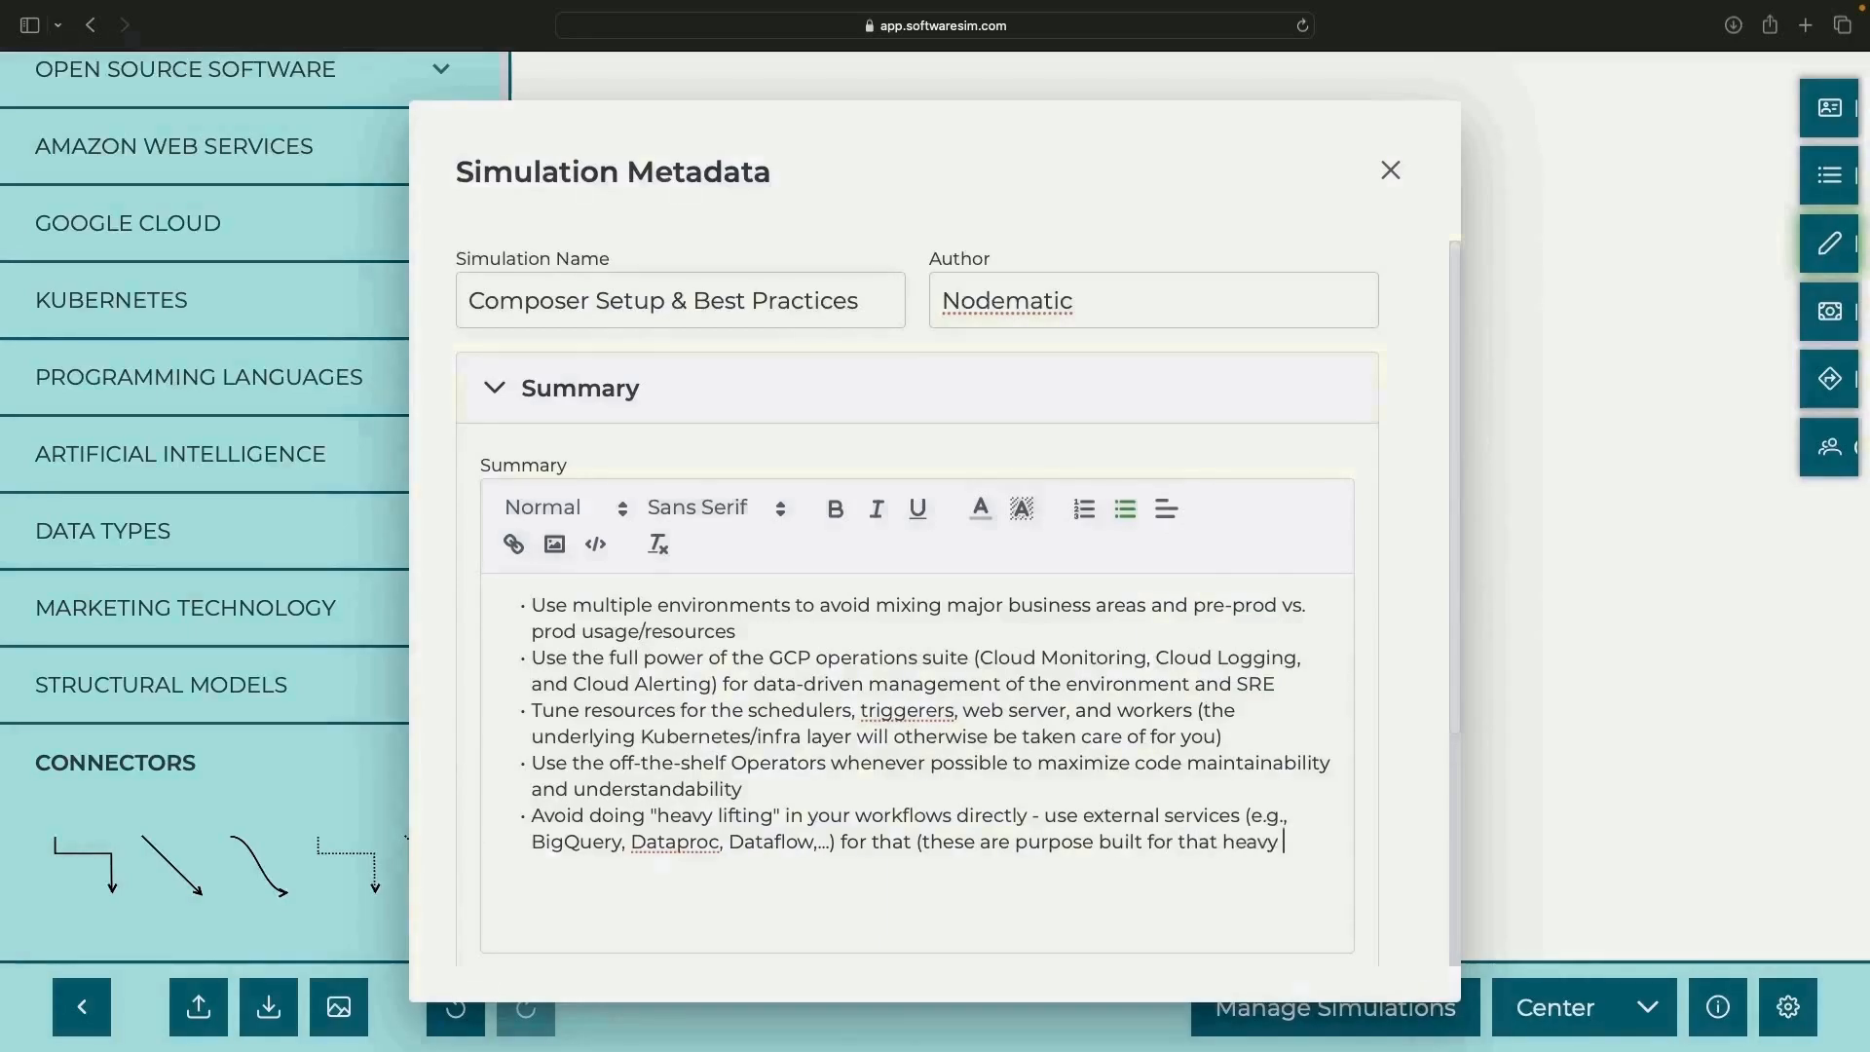
- Complete the summary bullet on avoiding "heavy lifting" in workflows and put "Airflow==Orchestration" on its own line
{"action": "type", "text": "lifting) - Airflow==Orchestration"}
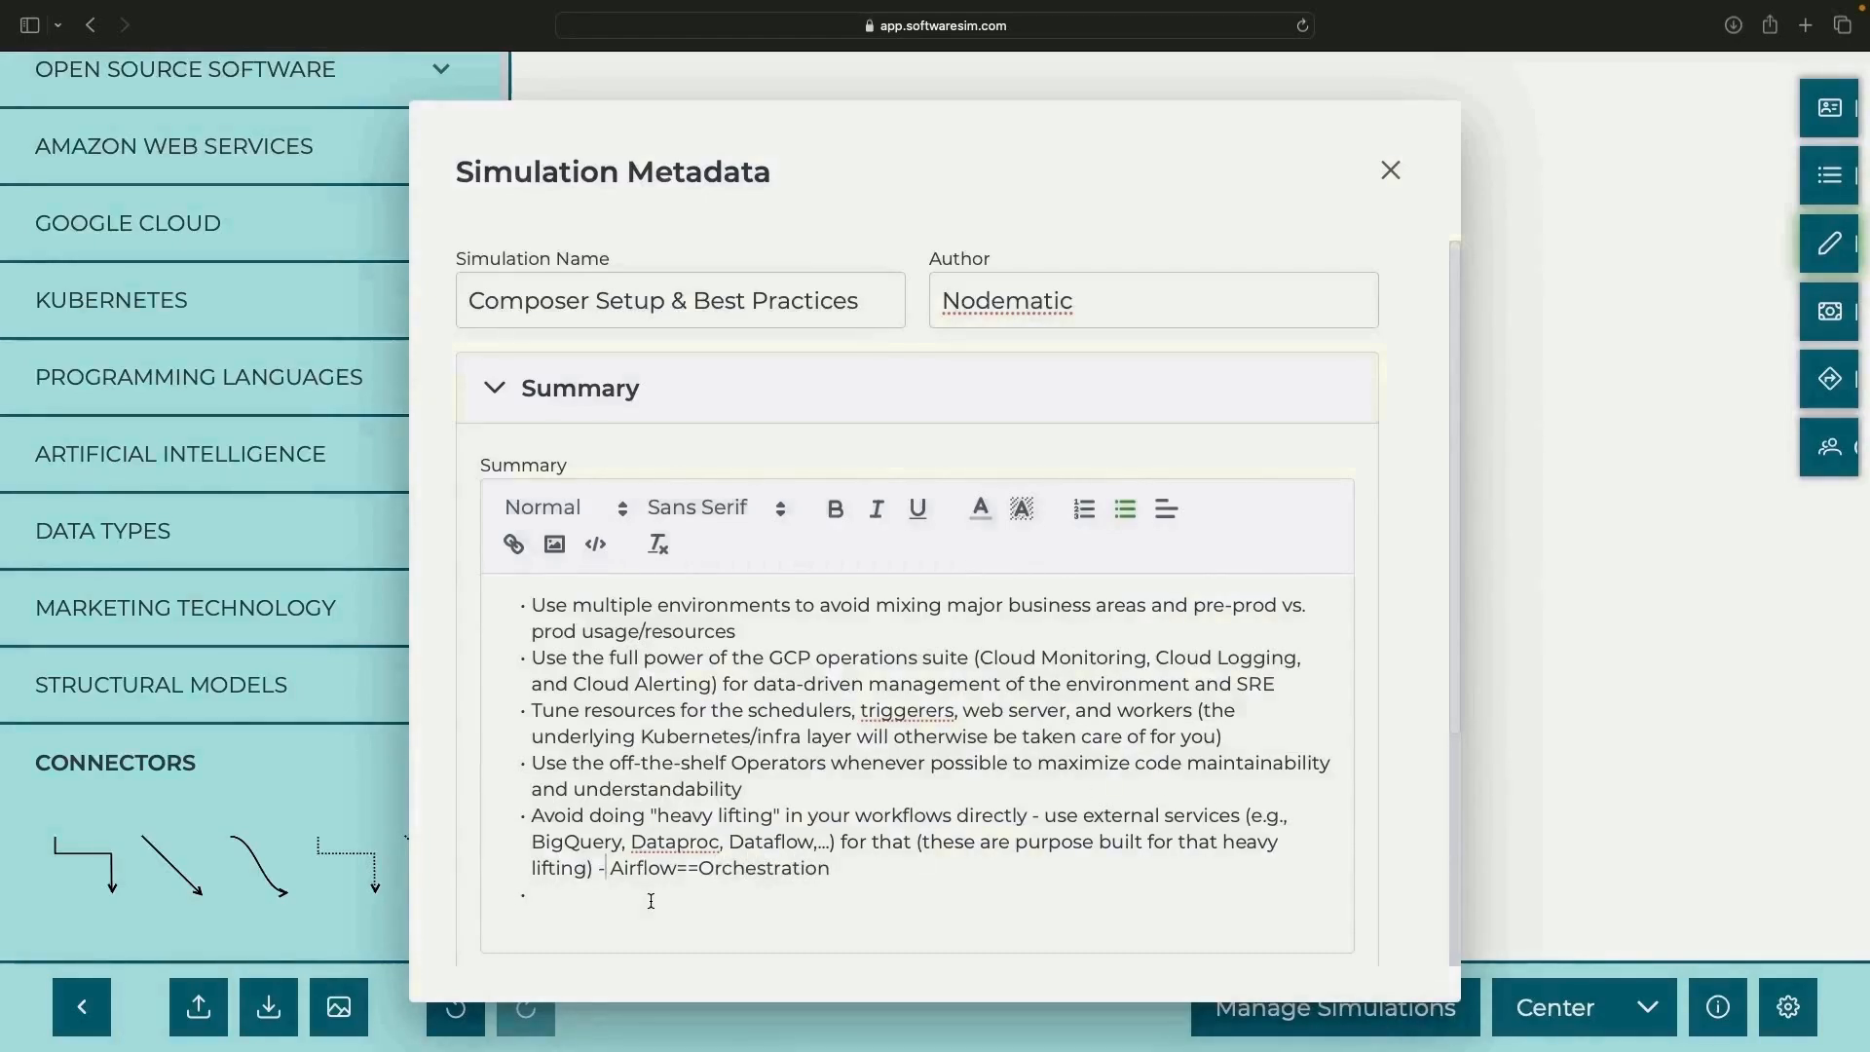
{"action": "key", "text": "BackSpace"}
{"action": "key", "text": "BackSpace"}
{"action": "key", "text": "Return"}
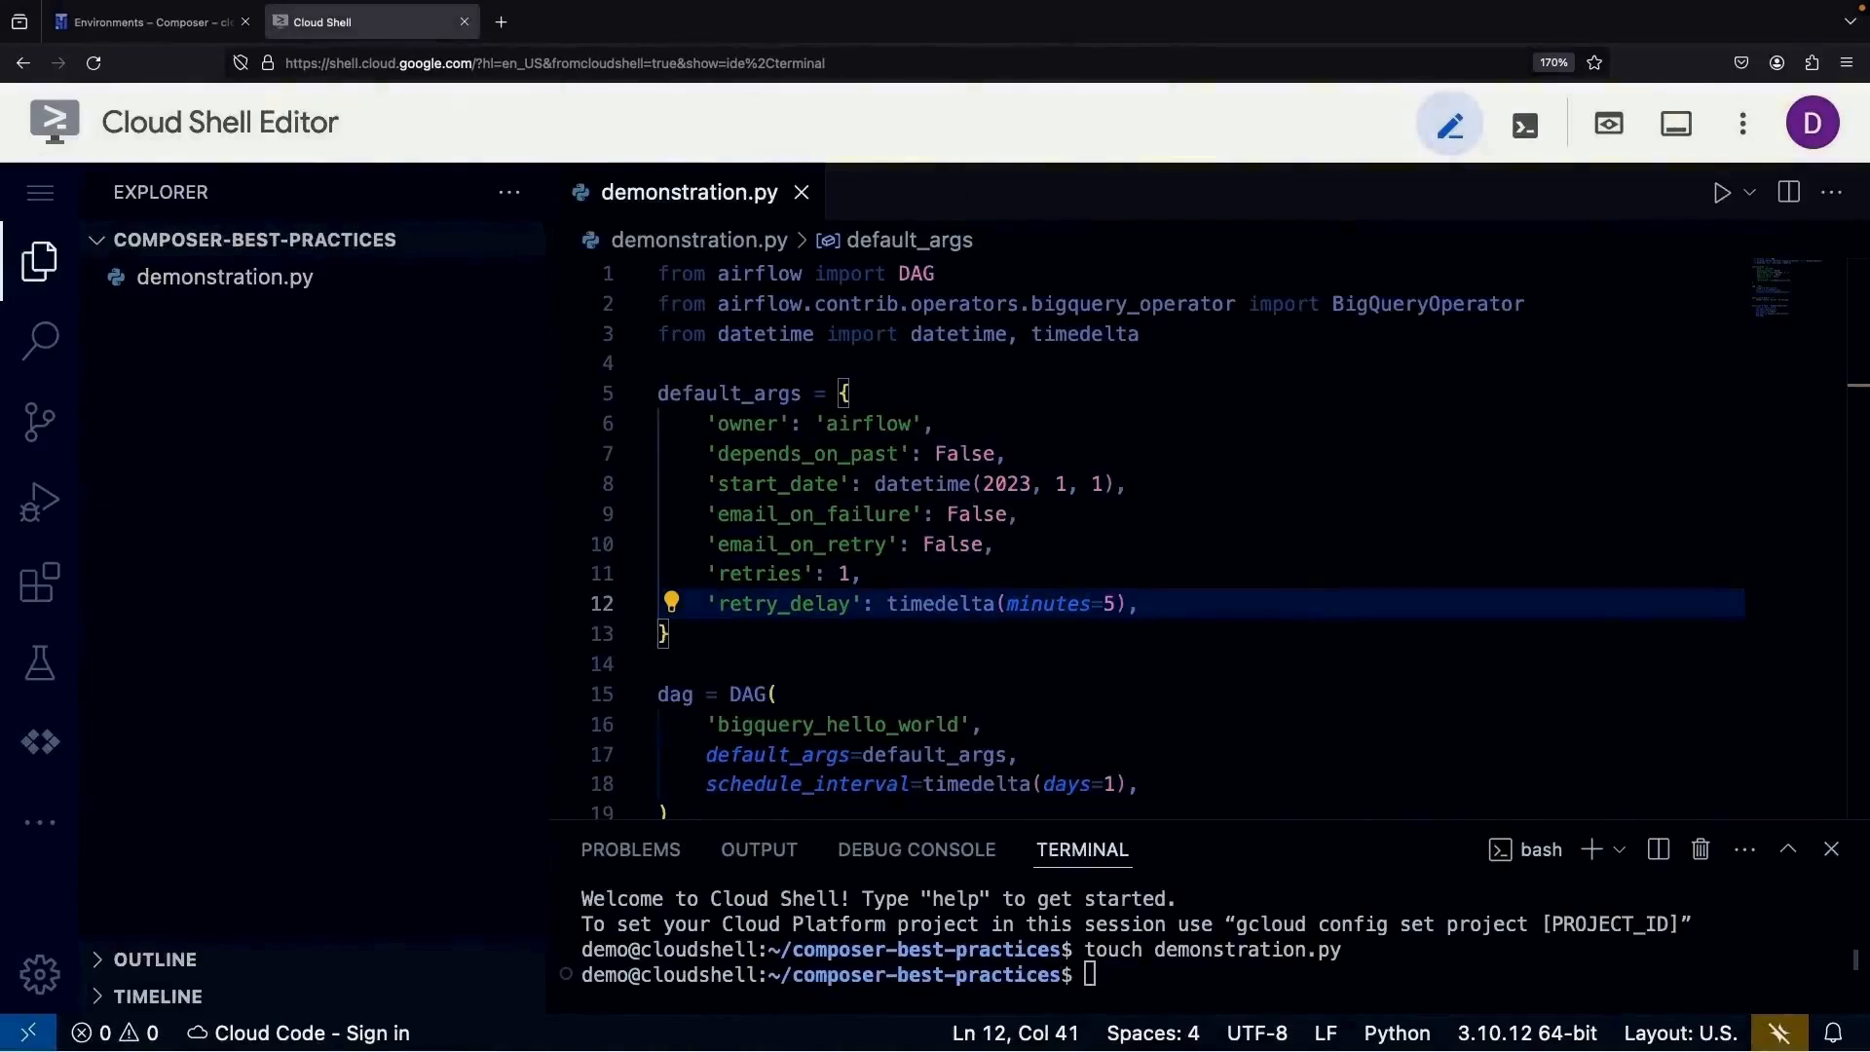
- Back in the Cloud Shell Editor, enlarge the terminal and run gsutil ls, authorizing Cloud Shell and reconnecting the console's terminal
{"action": "left_click_drag", "start_coordinate": [1323, 821], "coordinate": [1311, 675]}
{"action": "left_click", "coordinate": [1278, 865]}
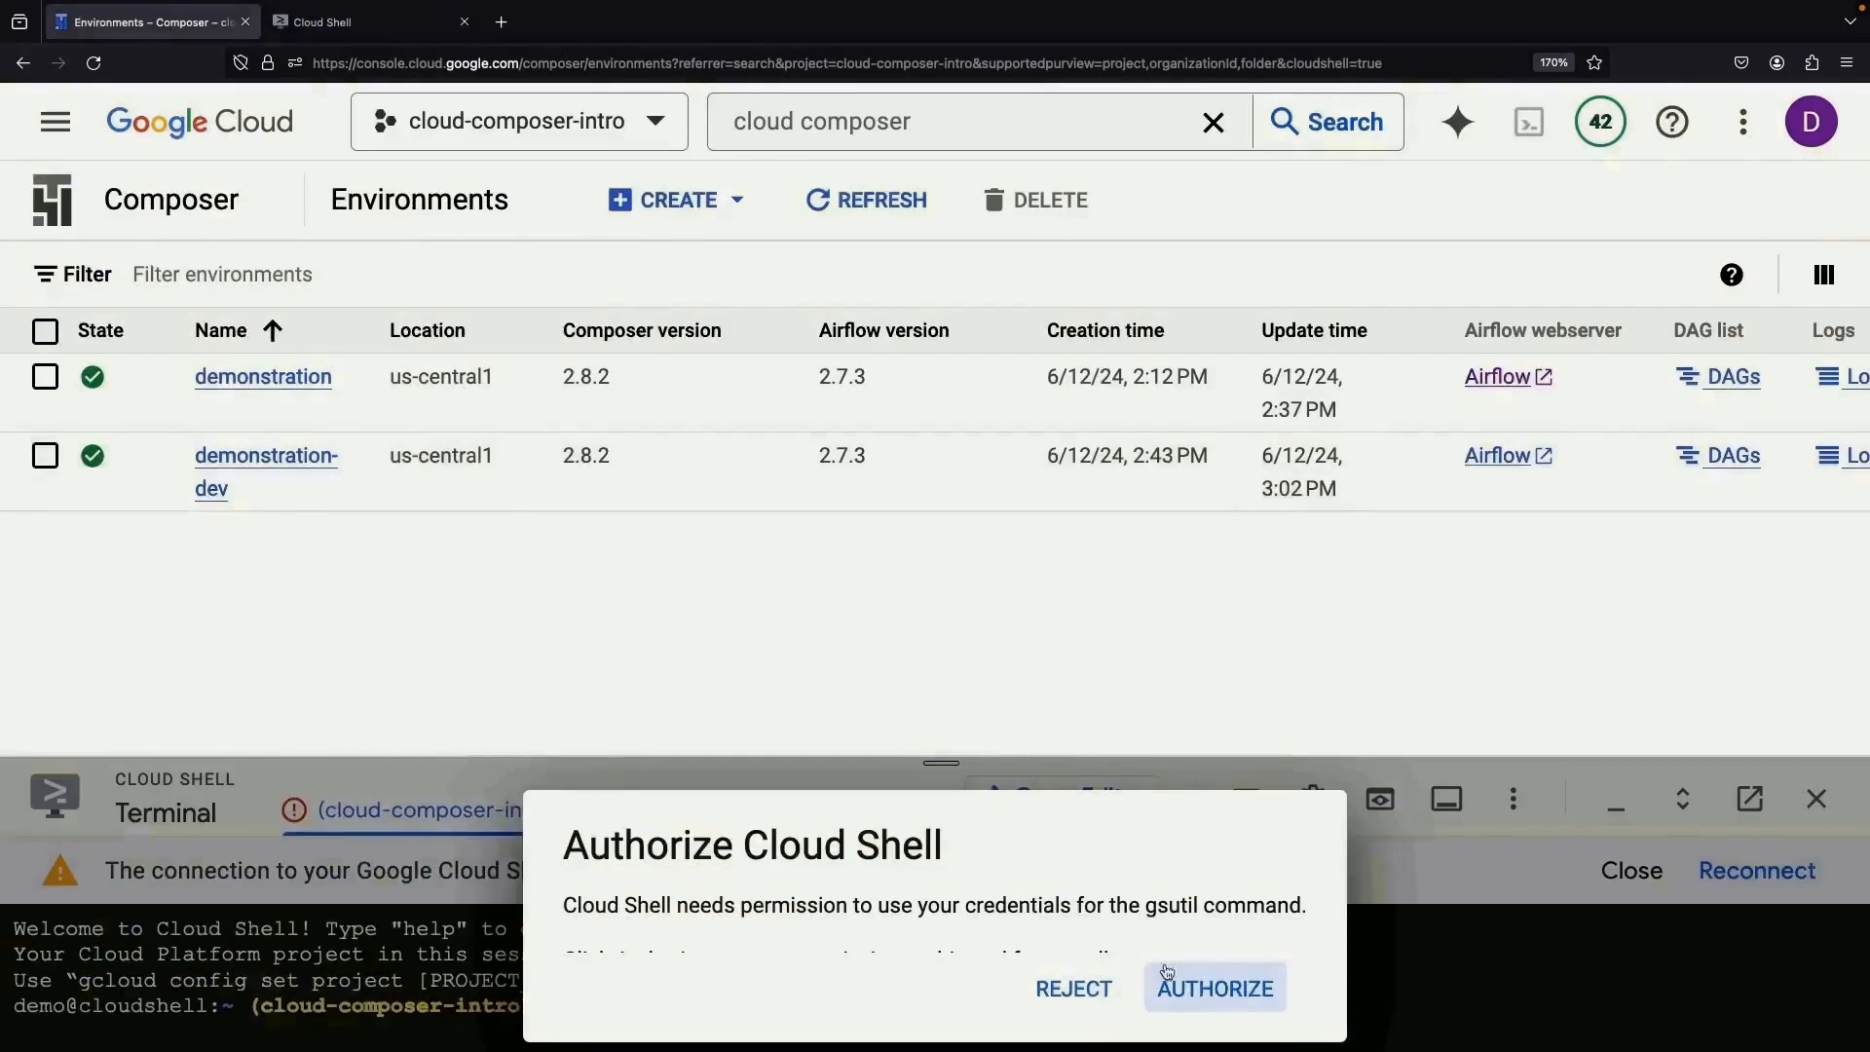
{"action": "left_click", "coordinate": [1214, 987]}
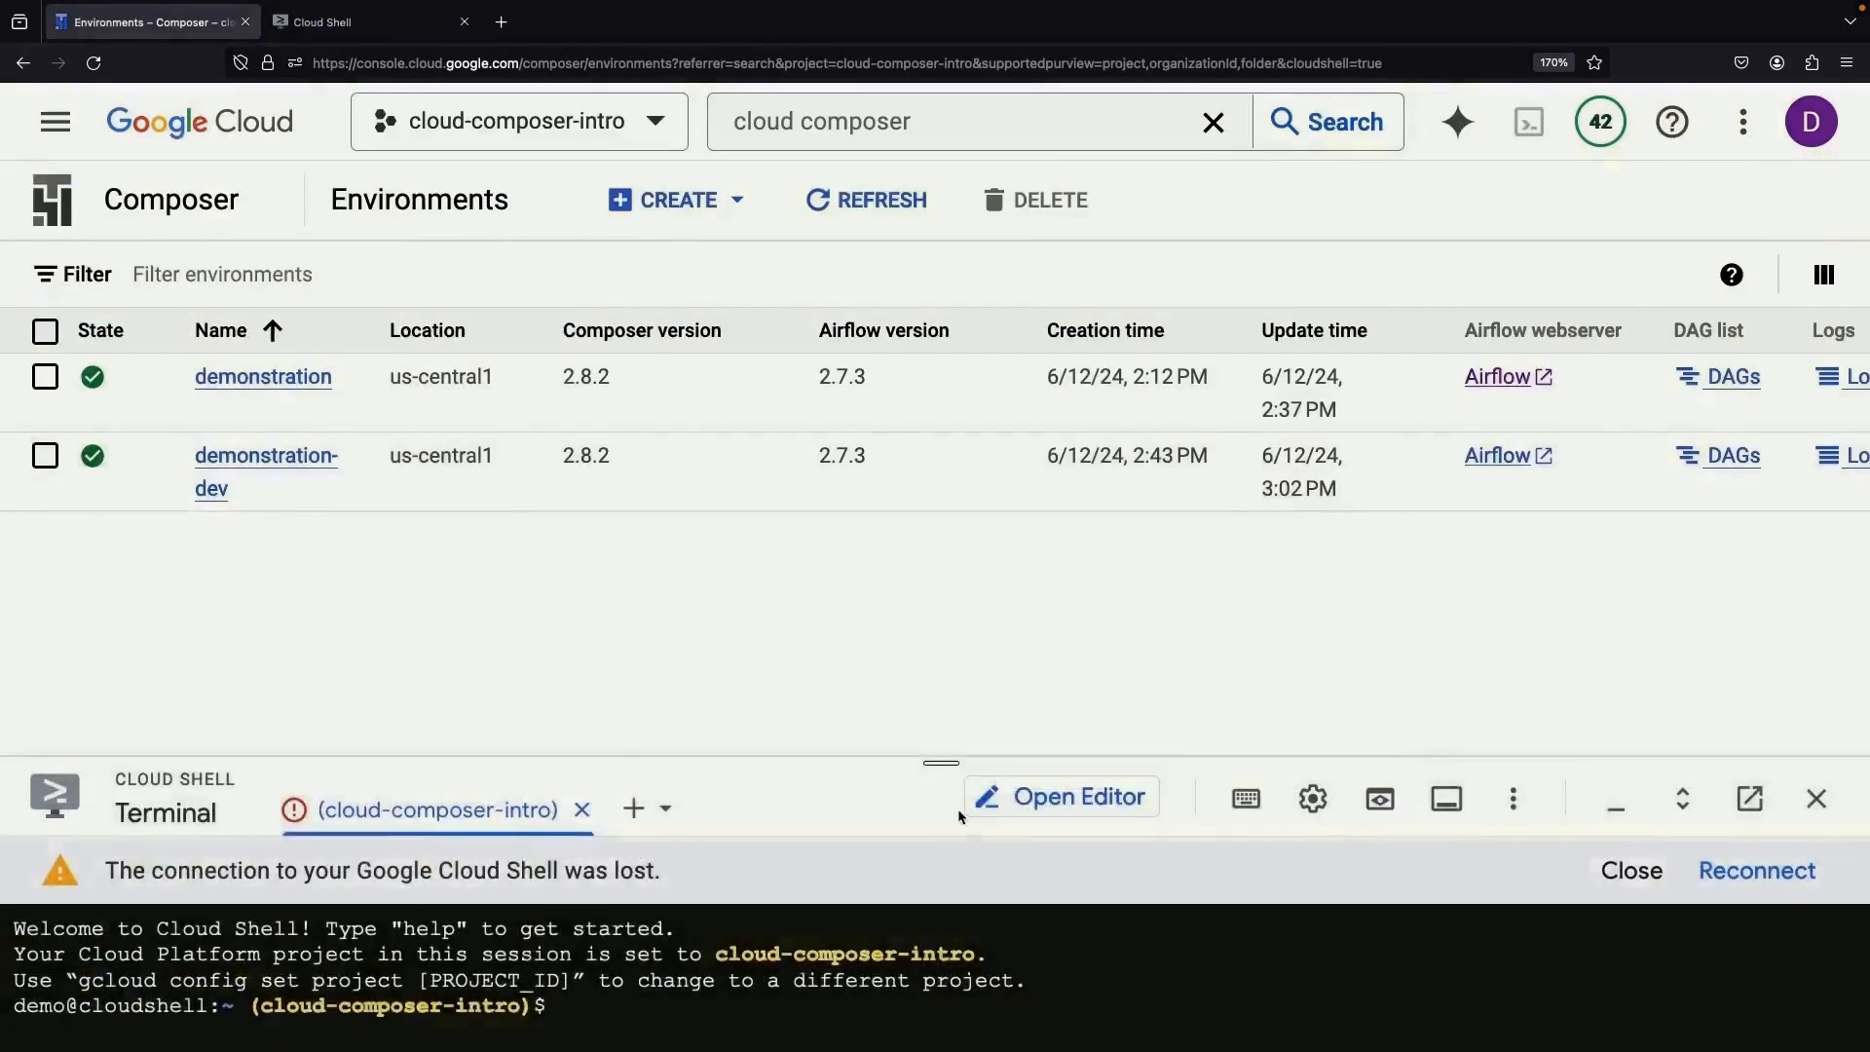
{"action": "left_click", "coordinate": [1757, 870]}
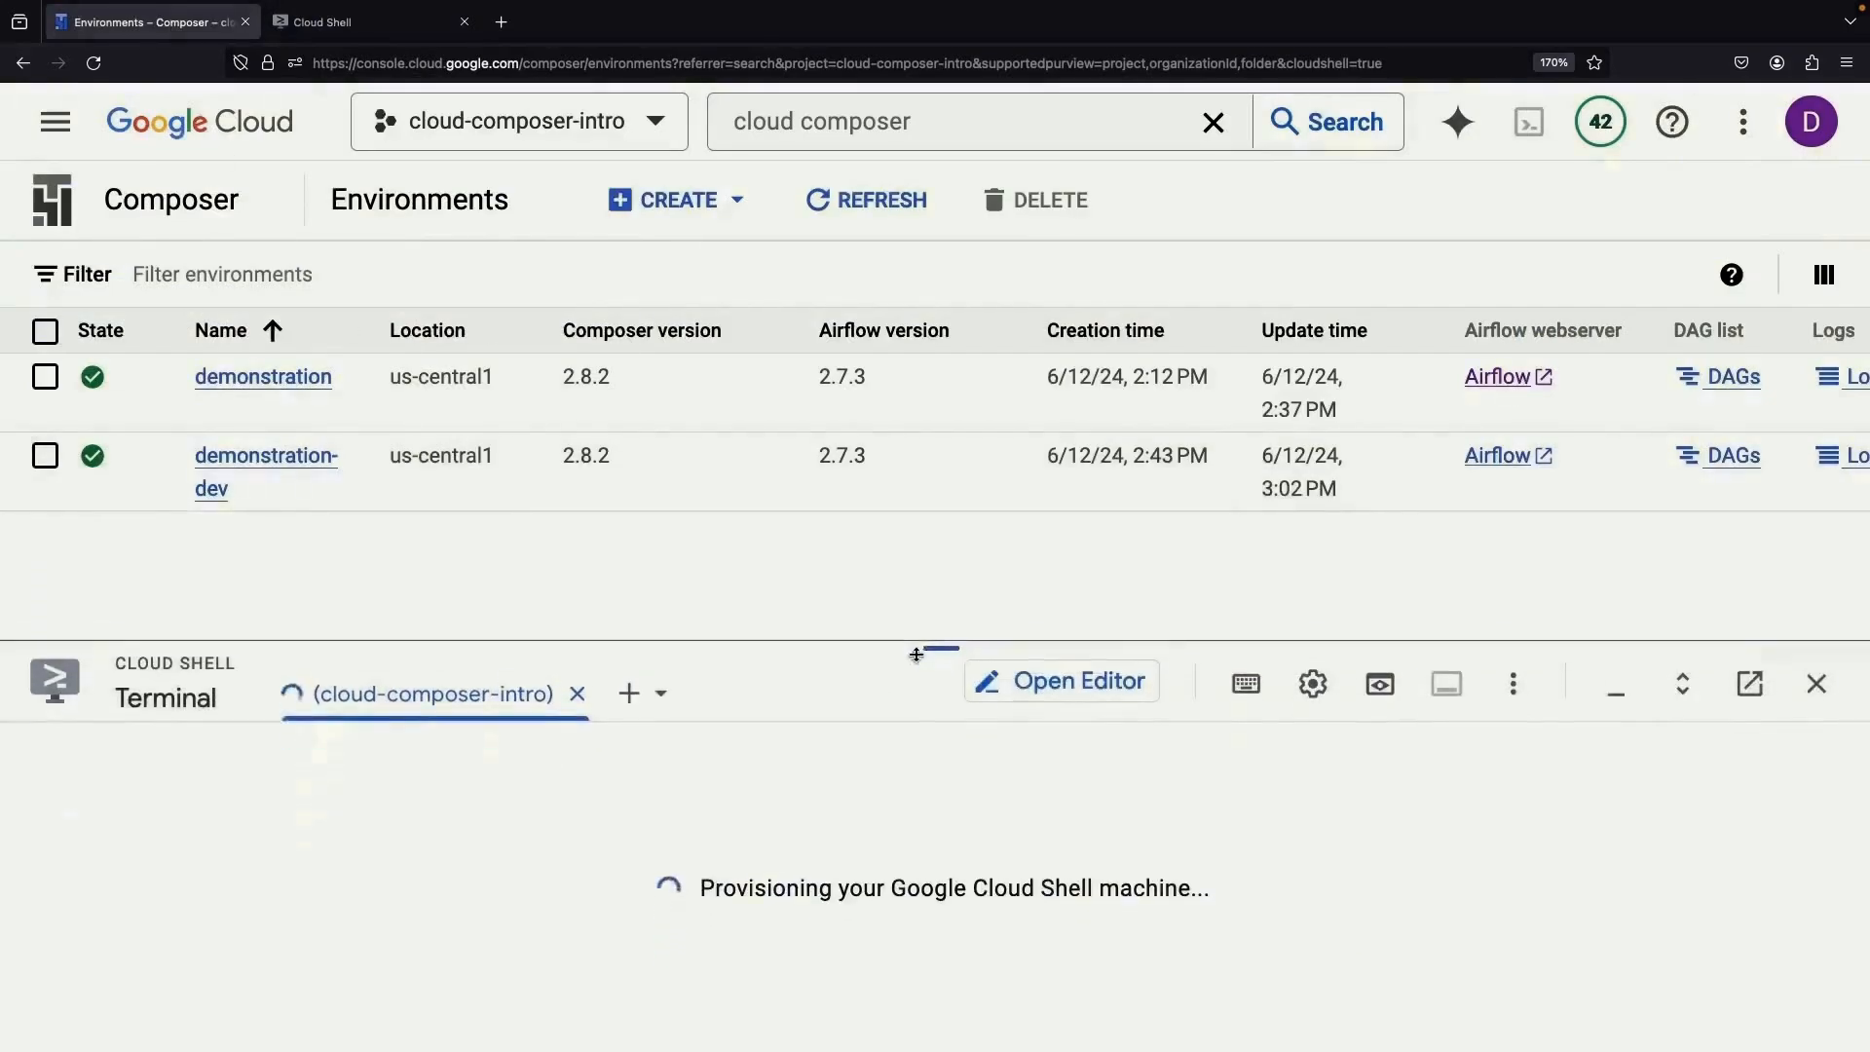
- View the demonstration environment's details, and open the DAGs page of the demonstration-dev environment
{"action": "left_click", "coordinate": [281, 379]}
{"action": "left_click_drag", "start_coordinate": [934, 670], "coordinate": [940, 760]}
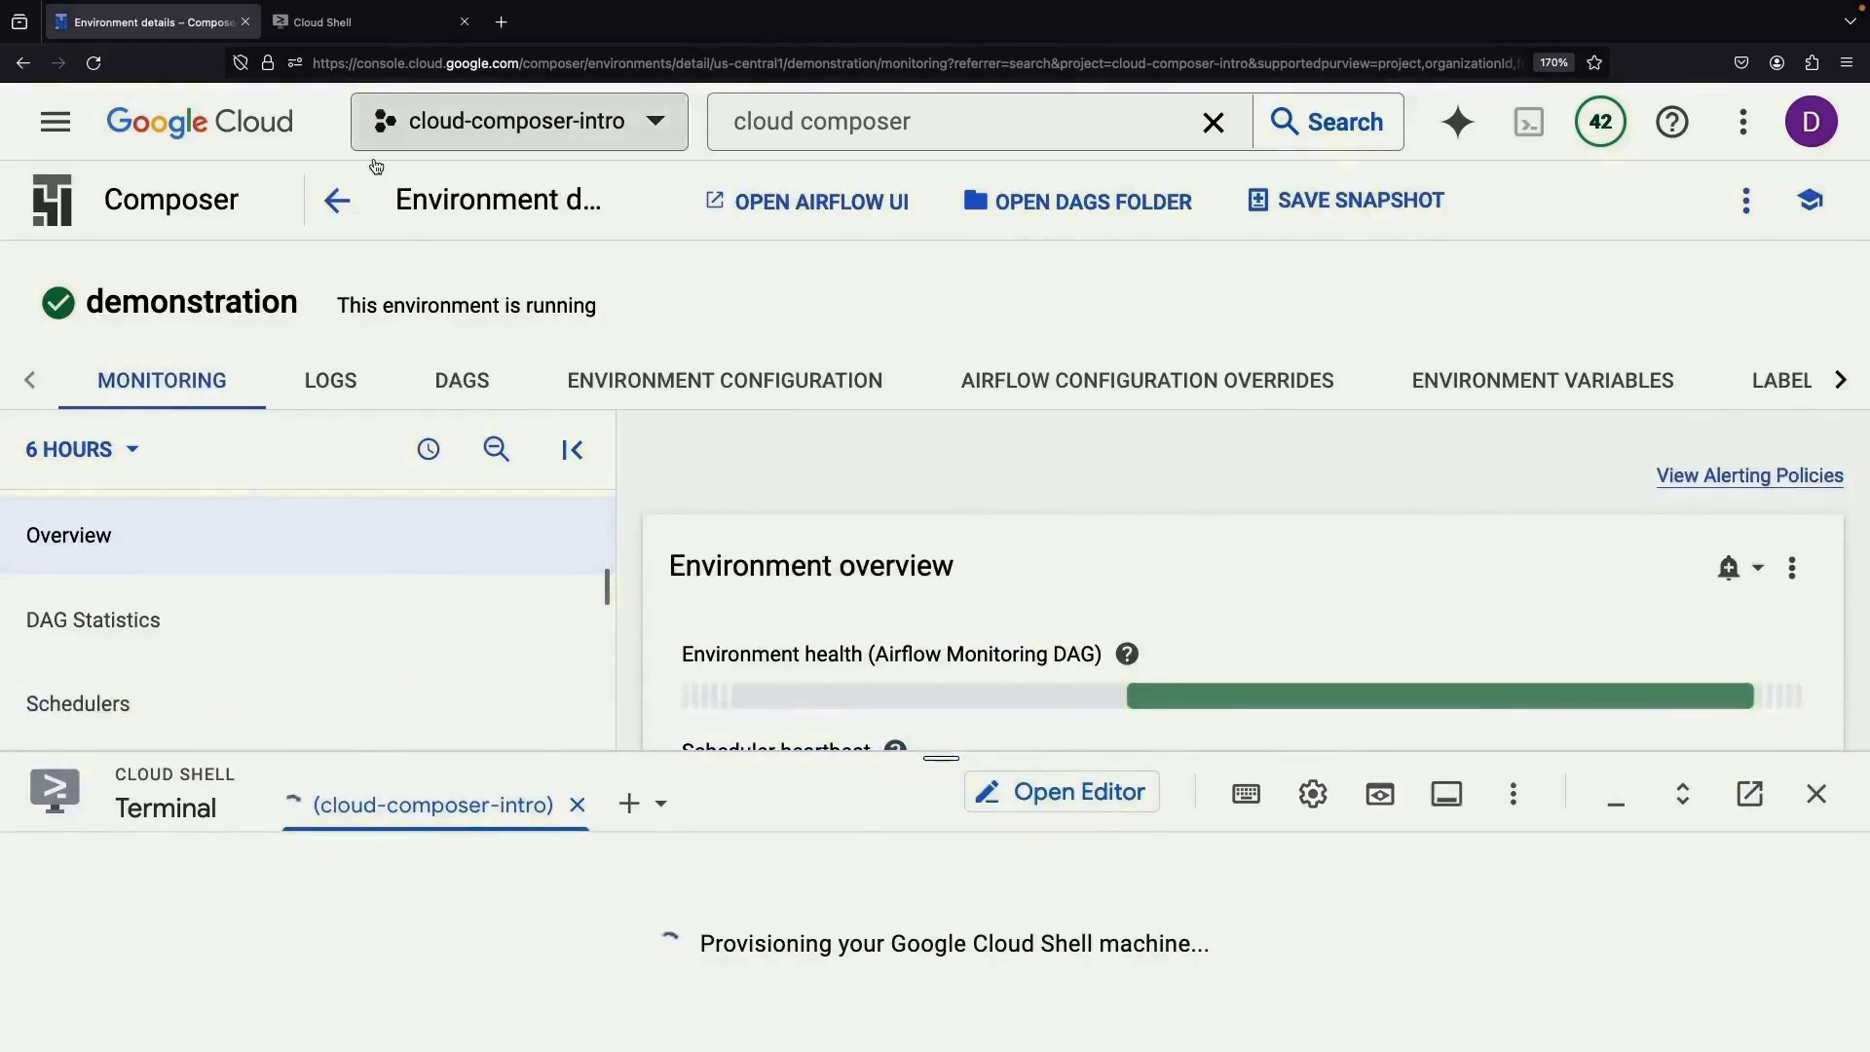
{"action": "left_click", "coordinate": [333, 204]}
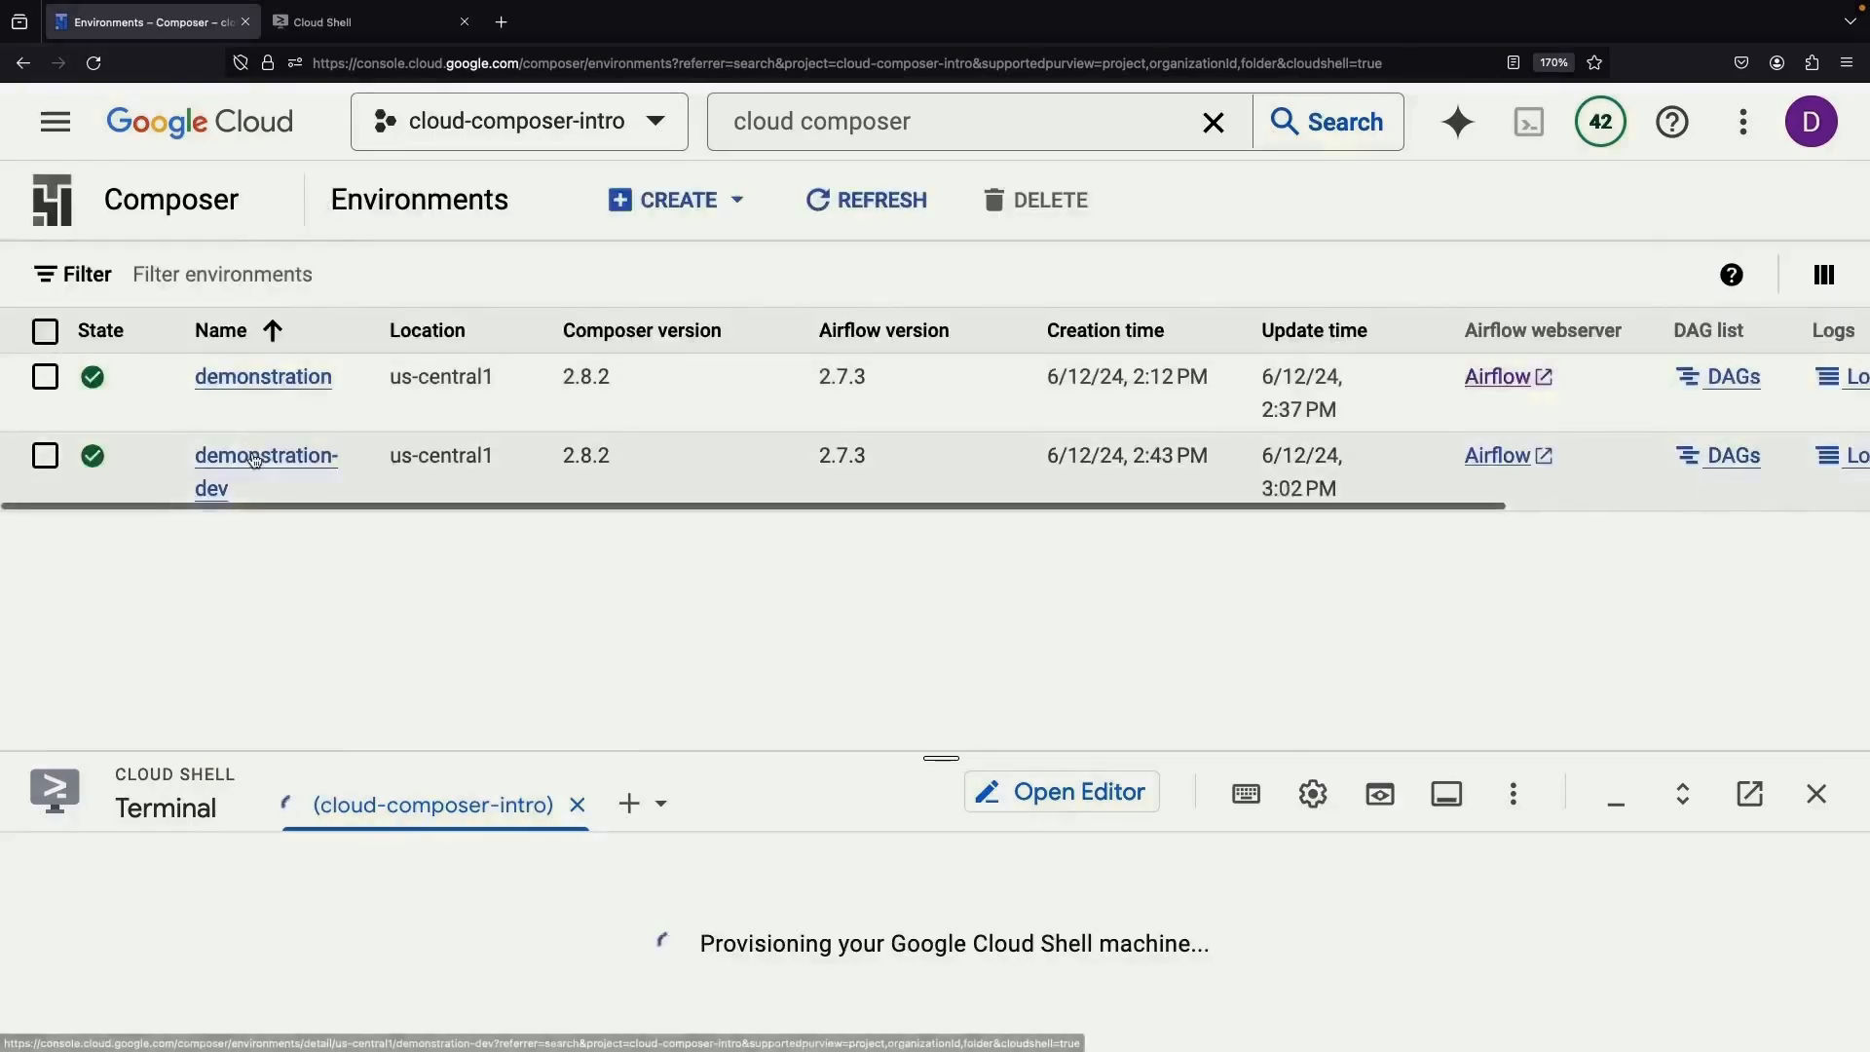
{"action": "left_click", "coordinate": [205, 472]}
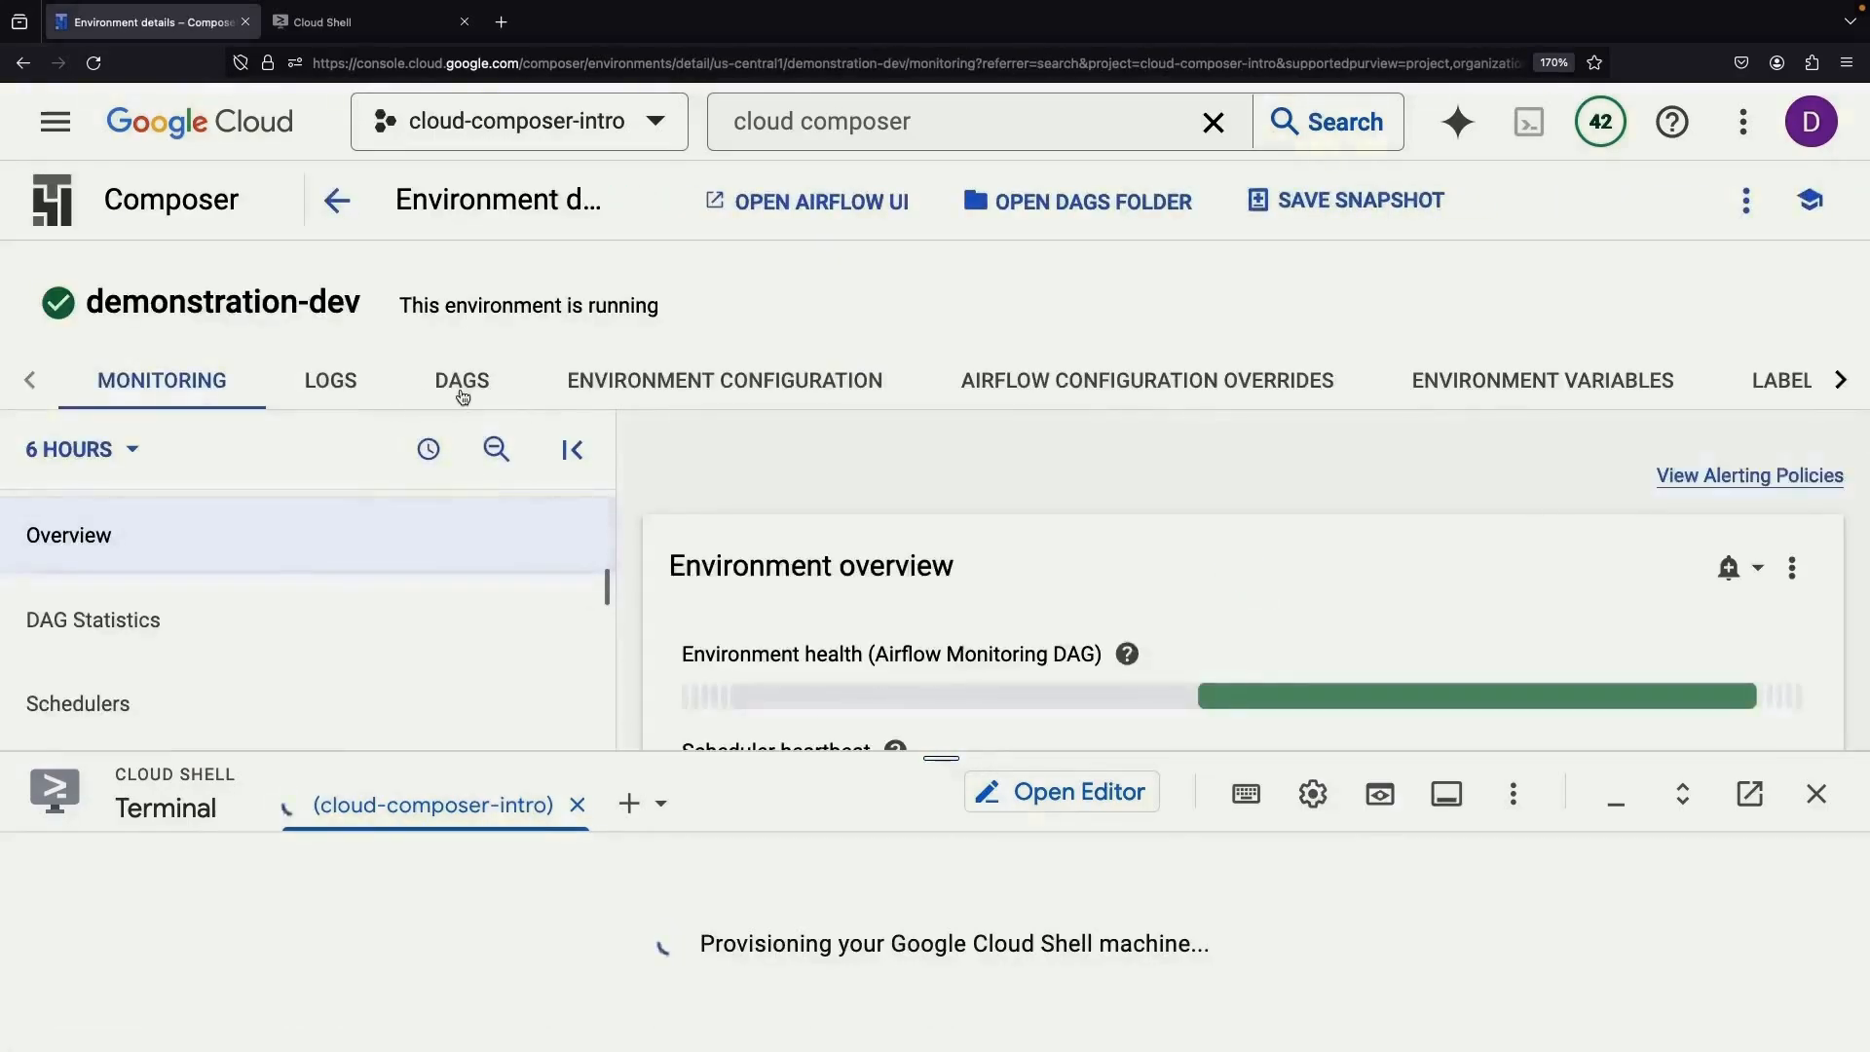
{"action": "left_click", "coordinate": [461, 381]}
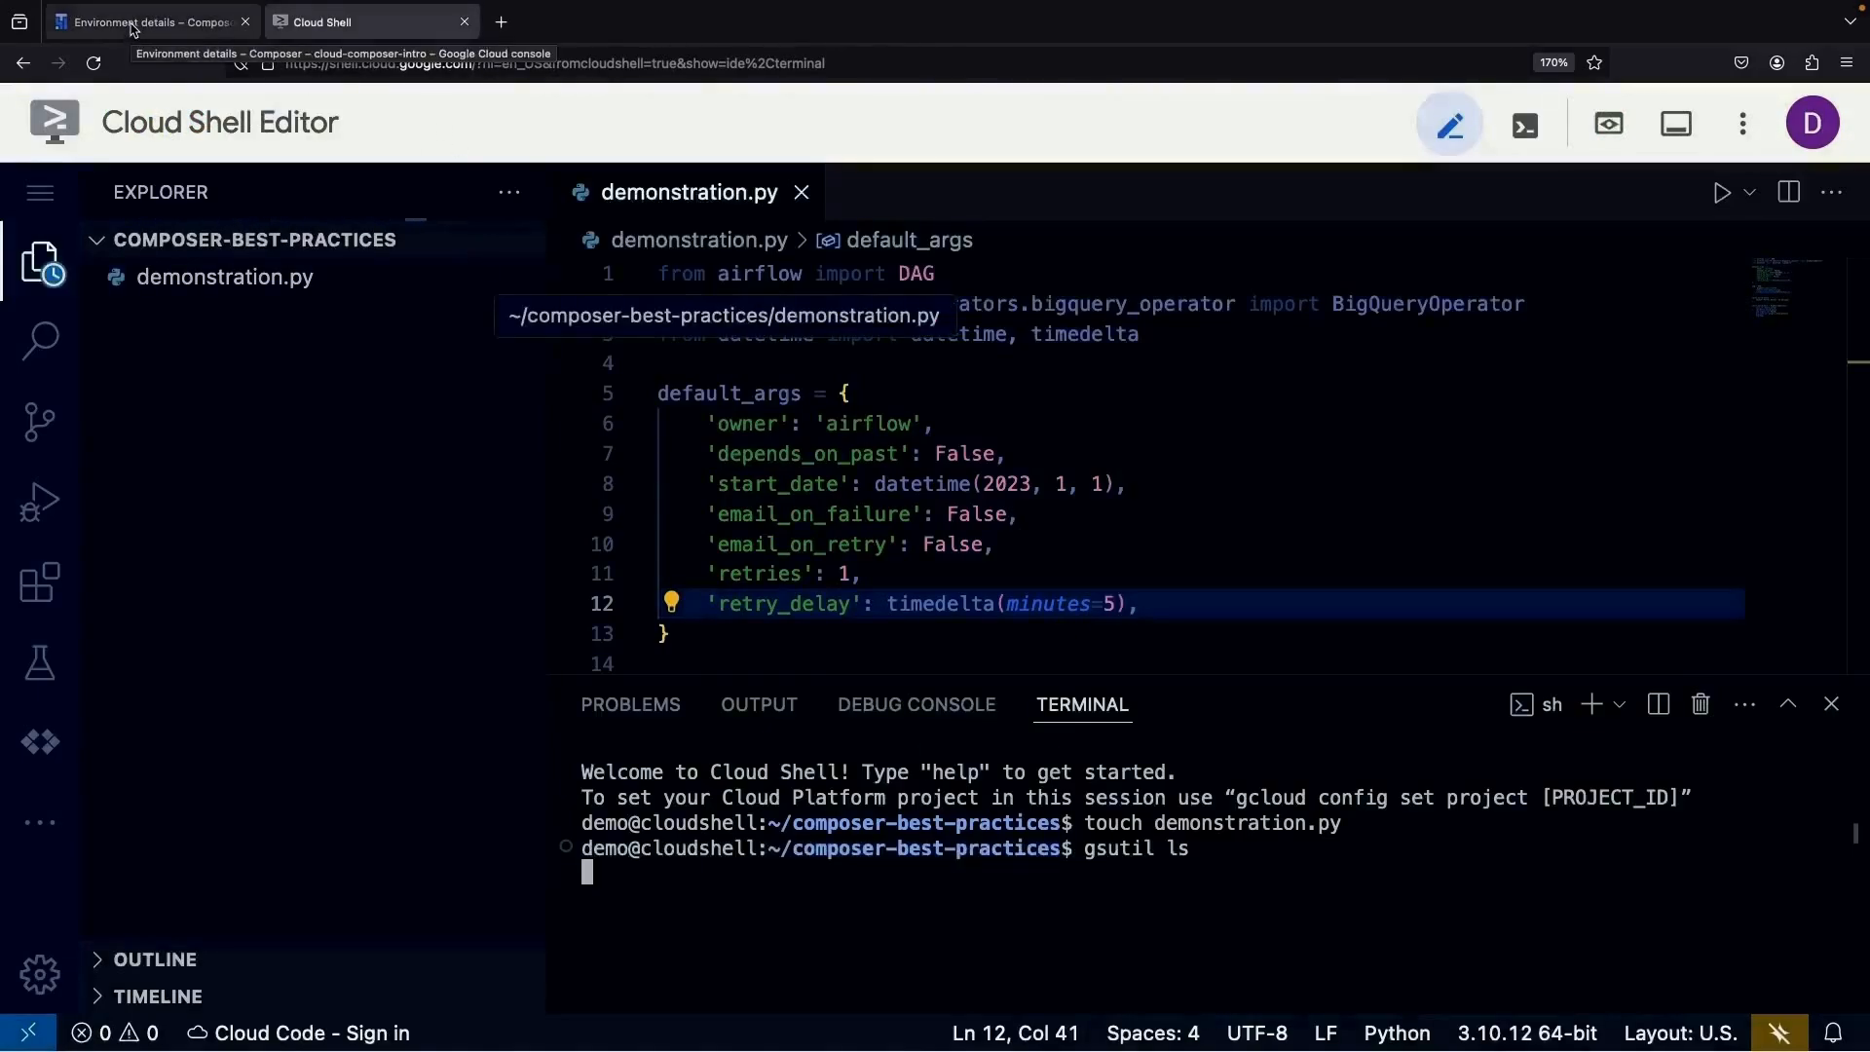
- In the Cloud Shell Editor's terminal, set the active project with gcloud config set project cloud-composer-intro
{"action": "left_click", "coordinate": [133, 21]}
{"action": "left_click", "coordinate": [321, 21]}
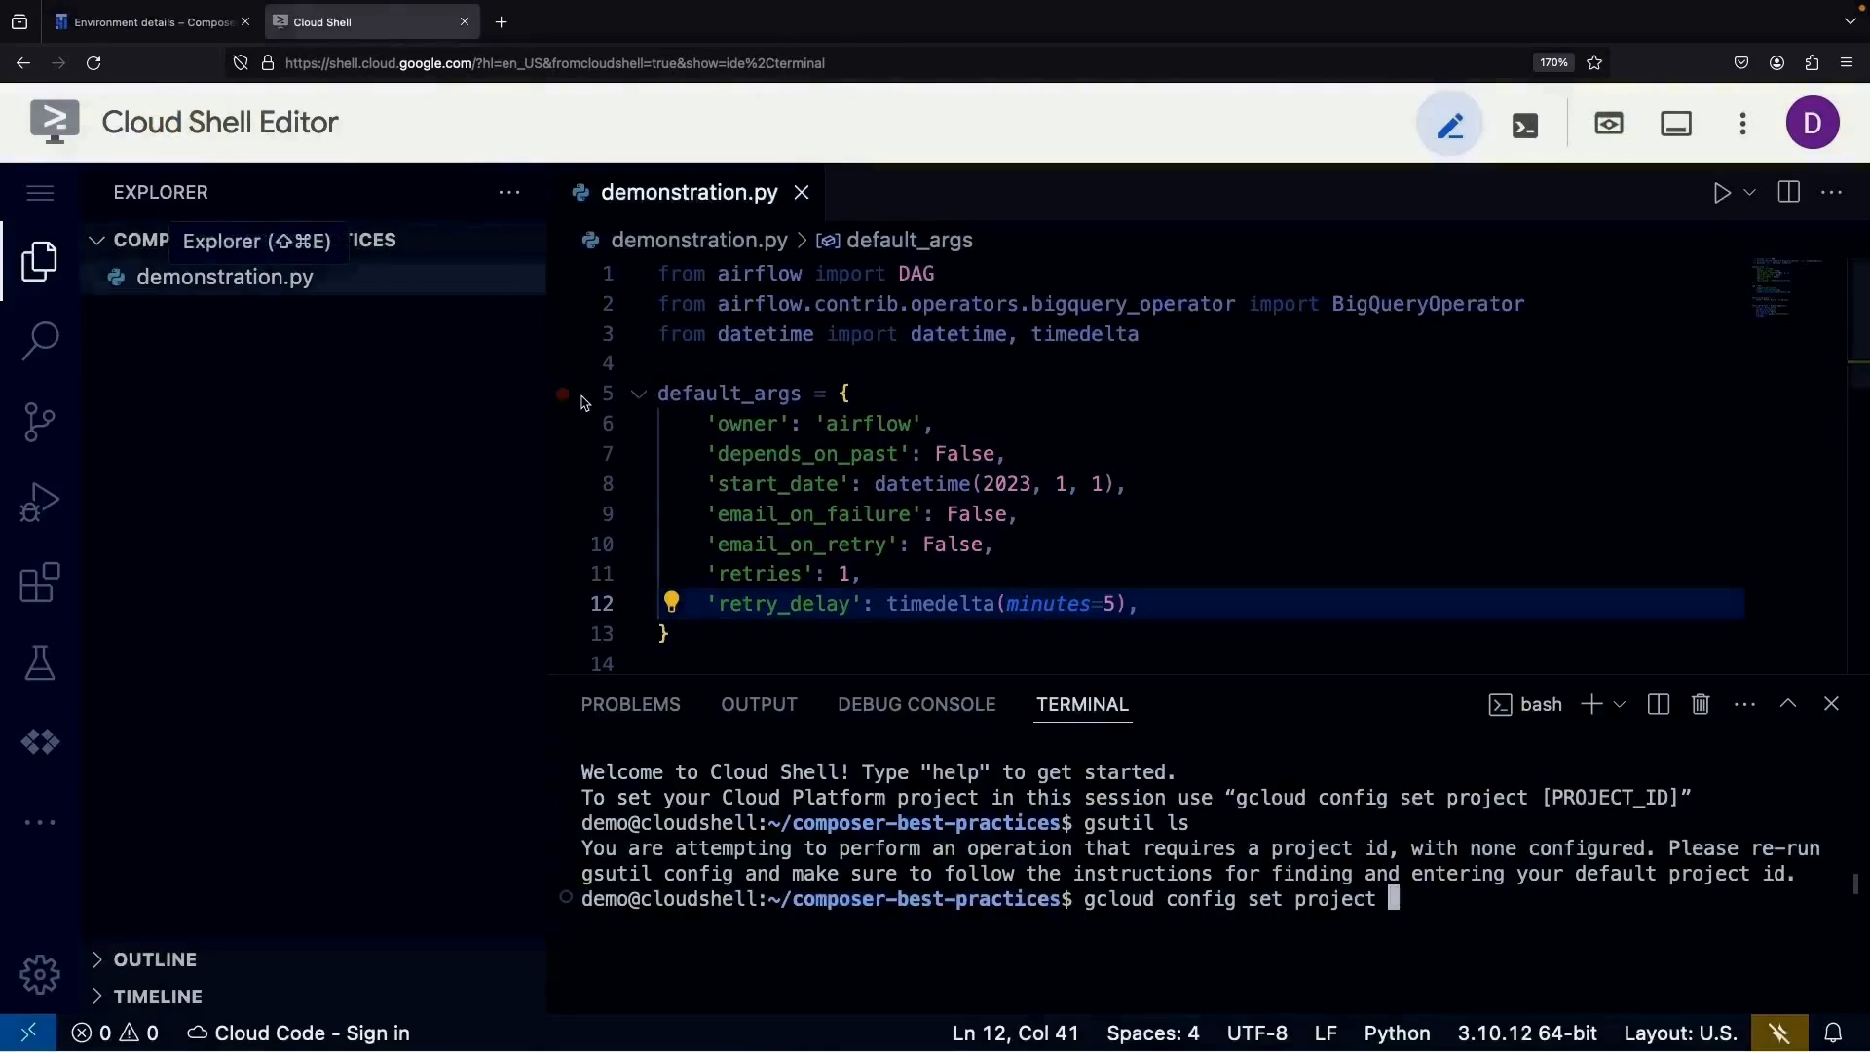
{"action": "type", "text": "-composer-intro"}
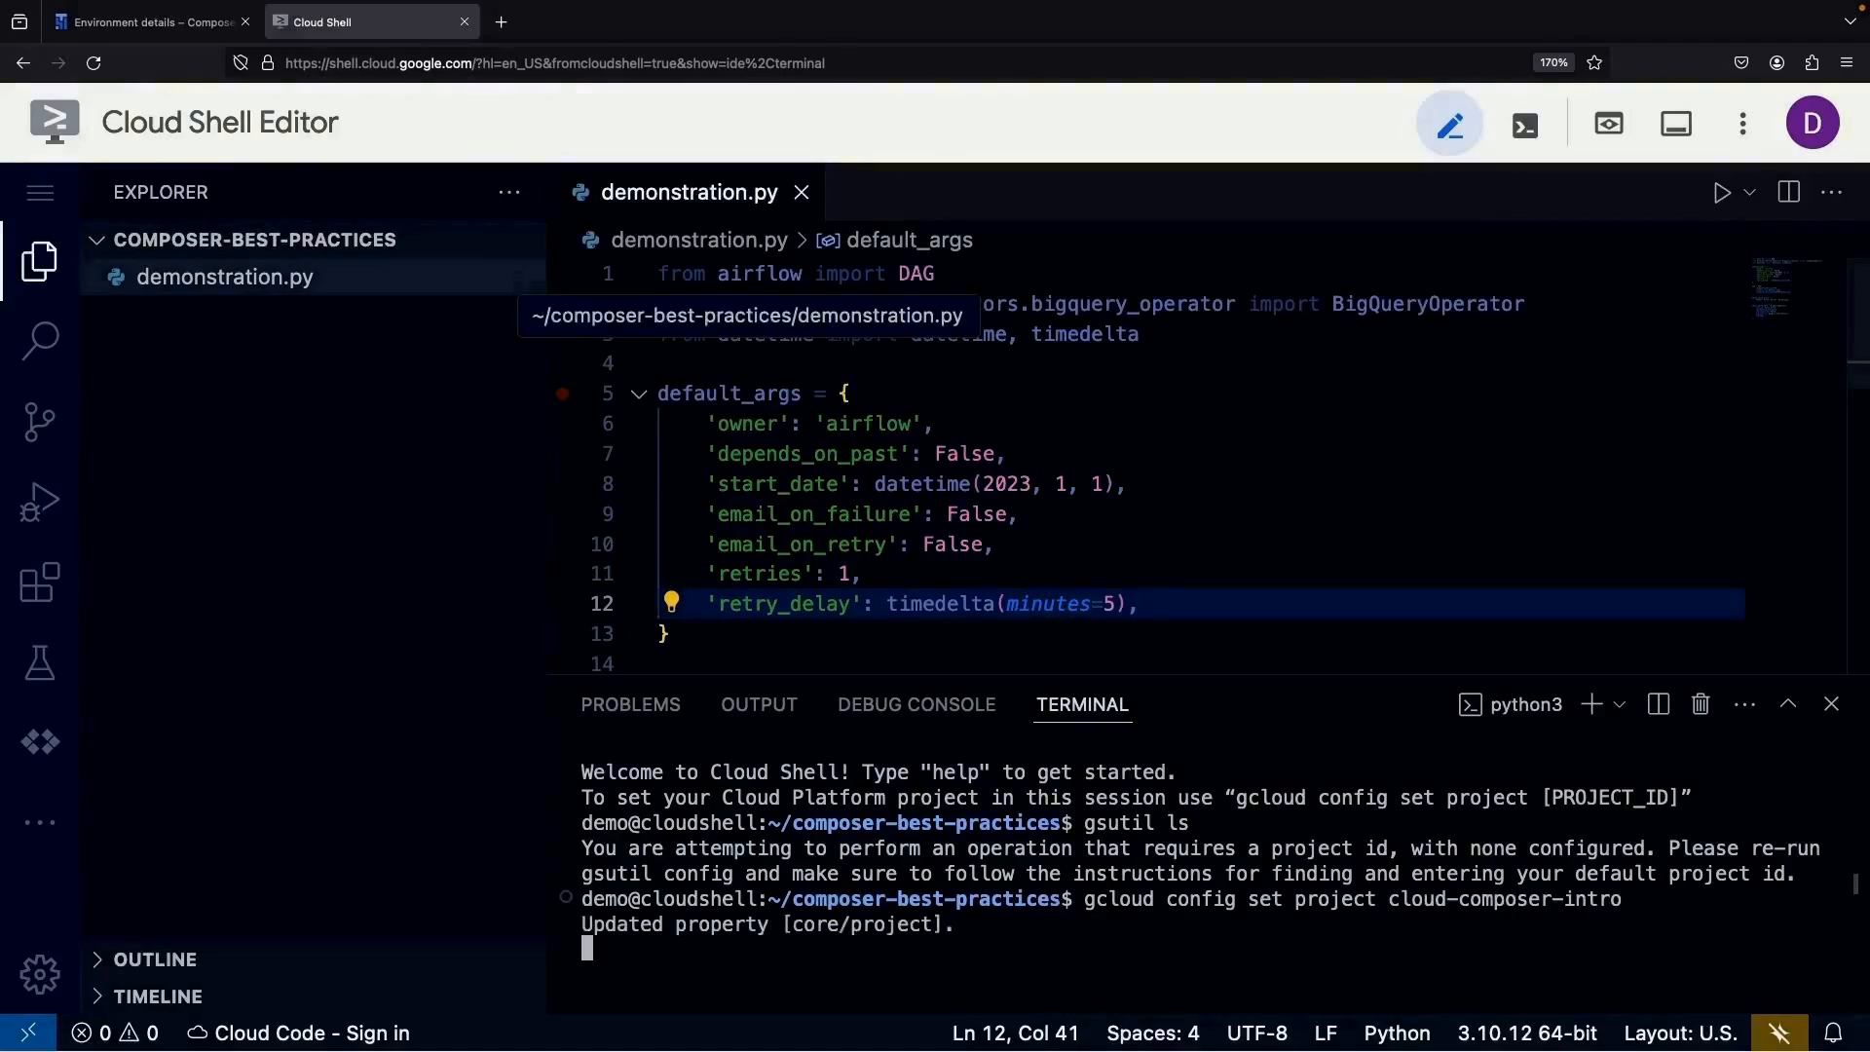
- Rerun gsutil ls to list the project's buckets and enlarge the editor's terminal
{"action": "key", "text": "Up"}
{"action": "key", "text": "Up"}
{"action": "key", "text": "Return"}
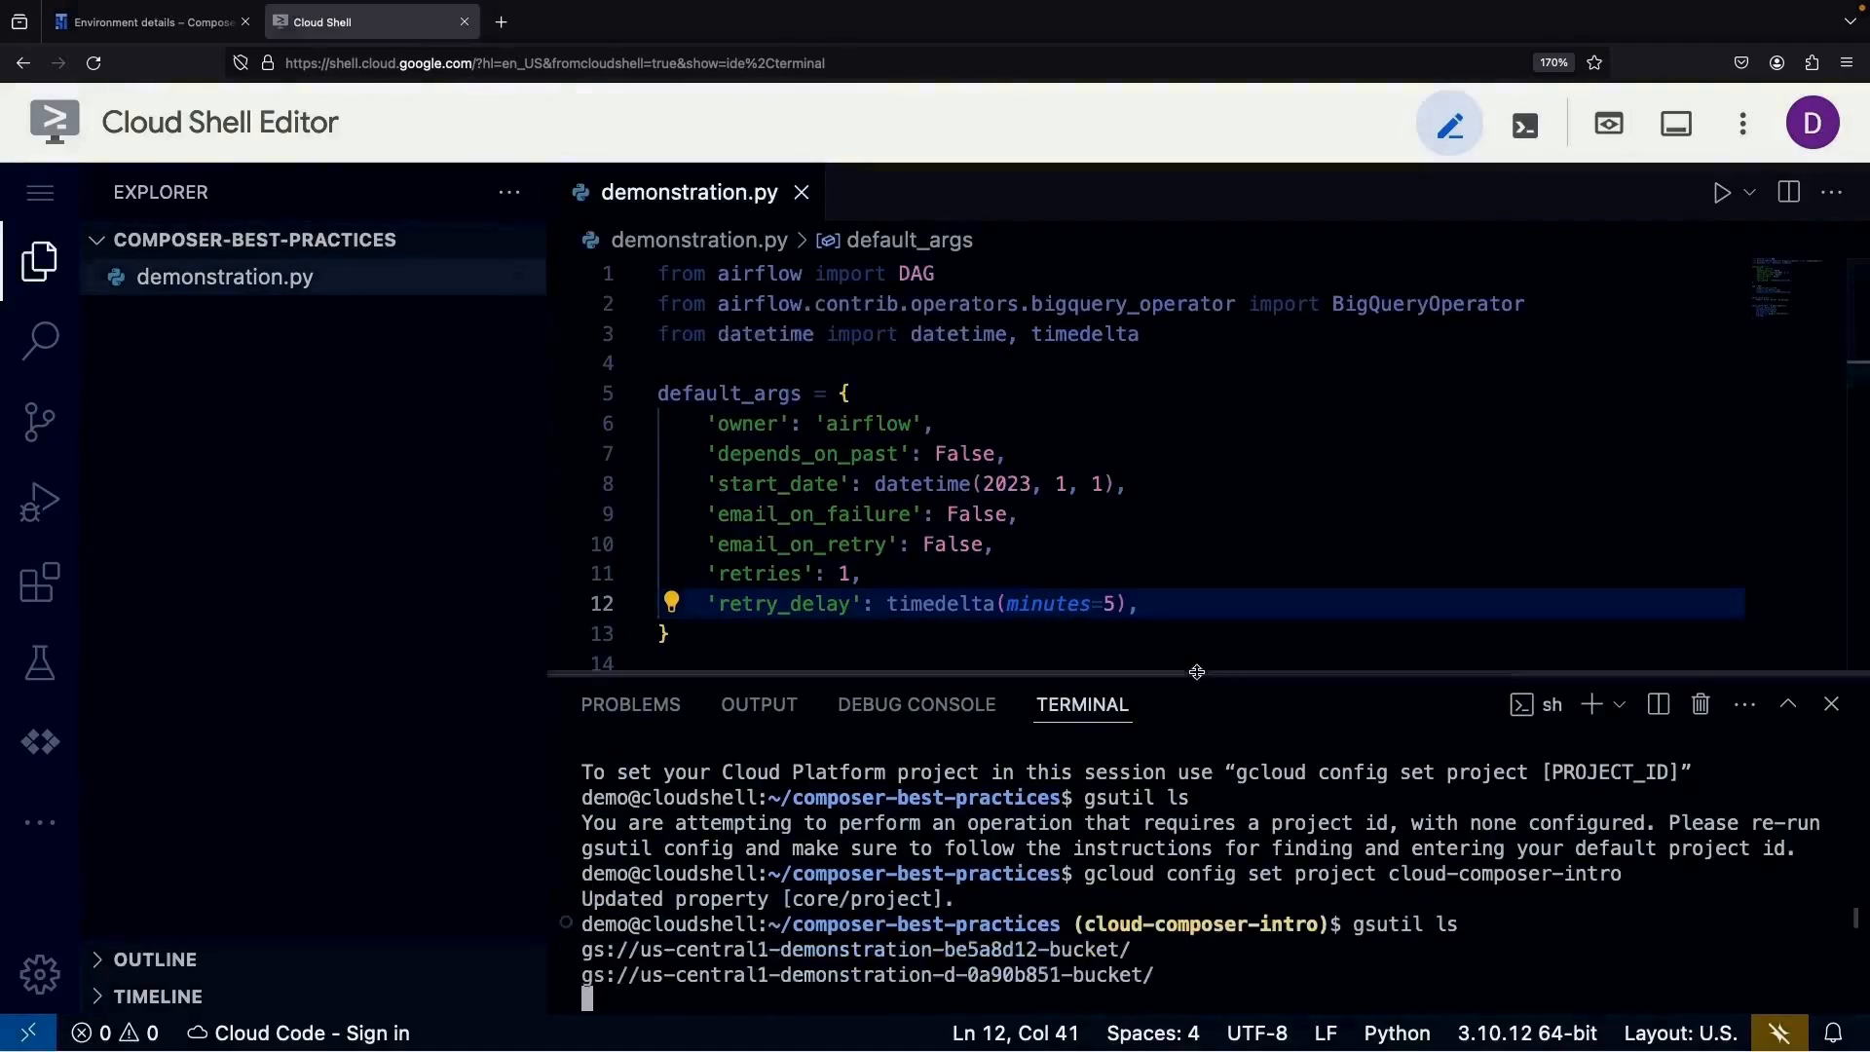
{"action": "left_click_drag", "start_coordinate": [1197, 674], "coordinate": [1191, 557]}
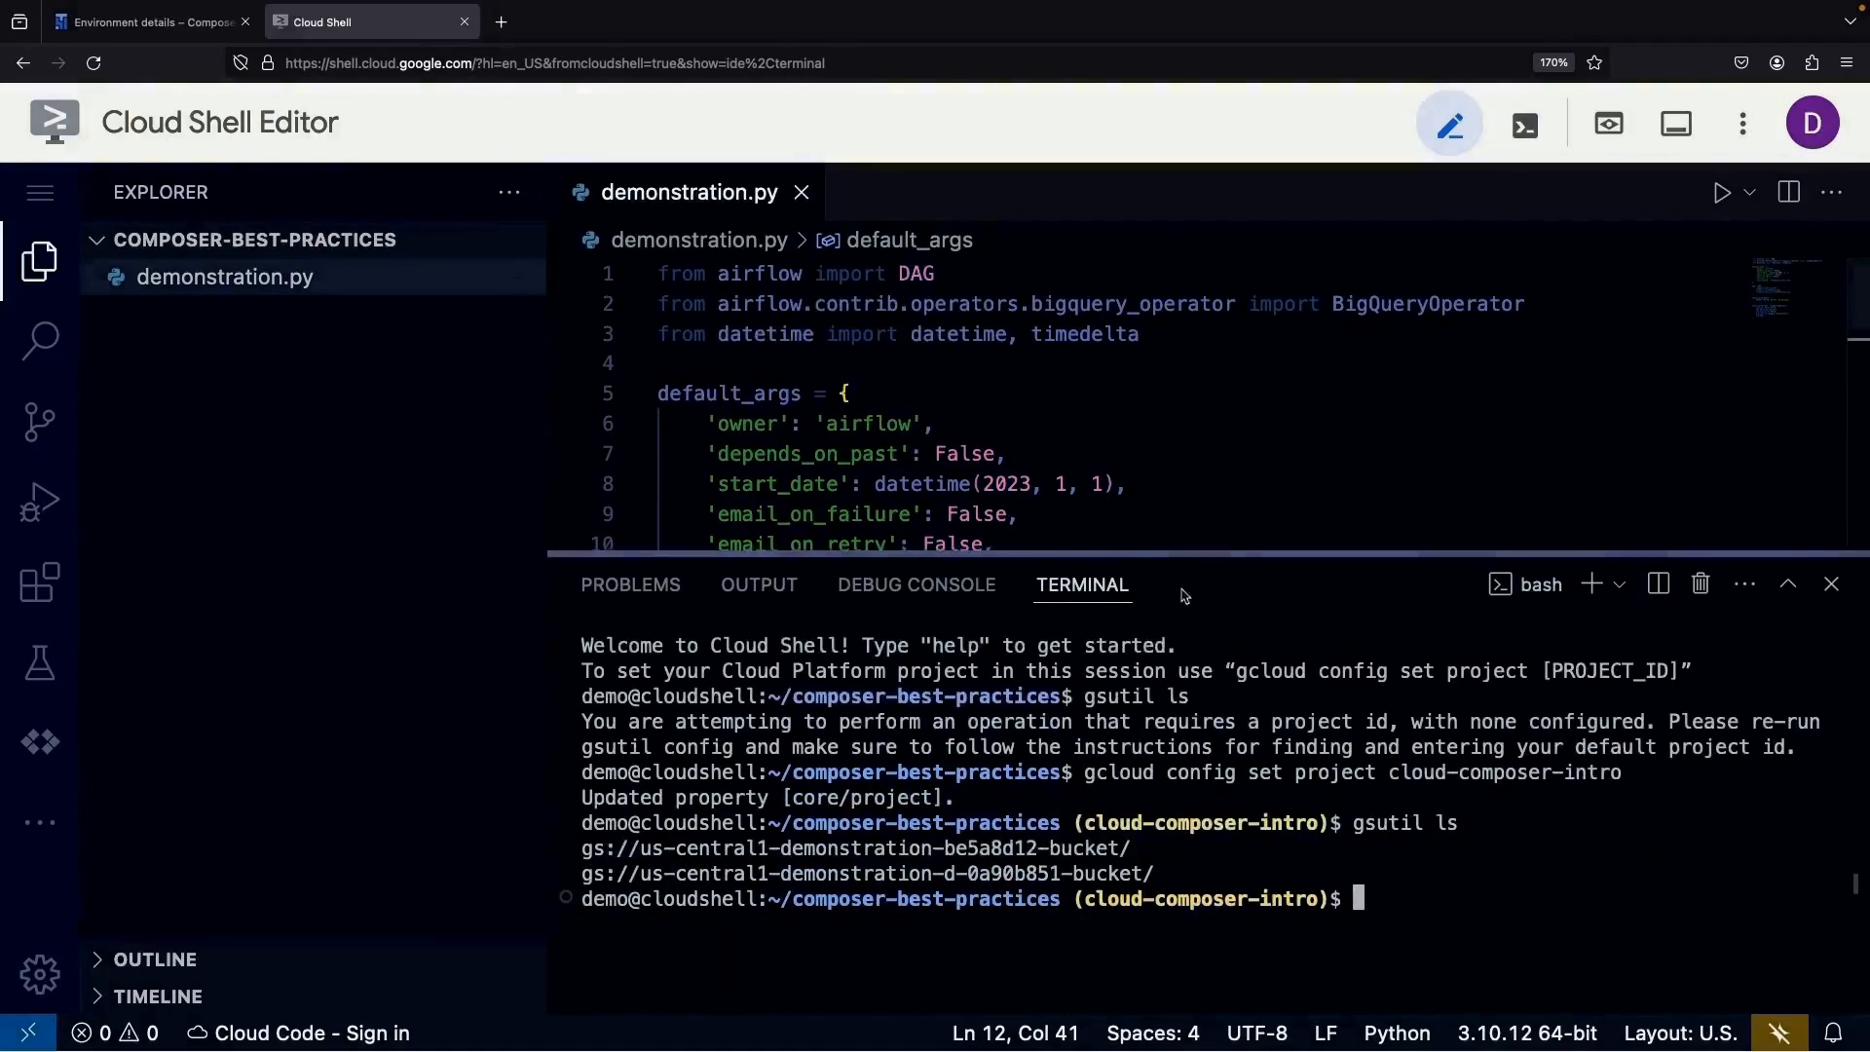
- Copy the demonstration-dev bucket's path from the terminal output and list its contents with gsutil ls gs://us-central1-demonstration-d-0a90b851-bucket/
{"action": "double_click", "coordinate": [881, 876]}
{"action": "key", "text": "super+c"}
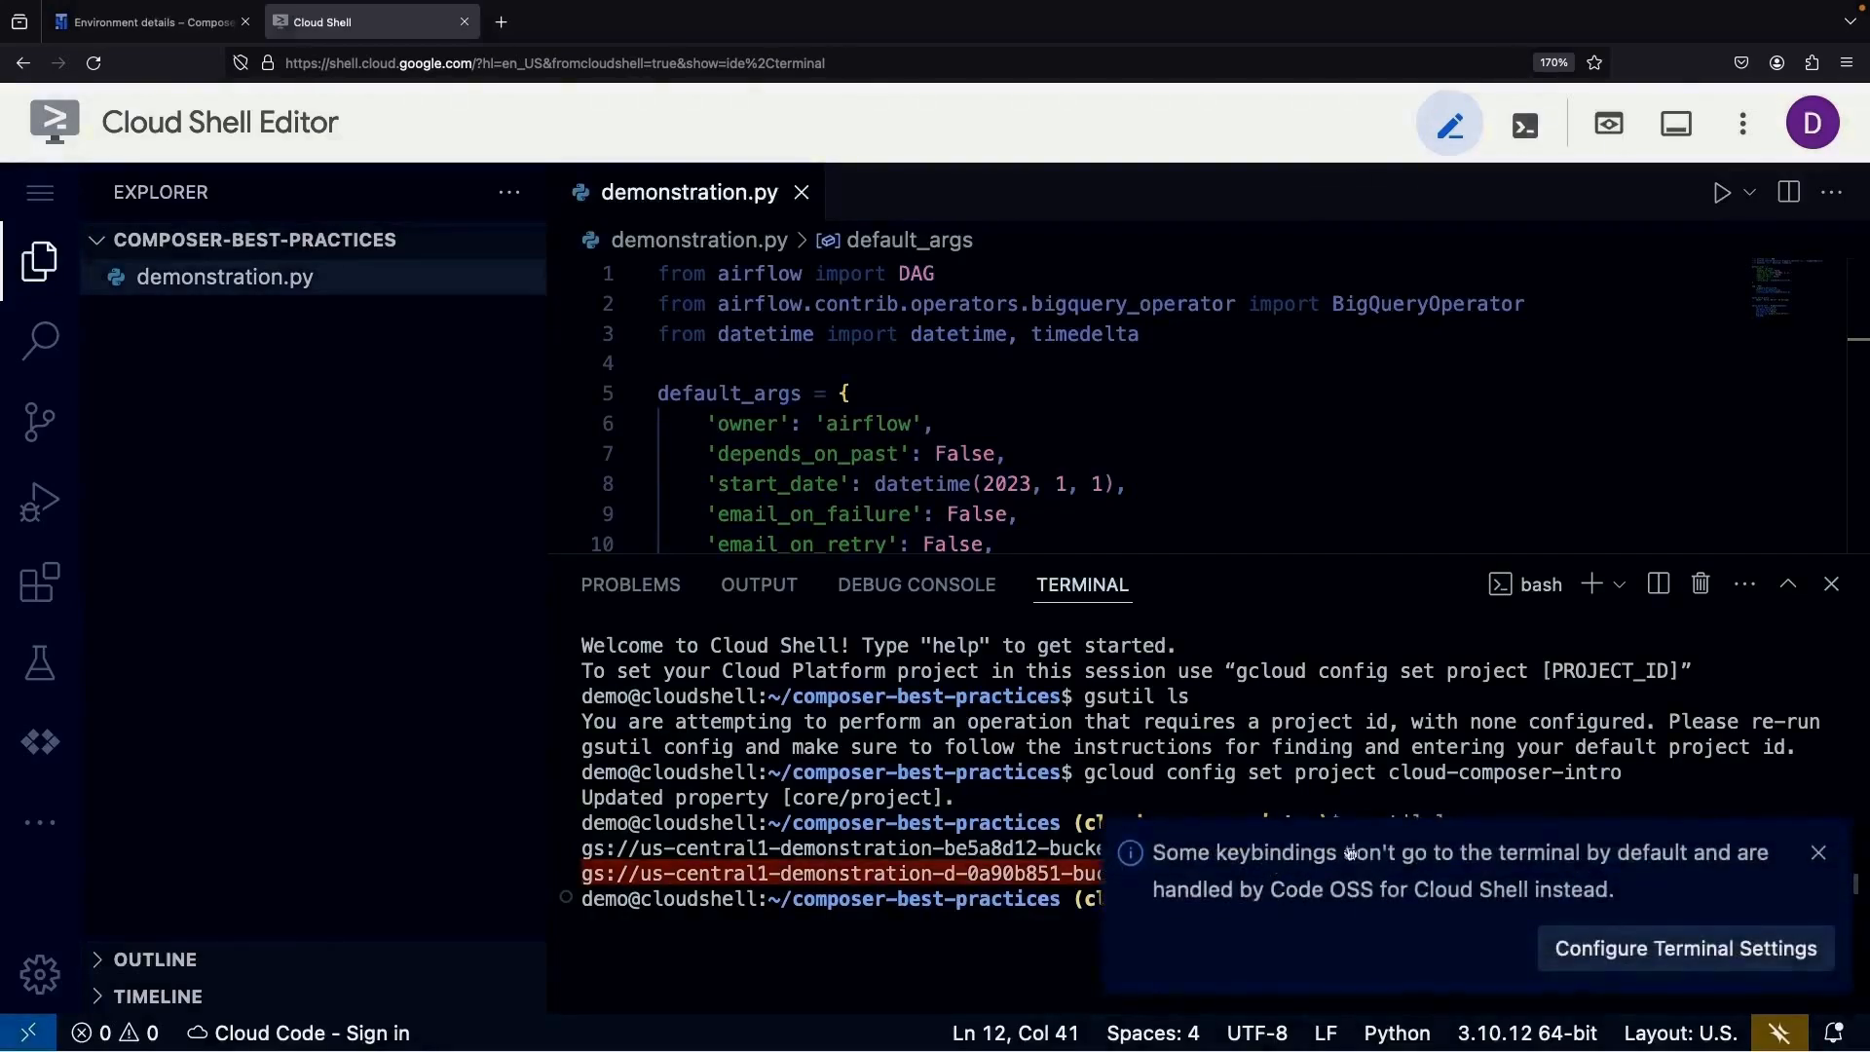
{"action": "left_click", "coordinate": [1817, 850]}
{"action": "key", "text": "super+v"}
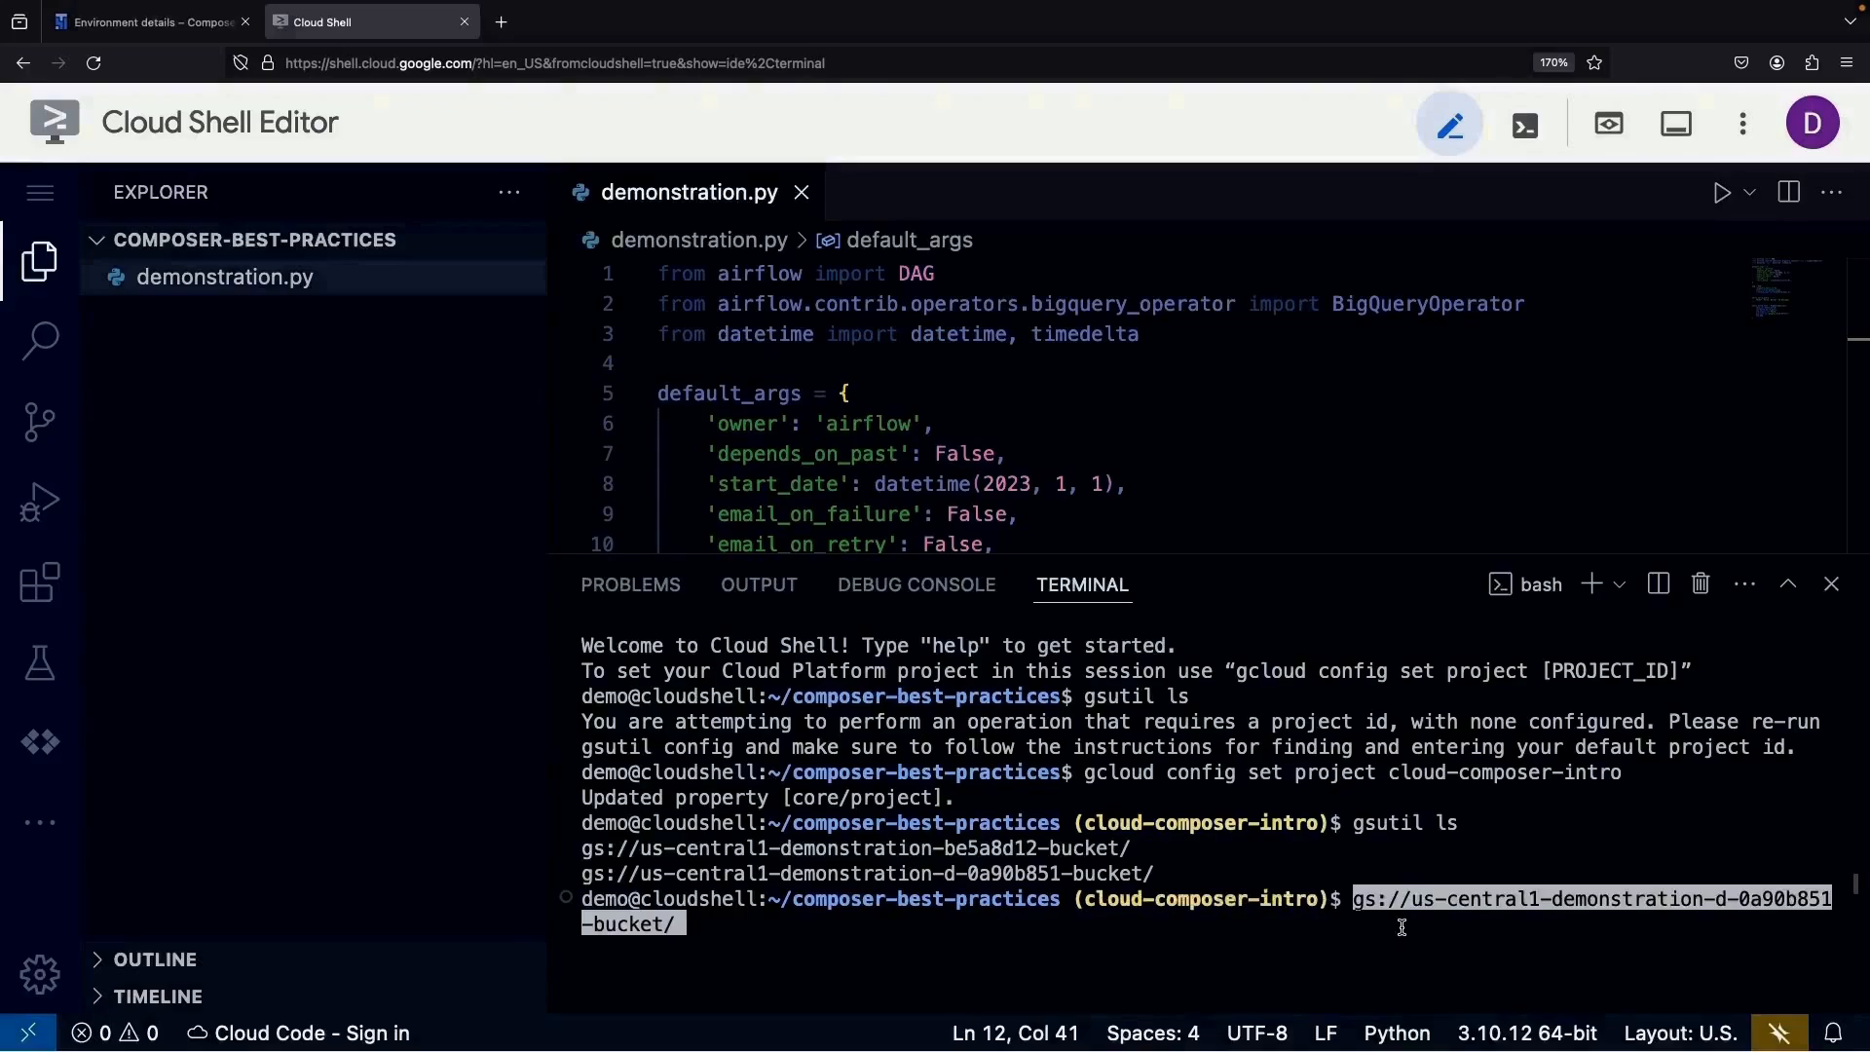
{"action": "key", "text": "alt+Left"}
{"action": "key", "text": "alt+Left"}
{"action": "key", "text": "alt+Left"}
{"action": "key", "text": "alt+Left"}
{"action": "type", "text": "gsutil ls"}
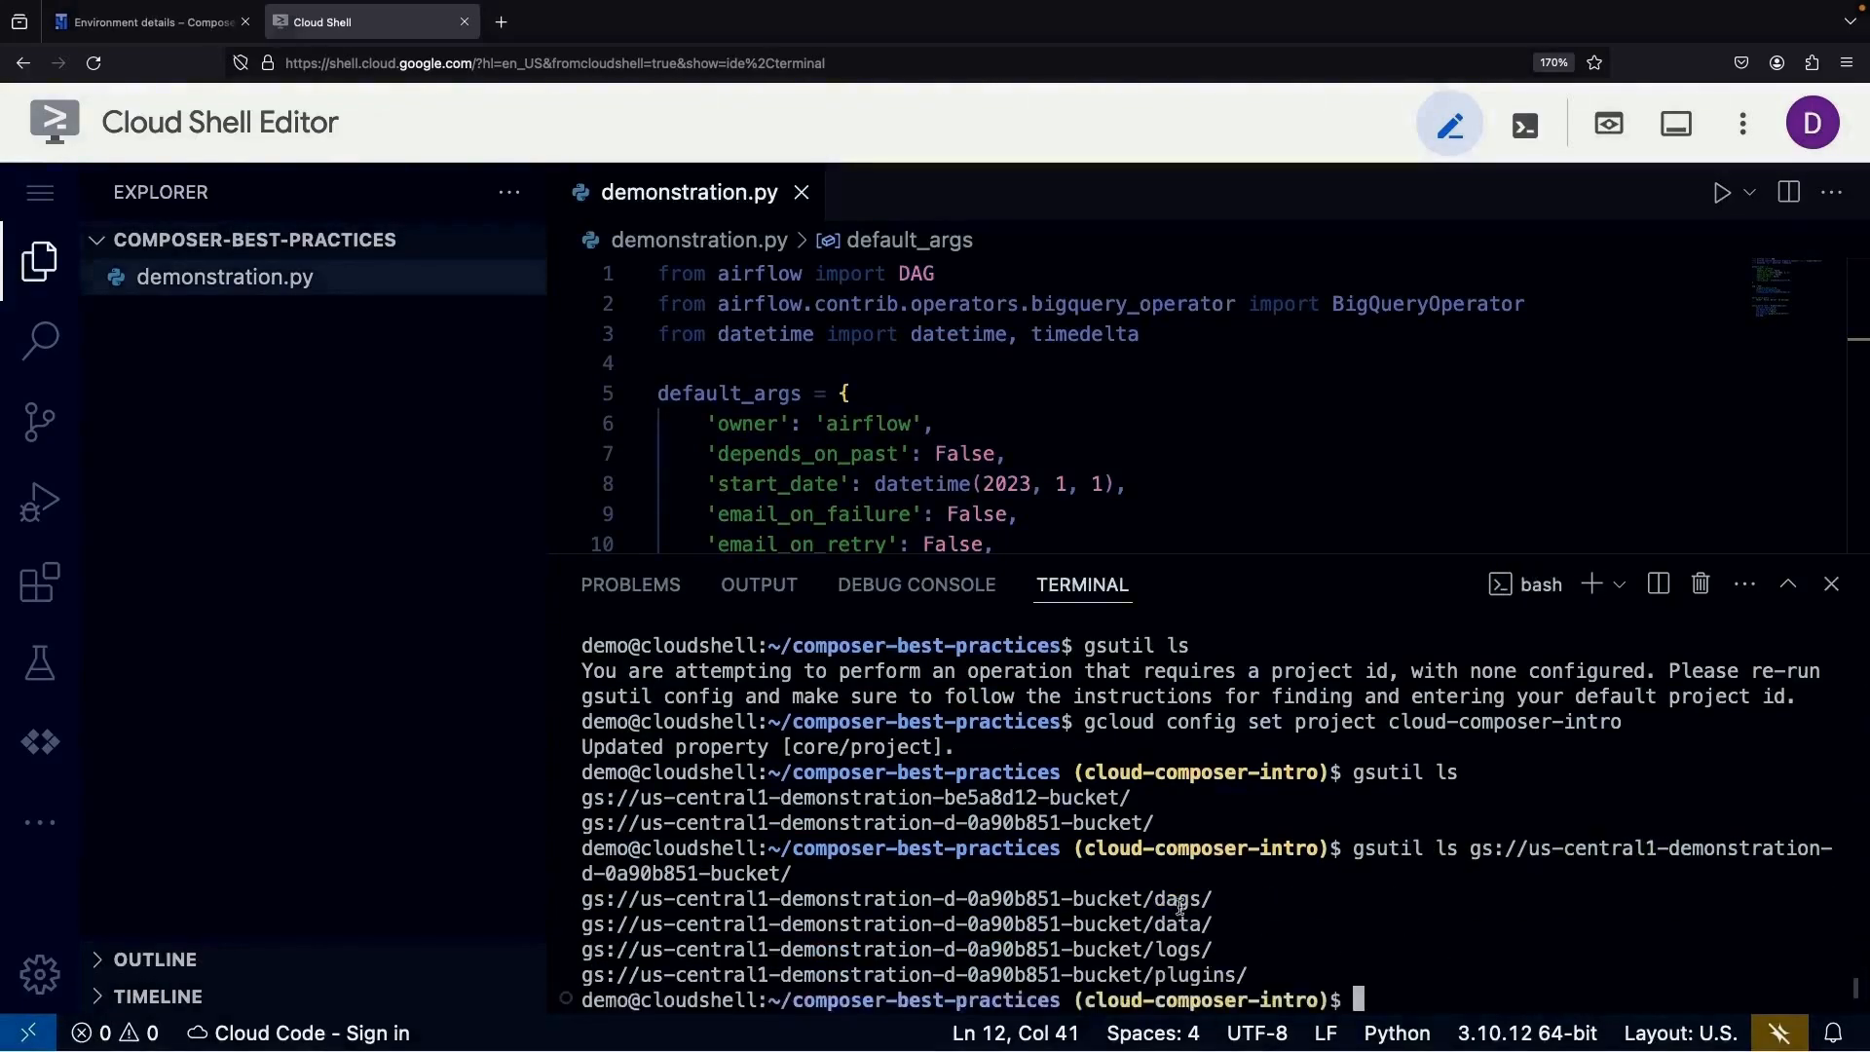
- Upload the DAG file with gsutil cp demonstration.py gs://us-central1-demonstration-d-0a90b851-bucket/dags/
{"action": "key", "text": "Up"}
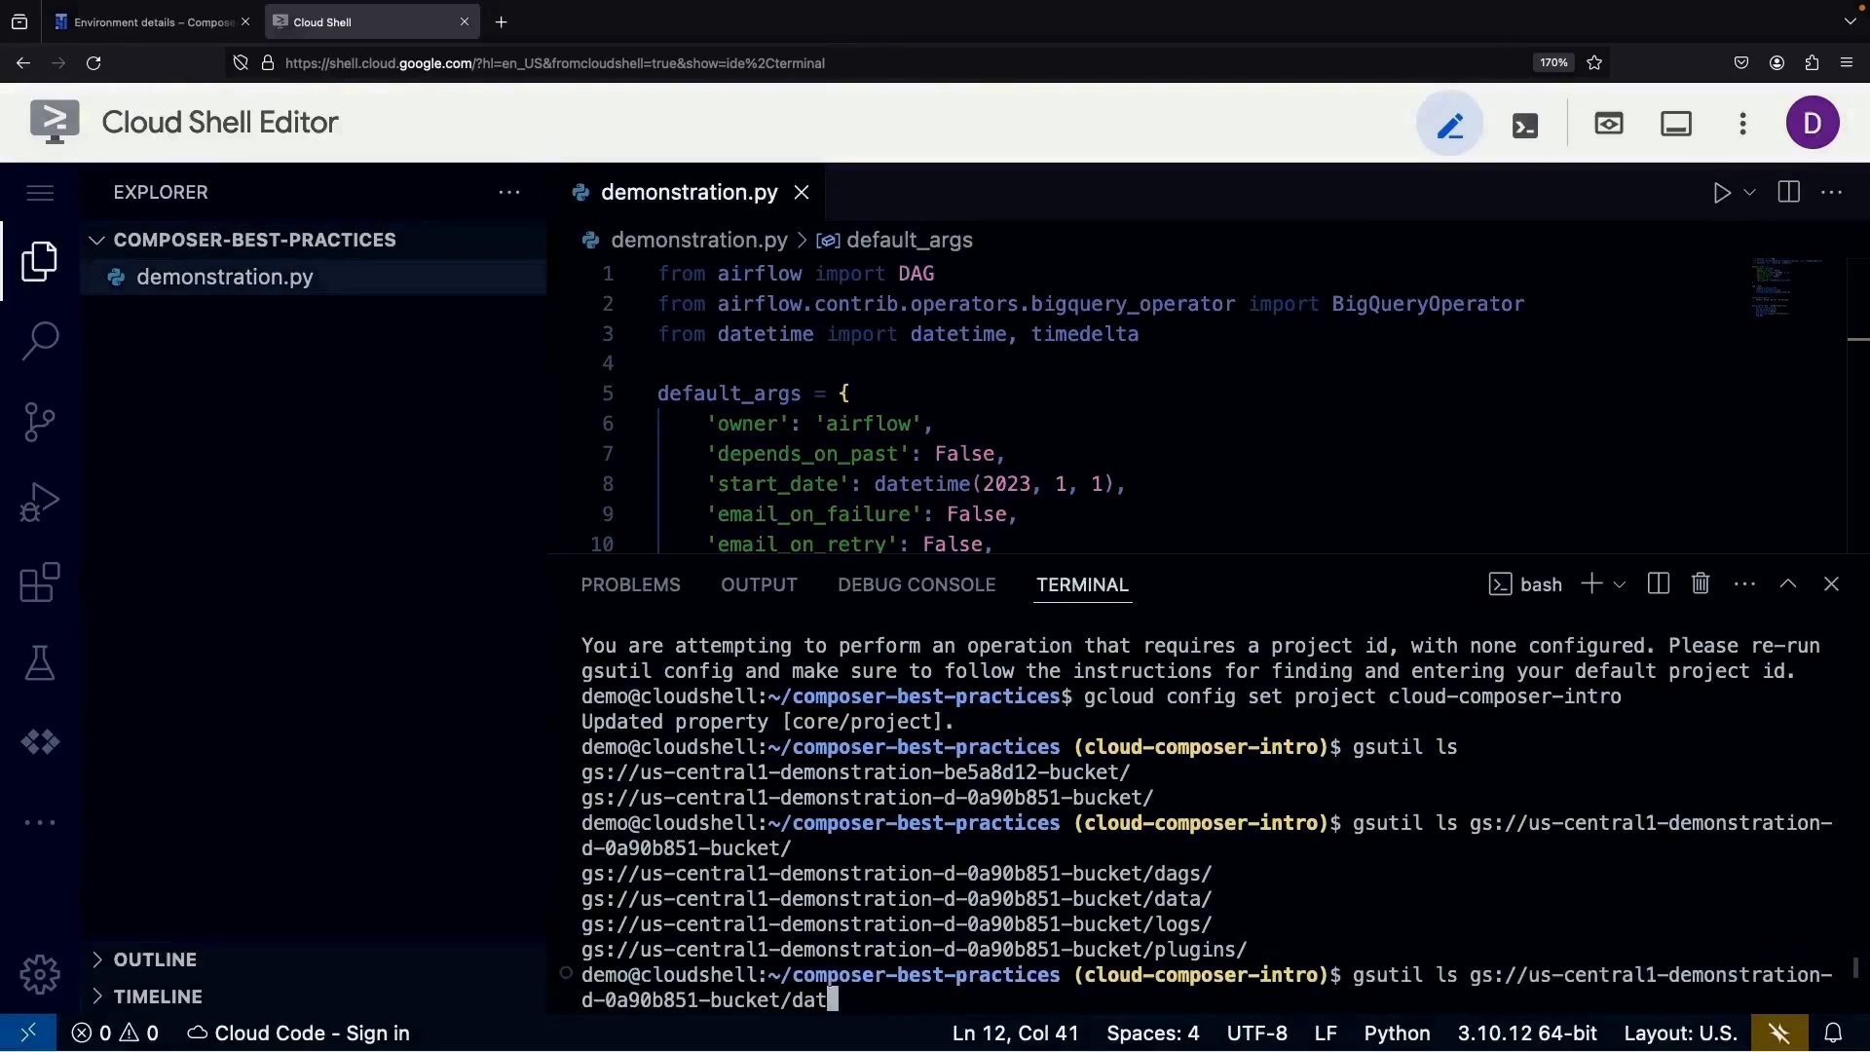
{"action": "key", "text": "Delete"}
{"action": "key", "text": "Delete"}
{"action": "key", "text": "Delete"}
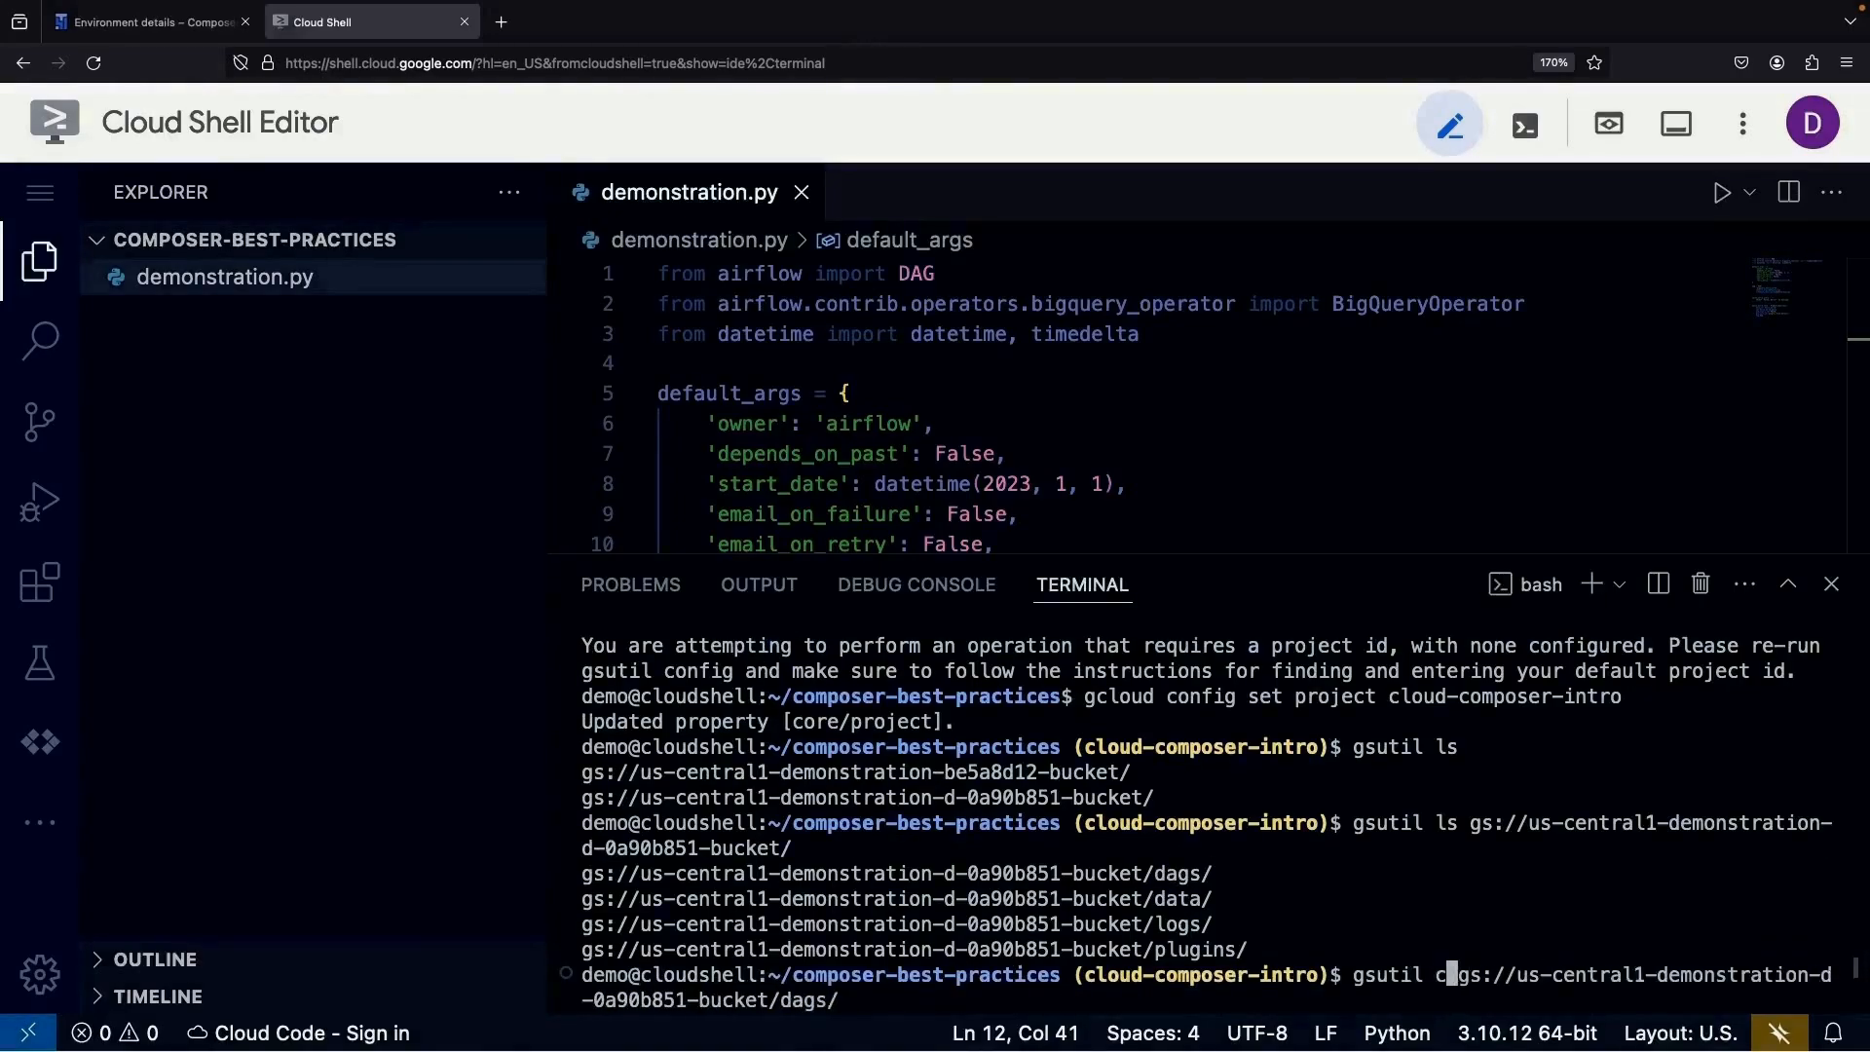
{"action": "type", "text": "cp demonstration.py"}
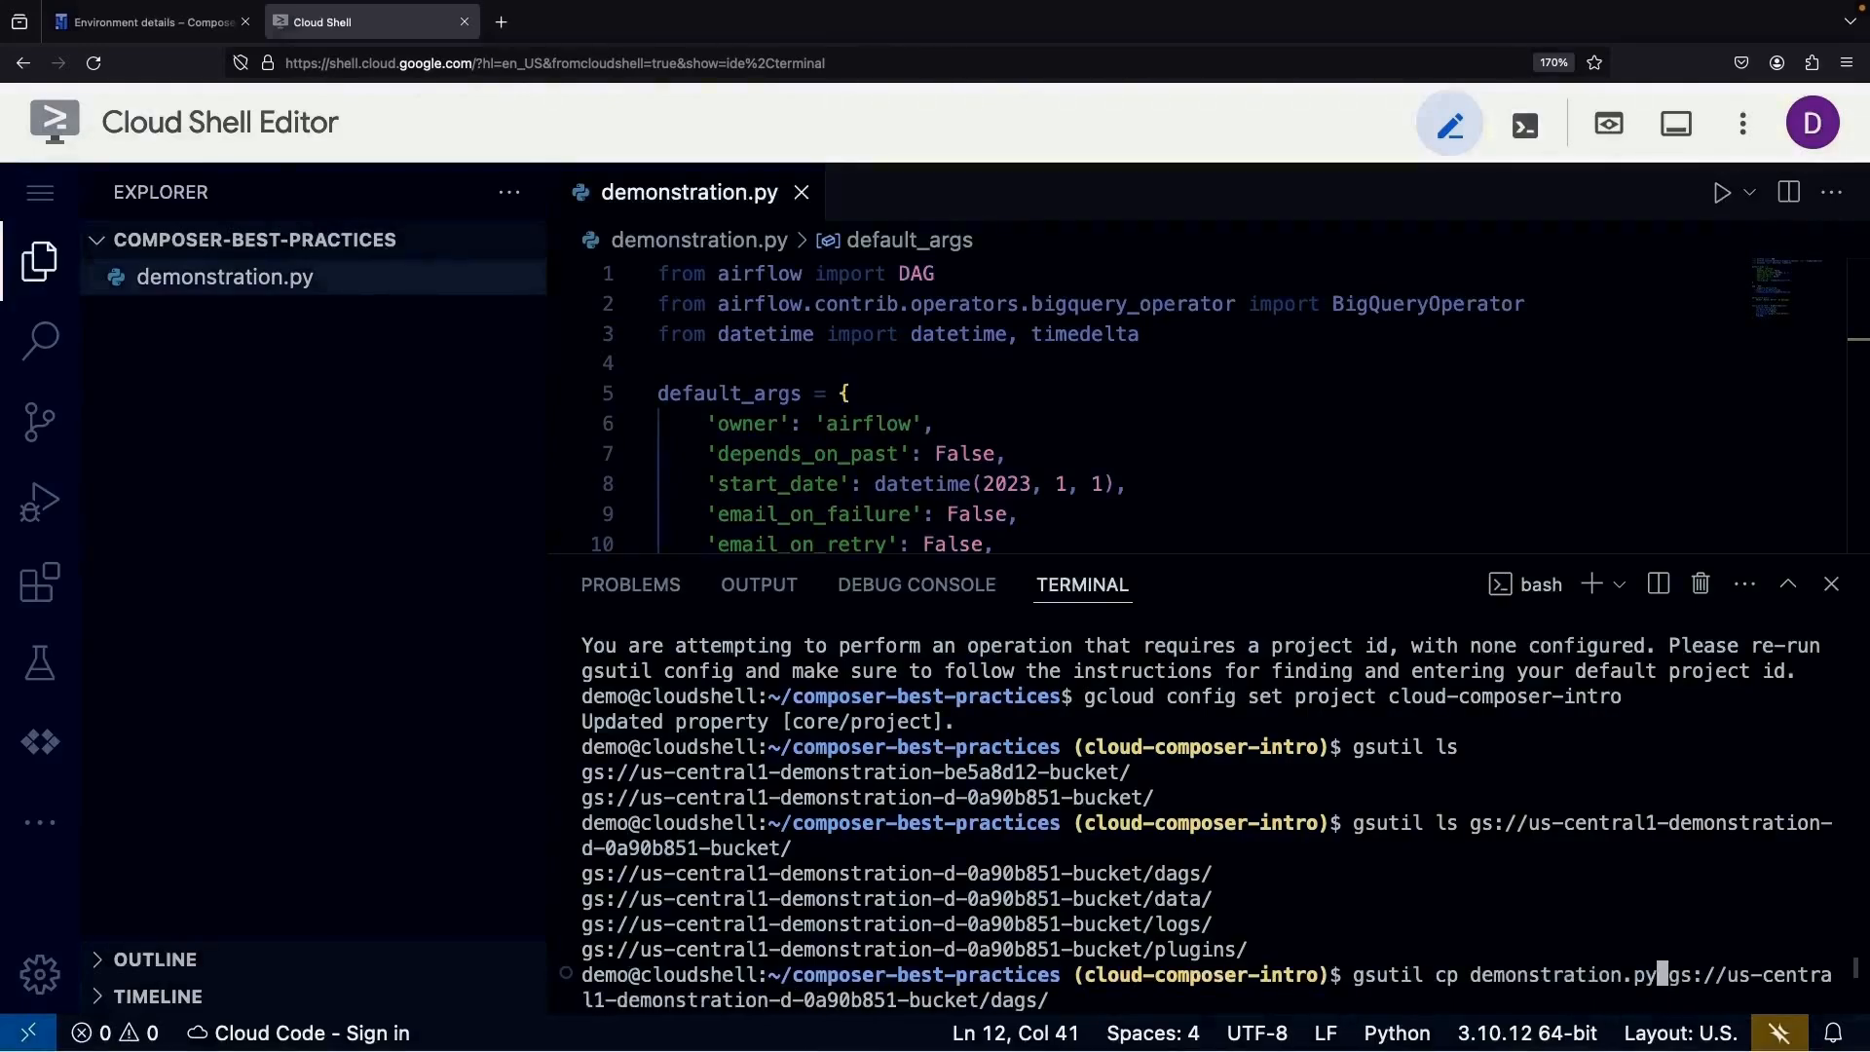
{"action": "key", "text": "Return"}
- List the bucket's dags/ folder with gsutil ls to check the upload
{"action": "key", "text": "Up"}
{"action": "key", "text": "Up"}
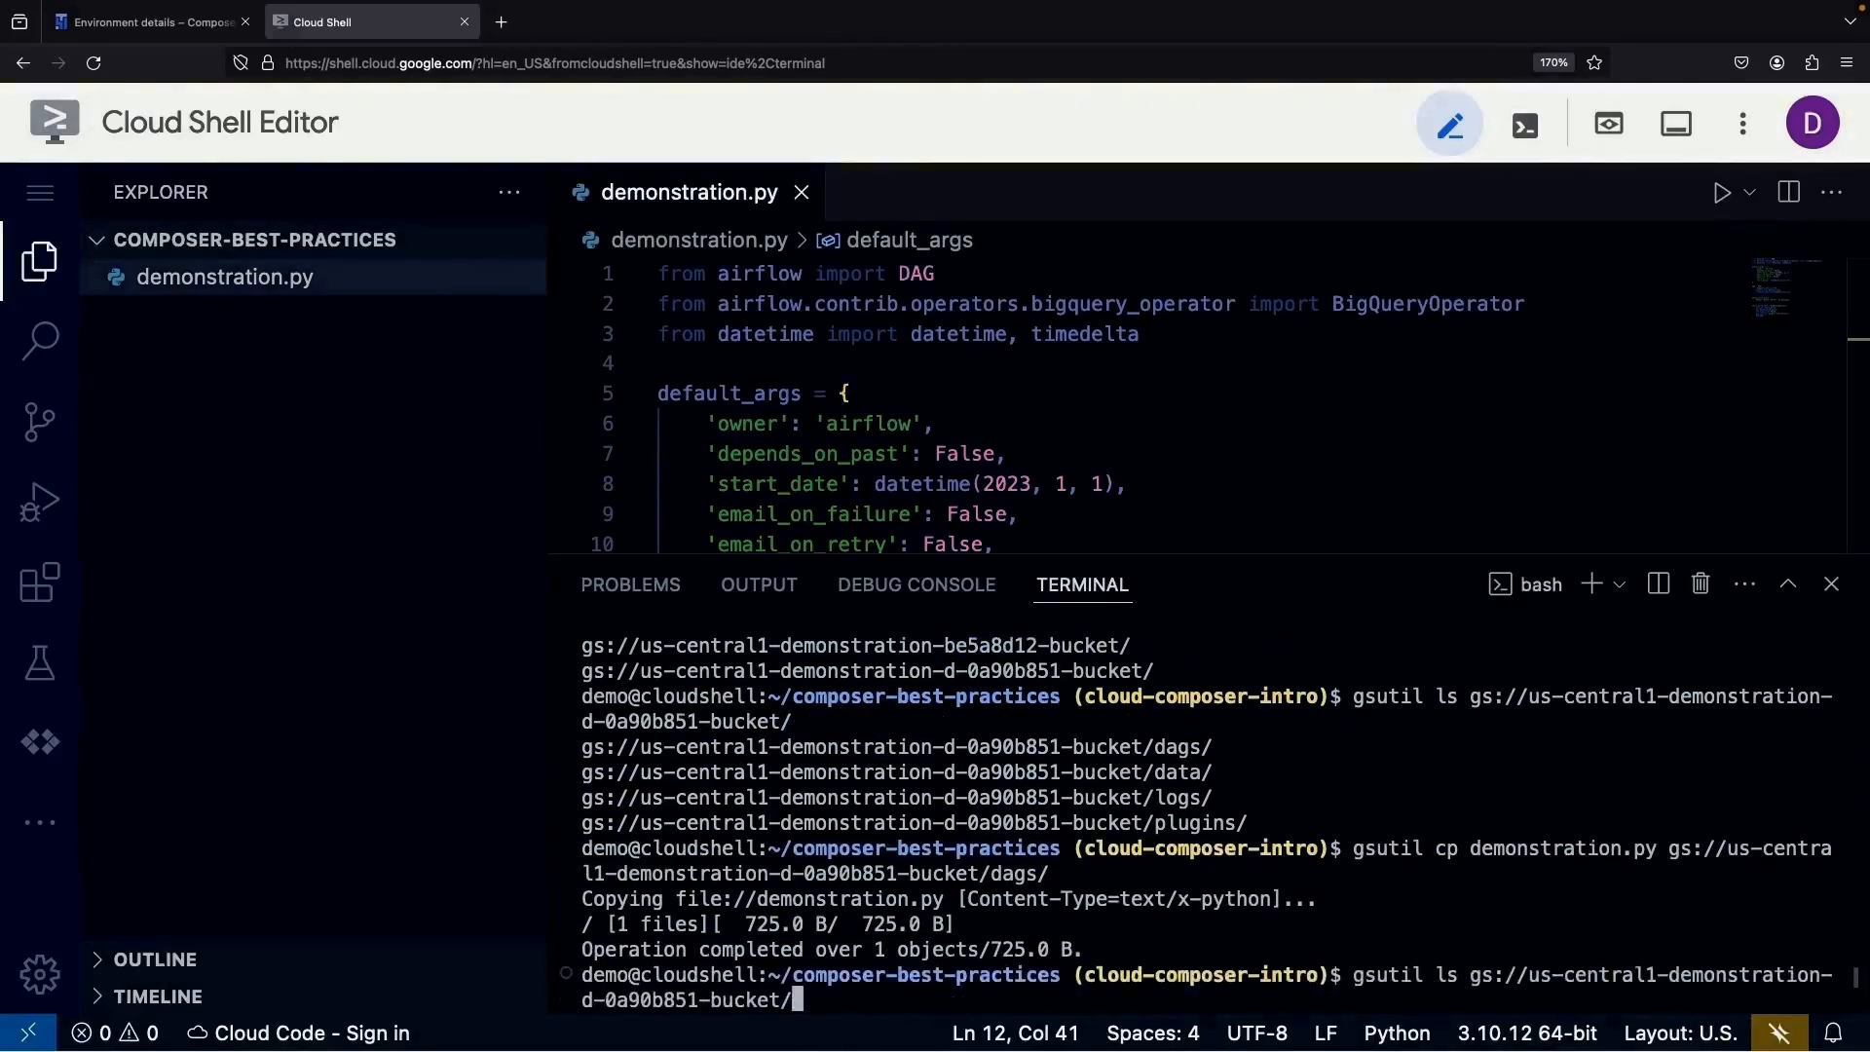
{"action": "type", "text": "dags/"}
{"action": "key", "text": "Return"}
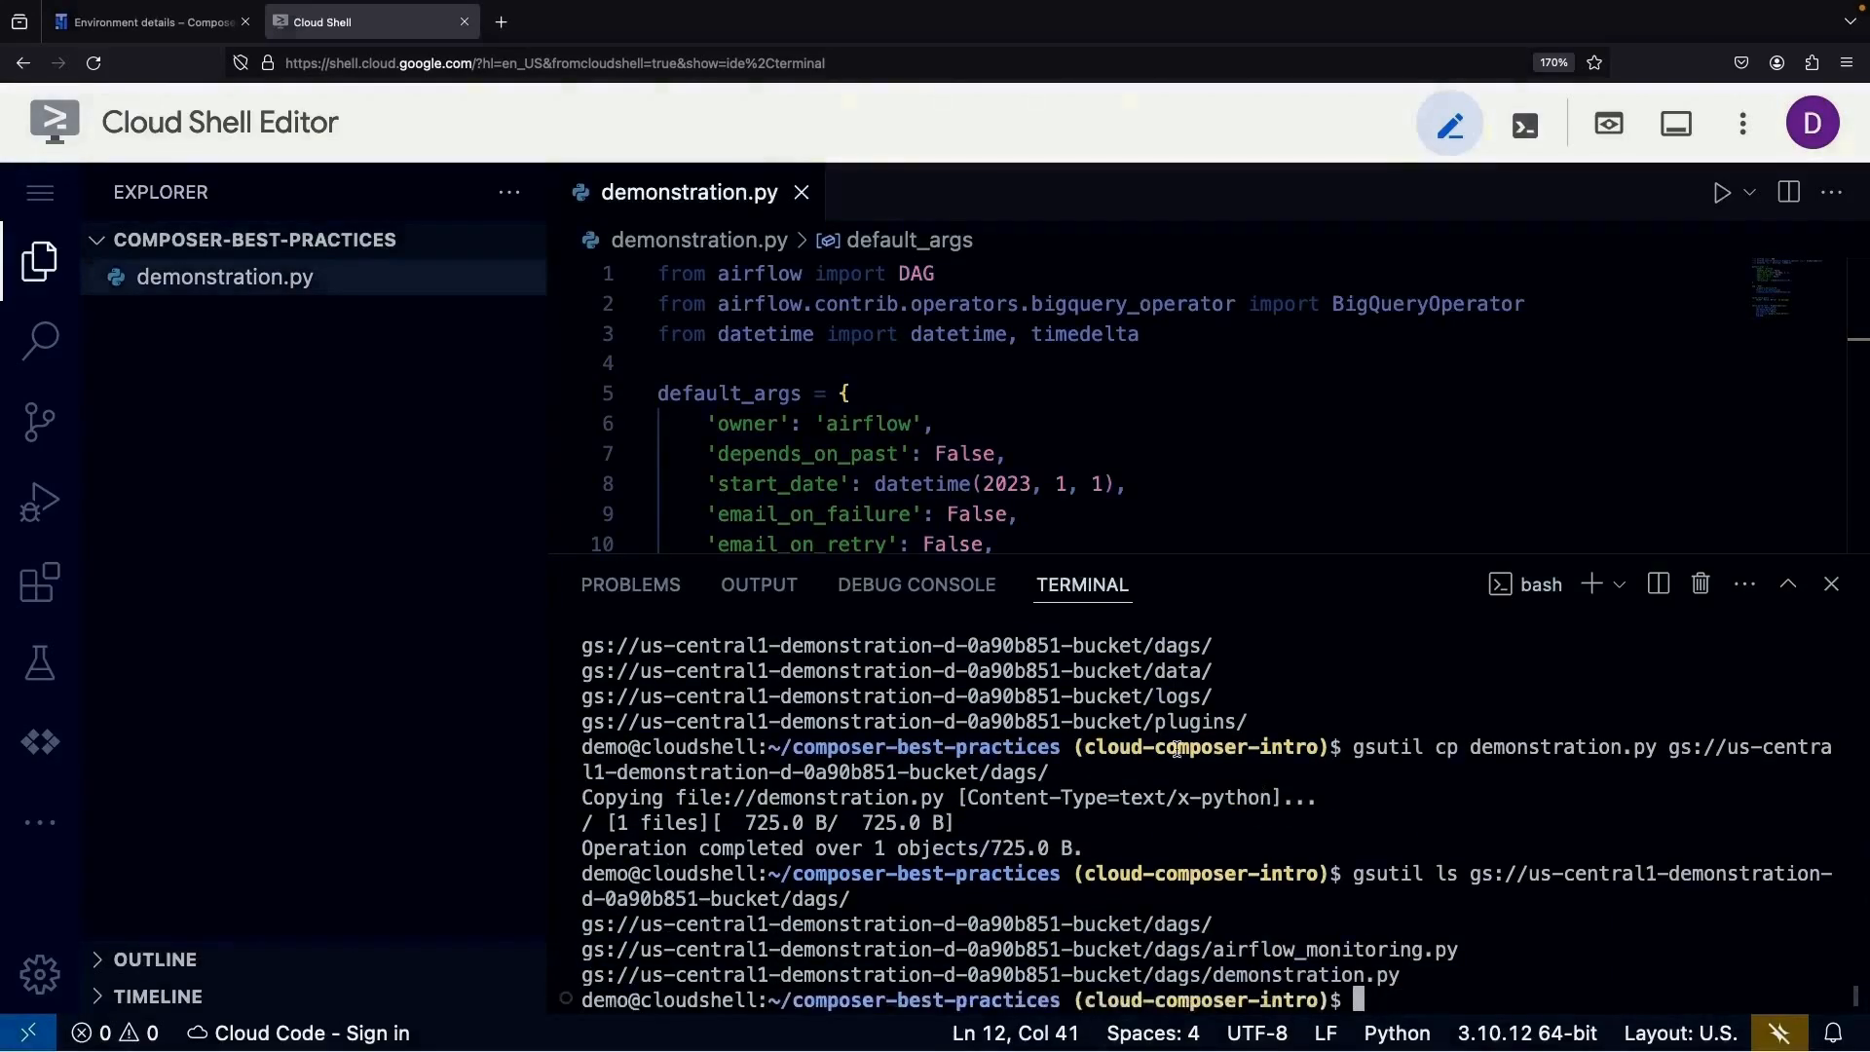
- Back in the Composer console, refresh the demonstration-dev DAG list and open the bigquery_hello_world DAG
{"action": "mouse_move", "coordinate": [131, 8]}
{"action": "left_click", "coordinate": [146, 58]}
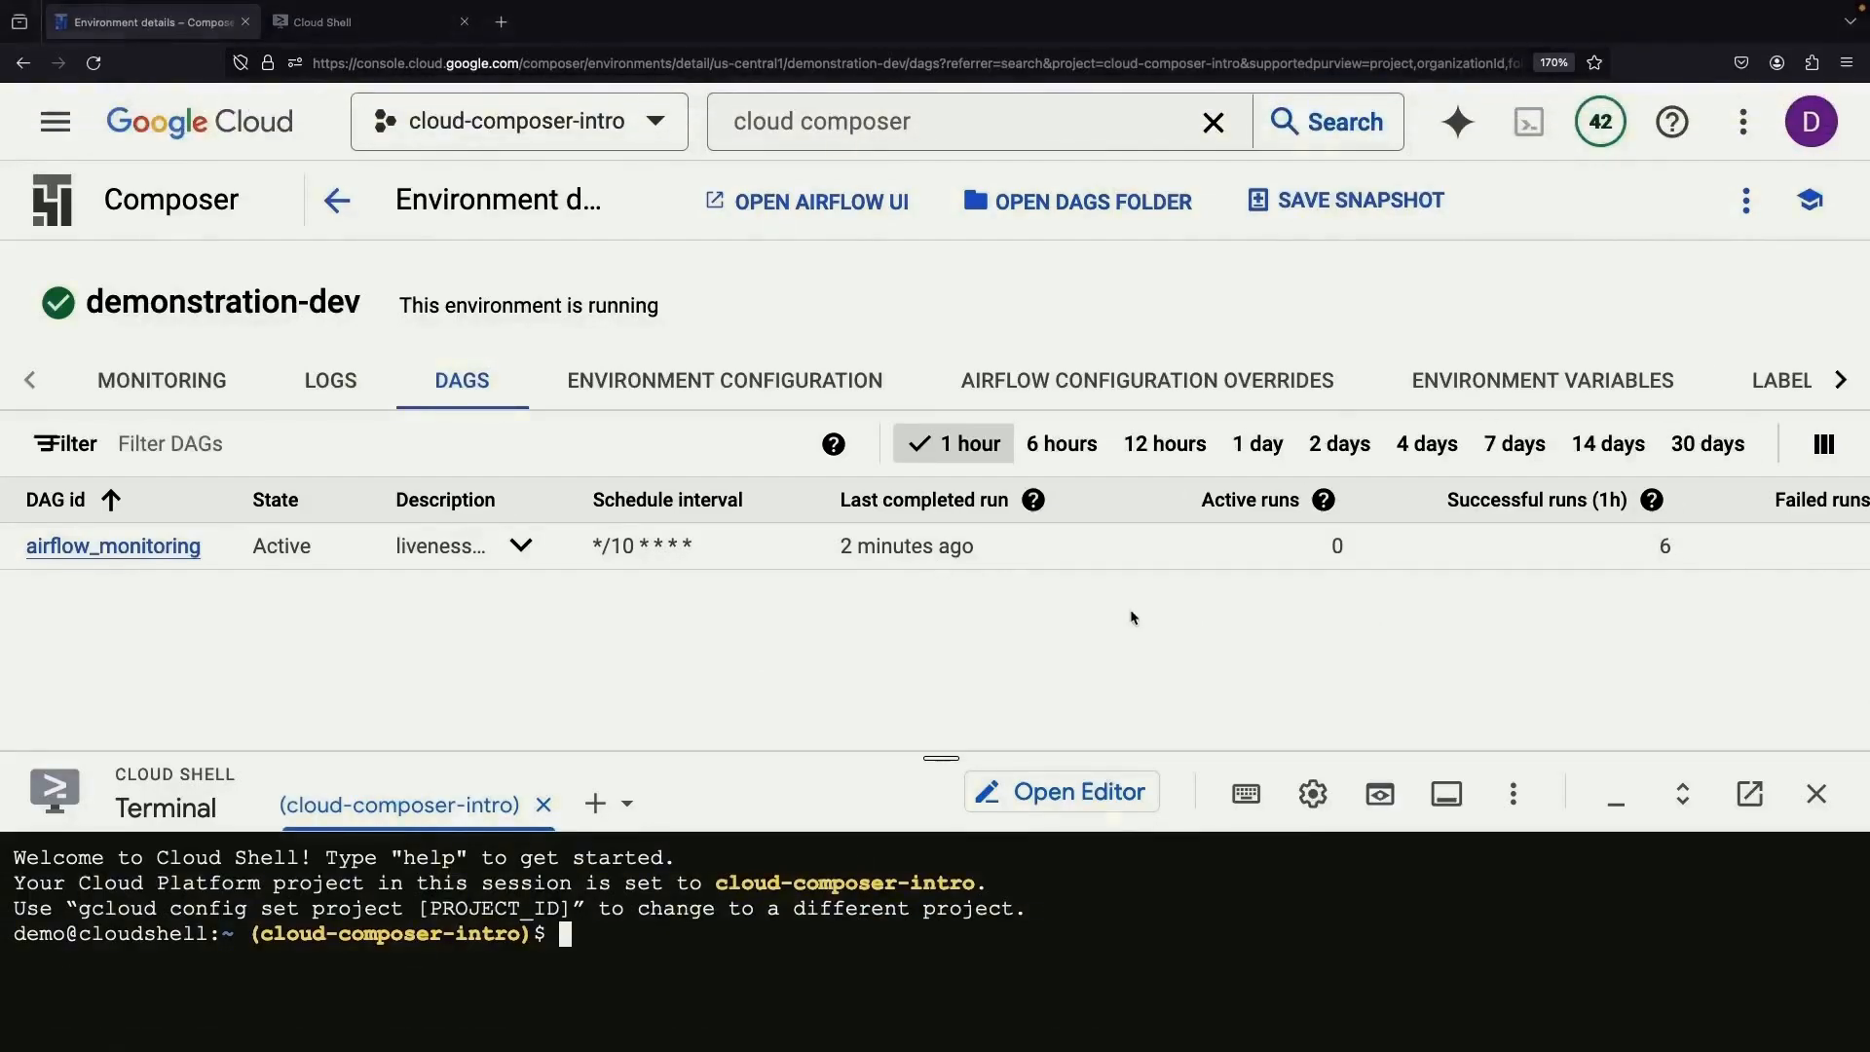
{"action": "left_click", "coordinate": [1746, 200]}
{"action": "left_click", "coordinate": [1695, 351]}
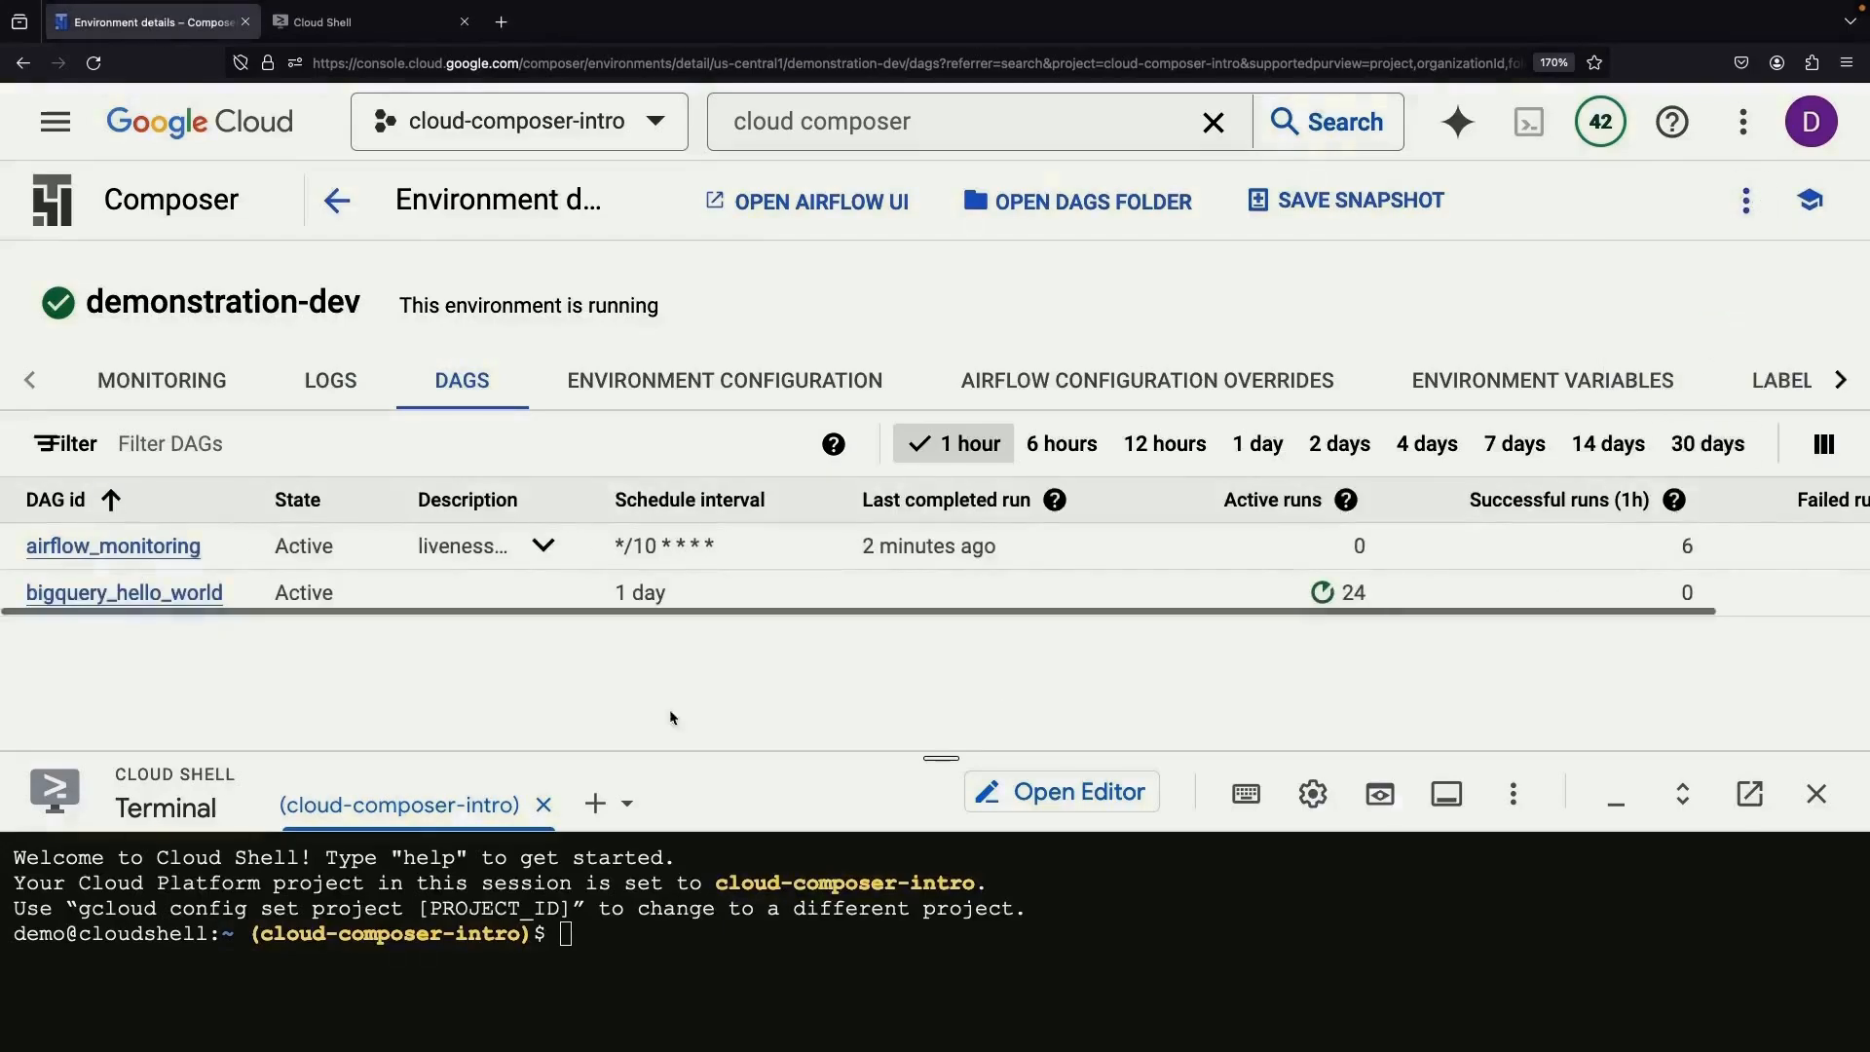
{"action": "left_click", "coordinate": [149, 596]}
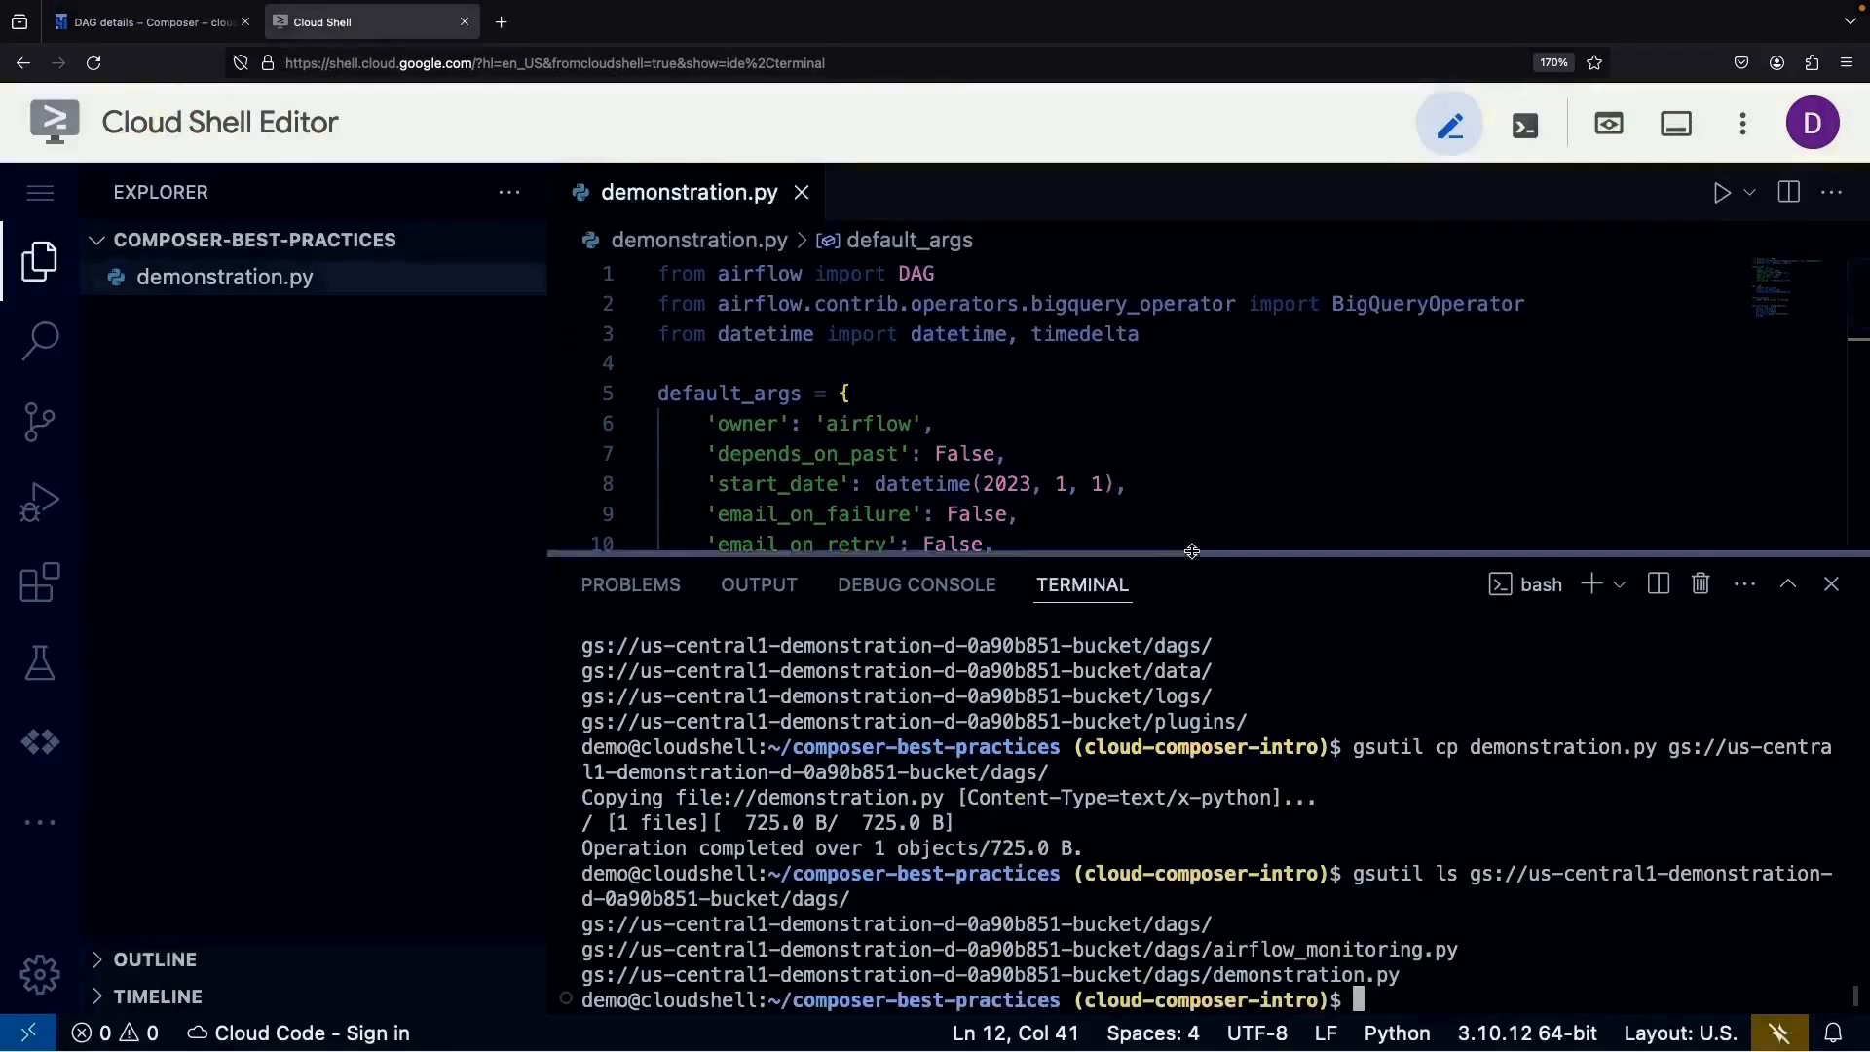
- Shrink the Cloud Shell Editor's terminal, and in the Composer console trigger a manual run of bigquery_hello_world and shrink the console's terminal
{"action": "left_click_drag", "start_coordinate": [1192, 552], "coordinate": [1192, 731]}
{"action": "left_click", "coordinate": [1045, 636]}
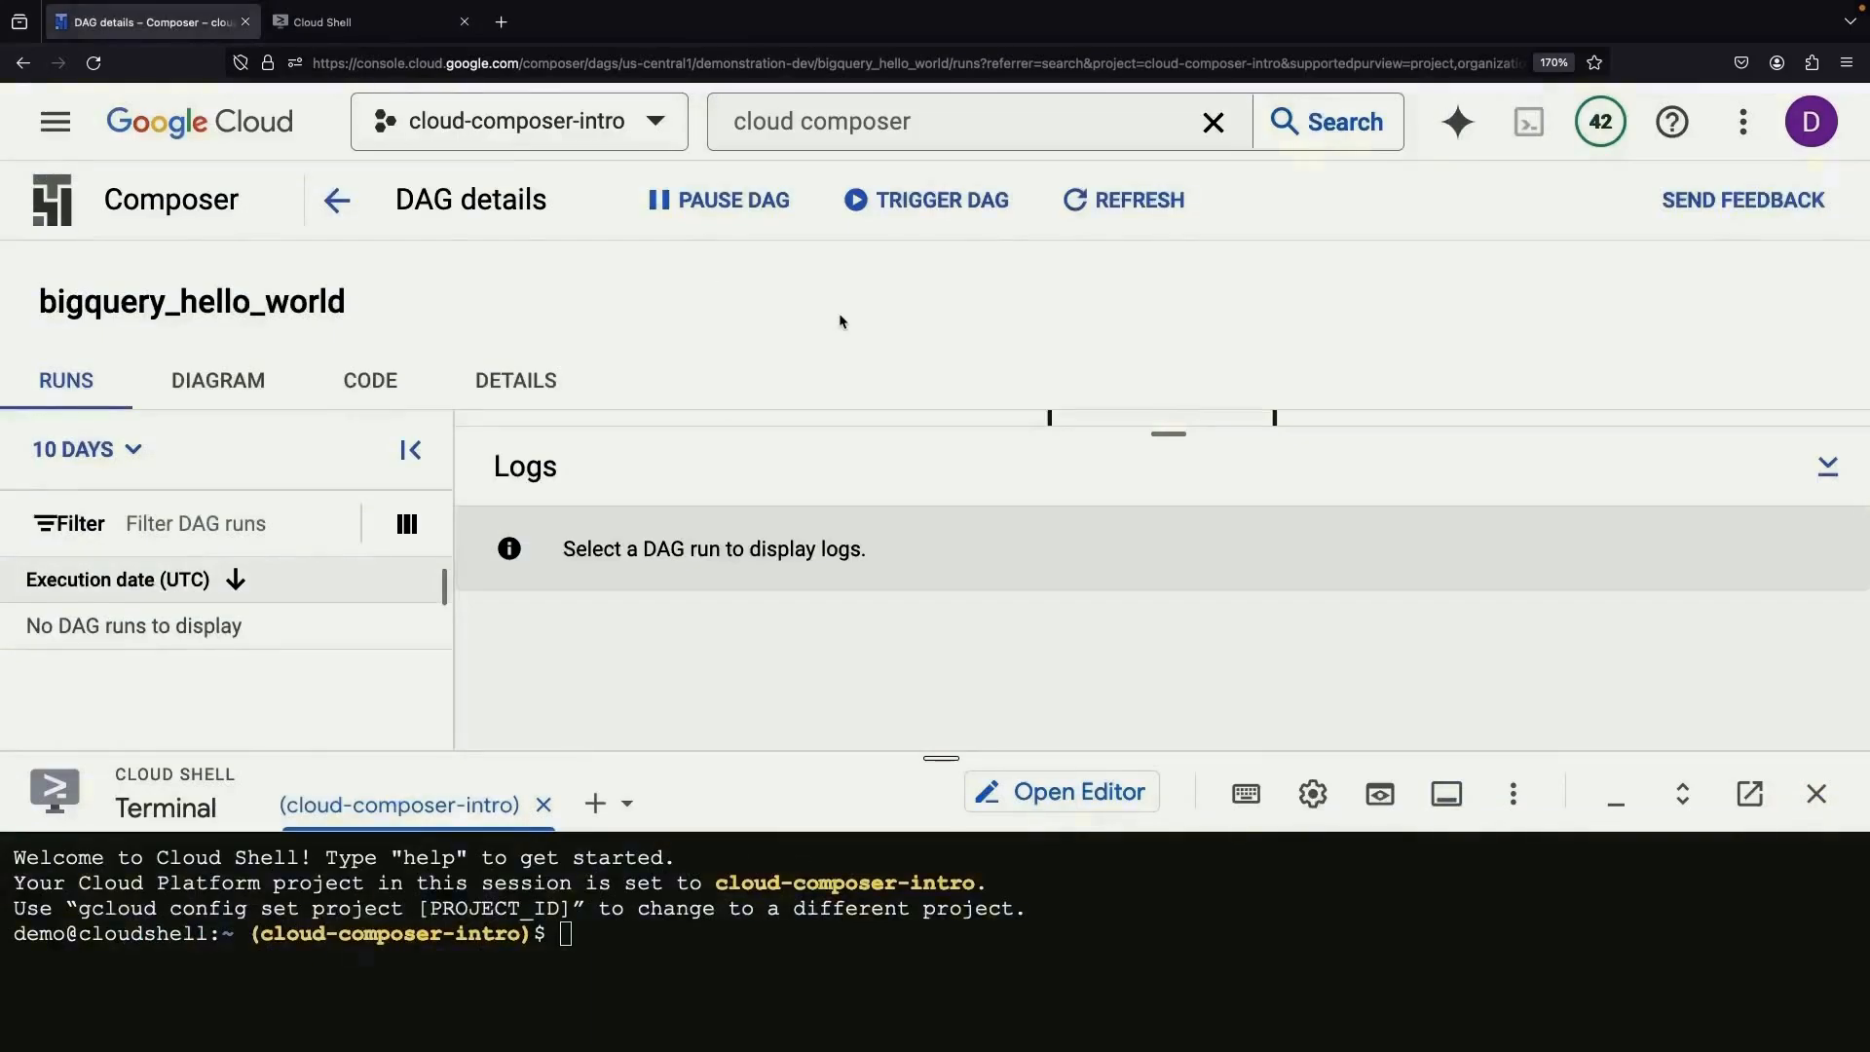
{"action": "left_click", "coordinate": [913, 202]}
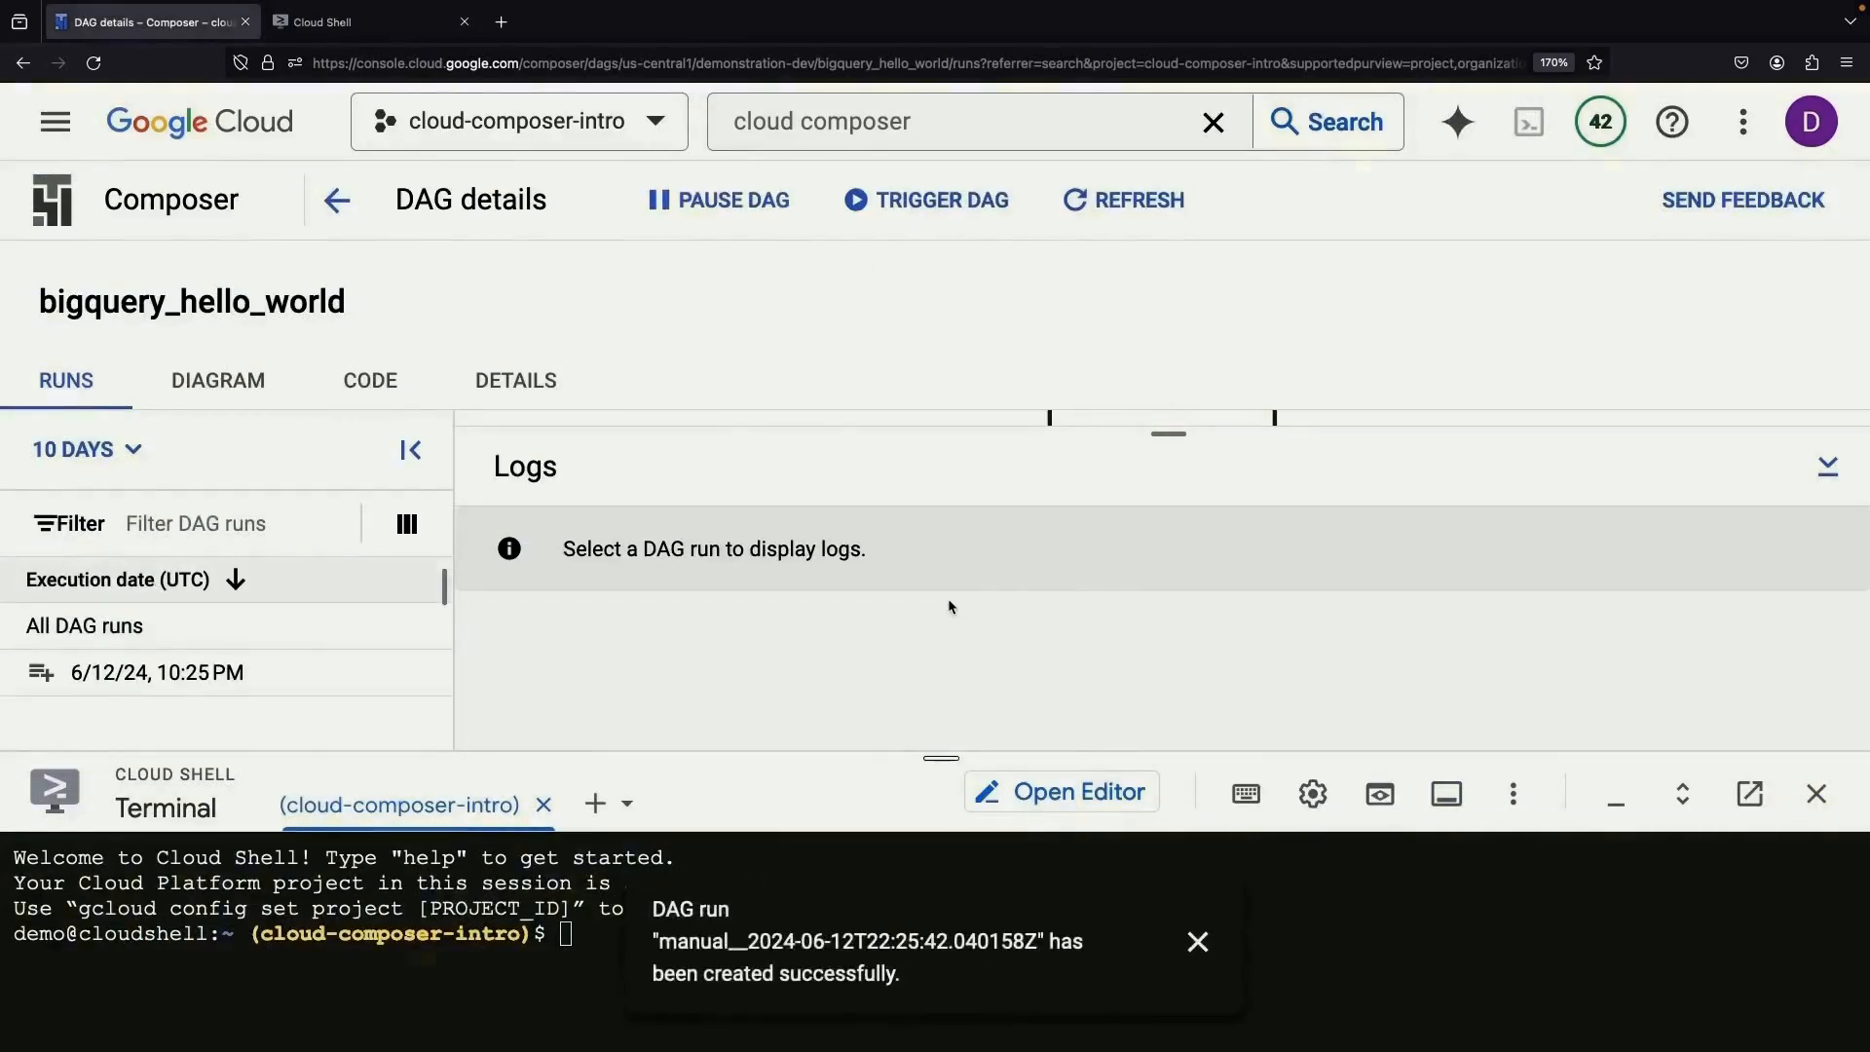
{"action": "left_click_drag", "start_coordinate": [941, 757], "coordinate": [945, 1003]}
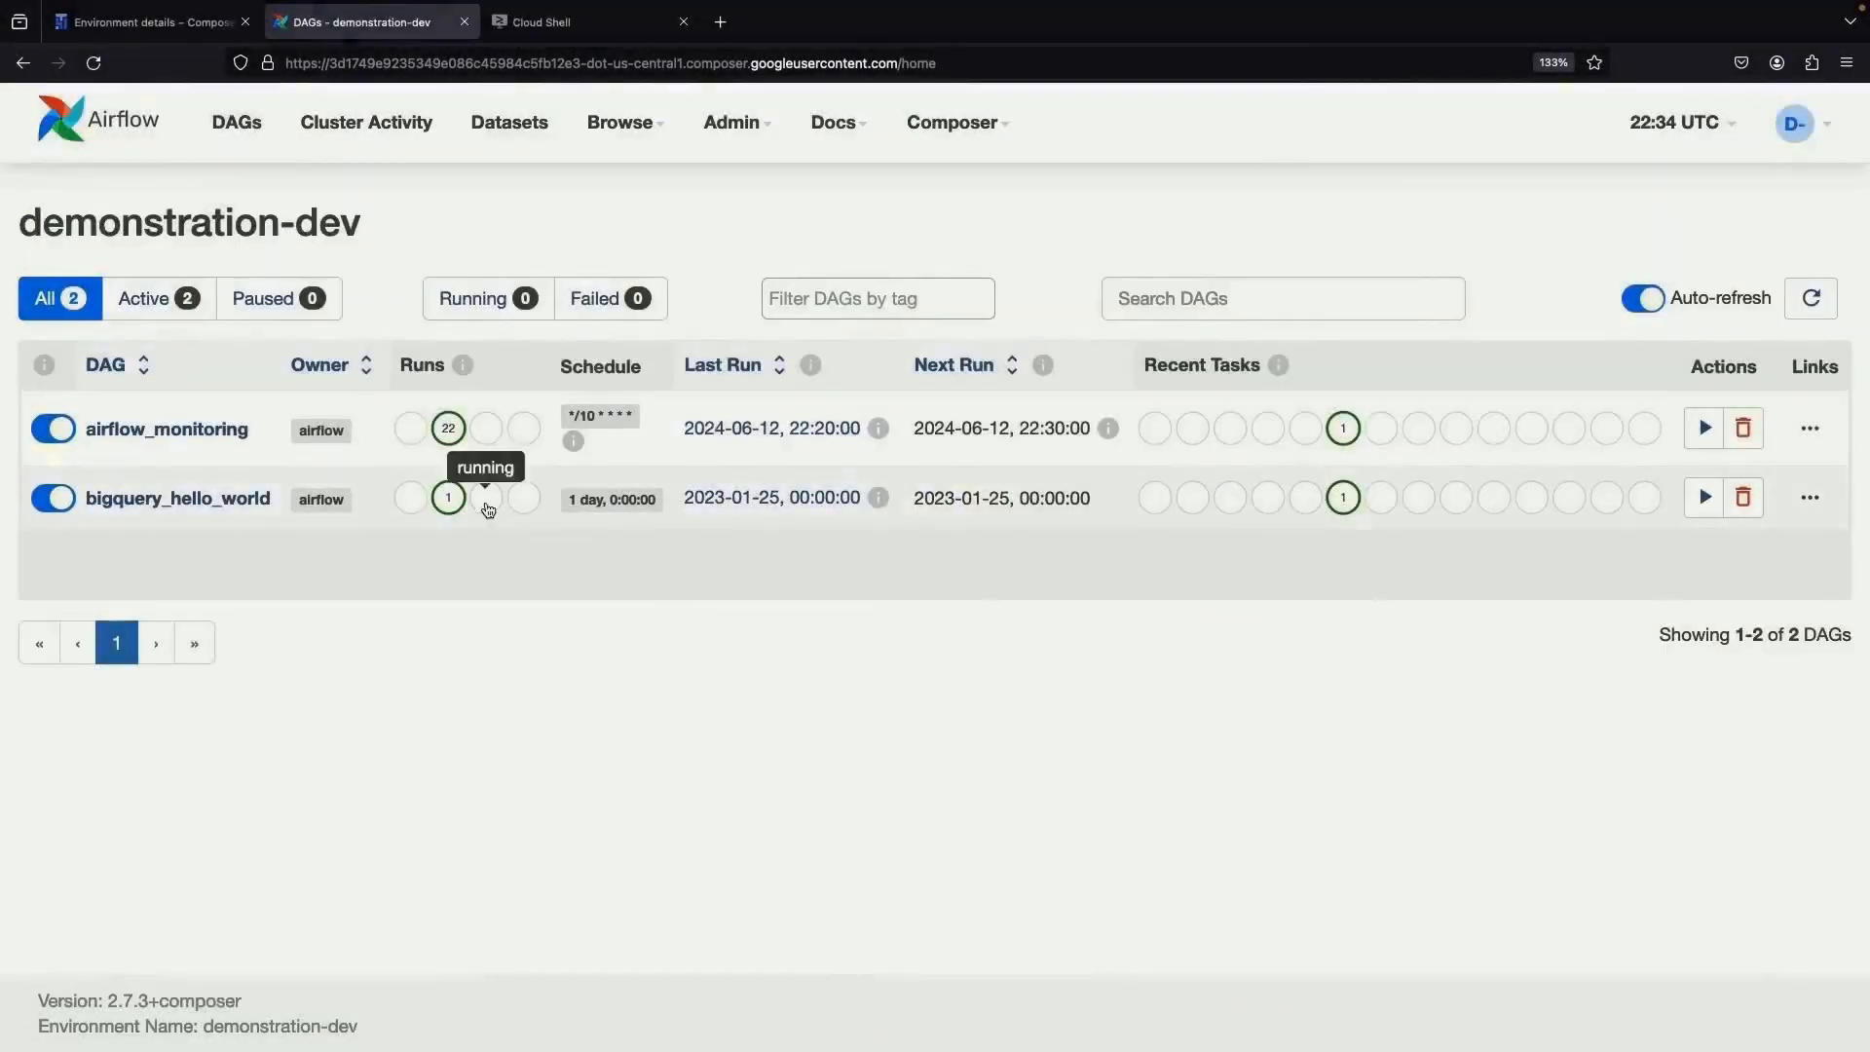
- In the Airflow UI, open the successful scheduled bigquery_hello_world run and examine the hello_world task's logs, including the google.auth.default() connection line
{"action": "left_click", "coordinate": [461, 507]}
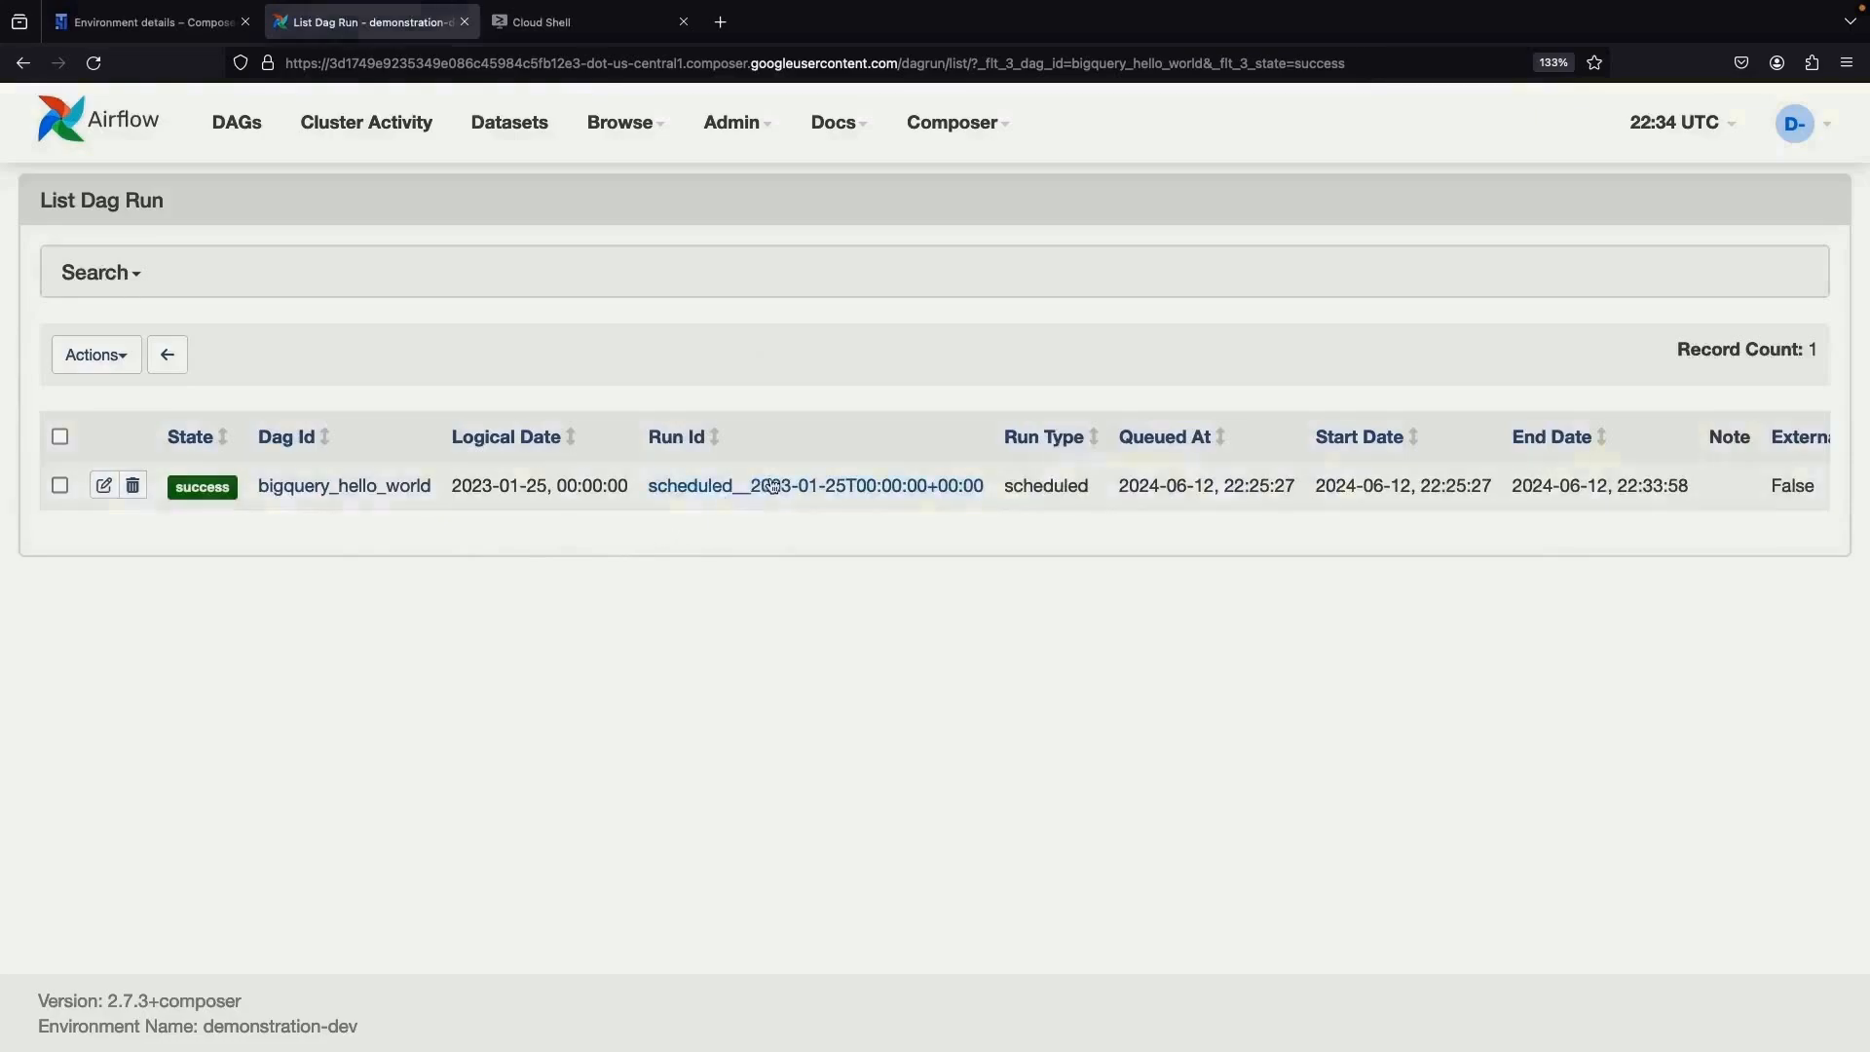
{"action": "left_click", "coordinate": [820, 492]}
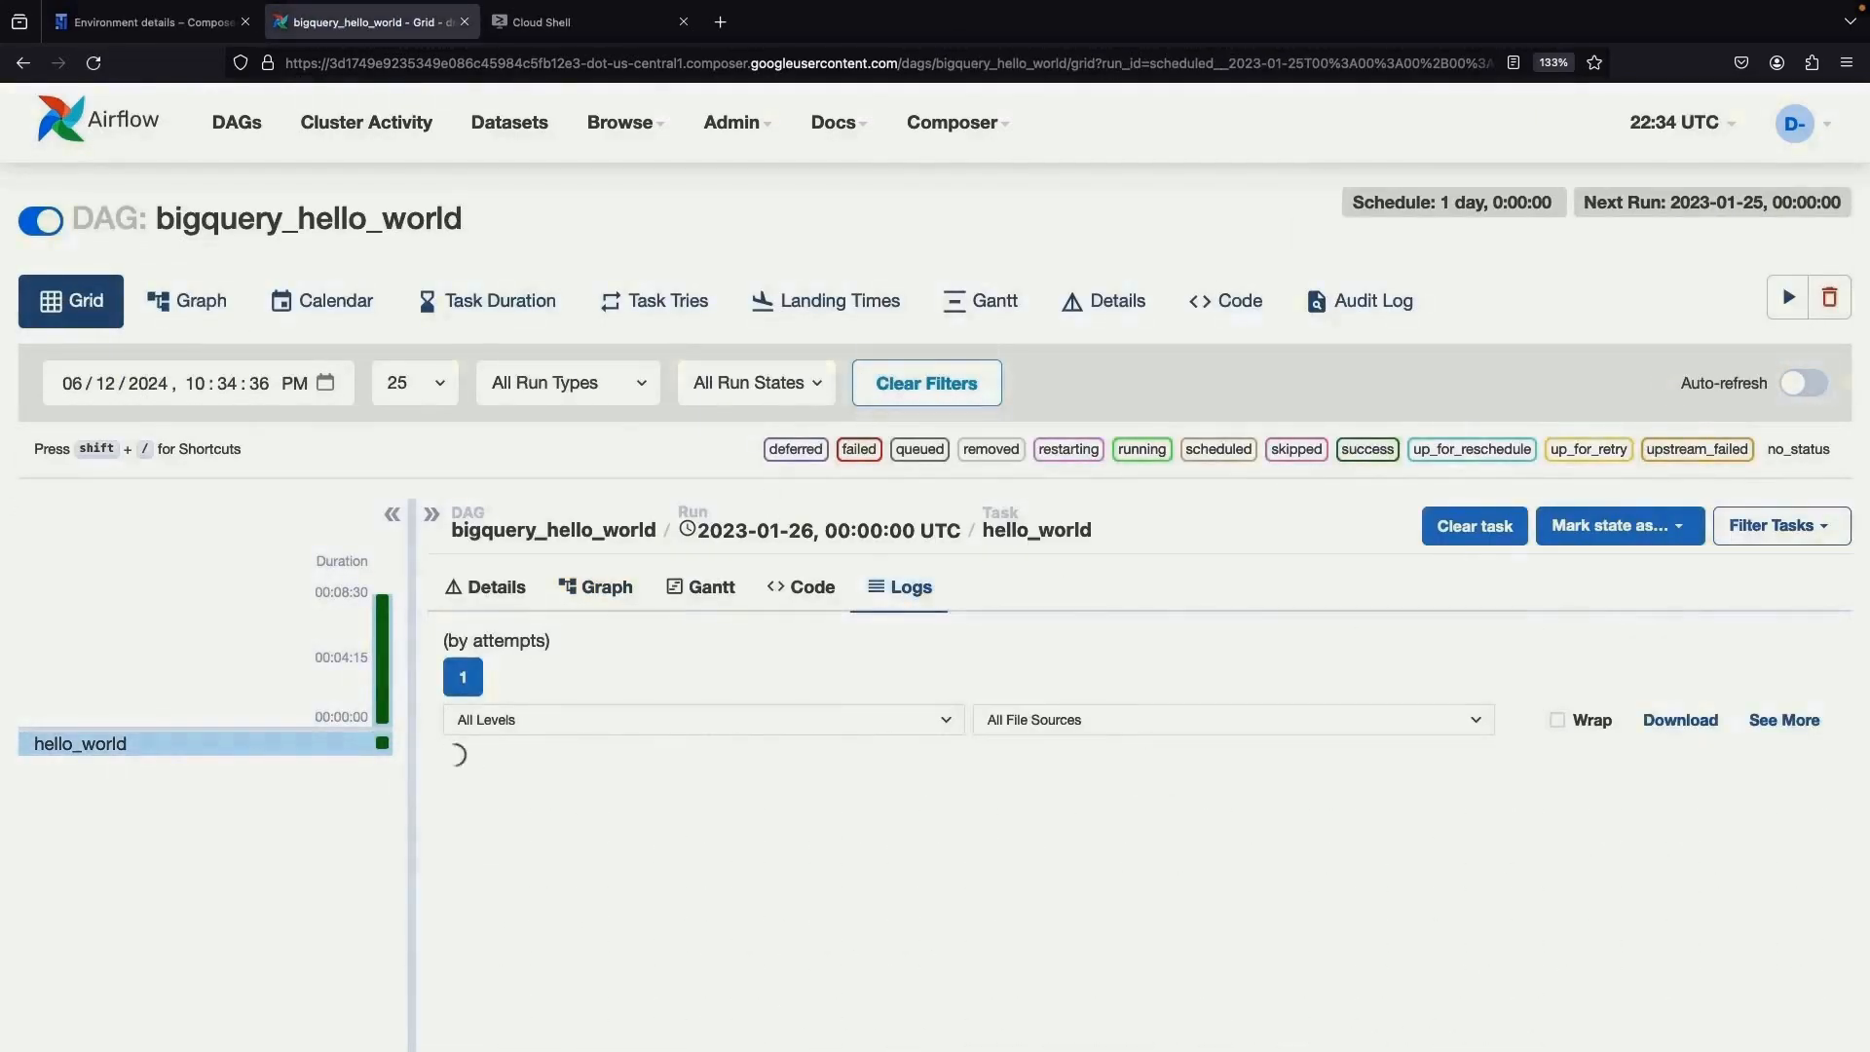
{"action": "scroll", "coordinate": [1069, 843], "scroll_direction": "down", "scroll_amount": 3}
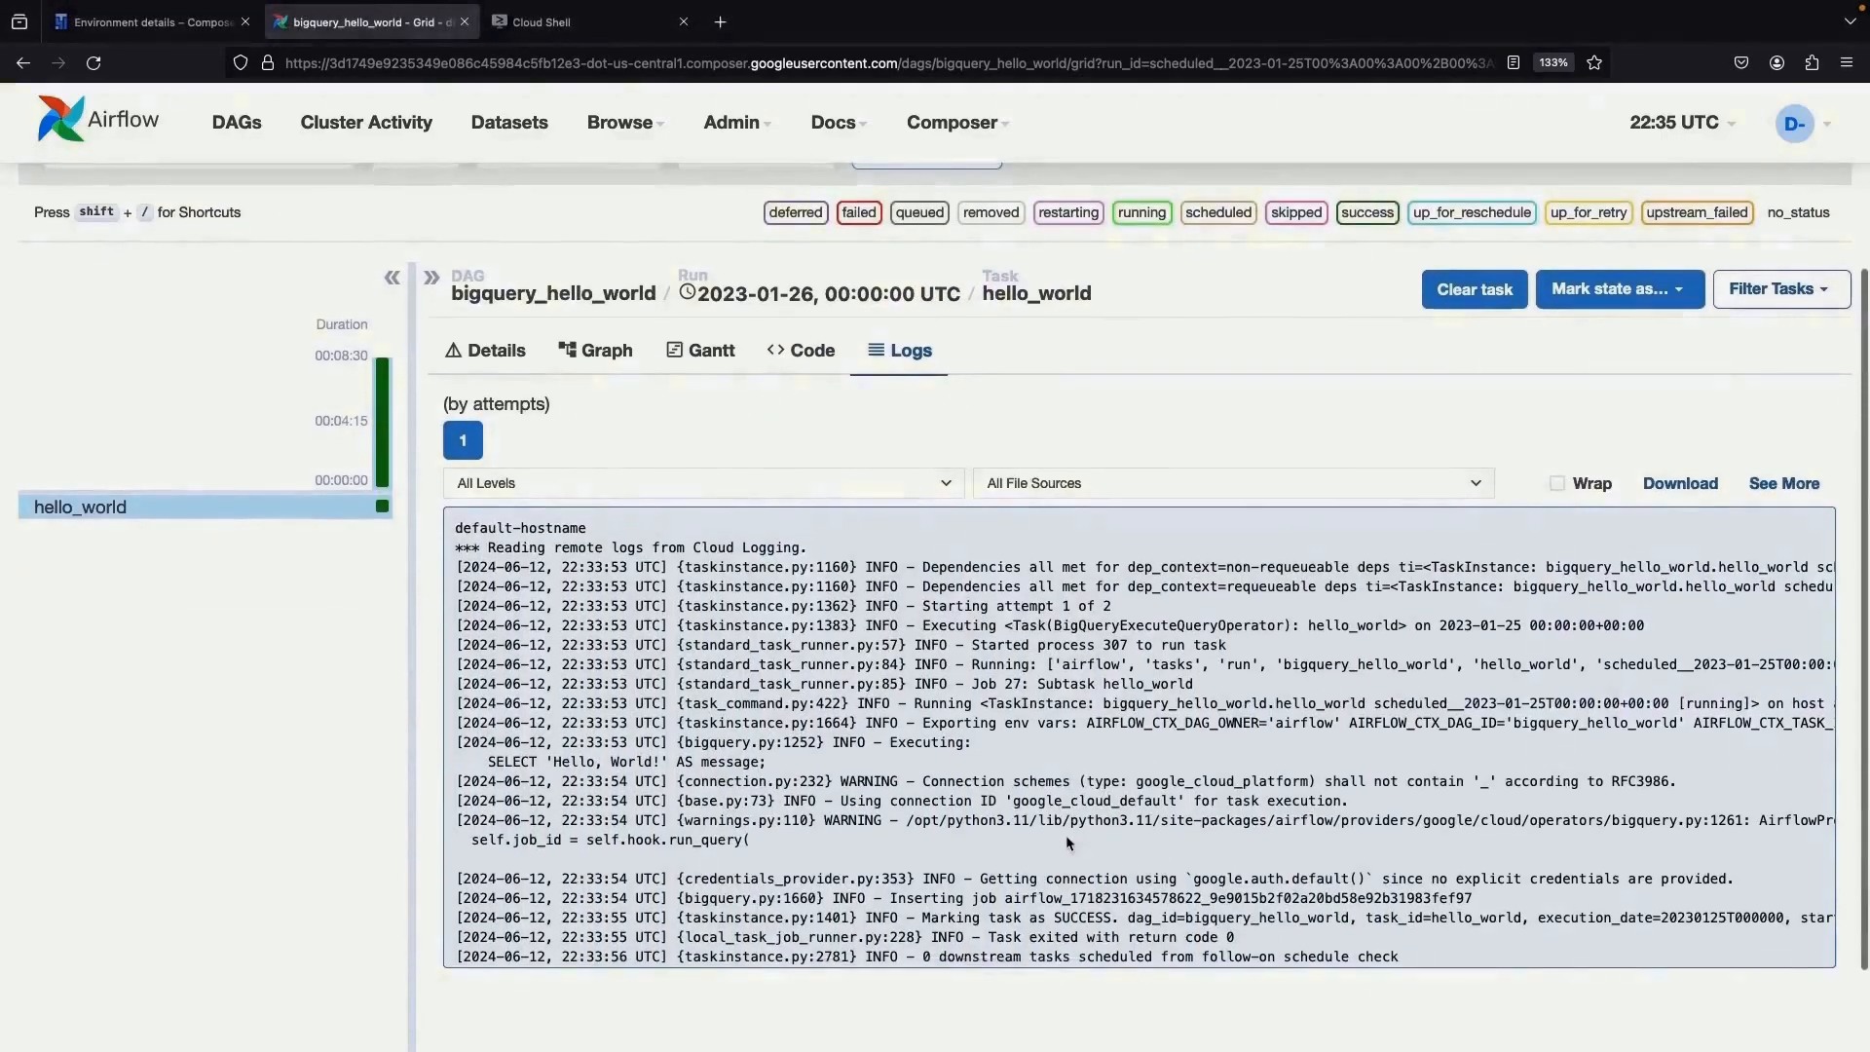
{"action": "scroll", "coordinate": [838, 834], "scroll_direction": "down", "scroll_amount": 1}
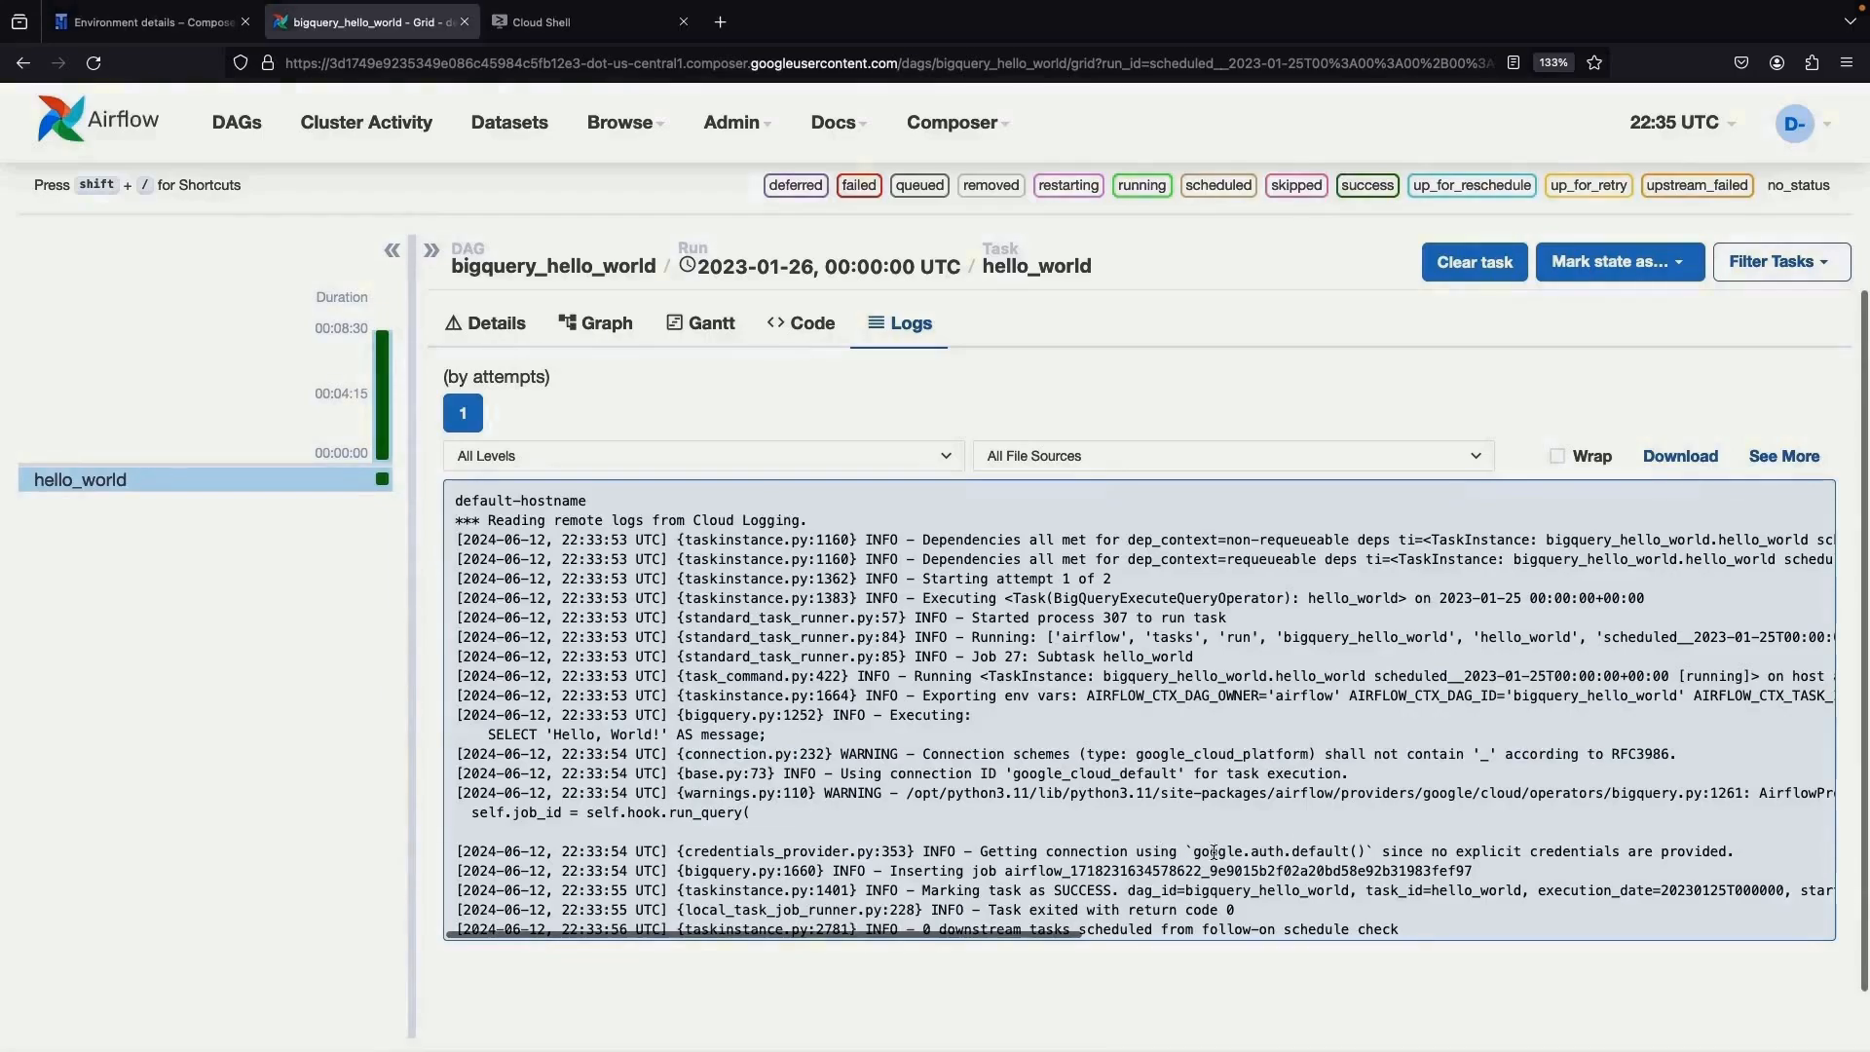
{"action": "left_click_drag", "start_coordinate": [1194, 853], "coordinate": [1367, 853]}
{"action": "left_click", "coordinate": [1157, 889]}
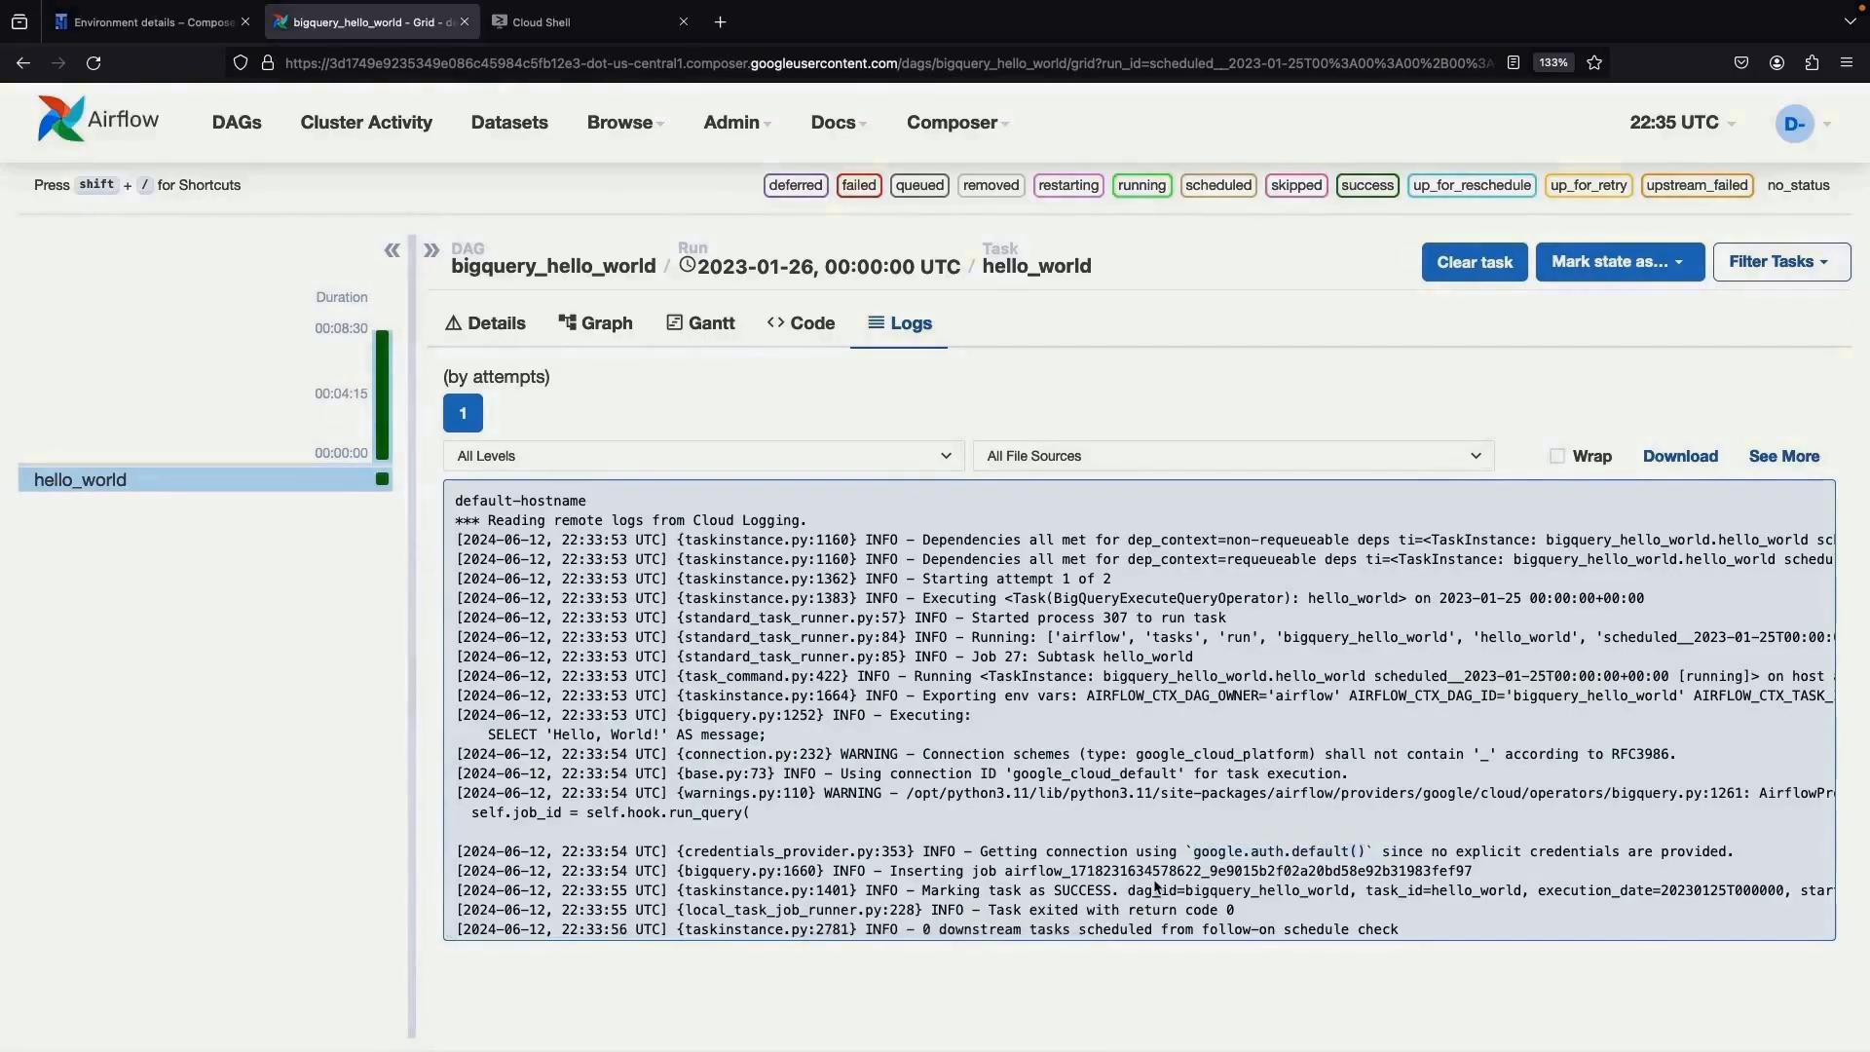
{"action": "scroll", "coordinate": [1156, 888], "scroll_direction": "up", "scroll_amount": 4}
- Switch to the Composer console and review the demonstration-dev environment's configuration
{"action": "left_click", "coordinate": [188, 28]}
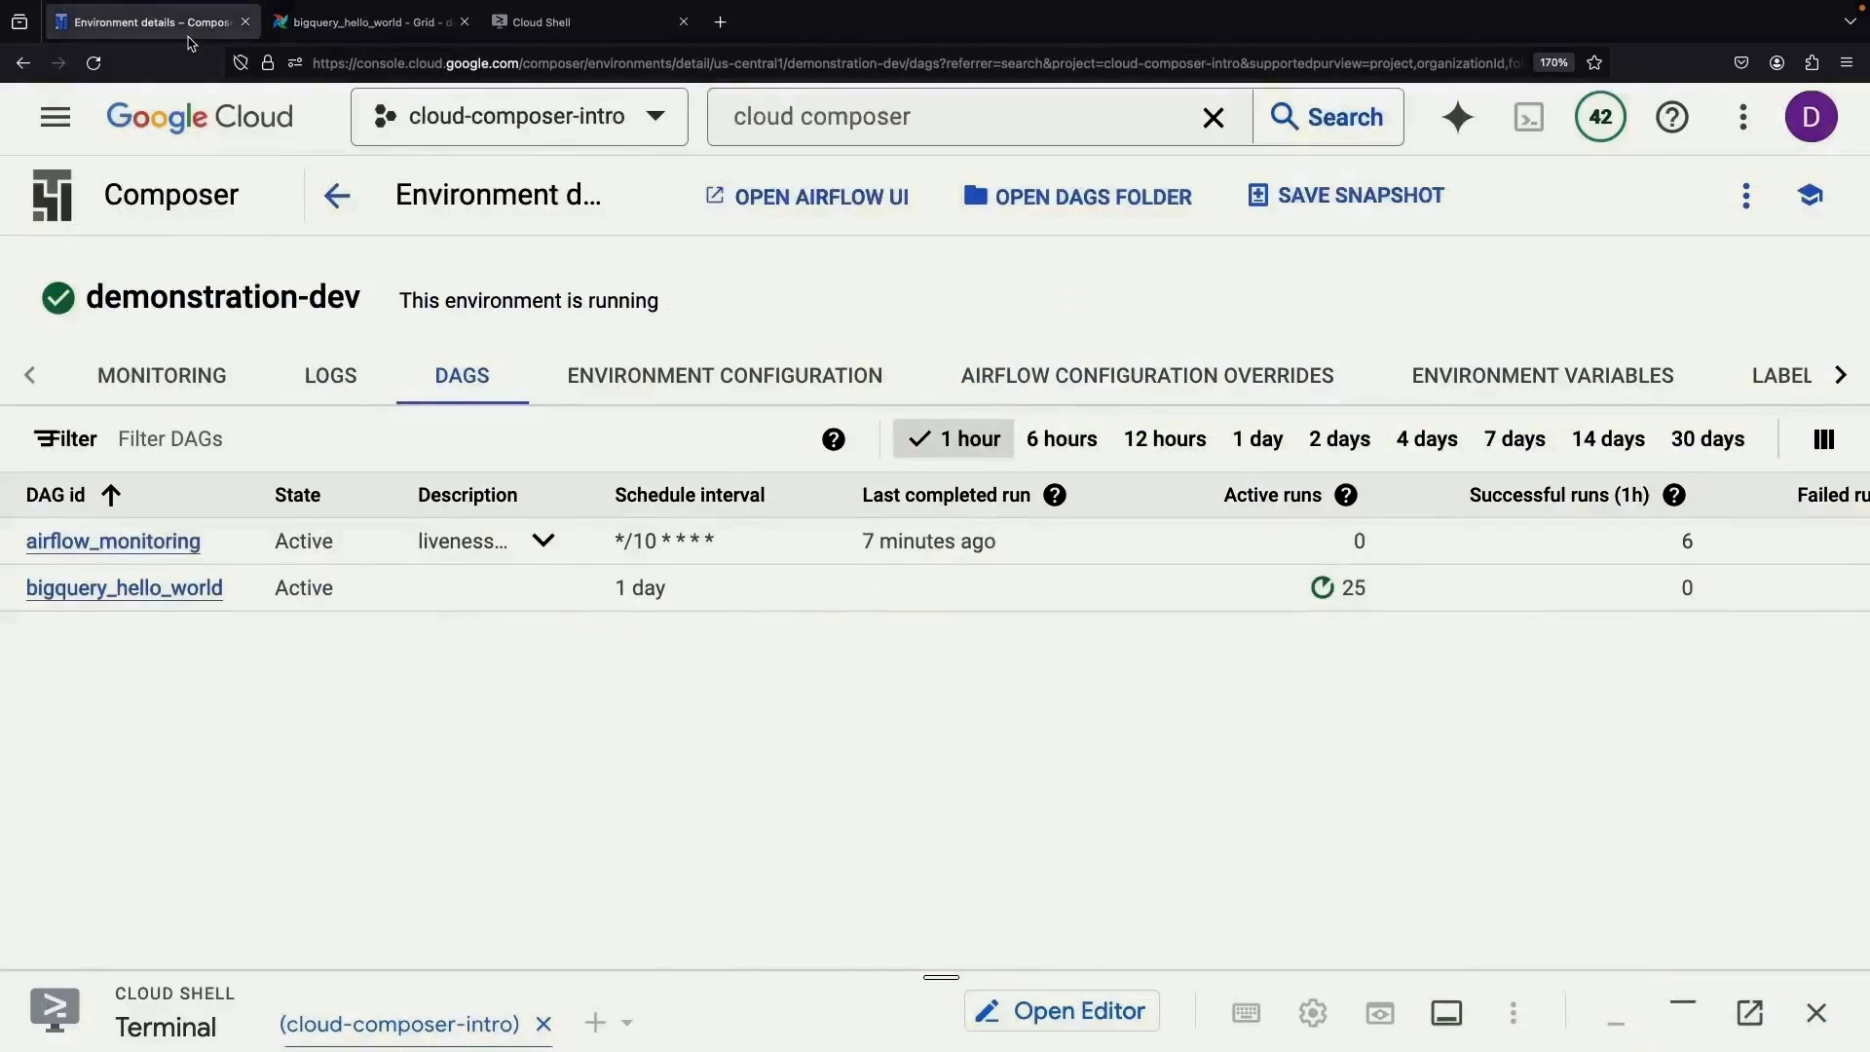
{"action": "left_click", "coordinate": [785, 366]}
{"action": "scroll", "coordinate": [797, 758], "scroll_direction": "down", "scroll_amount": 6}
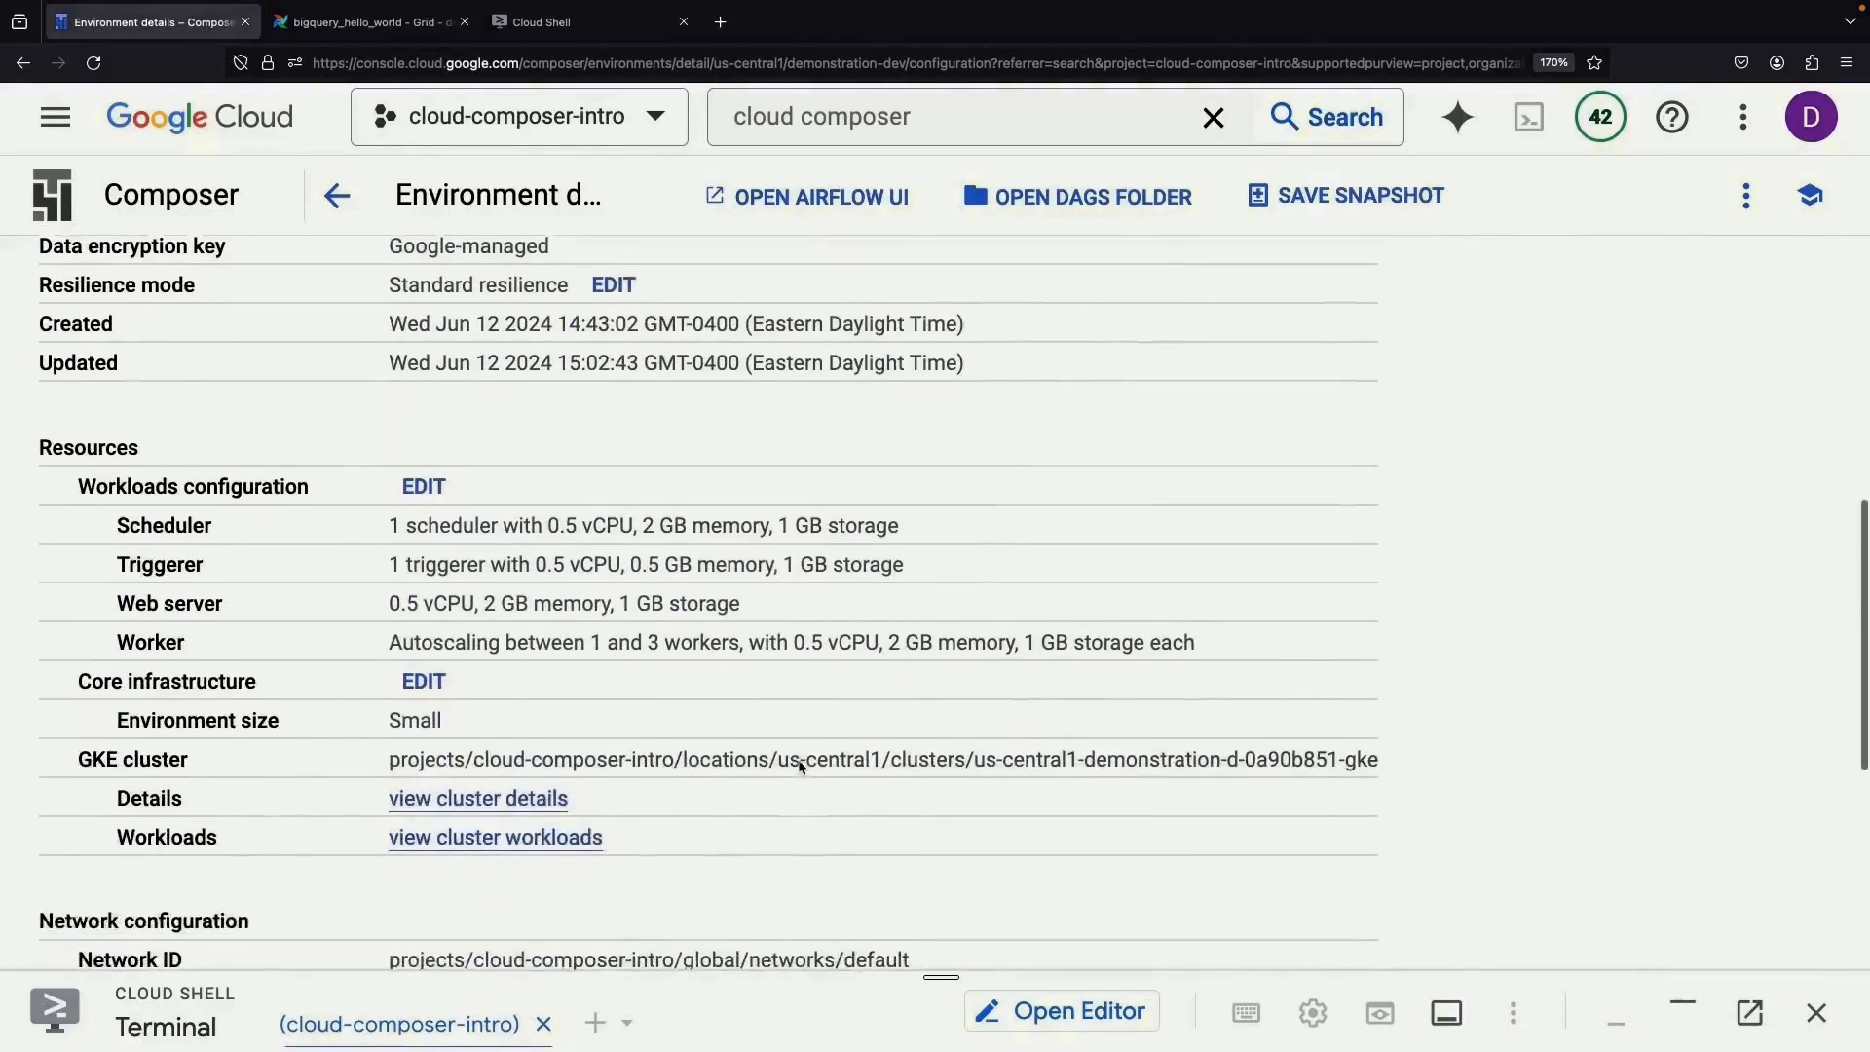
{"action": "scroll", "coordinate": [798, 766], "scroll_direction": "down", "scroll_amount": 5}
{"action": "scroll", "coordinate": [797, 764], "scroll_direction": "up", "scroll_amount": 10}
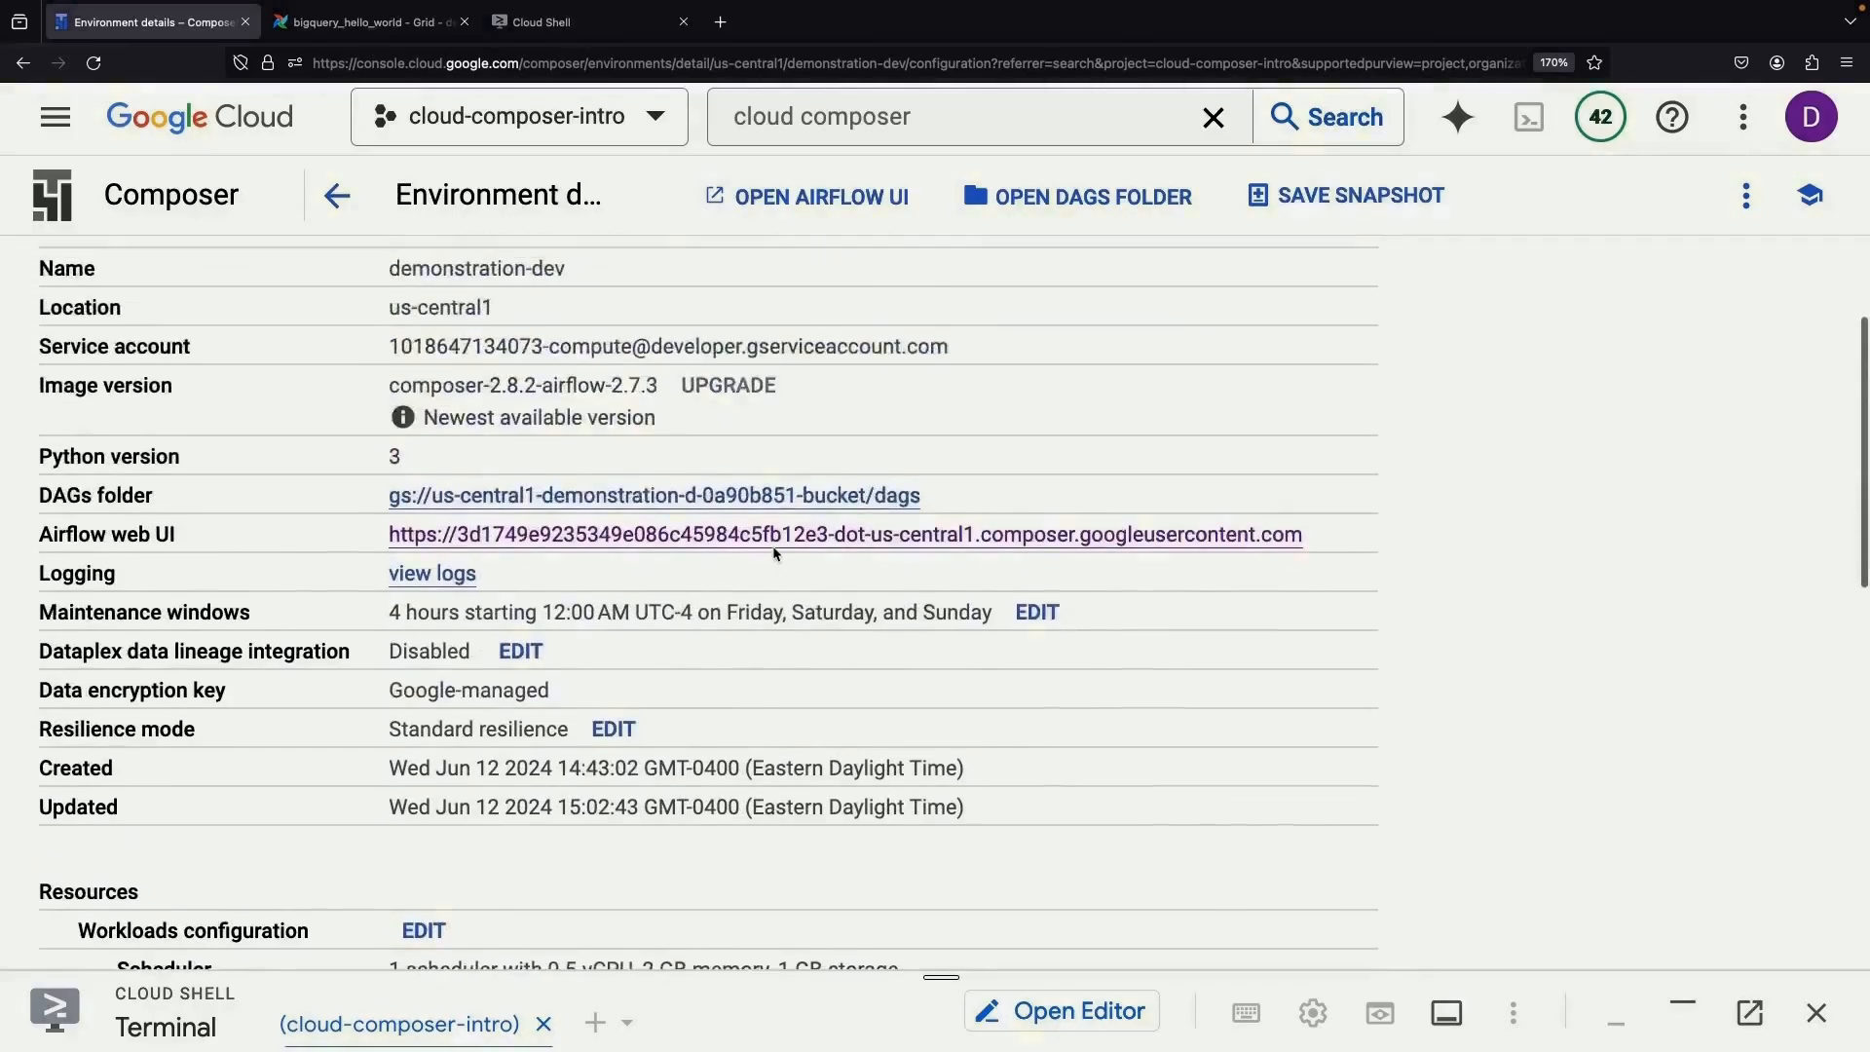
{"action": "scroll", "coordinate": [774, 554], "scroll_direction": "up", "scroll_amount": 2}
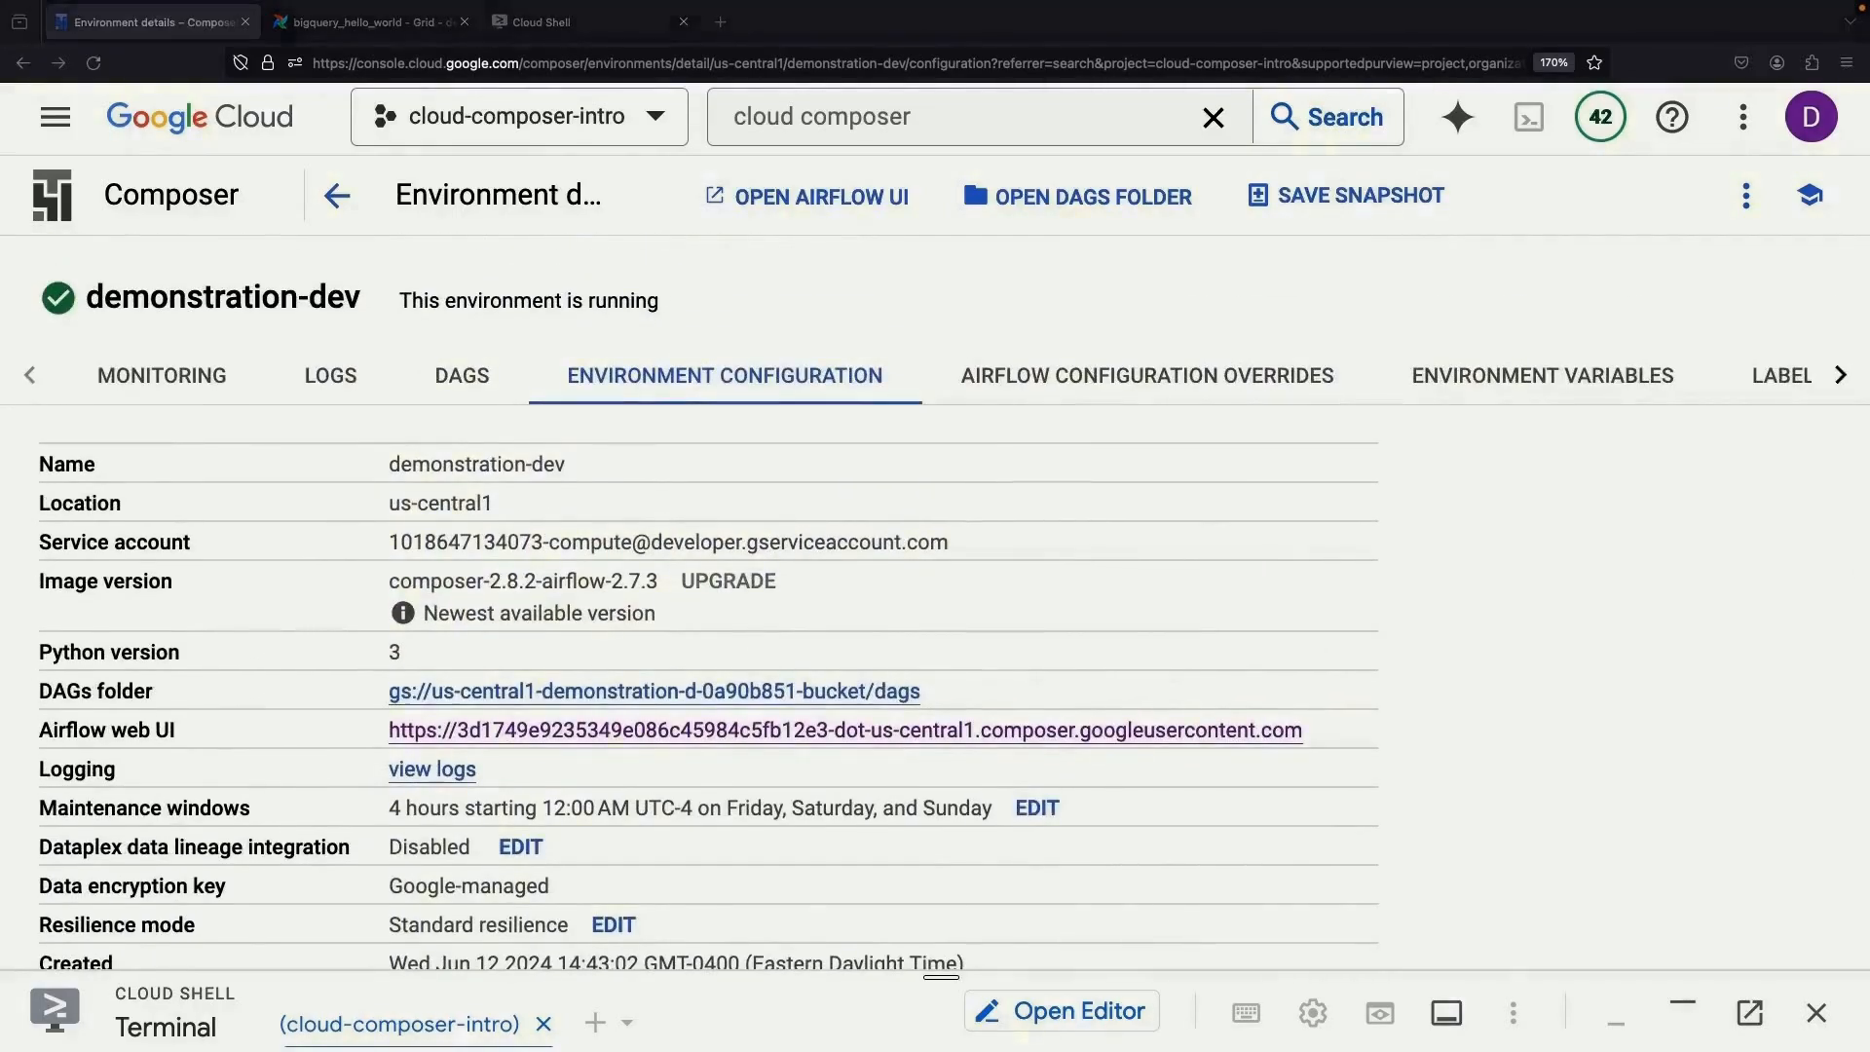
- Copy the part before the @ sign of the environment's service account address
{"action": "triple_click", "coordinate": [617, 546]}
{"action": "double_click", "coordinate": [566, 540]}
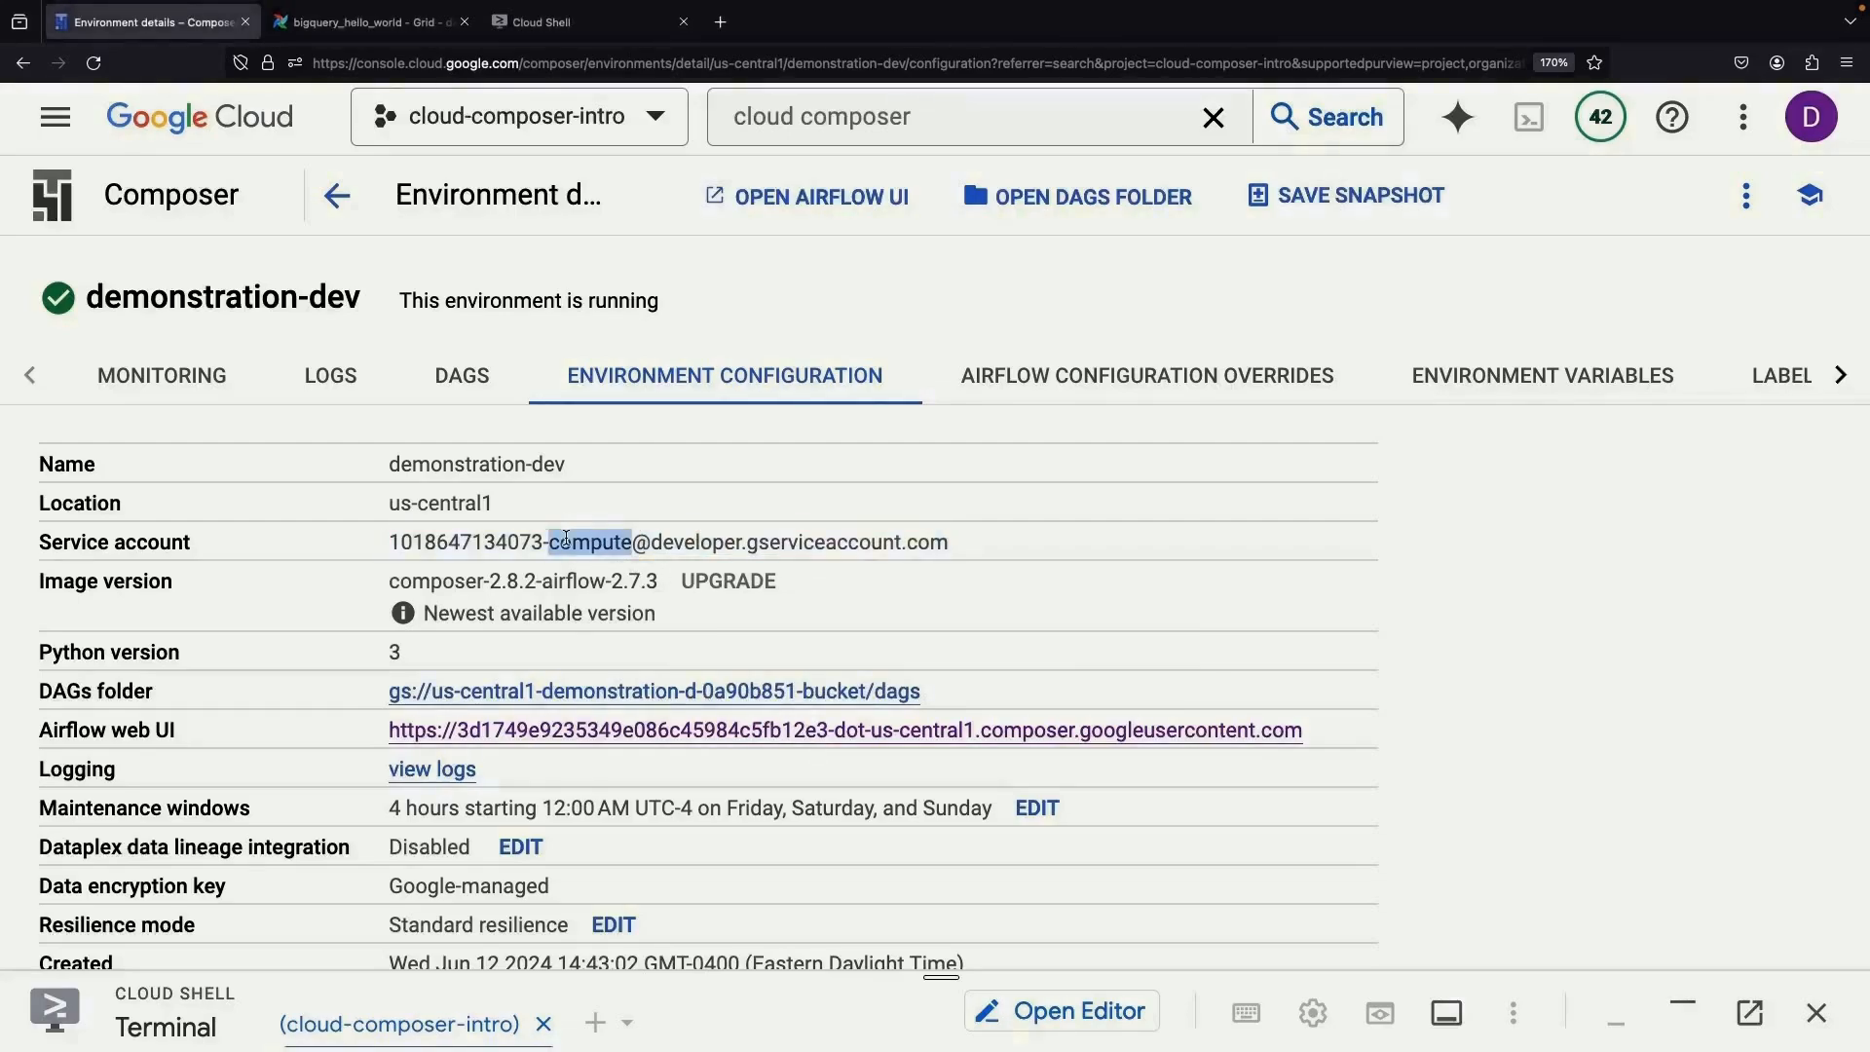
{"action": "left_click_drag", "start_coordinate": [566, 540], "coordinate": [417, 541]}
{"action": "key", "text": "ctrl+c"}
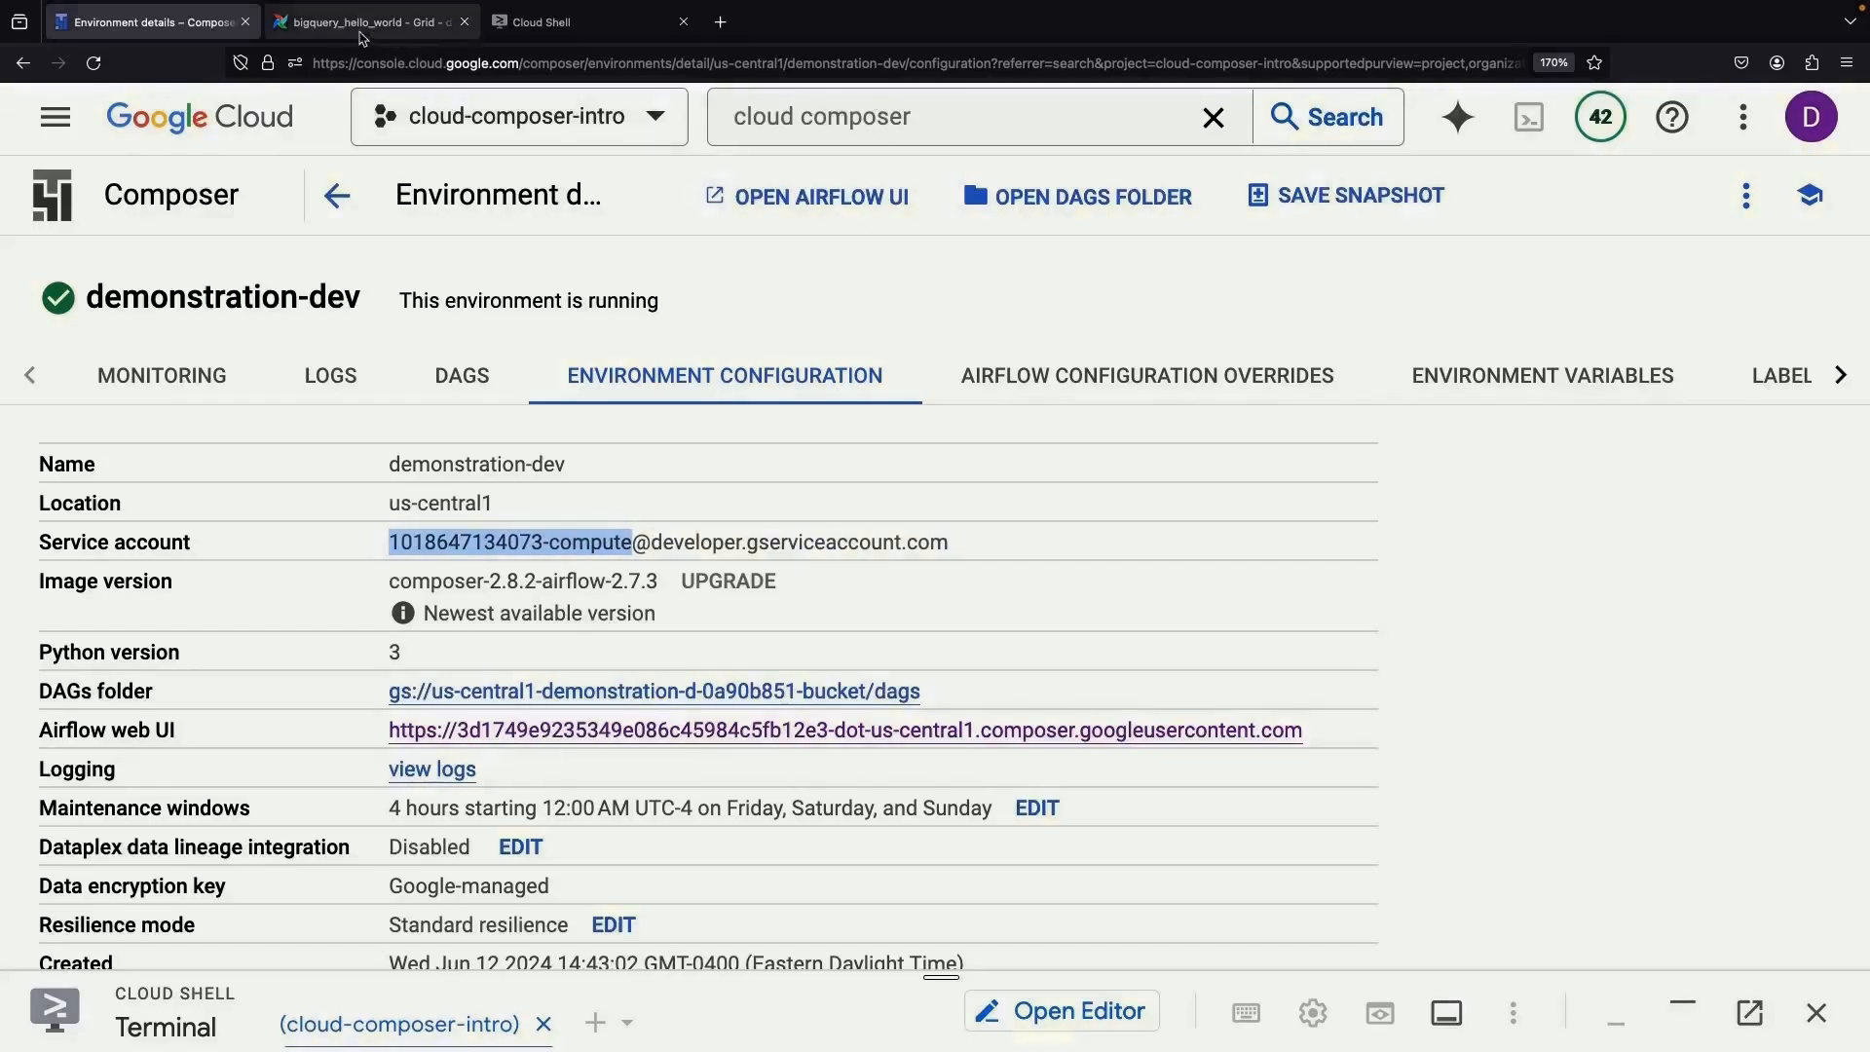
- Open the Google Cloud console in a new tab, dismiss its Cloud Shell pane, and search for "service accounts" to open the project's Service Accounts page
{"action": "left_click", "coordinate": [187, 115], "text": "super"}
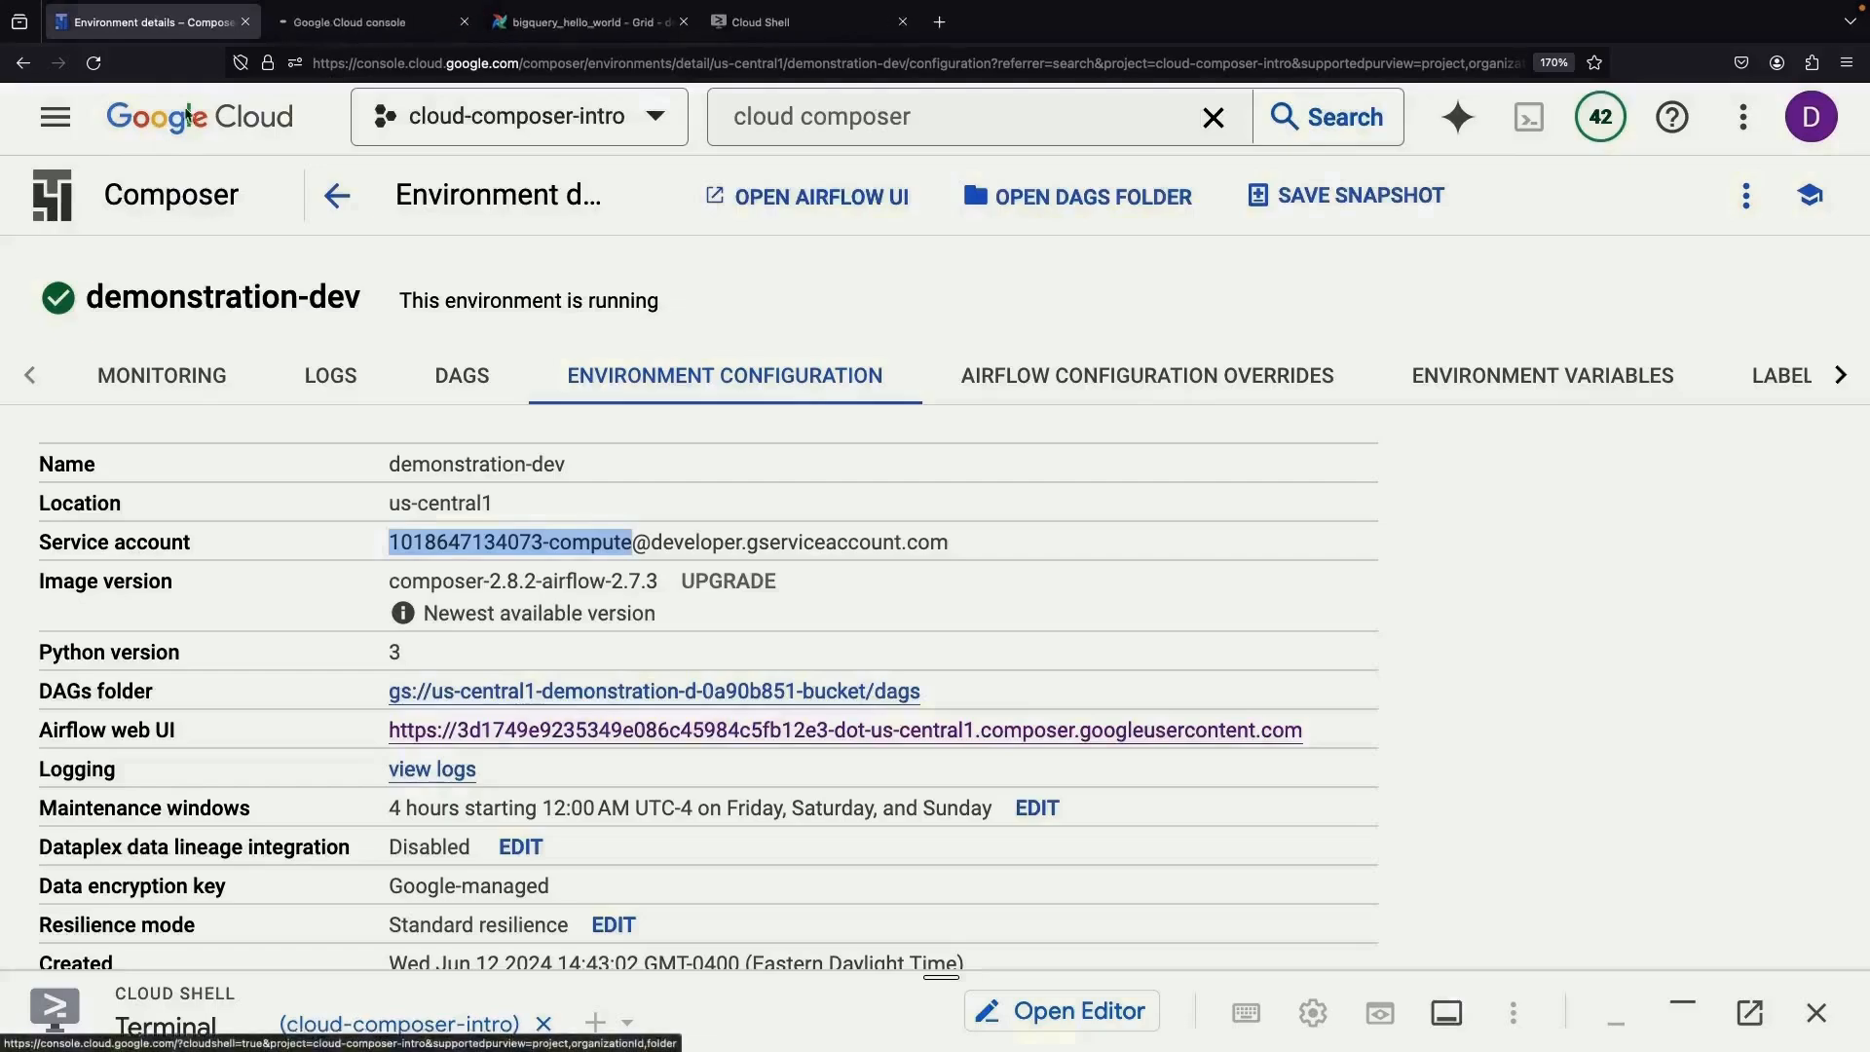
{"action": "left_click", "coordinate": [346, 20]}
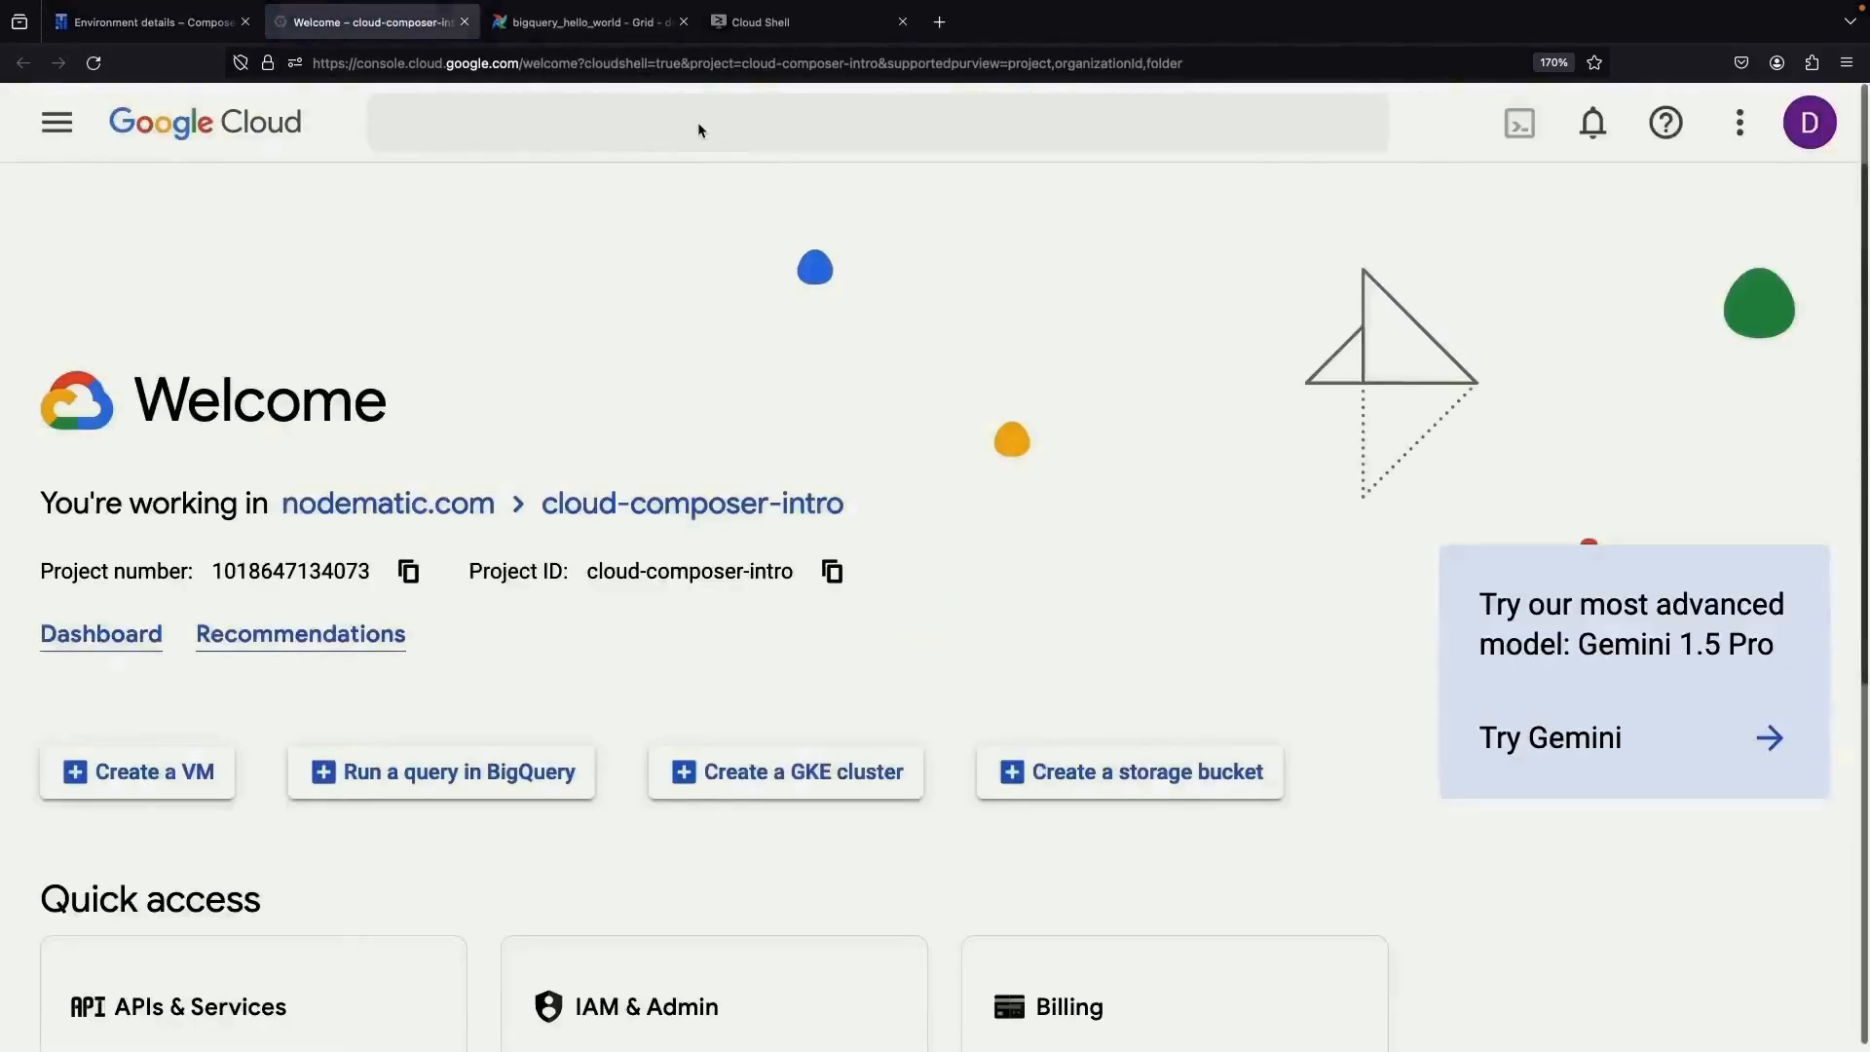
{"action": "left_click", "coordinate": [697, 124]}
{"action": "left_click", "coordinate": [171, 353]}
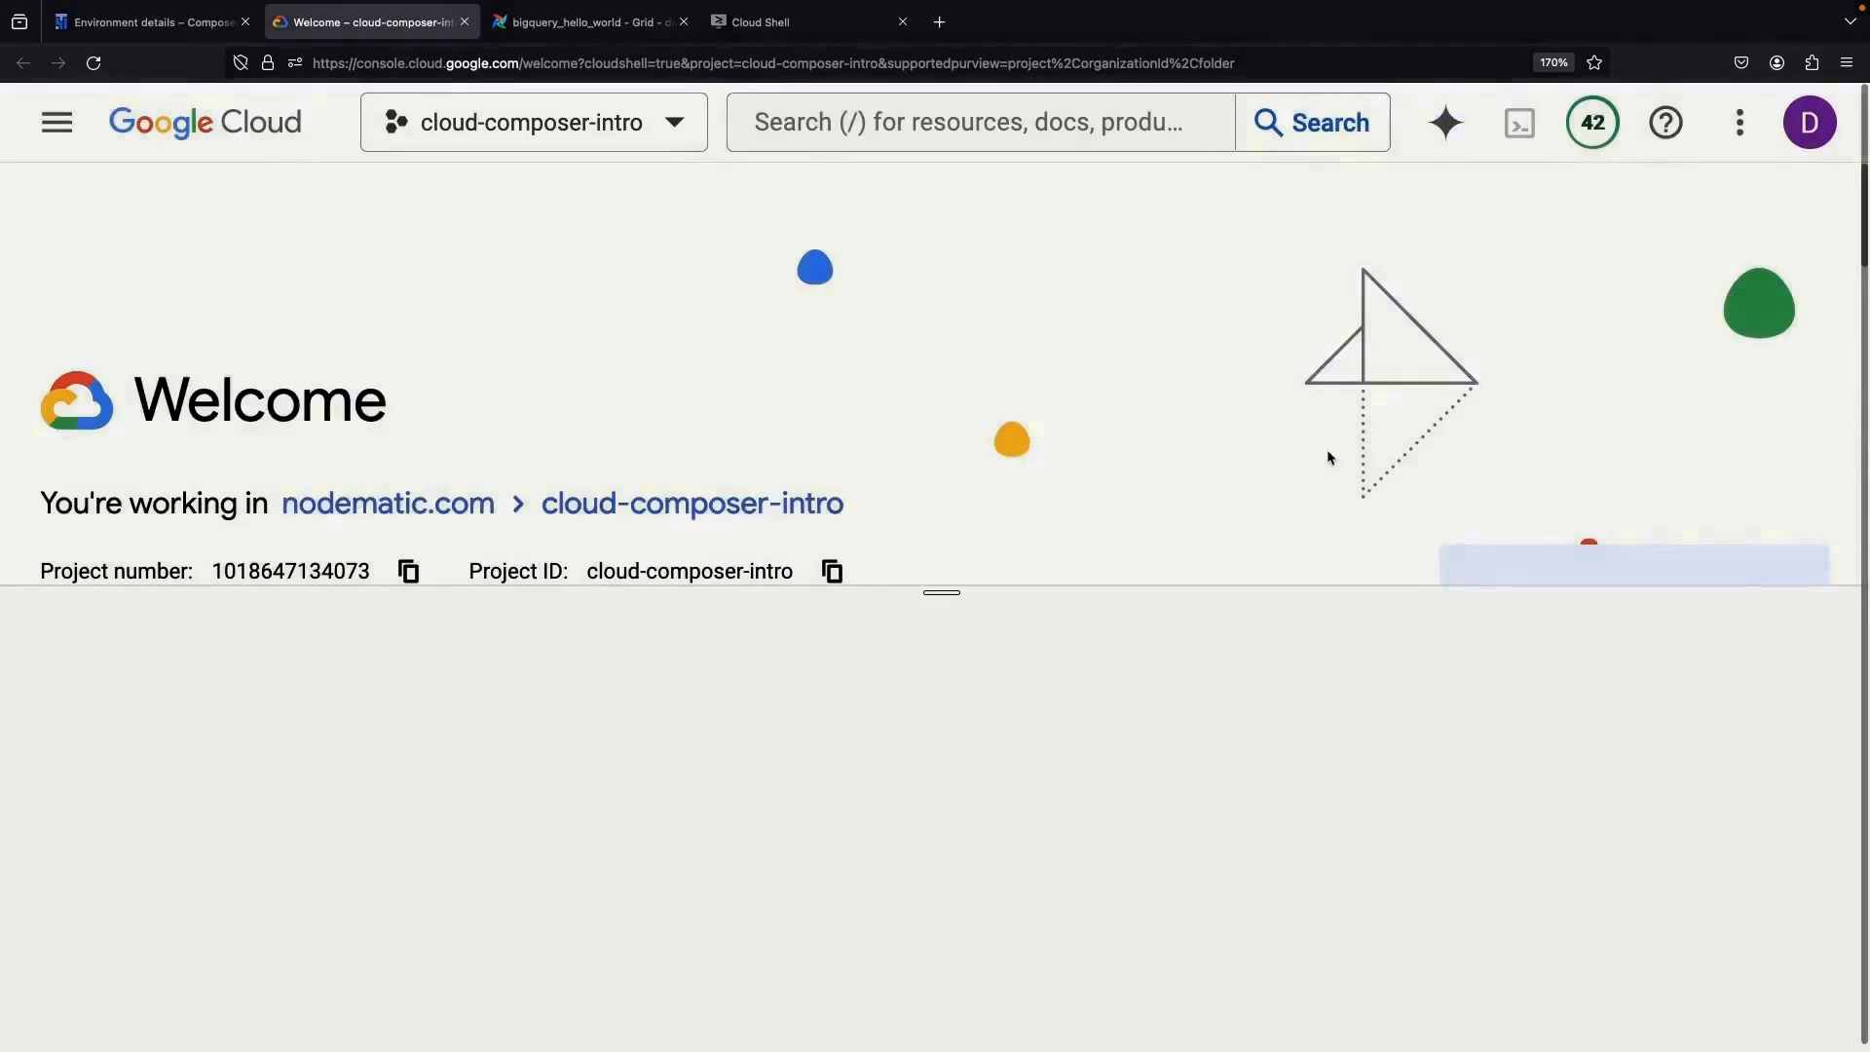
{"action": "left_click", "coordinate": [1815, 626]}
{"action": "left_click", "coordinate": [935, 125]}
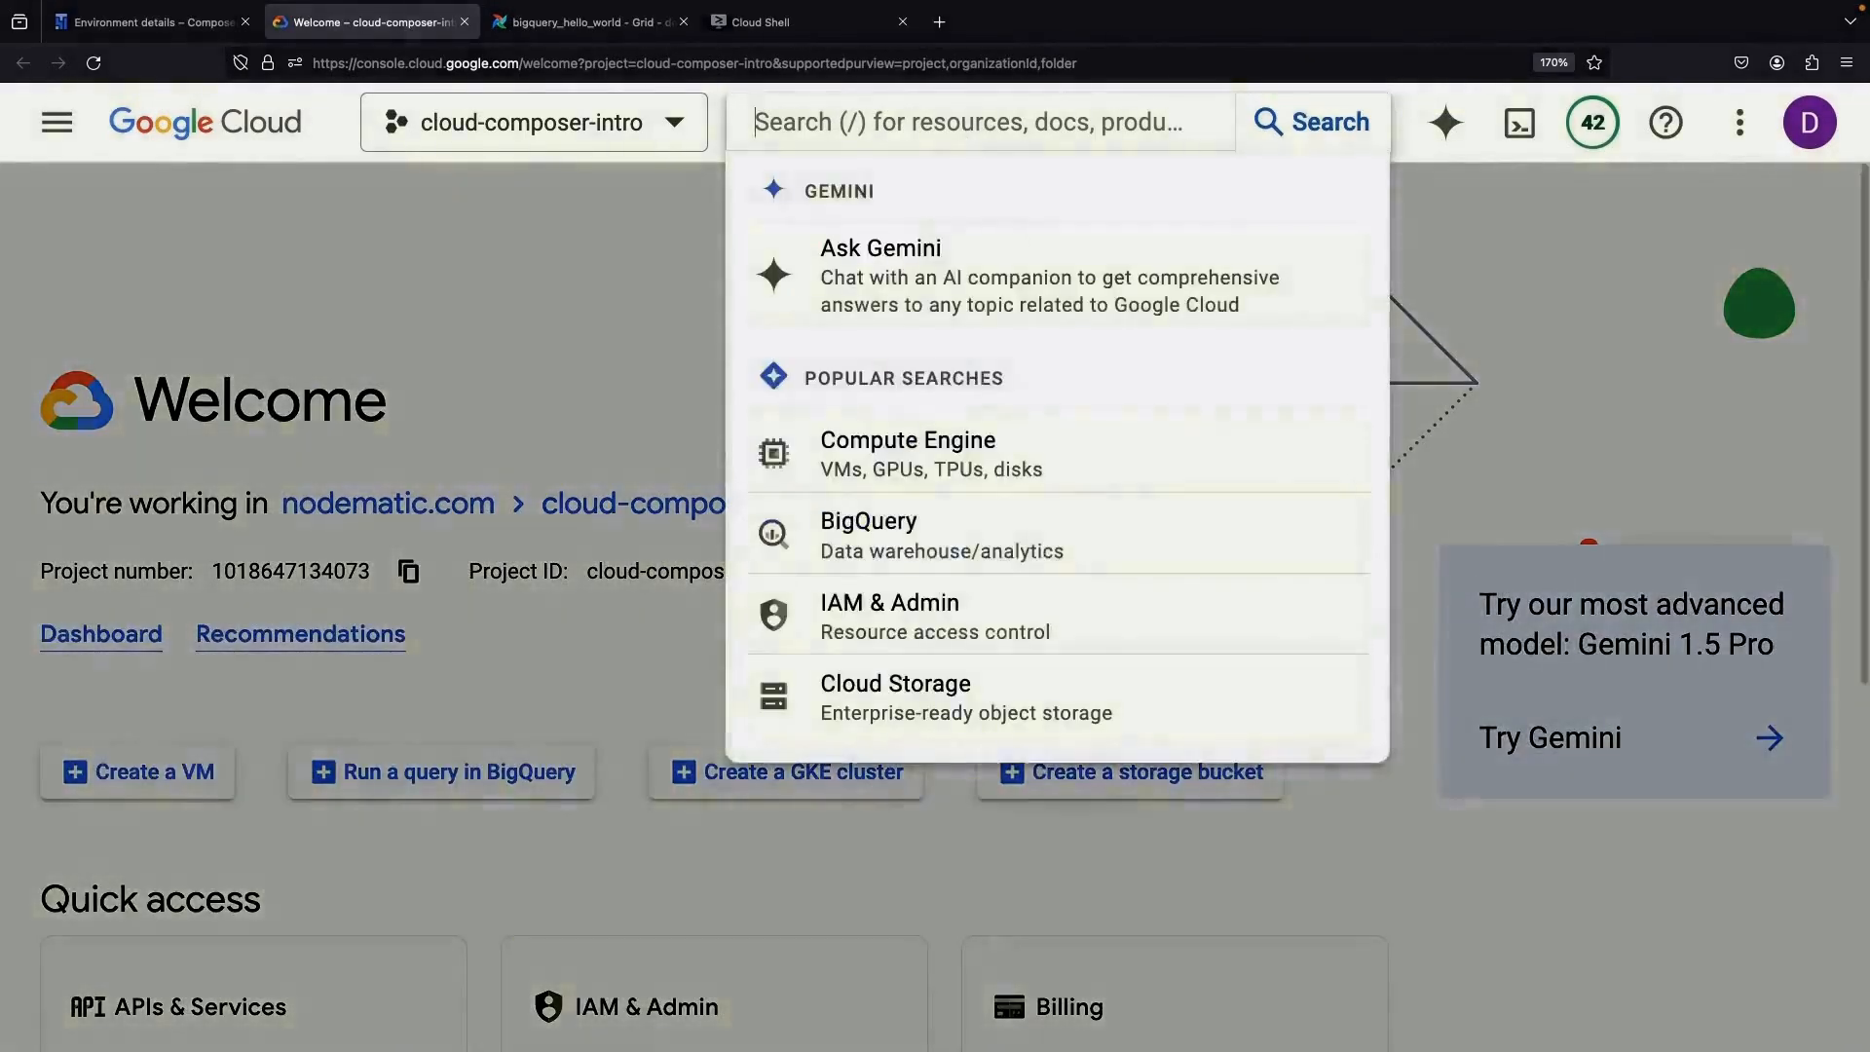
{"action": "type", "text": "service accounts"}
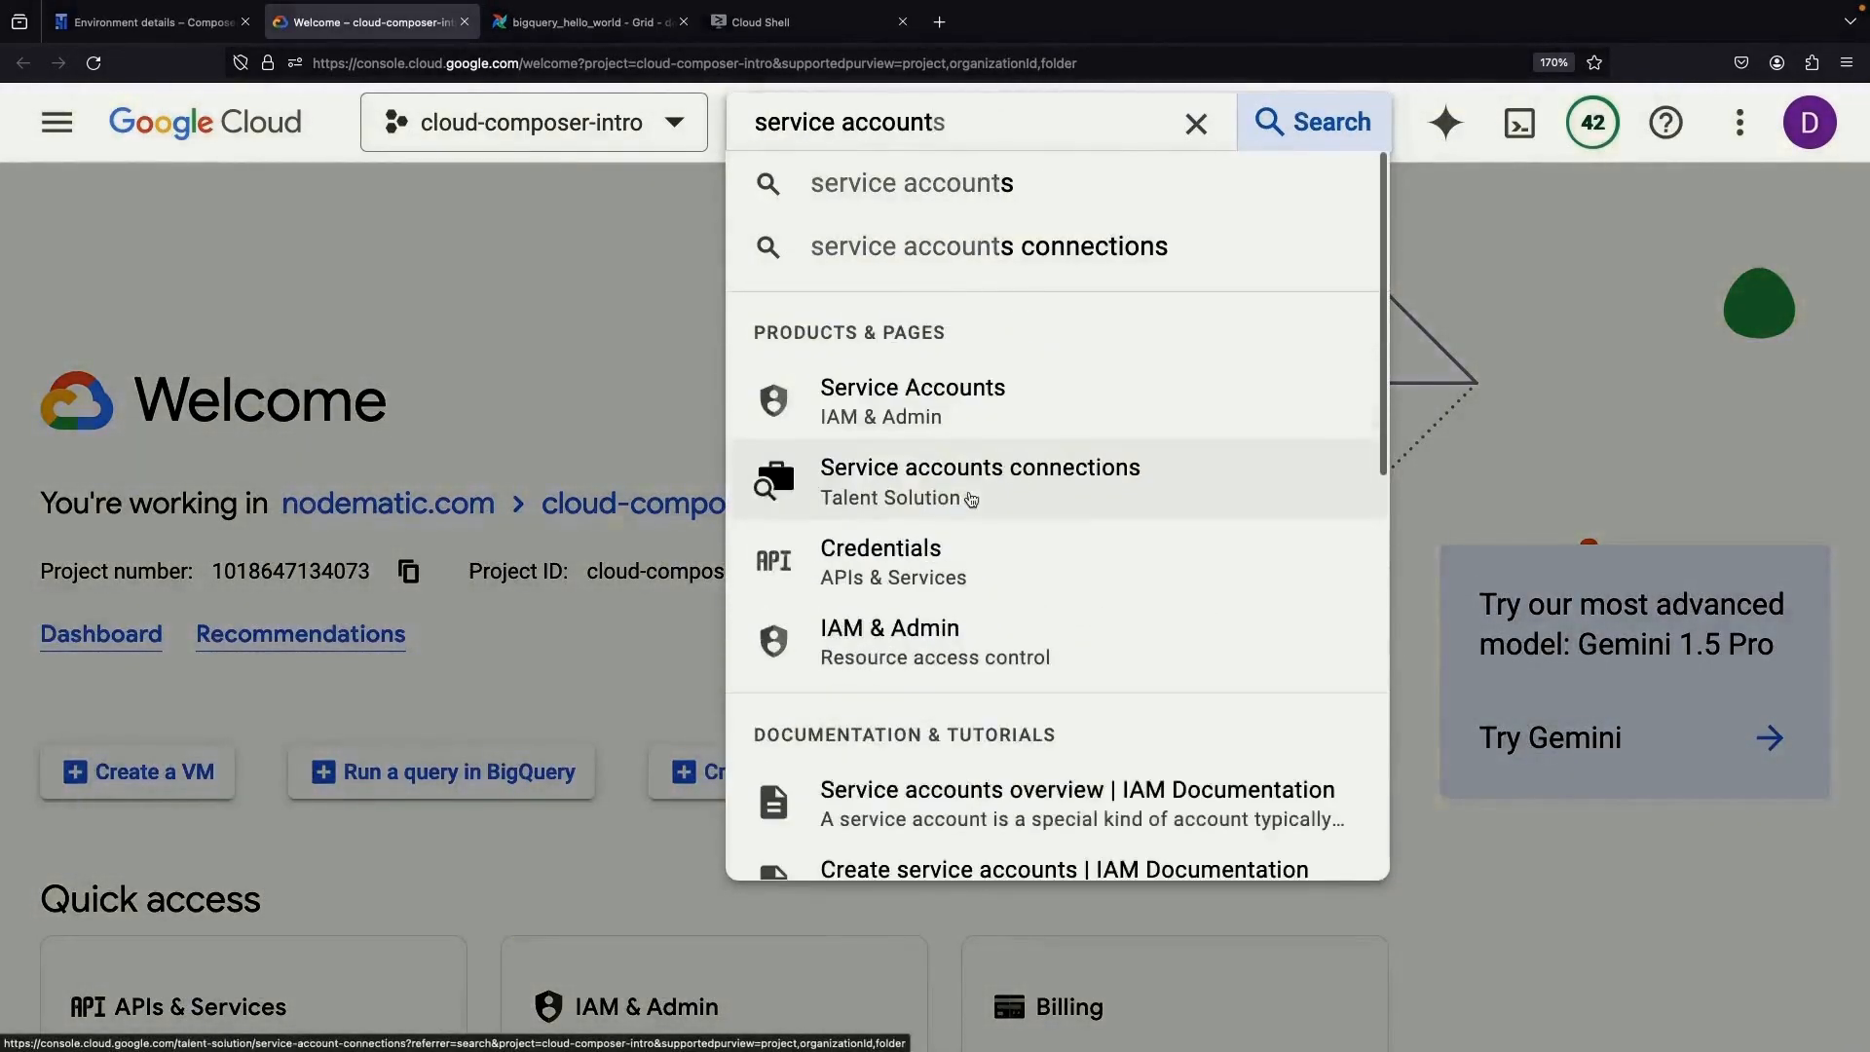
{"action": "left_click", "coordinate": [959, 409]}
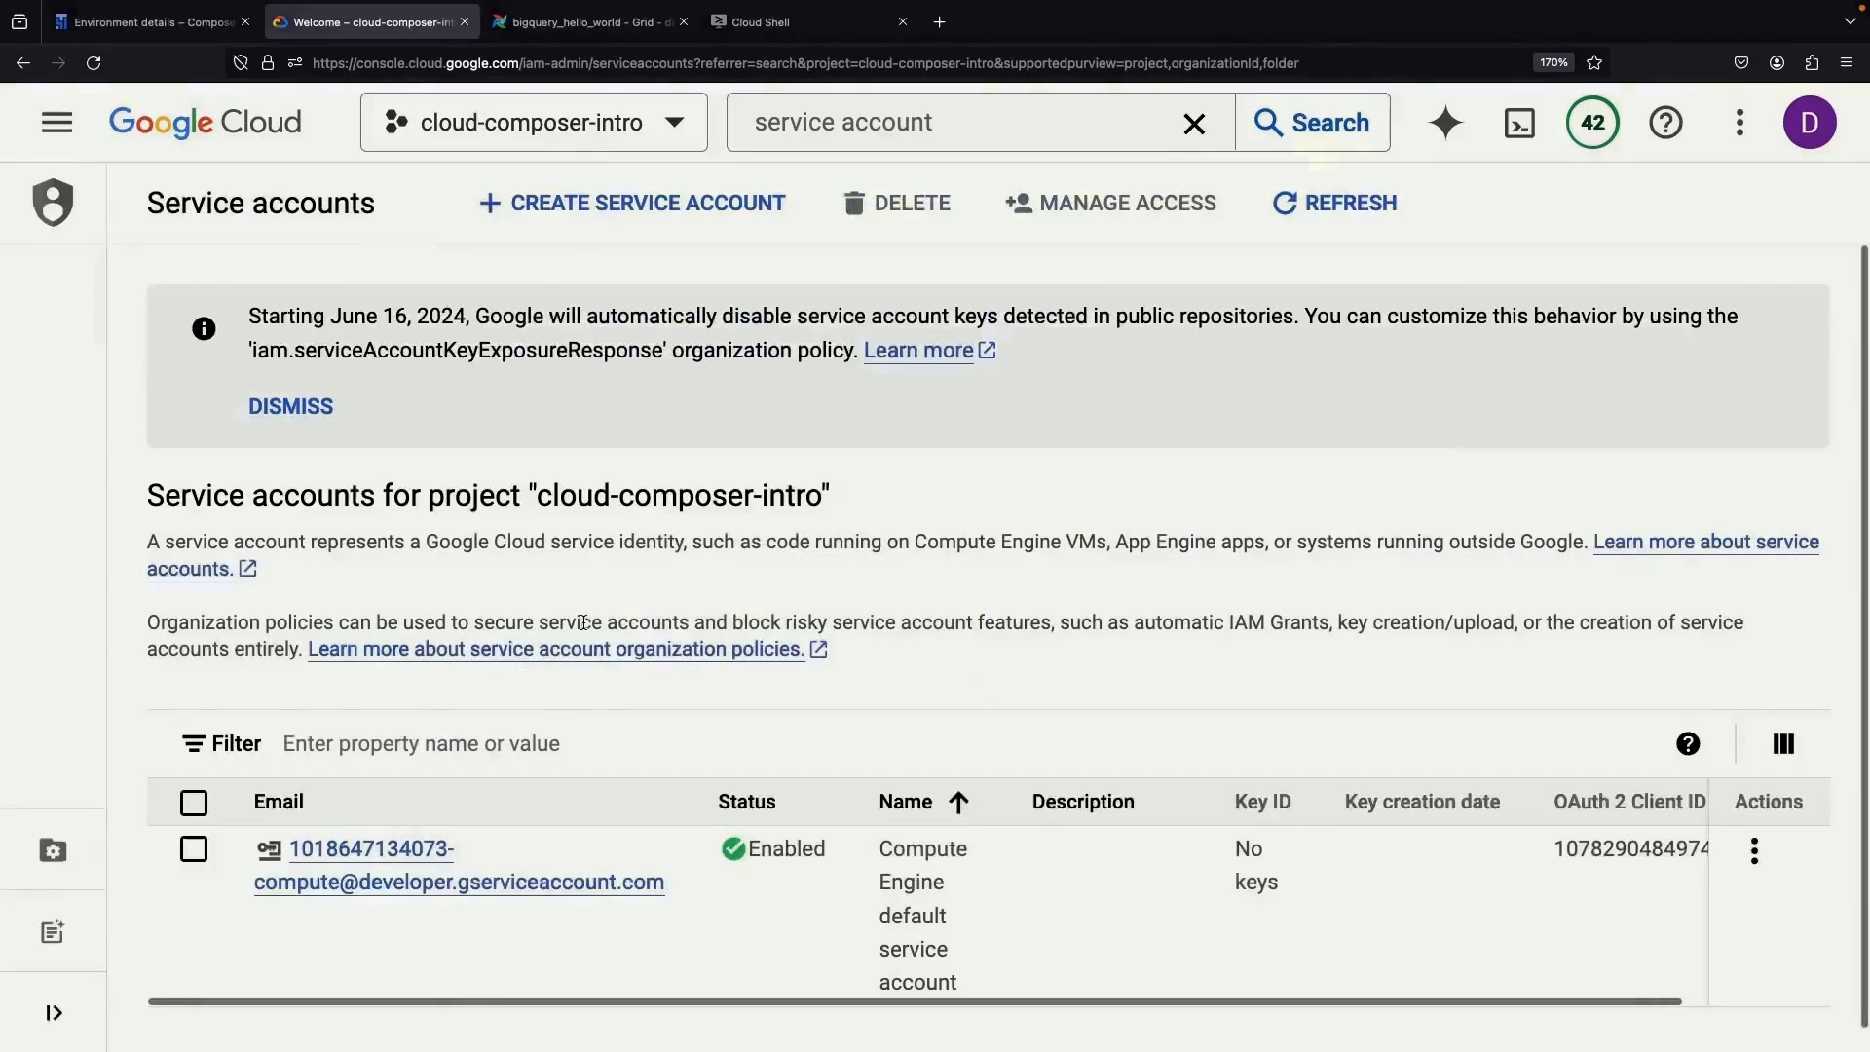
- Find the copied service account name on the page and open the project's IAM permissions
{"action": "key", "text": "ctrl+f"}
{"action": "key", "text": "ctrl+v"}
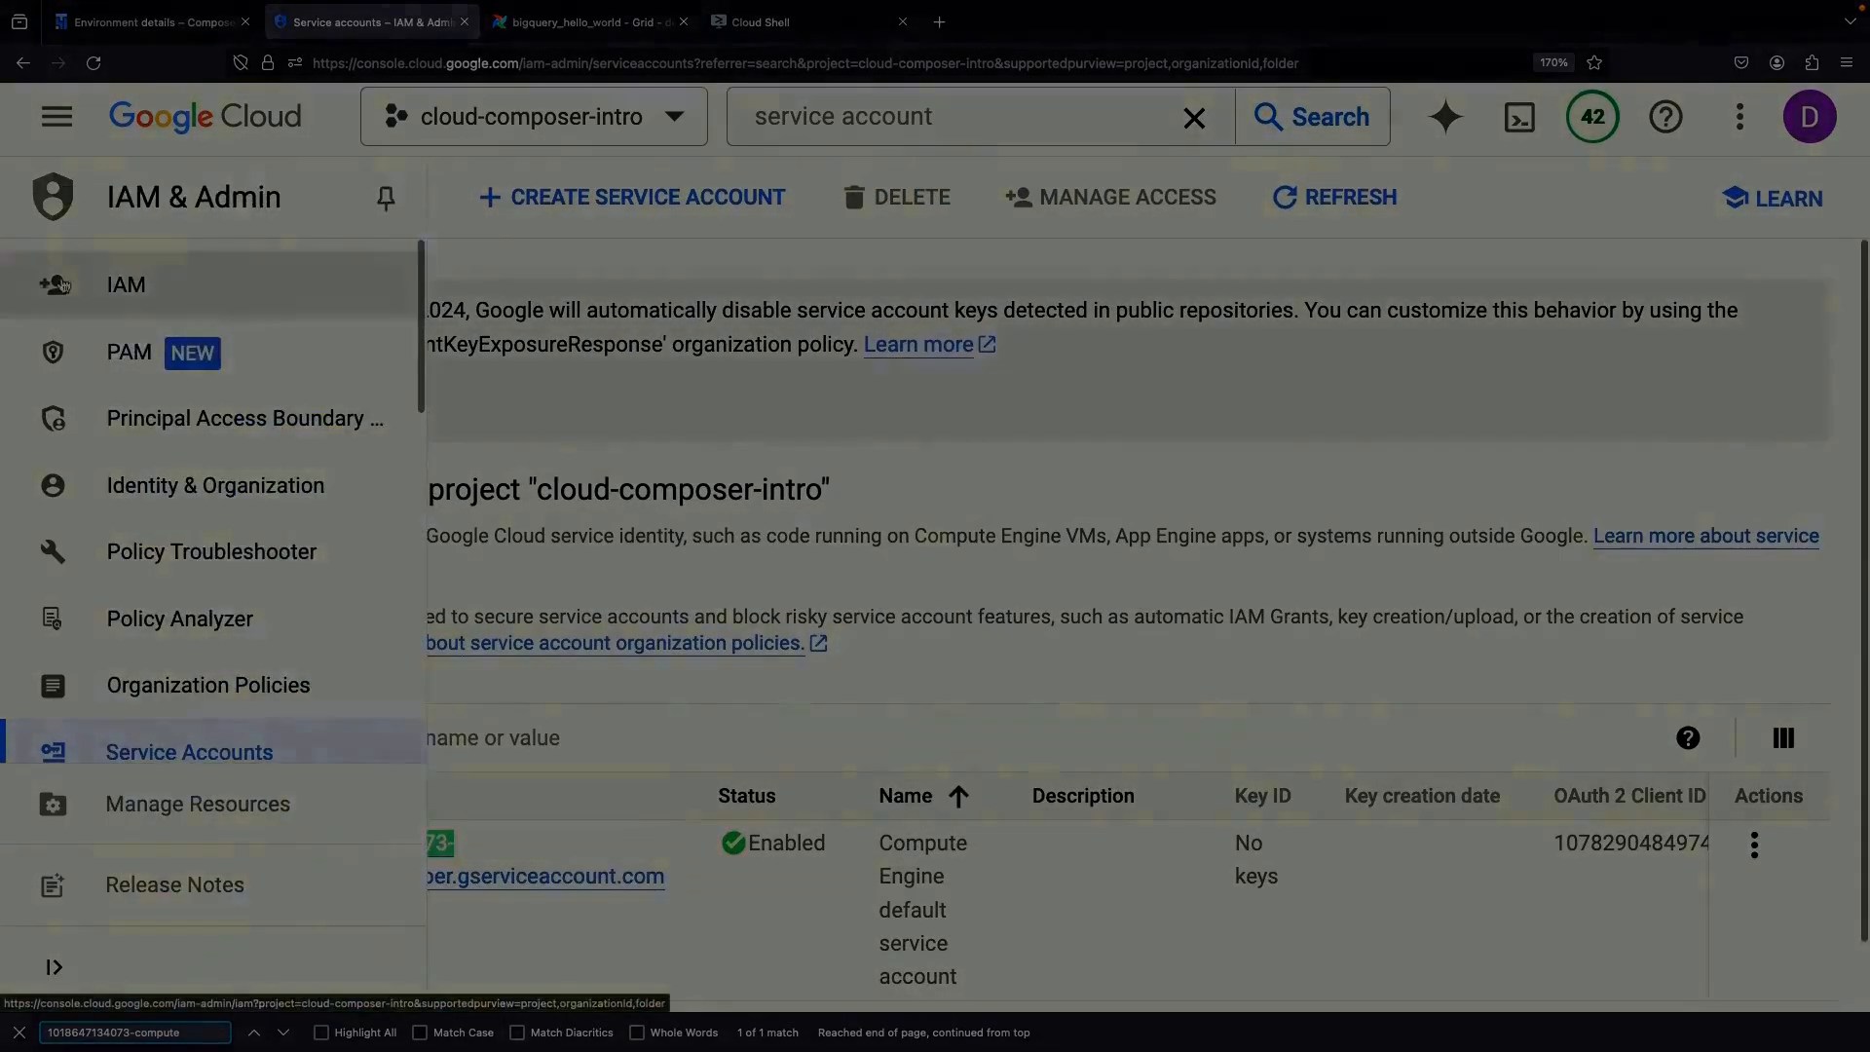
{"action": "left_click", "coordinate": [98, 166]}
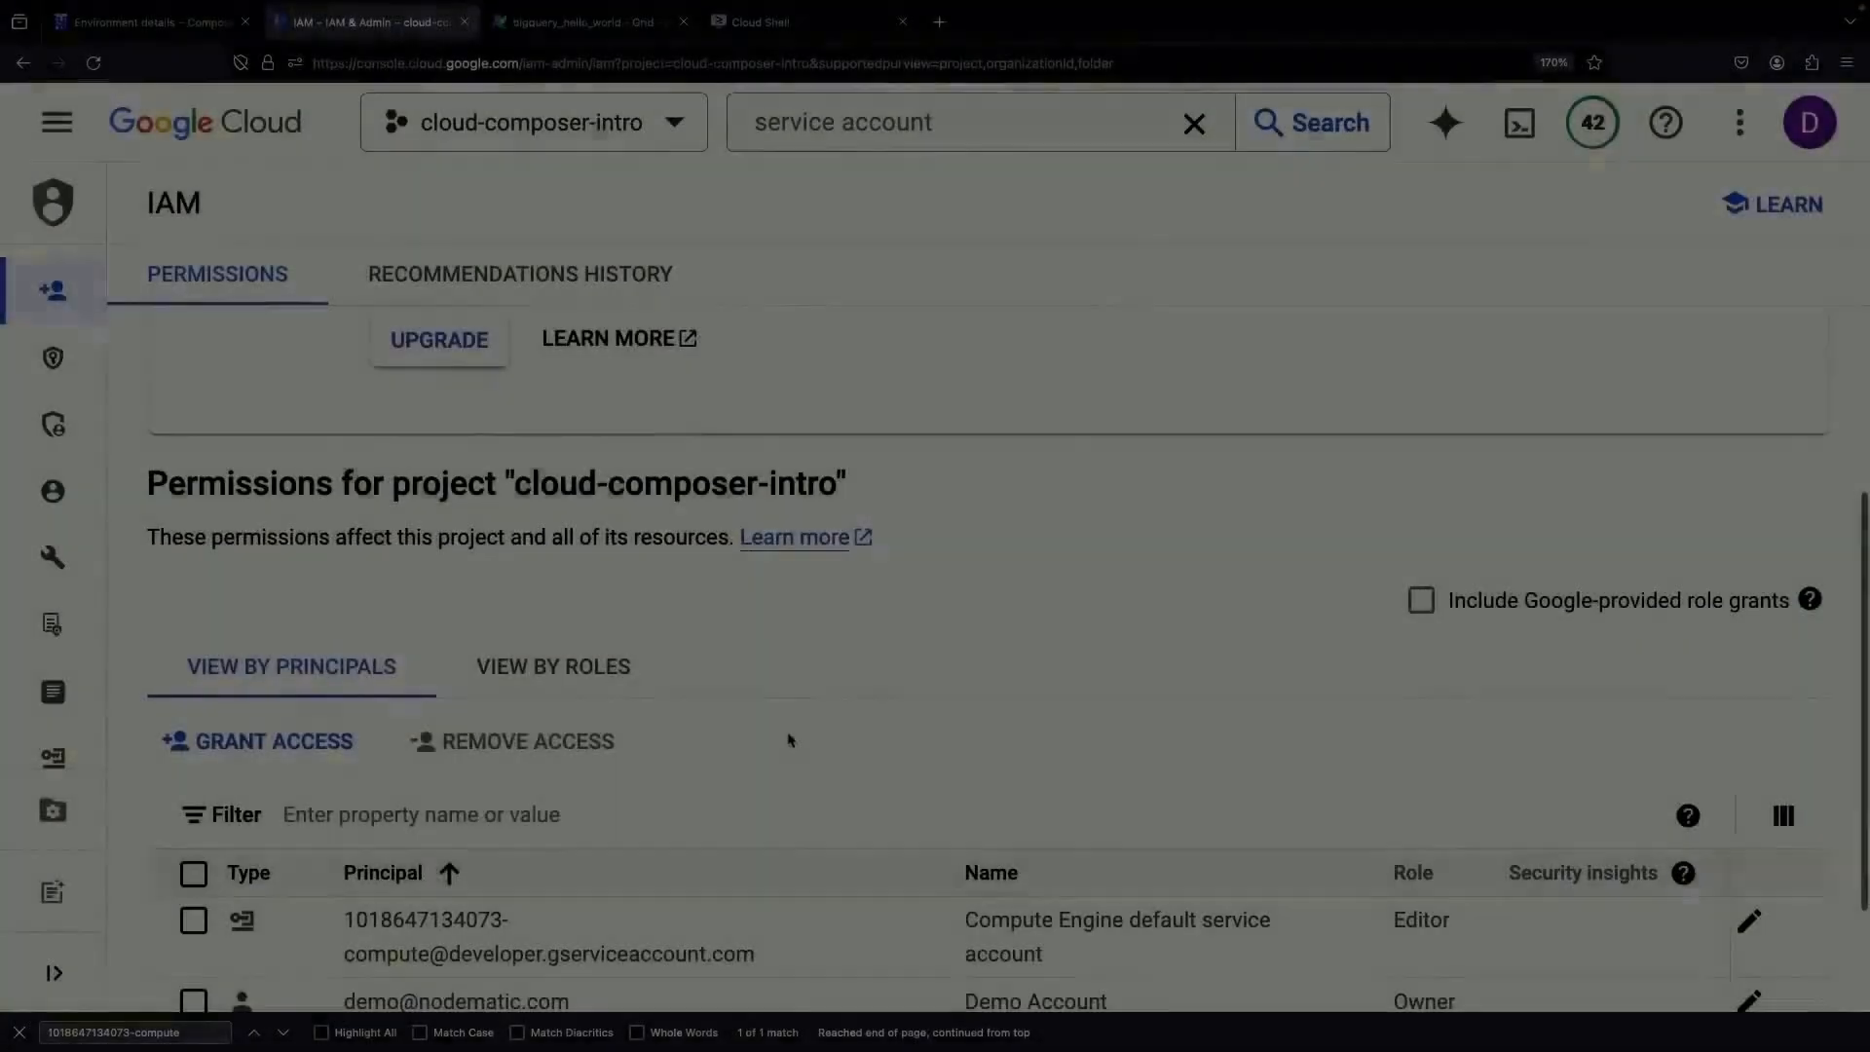
- Switch to SoftwareSim and add the summary bullet "Use service accounts to handle the authentication (rather than service account keys, etc.)"
{"action": "left_click", "coordinate": [599, 33]}
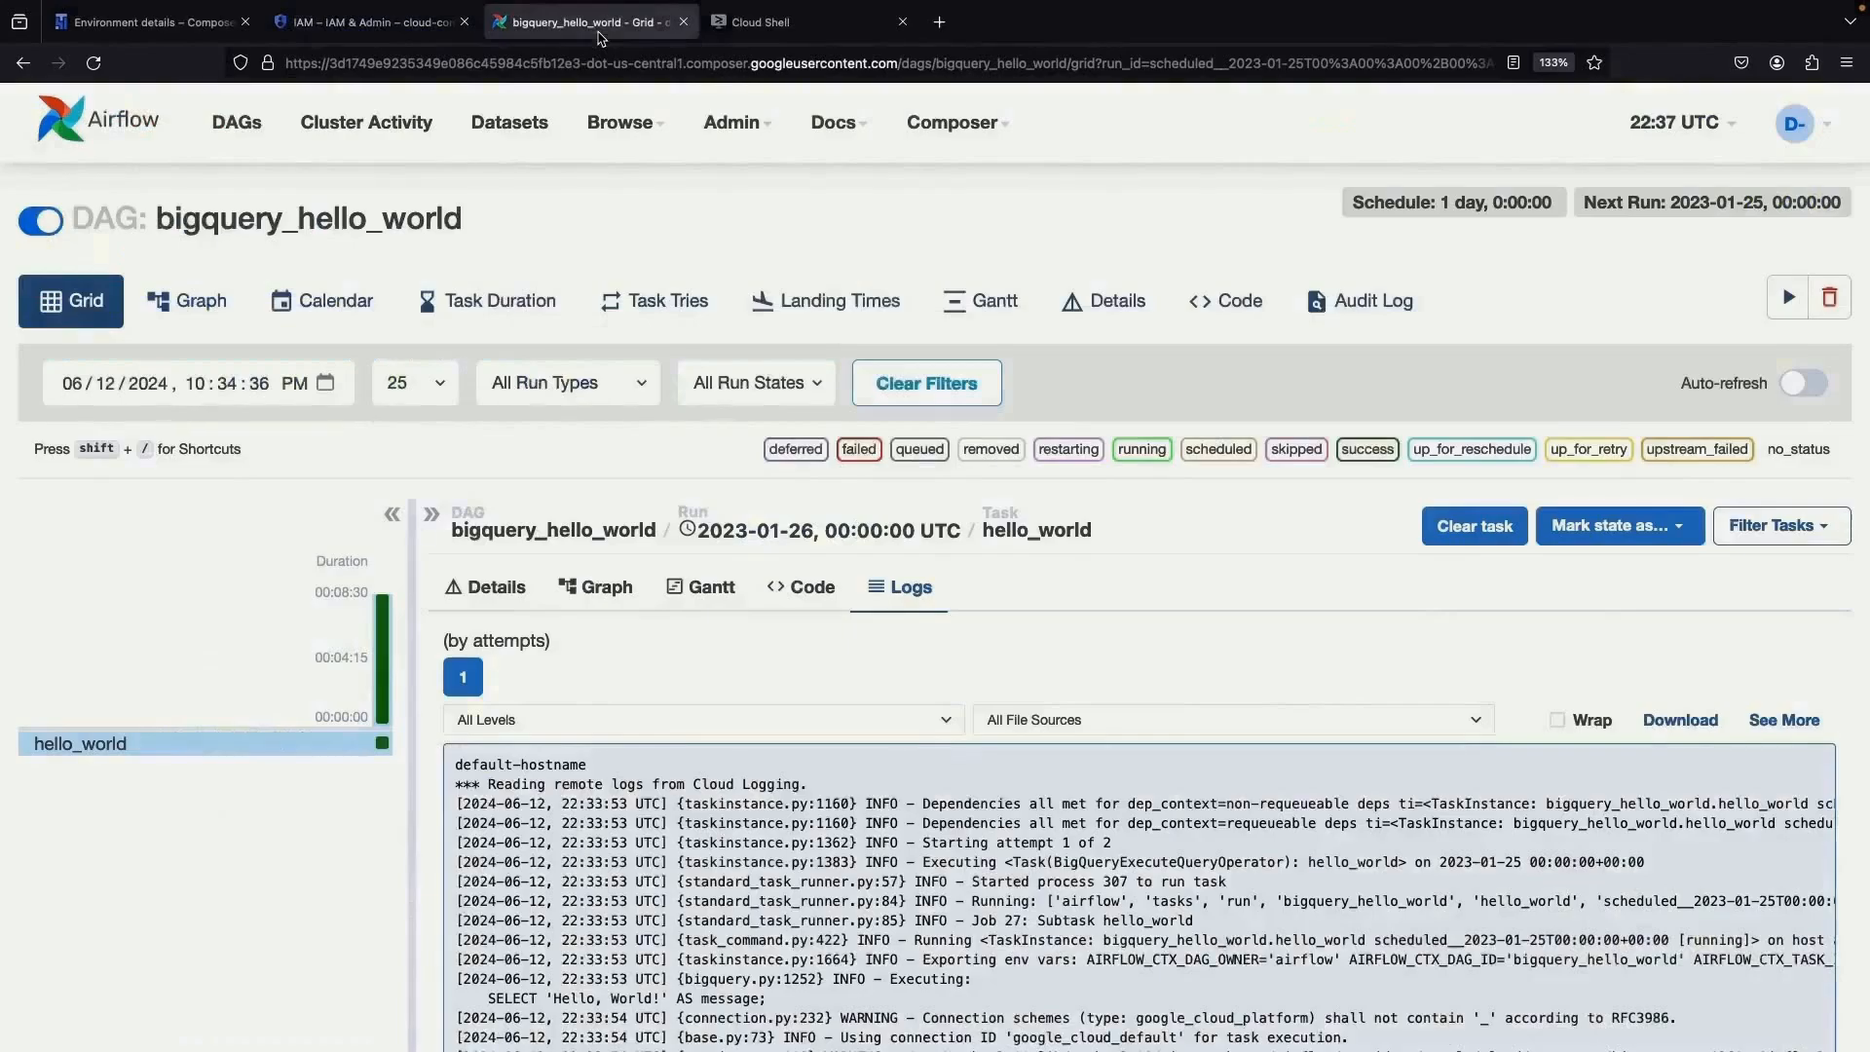
{"action": "scroll", "coordinate": [738, 733], "scroll_direction": "down", "scroll_amount": 3}
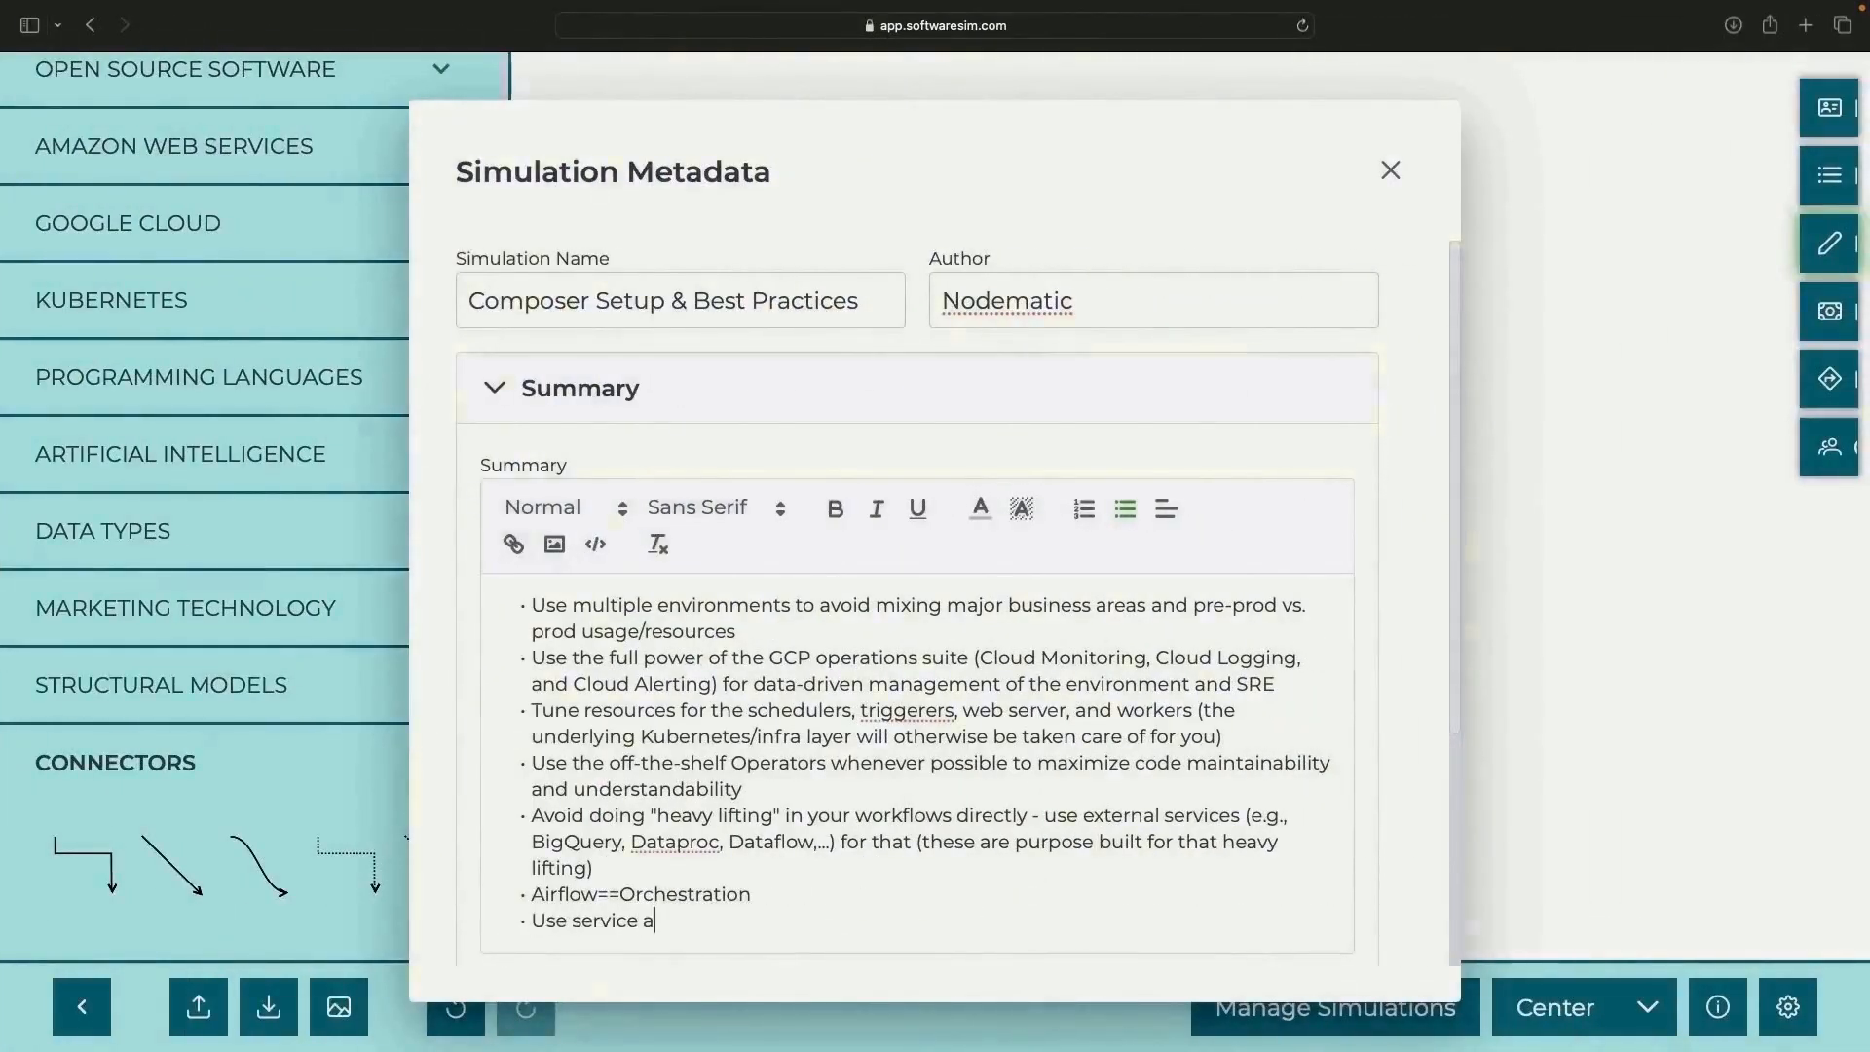
{"action": "type", "text": "ccounts to handle the authentication (rather than s"}
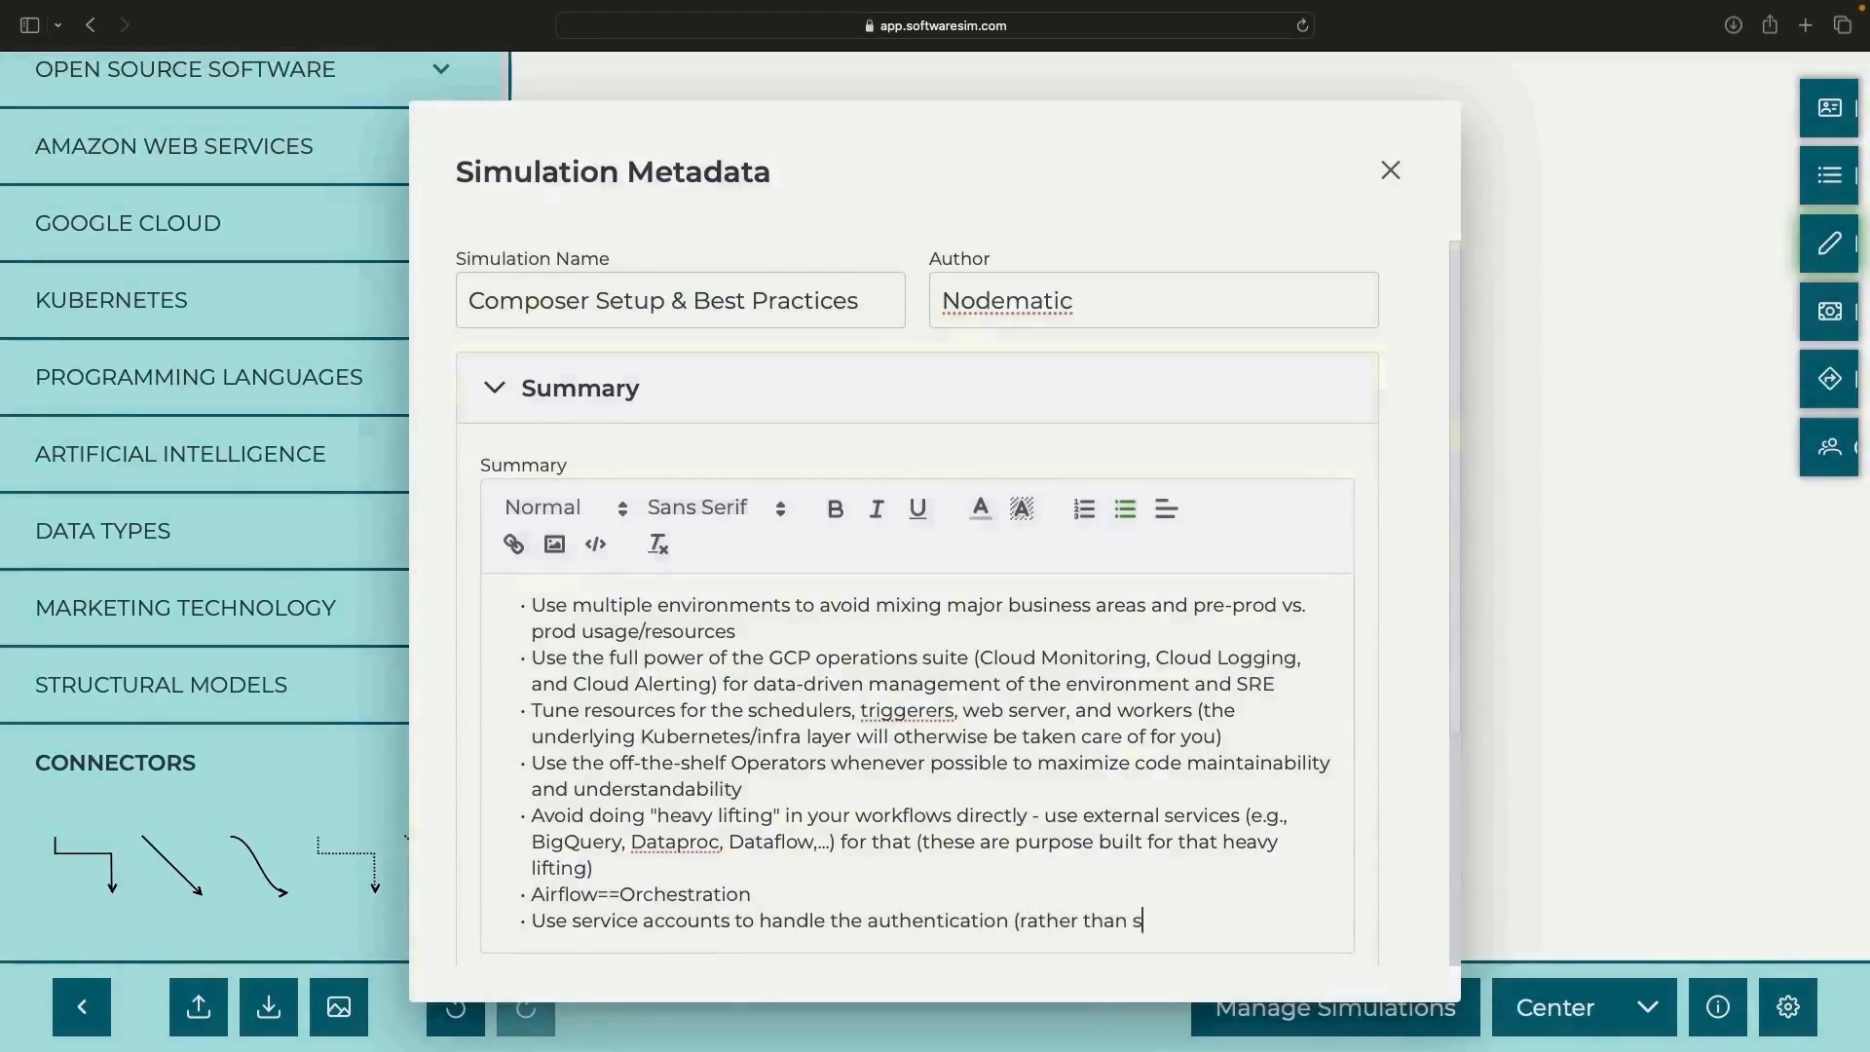
{"action": "type", "text": " keys,"}
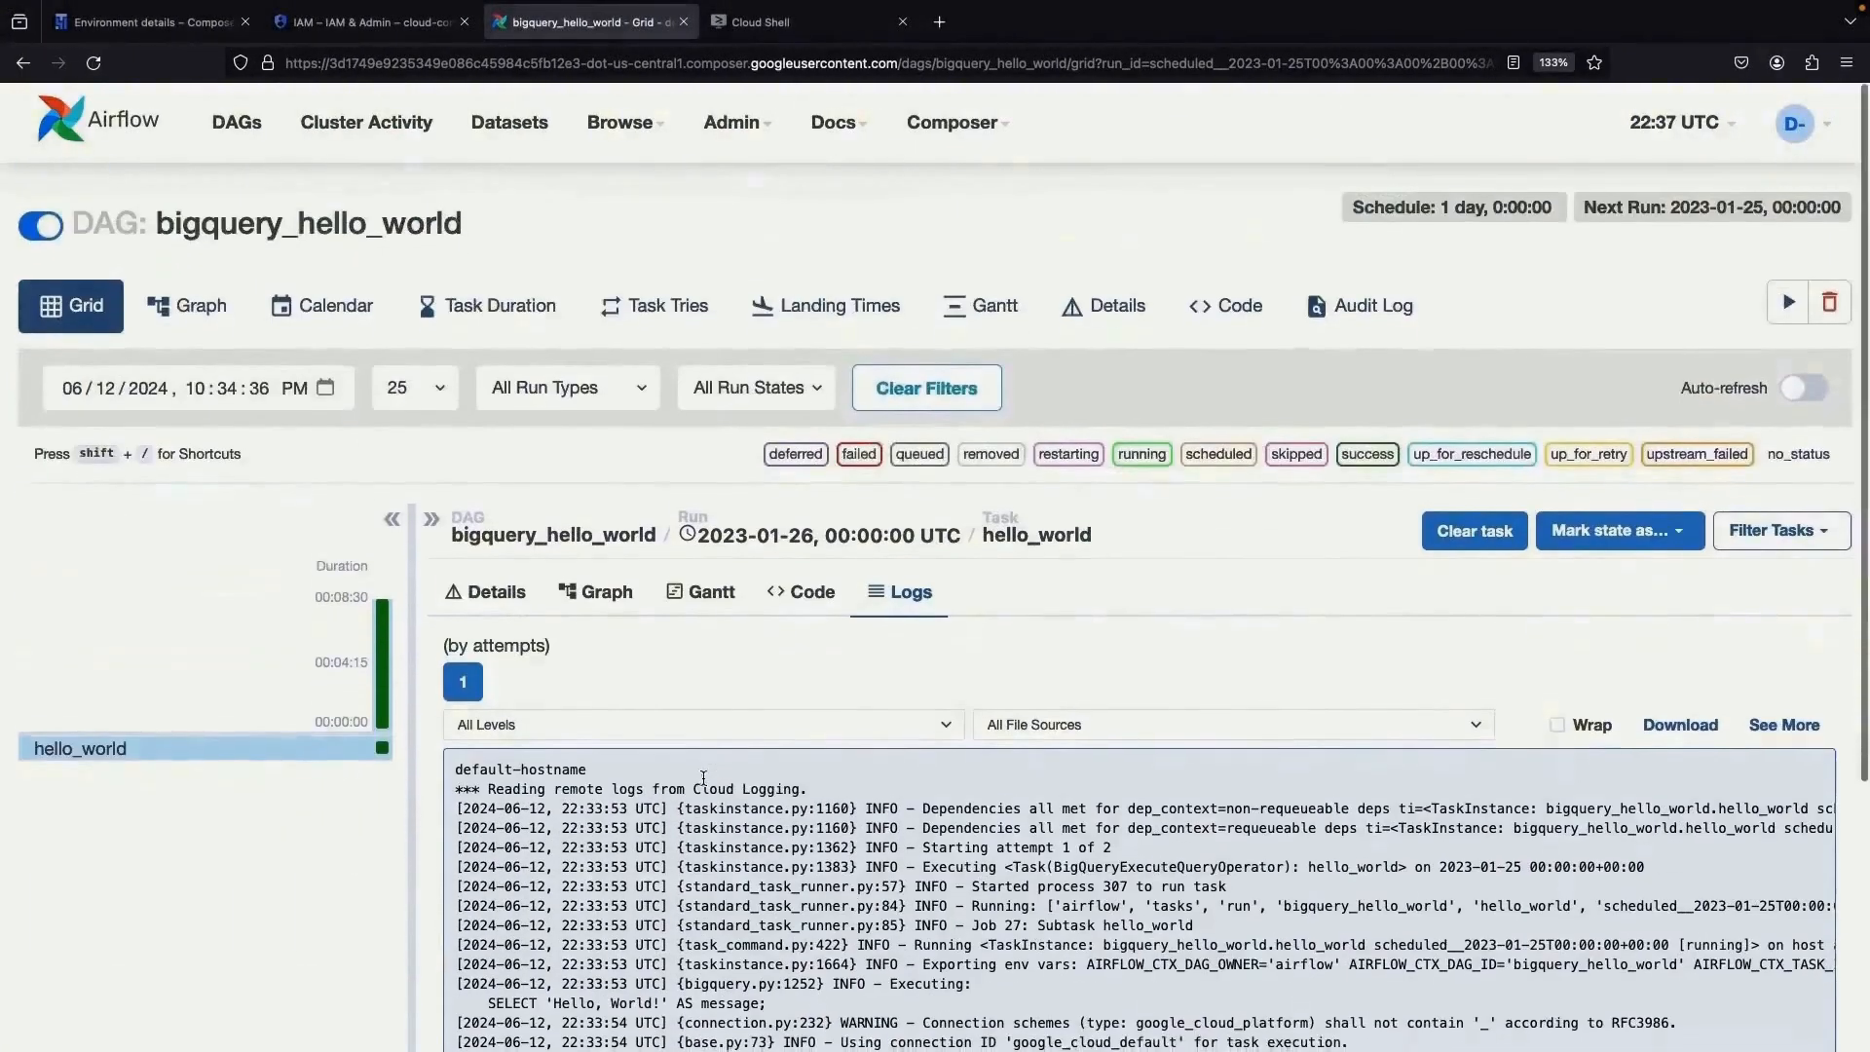
- In the Composer console, open the Composer 2 environment creation form and check which service accounts a new environment can use
{"action": "left_click", "coordinate": [154, 26]}
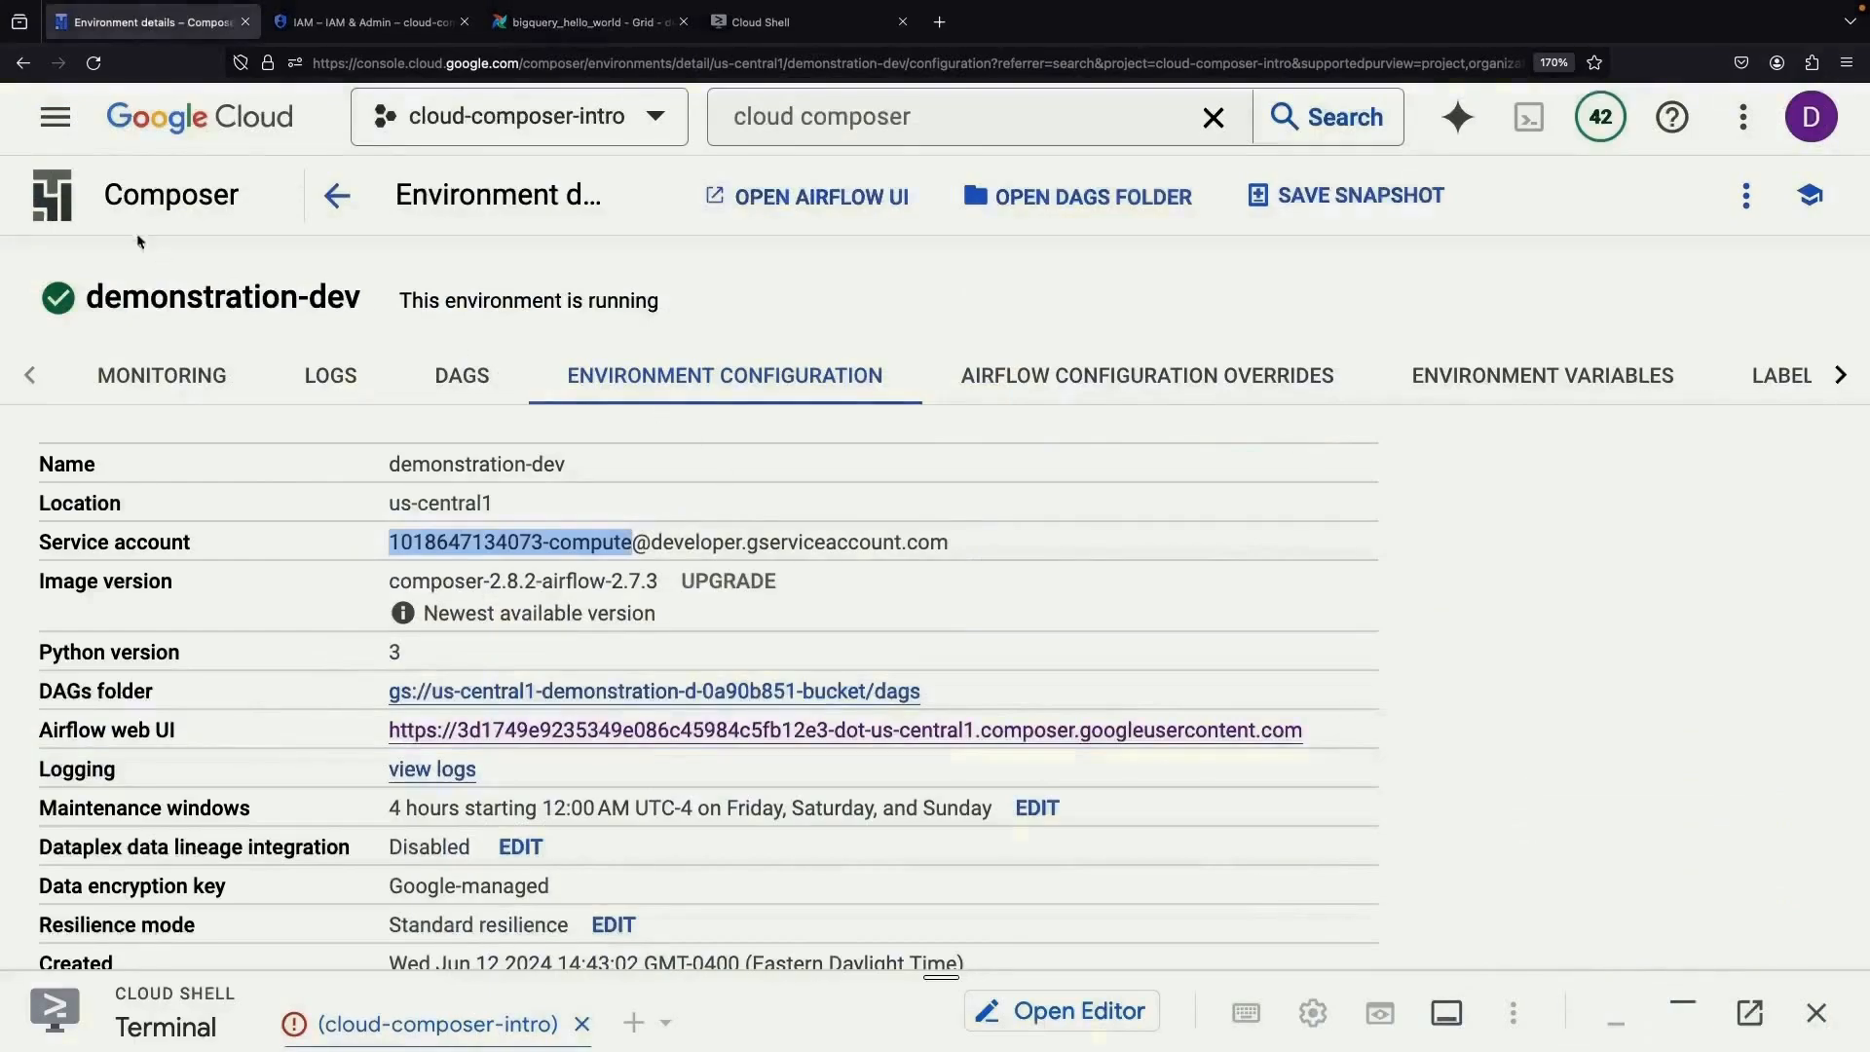
{"action": "left_click", "coordinate": [338, 197]}
{"action": "left_click", "coordinate": [655, 195]}
{"action": "left_click", "coordinate": [681, 272]}
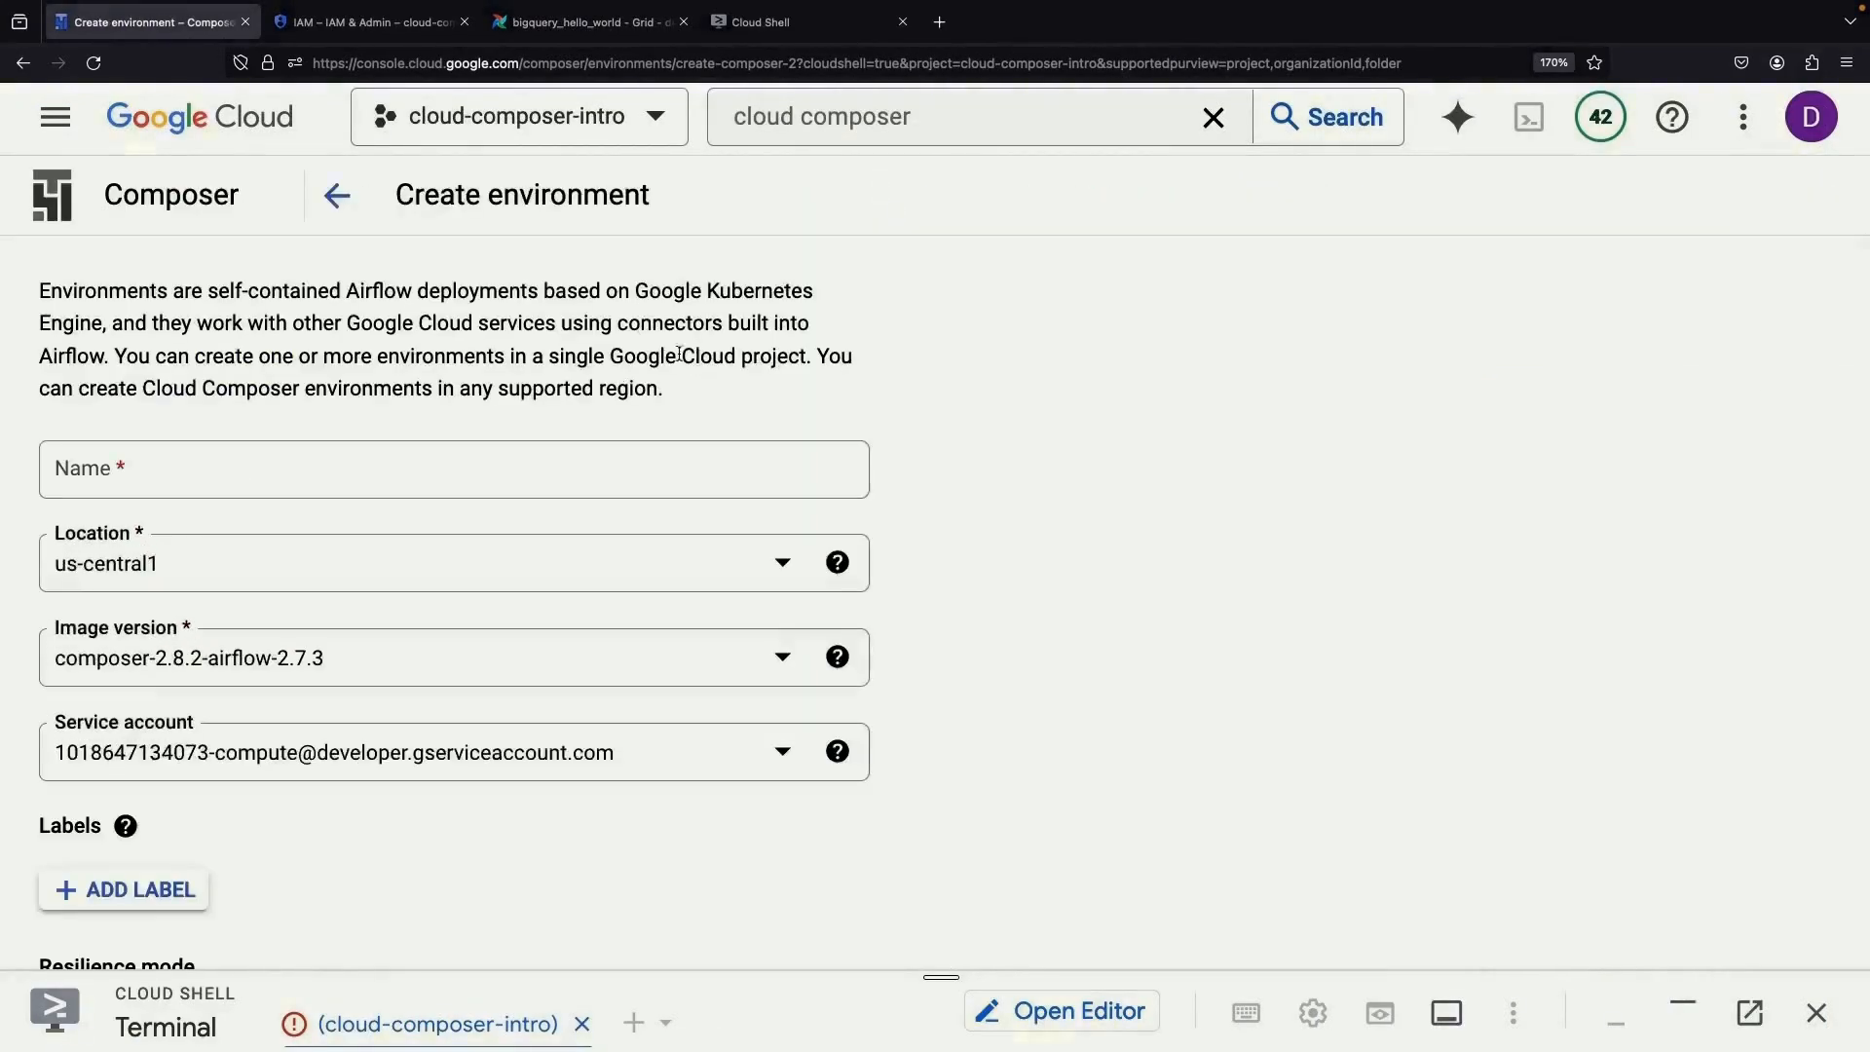
{"action": "scroll", "coordinate": [379, 624], "scroll_direction": "down", "scroll_amount": 2}
{"action": "left_click", "coordinate": [380, 625]}
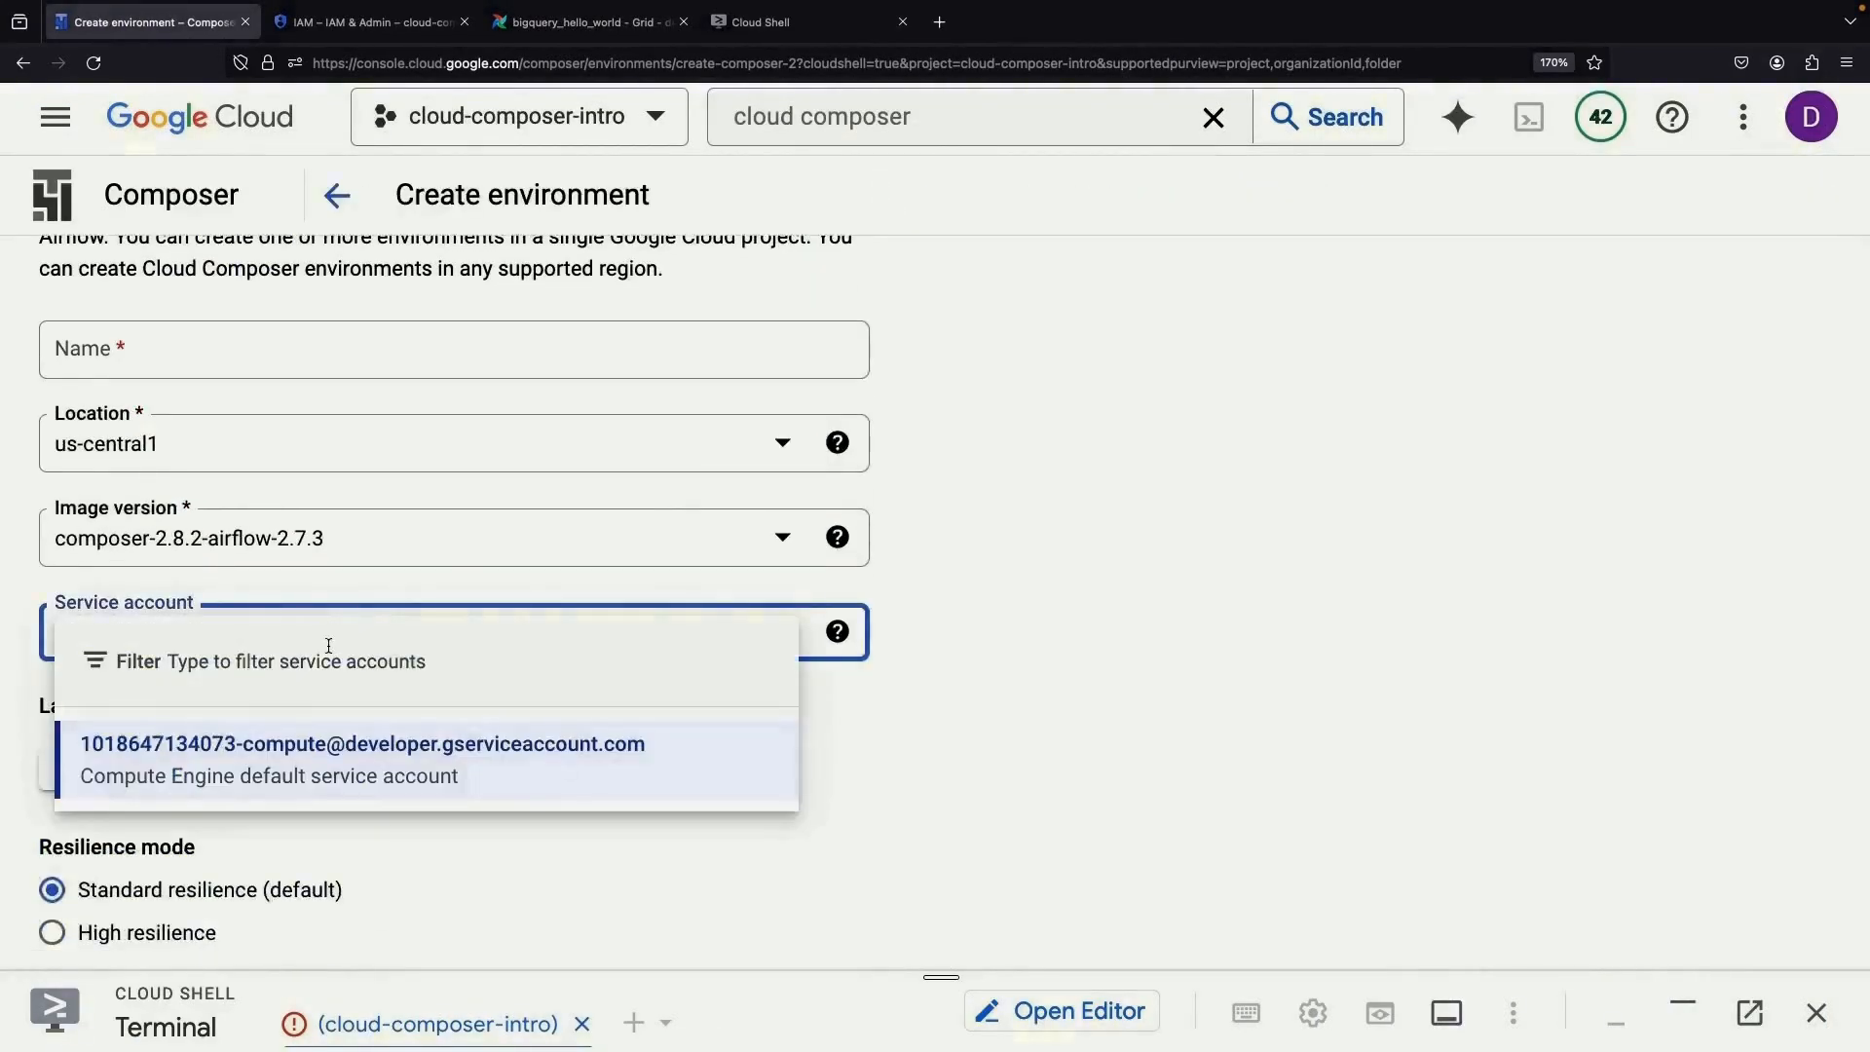
{"action": "left_click", "coordinate": [609, 747]}
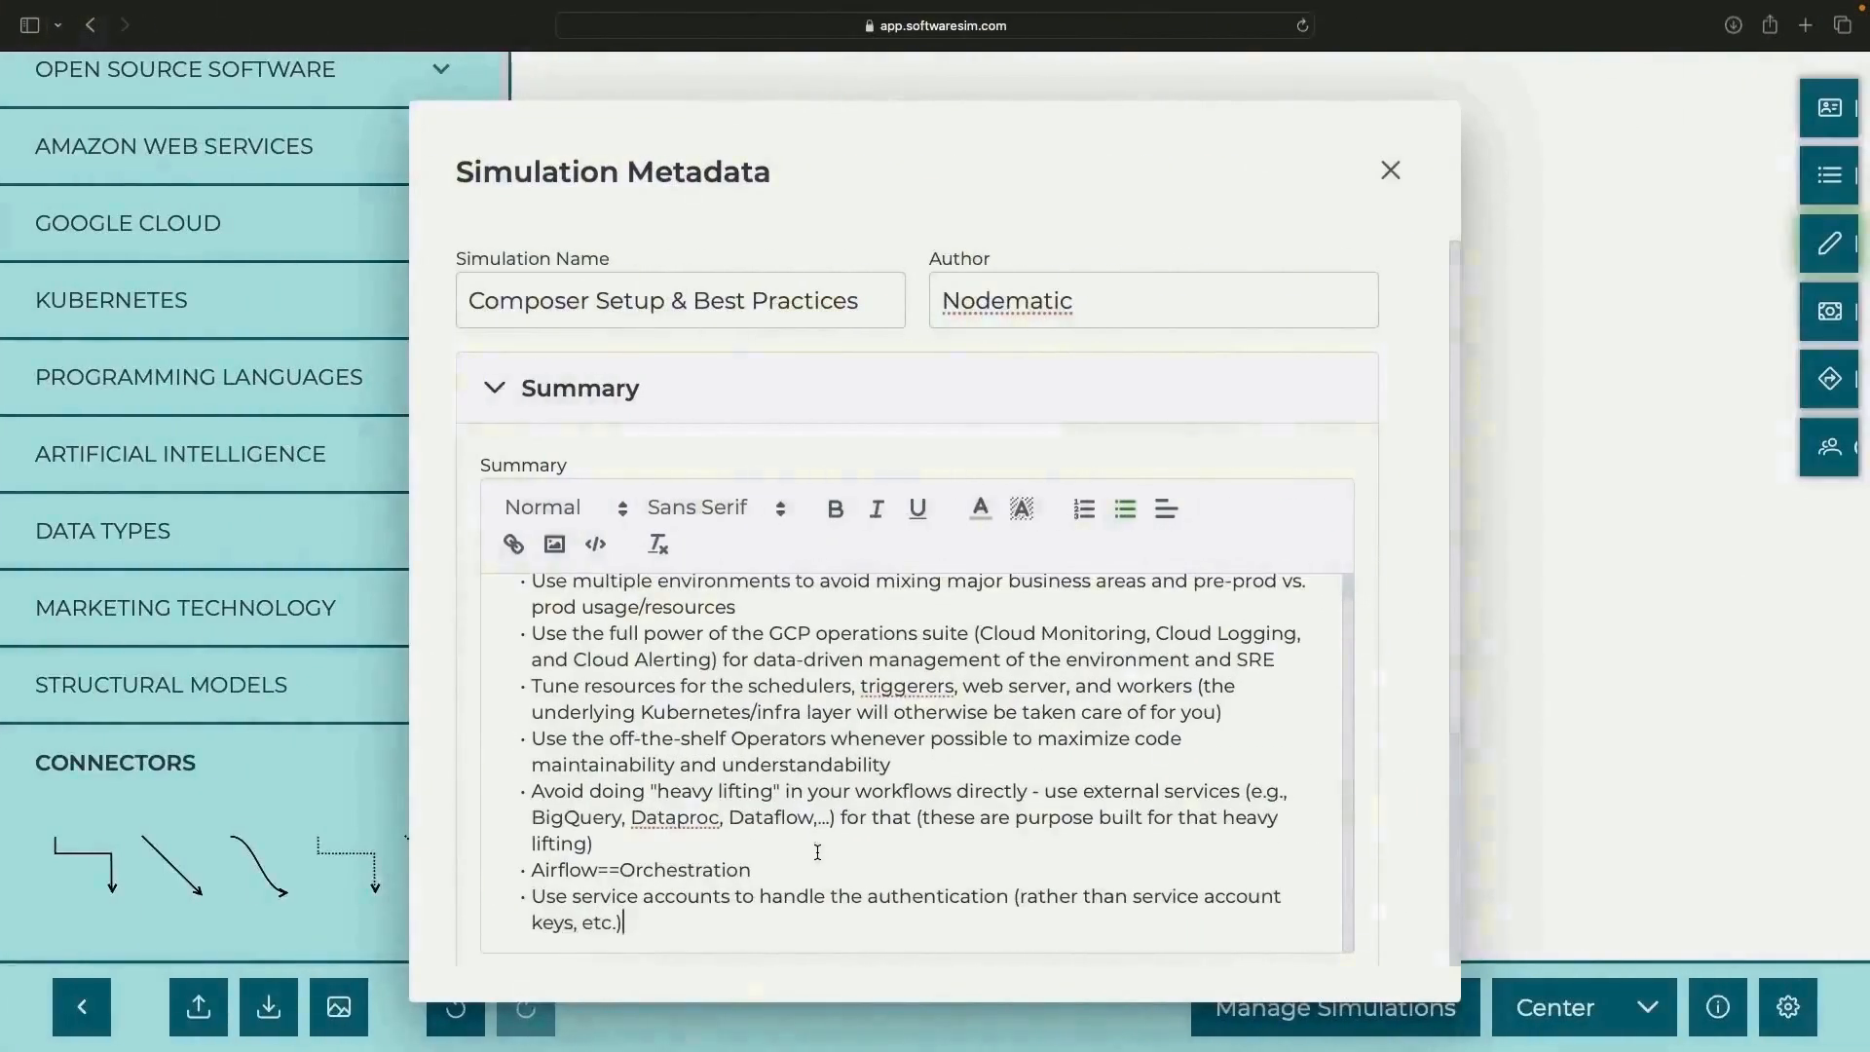
- In the SoftwareSim summary, reword the service account bullet to start "Use a non-default (carefully role-scoped) service account" and start a new bullet
{"action": "key", "text": "Return"}
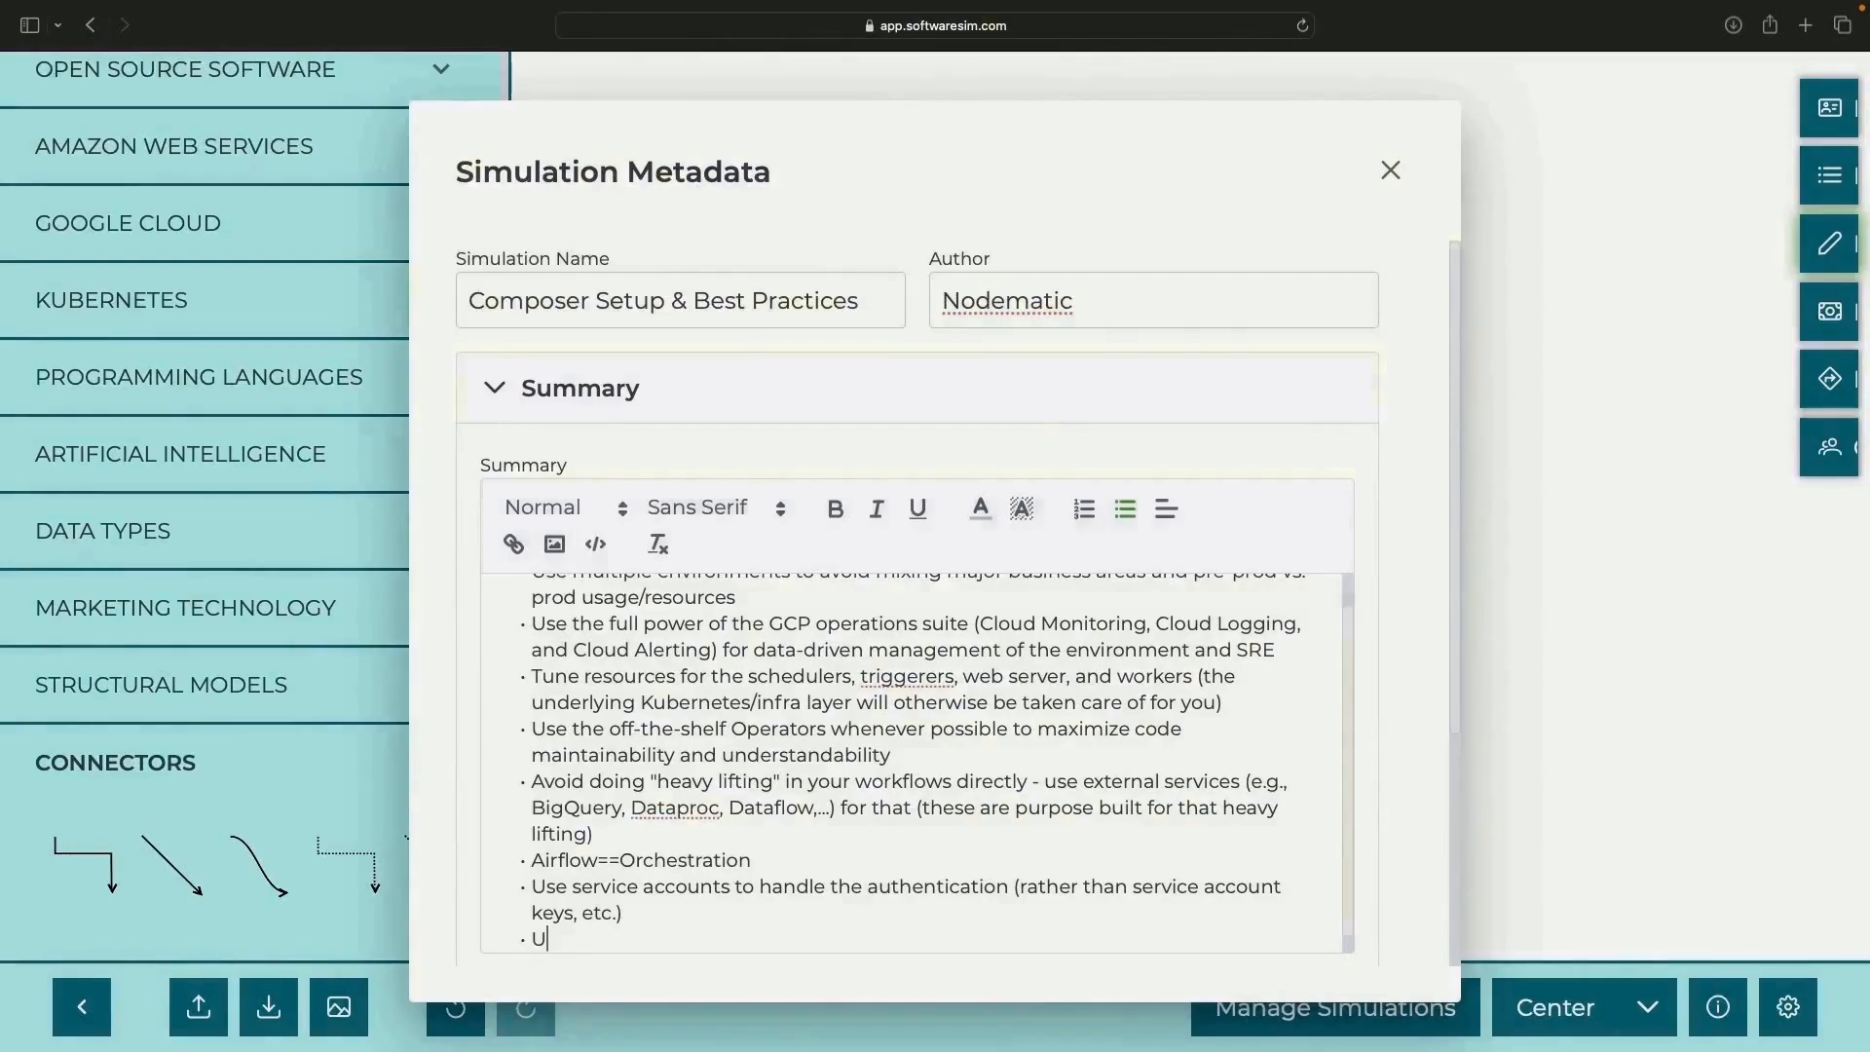
{"action": "left_click", "coordinate": [571, 876]}
{"action": "type", "text": "a non-default (c"}
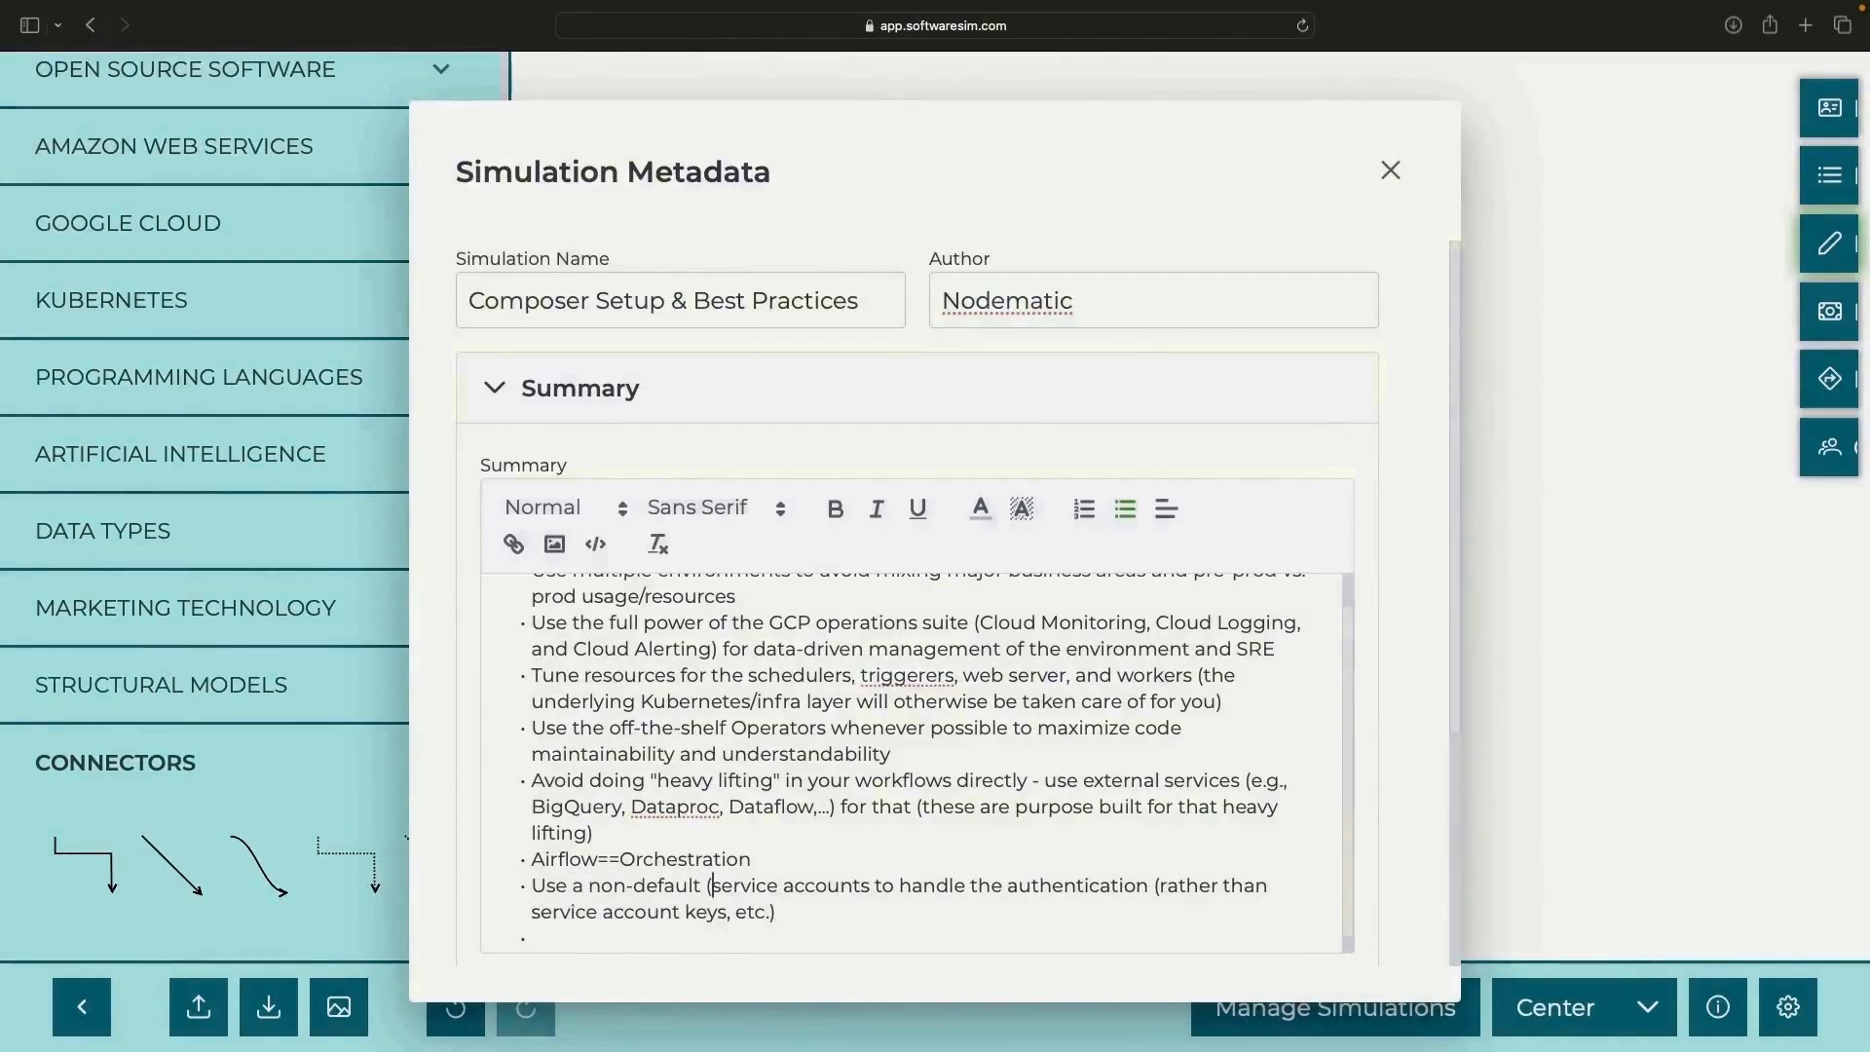
{"action": "type", "text": "arefully role-scoped)"}
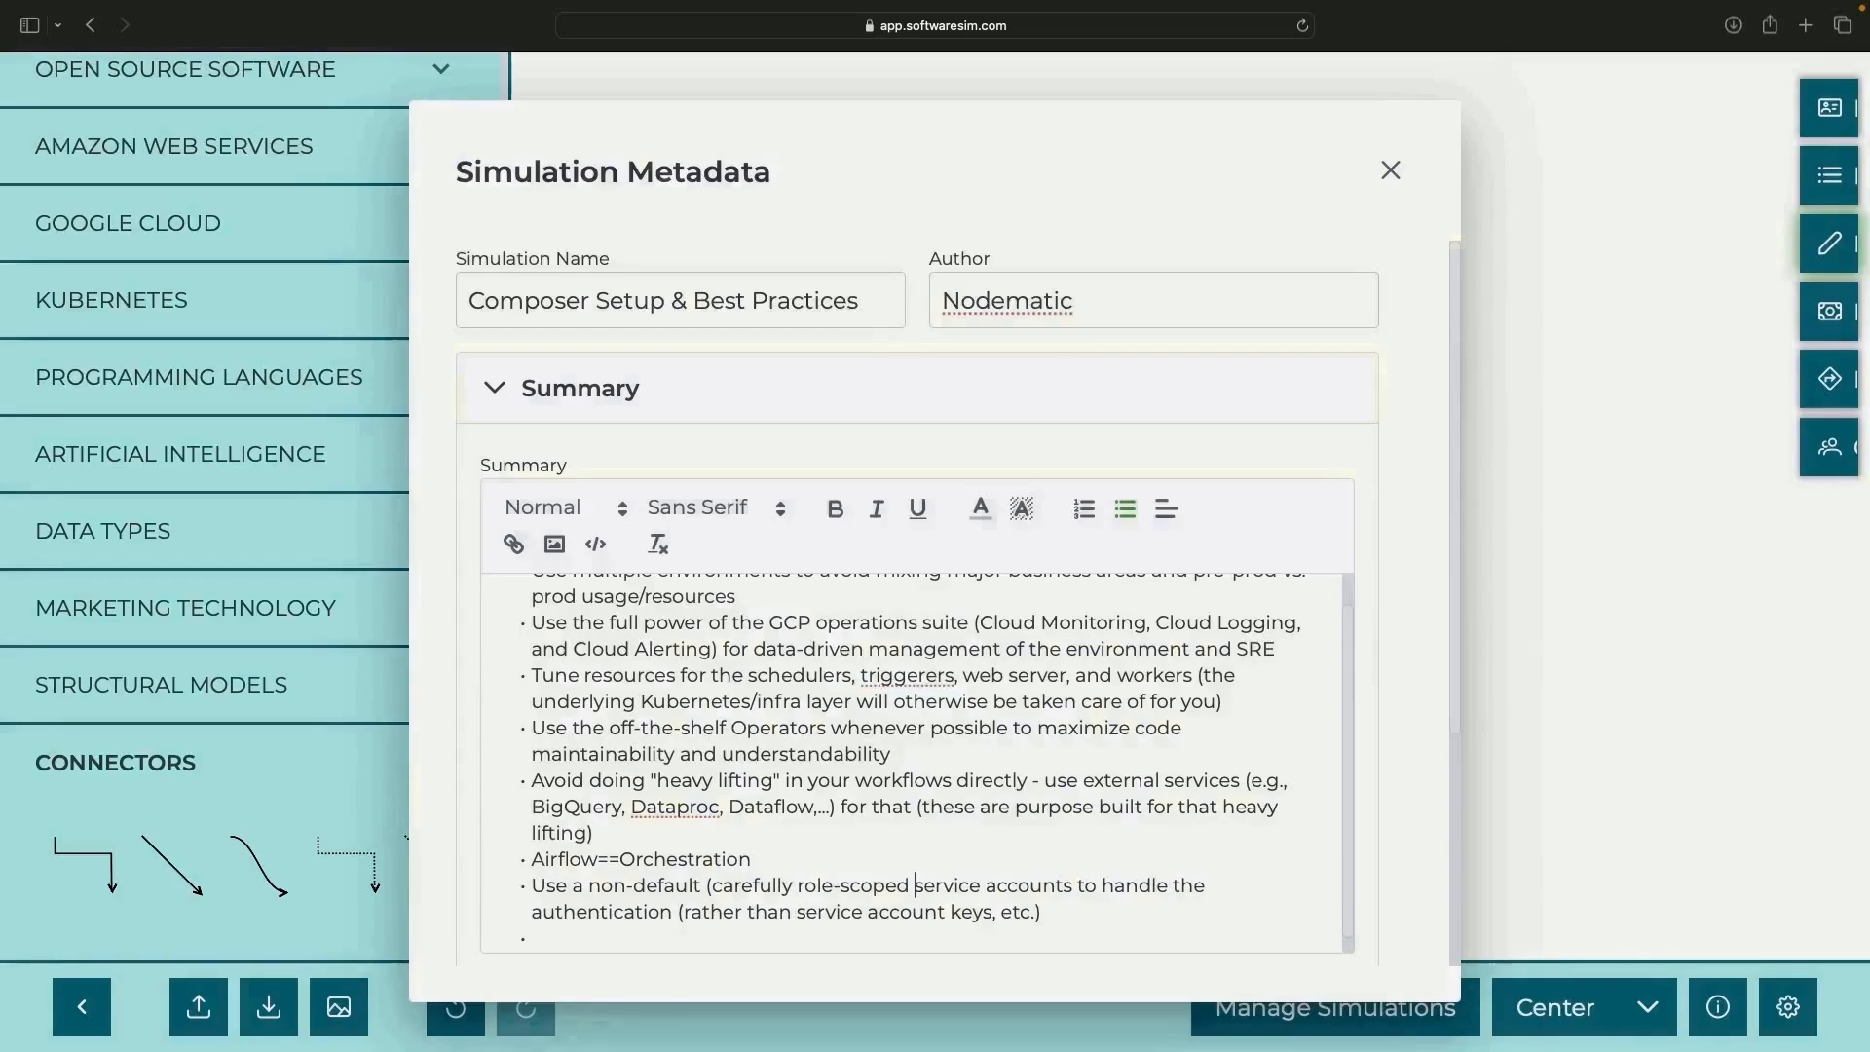
{"action": "left_click", "coordinate": [531, 937]}
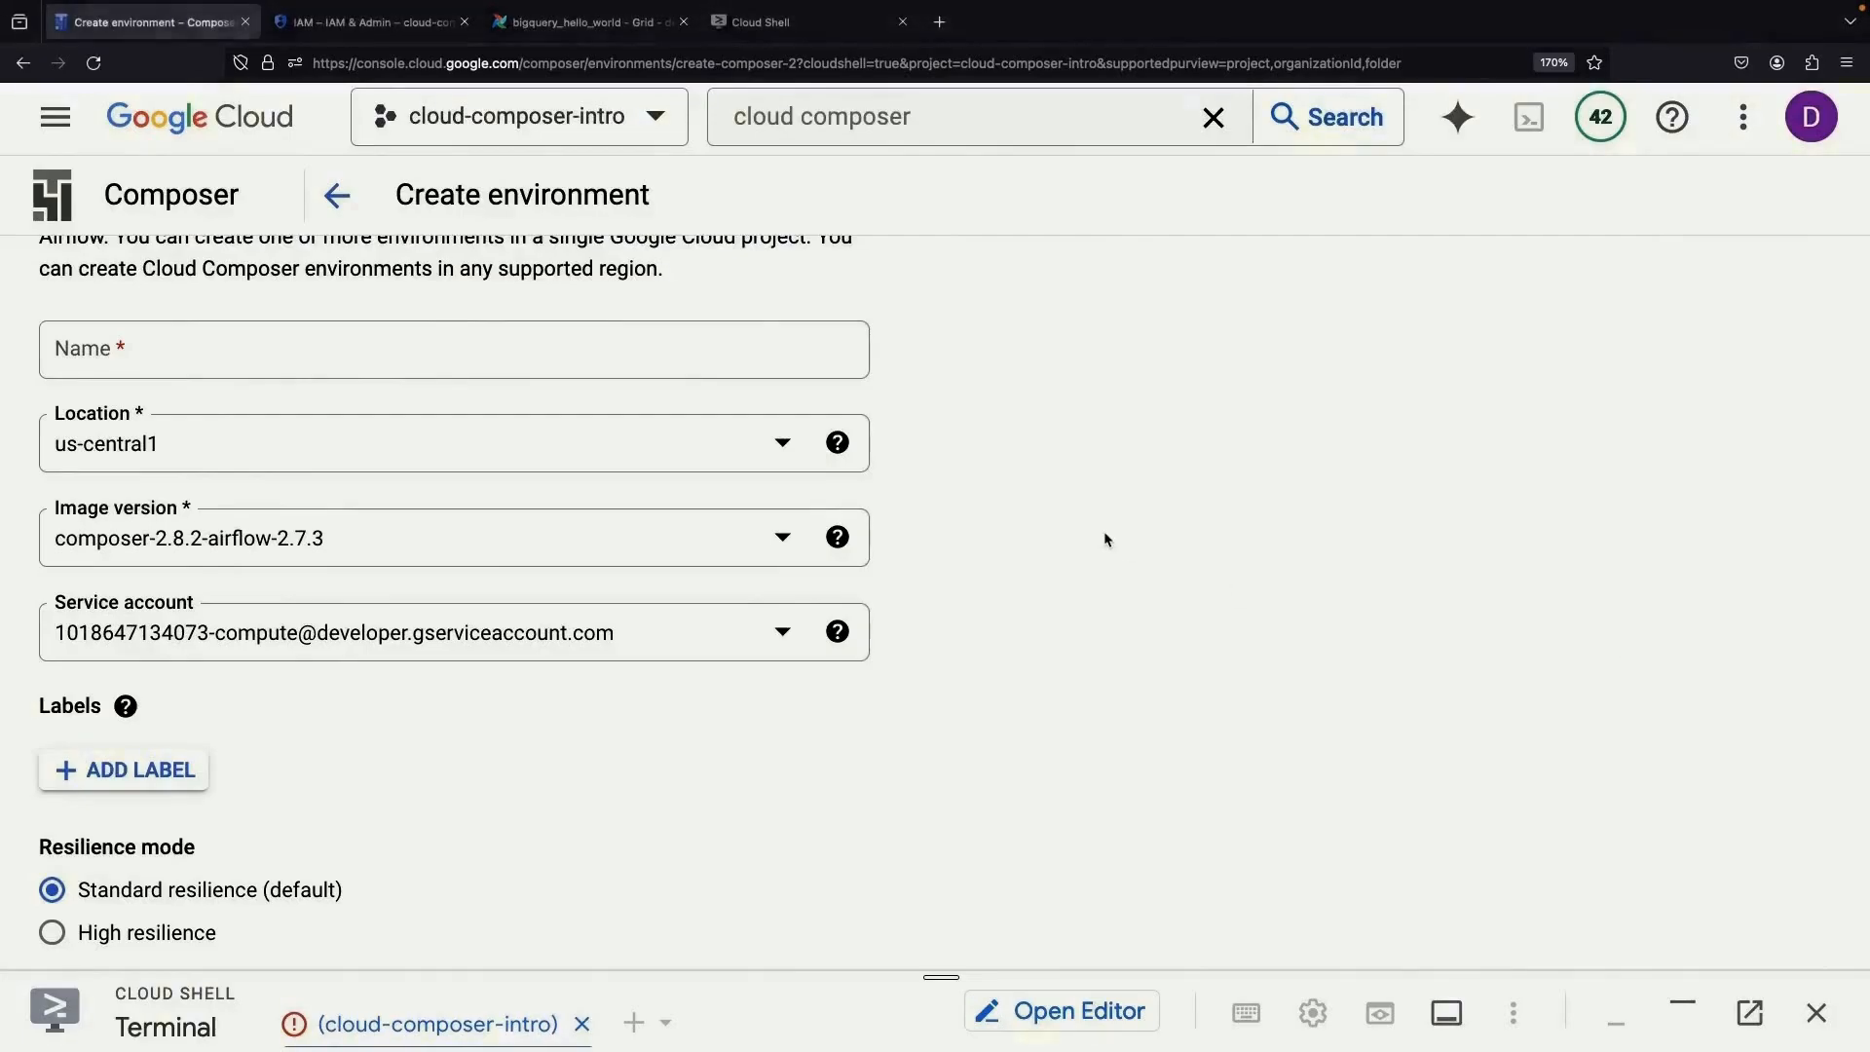
- In the Composer console, leave the environment creation form and open the Workers monitoring of demonstration-dev
{"action": "scroll", "coordinate": [1106, 534], "scroll_direction": "up", "scroll_amount": 2}
{"action": "left_click", "coordinate": [336, 194]}
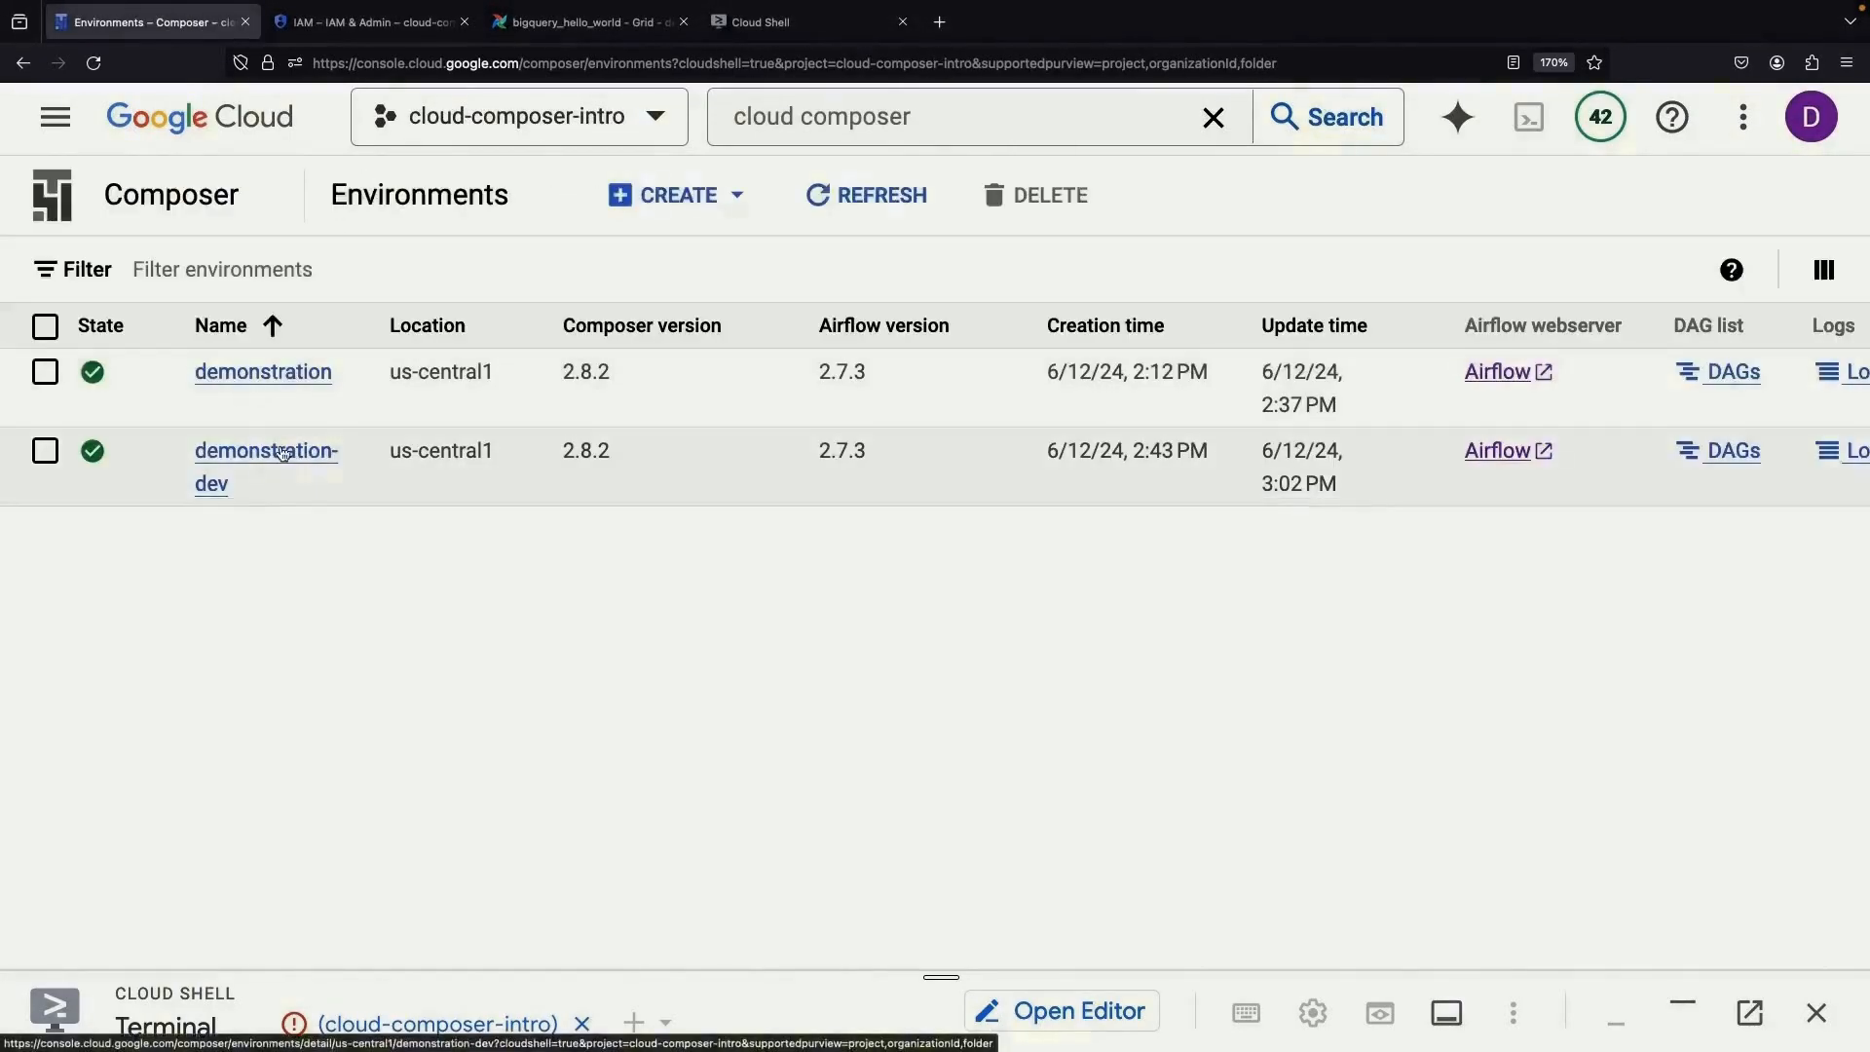
{"action": "left_click", "coordinate": [279, 450]}
{"action": "scroll", "coordinate": [315, 752], "scroll_direction": "down", "scroll_amount": 1}
{"action": "left_click", "coordinate": [316, 752]}
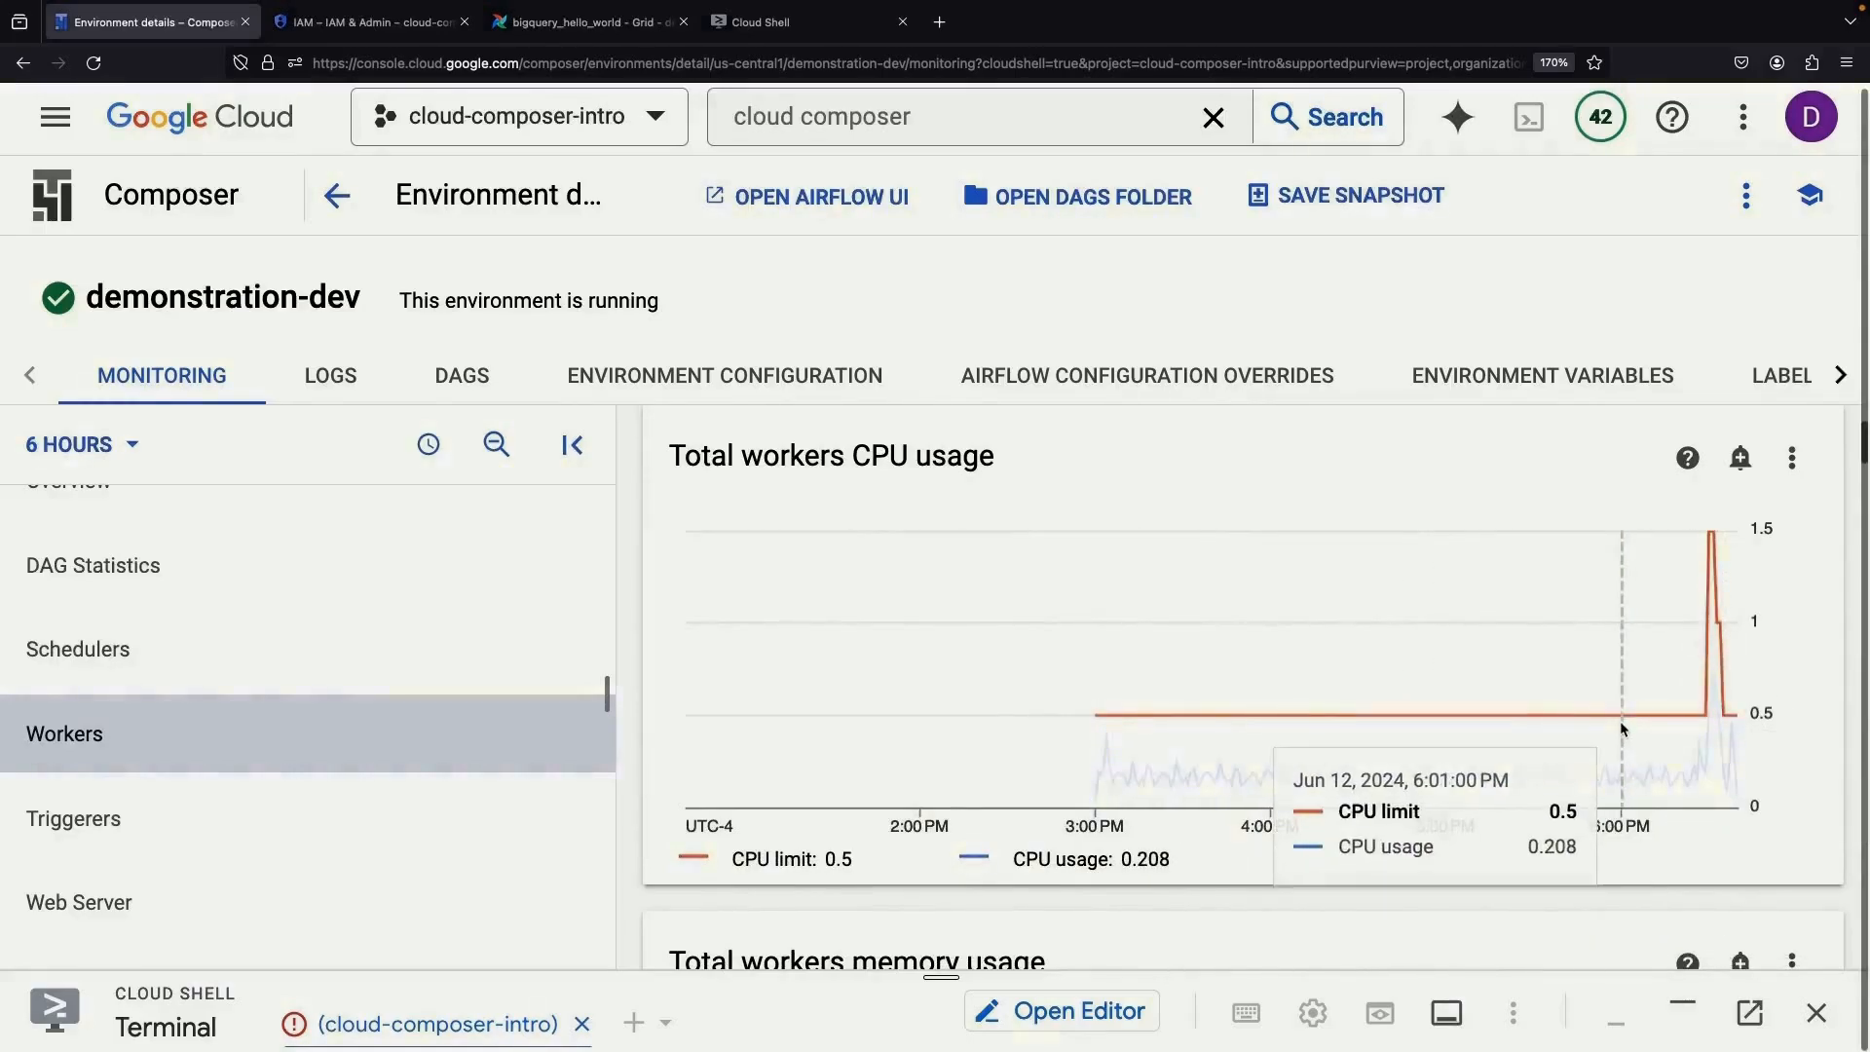
- Examine the workers' CPU, memory and disk usage charts and the pod evictions of demonstration-dev
{"action": "scroll", "coordinate": [1620, 728], "scroll_direction": "down", "scroll_amount": 3}
{"action": "scroll", "coordinate": [1621, 727], "scroll_direction": "down", "scroll_amount": 2}
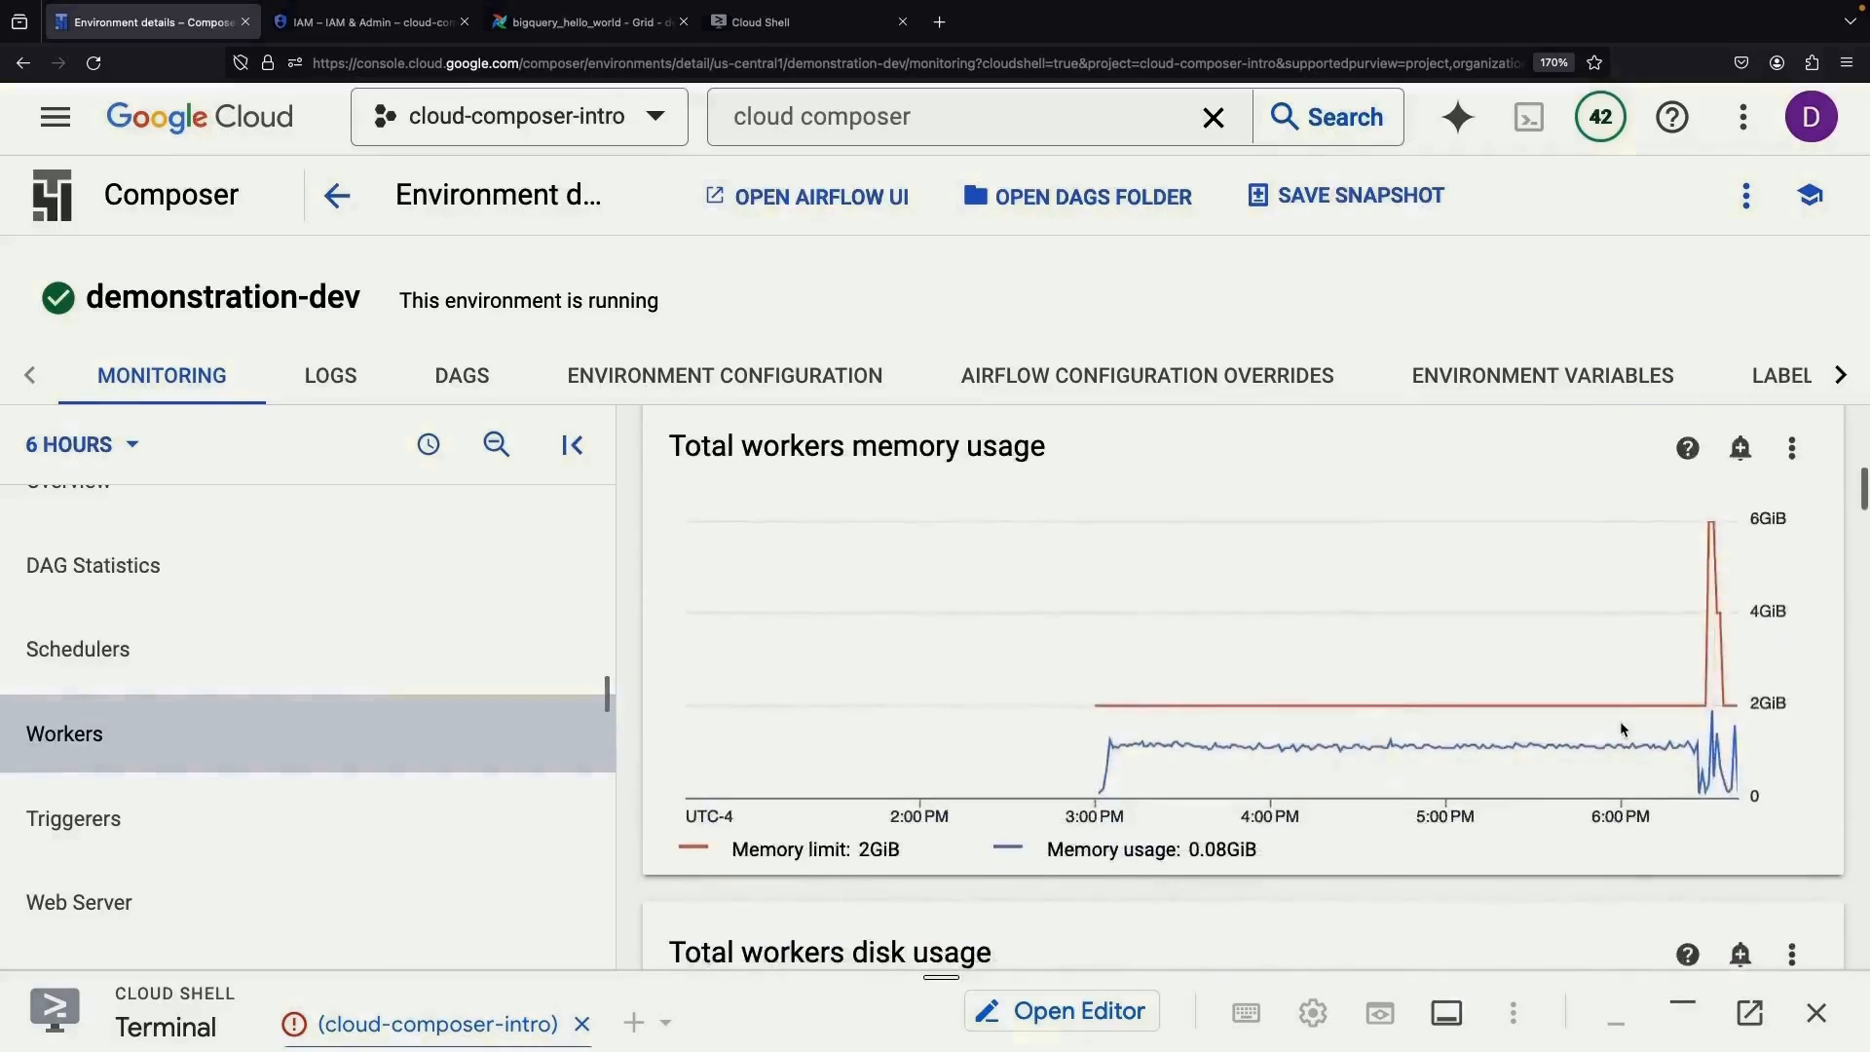
{"action": "scroll", "coordinate": [1621, 729], "scroll_direction": "down", "scroll_amount": 4}
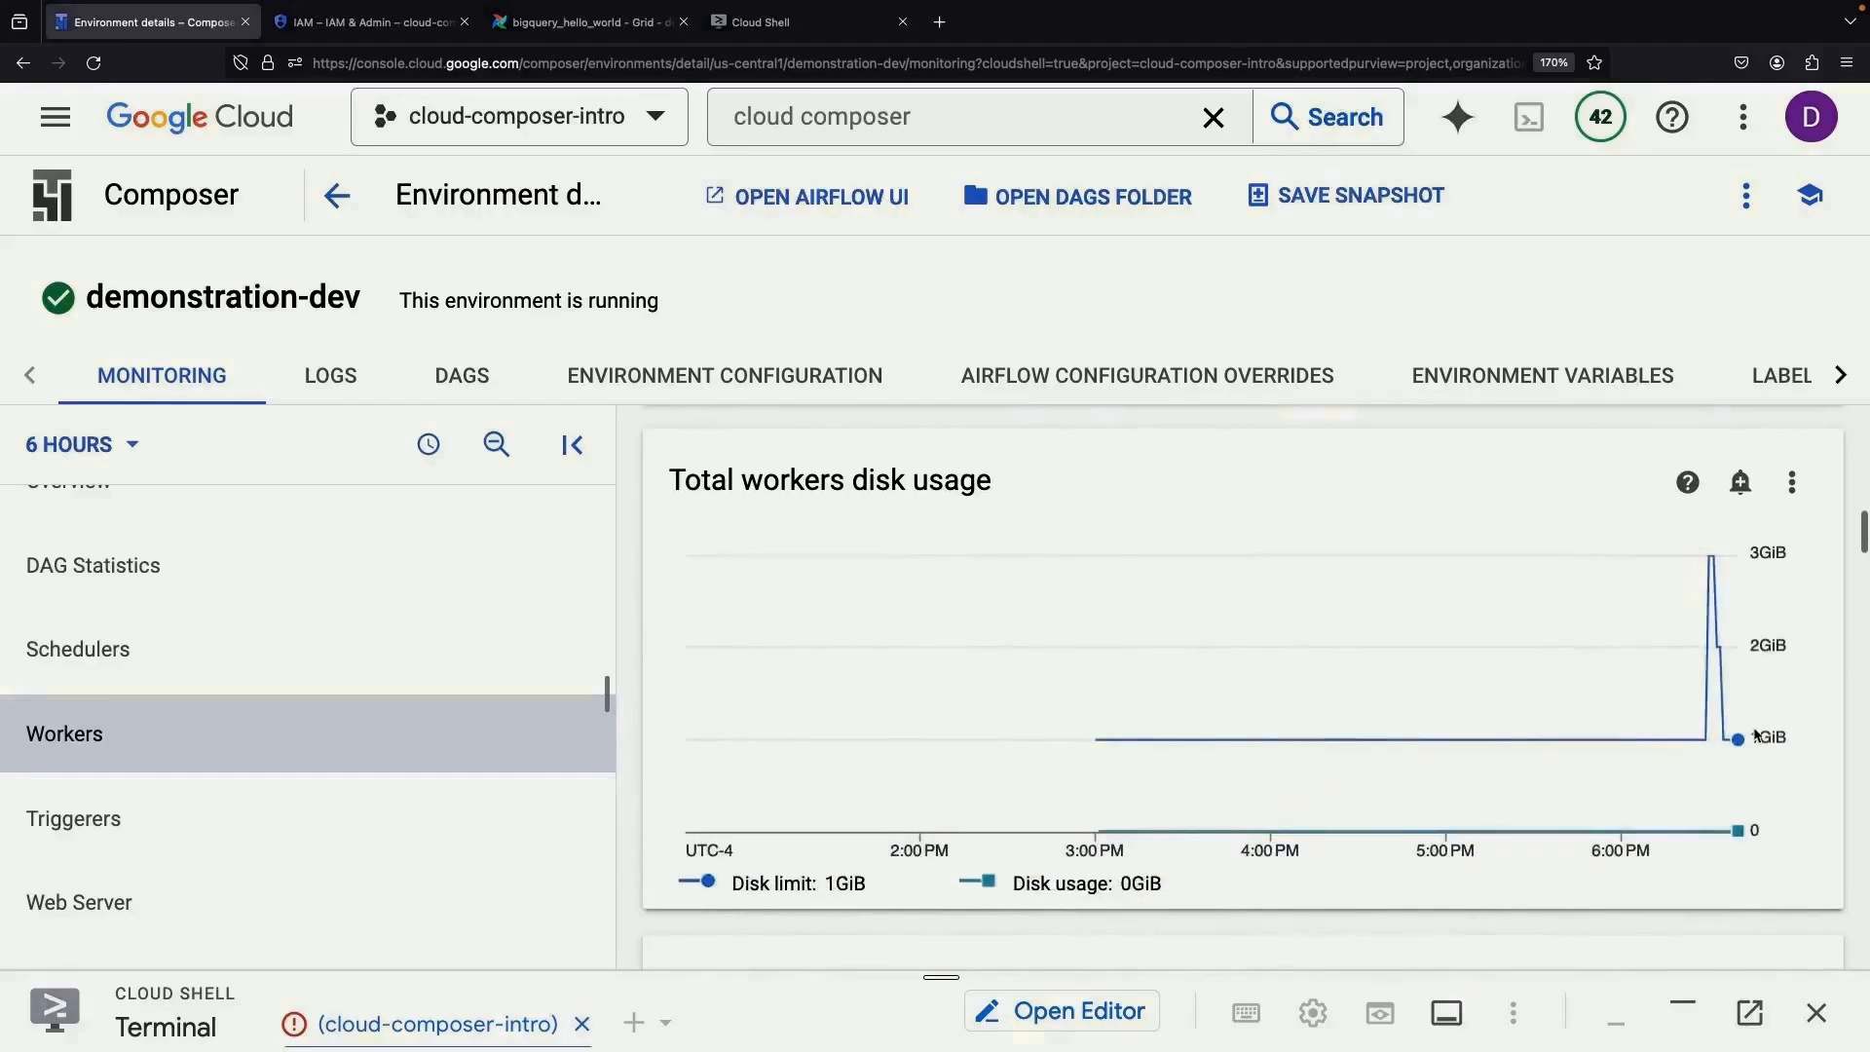
{"action": "scroll", "coordinate": [1637, 735], "scroll_direction": "down", "scroll_amount": 5}
{"action": "scroll", "coordinate": [1712, 735], "scroll_direction": "up", "scroll_amount": 10}
{"action": "scroll", "coordinate": [1744, 734], "scroll_direction": "up", "scroll_amount": 5}
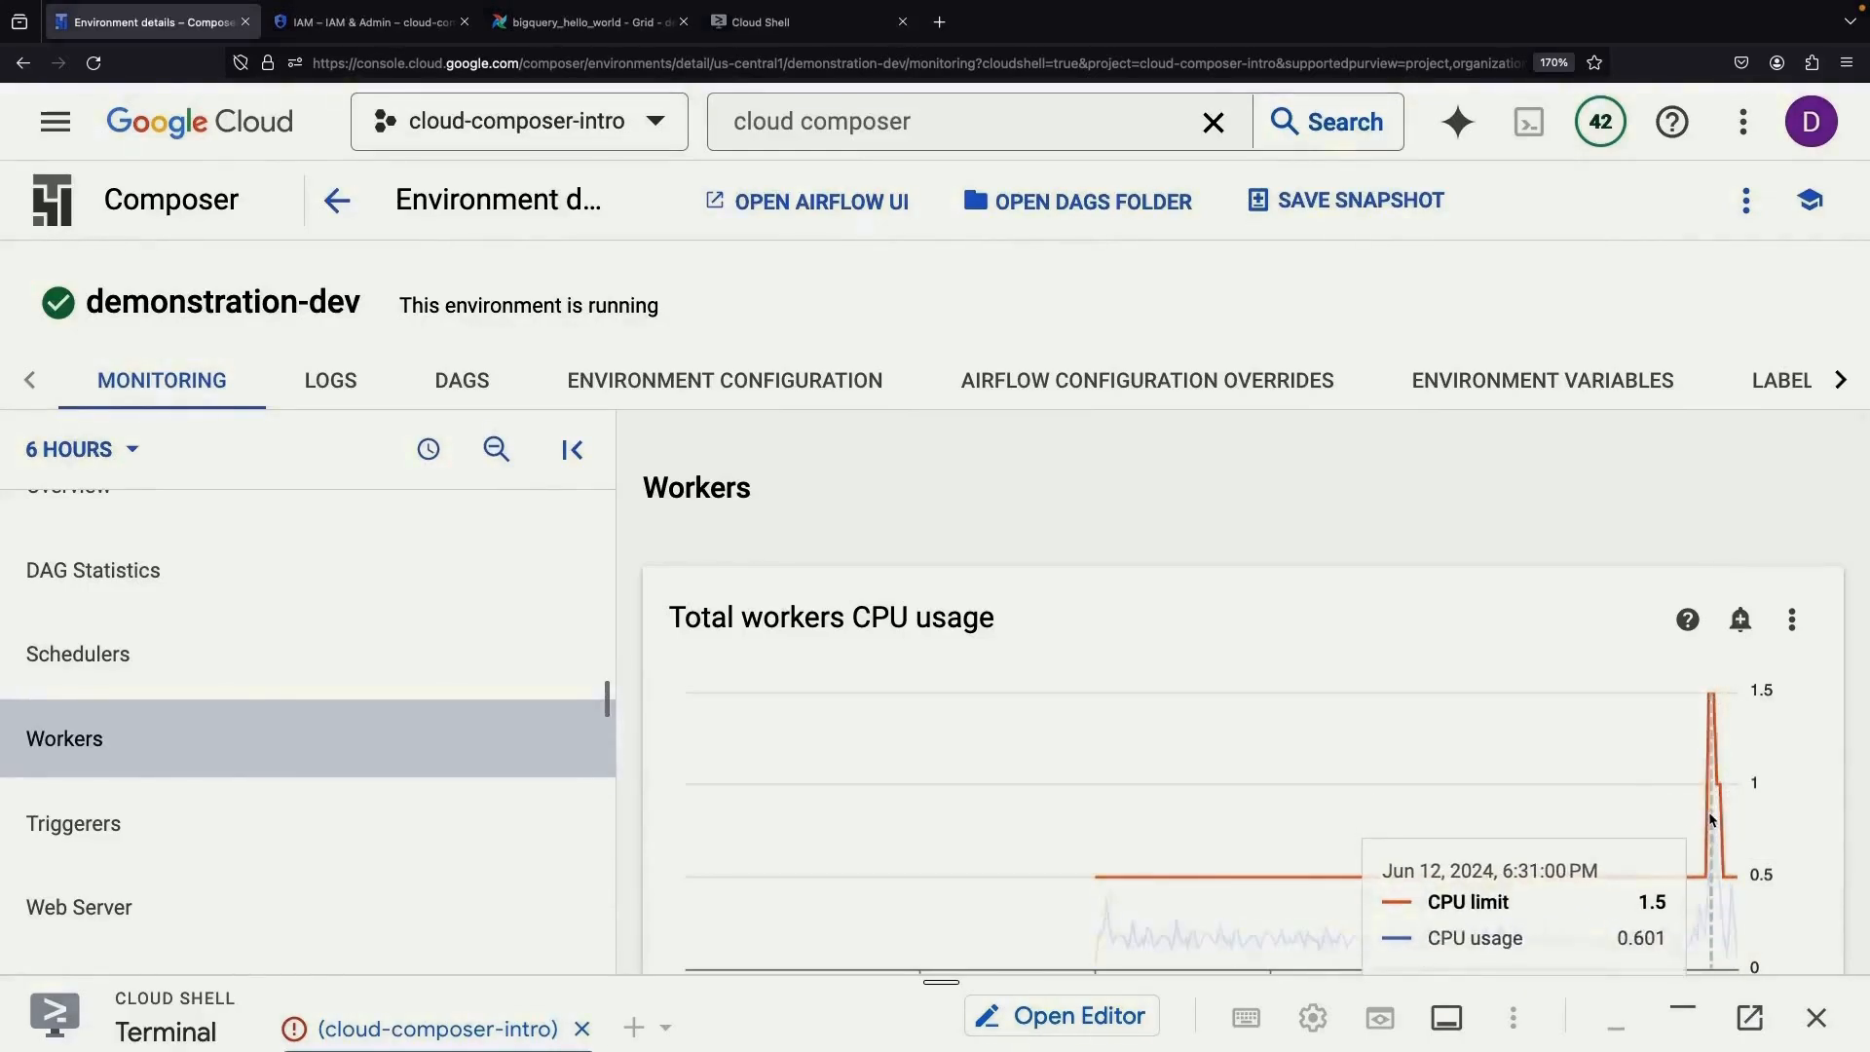
{"action": "scroll", "coordinate": [1714, 854], "scroll_direction": "down", "scroll_amount": 6}
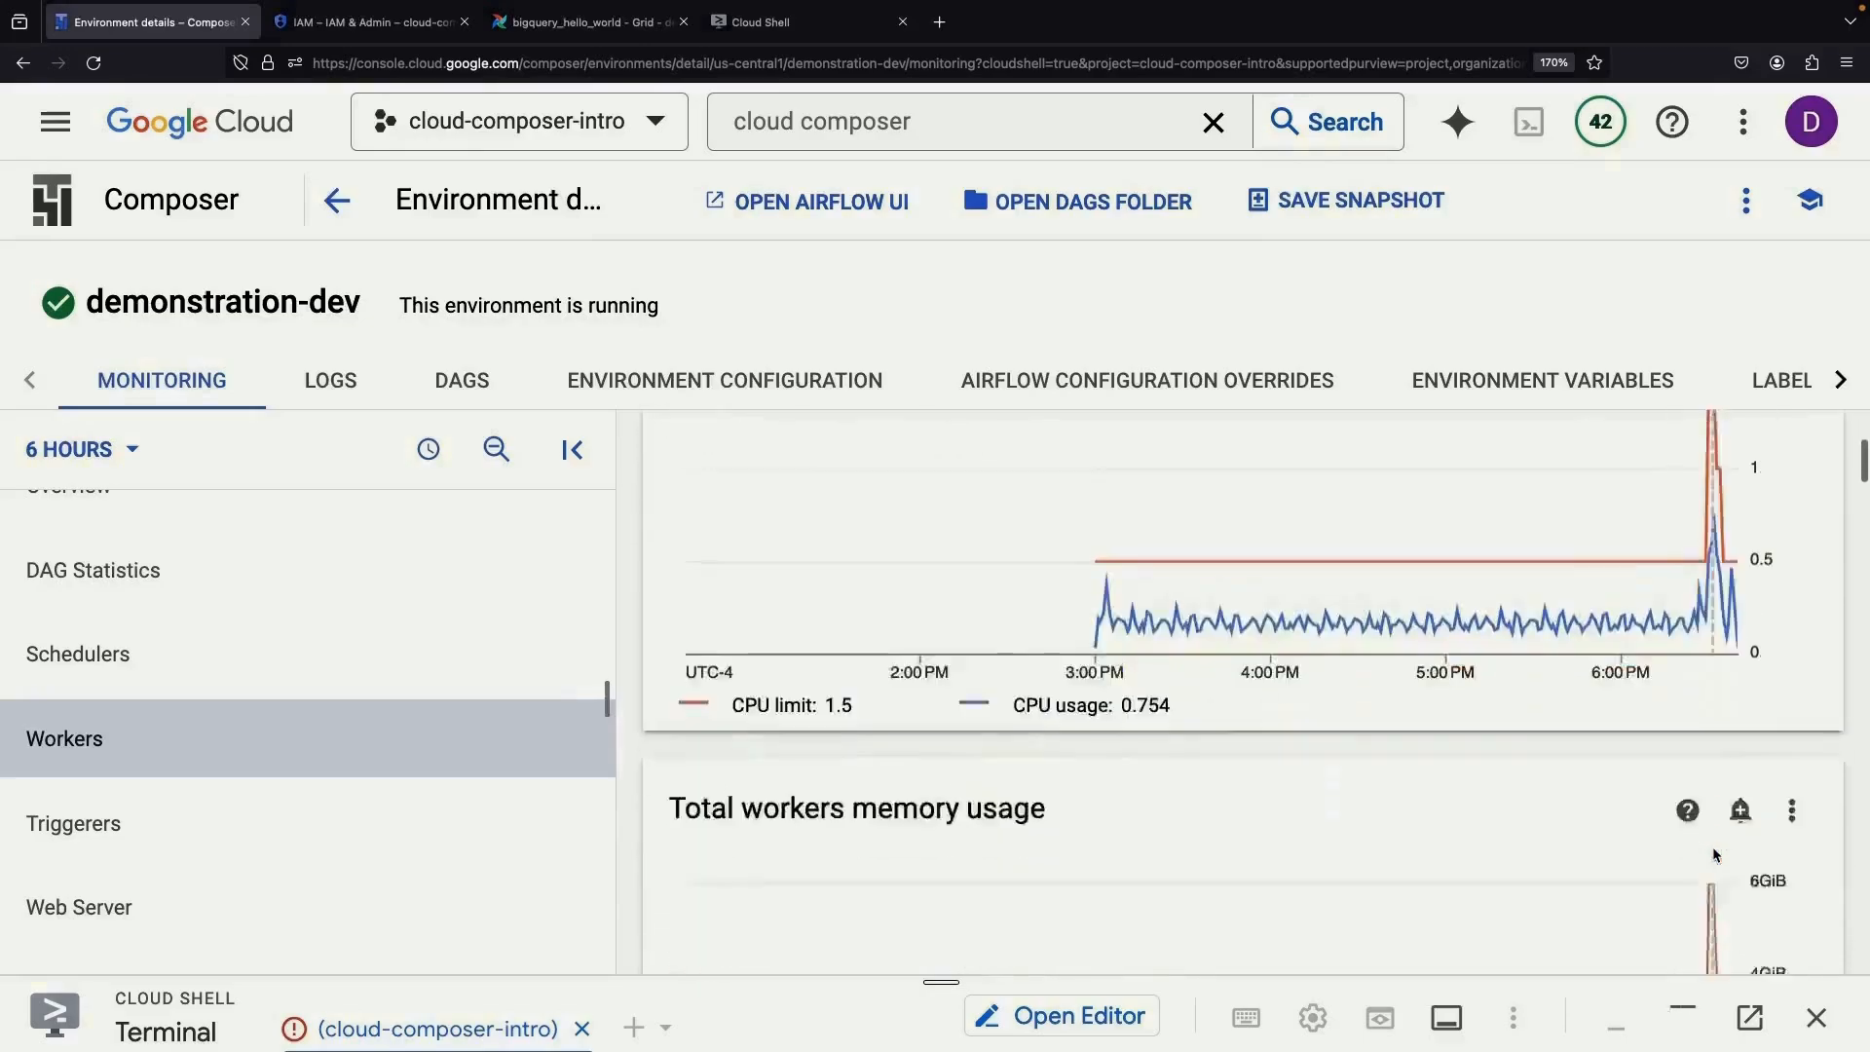
{"action": "scroll", "coordinate": [1714, 854], "scroll_direction": "down", "scroll_amount": 1}
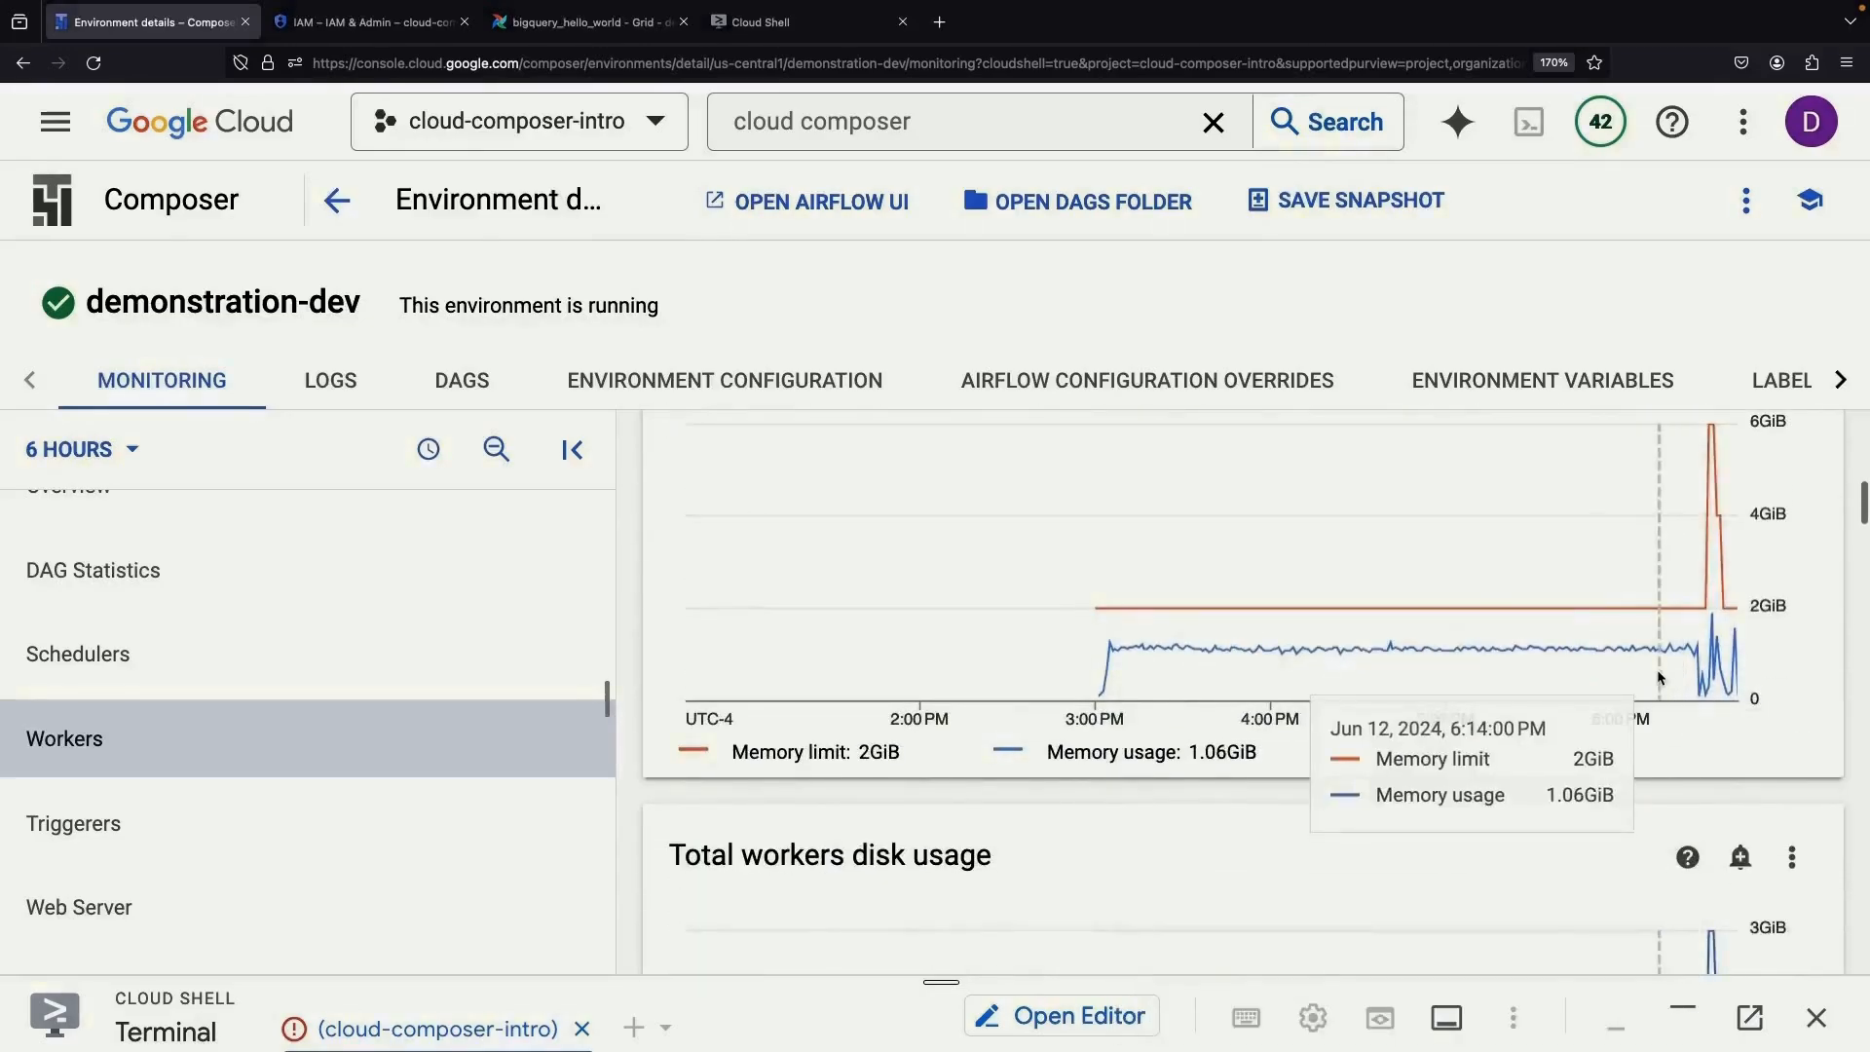
{"action": "scroll", "coordinate": [1702, 711], "scroll_direction": "down", "scroll_amount": 4}
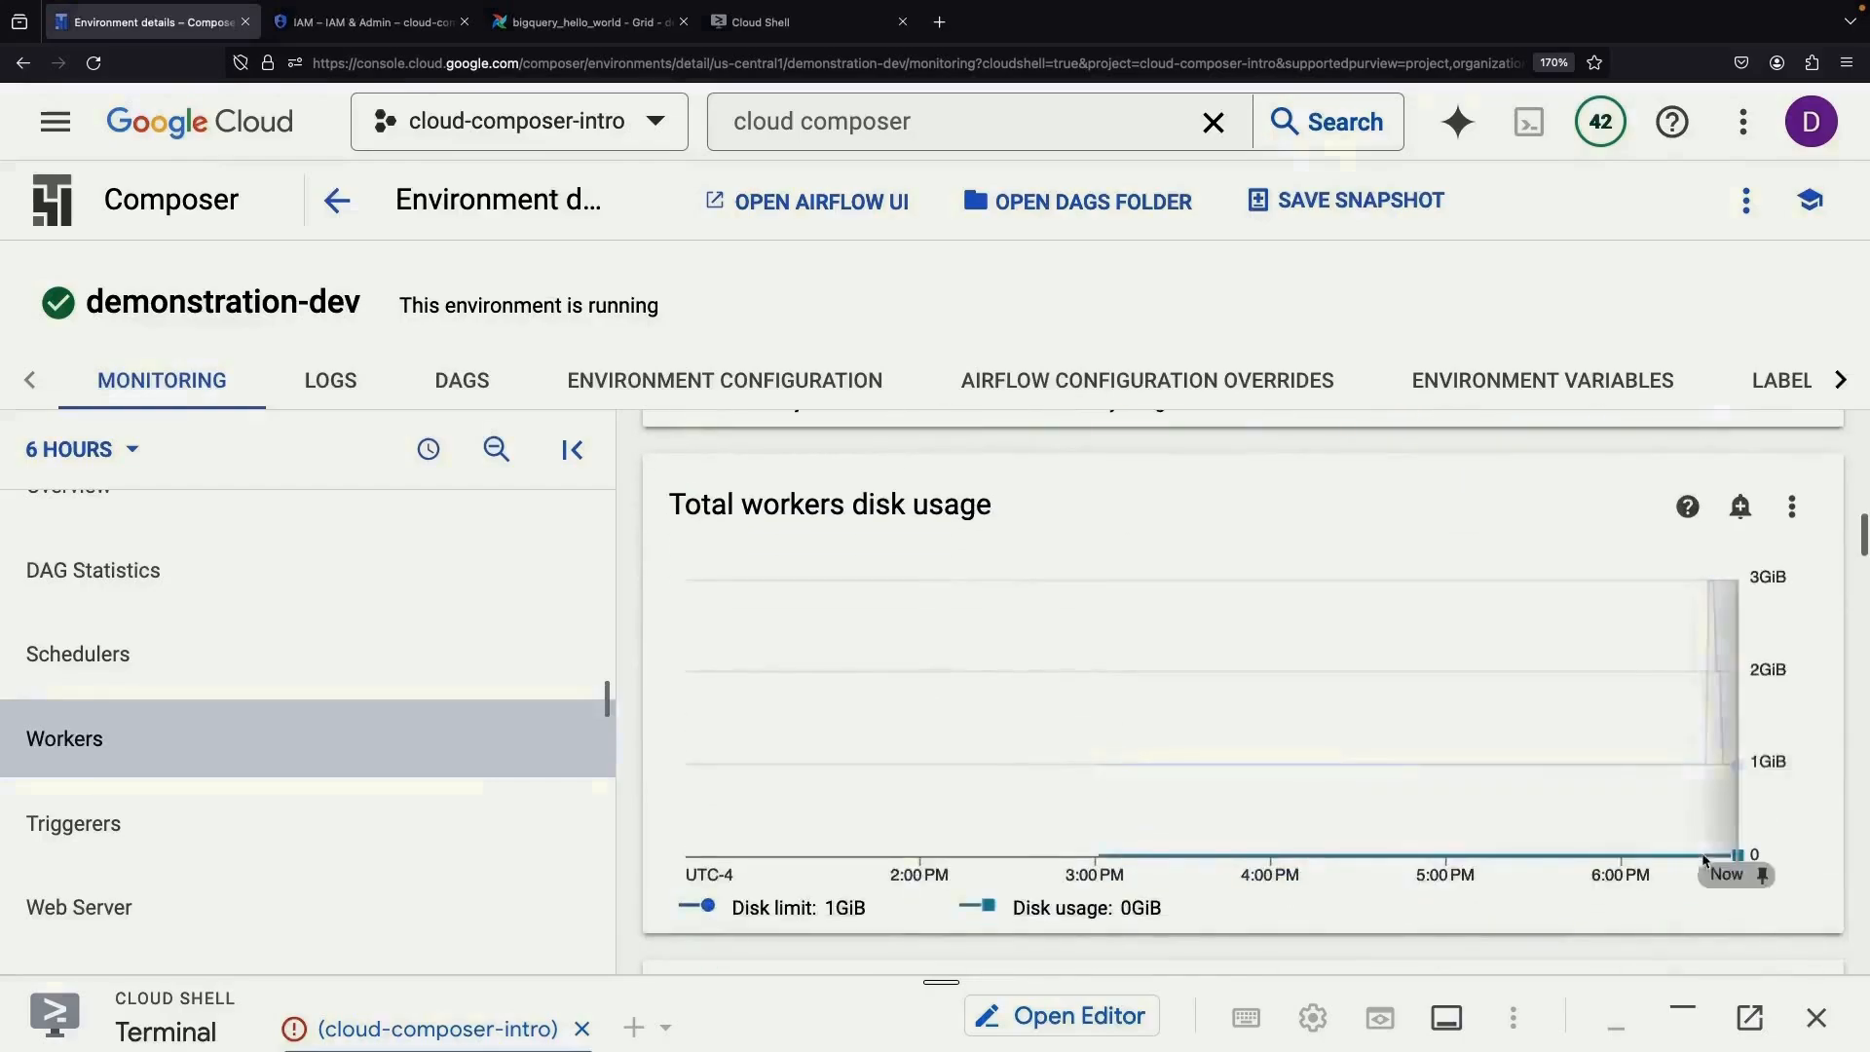
{"action": "scroll", "coordinate": [1697, 704], "scroll_direction": "up", "scroll_amount": 3}
{"action": "scroll", "coordinate": [1558, 657], "scroll_direction": "up", "scroll_amount": 1}
{"action": "scroll", "coordinate": [1554, 655], "scroll_direction": "down", "scroll_amount": 15}
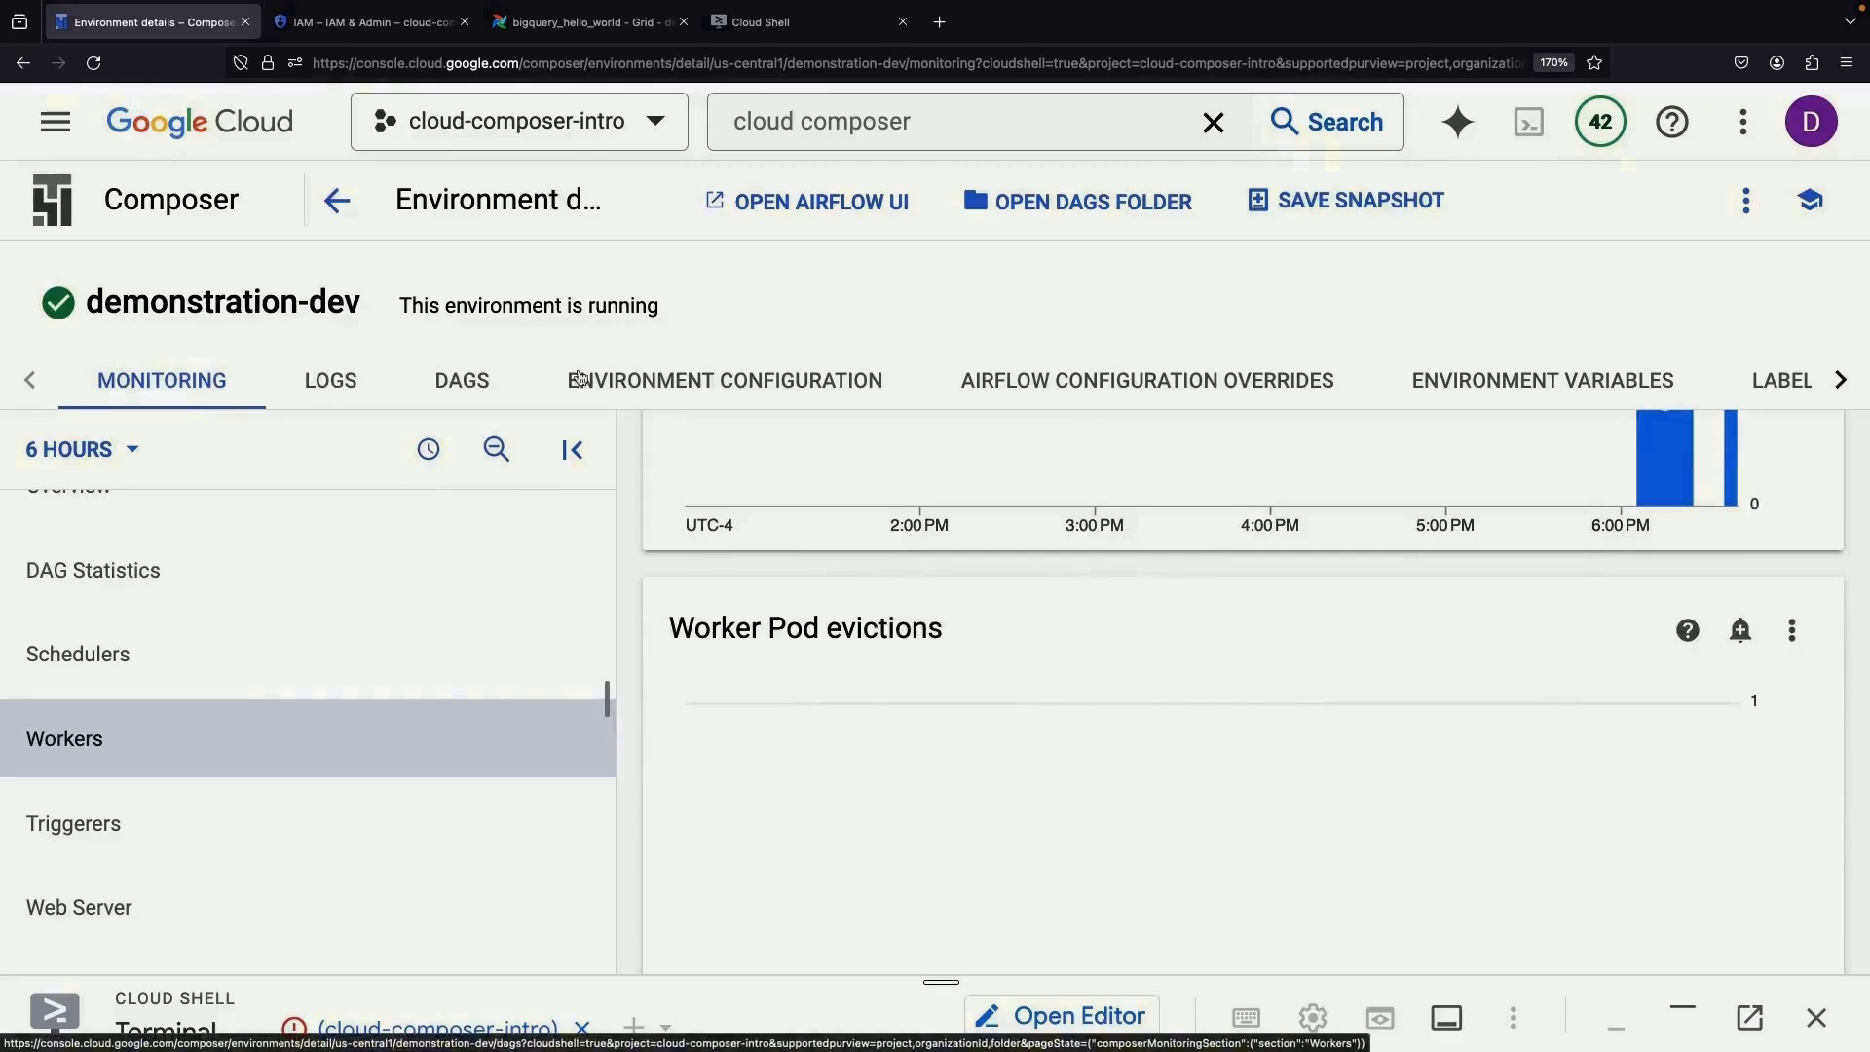
- Open the editable workloads settings in demonstration-dev's environment configuration, review the scheduler, triggerer, web server and worker resources, and close them unchanged
{"action": "left_click", "coordinate": [724, 380]}
{"action": "scroll", "coordinate": [930, 804], "scroll_direction": "down", "scroll_amount": 2}
{"action": "scroll", "coordinate": [931, 803], "scroll_direction": "down", "scroll_amount": 7}
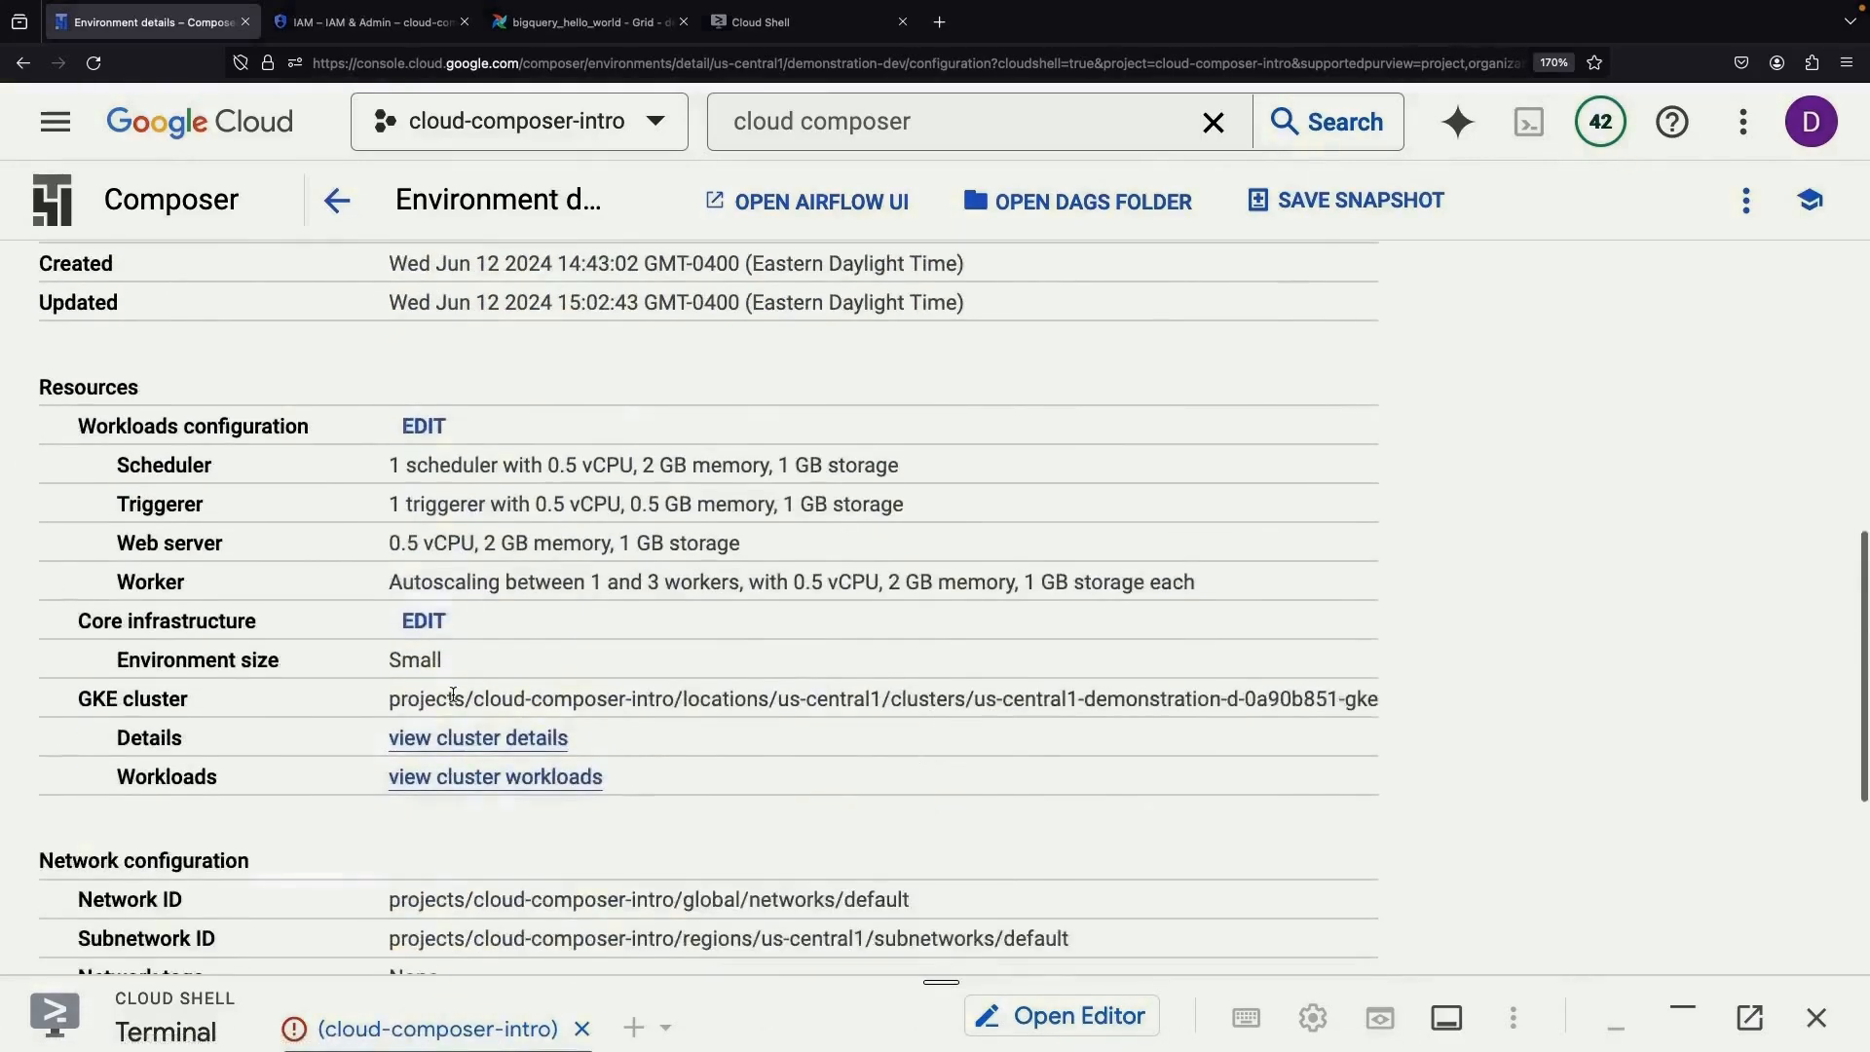
{"action": "left_click", "coordinate": [422, 428]}
{"action": "scroll", "coordinate": [1011, 677], "scroll_direction": "down", "scroll_amount": 1}
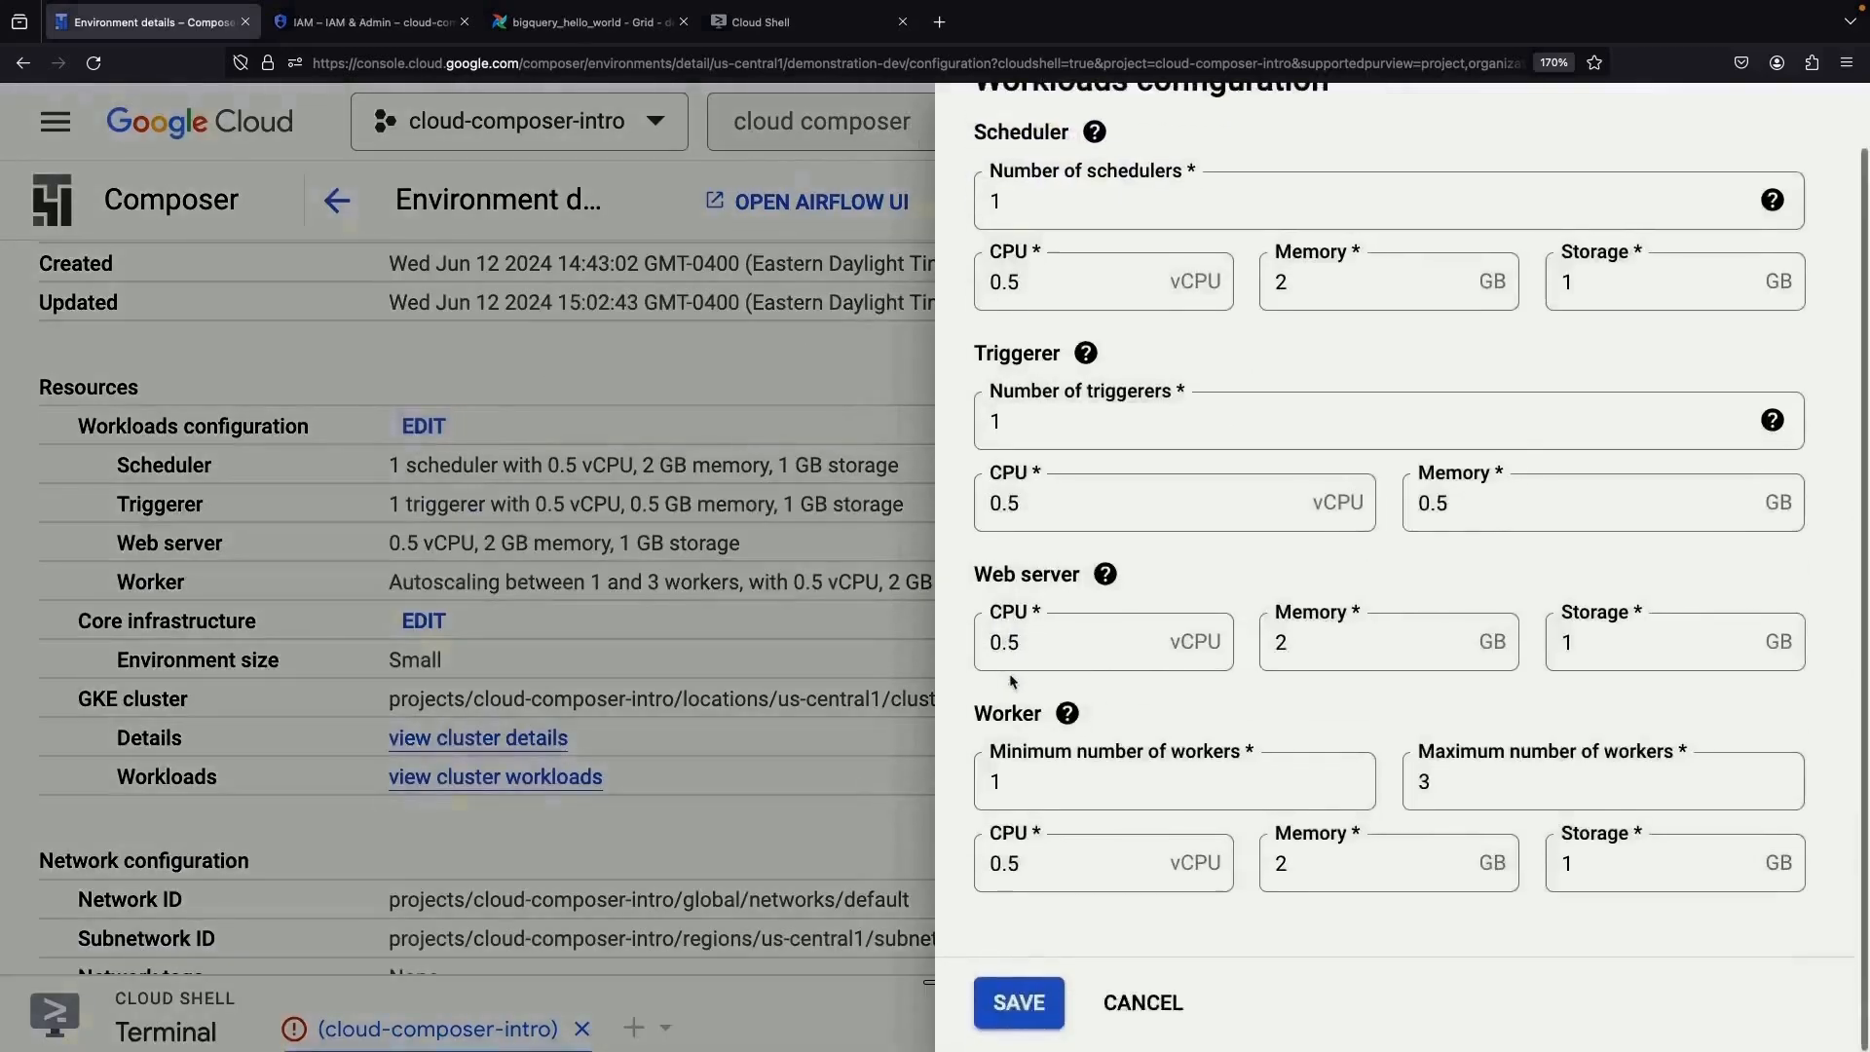
{"action": "left_click", "coordinate": [753, 608]}
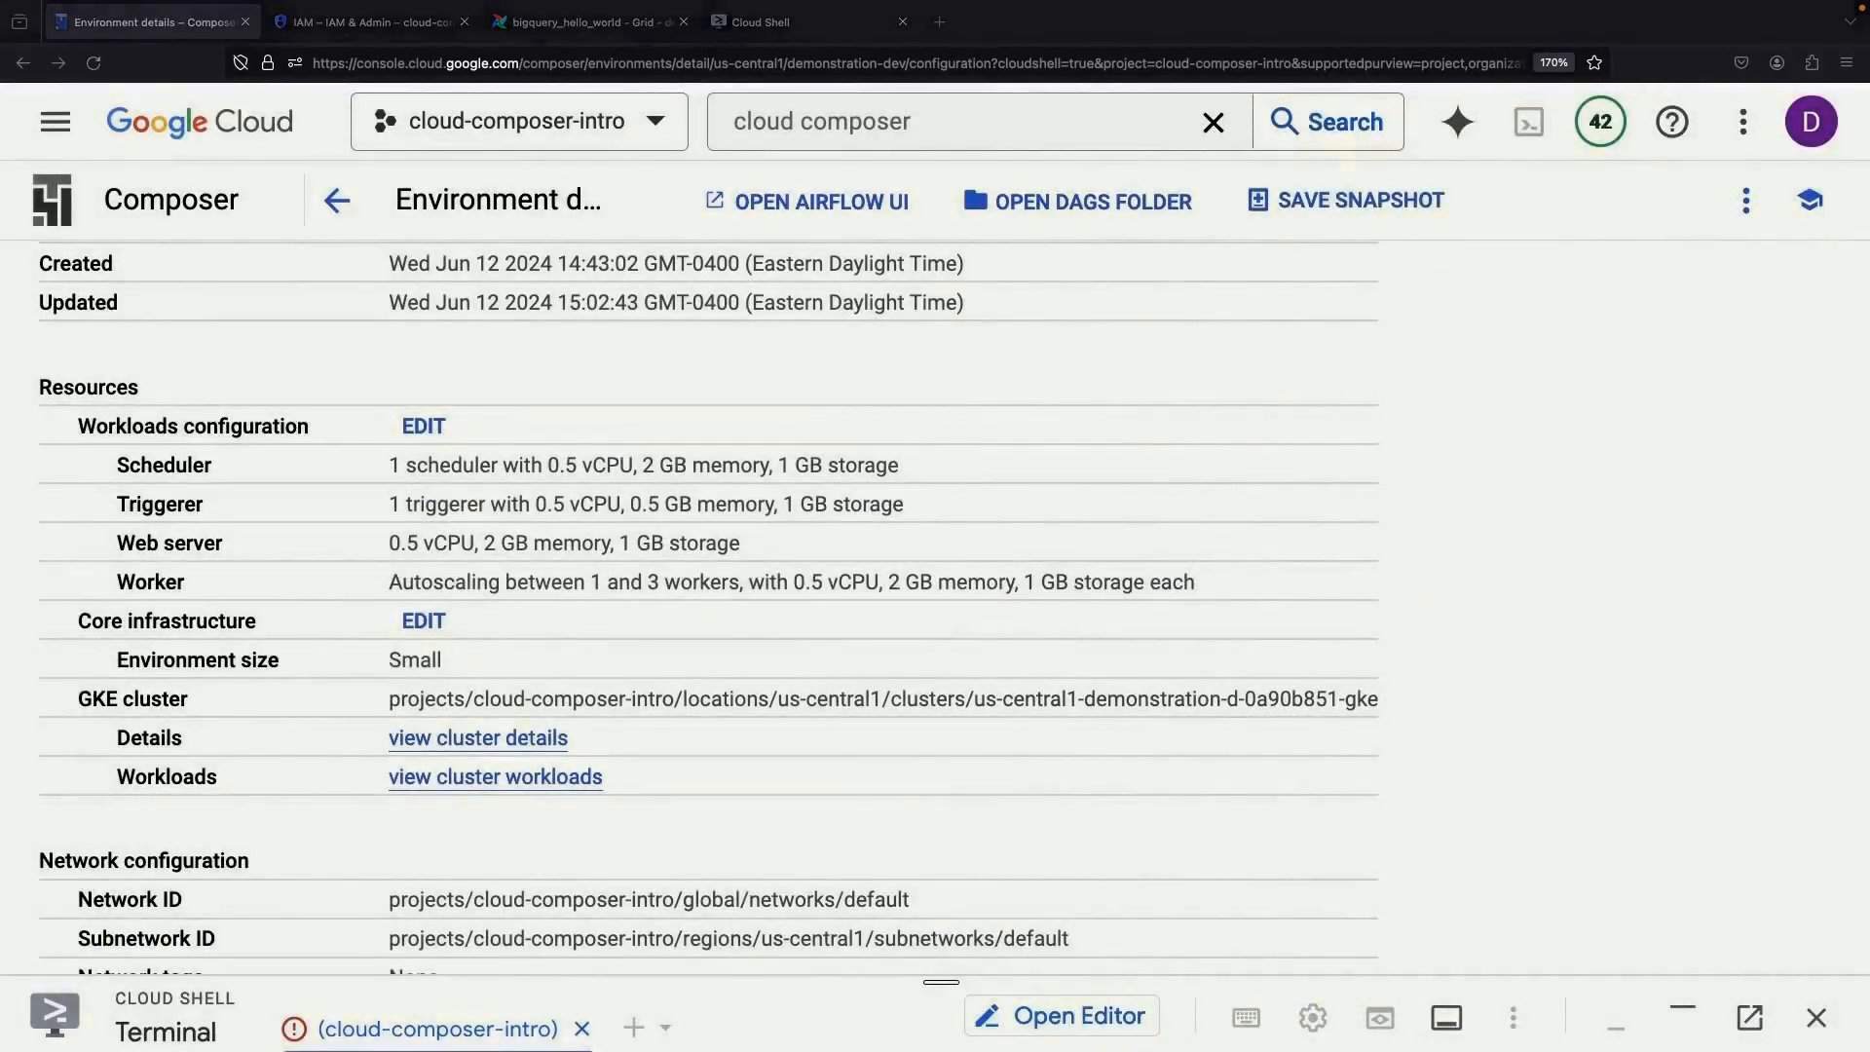
- Switch to the Cloud Shell Editor and reload its disconnected window
{"action": "left_click", "coordinate": [760, 21]}
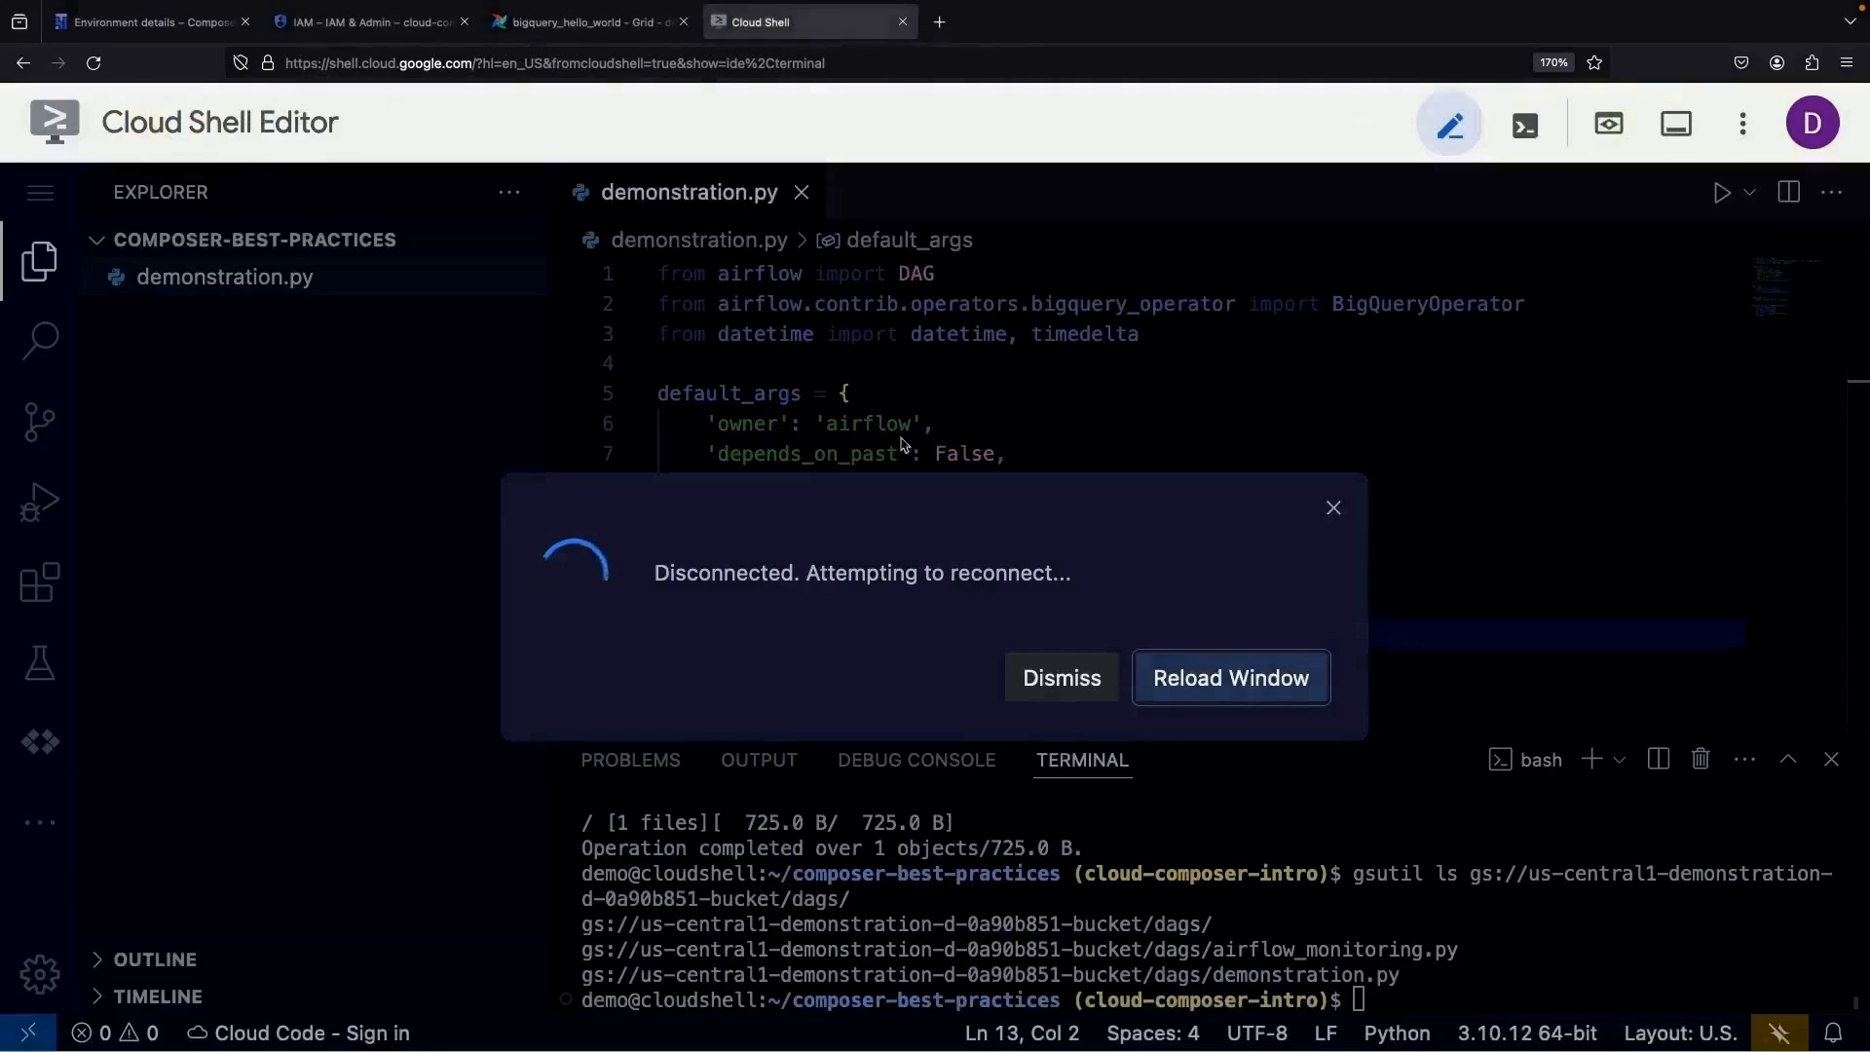
{"action": "left_click", "coordinate": [1182, 674]}
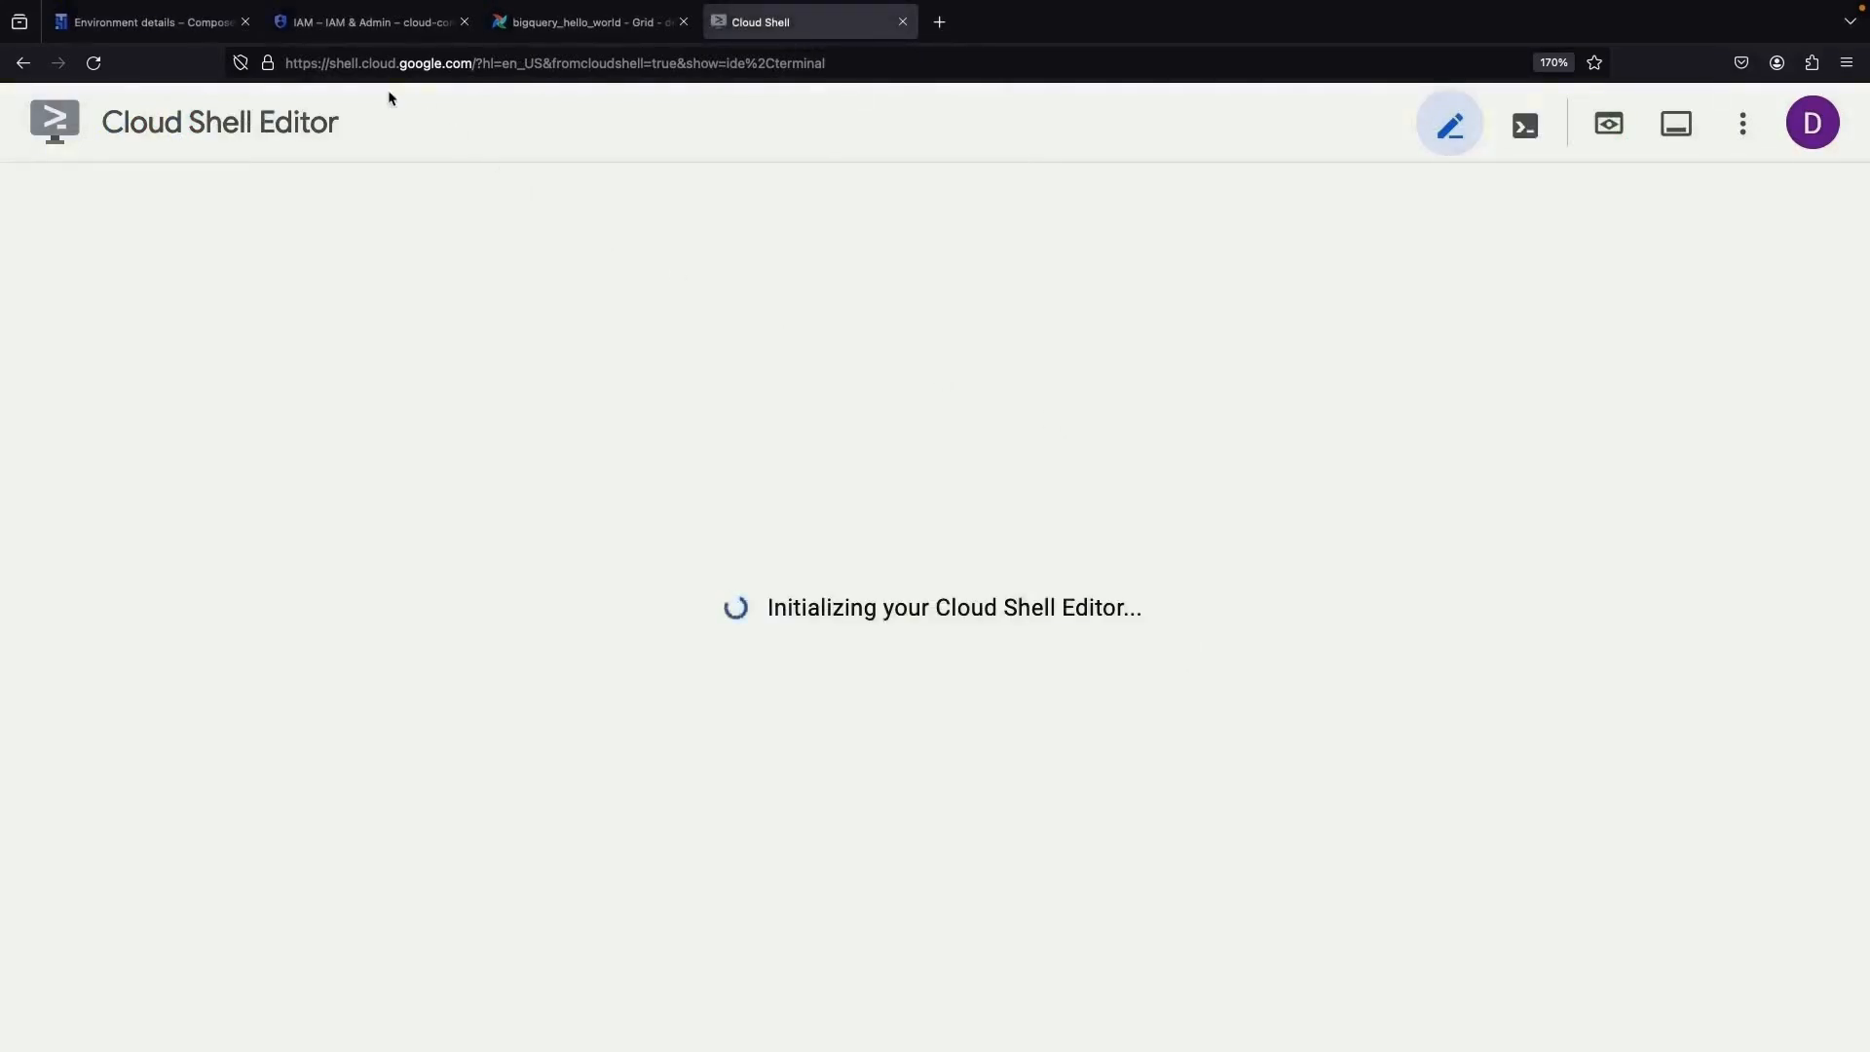
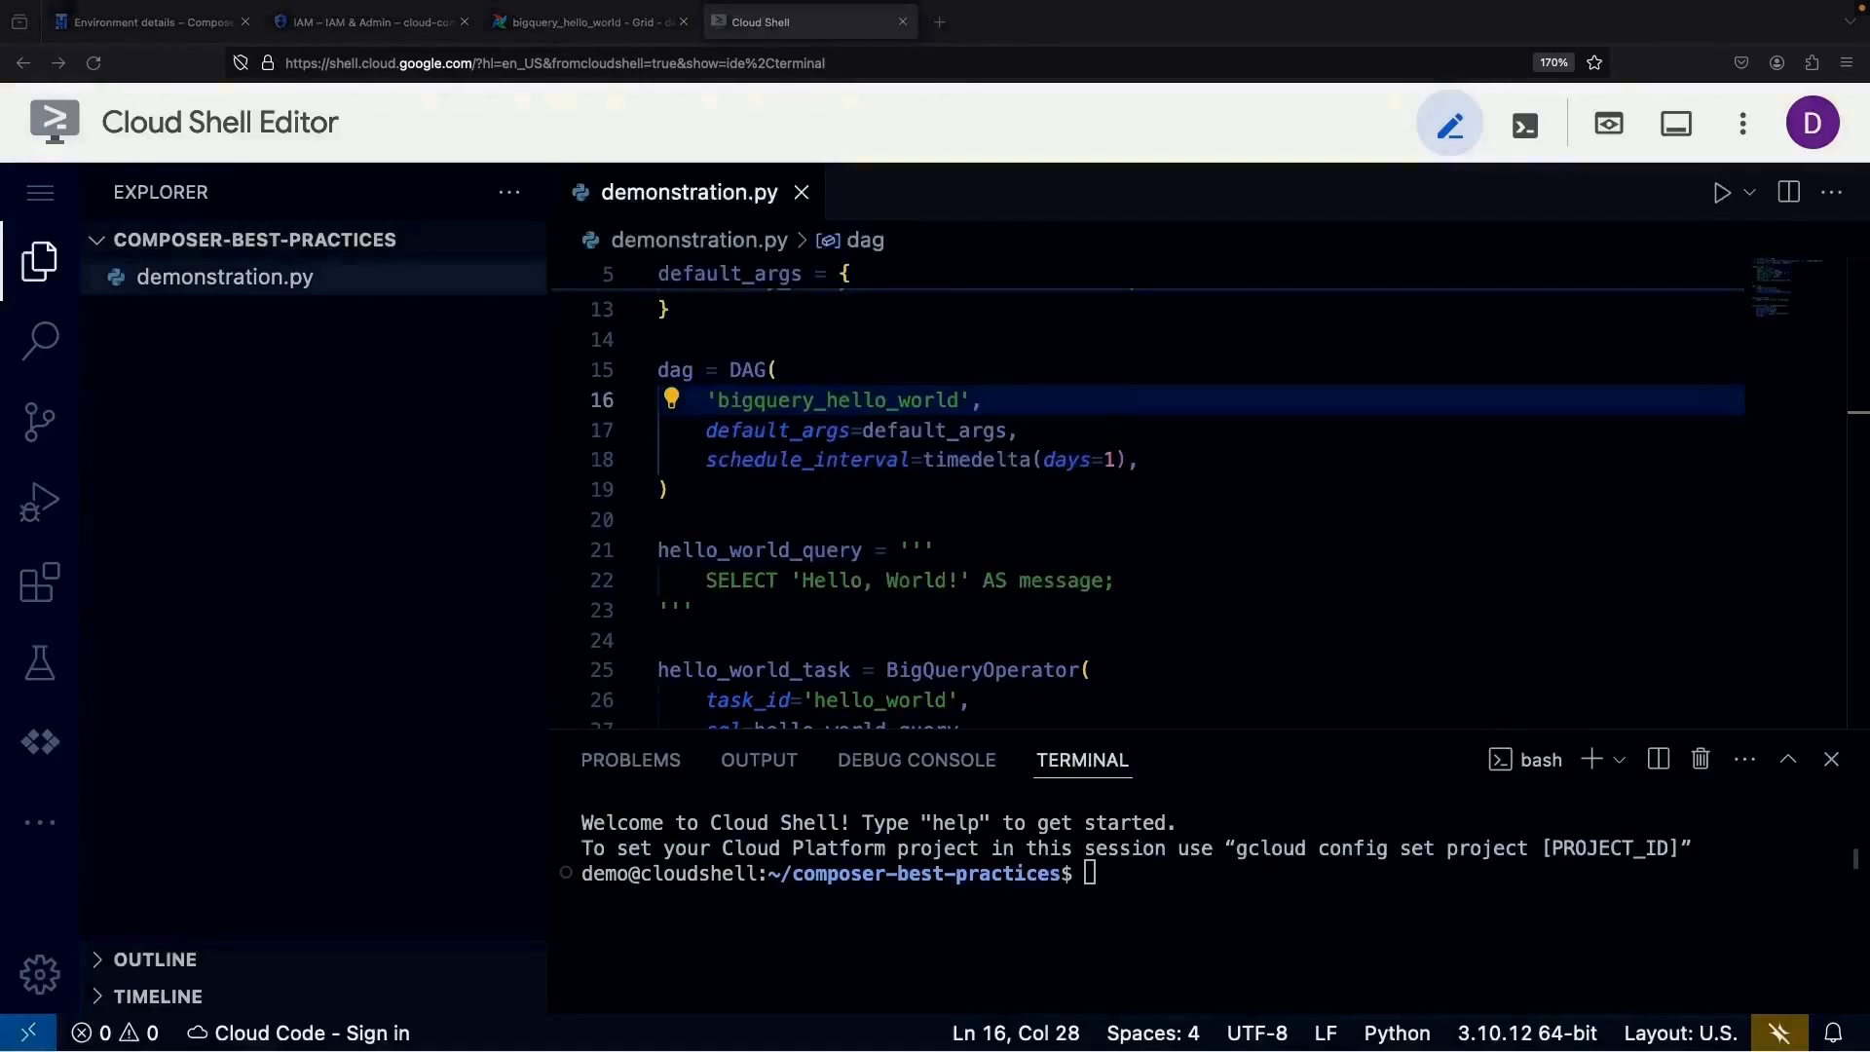
- In demonstration.py, delete the DAG's schedule_interval line and the default_args entry between depends_on_past and email_on_failure
{"action": "scroll", "coordinate": [1026, 468], "scroll_direction": "up", "scroll_amount": 2}
{"action": "left_click_drag", "start_coordinate": [1178, 522], "coordinate": [1211, 552]}
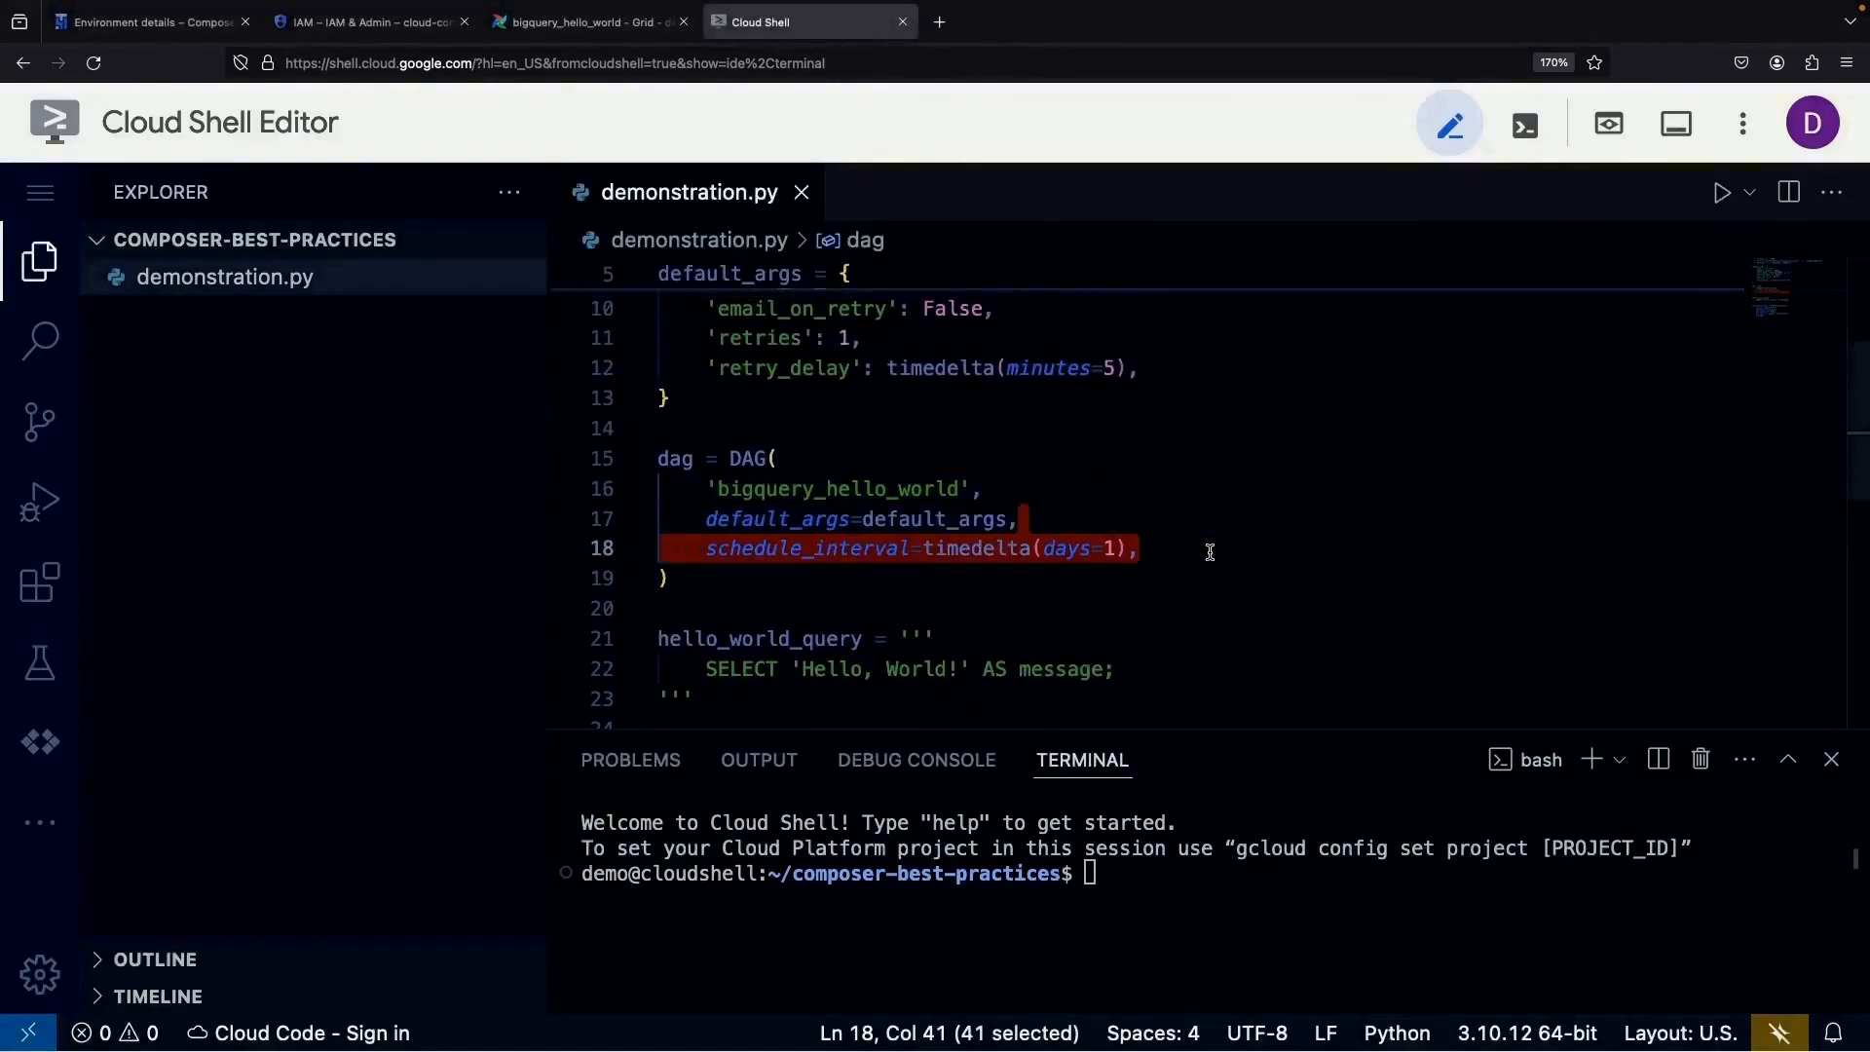
{"action": "key", "text": "BackSpace"}
{"action": "scroll", "coordinate": [1129, 456], "scroll_direction": "up", "scroll_amount": 1}
{"action": "scroll", "coordinate": [1140, 457], "scroll_direction": "up", "scroll_amount": 2}
{"action": "left_click_drag", "start_coordinate": [1163, 437], "coordinate": [1149, 466]}
{"action": "key", "text": "BackSpace"}
{"action": "left_click", "coordinate": [1111, 526]}
- Review the DAG definition, the hello_world_query and the BigQueryOperator task in demonstration.py
{"action": "scroll", "coordinate": [1107, 526], "scroll_direction": "down", "scroll_amount": 4}
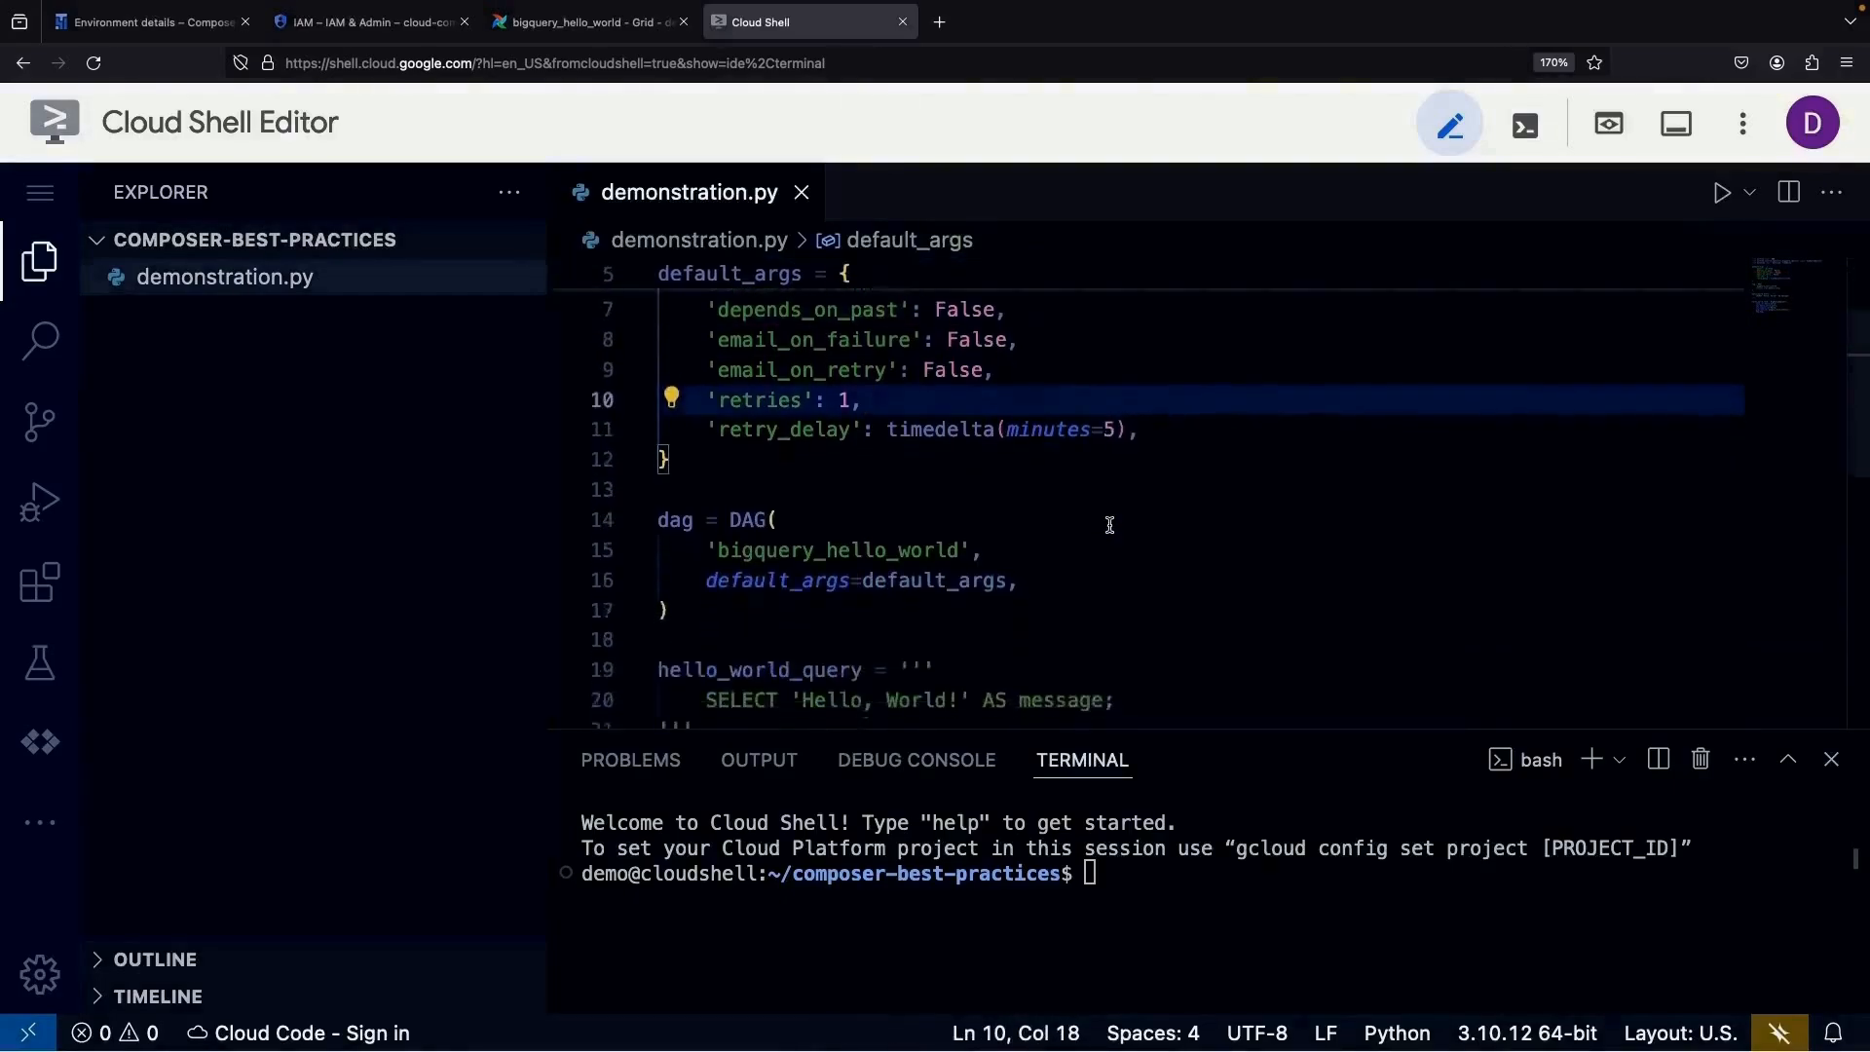
{"action": "scroll", "coordinate": [1110, 525], "scroll_direction": "down", "scroll_amount": 1}
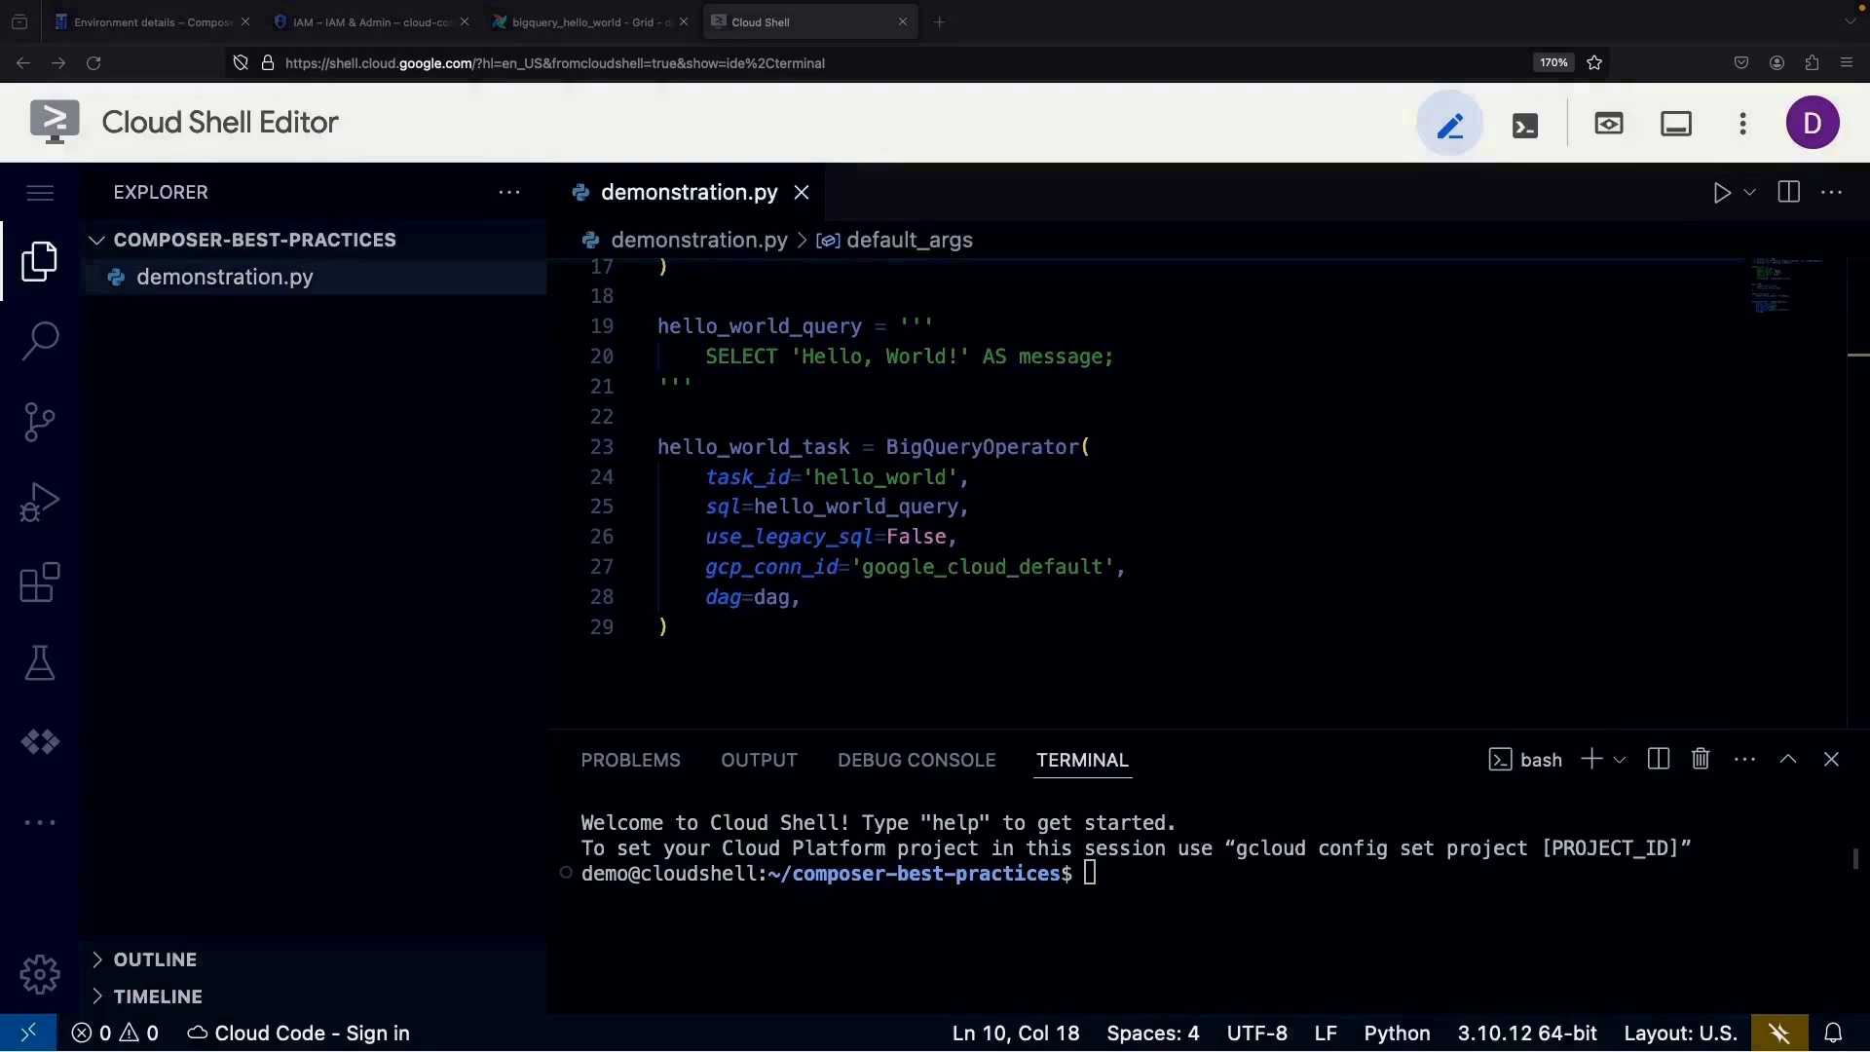
{"action": "scroll", "coordinate": [851, 430], "scroll_direction": "up", "scroll_amount": 3}
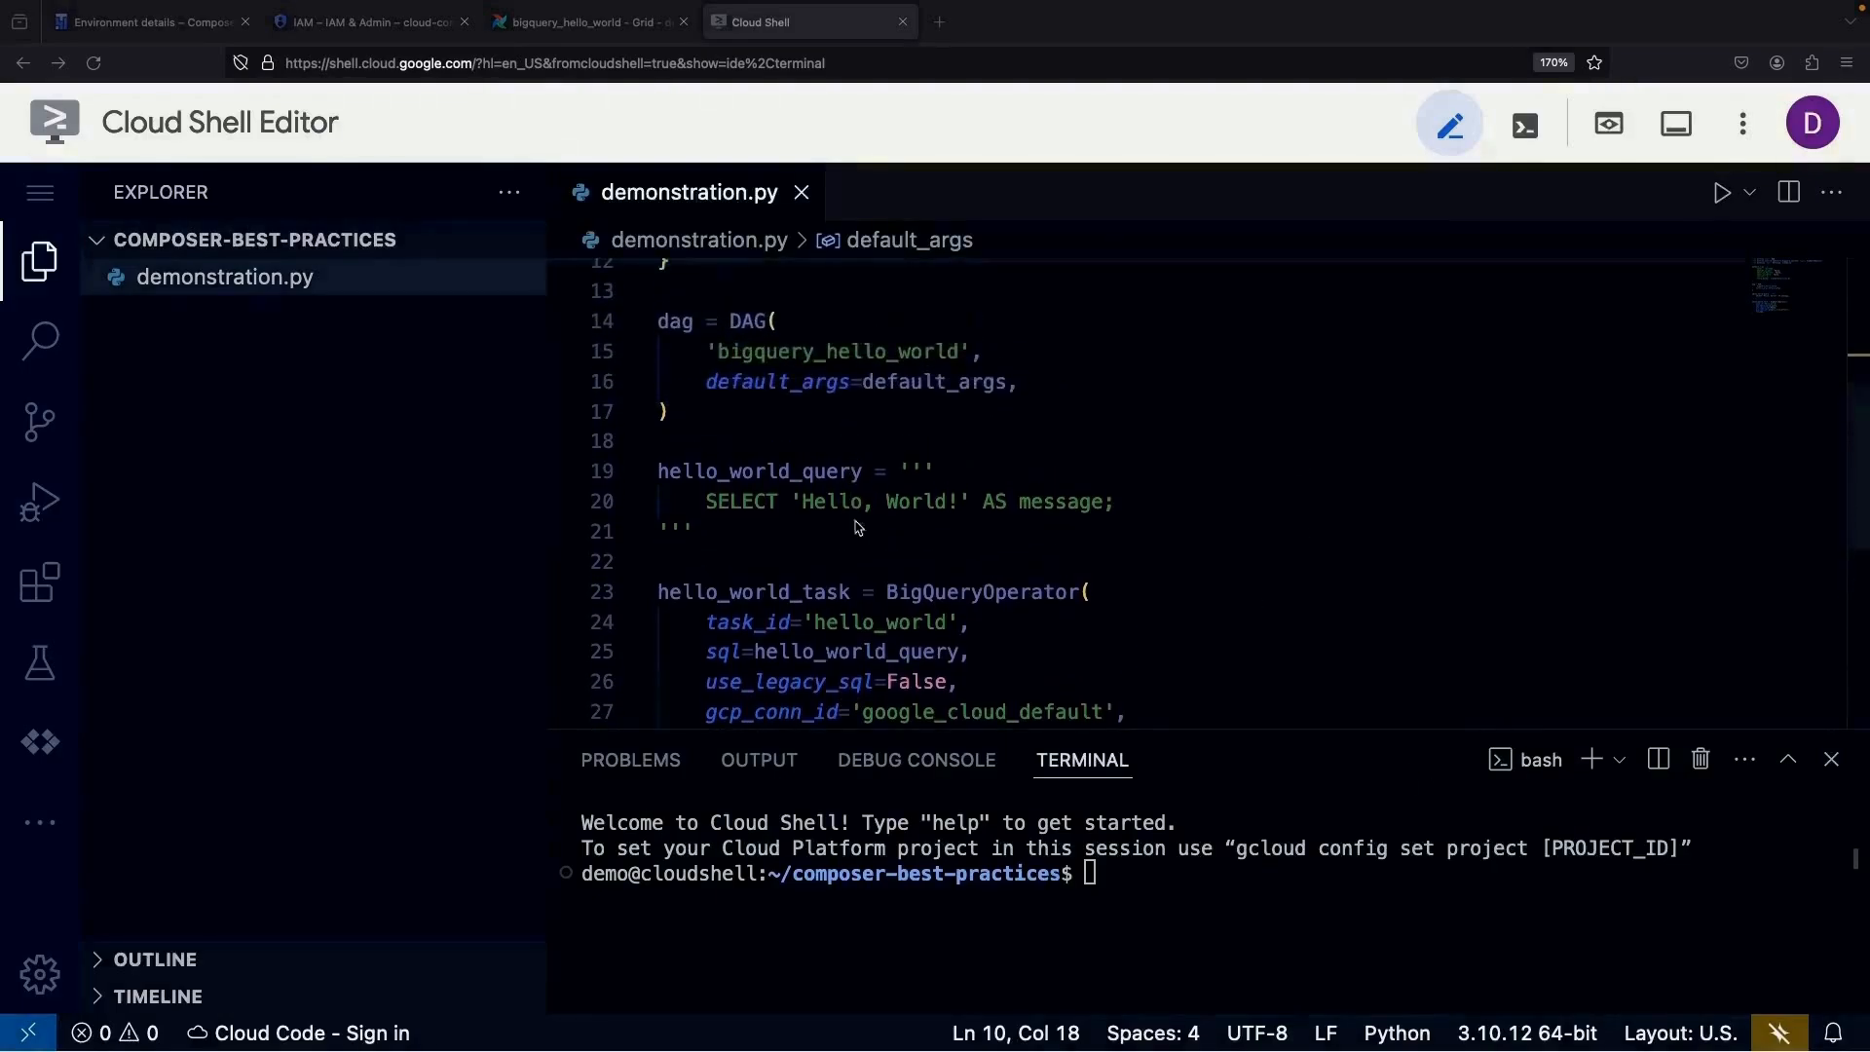
{"action": "left_click", "coordinate": [842, 547]}
{"action": "left_click", "coordinate": [844, 534]}
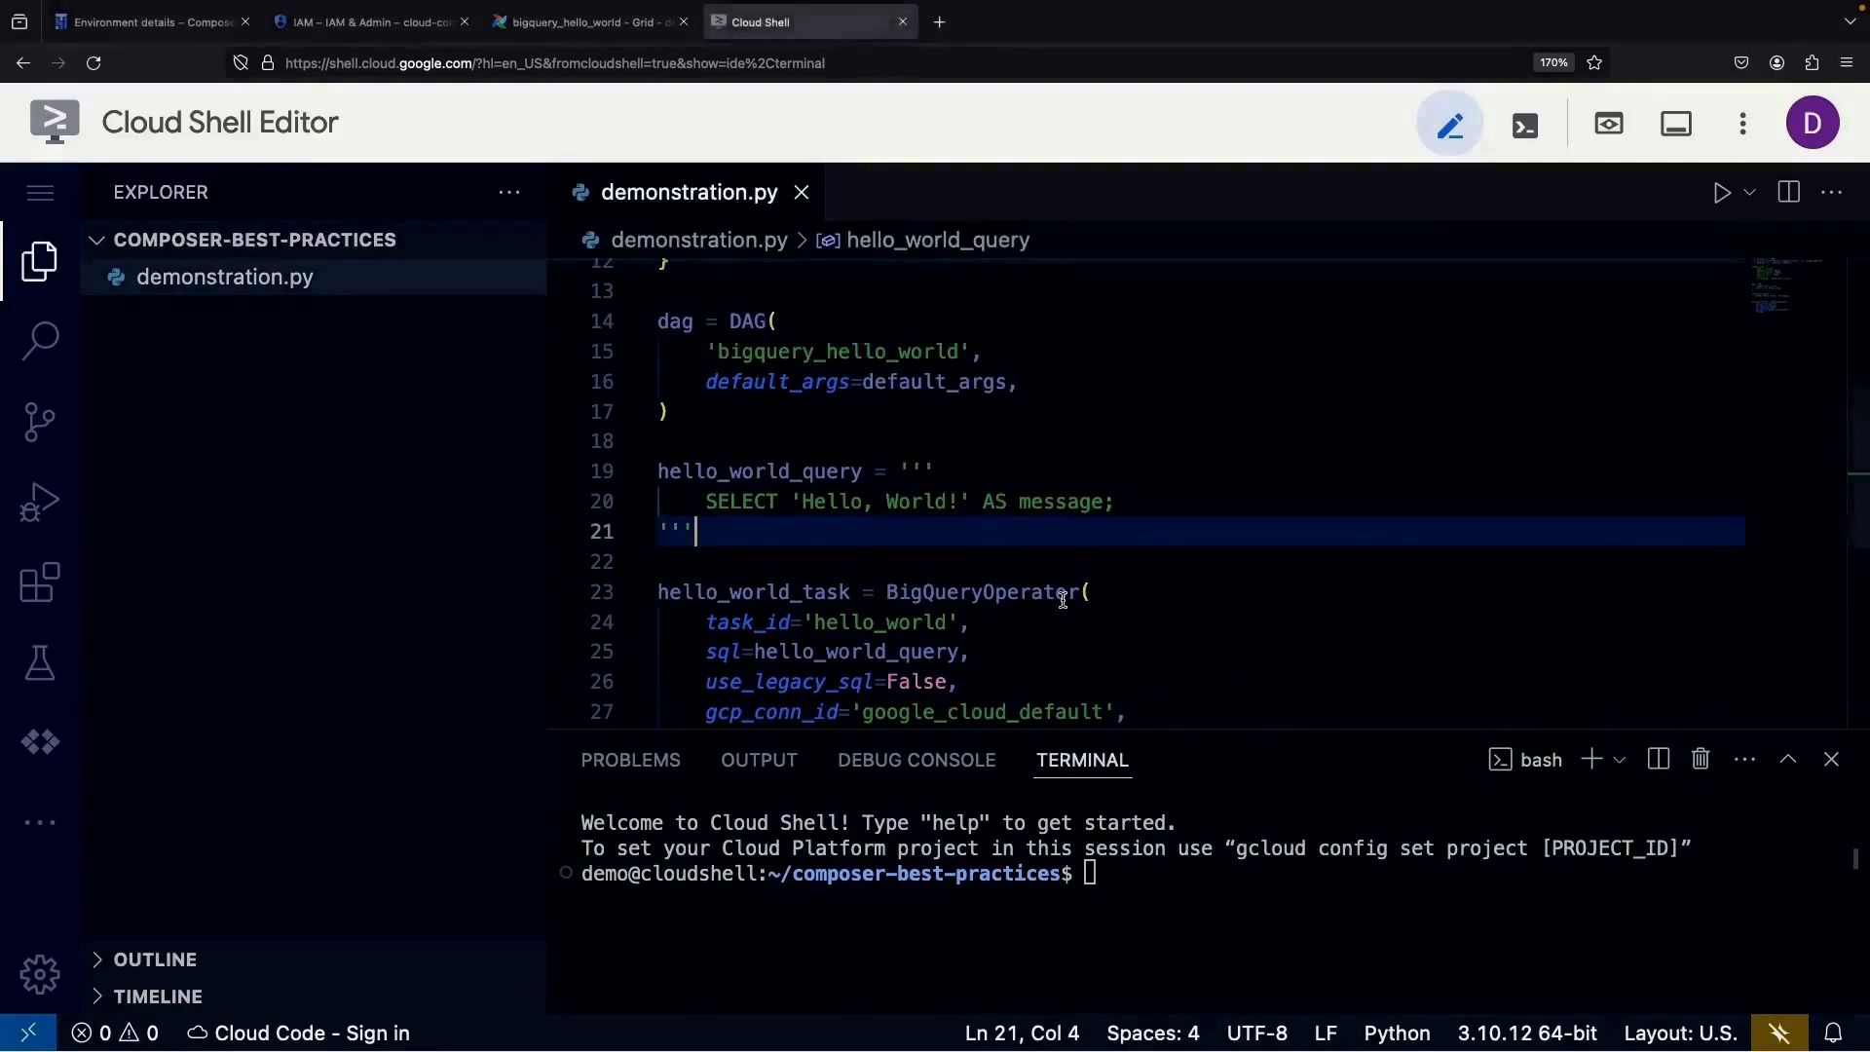
- Add a best-practices summary bullet: "Ensure tasks are idempotent (expect failure for your DAG tasks, so they can restart clean", finishing the word and closing the parenthesis
{"action": "scroll", "coordinate": [1063, 596], "scroll_direction": "down", "scroll_amount": 3}
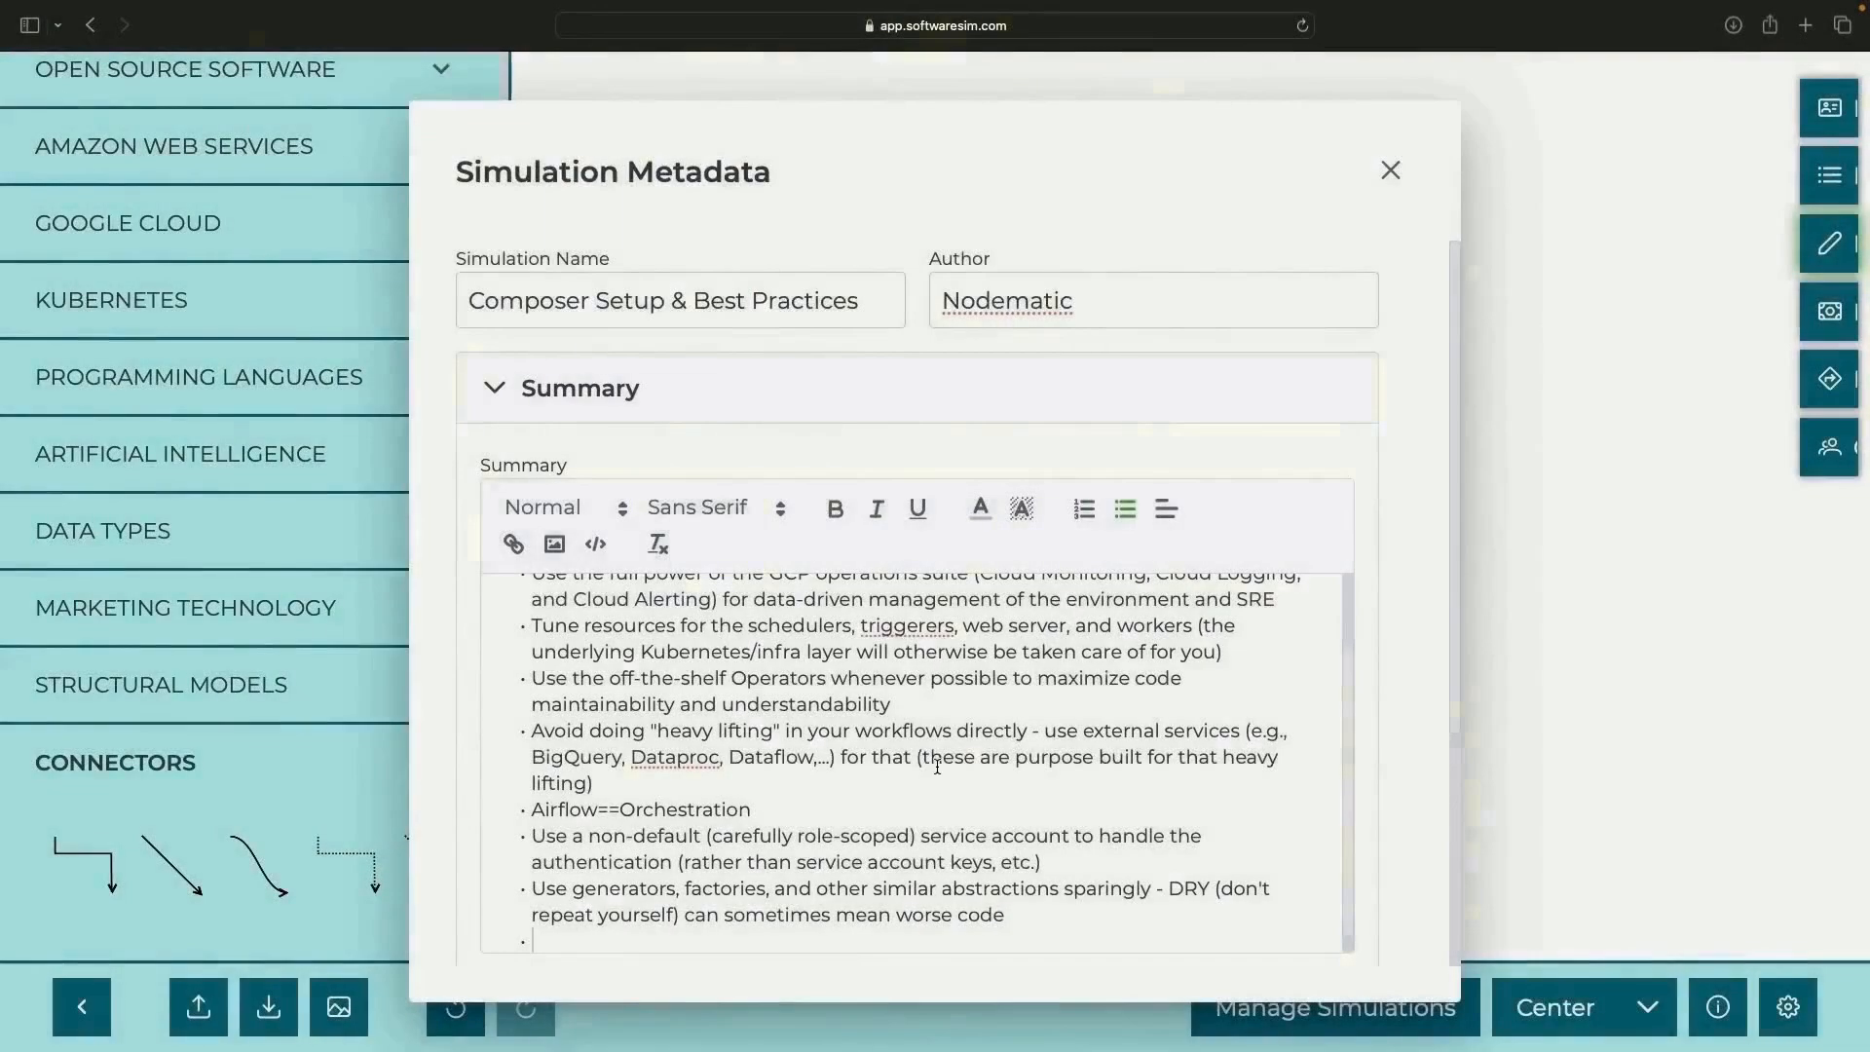
{"action": "scroll", "coordinate": [937, 766], "scroll_direction": "down", "scroll_amount": 1}
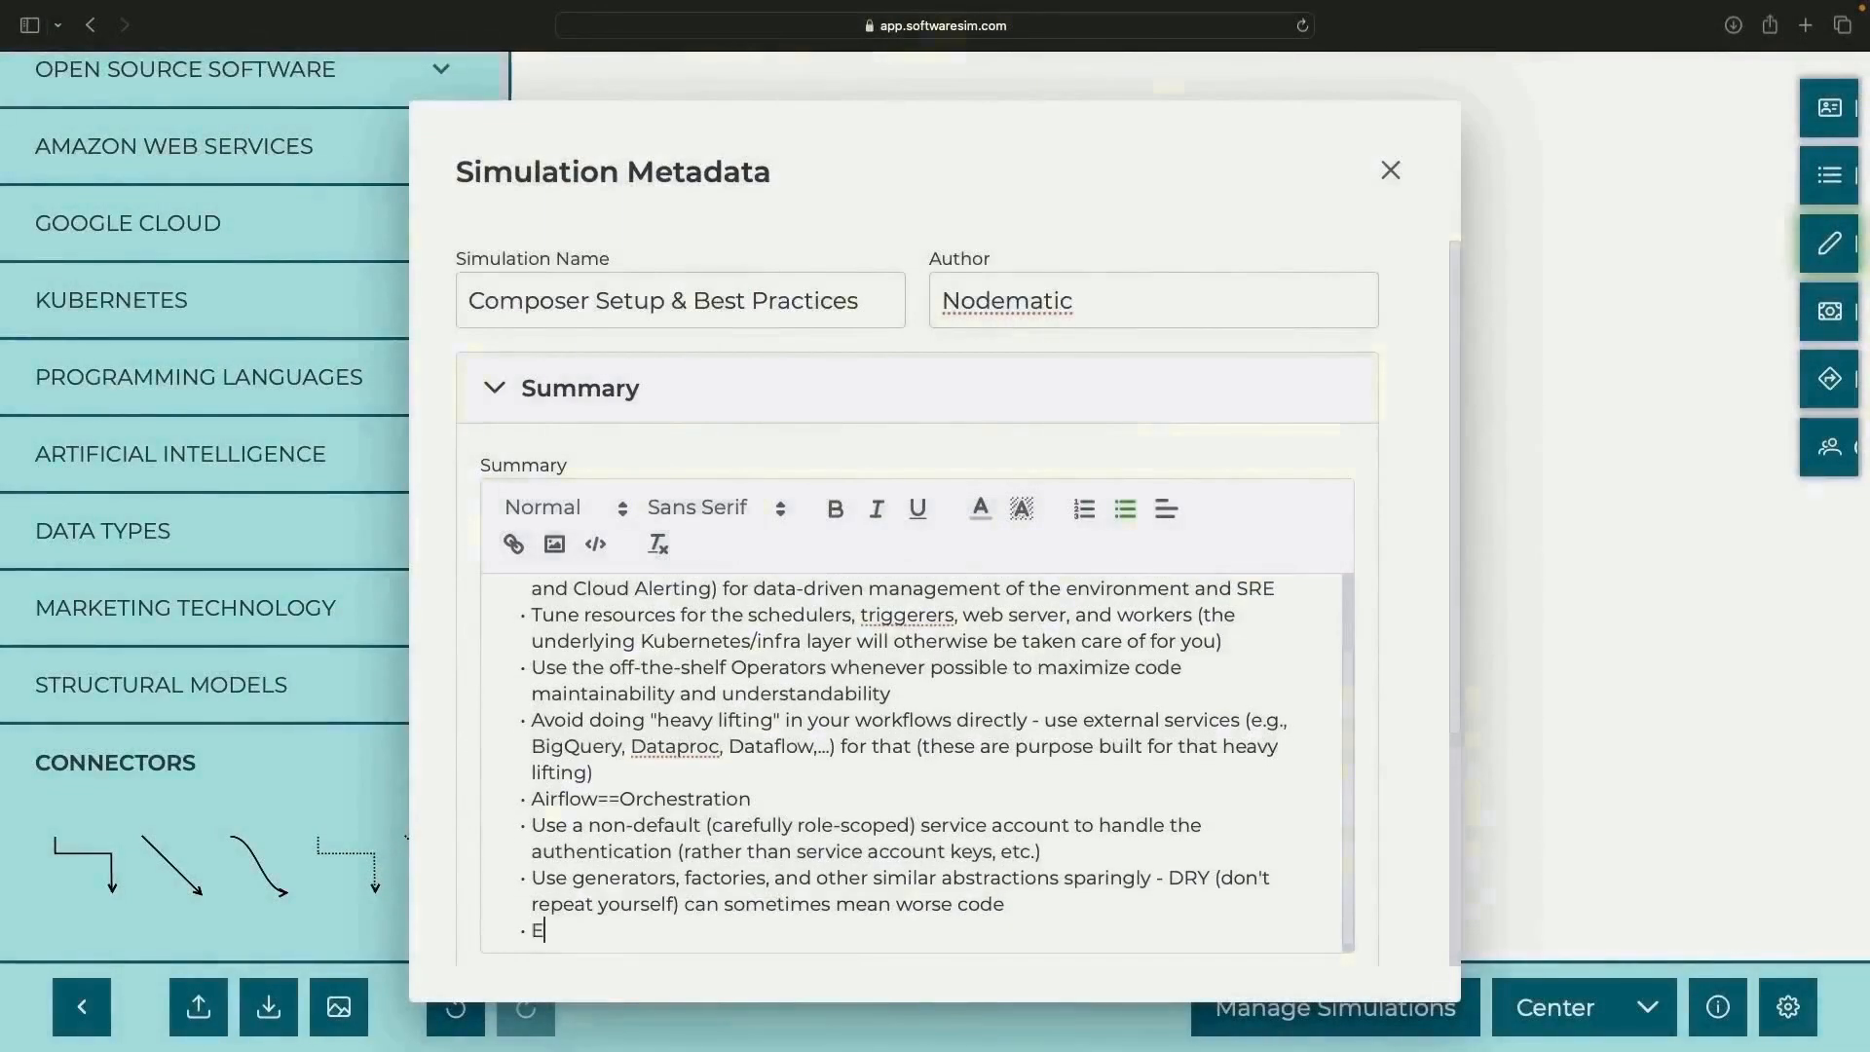
{"action": "type", "text": "asks are idempotent (expect failure for your DAG tasks, so they can restart"}
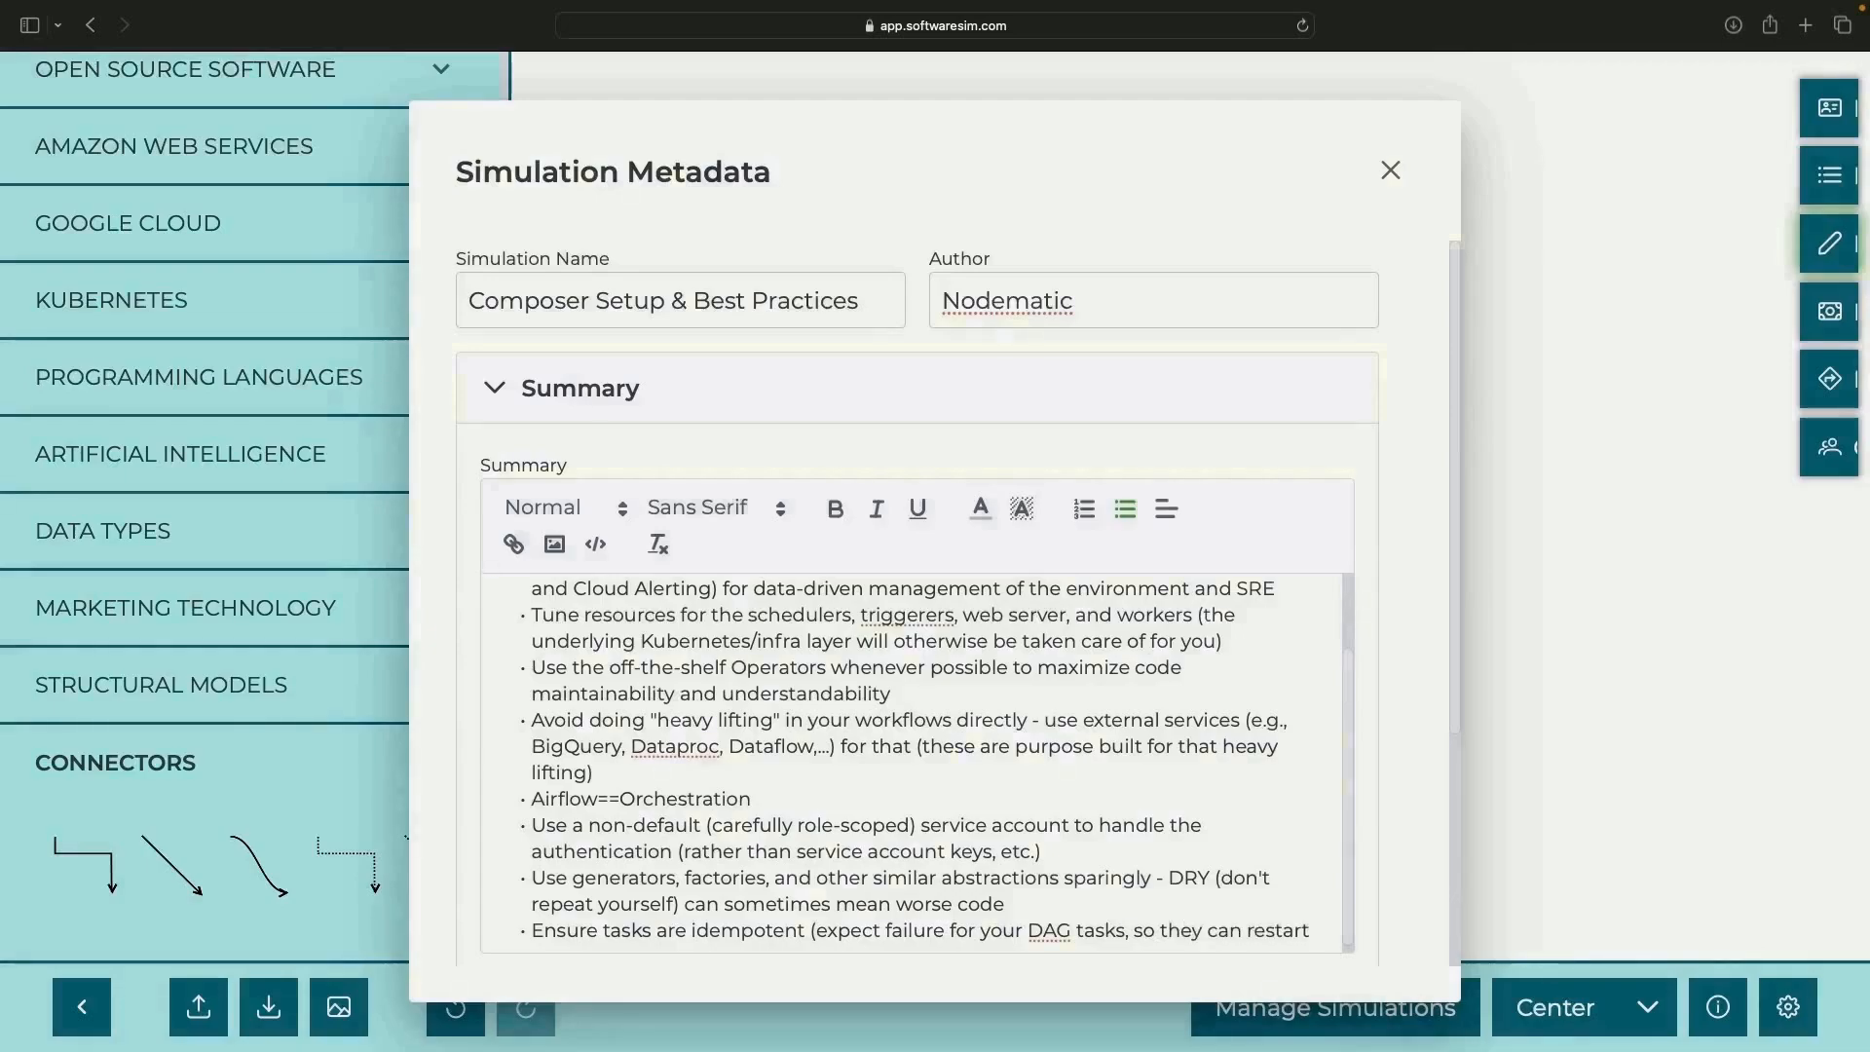
{"action": "type", "text": "gradec"}
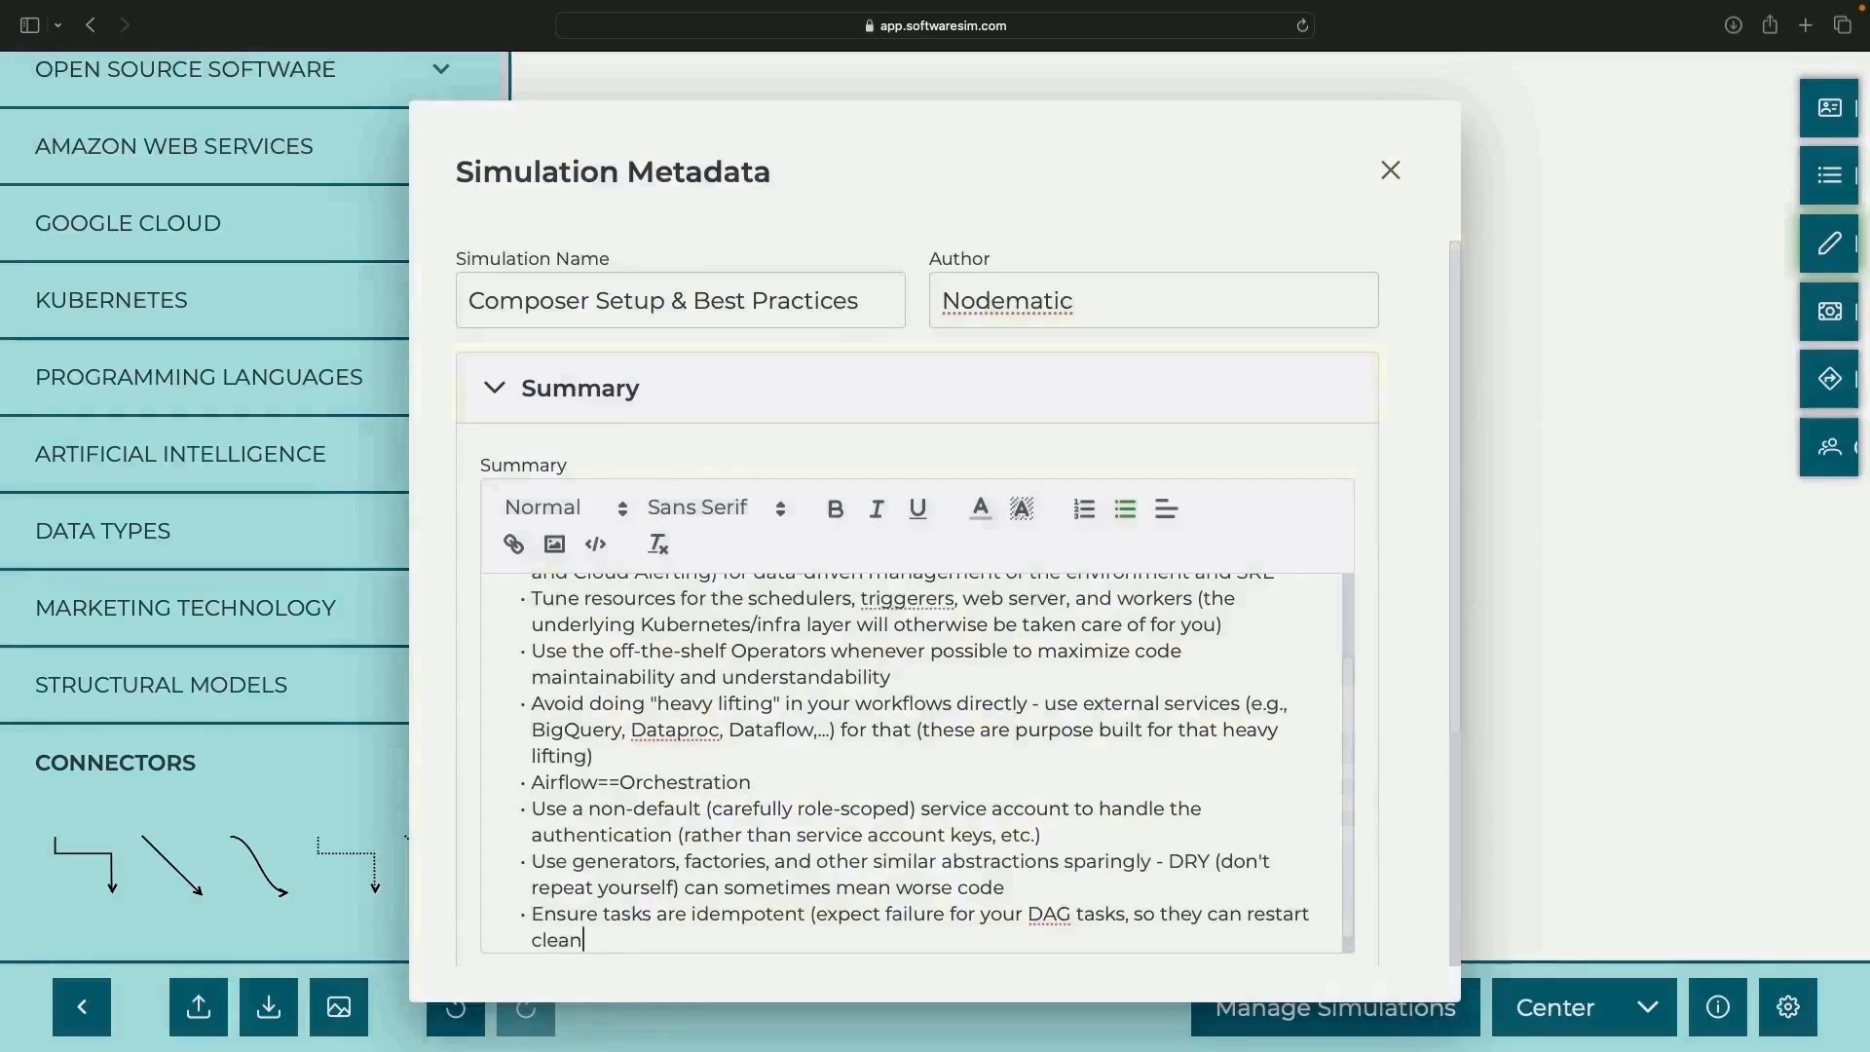
{"action": "type", "text": ")"}
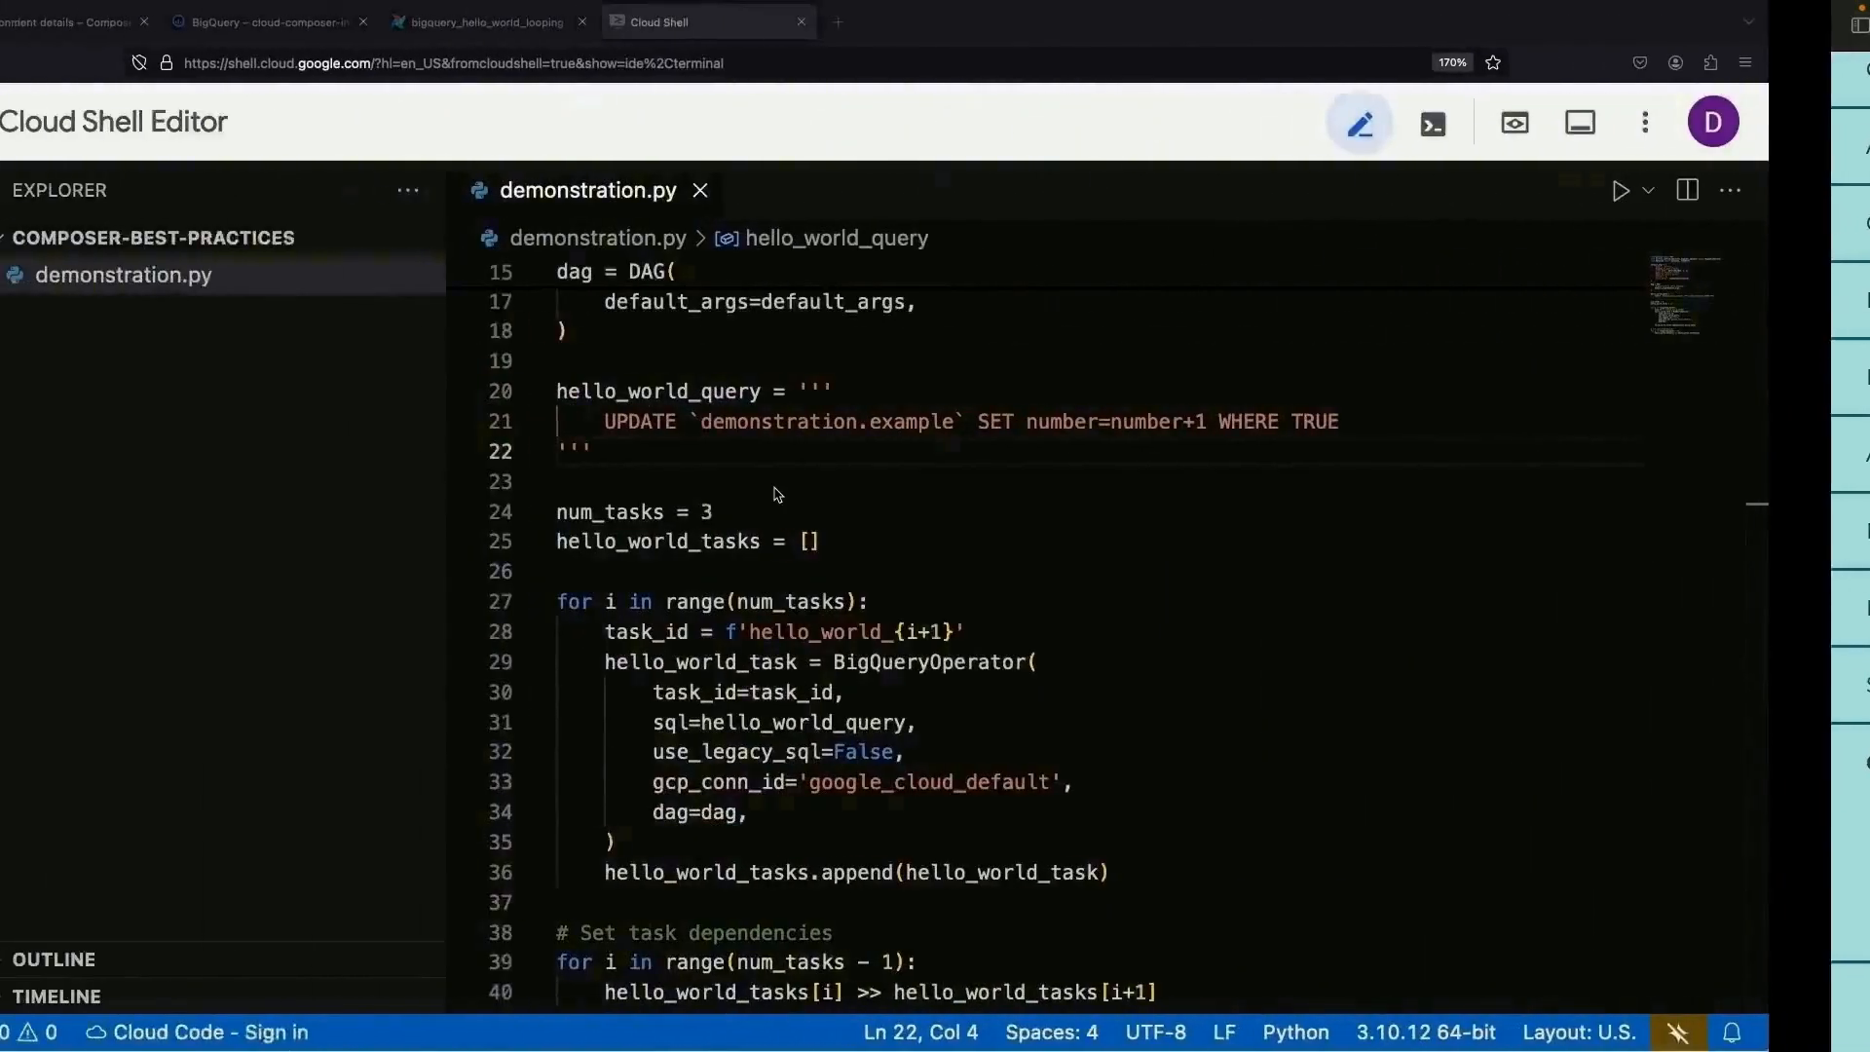
- In the looping version of demonstration.py, add an import random line between the datetime import and default_args
{"action": "left_click", "coordinate": [1204, 667]}
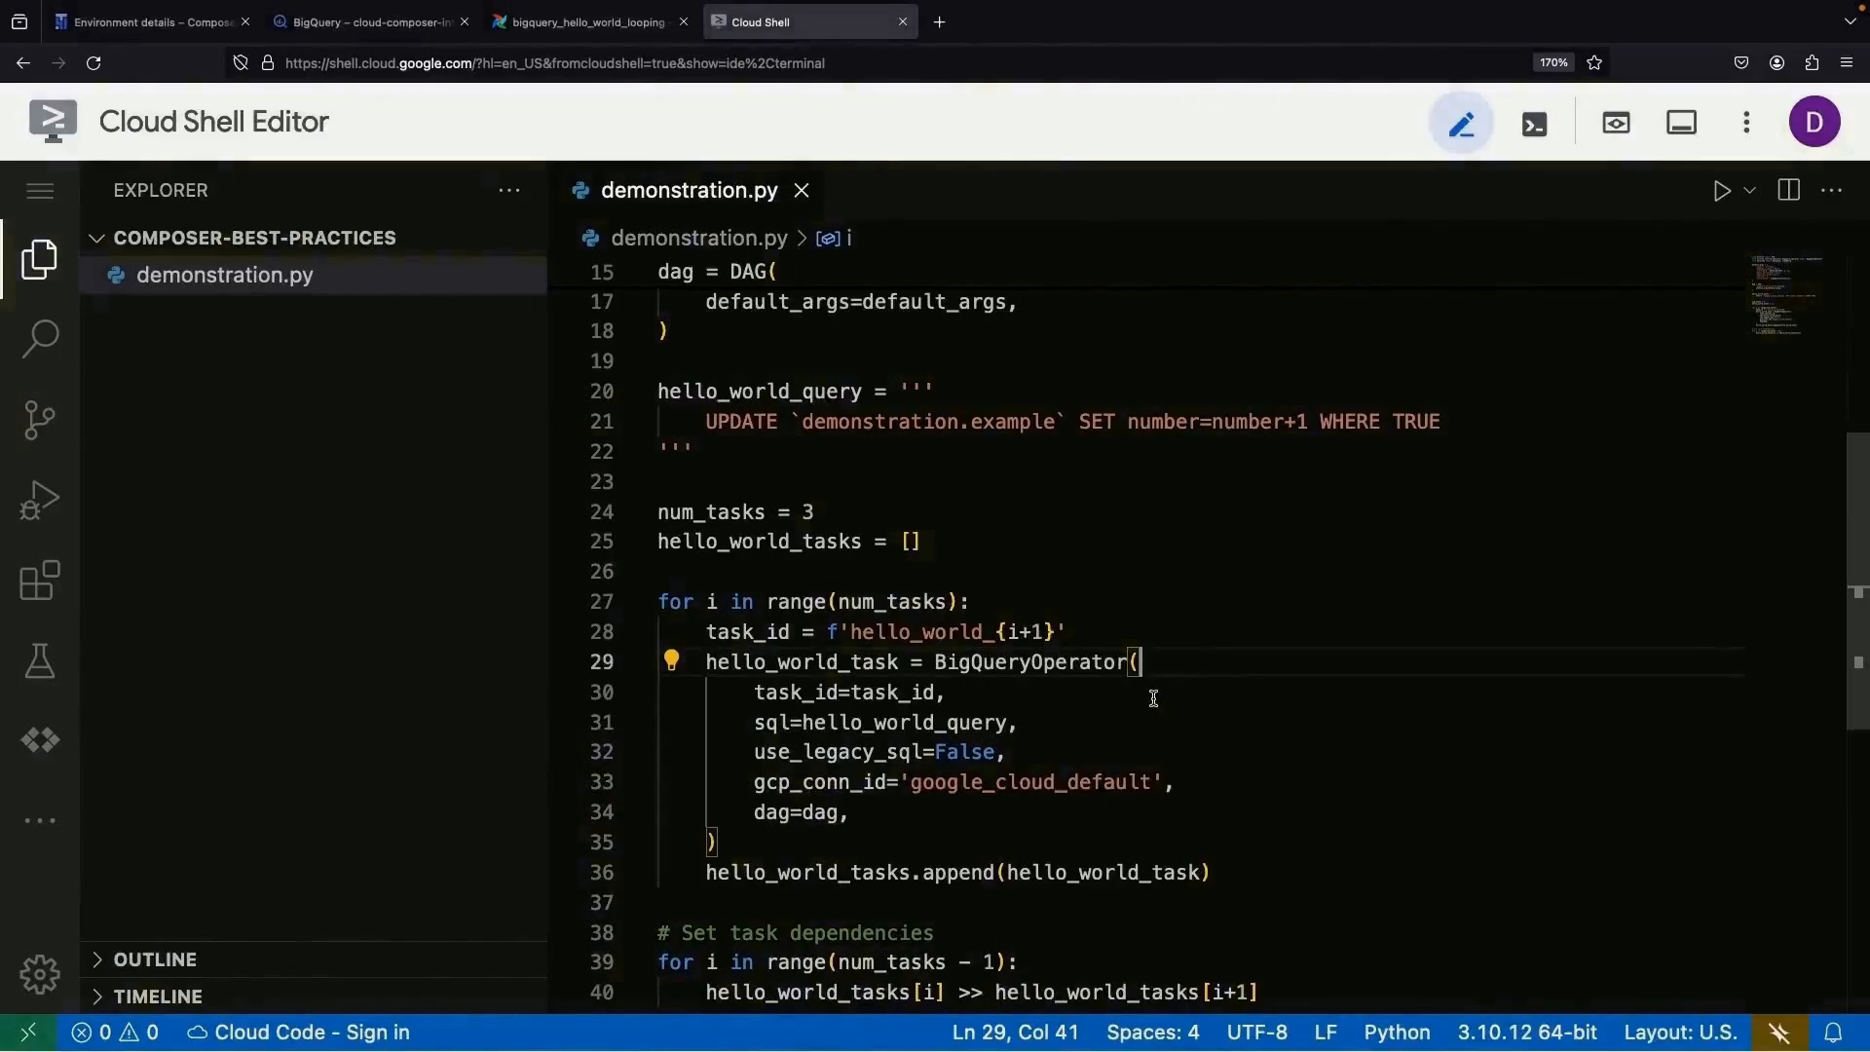
{"action": "left_click", "coordinate": [1058, 619]}
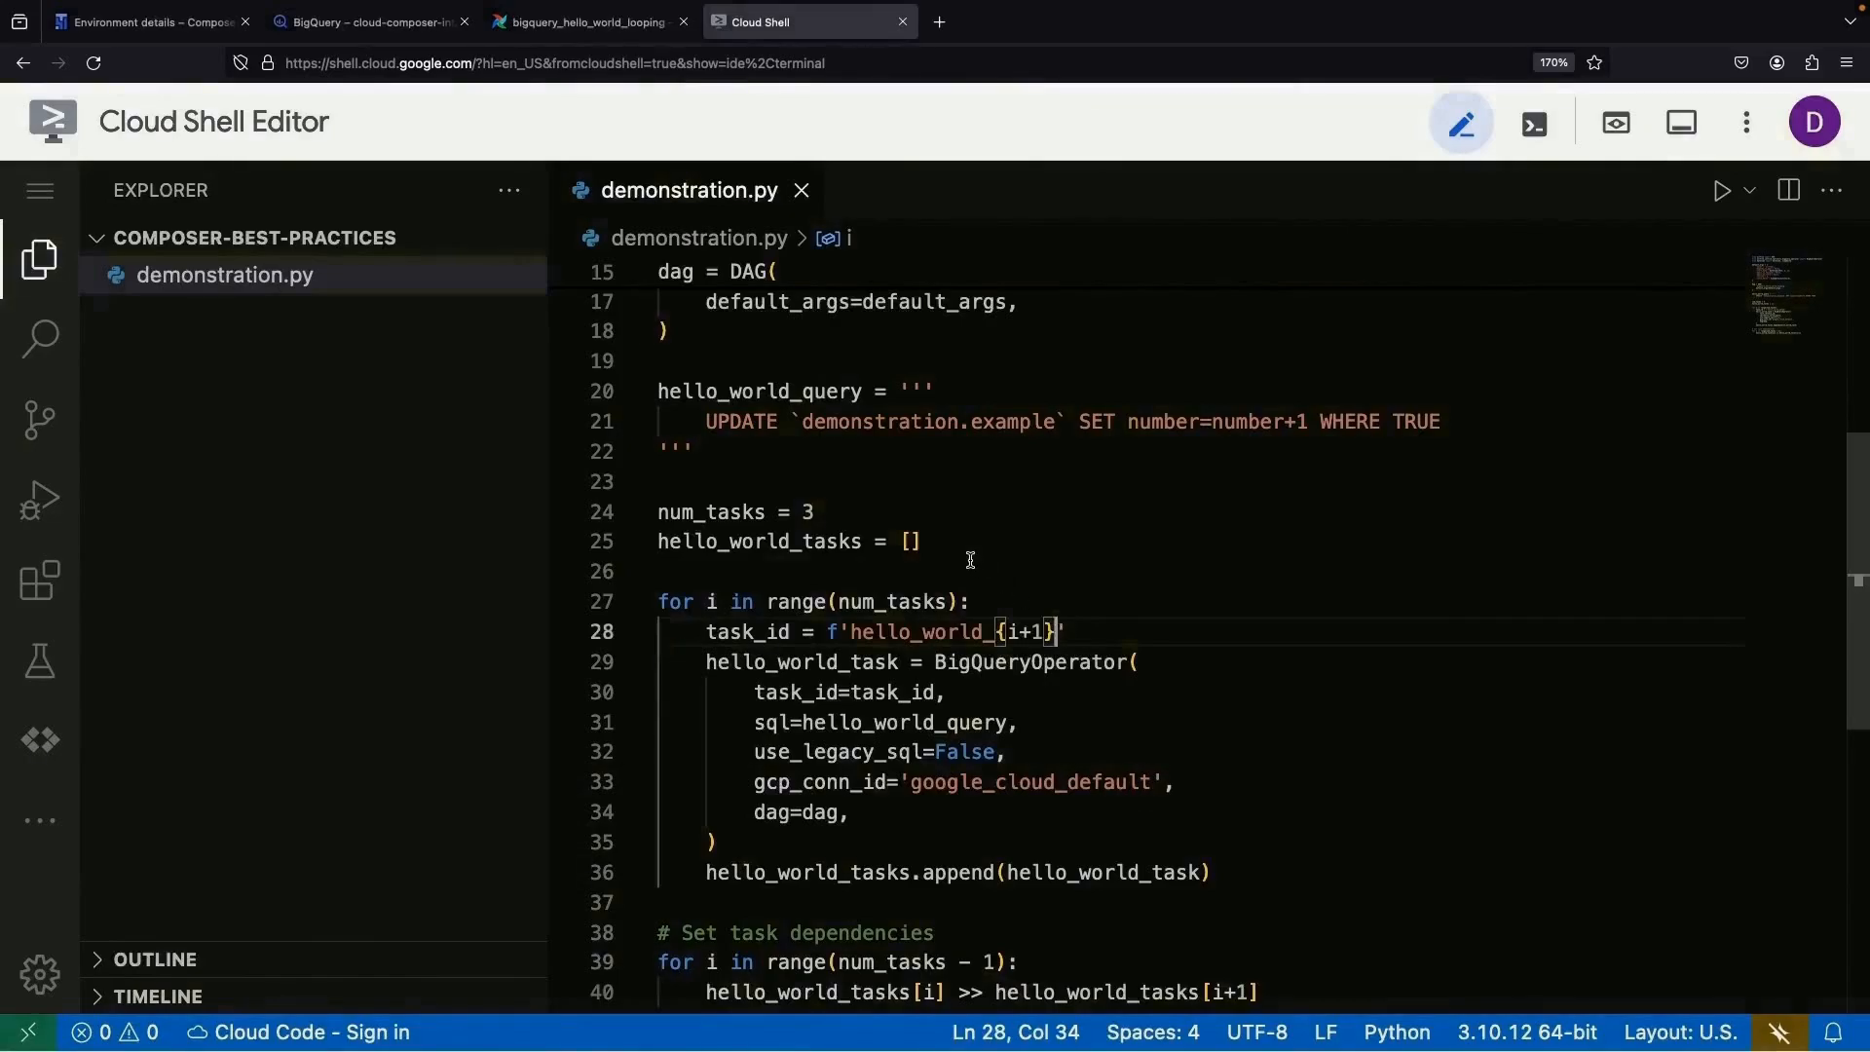
{"action": "left_click", "coordinate": [969, 561]}
{"action": "scroll", "coordinate": [969, 561], "scroll_direction": "up", "scroll_amount": 5}
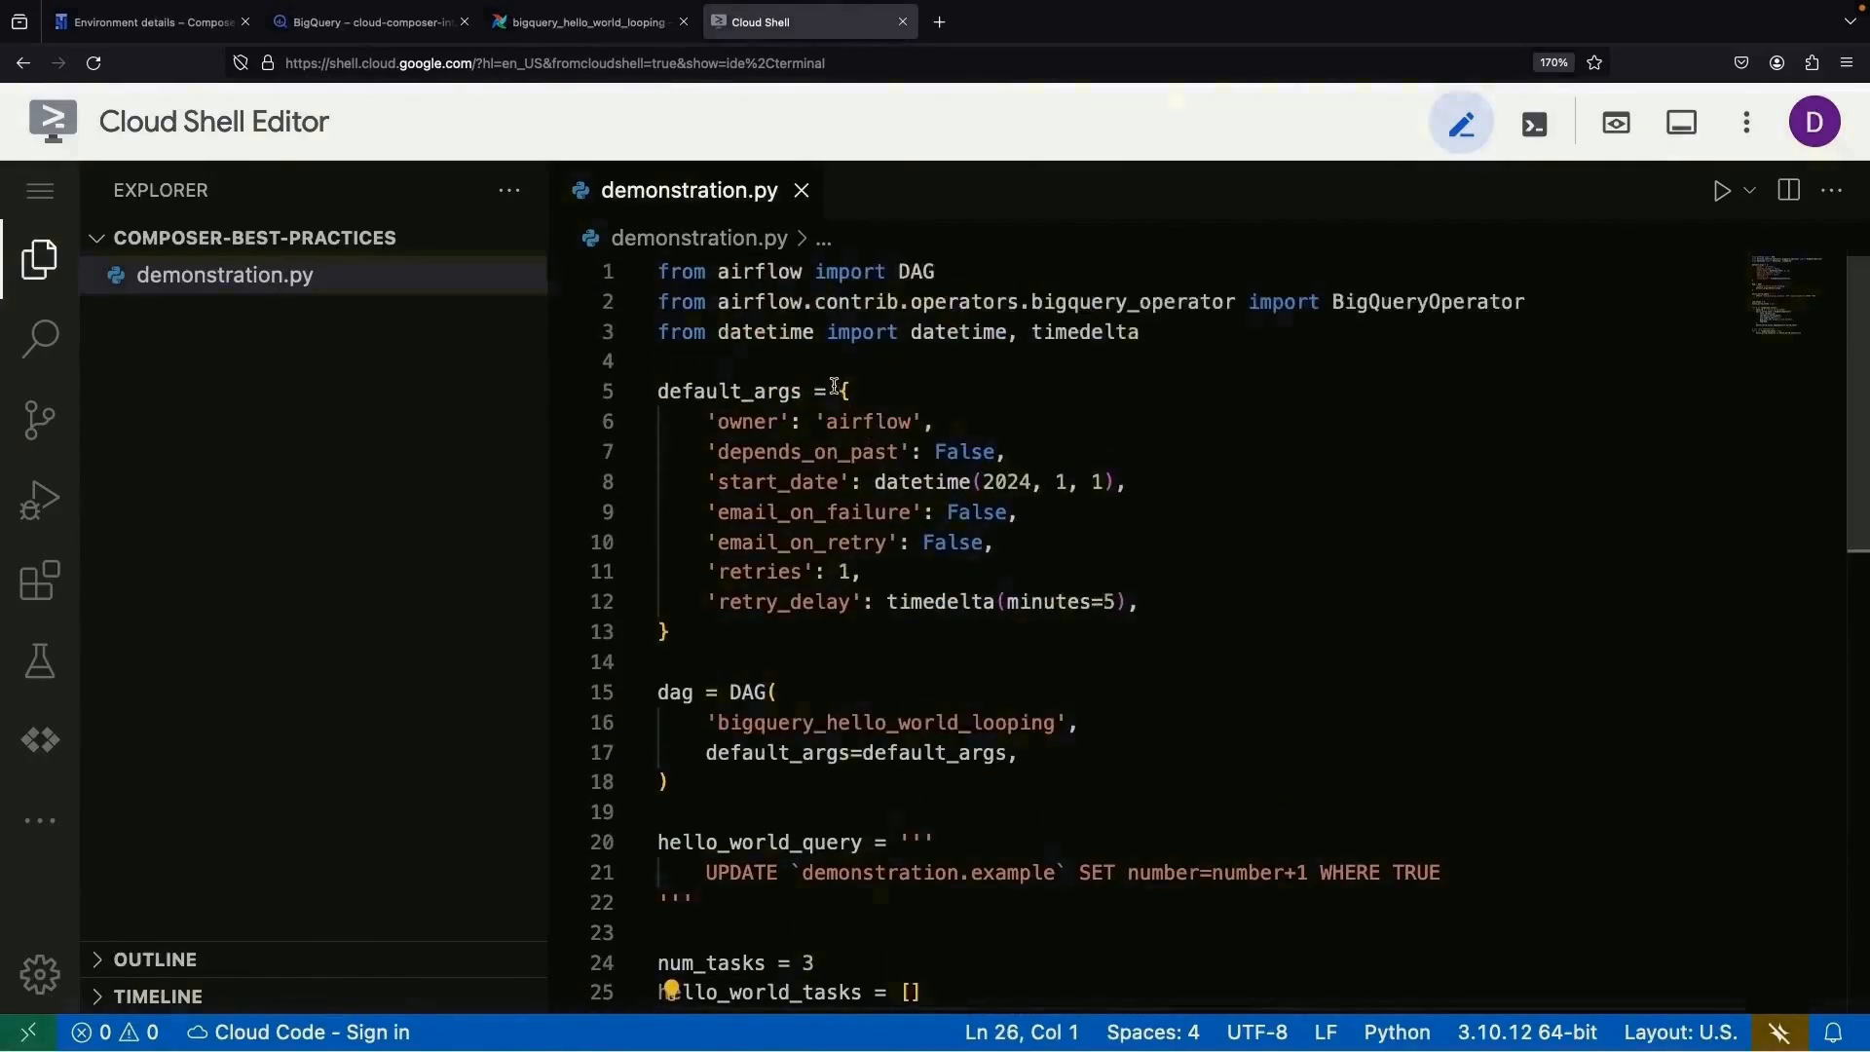
{"action": "left_click", "coordinate": [835, 362]}
{"action": "key", "text": "Return"}
{"action": "key", "text": "Return"}
{"action": "key", "text": "Up"}
{"action": "type", "text": "impor"}
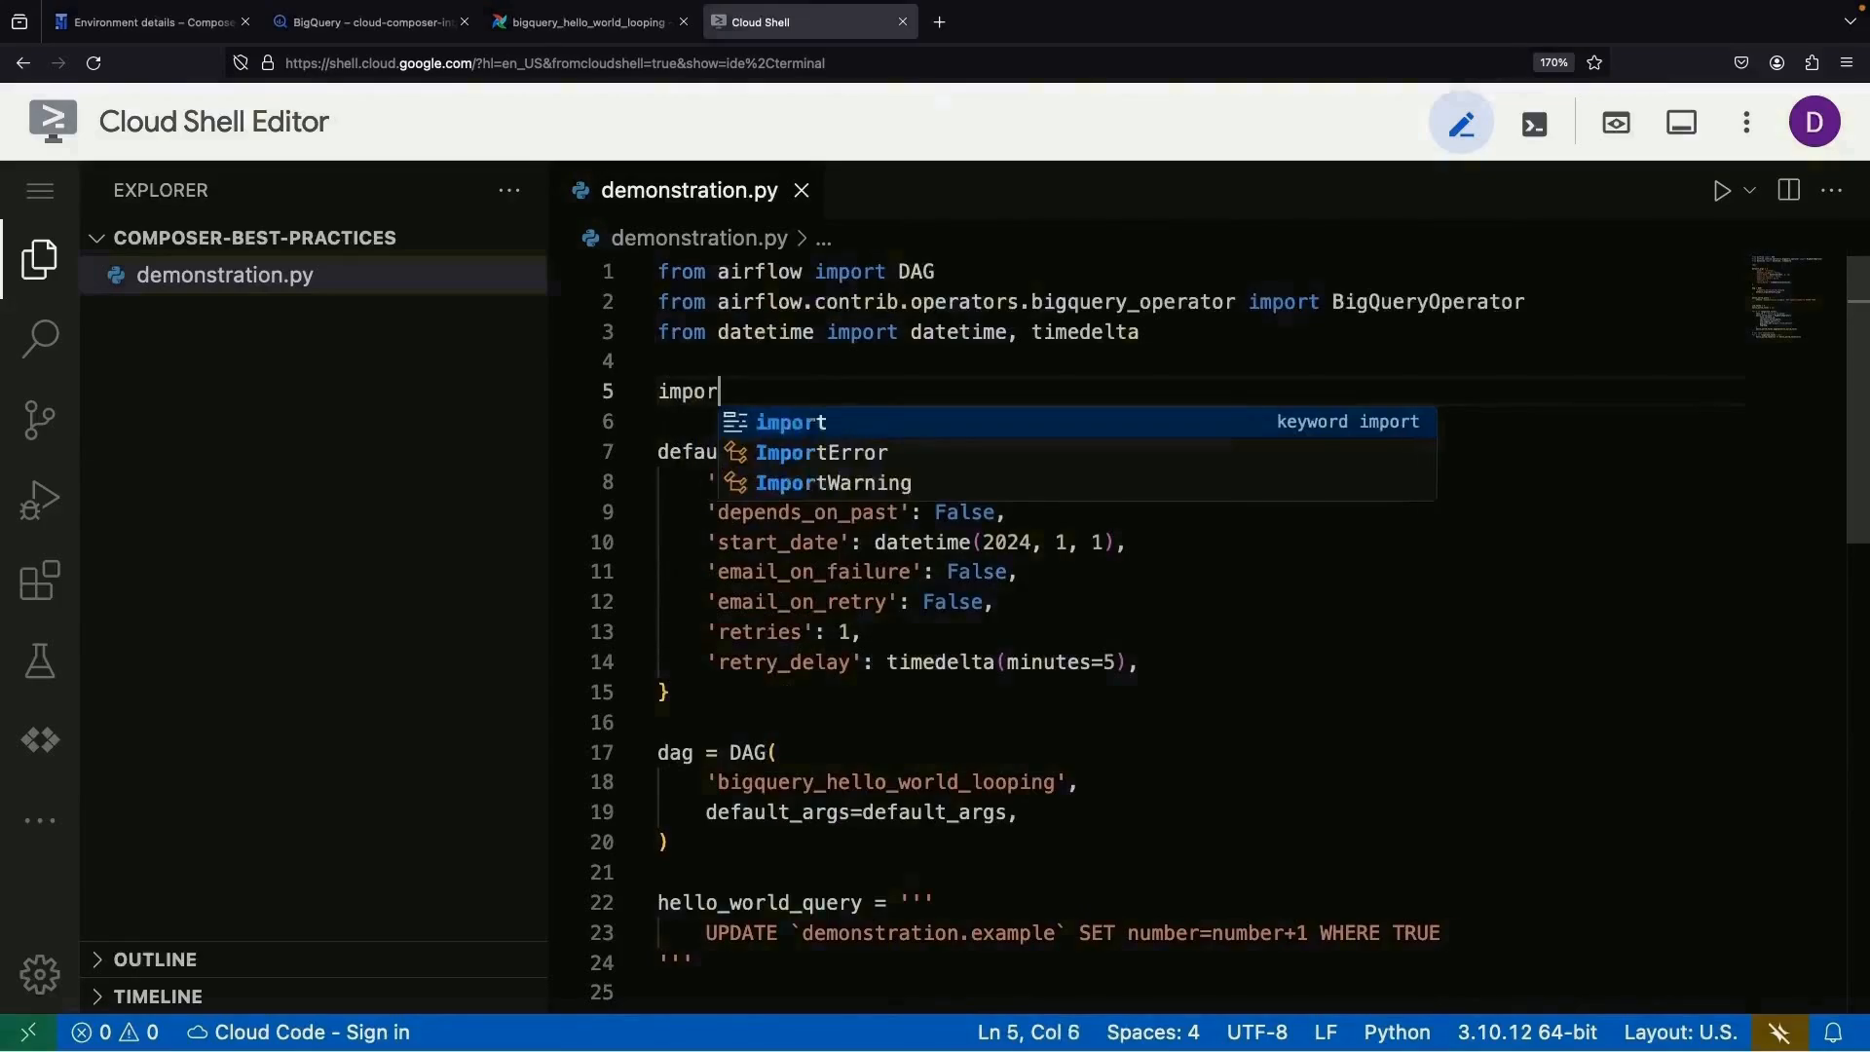
{"action": "type", "text": "t random"}
{"action": "left_click", "coordinate": [913, 542]}
- Define a function header, def simulate_failure():, between the hello_world_tasks list and the loop that creates the tasks
{"action": "scroll", "coordinate": [915, 536], "scroll_direction": "down", "scroll_amount": 3}
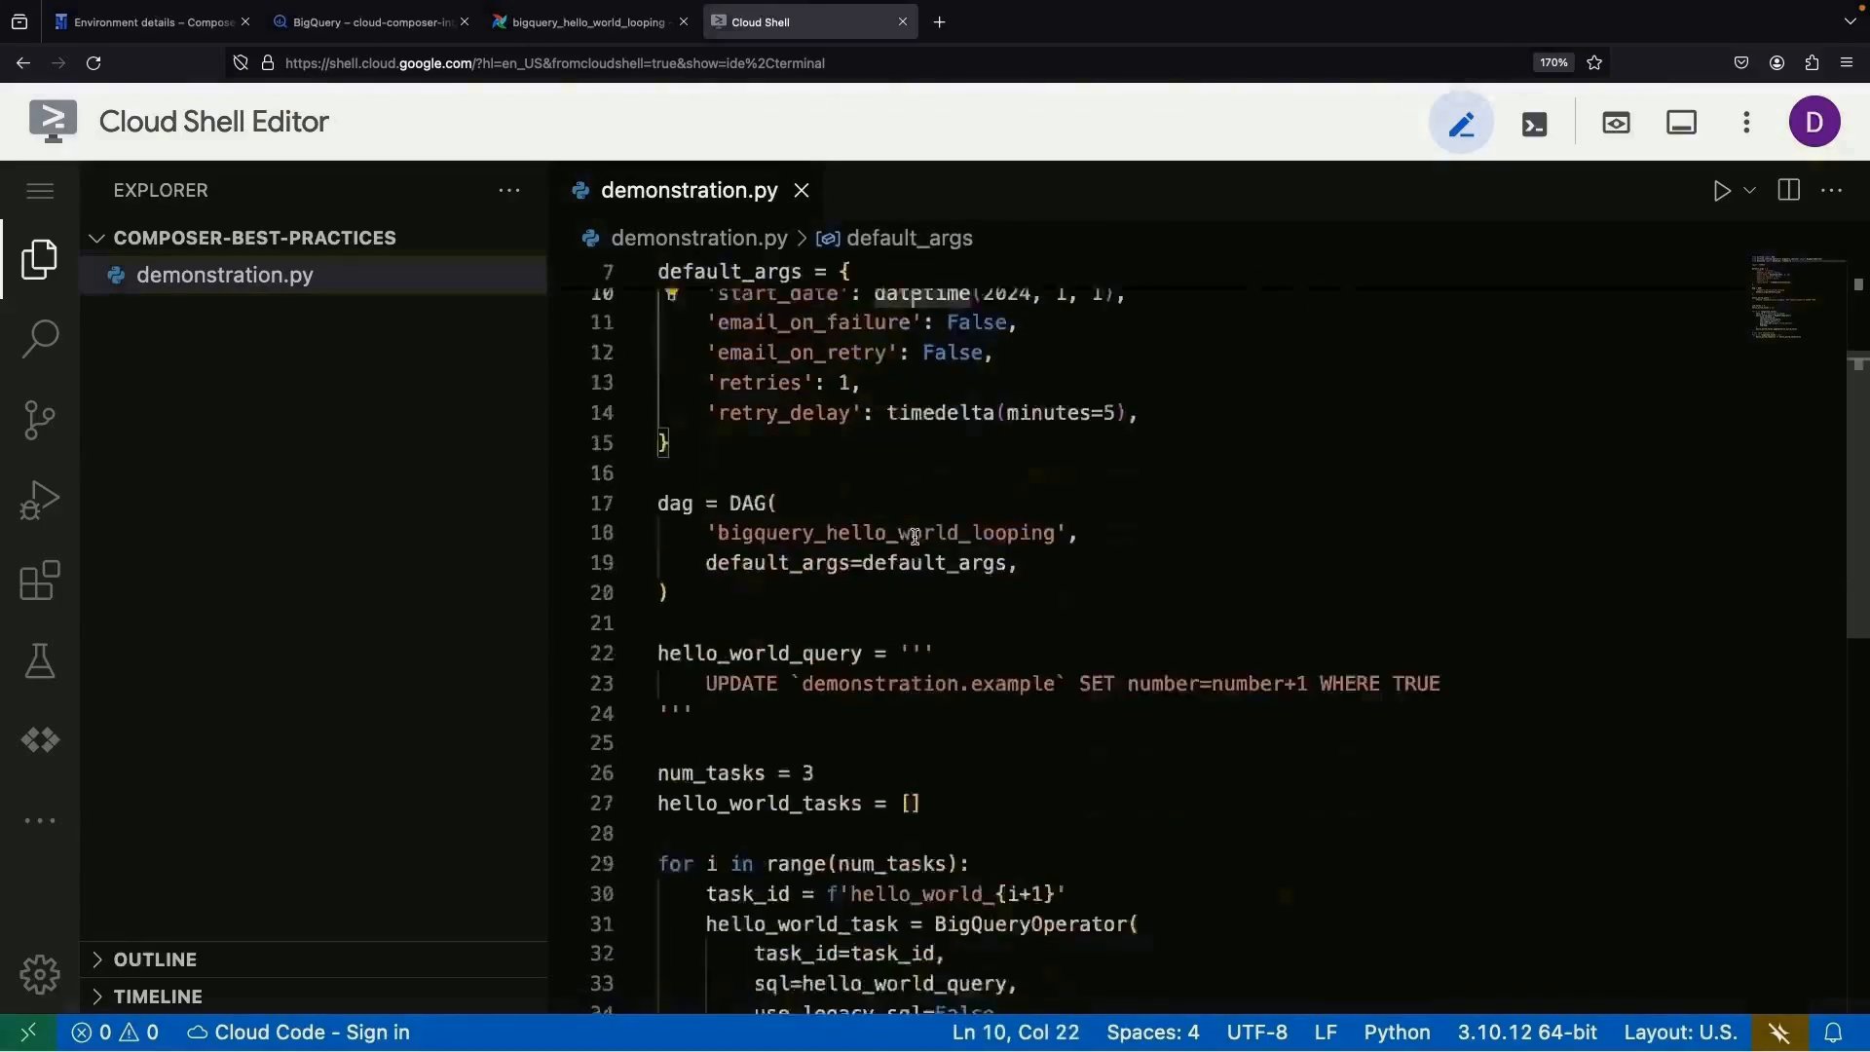
{"action": "scroll", "coordinate": [916, 536], "scroll_direction": "down", "scroll_amount": 4}
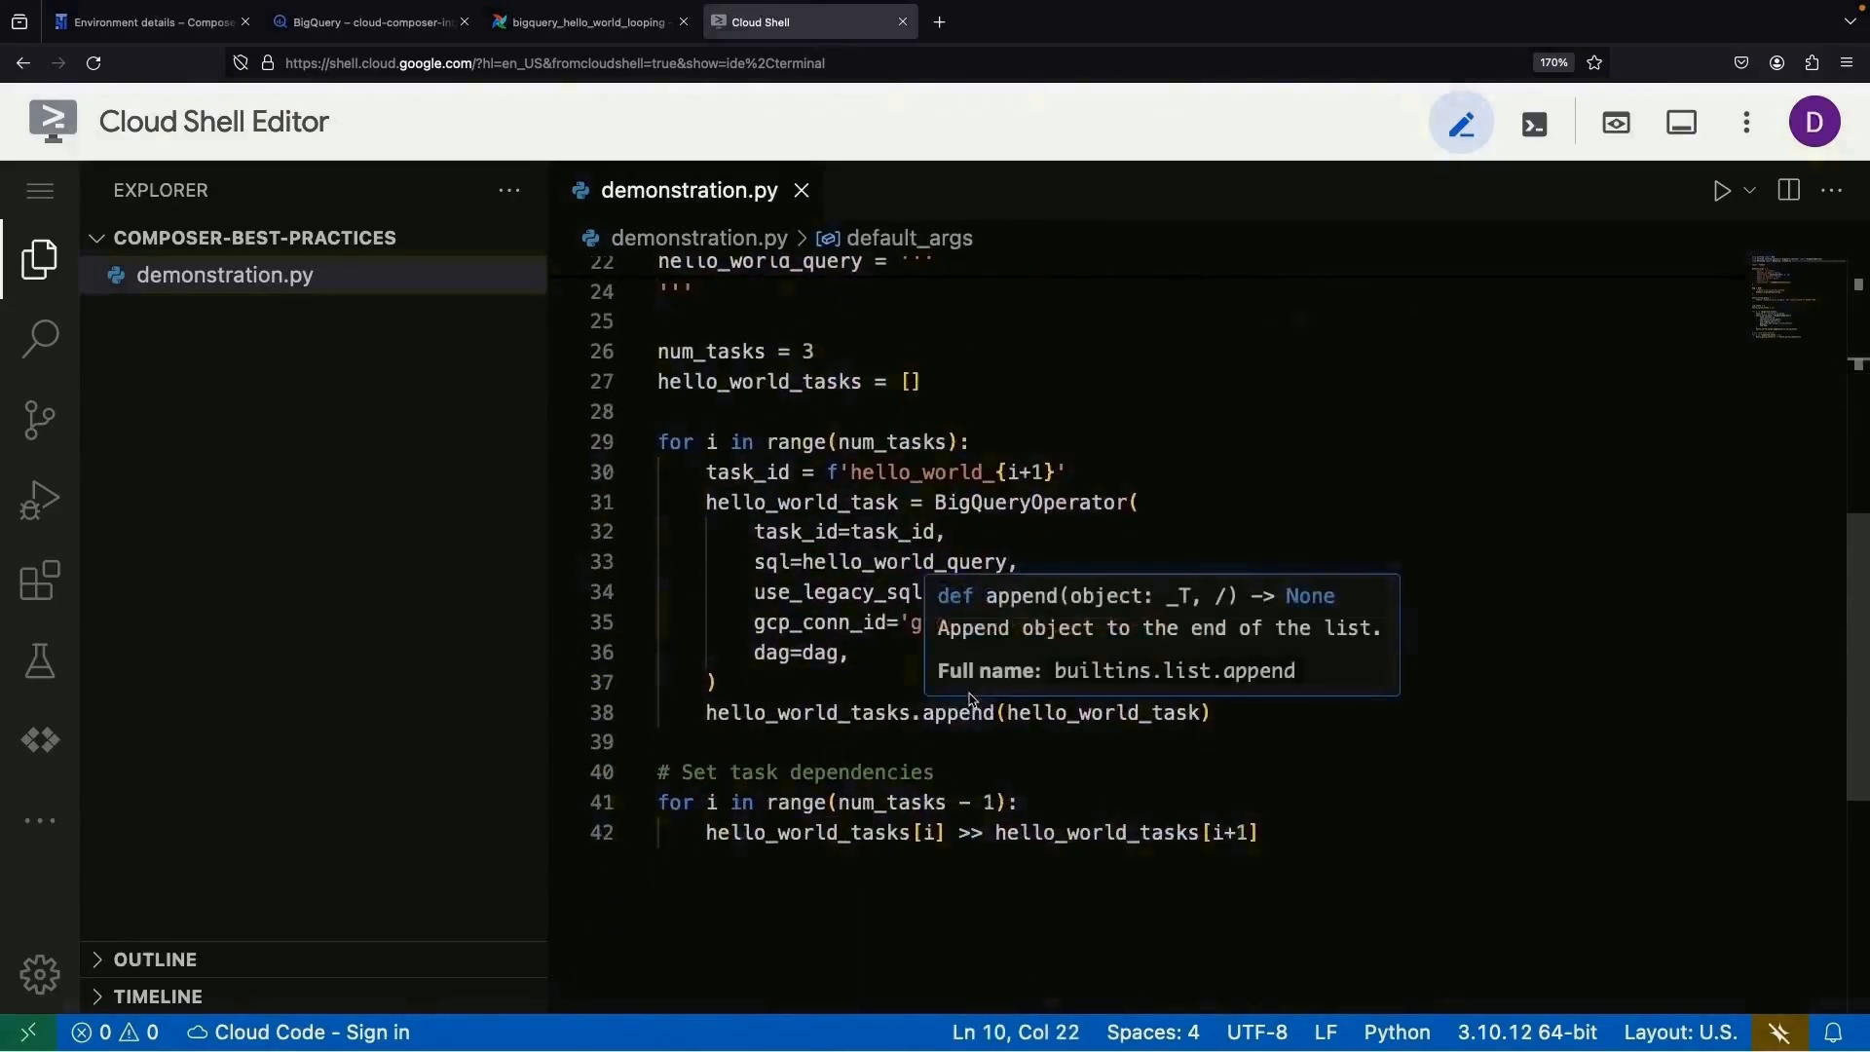
{"action": "left_click", "coordinate": [818, 676]}
{"action": "scroll", "coordinate": [1040, 684], "scroll_direction": "down", "scroll_amount": 1}
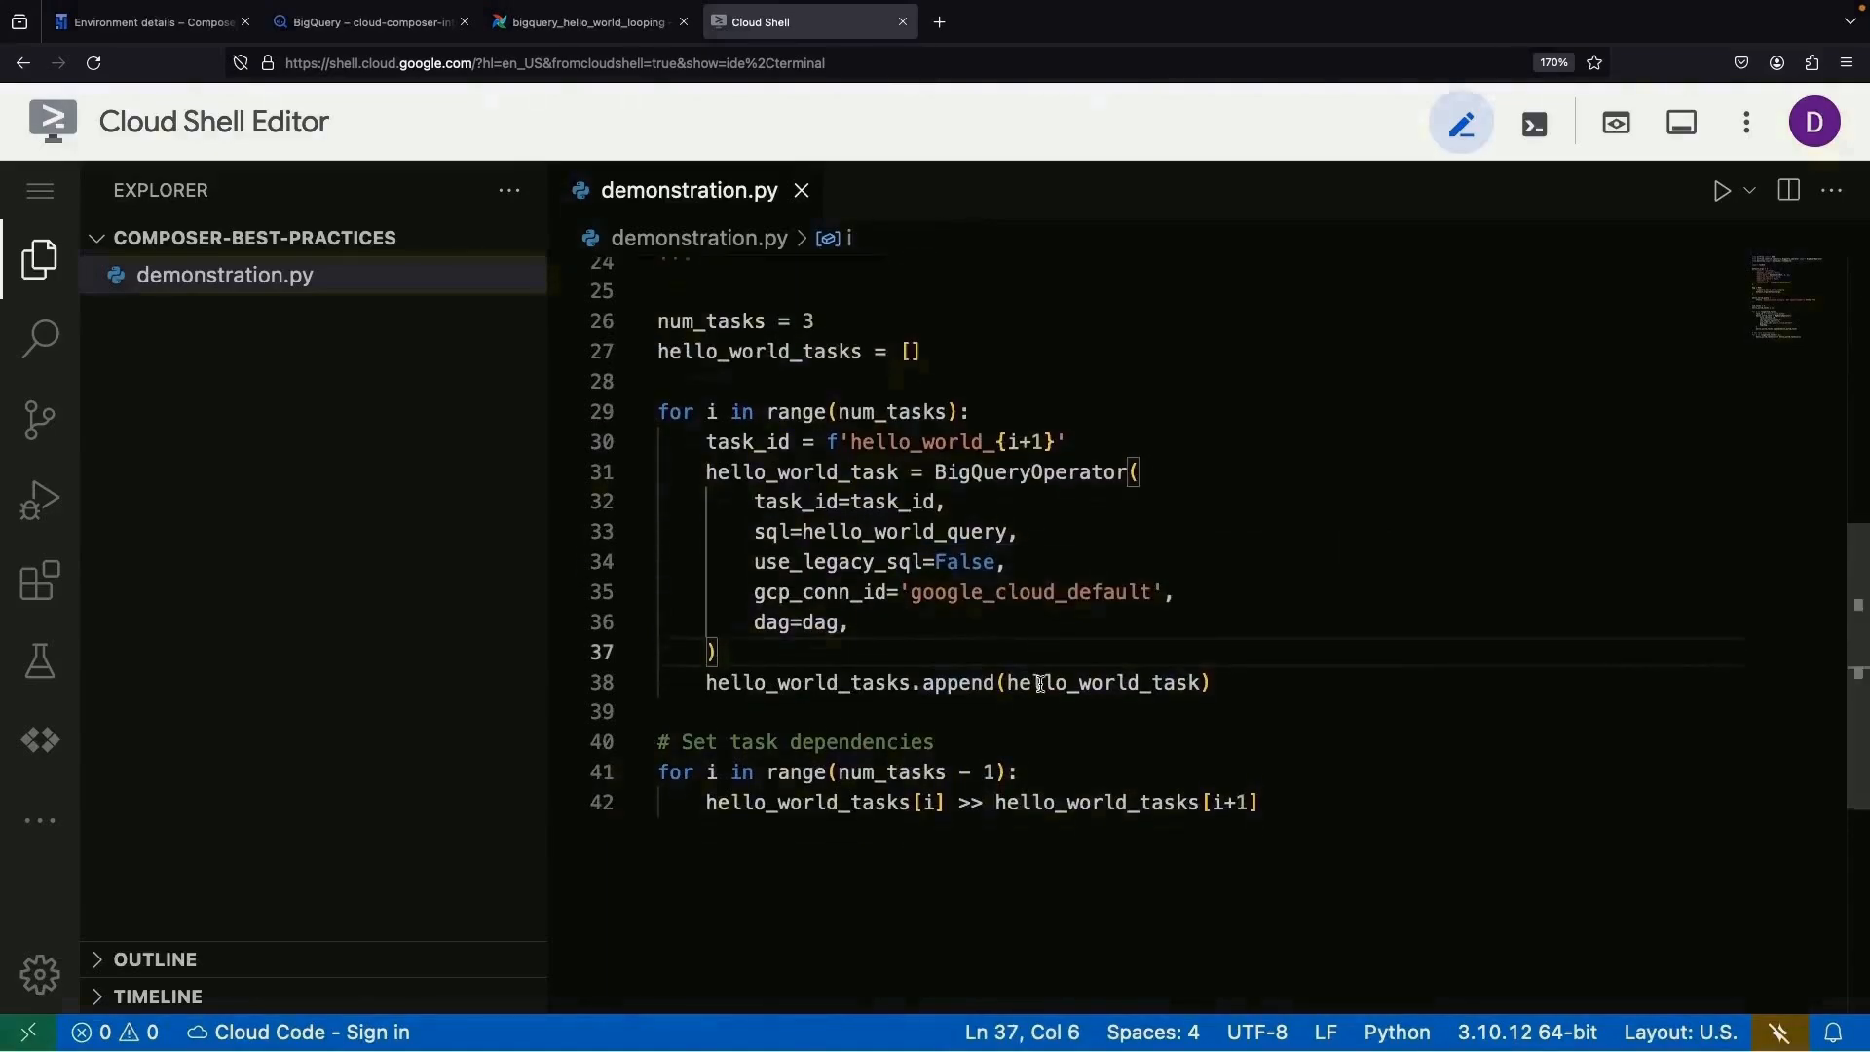
{"action": "scroll", "coordinate": [1041, 684], "scroll_direction": "up", "scroll_amount": 3}
{"action": "scroll", "coordinate": [1040, 684], "scroll_direction": "down", "scroll_amount": 2}
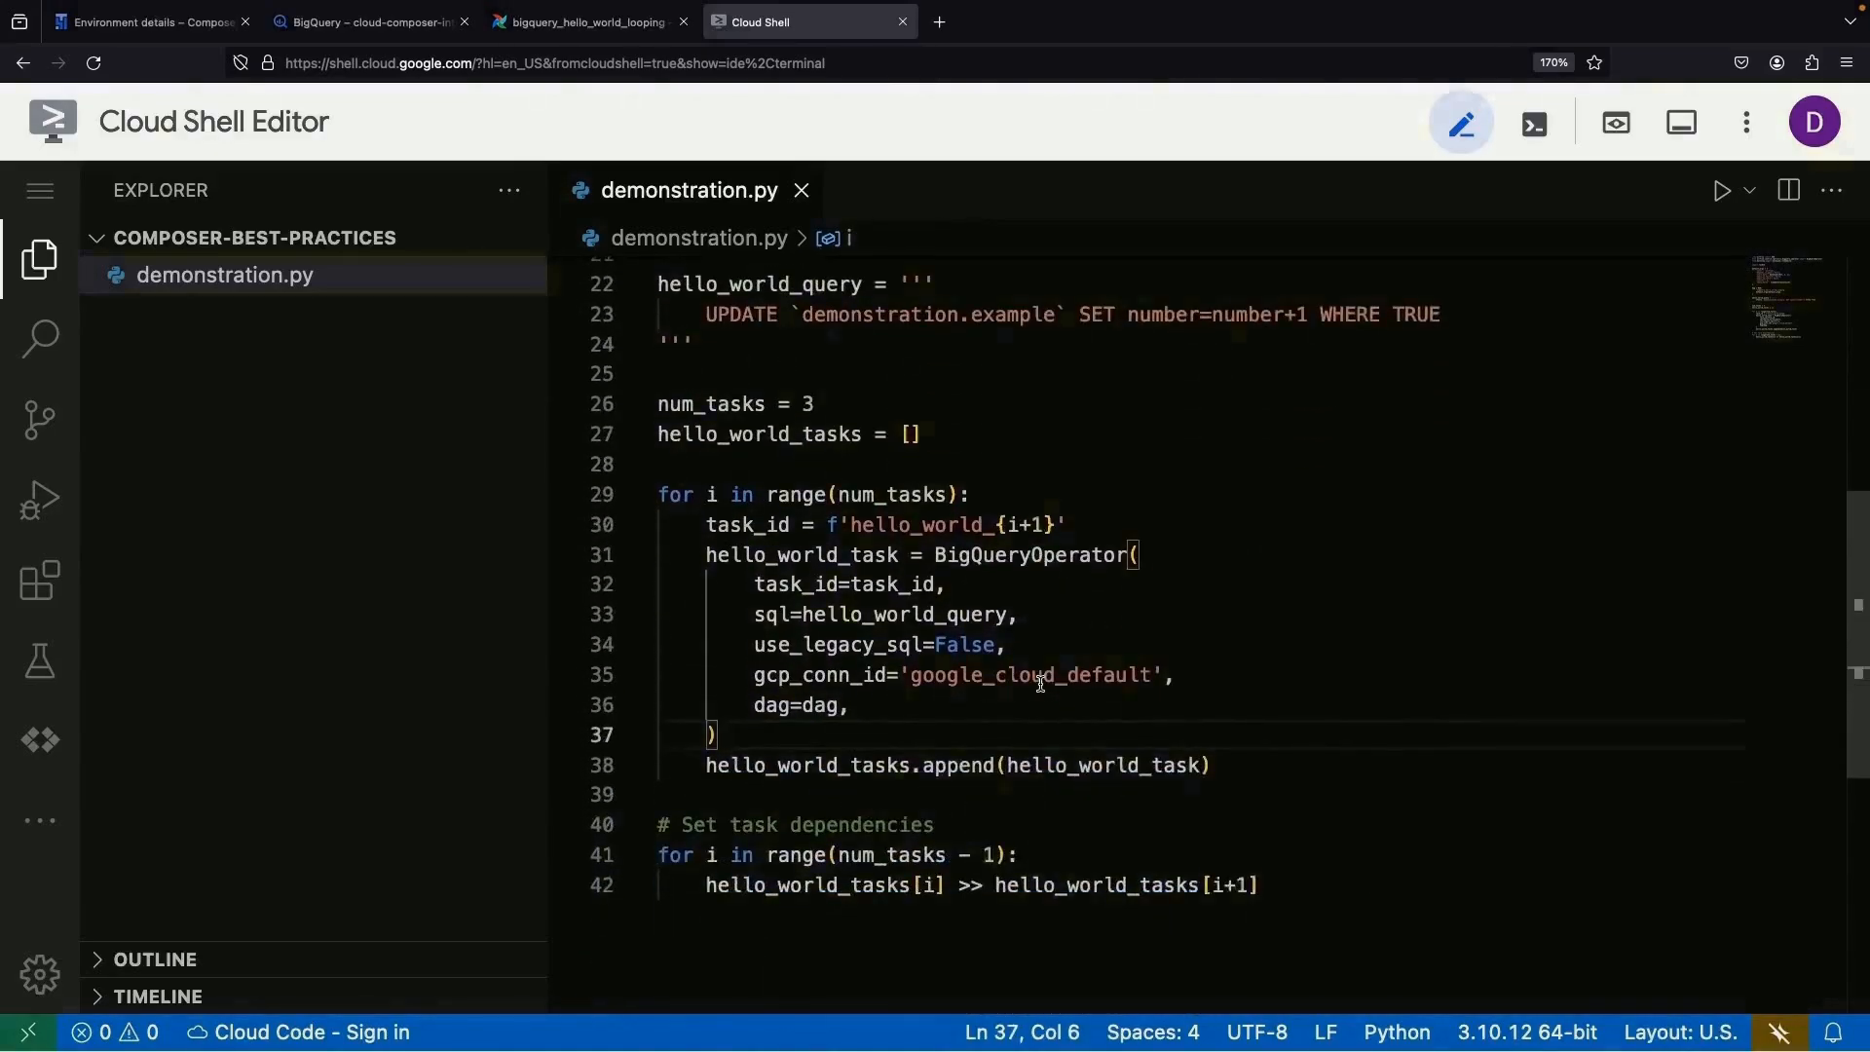
{"action": "left_click", "coordinate": [1069, 524]}
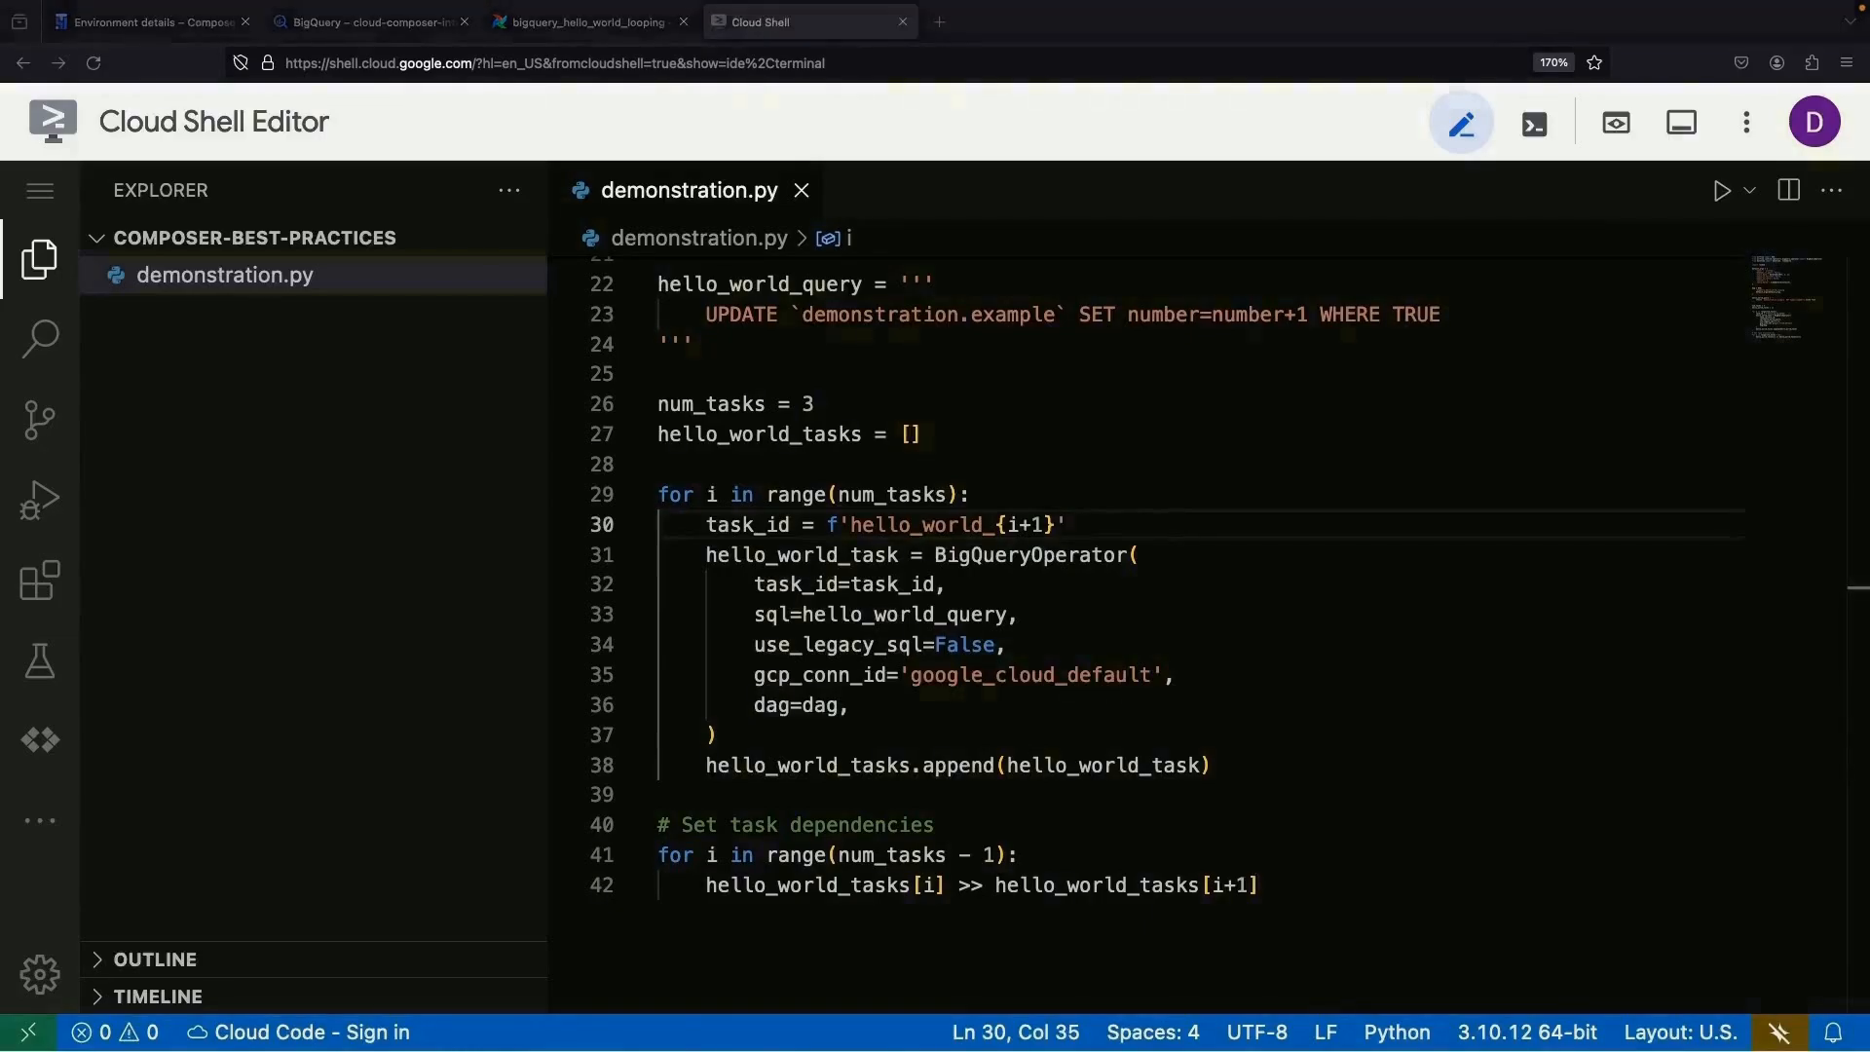
{"action": "left_click", "coordinate": [827, 474]}
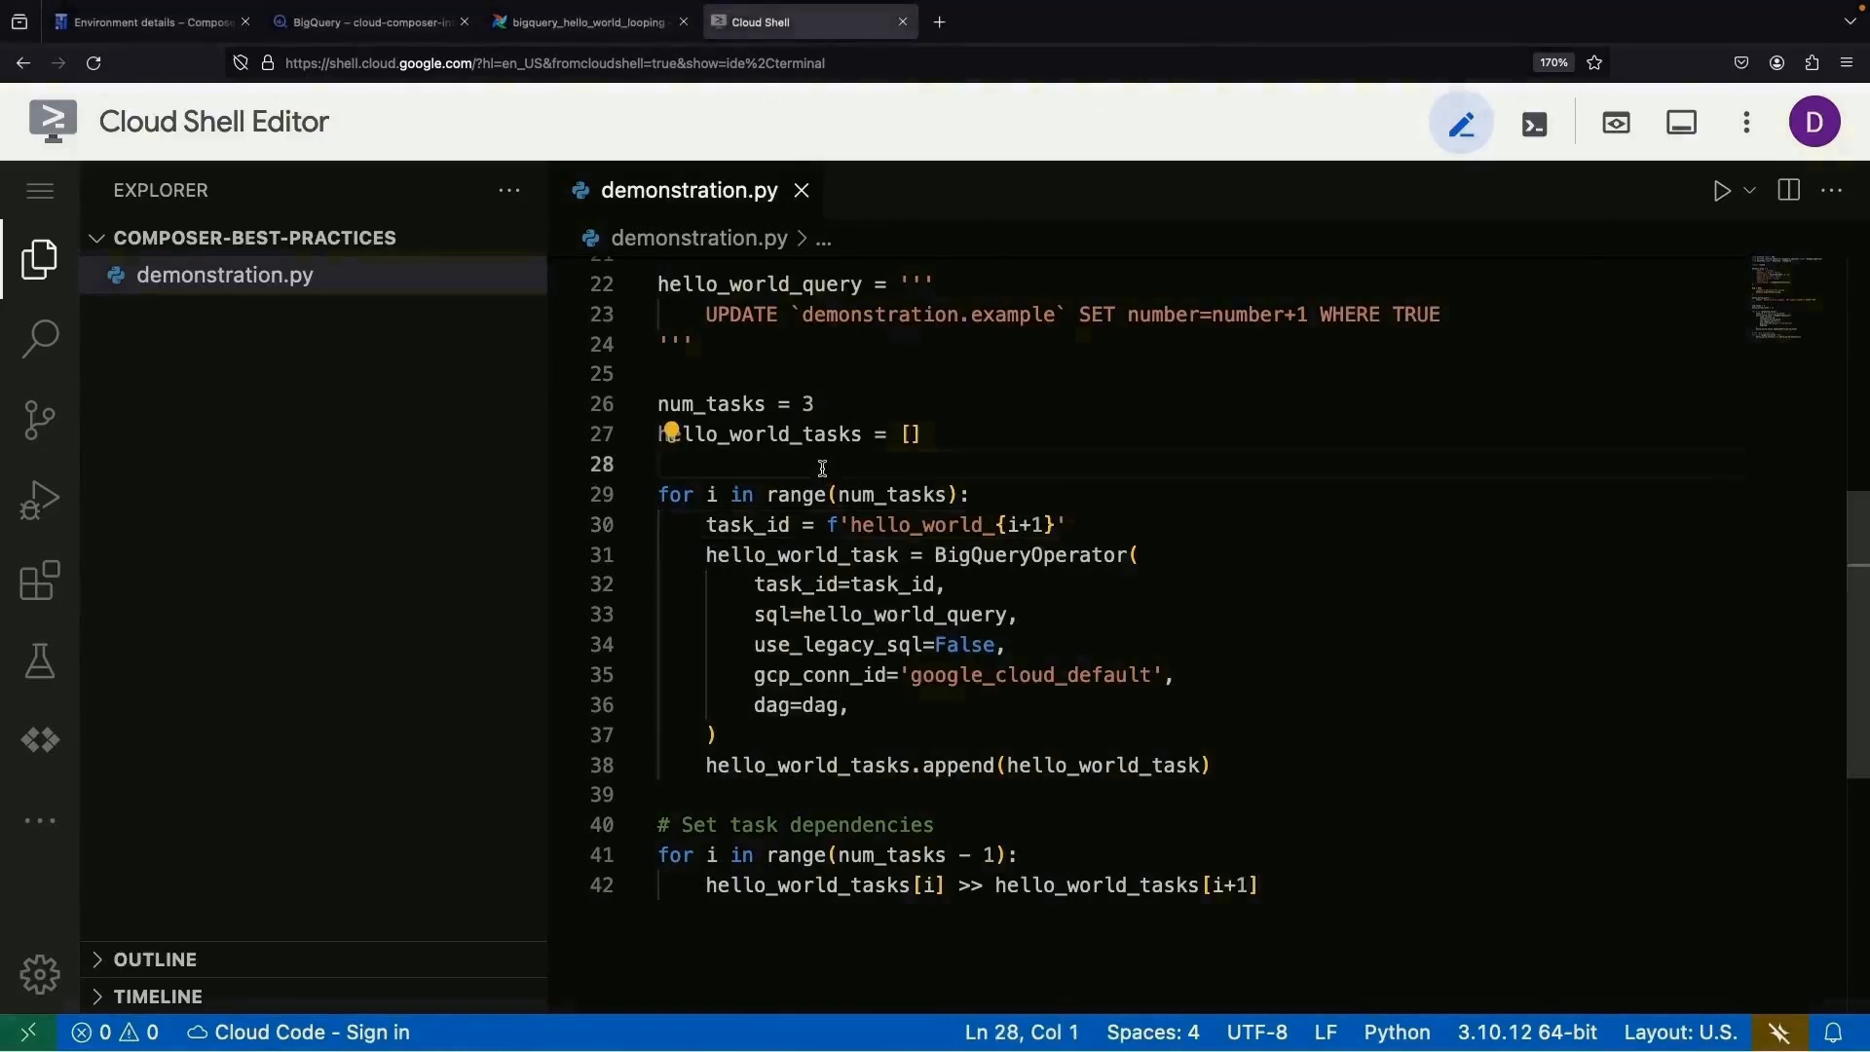
{"action": "key", "text": "Return"}
{"action": "key", "text": "Return"}
{"action": "key", "text": "Up"}
{"action": "type", "text": "def "}
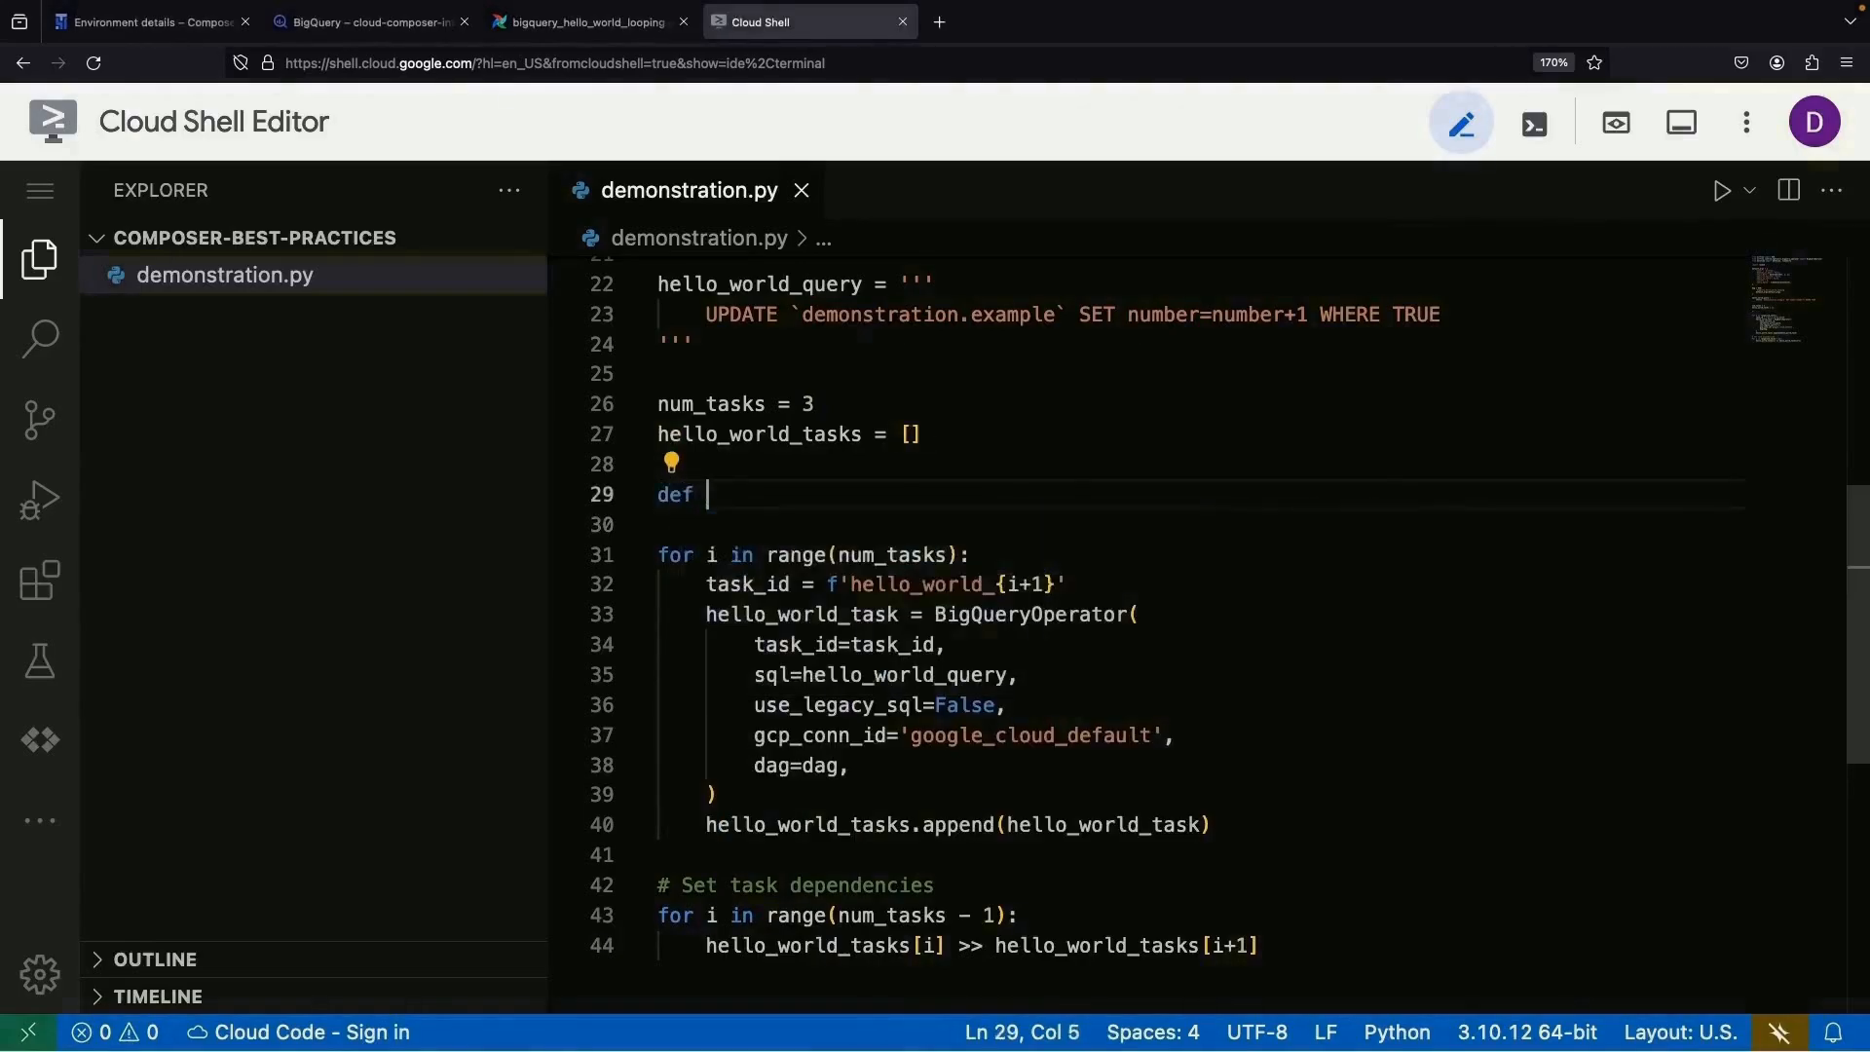
{"action": "type", "text": "simulate_failure():"}
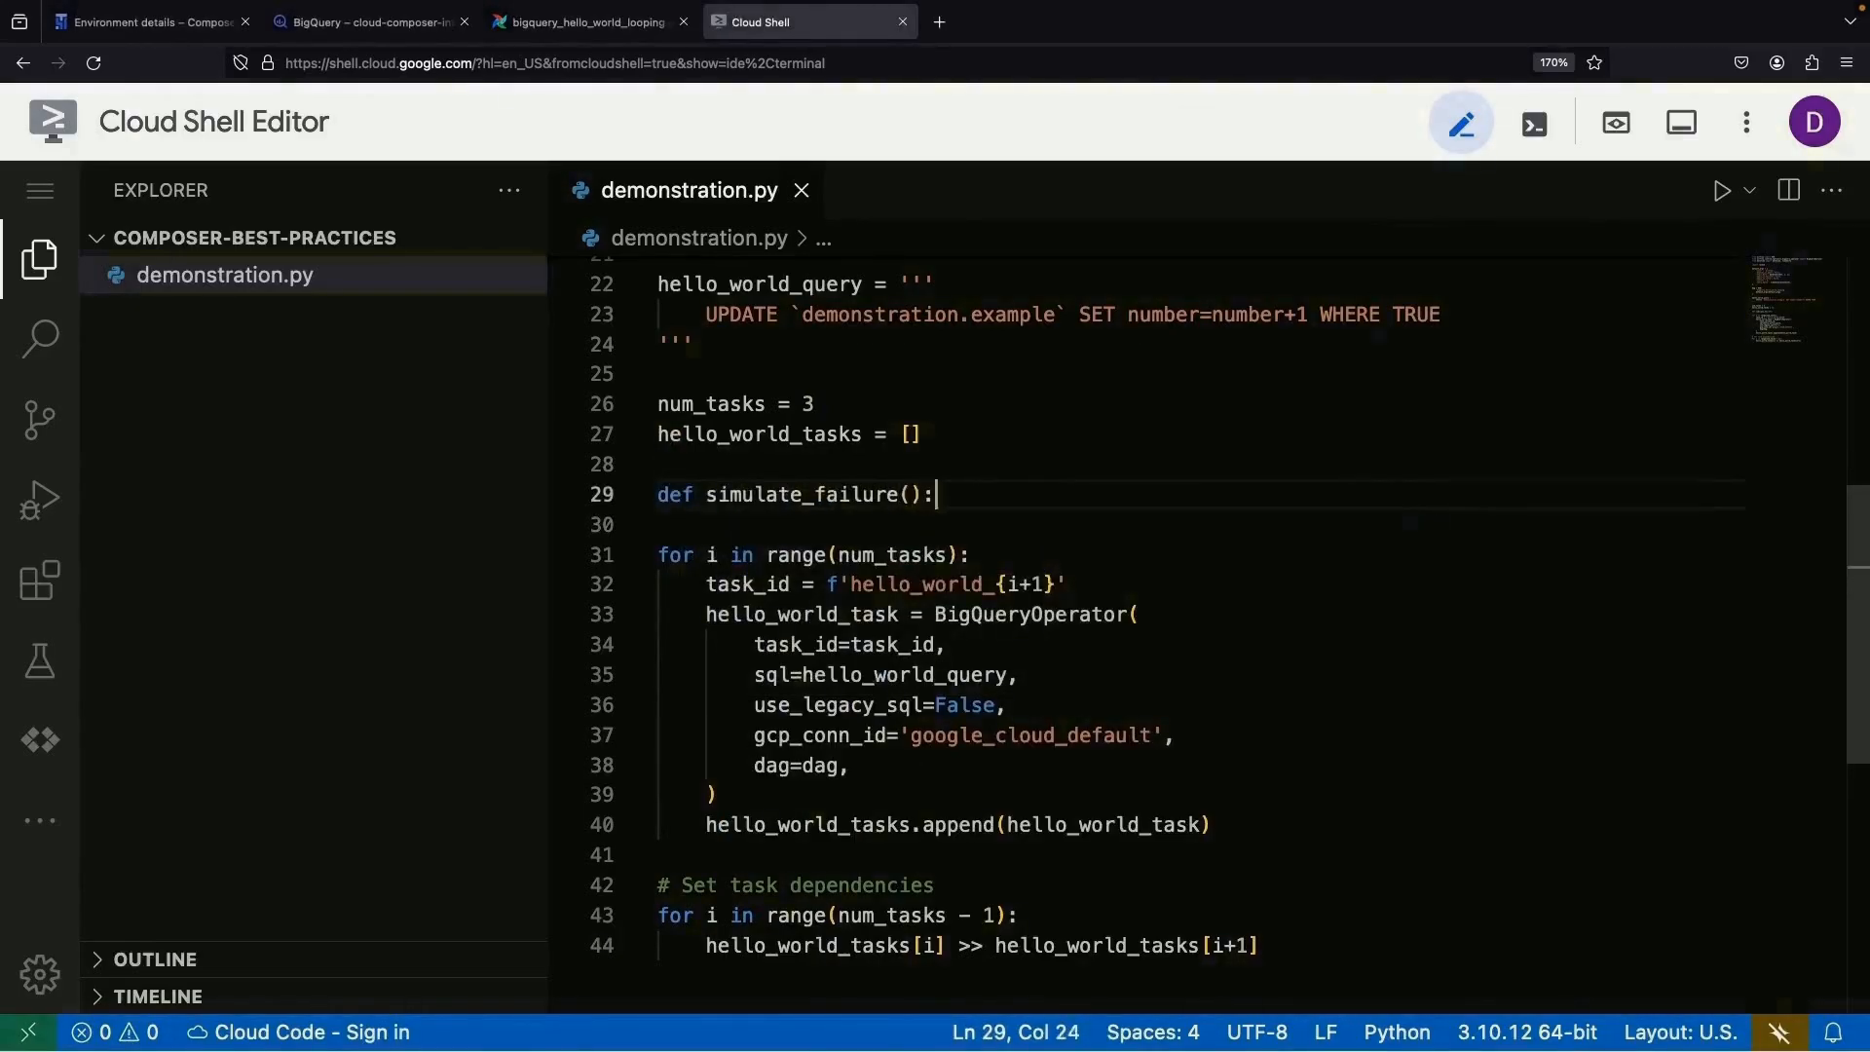
- Give simulate_failure the condition if random.randint(0, 1) == 1: followed by a raise statement
{"action": "key", "text": "Return"}
{"action": "type", "text": "if random."}
{"action": "type", "text": "randint(0, 1) ="}
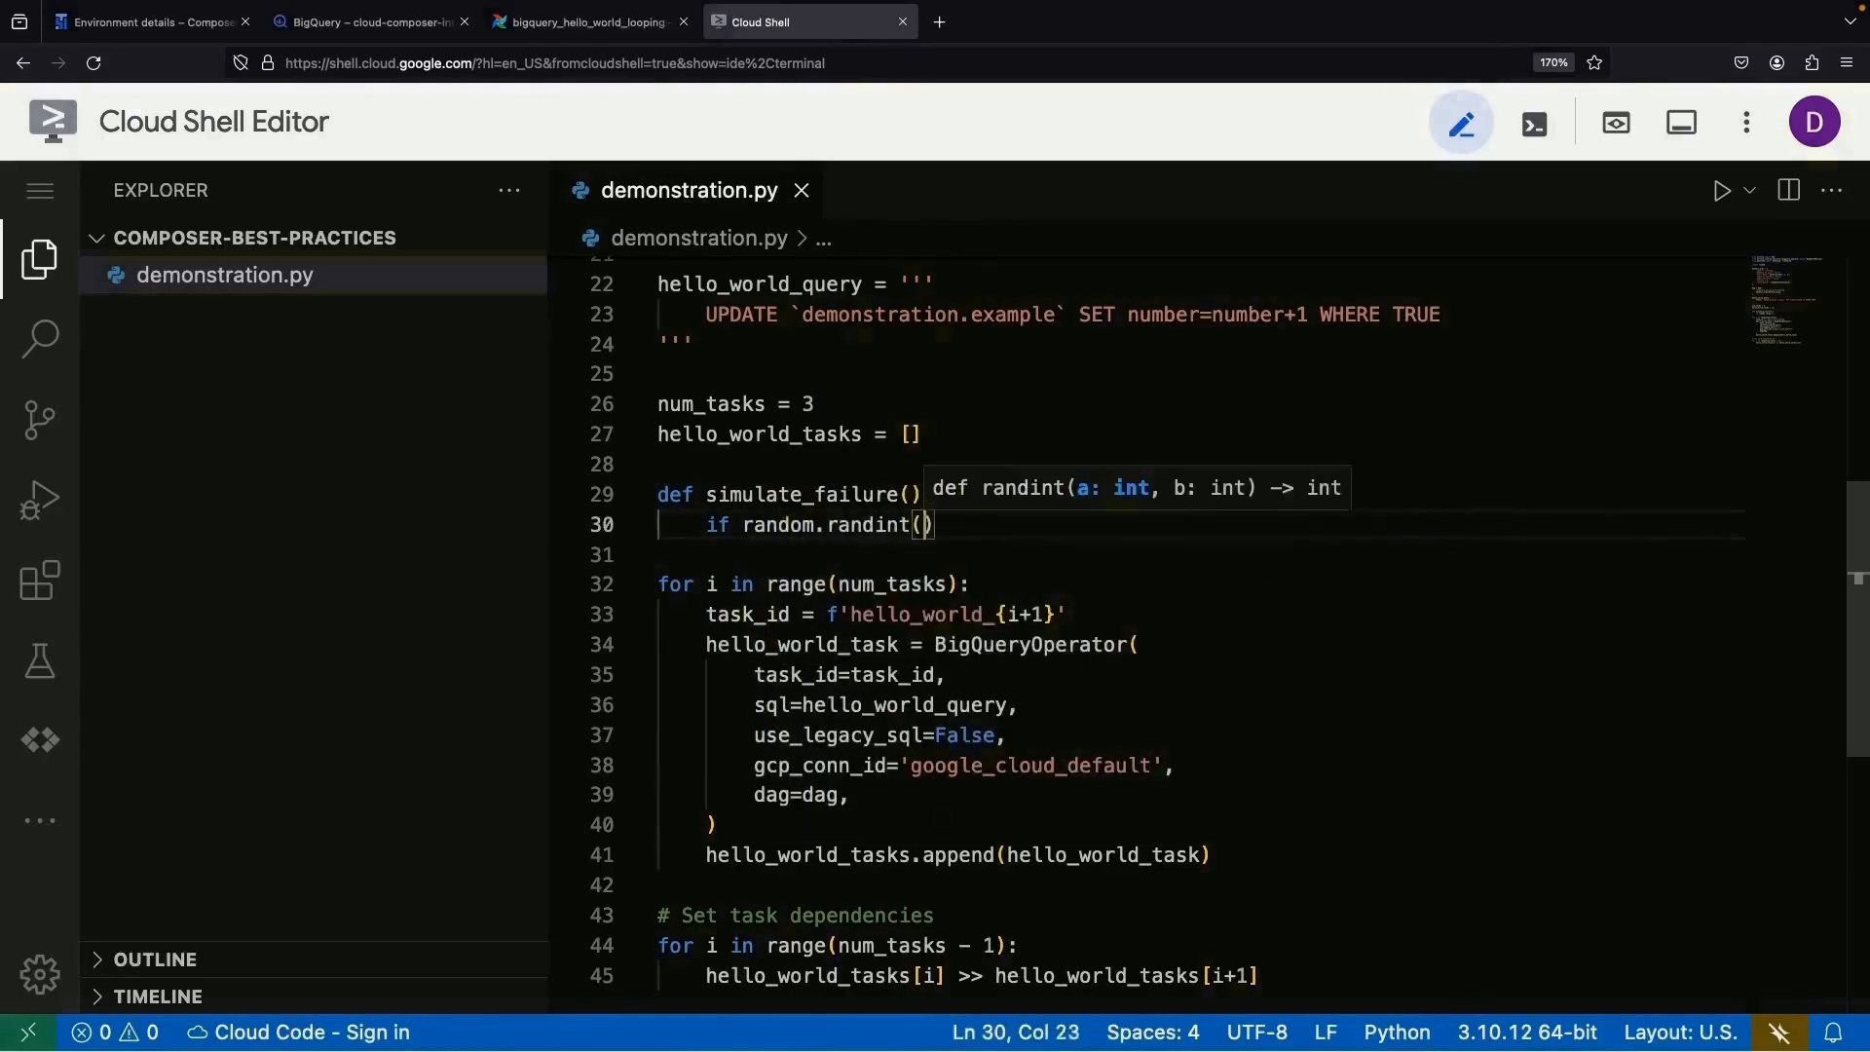
{"action": "type", "text": "= 1:"}
{"action": "key", "text": "Return"}
{"action": "type", "text": "raise"}
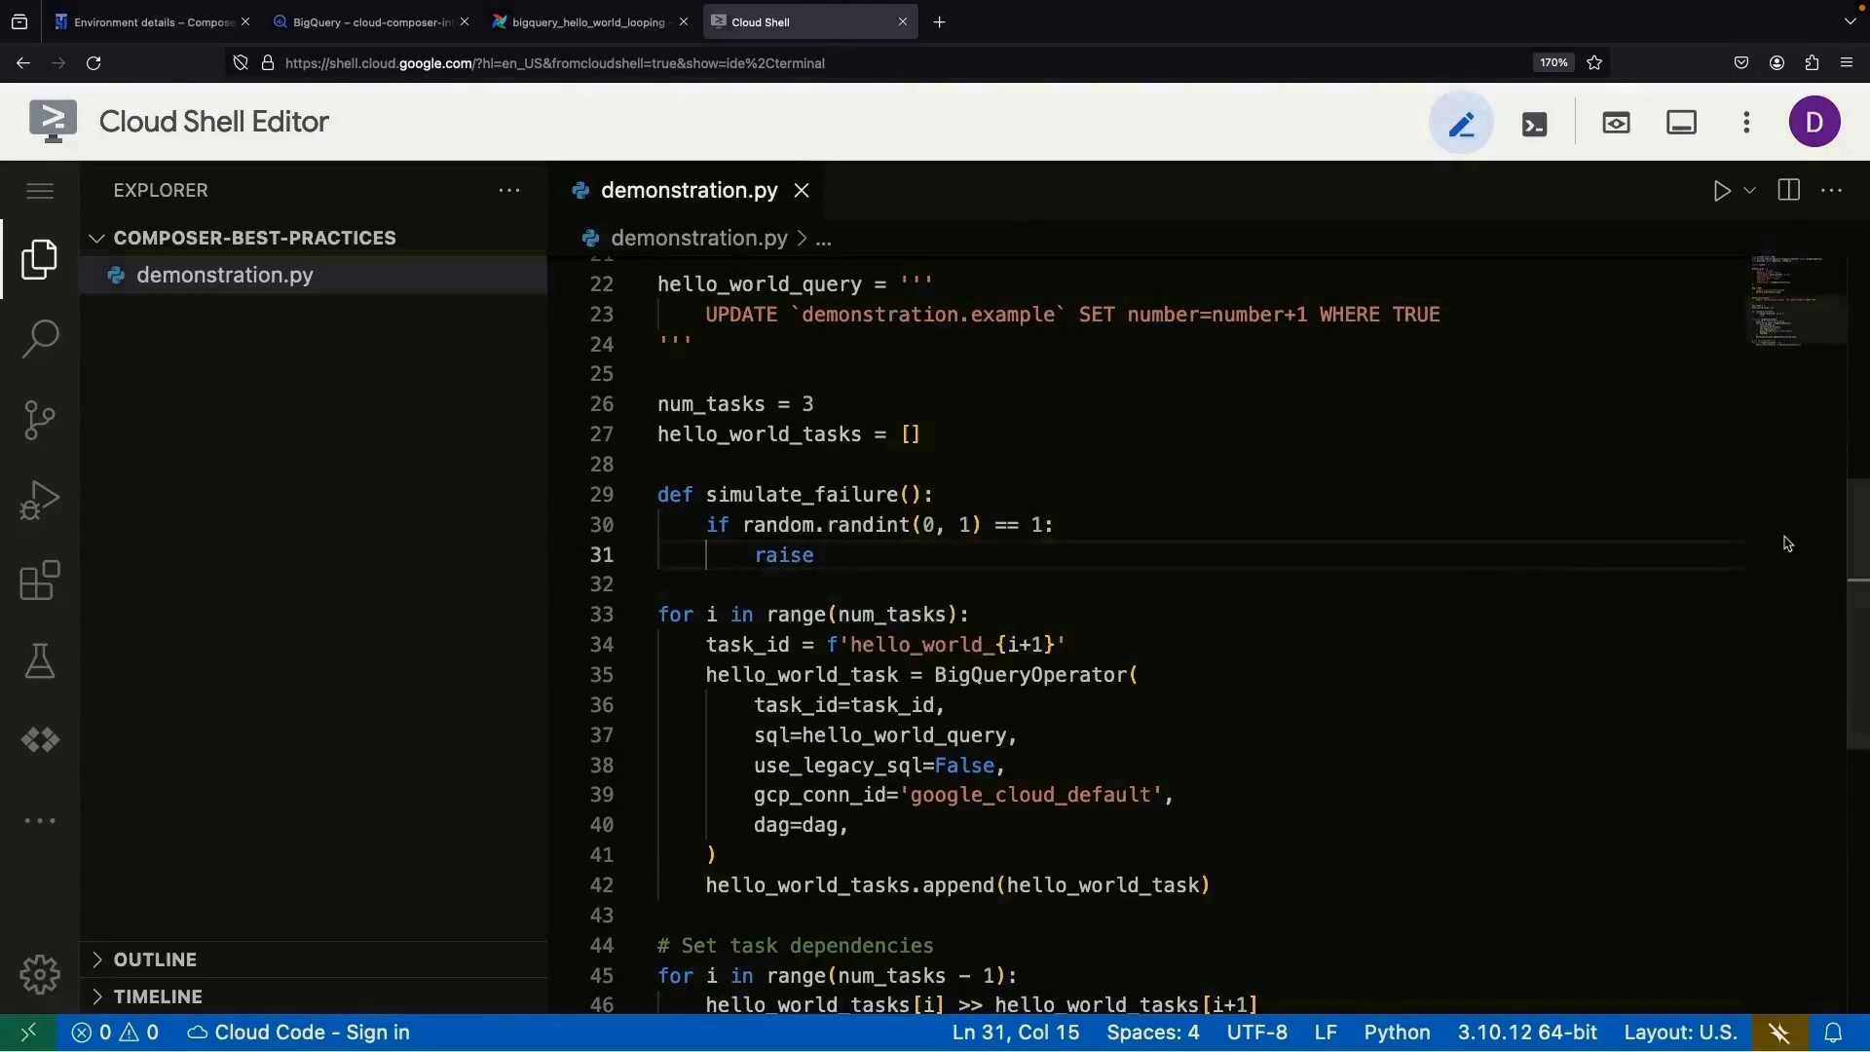
- Import AirflowException from airflow.exceptions on a new line below the BigQueryOperator import
{"action": "scroll", "coordinate": [1135, 413], "scroll_direction": "up", "scroll_amount": 6}
{"action": "left_click", "coordinate": [1591, 295]}
{"action": "key", "text": "Return"}
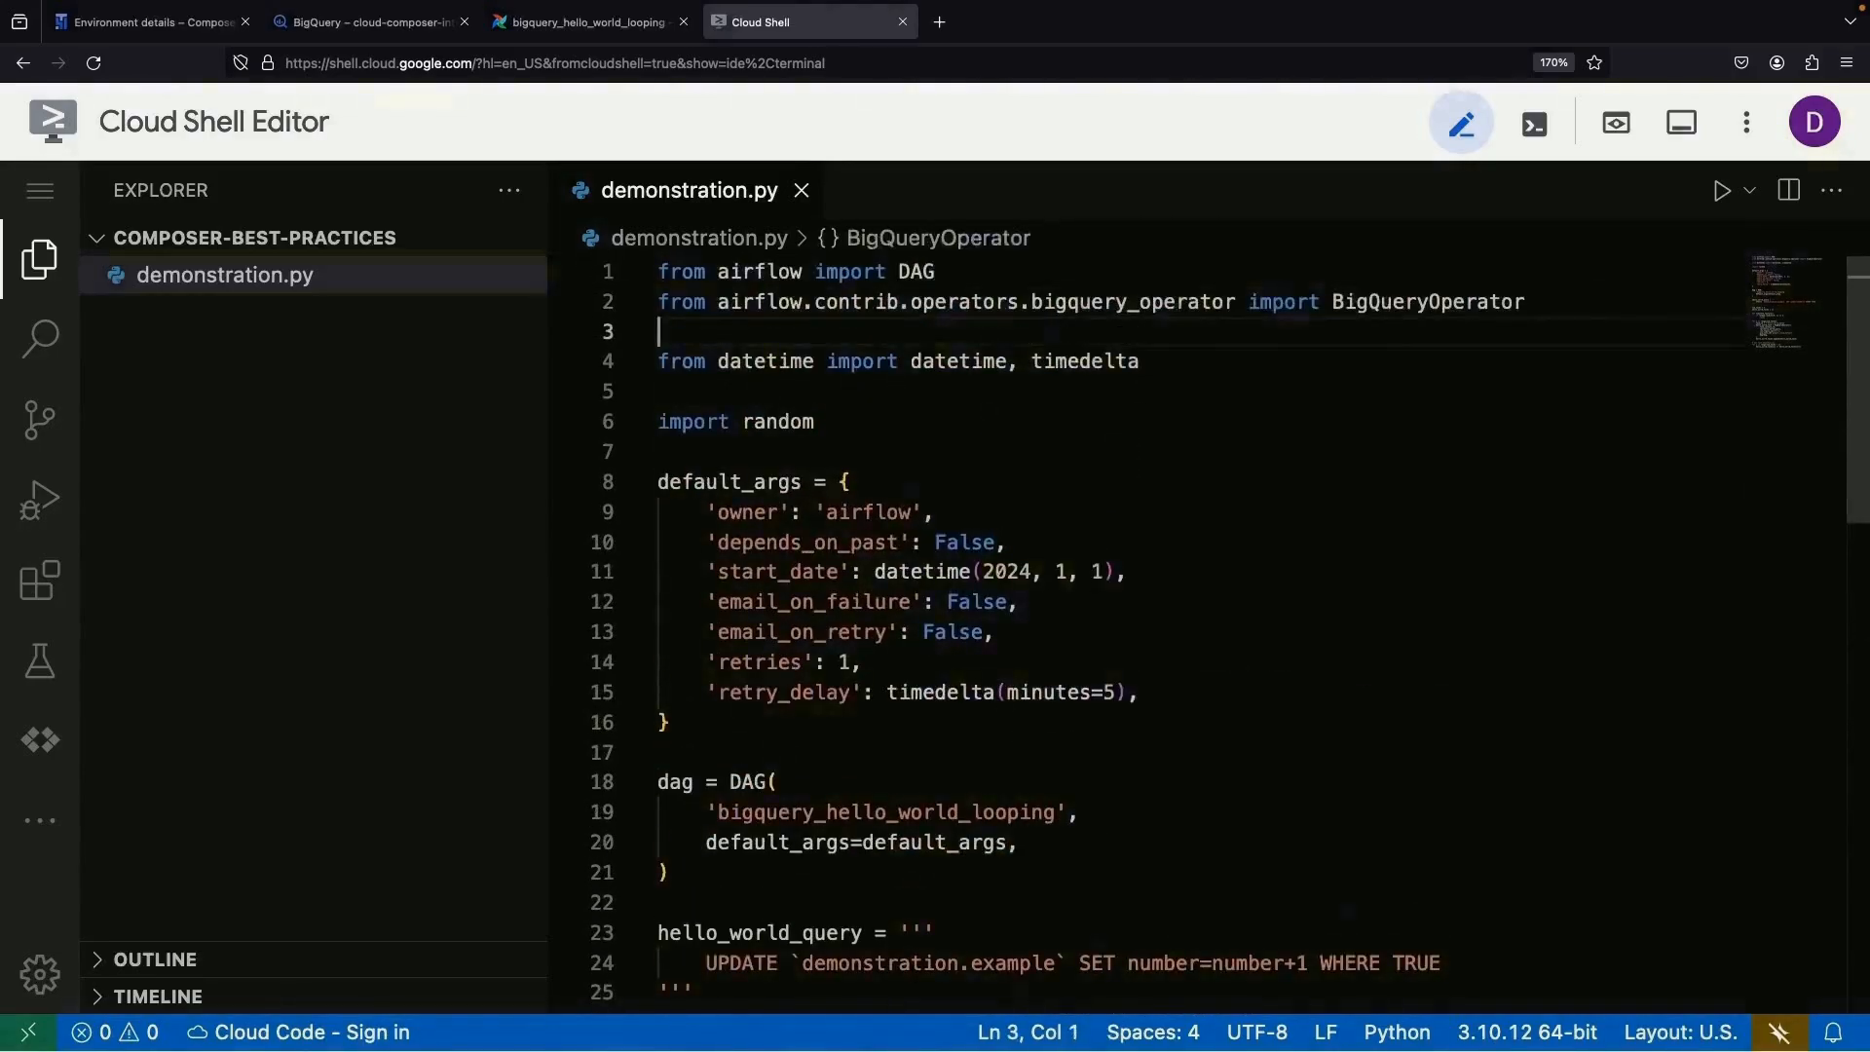
{"action": "type", "text": "from airflow.exc"}
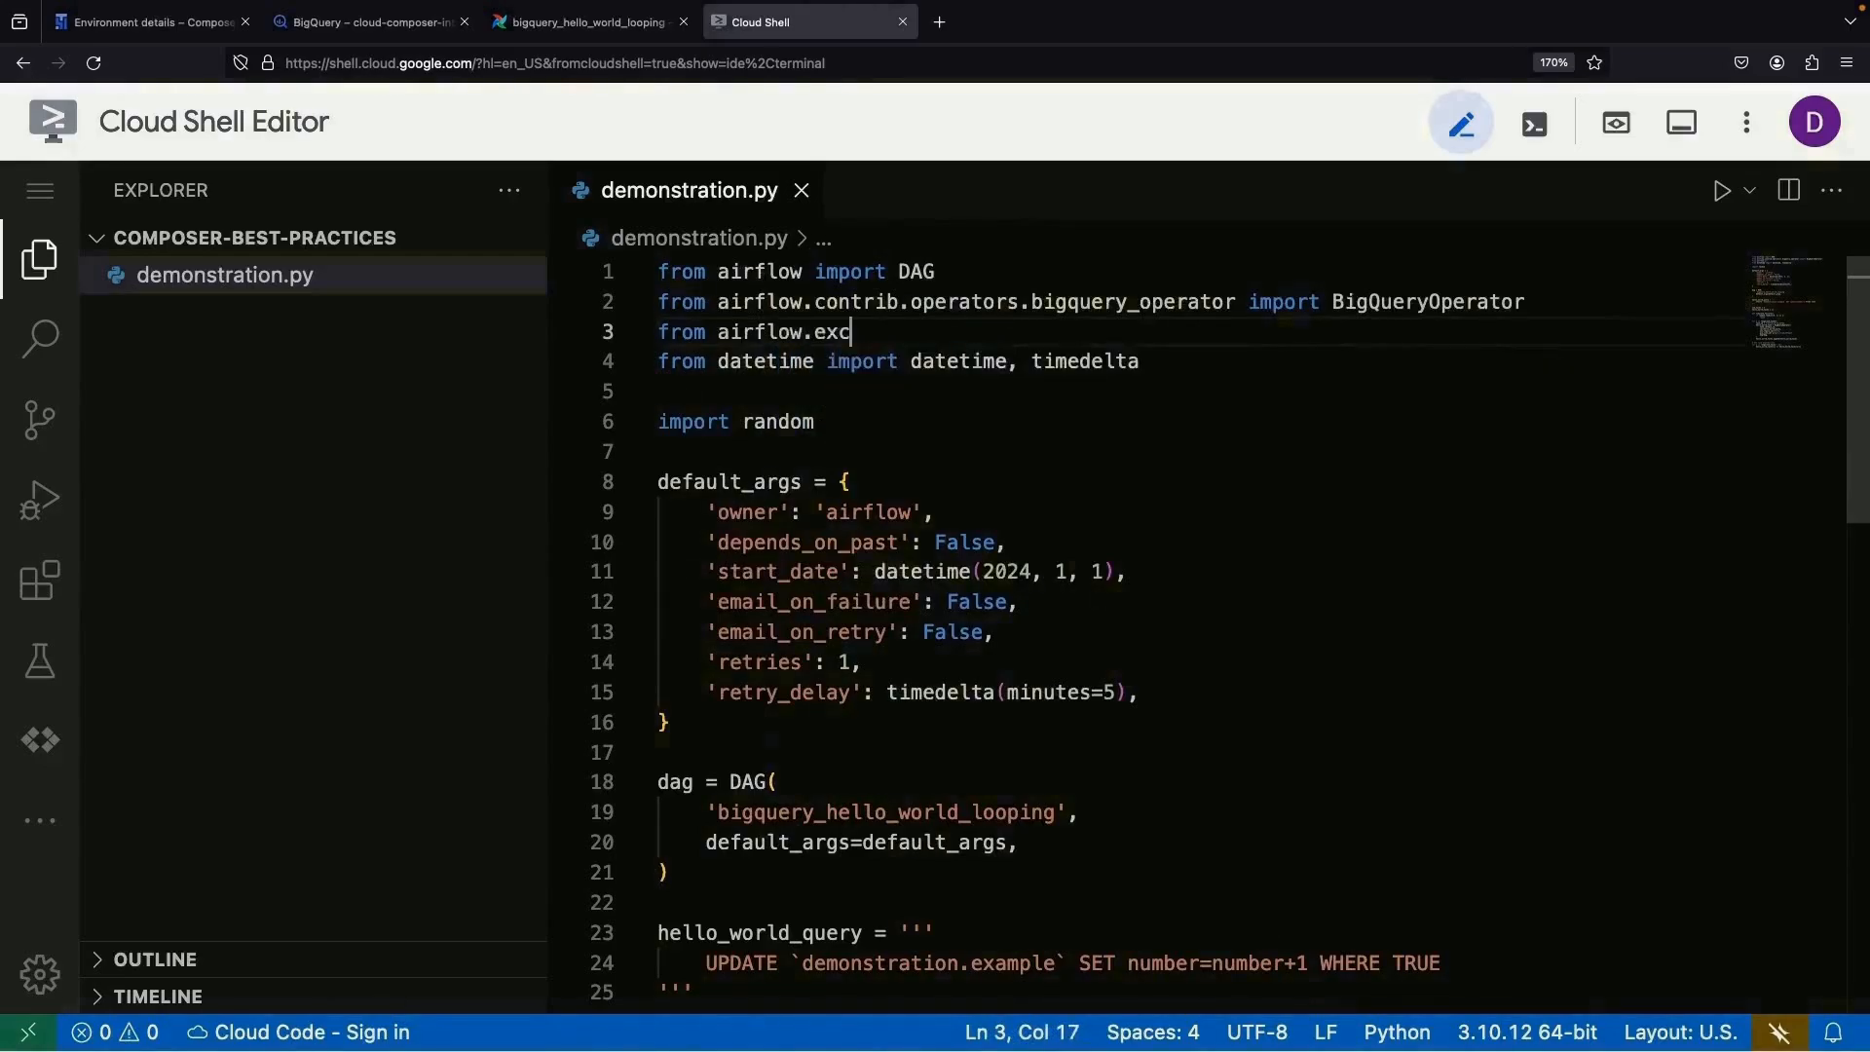
{"action": "type", "text": "eptions import AirflowException"}
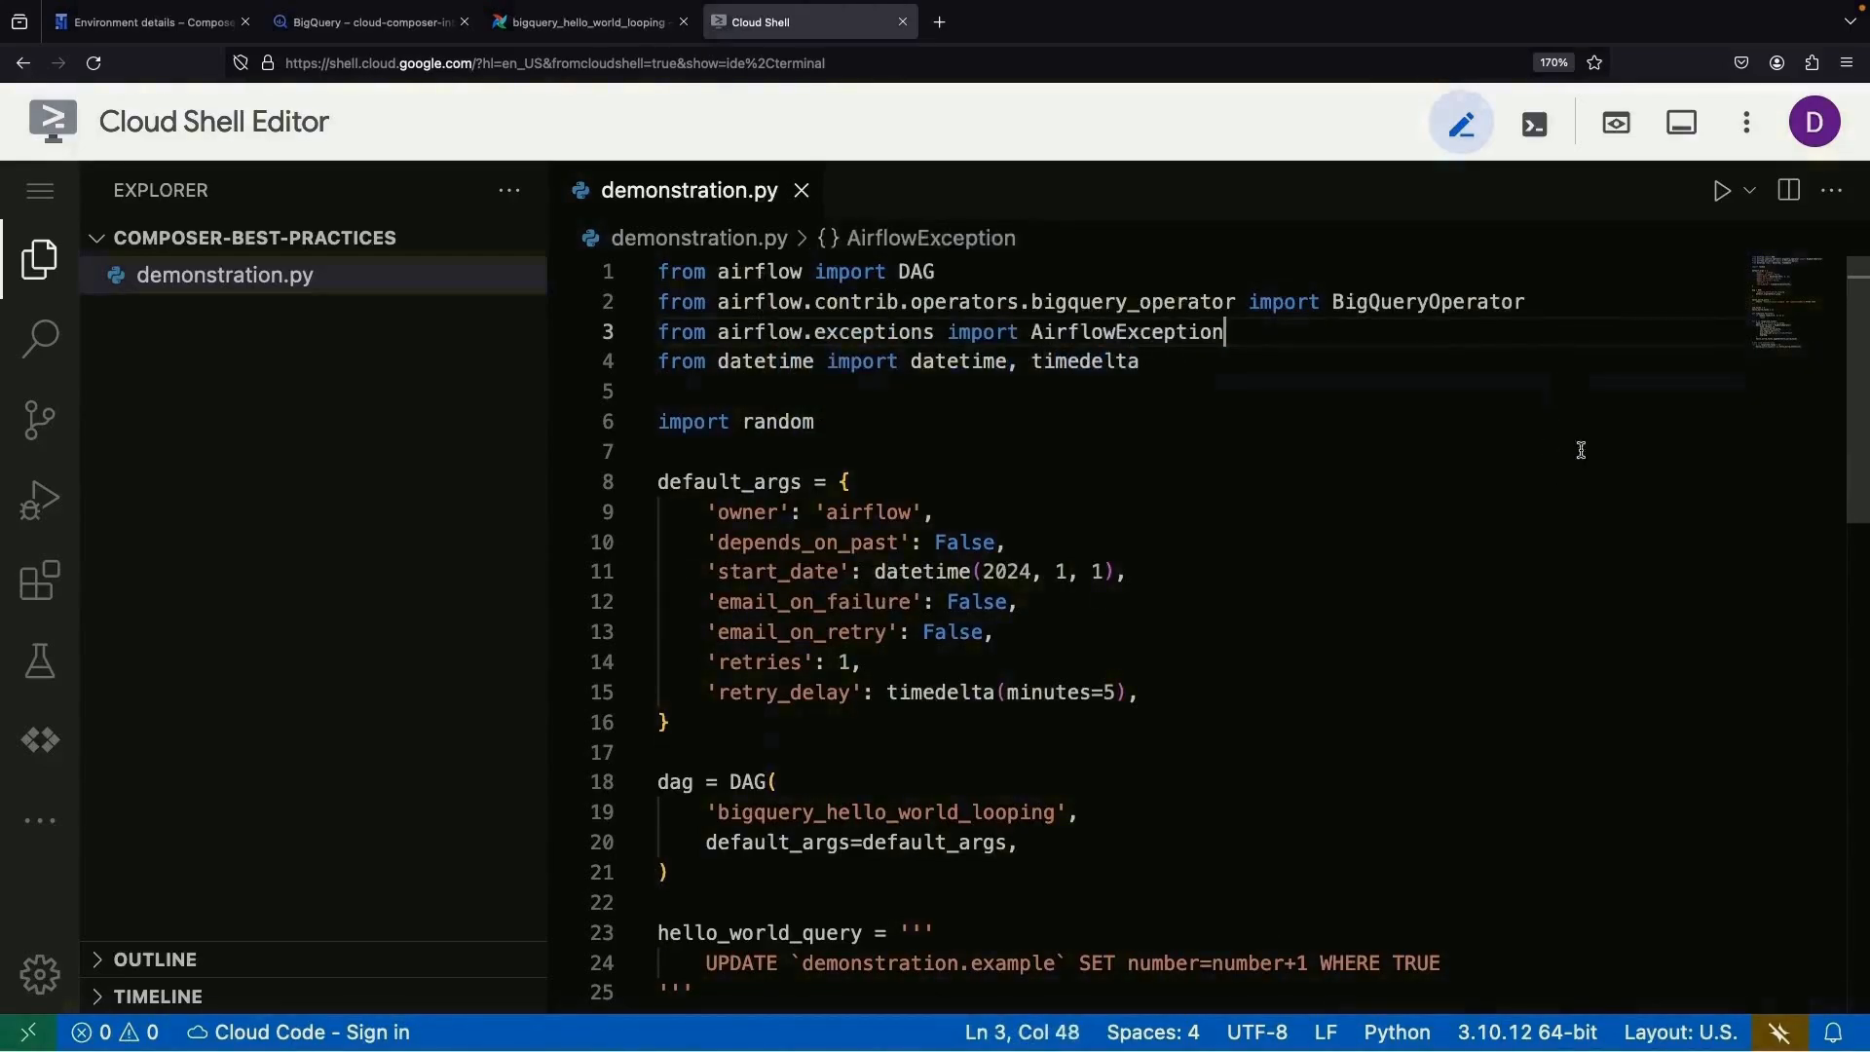
{"action": "left_click", "coordinate": [1517, 479]}
- Complete the raise statement in simulate_failure with AirflowException("Task failed due to simulated failure")
{"action": "scroll", "coordinate": [1517, 473], "scroll_direction": "down", "scroll_amount": 7}
{"action": "scroll", "coordinate": [1517, 474], "scroll_direction": "down", "scroll_amount": 1}
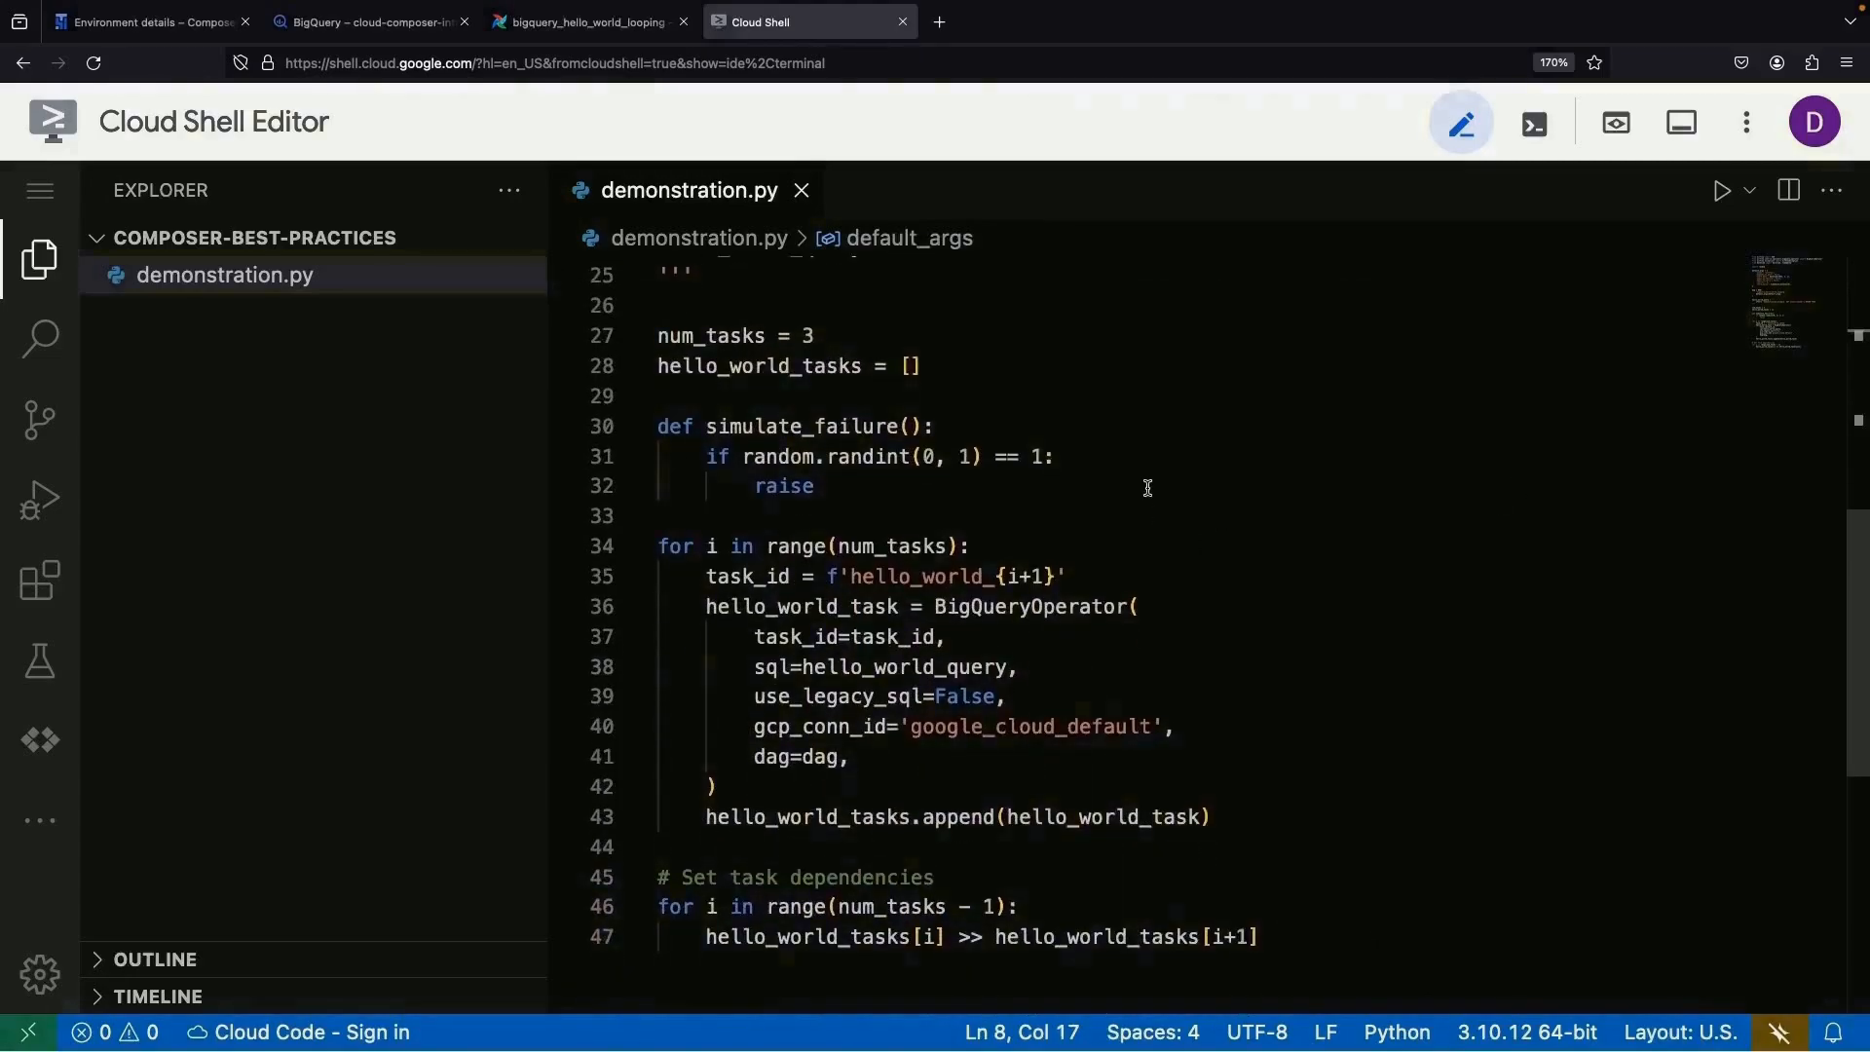
{"action": "left_click", "coordinate": [1149, 486]}
{"action": "type", "text": "Exception"}
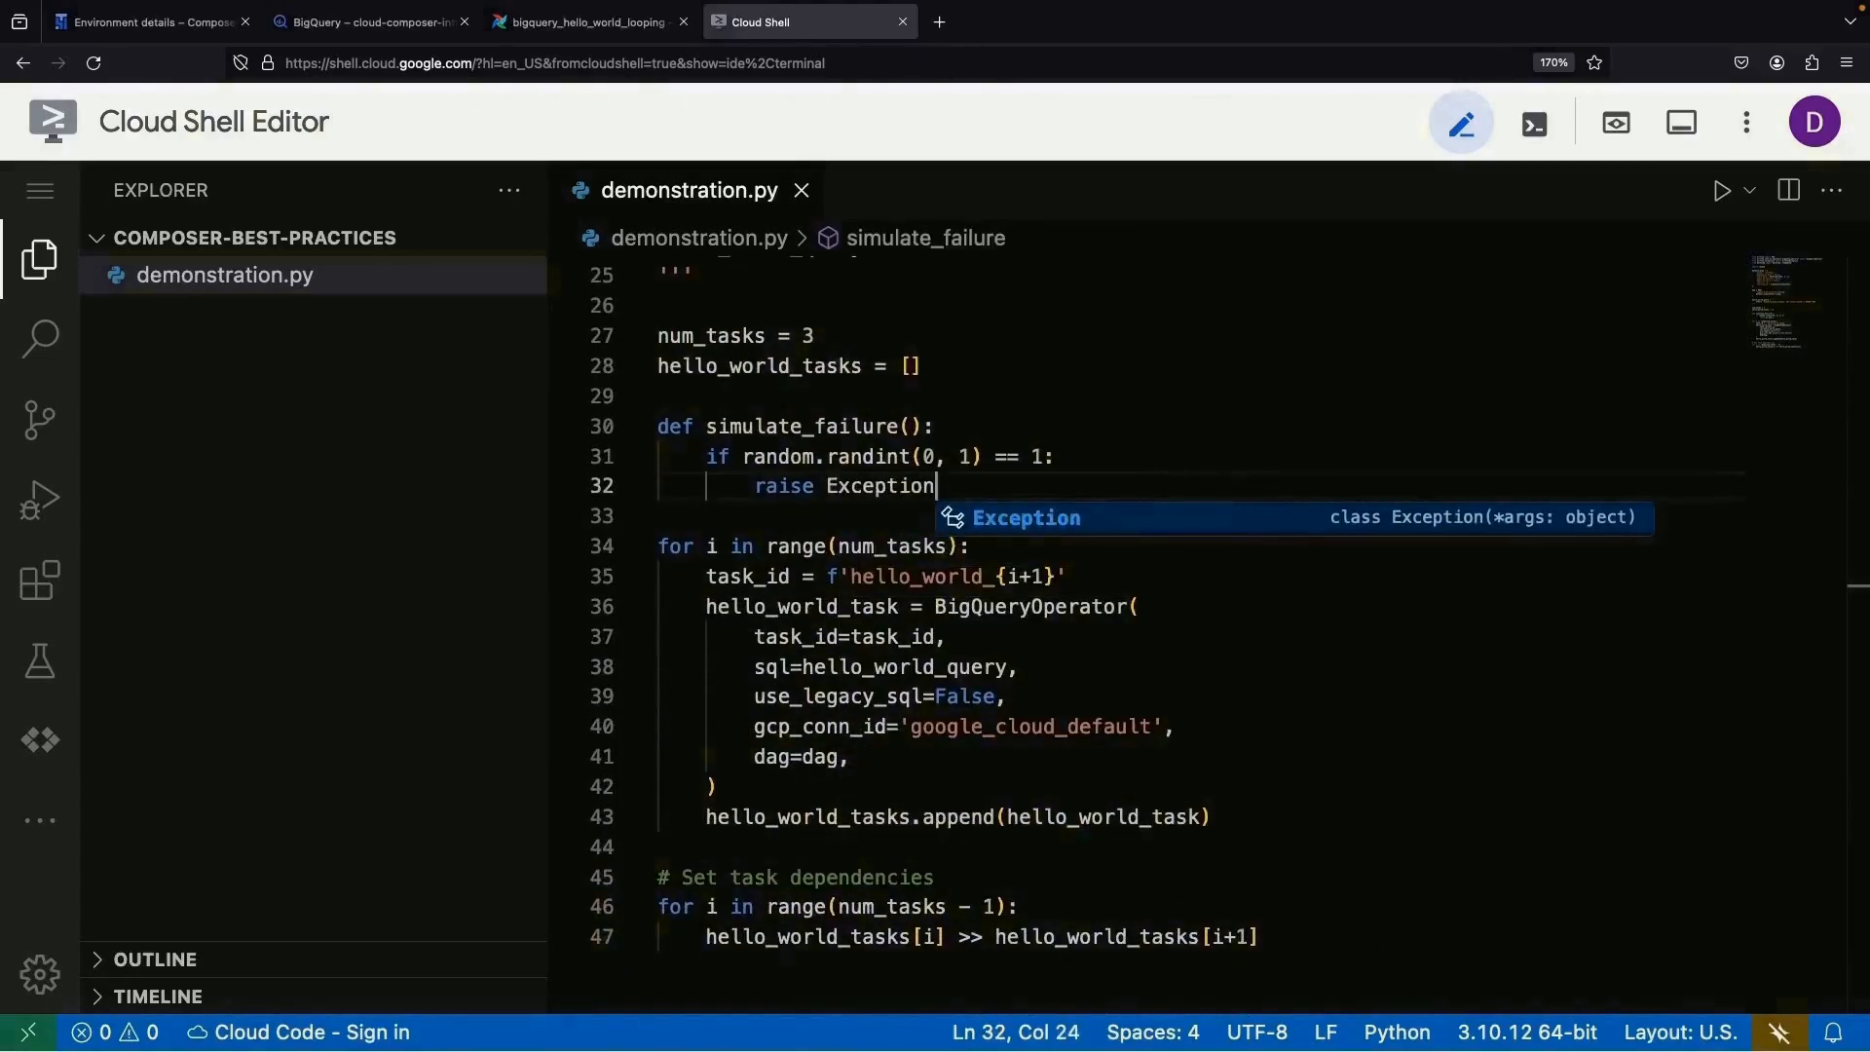
{"action": "left_click", "coordinate": [826, 486]}
{"action": "type", "text": "Airflow"}
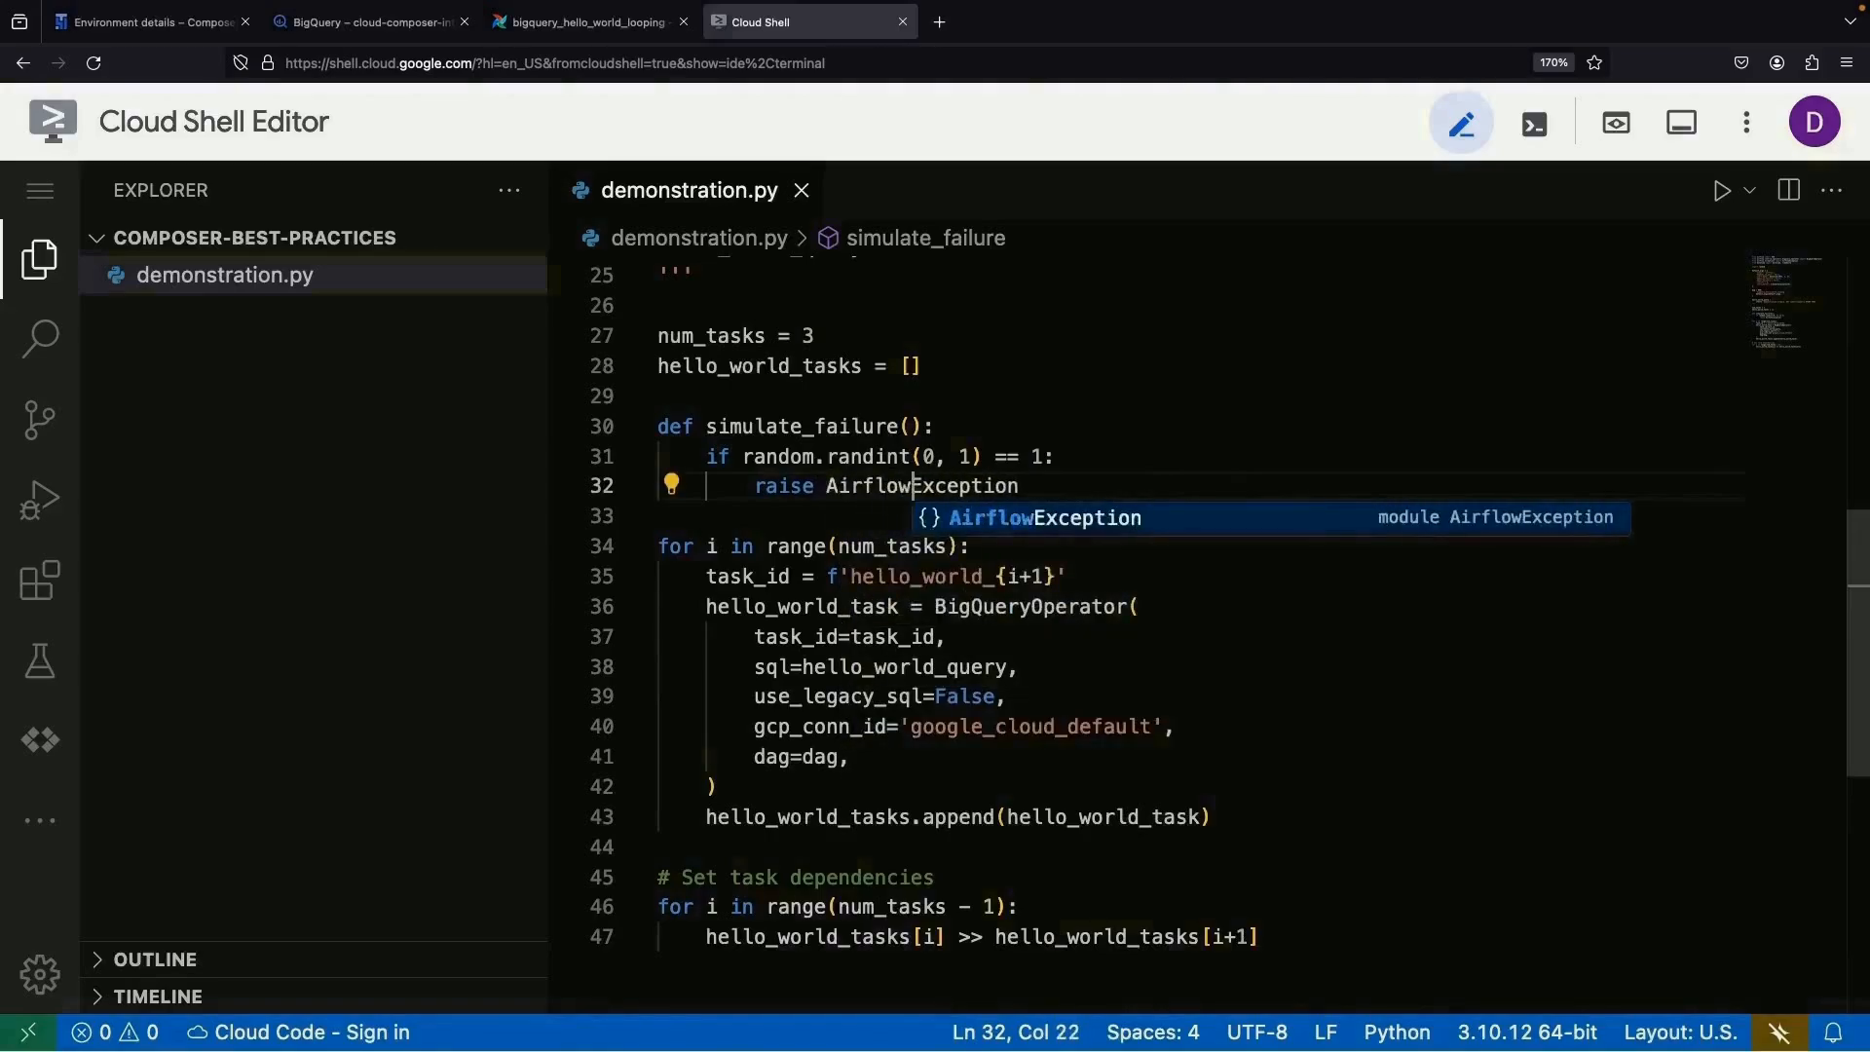
{"action": "key", "text": "Escape"}
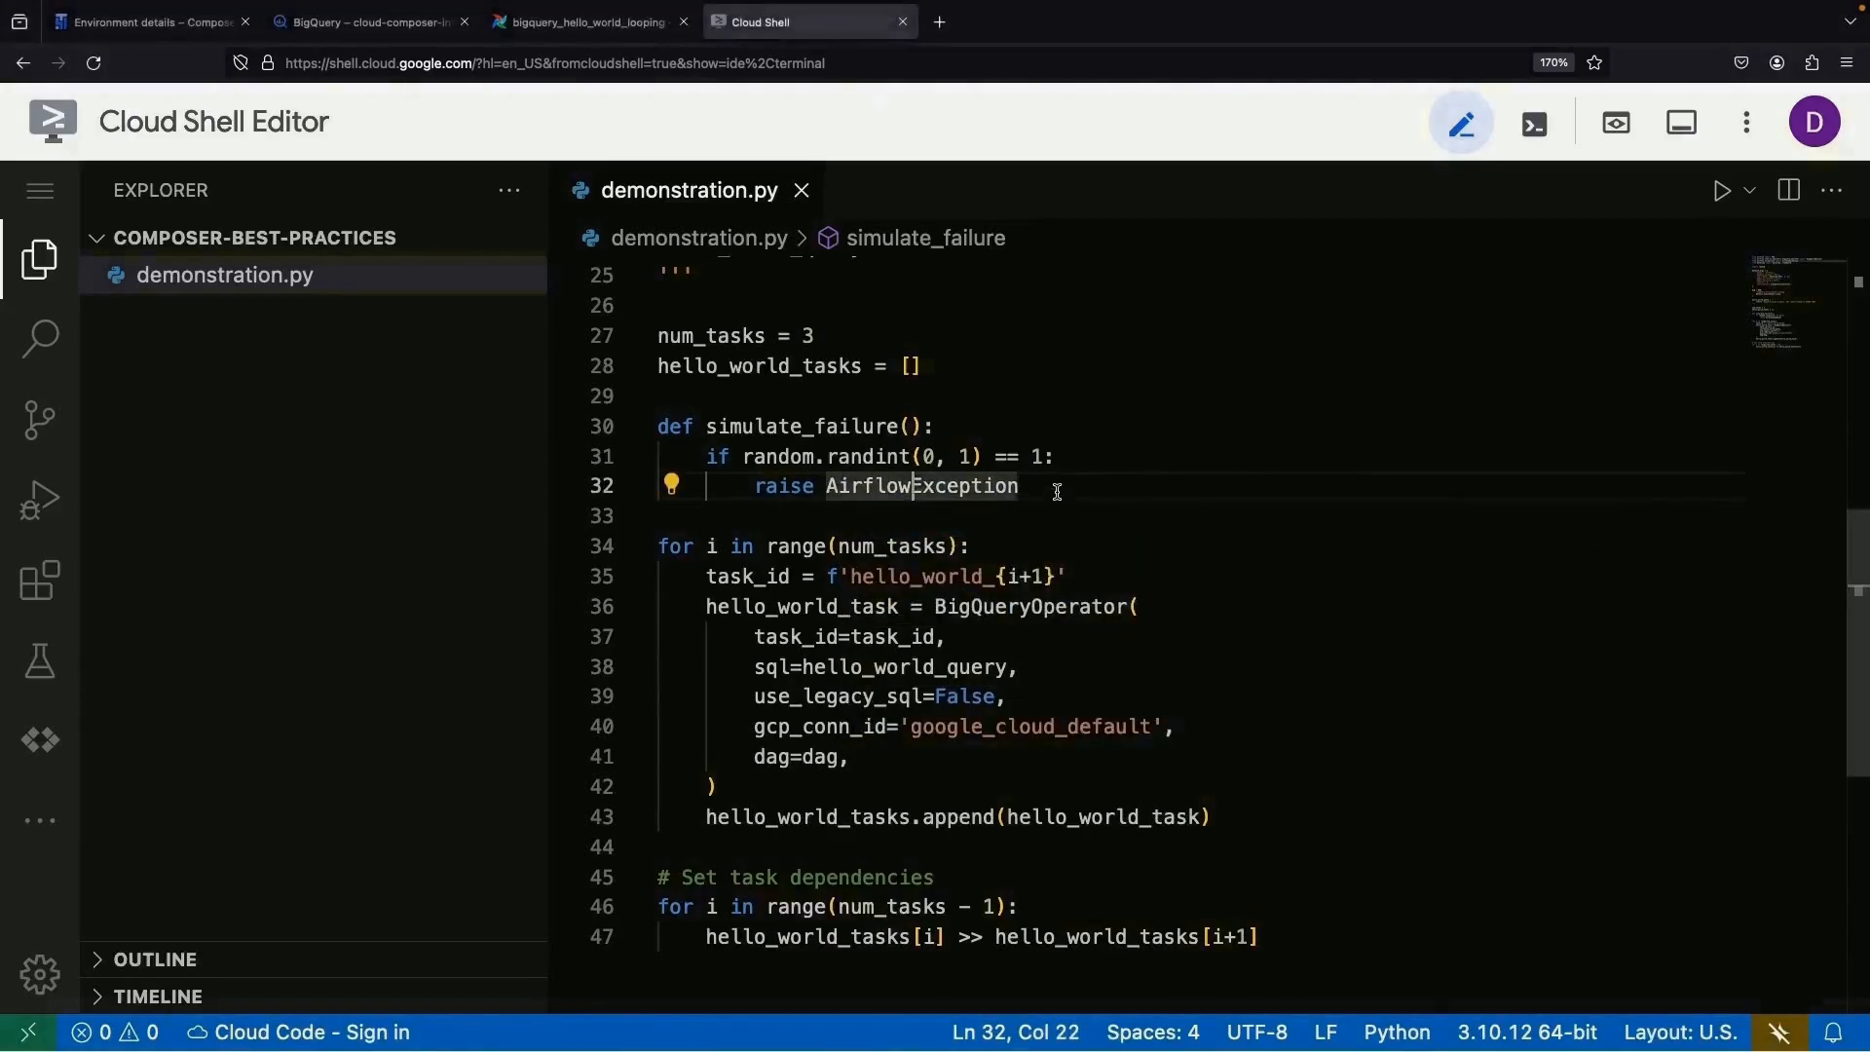
{"action": "type", "text": "(\"Task failed "}
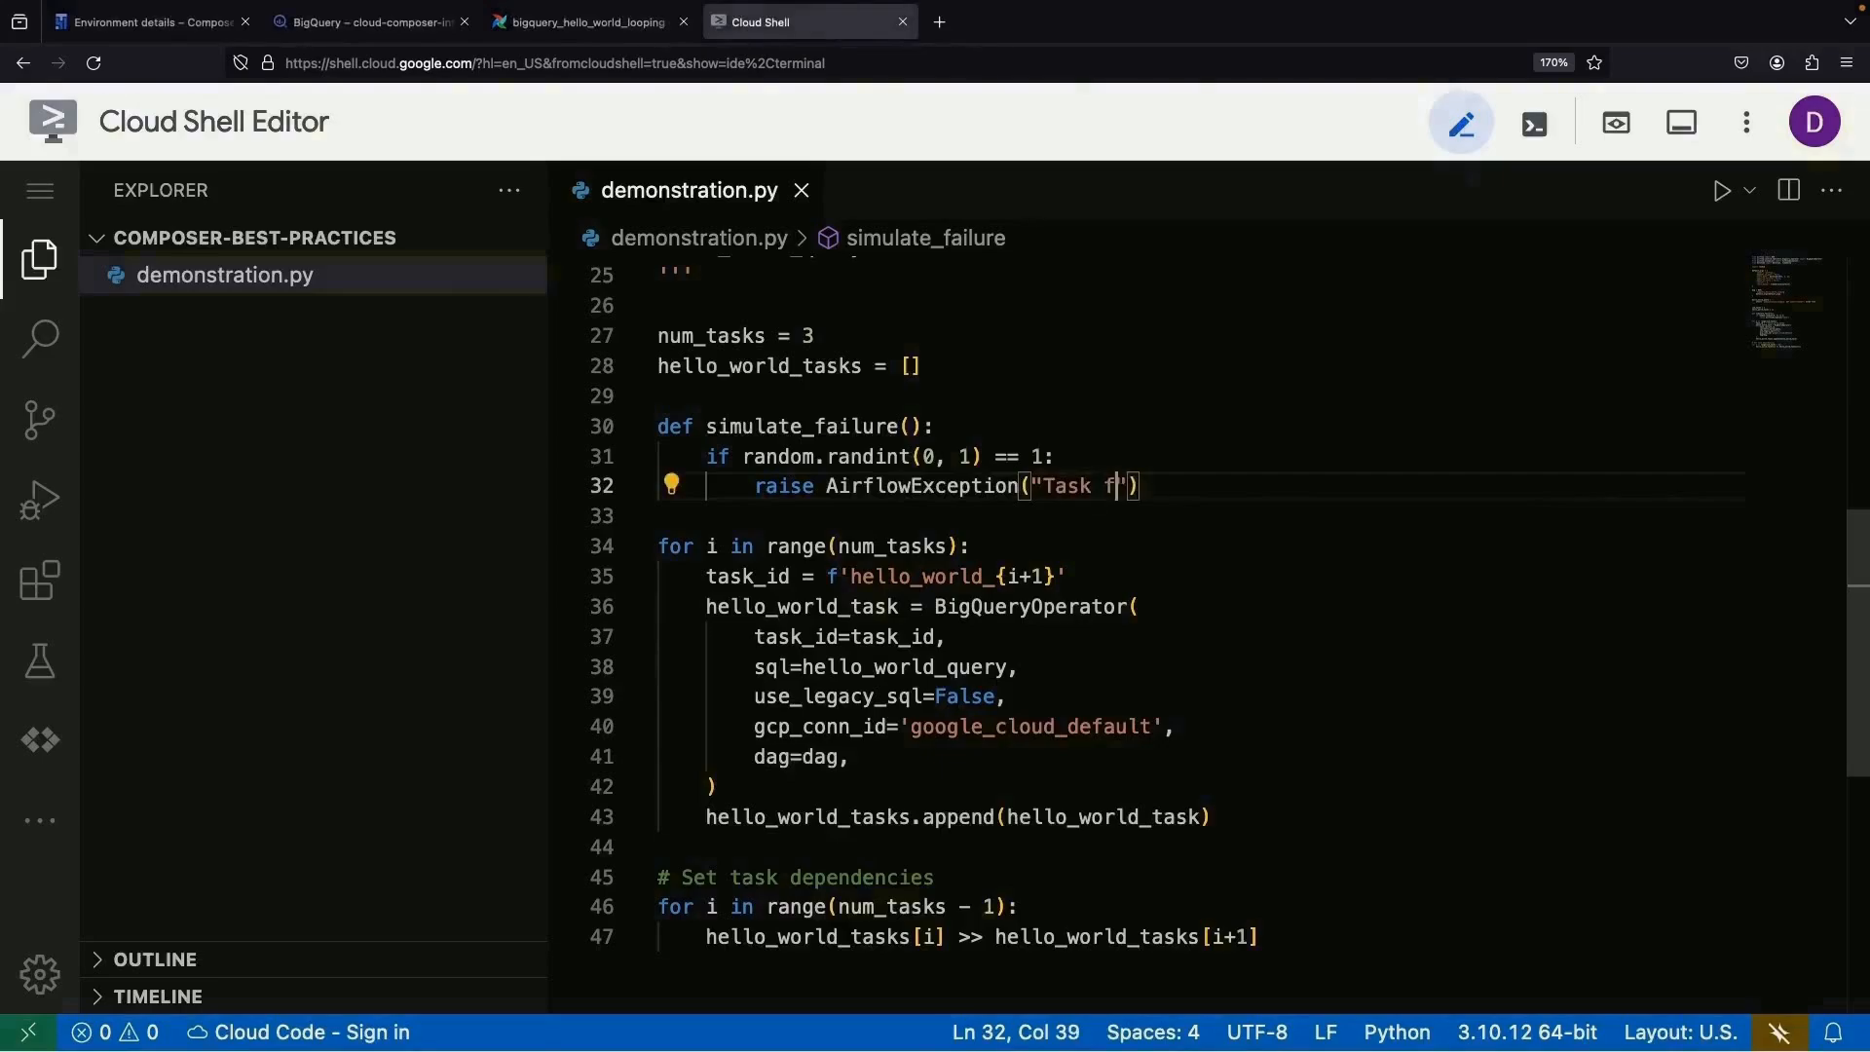
{"action": "type", "text": "due to simulated failur"}
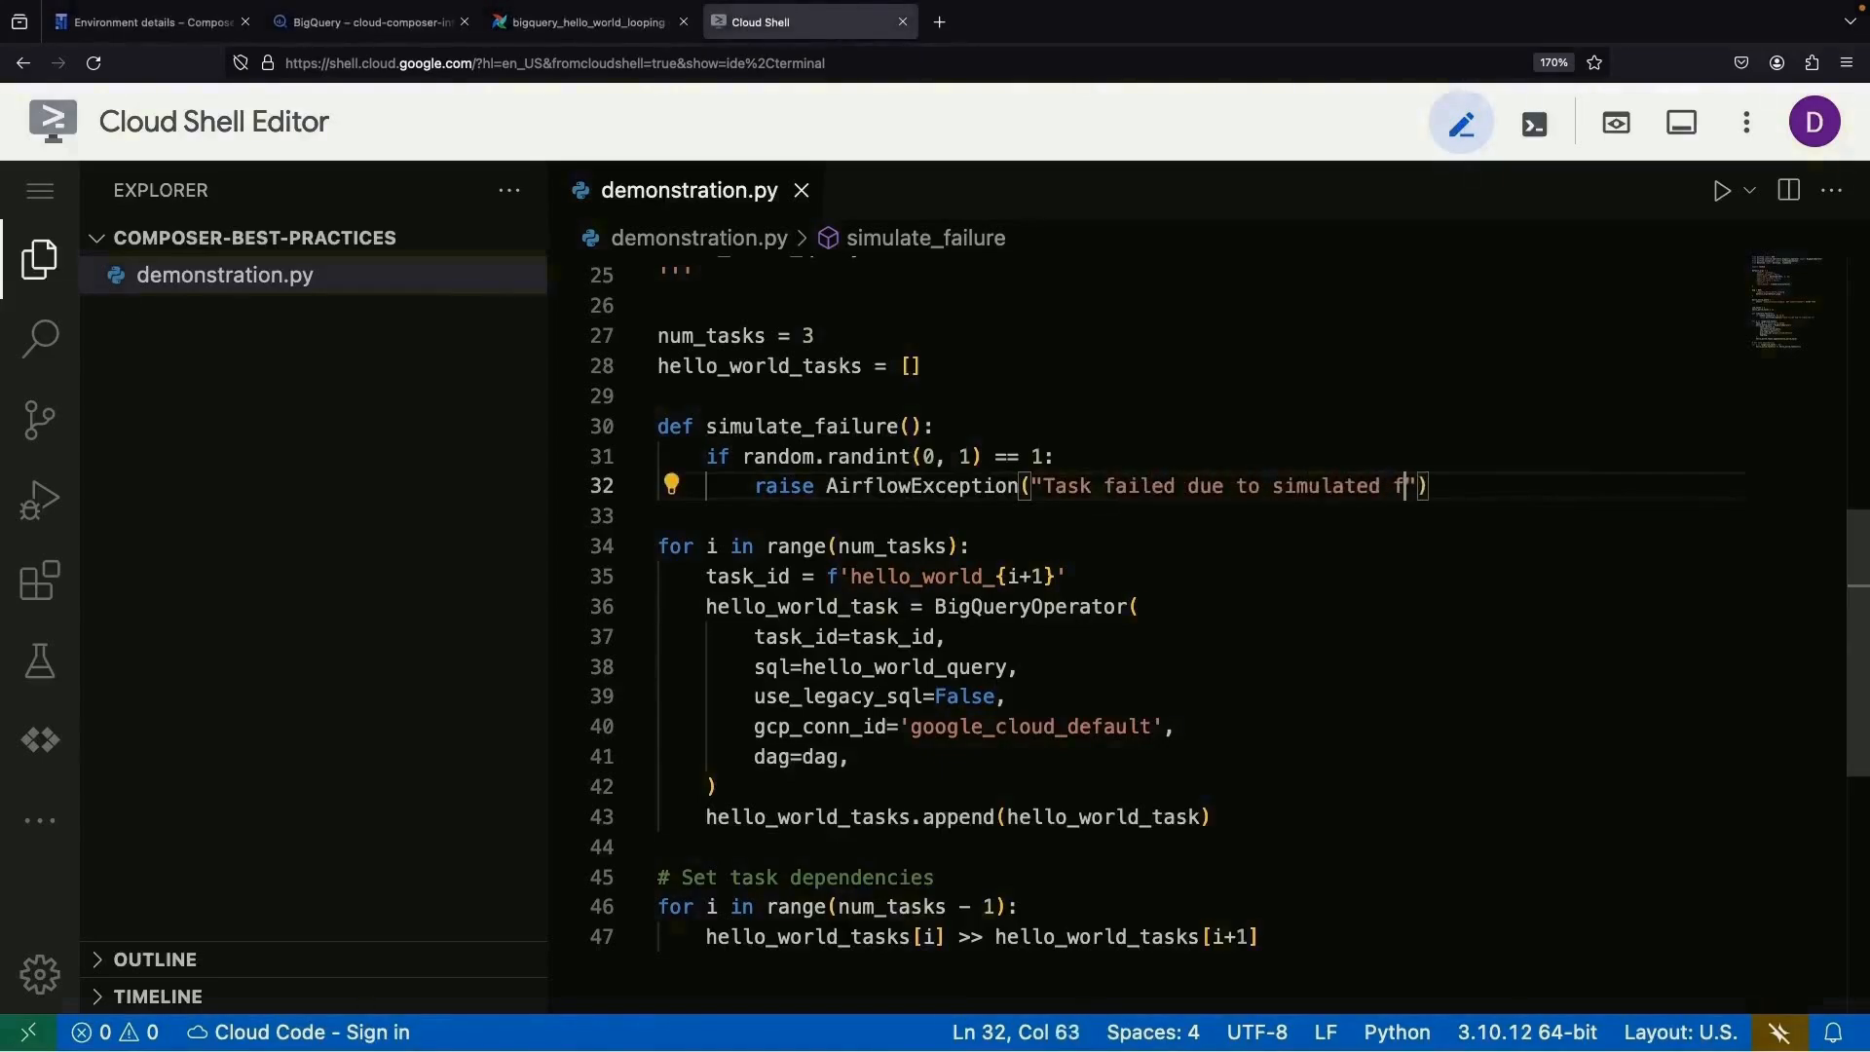
{"action": "type", "text": "e"}
- Review the retries entry in default_args and the DAG code that follows it
{"action": "left_click", "coordinate": [932, 548]}
{"action": "scroll", "coordinate": [932, 551], "scroll_direction": "up", "scroll_amount": 7}
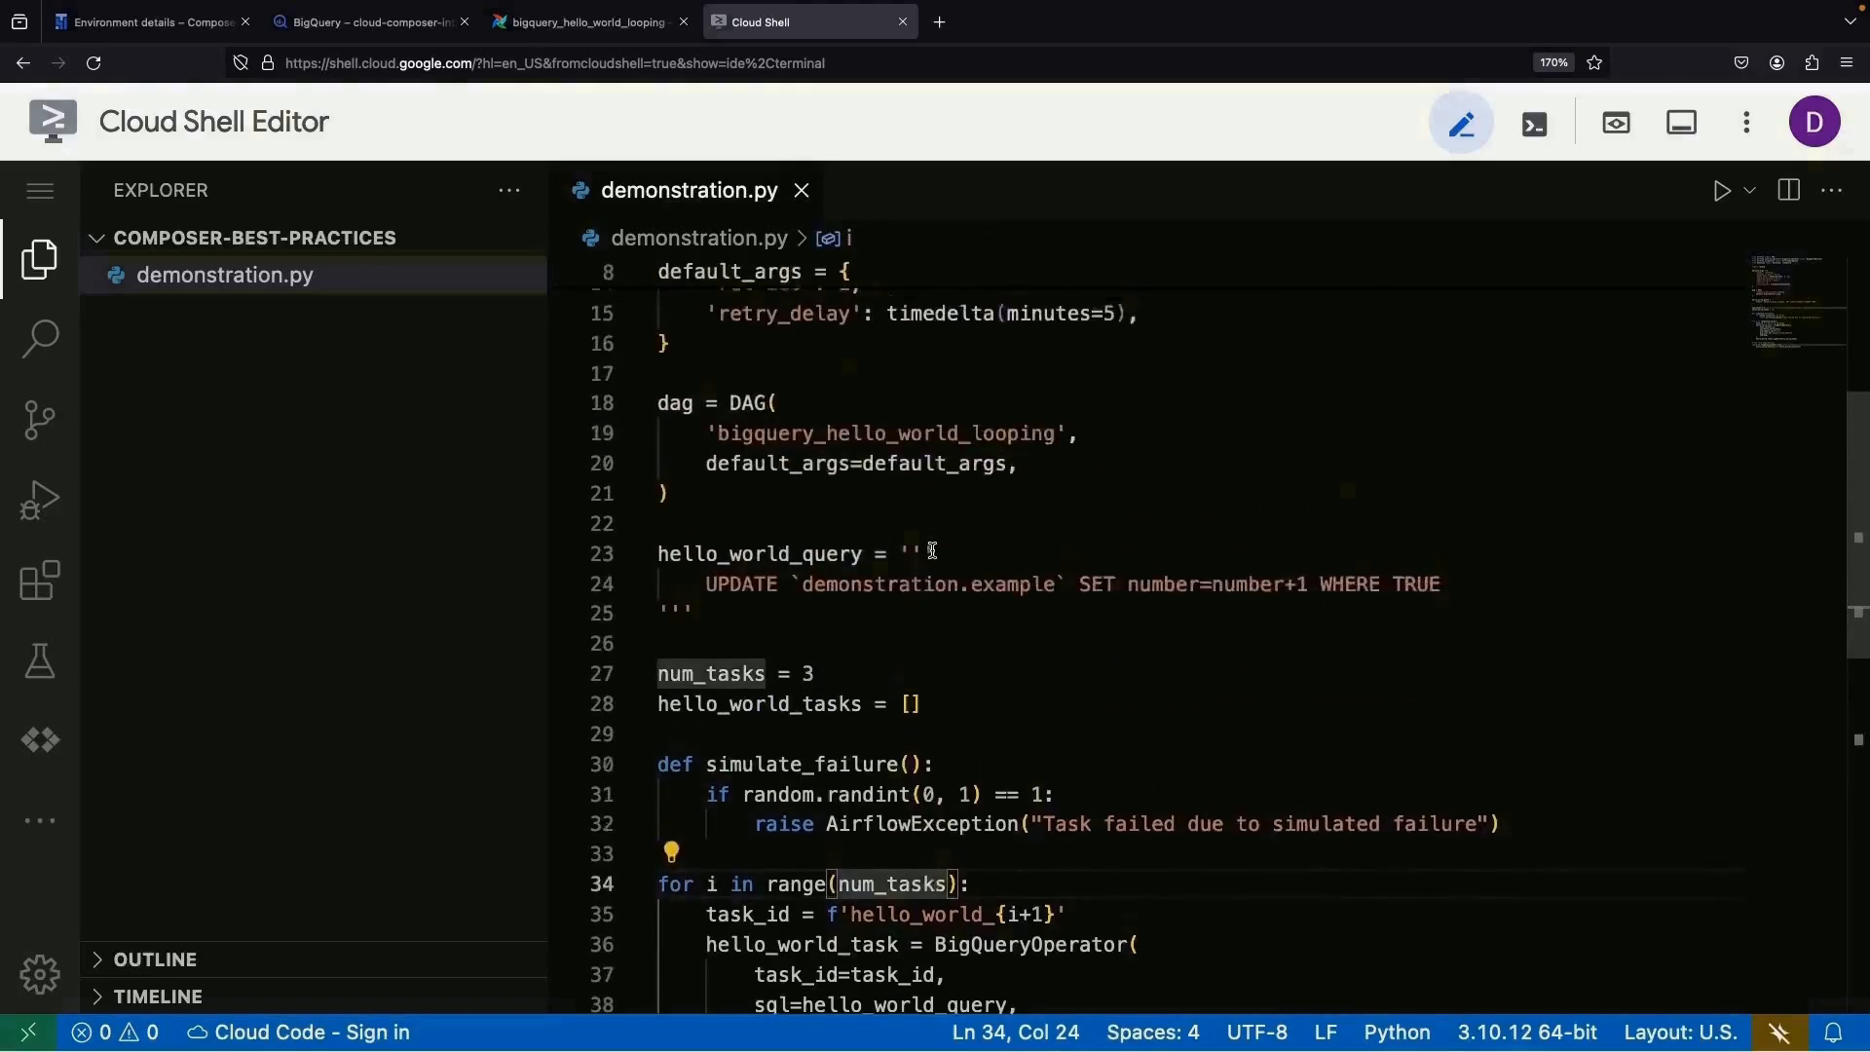
{"action": "left_click", "coordinate": [922, 640]}
{"action": "left_click", "coordinate": [718, 610]}
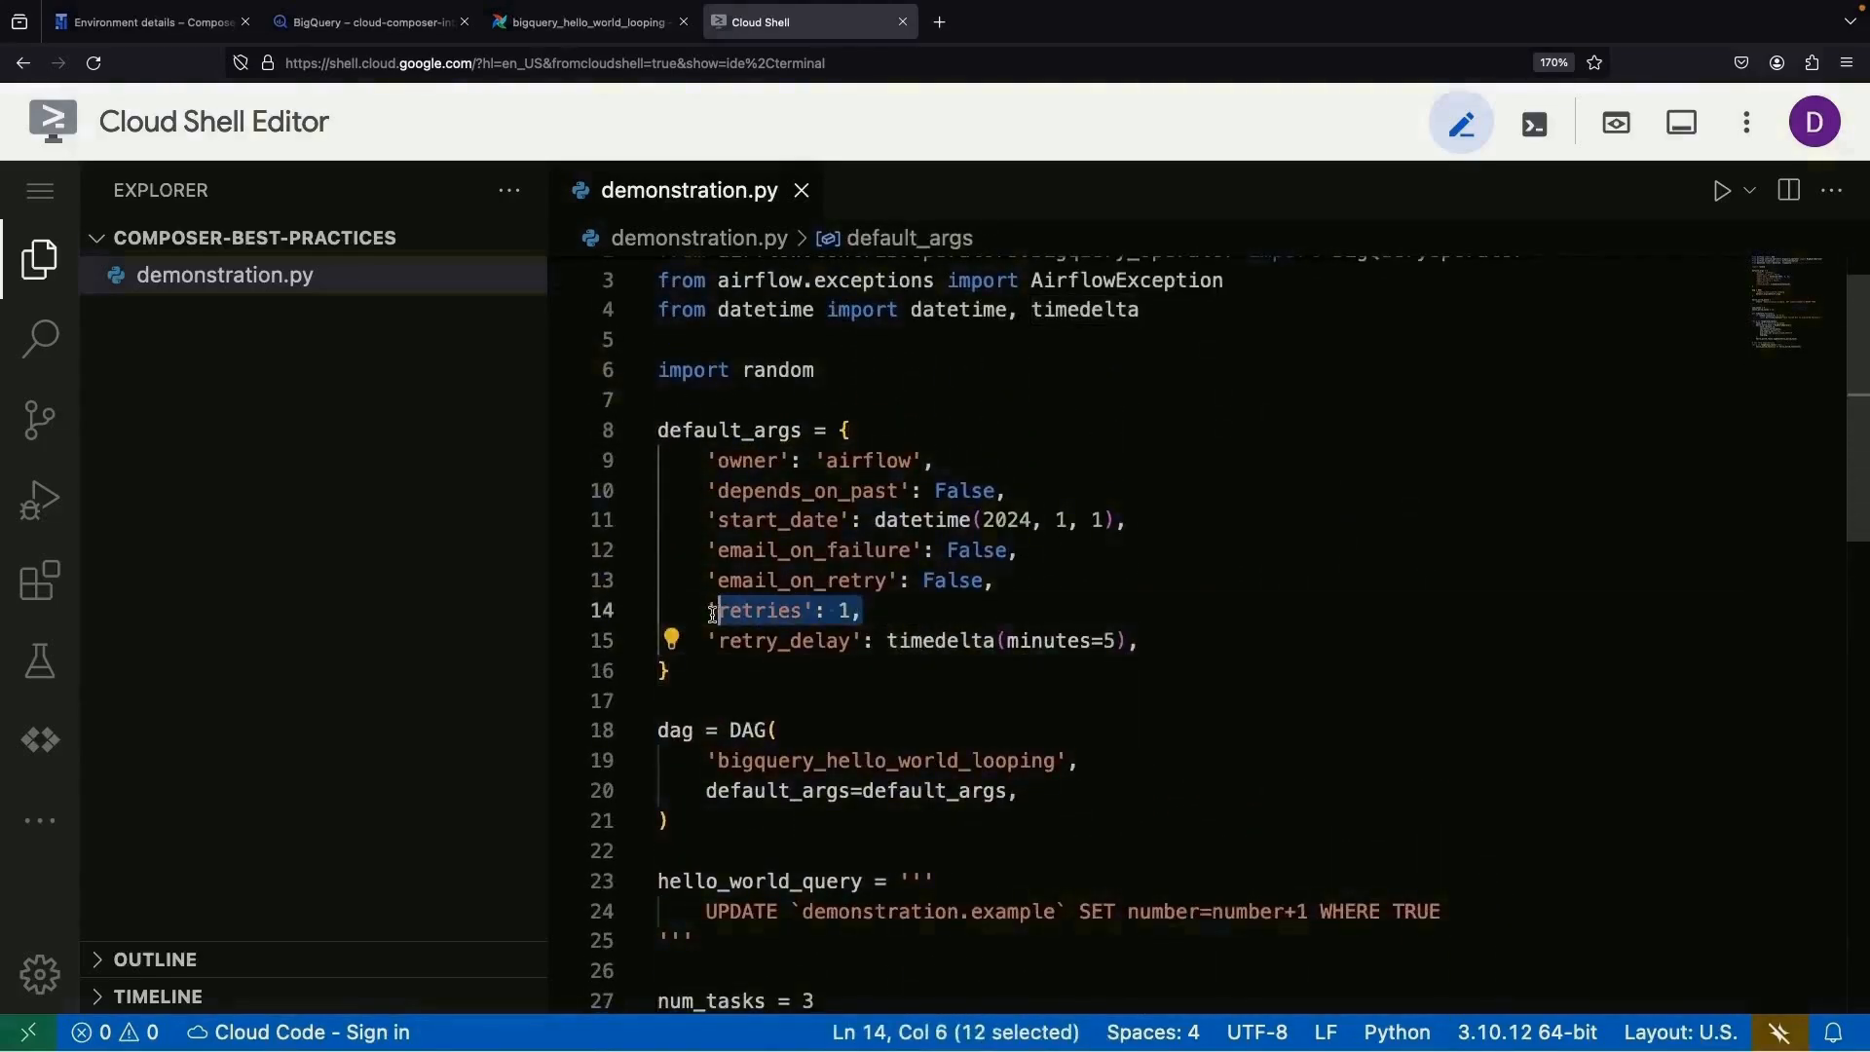
{"action": "left_click", "coordinate": [1077, 601]}
{"action": "scroll", "coordinate": [1120, 790], "scroll_direction": "up", "scroll_amount": 1}
{"action": "scroll", "coordinate": [1119, 790], "scroll_direction": "down", "scroll_amount": 6}
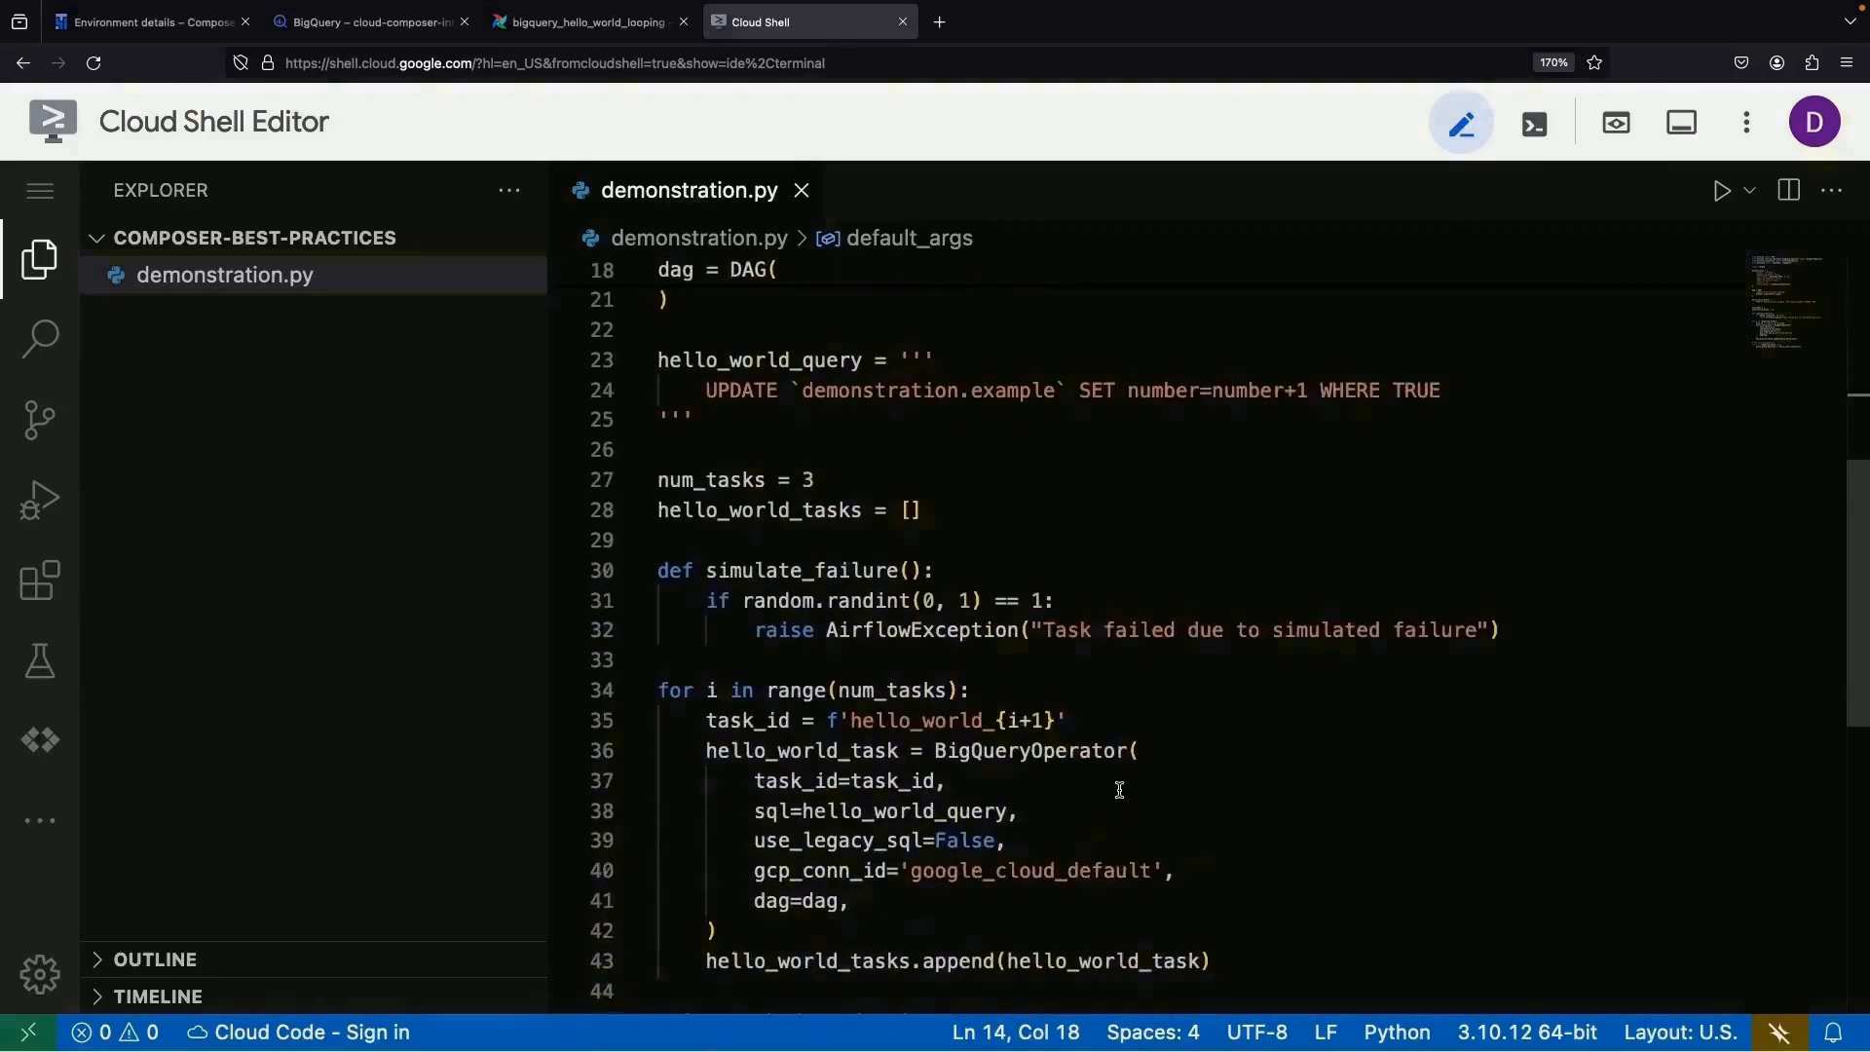
- Add hello_world_task.execute_callable = simulate_failure directly after the BigQueryOperator block in the task loop
{"action": "left_click", "coordinate": [1197, 689]}
{"action": "scroll", "coordinate": [1197, 695], "scroll_direction": "down", "scroll_amount": 2}
{"action": "left_click", "coordinate": [1270, 788]}
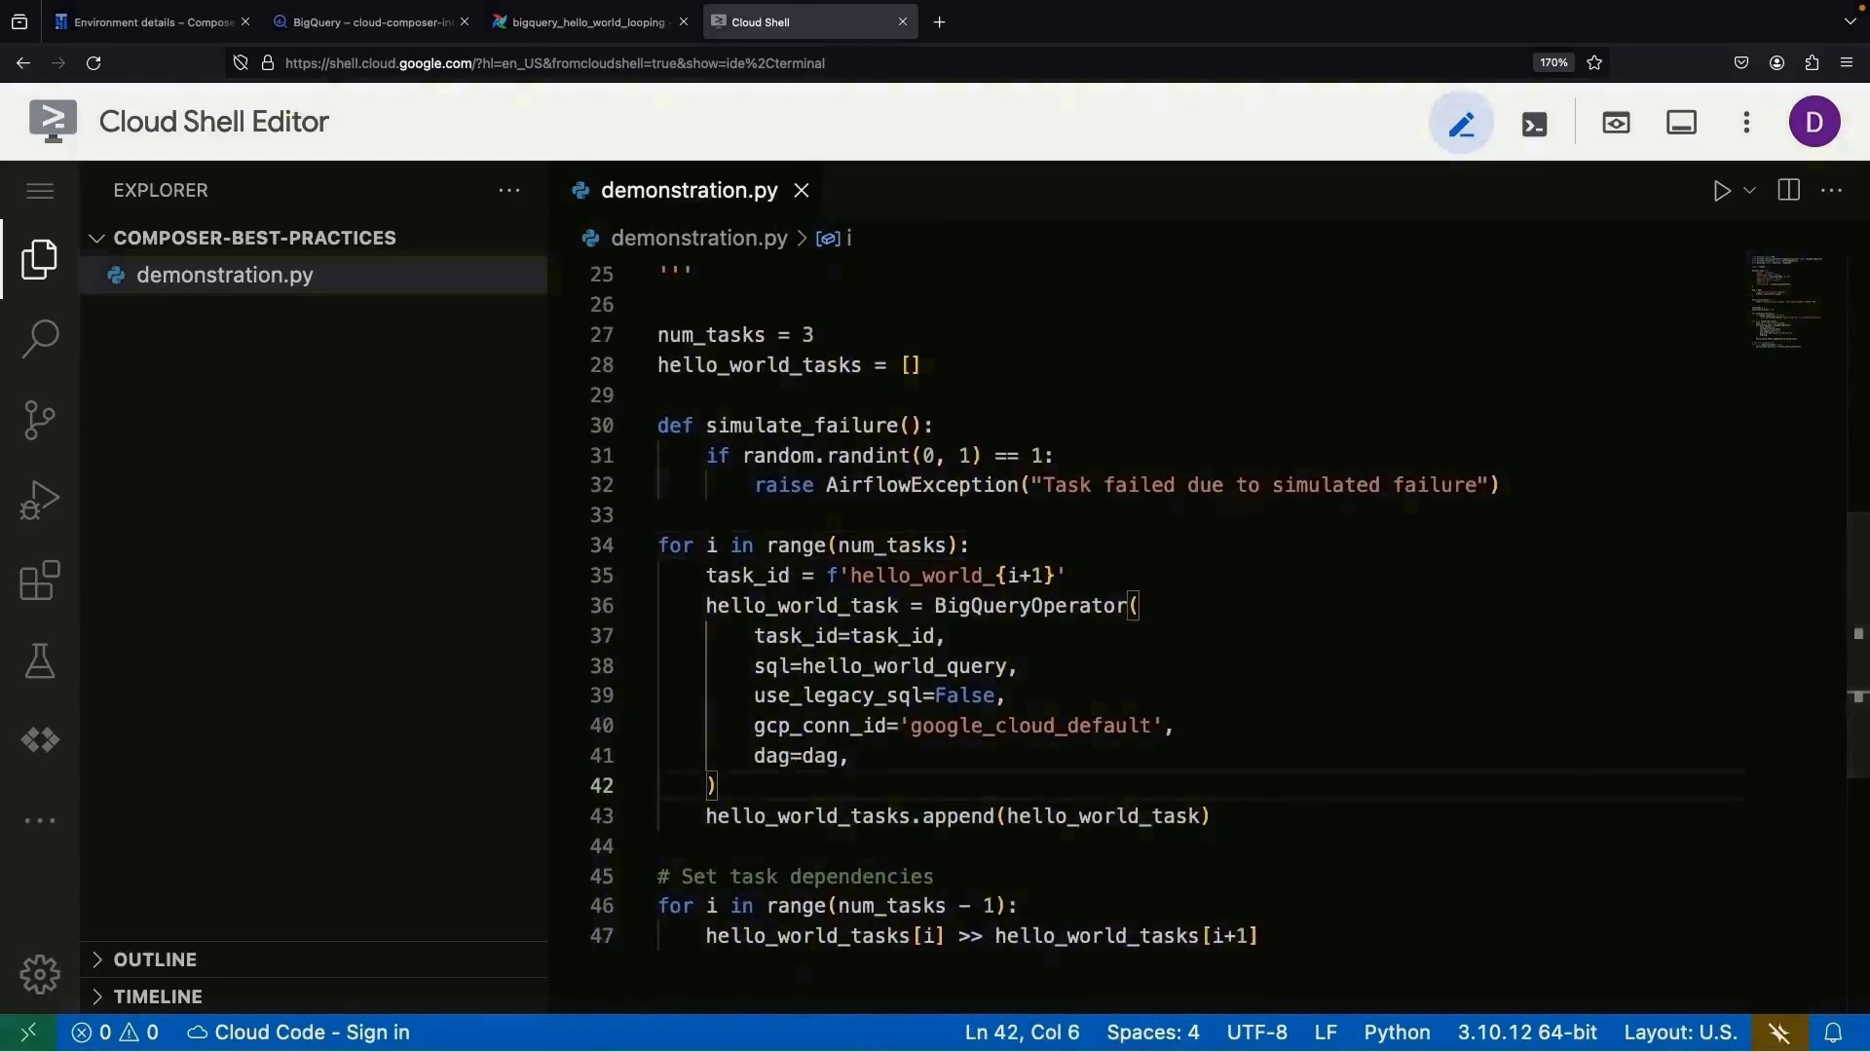
{"action": "key", "text": "Return"}
{"action": "type", "text": "he"}
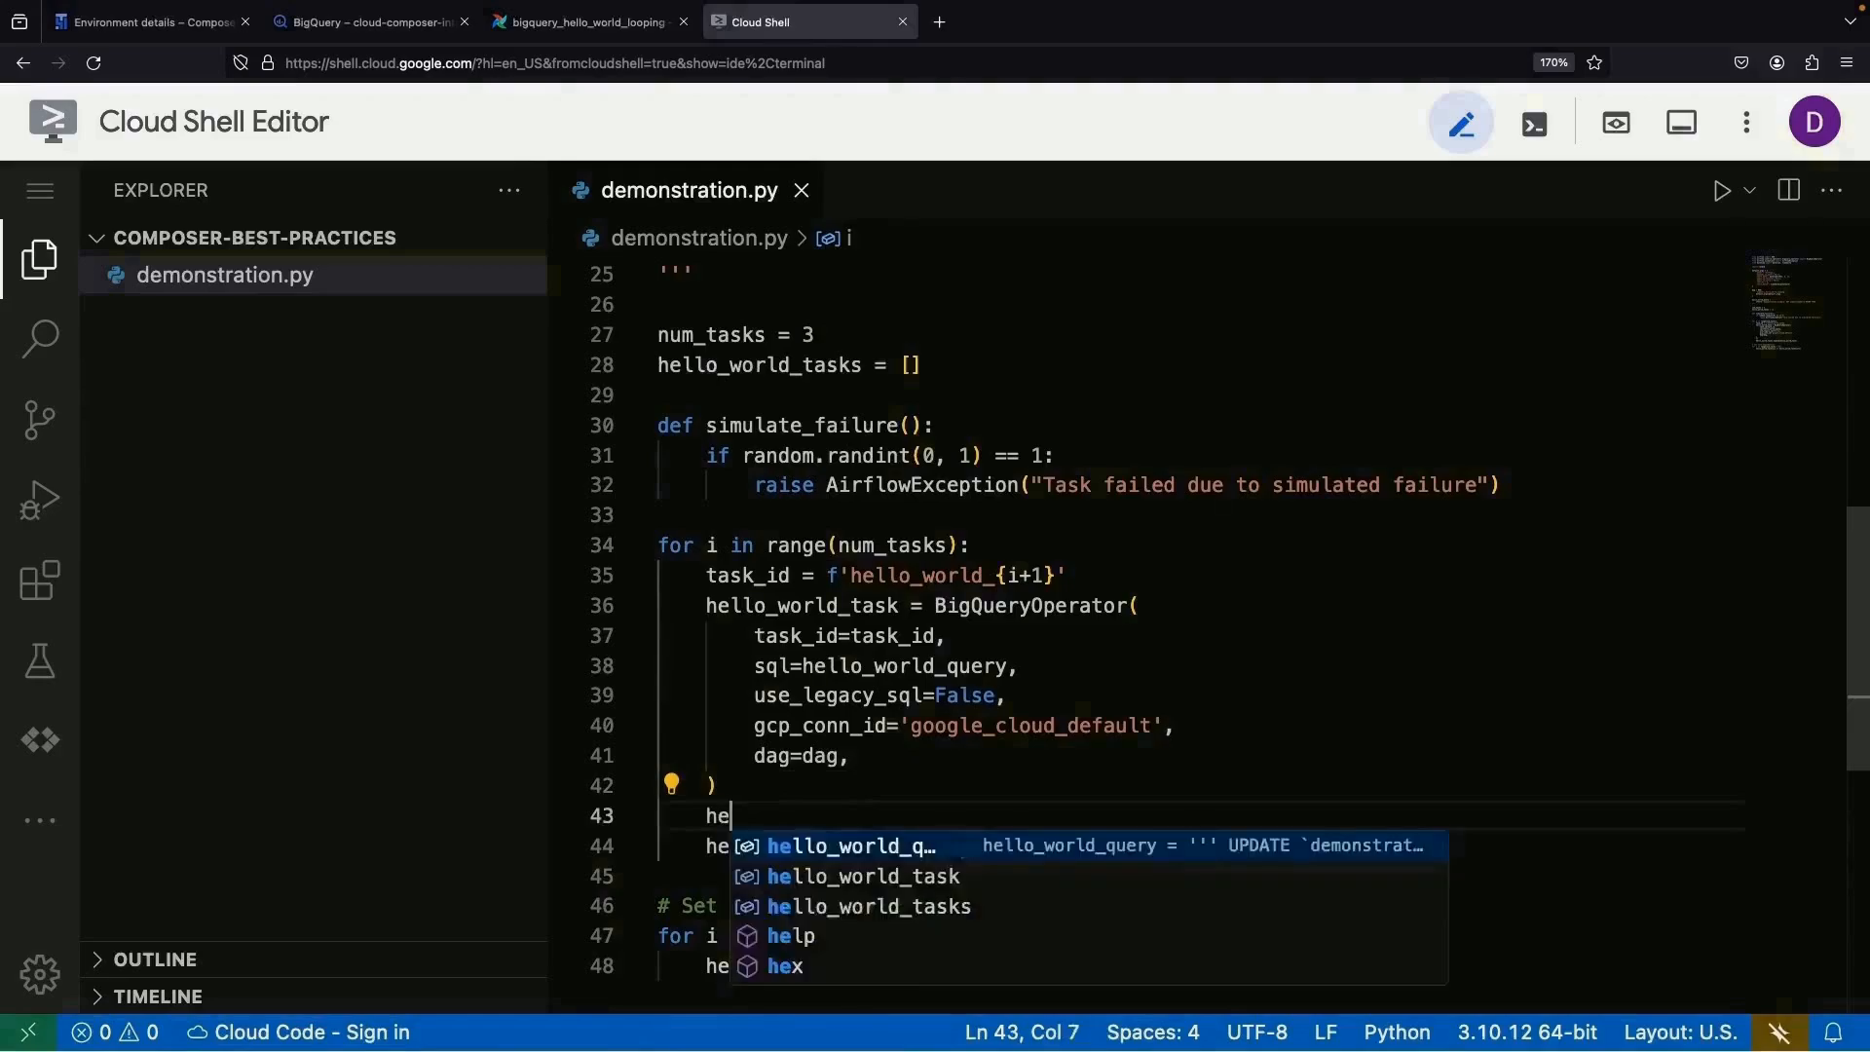
{"action": "type", "text": "llo_world_task"}
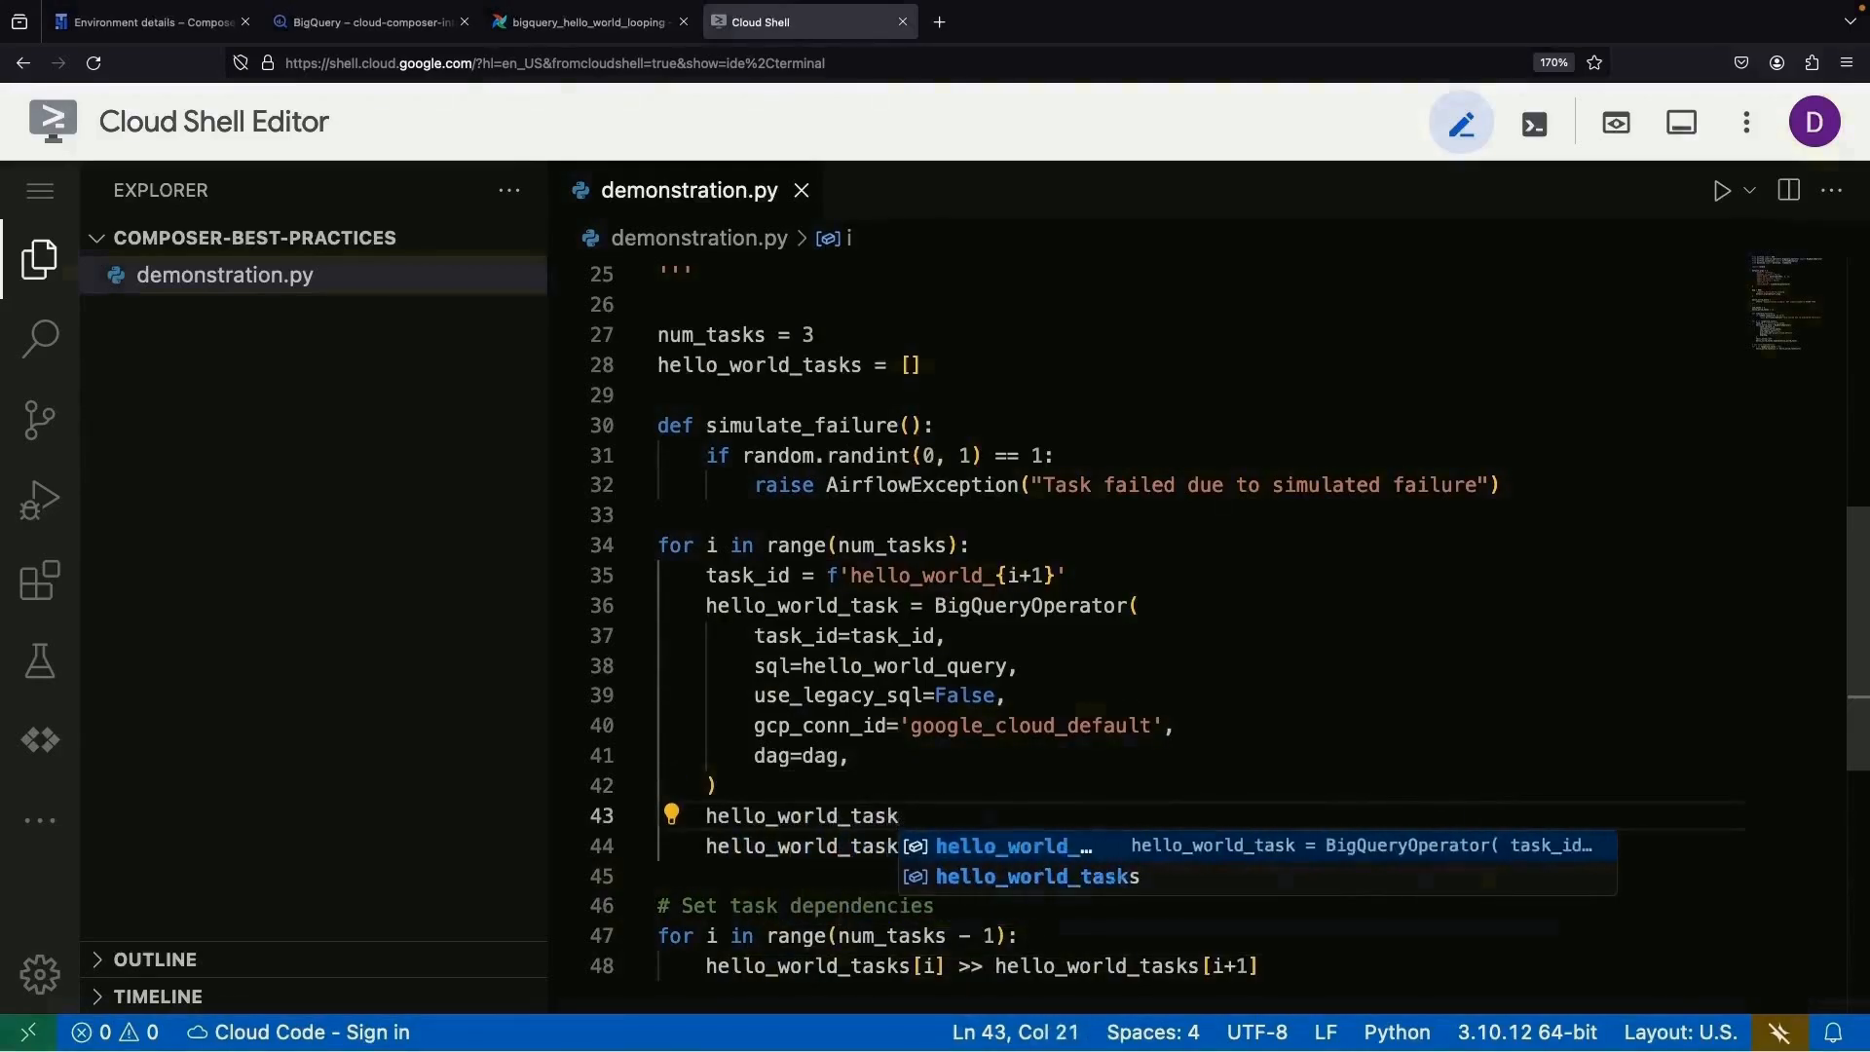
{"action": "type", "text": ".execute_callabl"}
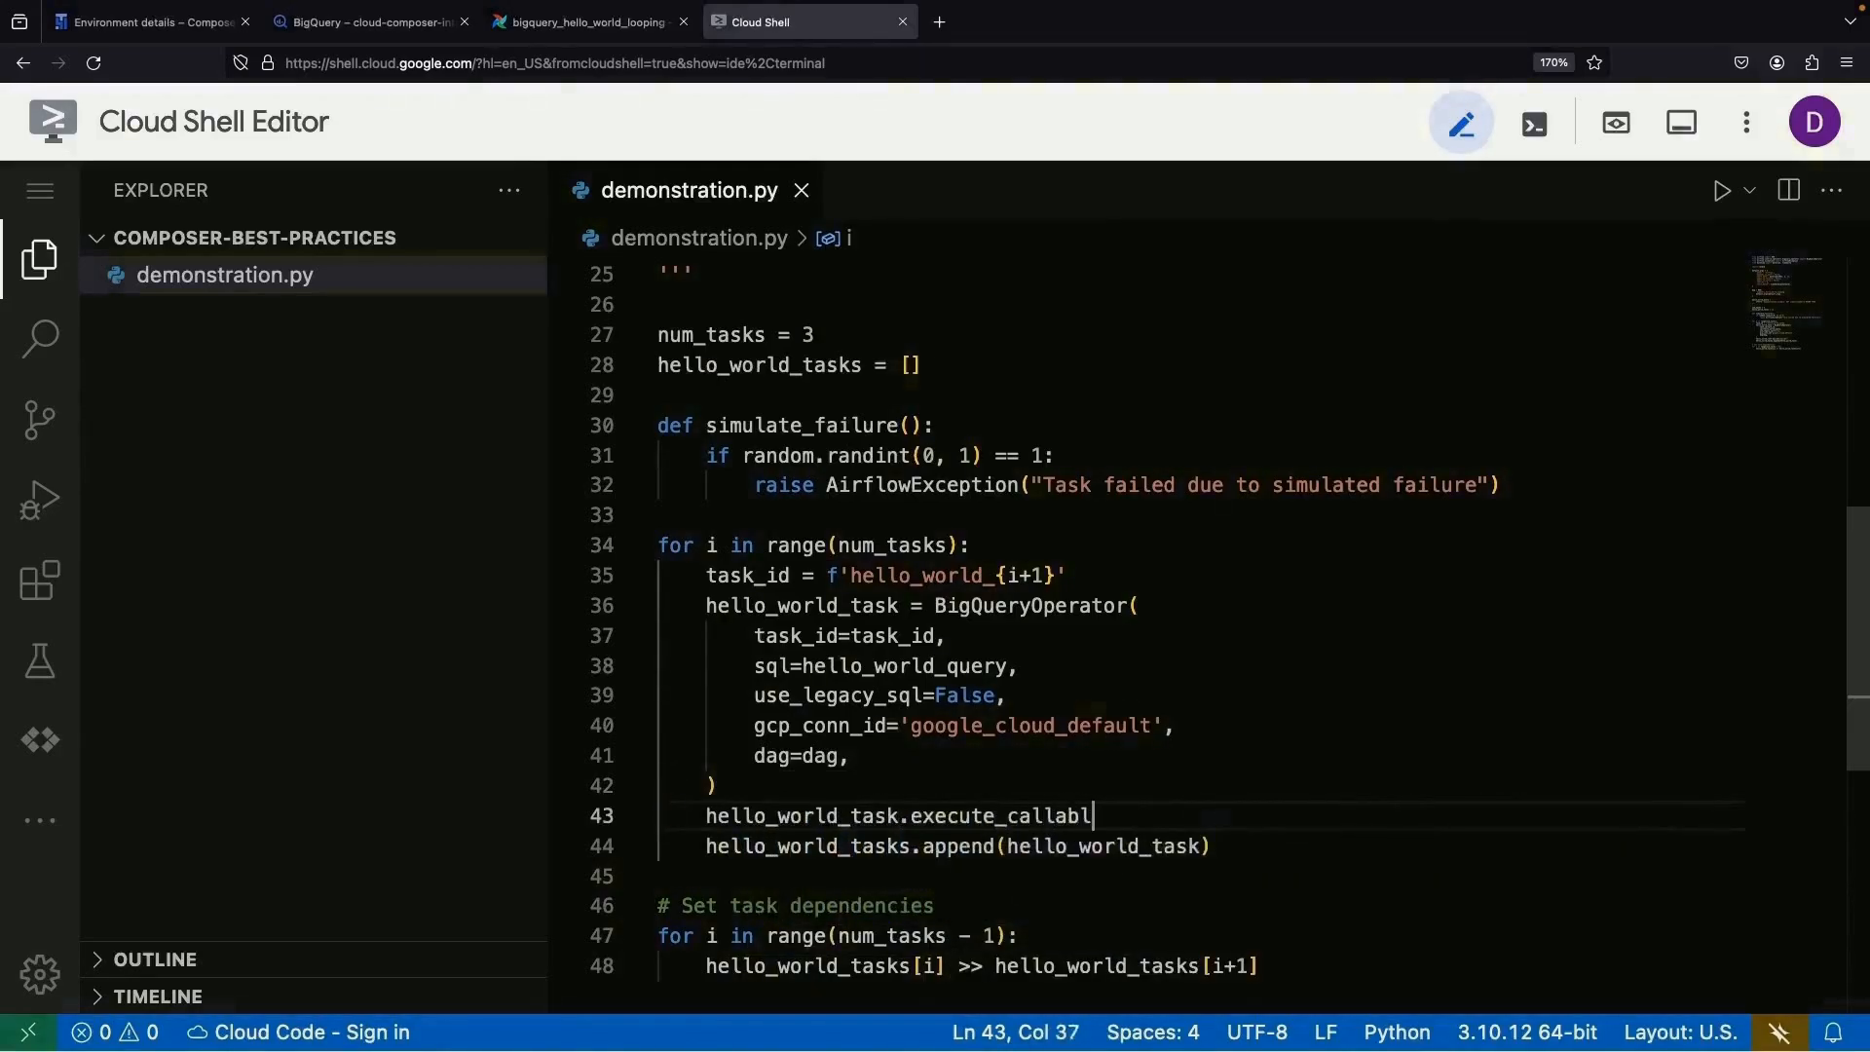
{"action": "type", "text": "e = simulate_failure"}
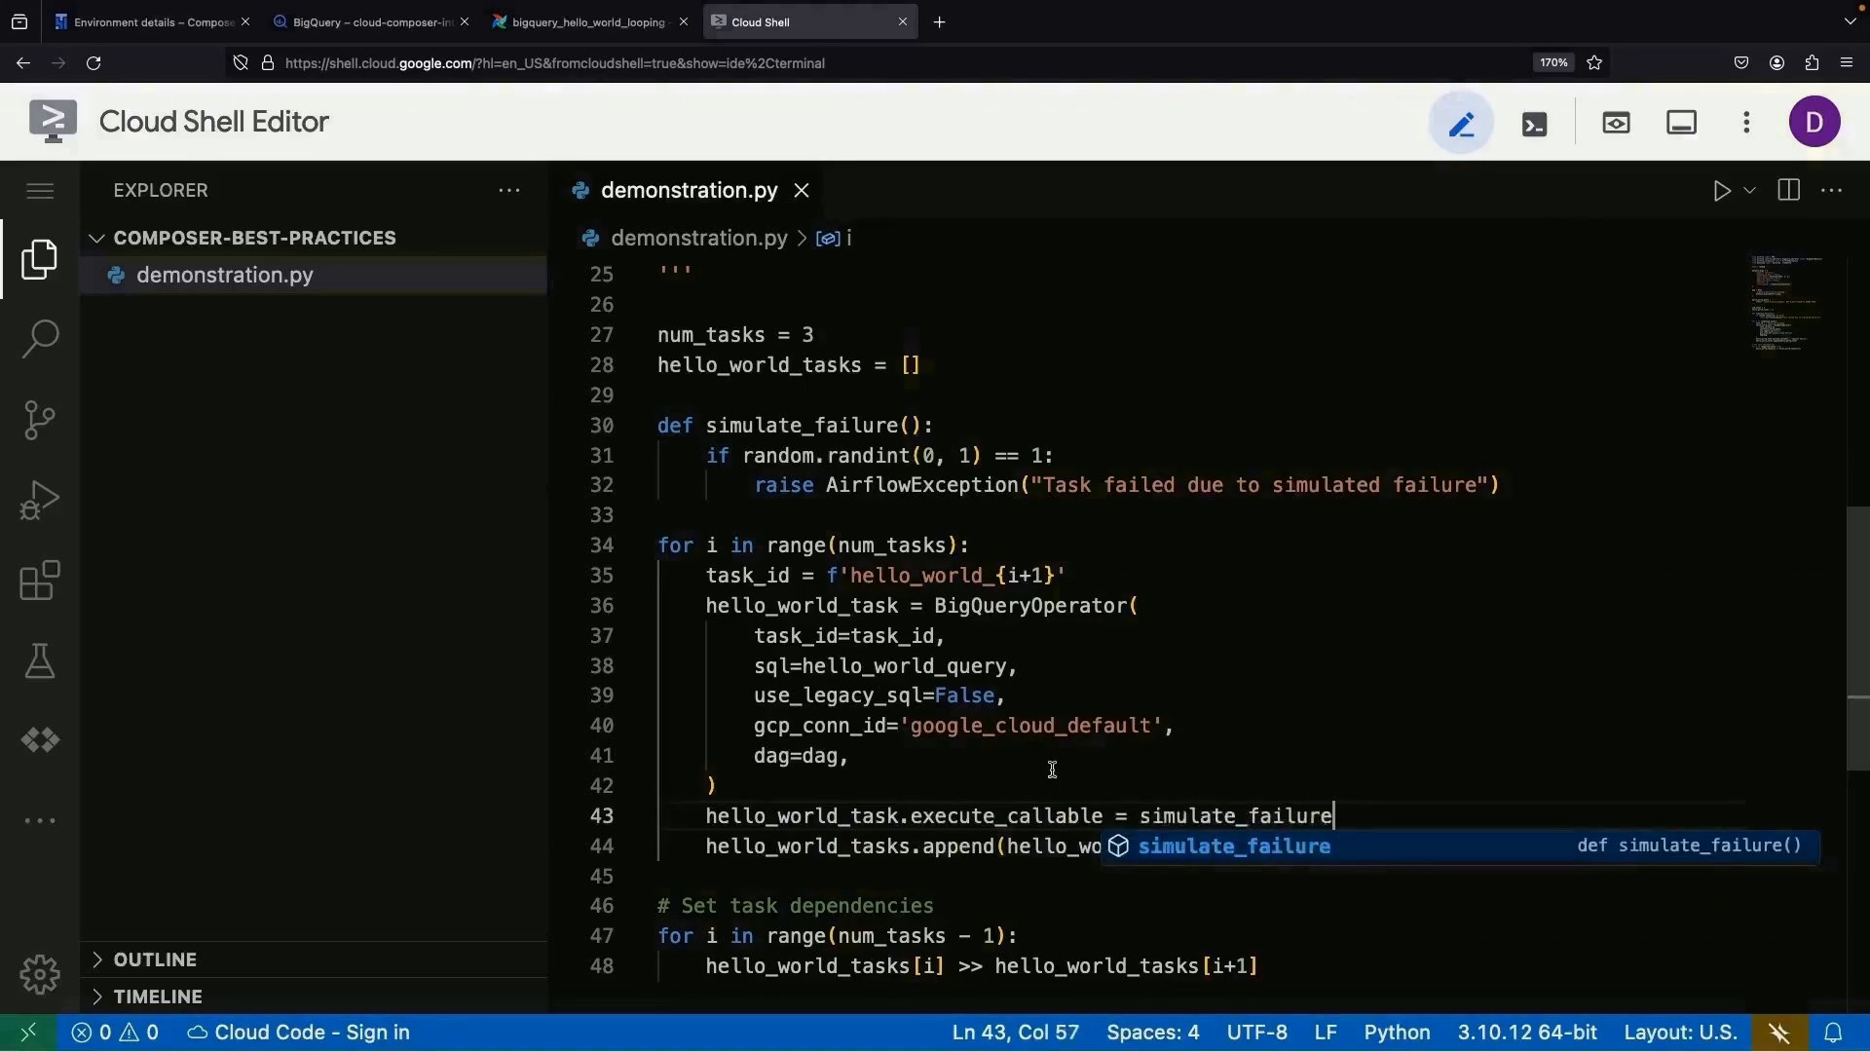
{"action": "left_click", "coordinate": [1098, 752]}
{"action": "scroll", "coordinate": [1097, 752], "scroll_direction": "down", "scroll_amount": 2}
- Open a new terminal in the editor and set the gcloud project to cloud-composer-intro
{"action": "left_click", "coordinate": [40, 190]}
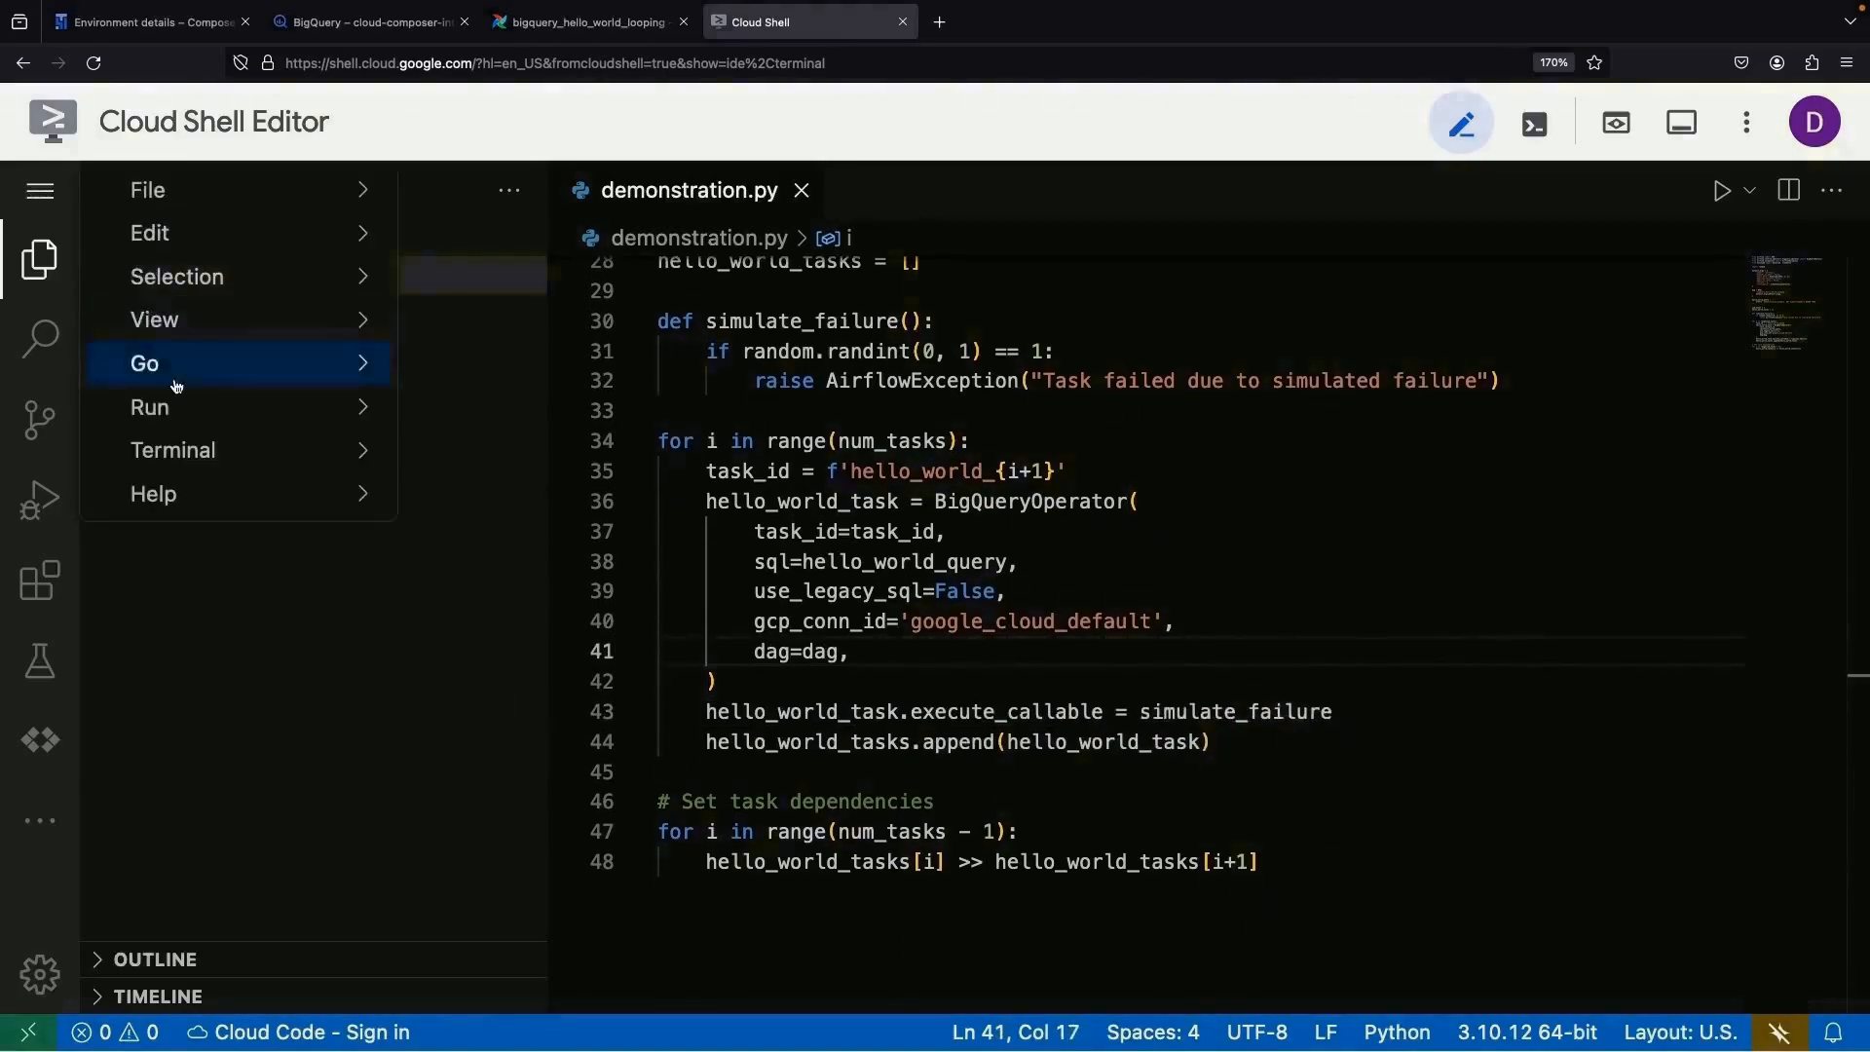
{"action": "mouse_move", "coordinate": [244, 450]}
{"action": "left_click", "coordinate": [649, 450]}
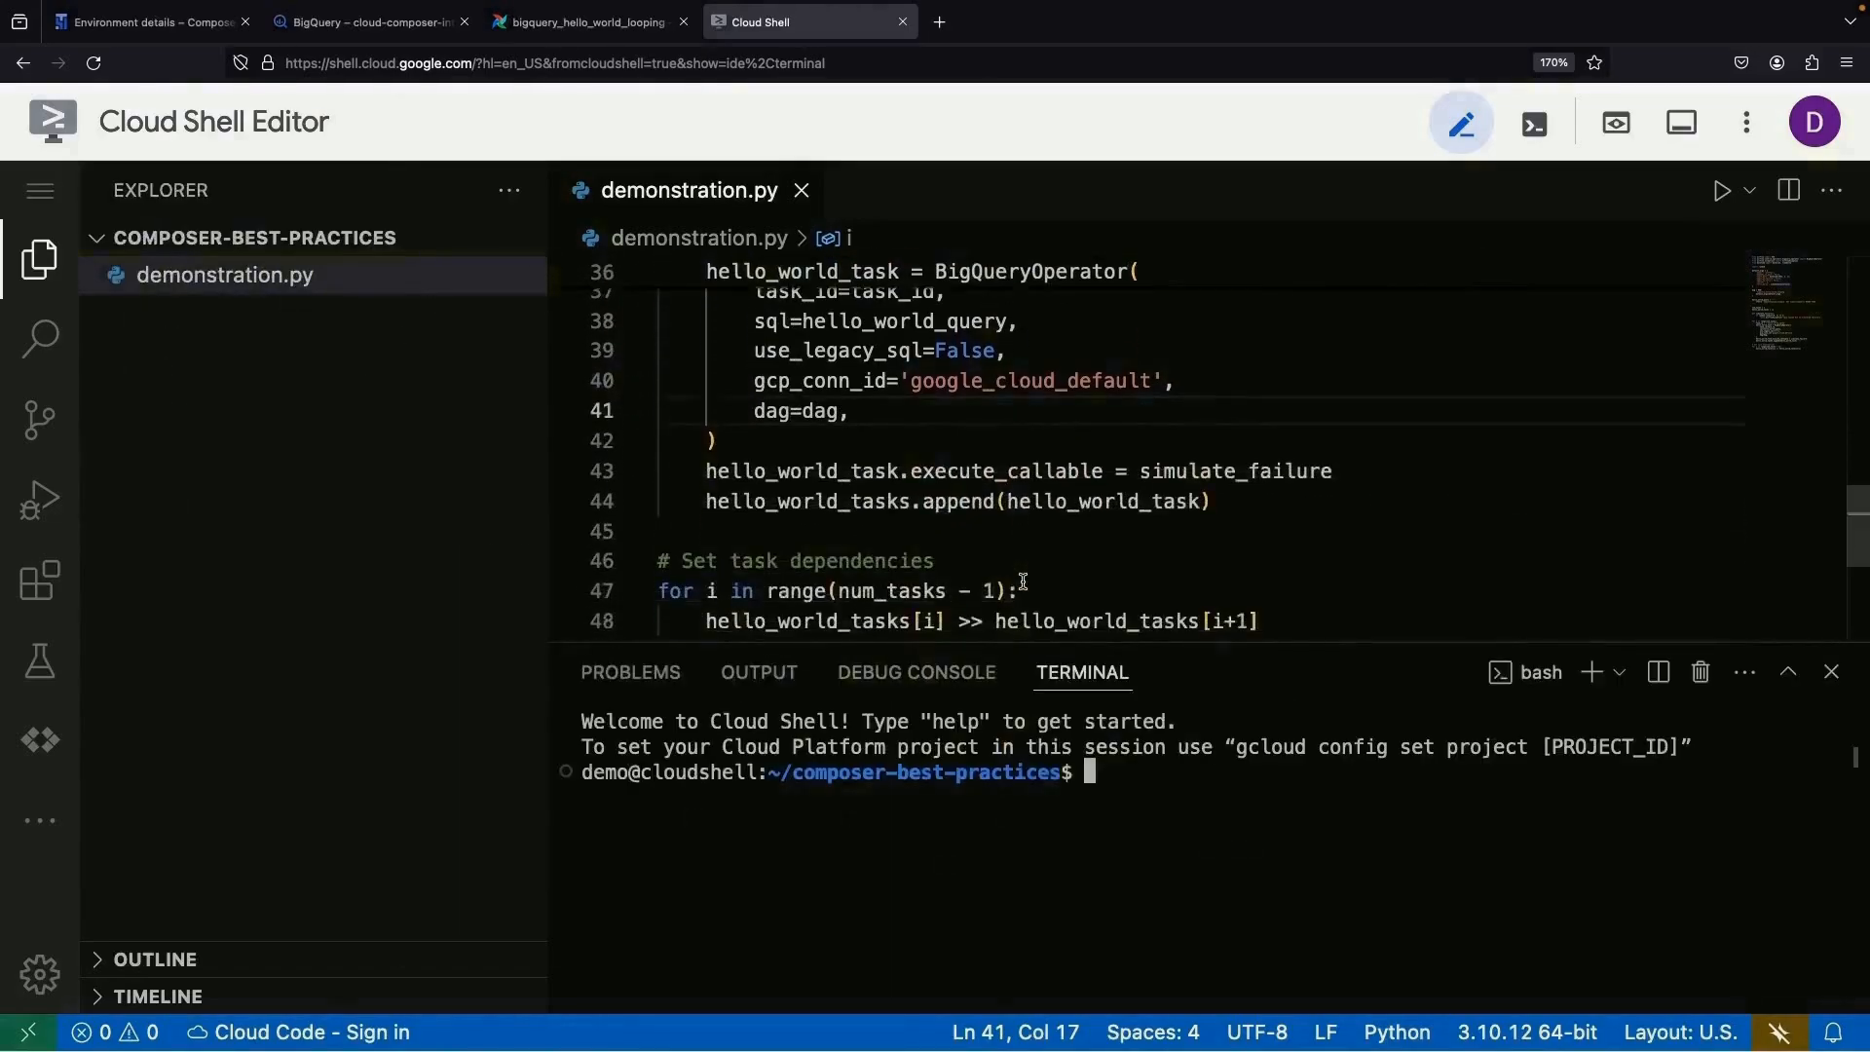
{"action": "scroll", "coordinate": [921, 470], "scroll_direction": "up", "scroll_amount": 3}
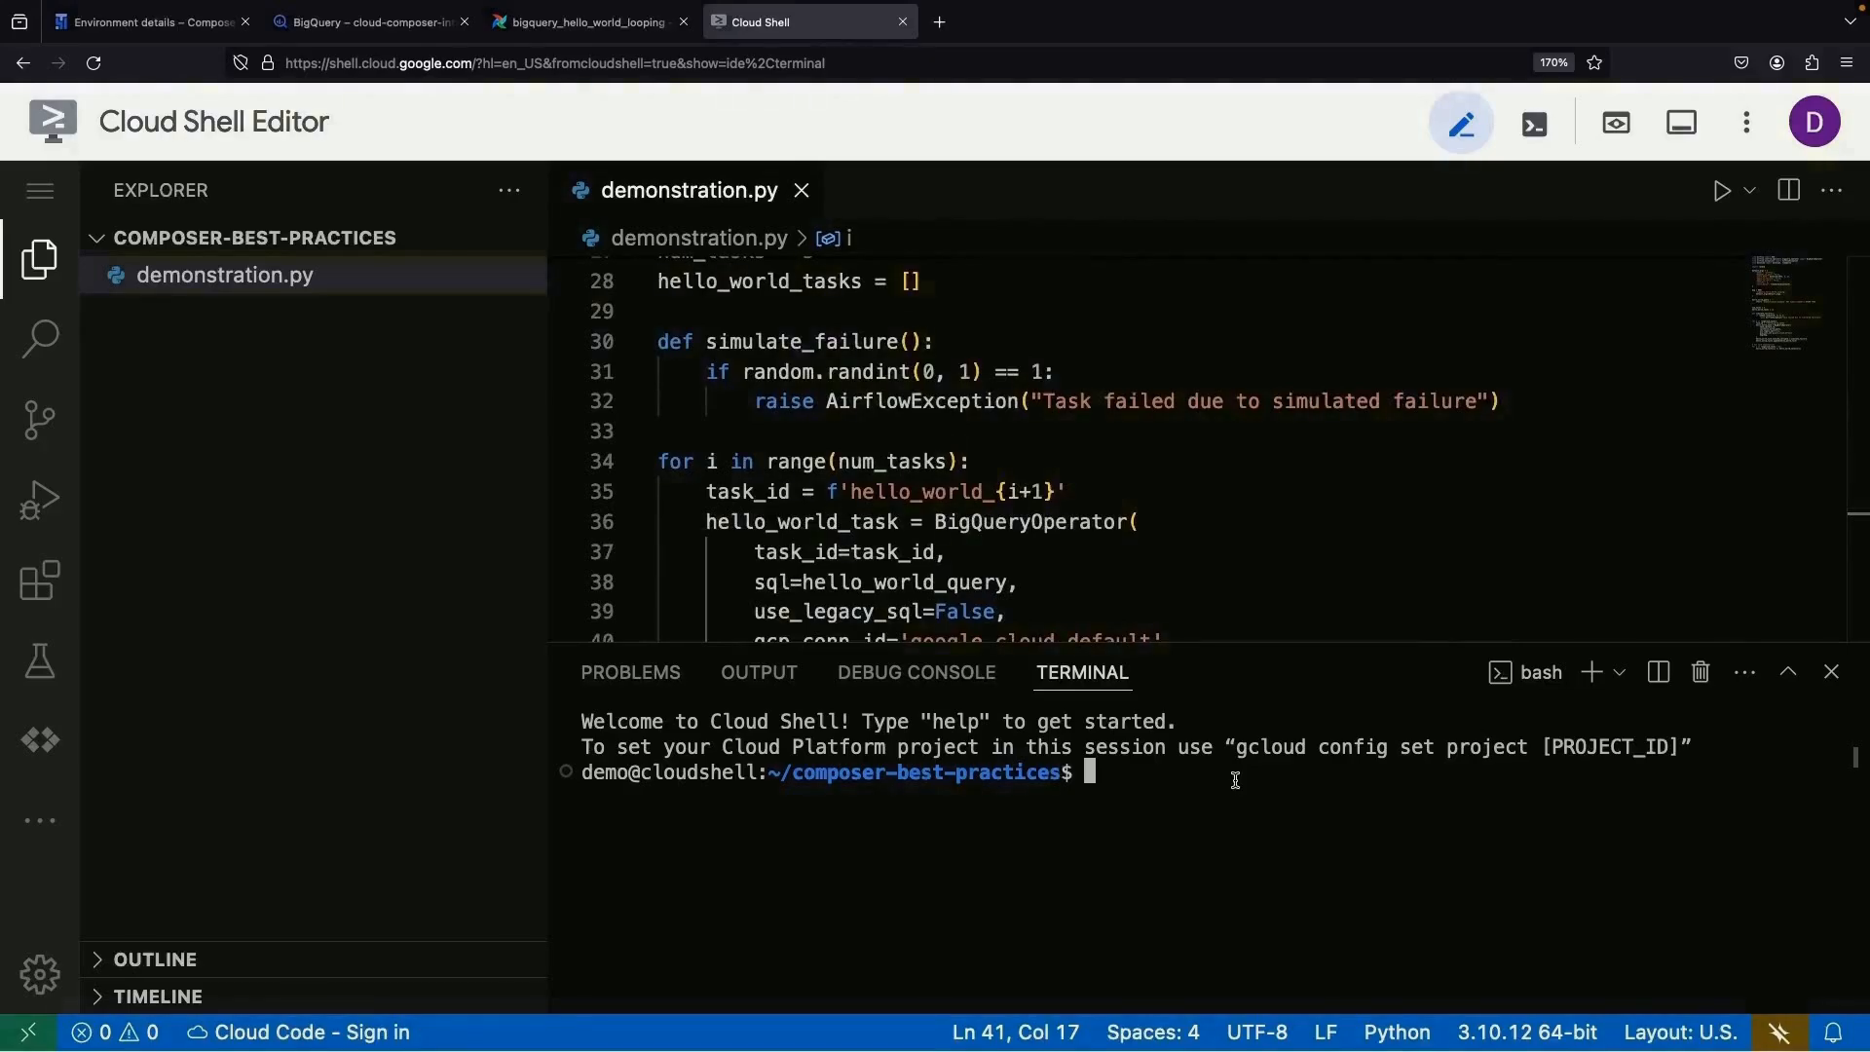
{"action": "key", "text": "ctrl+r"}
{"action": "type", "text": "set proj"}
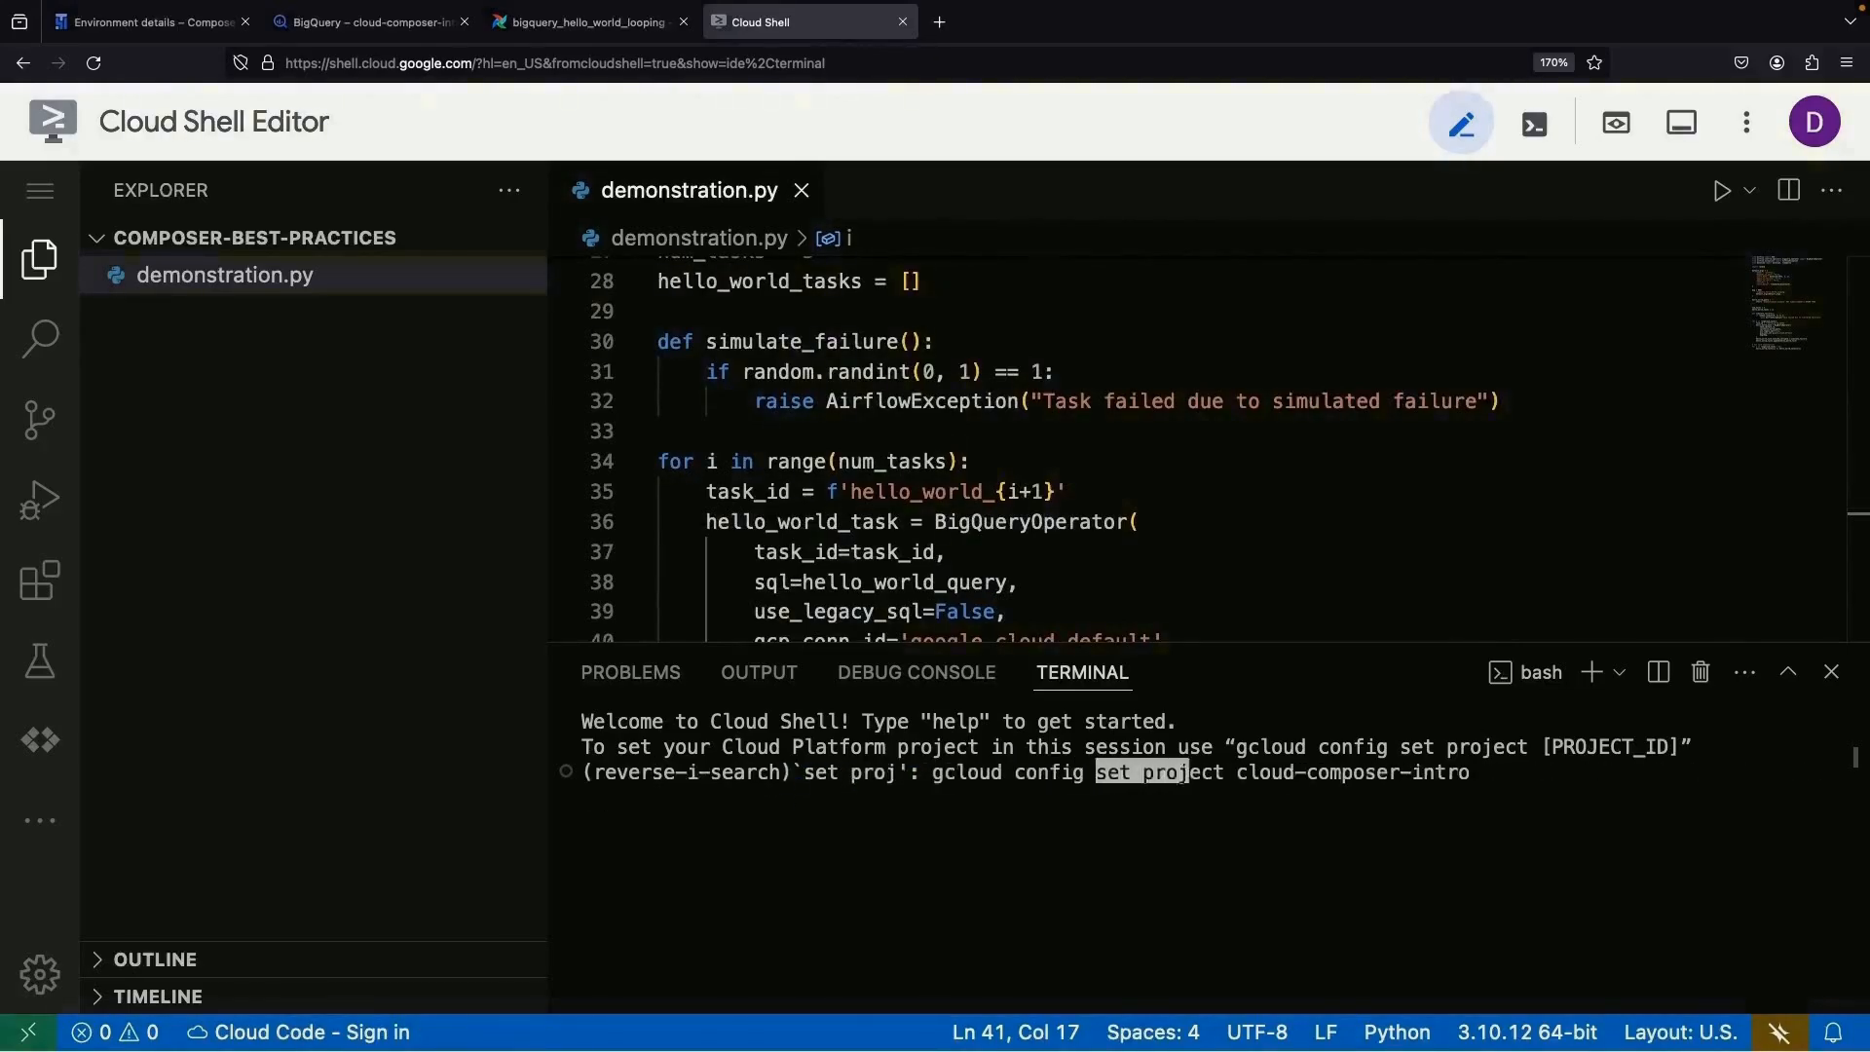
{"action": "key", "text": "Return"}
{"action": "left_click", "coordinate": [1210, 693]}
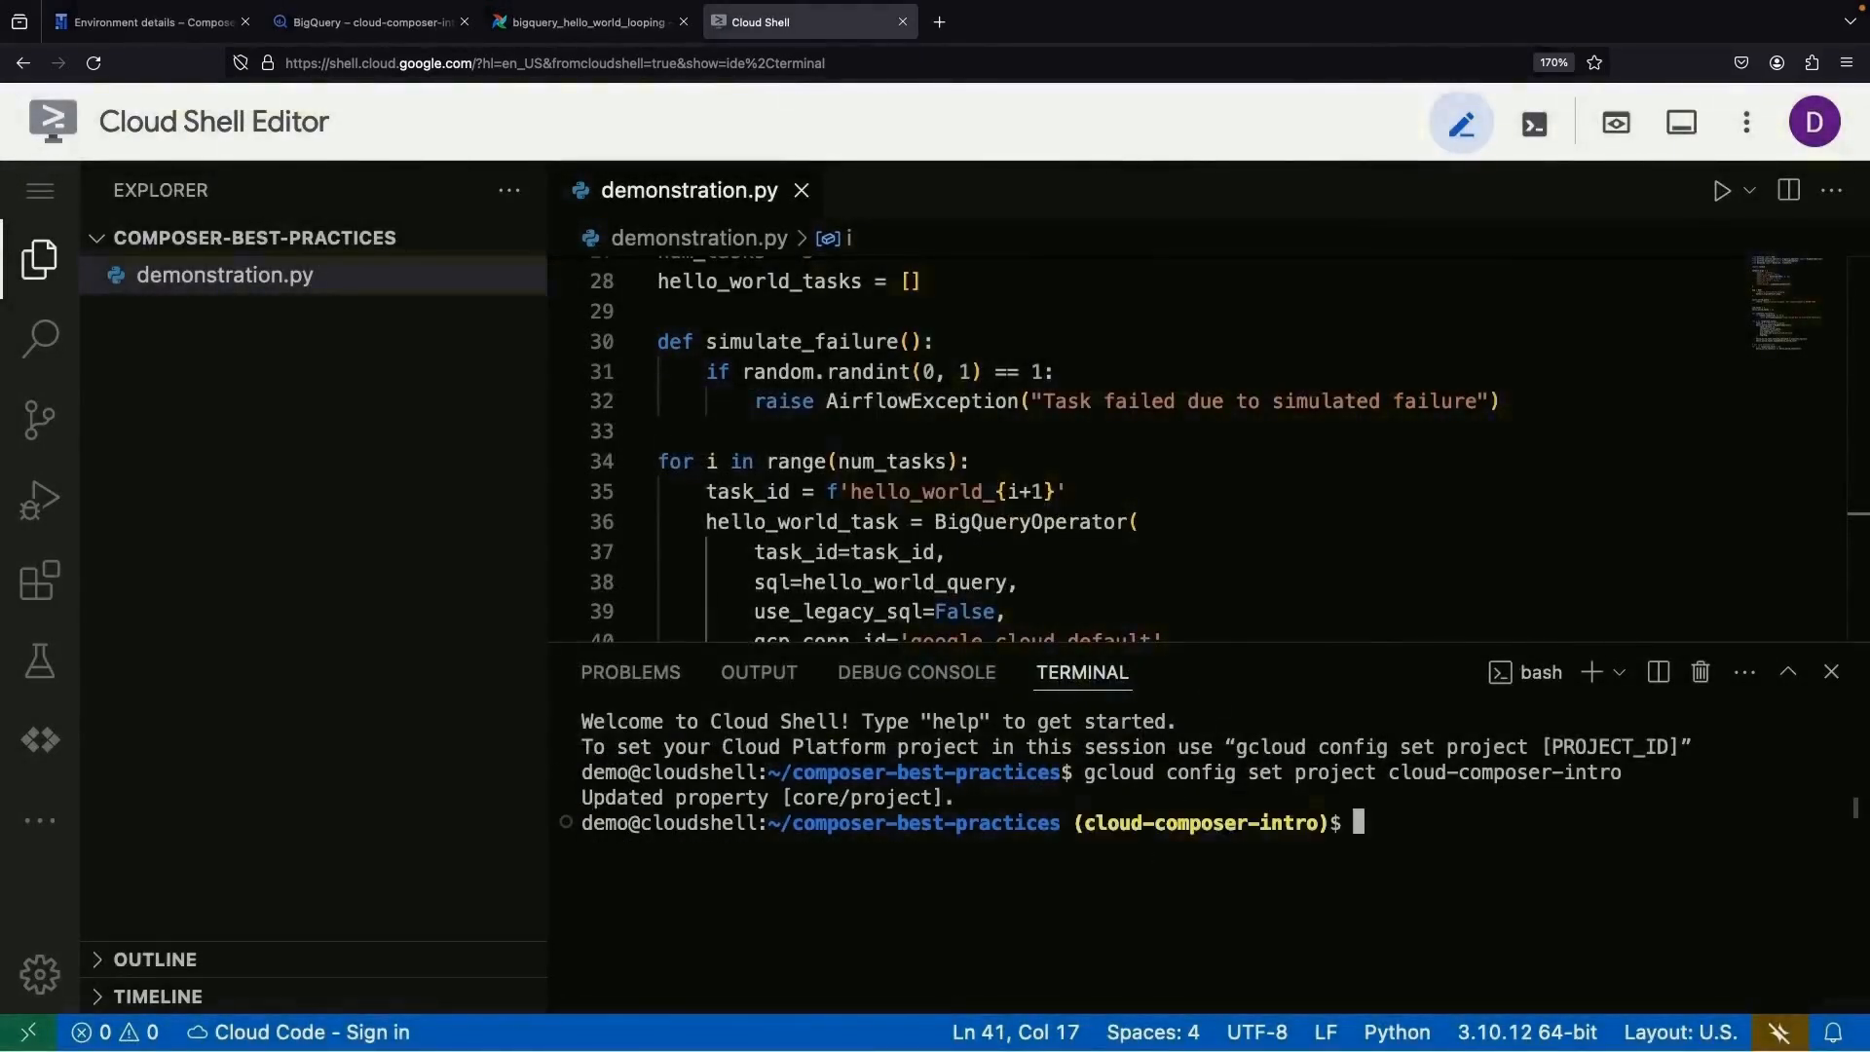
- Recall the gsutil cp command for demonstration.py and change its destination to gs://us-central1-demonstration-d-0a90b851-bucket/dags/demonstration-failure.py
{"action": "key", "text": "ctrl+r"}
{"action": "type", "text": "cp"}
{"action": "key", "text": "Escape"}
{"action": "key", "text": "alt+f"}
{"action": "key", "text": "alt+f"}
{"action": "key", "text": "alt+f"}
{"action": "key", "text": "alt+f"}
{"action": "key", "text": "alt+f"}
{"action": "key", "text": "alt+f"}
{"action": "key", "text": "alt+f"}
{"action": "key", "text": "alt+f"}
{"action": "key", "text": "alt+f"}
{"action": "key", "text": "alt+f"}
{"action": "key", "text": "alt+f"}
{"action": "key", "text": "alt+f"}
{"action": "key", "text": "alt+f"}
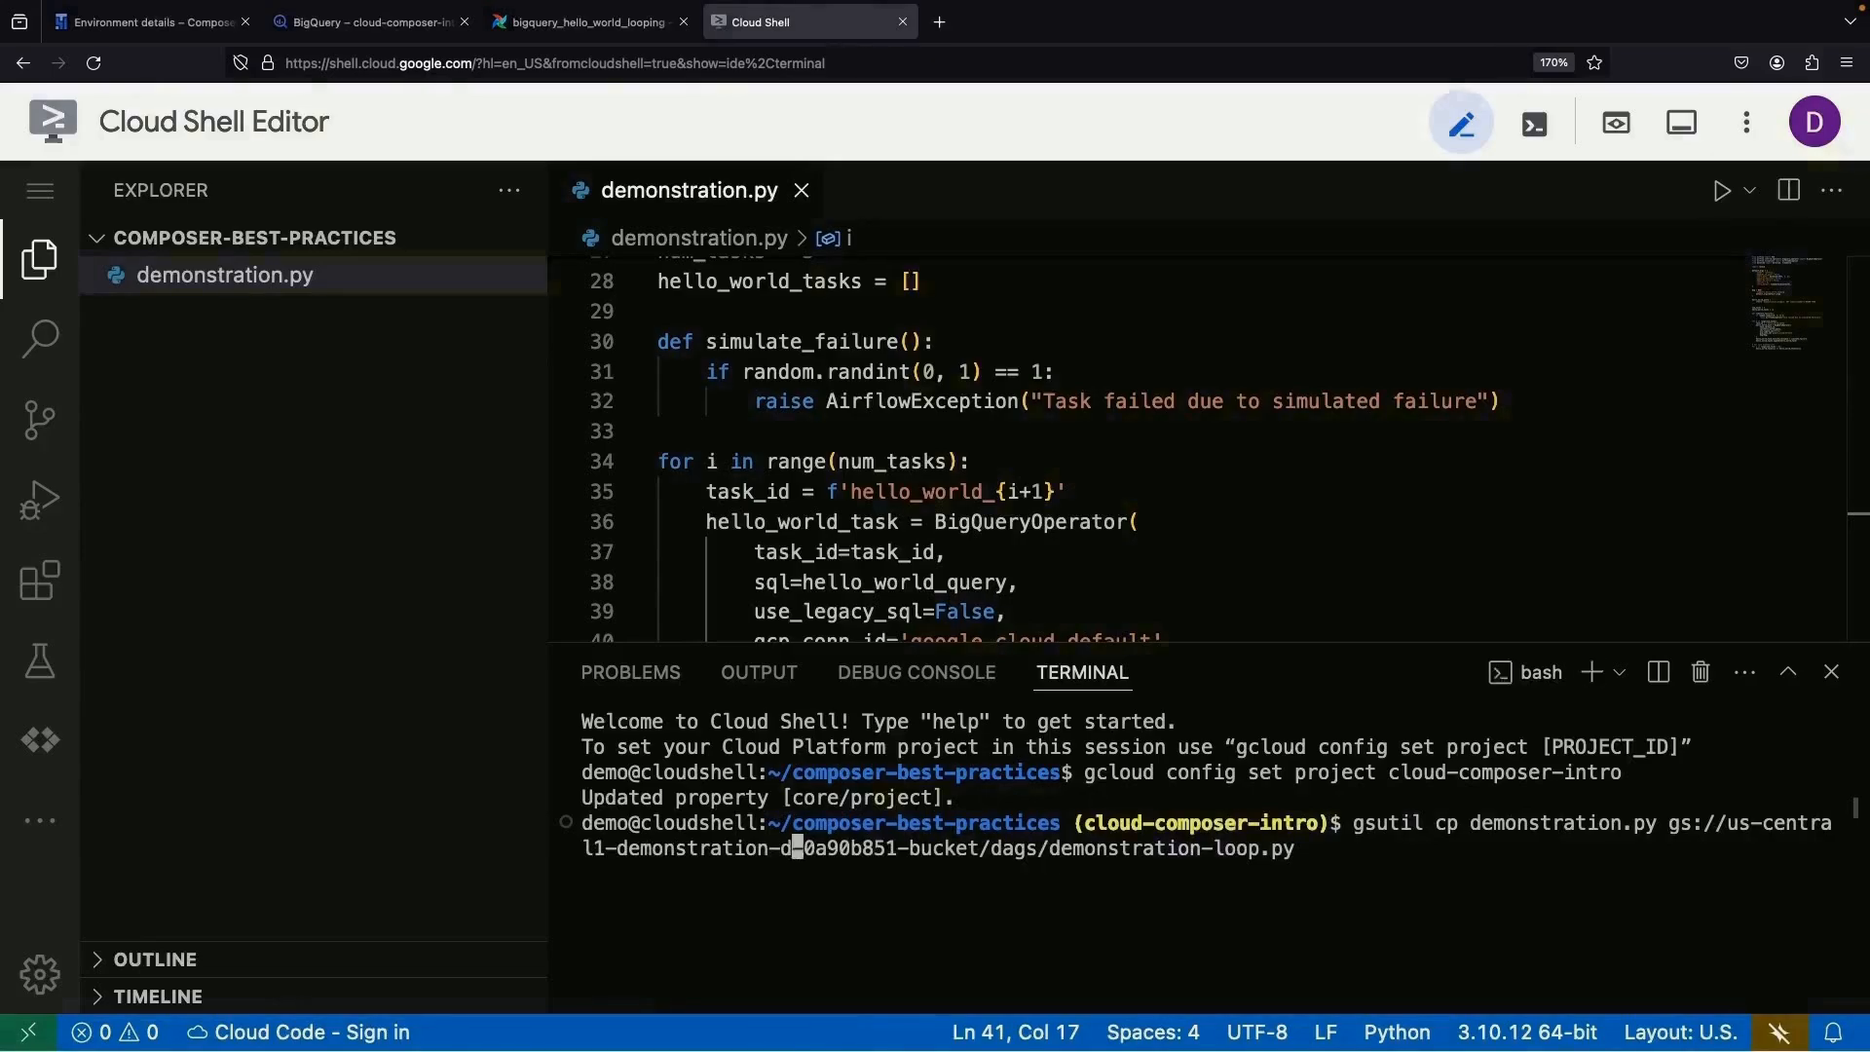
{"action": "key", "text": "alt+BackSpace"}
{"action": "type", "text": "failure"}
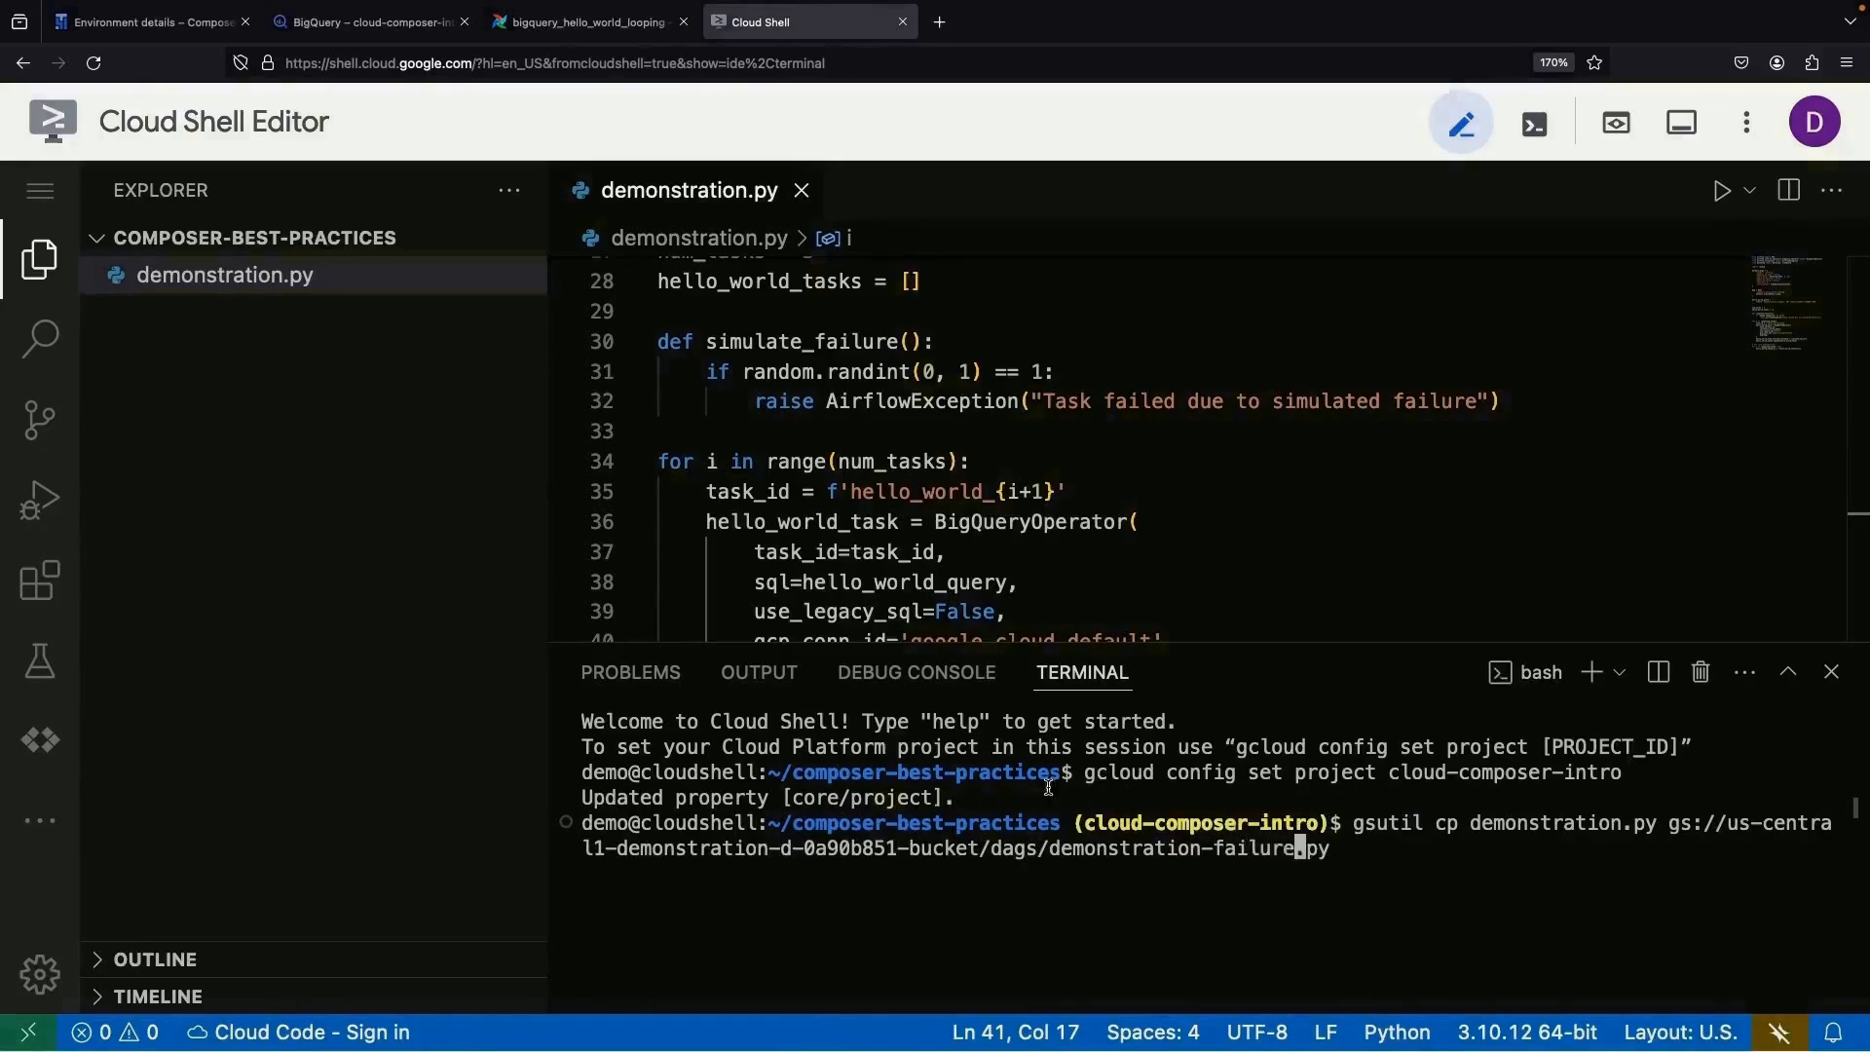
- Rename the DAG to bigquery_hello_world_with_failure and run the prepared gsutil upload command
{"action": "left_click", "coordinate": [923, 491]}
{"action": "scroll", "coordinate": [999, 466], "scroll_direction": "up", "scroll_amount": 5}
{"action": "left_click_drag", "start_coordinate": [984, 466], "coordinate": [1060, 466]}
{"action": "type", "text": "with_failure"}
{"action": "left_click", "coordinate": [997, 510]}
{"action": "scroll", "coordinate": [997, 511], "scroll_direction": "down", "scroll_amount": 1}
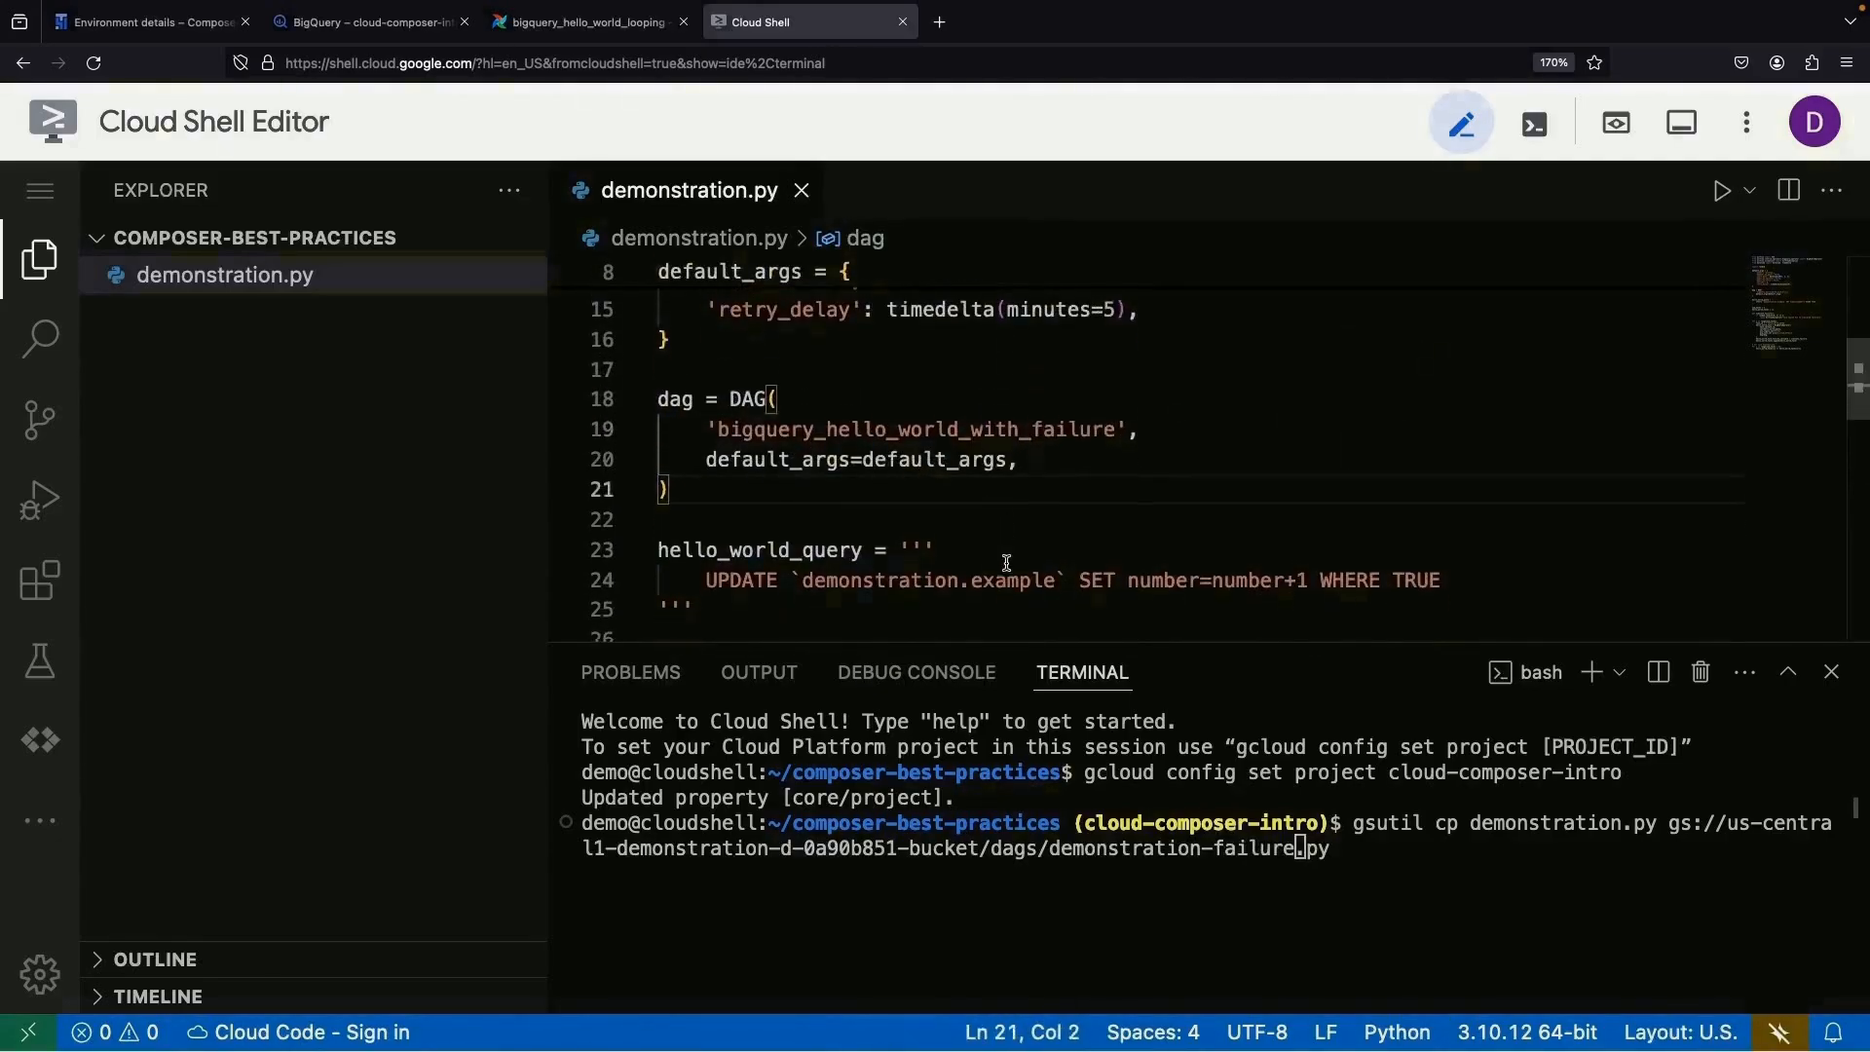
{"action": "left_click", "coordinate": [1217, 779]}
{"action": "key", "text": "Return"}
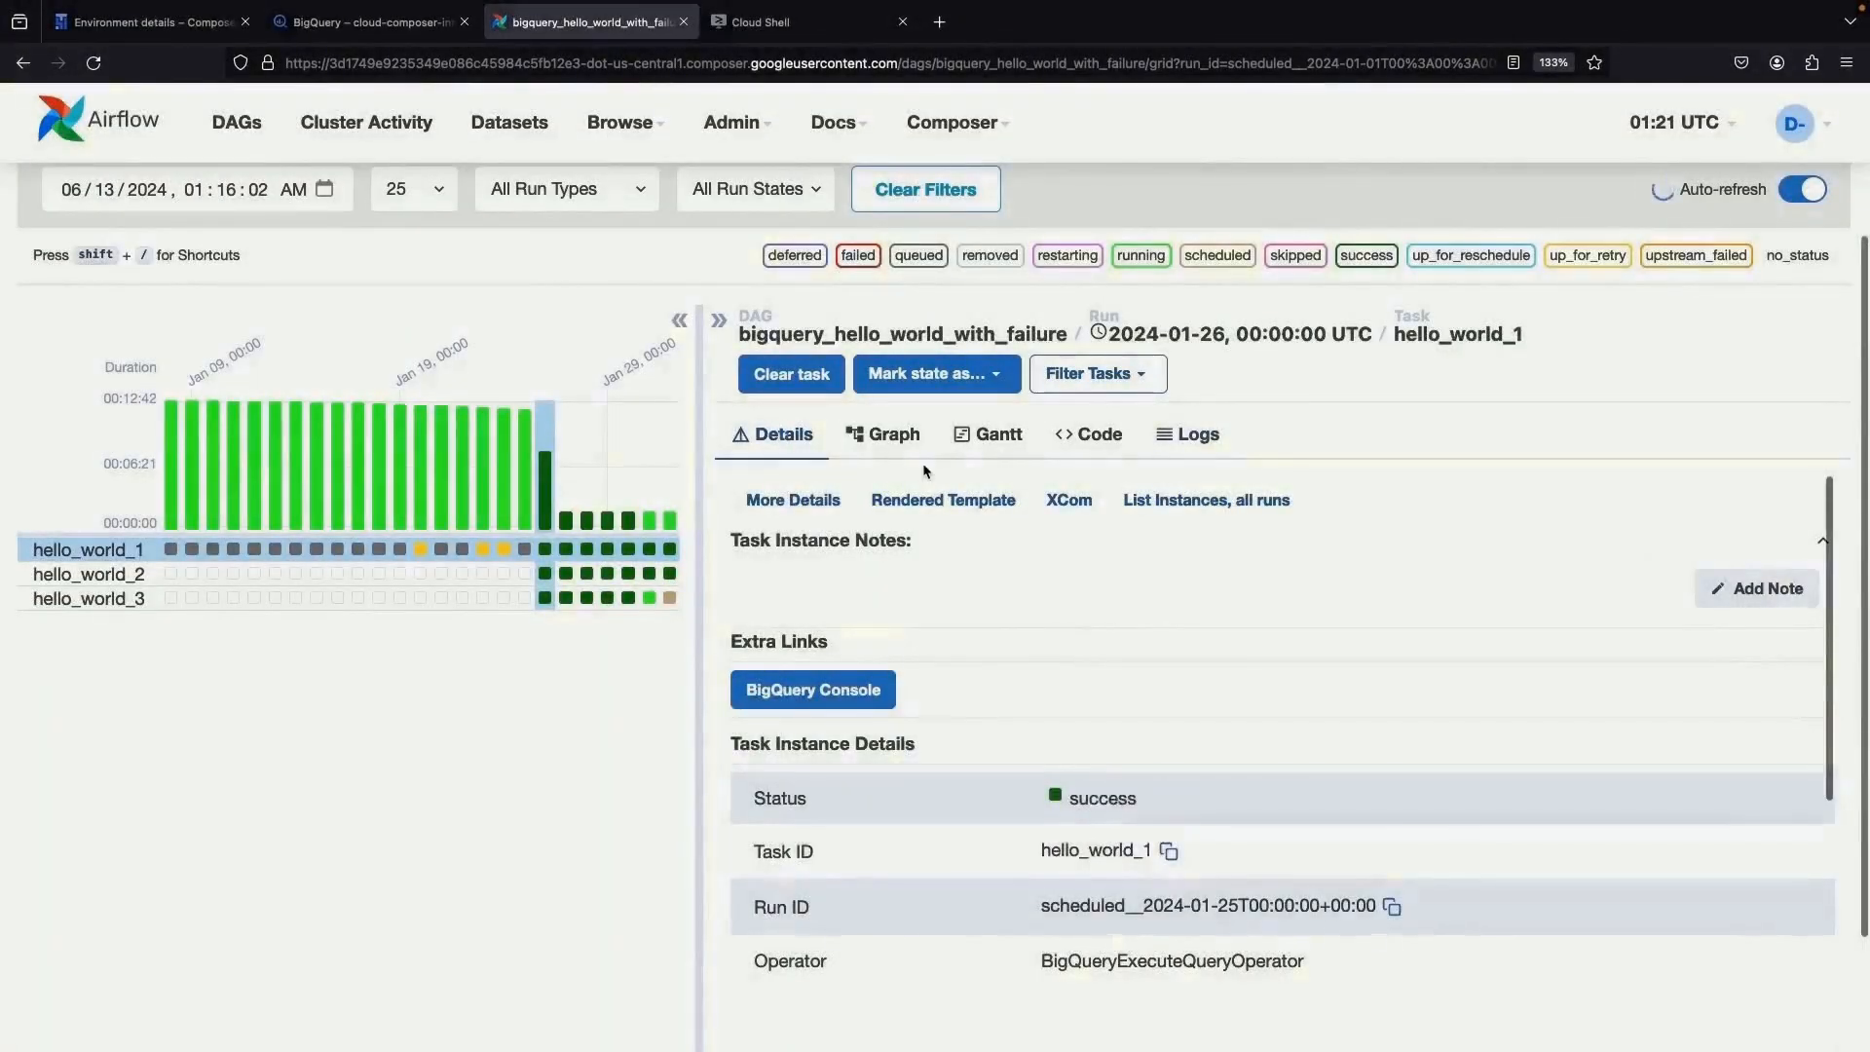
- Examine the Airflow task graphs of the 2024-01-26 and 2024-01-24 runs of bigquery_hello_world_with_failure, selecting individual tasks
{"action": "left_click", "coordinate": [881, 433]}
{"action": "left_click_drag", "start_coordinate": [1452, 851], "coordinate": [1230, 851]}
{"action": "left_click", "coordinate": [1330, 734]}
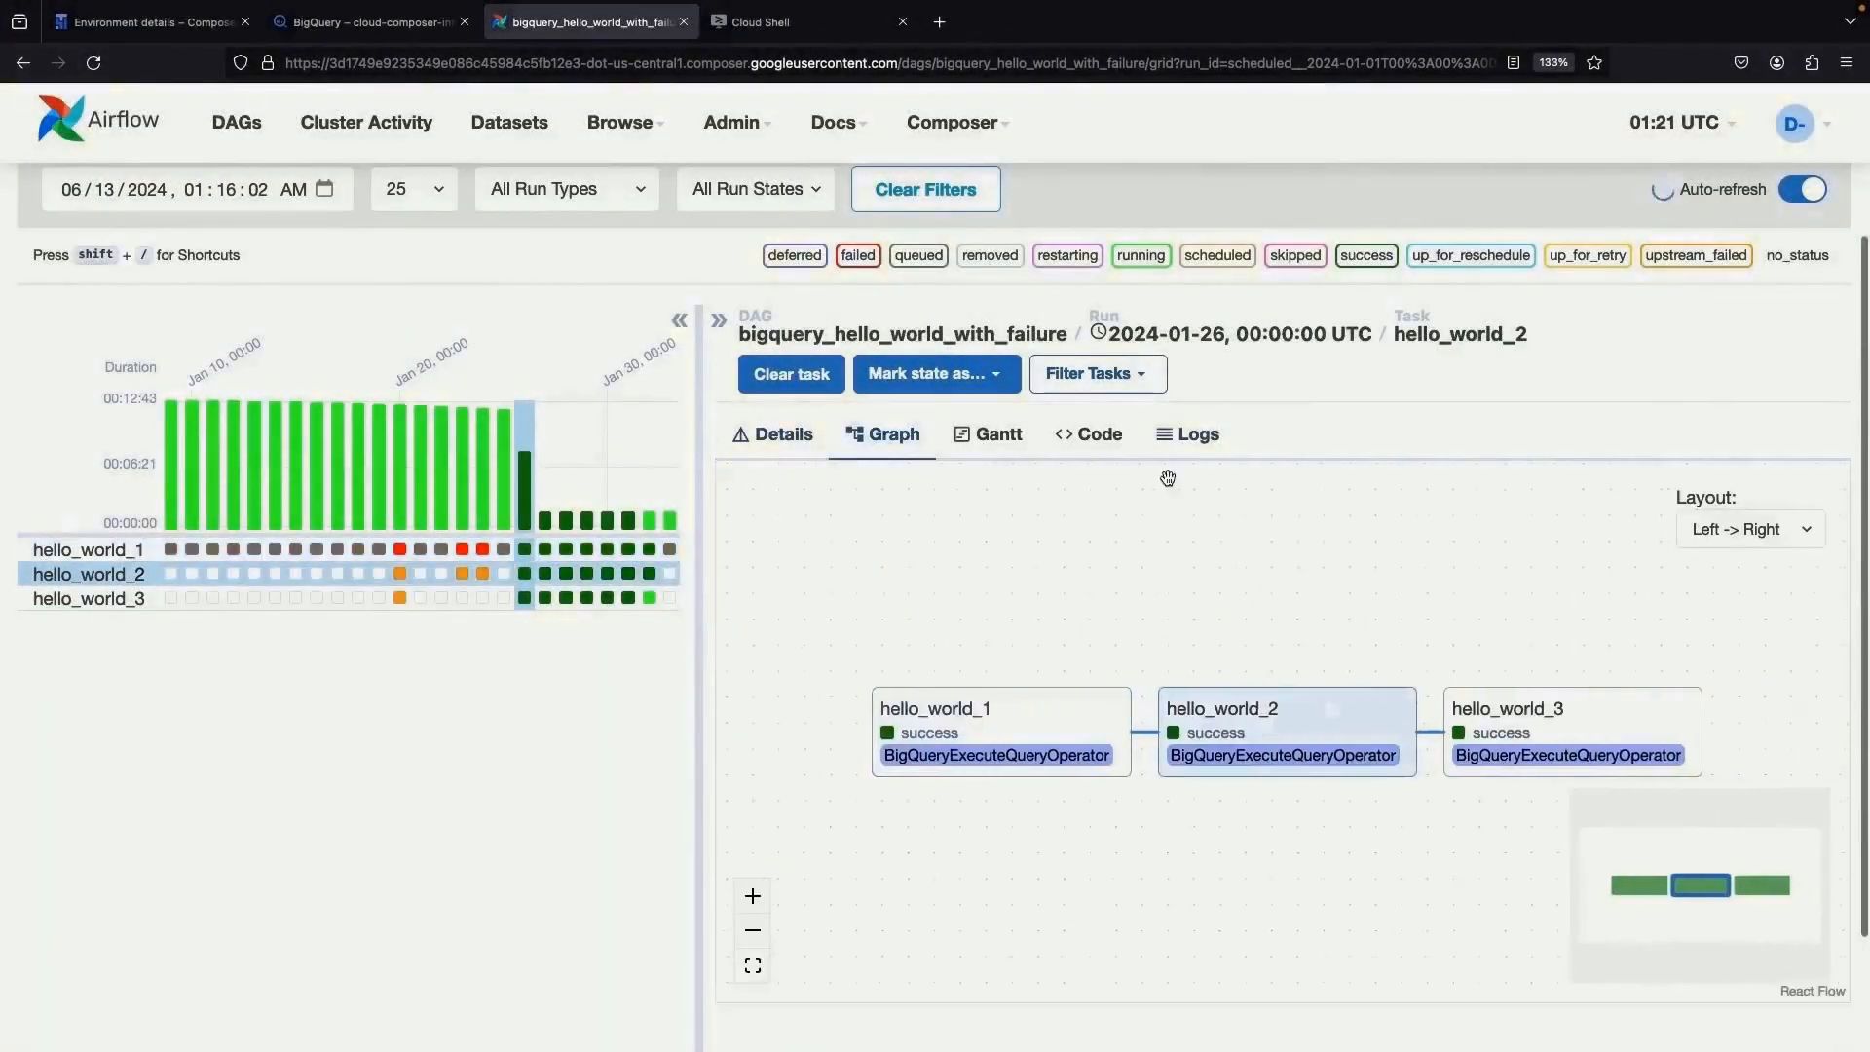
{"action": "left_click", "coordinate": [1186, 436]}
{"action": "left_click", "coordinate": [900, 438]}
{"action": "left_click", "coordinate": [1564, 726]}
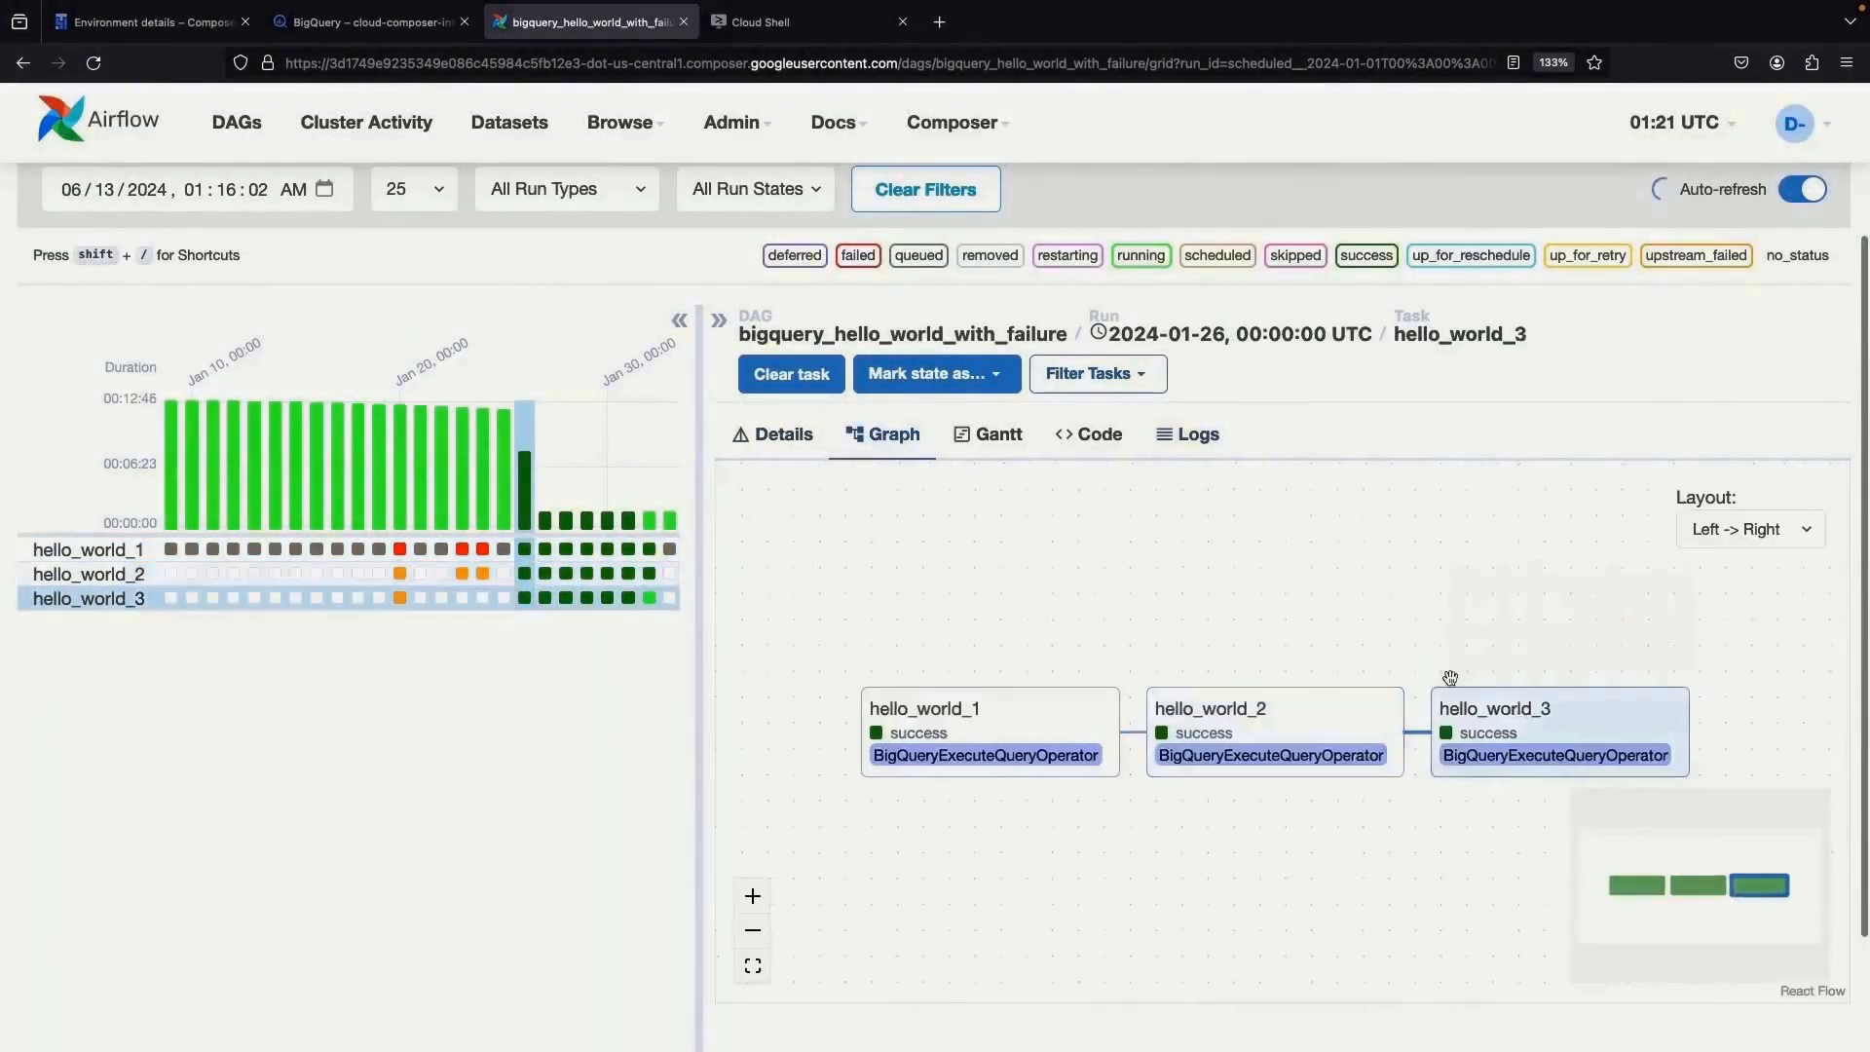
{"action": "left_click", "coordinate": [1184, 435]}
{"action": "left_click", "coordinate": [484, 467]}
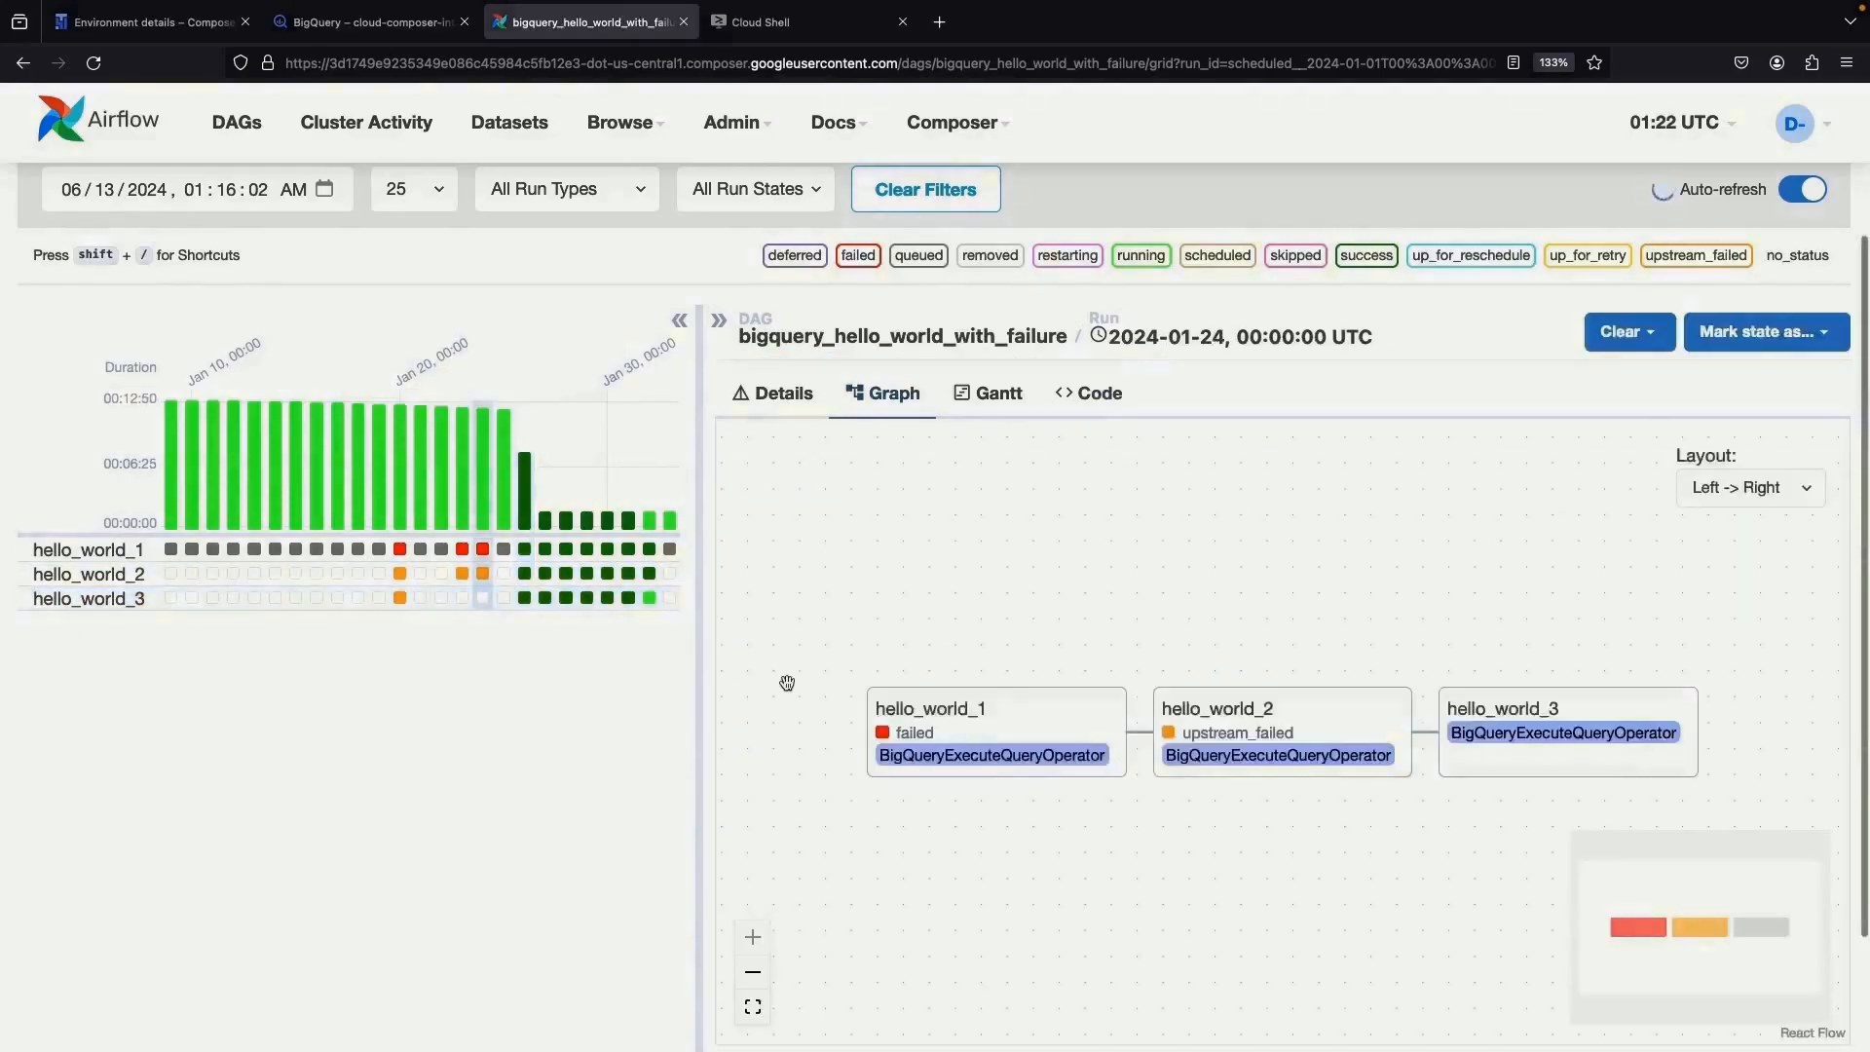
{"action": "left_click", "coordinate": [1075, 712]}
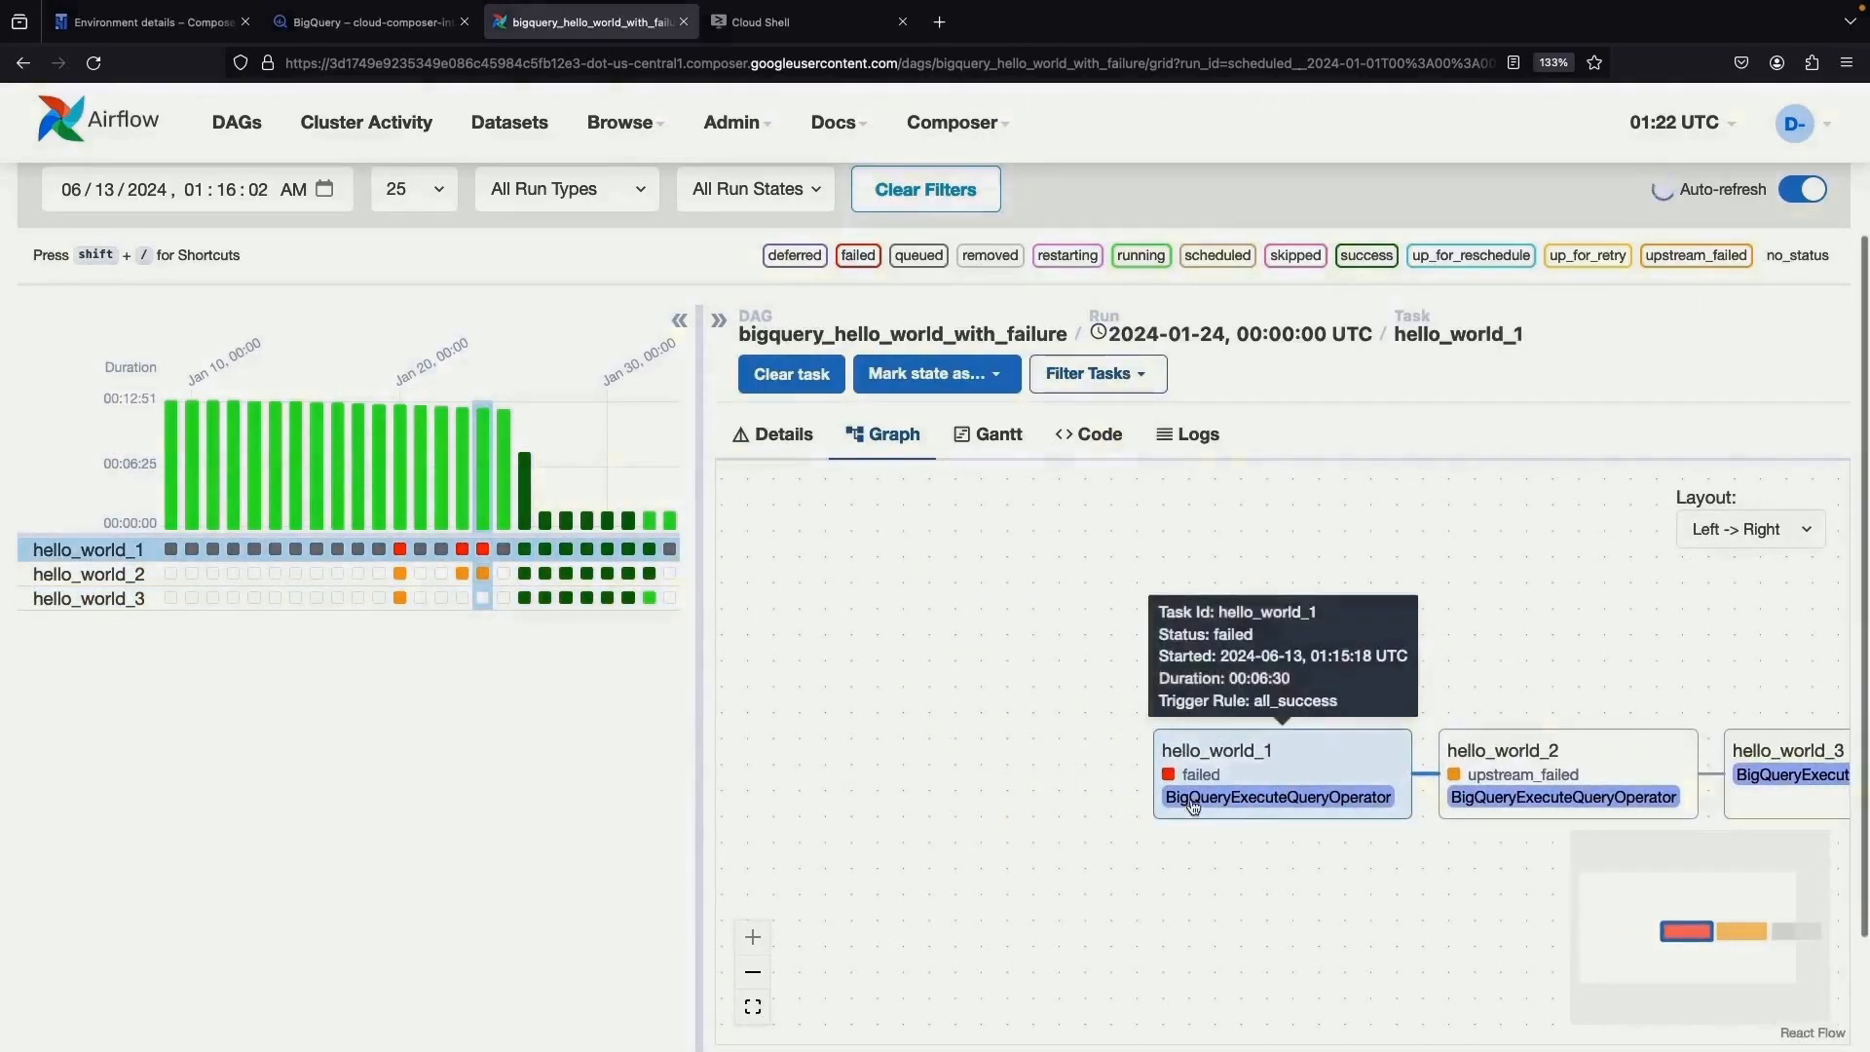
- Switch to BigQuery and refresh the preview of the example table to check its number value
{"action": "left_click", "coordinate": [307, 17]}
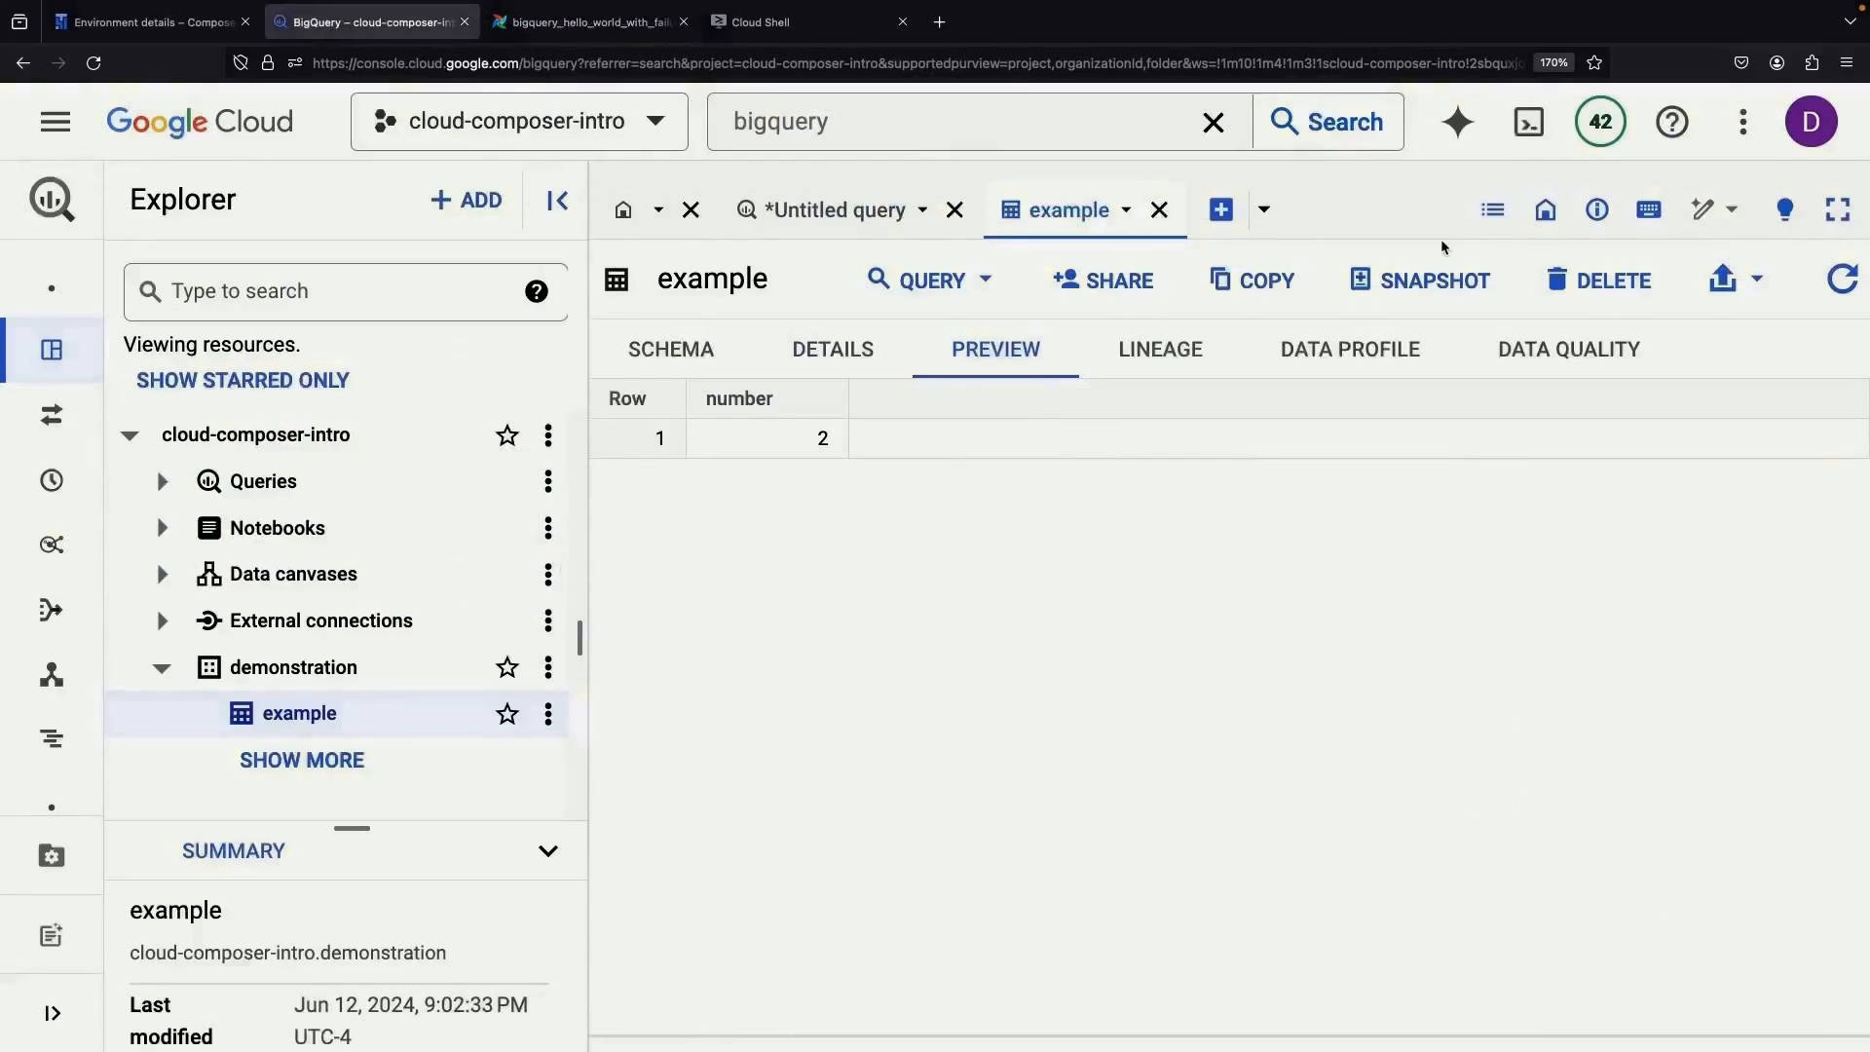
{"action": "left_click", "coordinate": [1841, 280]}
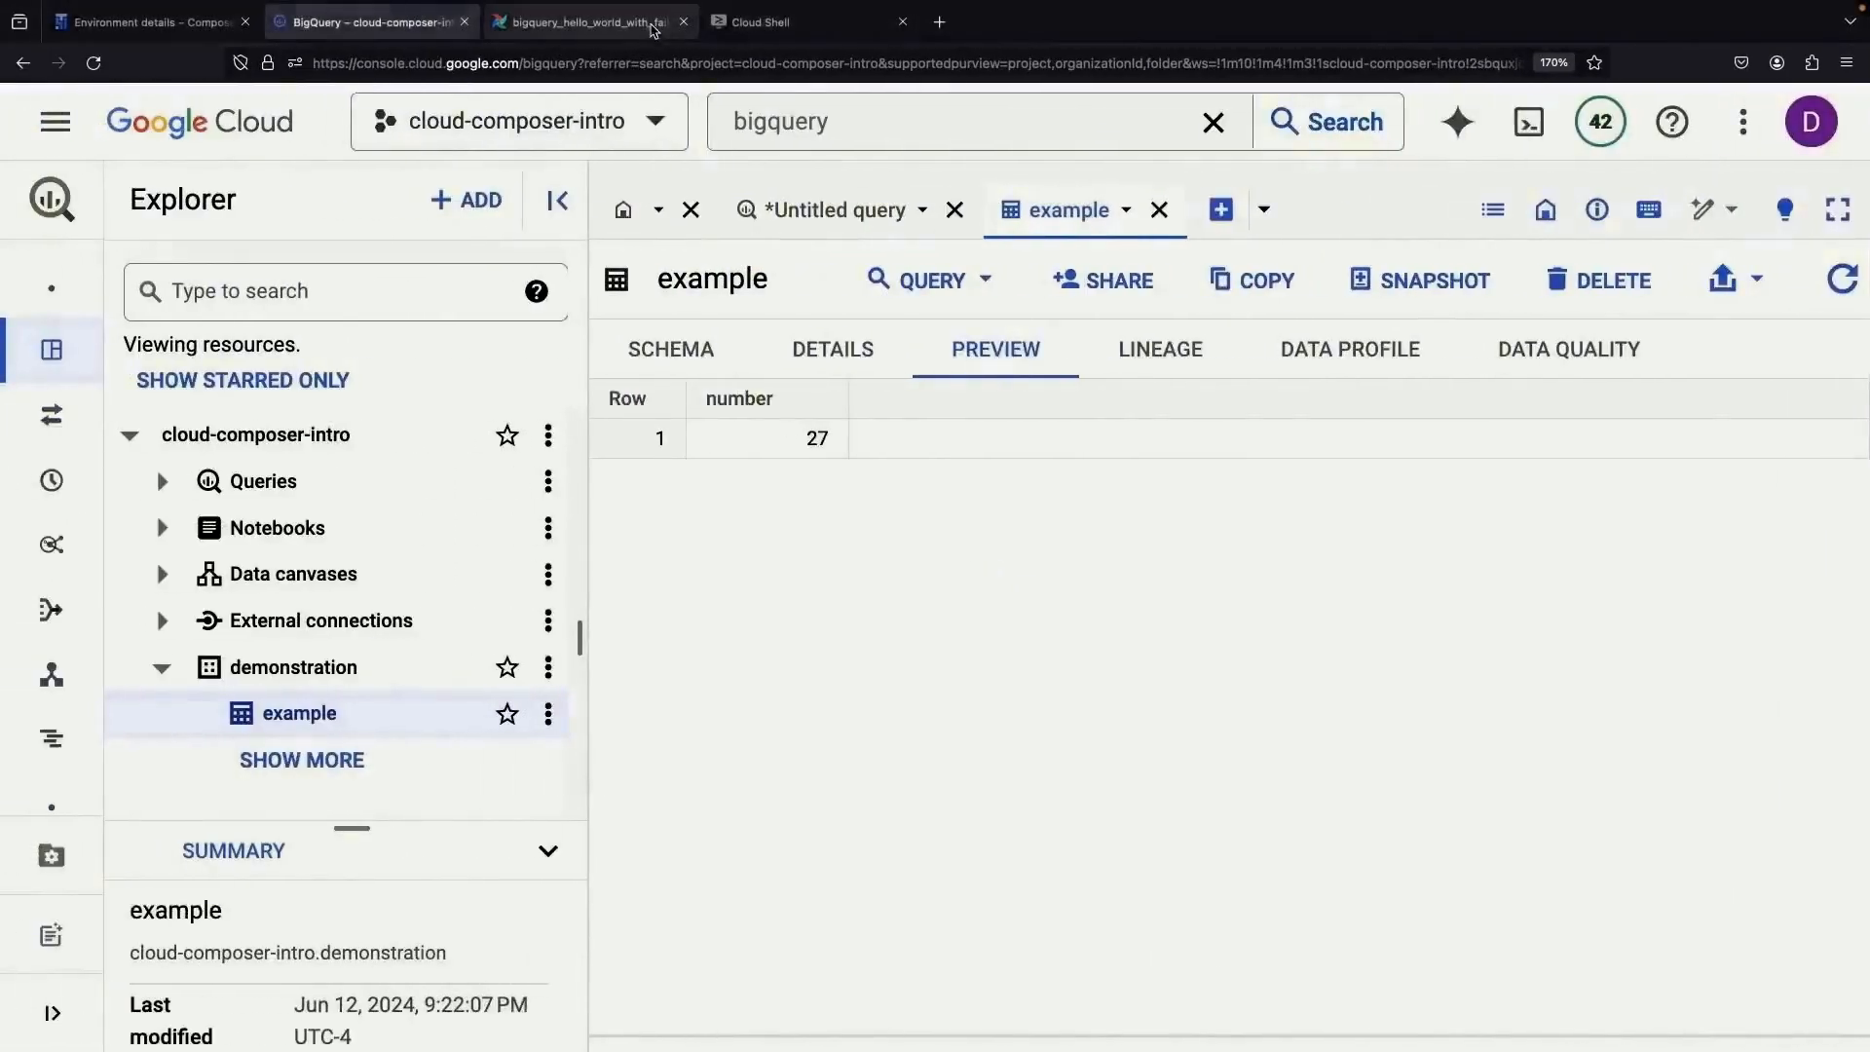
{"action": "left_click", "coordinate": [644, 22]}
- Return to Cloud Shell Editor and change the increment in hello_world_query to number+3
{"action": "left_click", "coordinate": [779, 21]}
{"action": "left_click", "coordinate": [999, 580]}
{"action": "scroll", "coordinate": [999, 579], "scroll_direction": "down", "scroll_amount": 2}
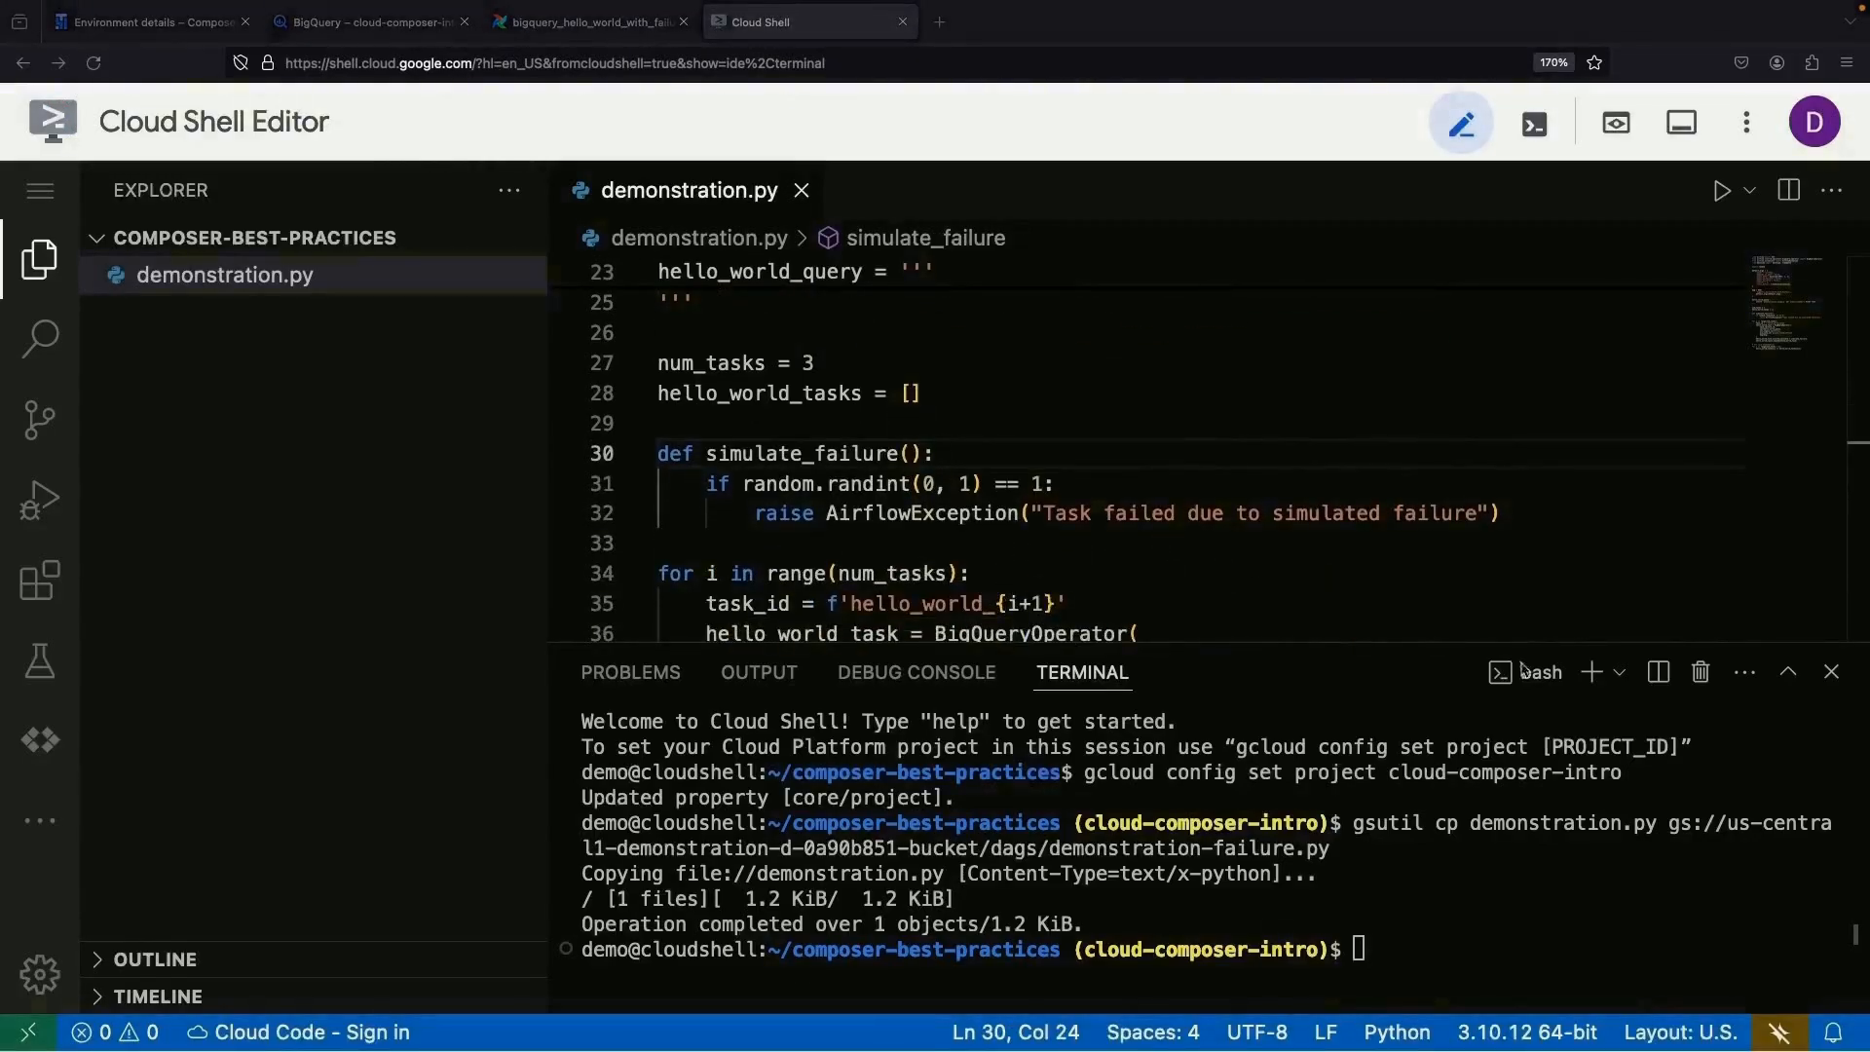
{"action": "left_click", "coordinate": [908, 514]}
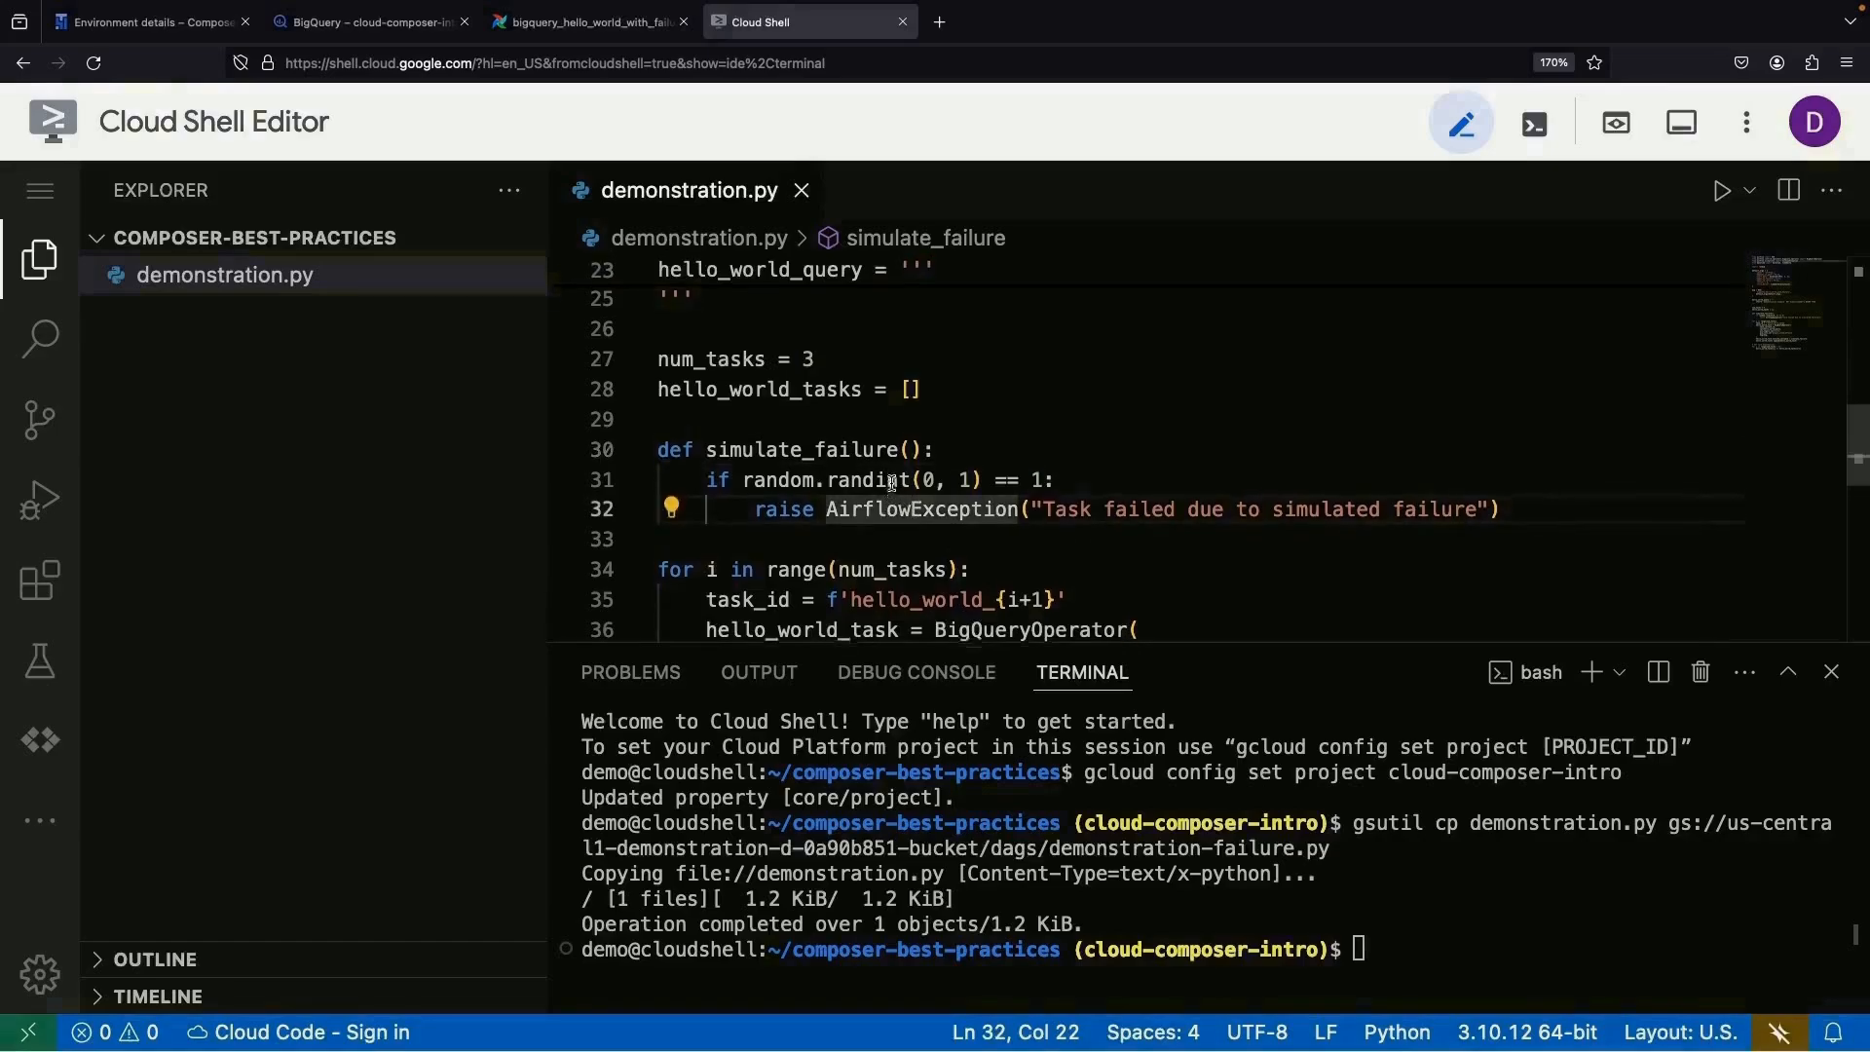
{"action": "scroll", "coordinate": [891, 484], "scroll_direction": "up", "scroll_amount": 2}
{"action": "left_click", "coordinate": [1052, 450]}
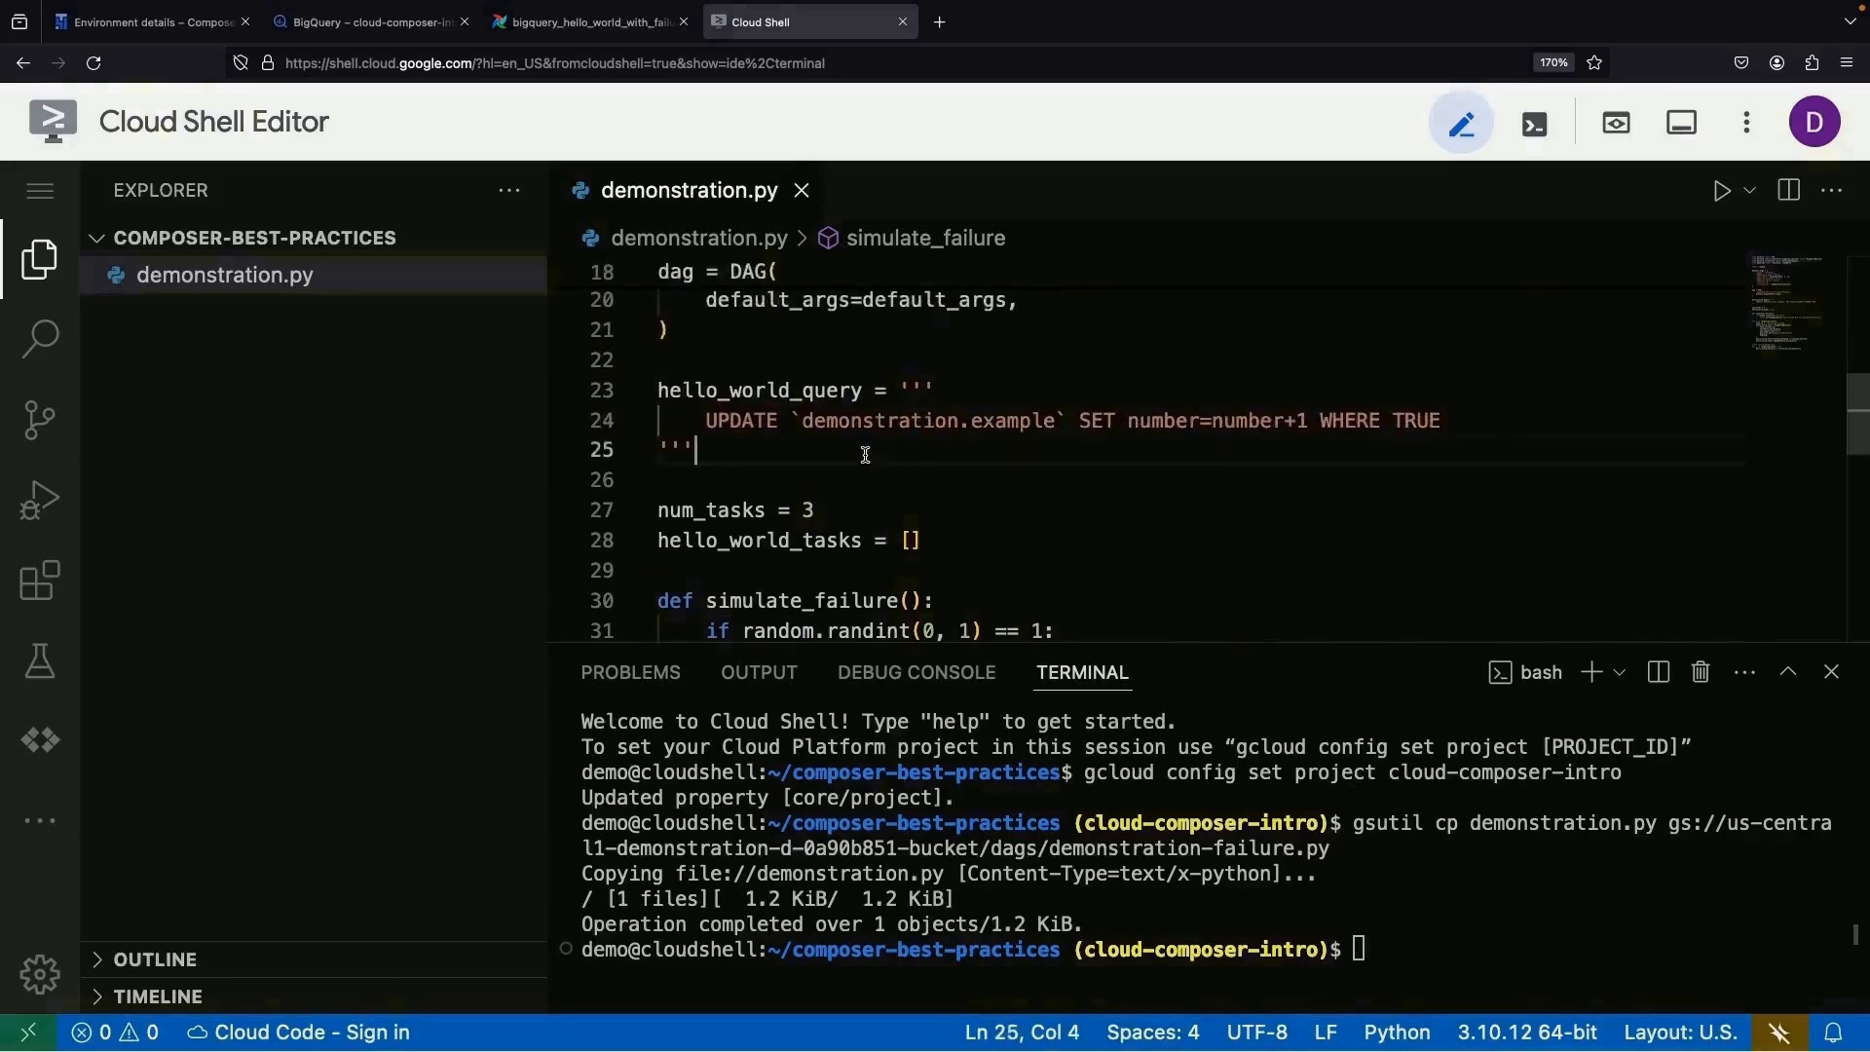
{"action": "left_click", "coordinate": [1312, 420]}
{"action": "key", "text": "BackSpace"}
{"action": "type", "text": "3"}
- Rename the DAG in demonstration.py to bigquery_hello_world_idempotent
{"action": "scroll", "coordinate": [843, 331], "scroll_direction": "up", "scroll_amount": 3}
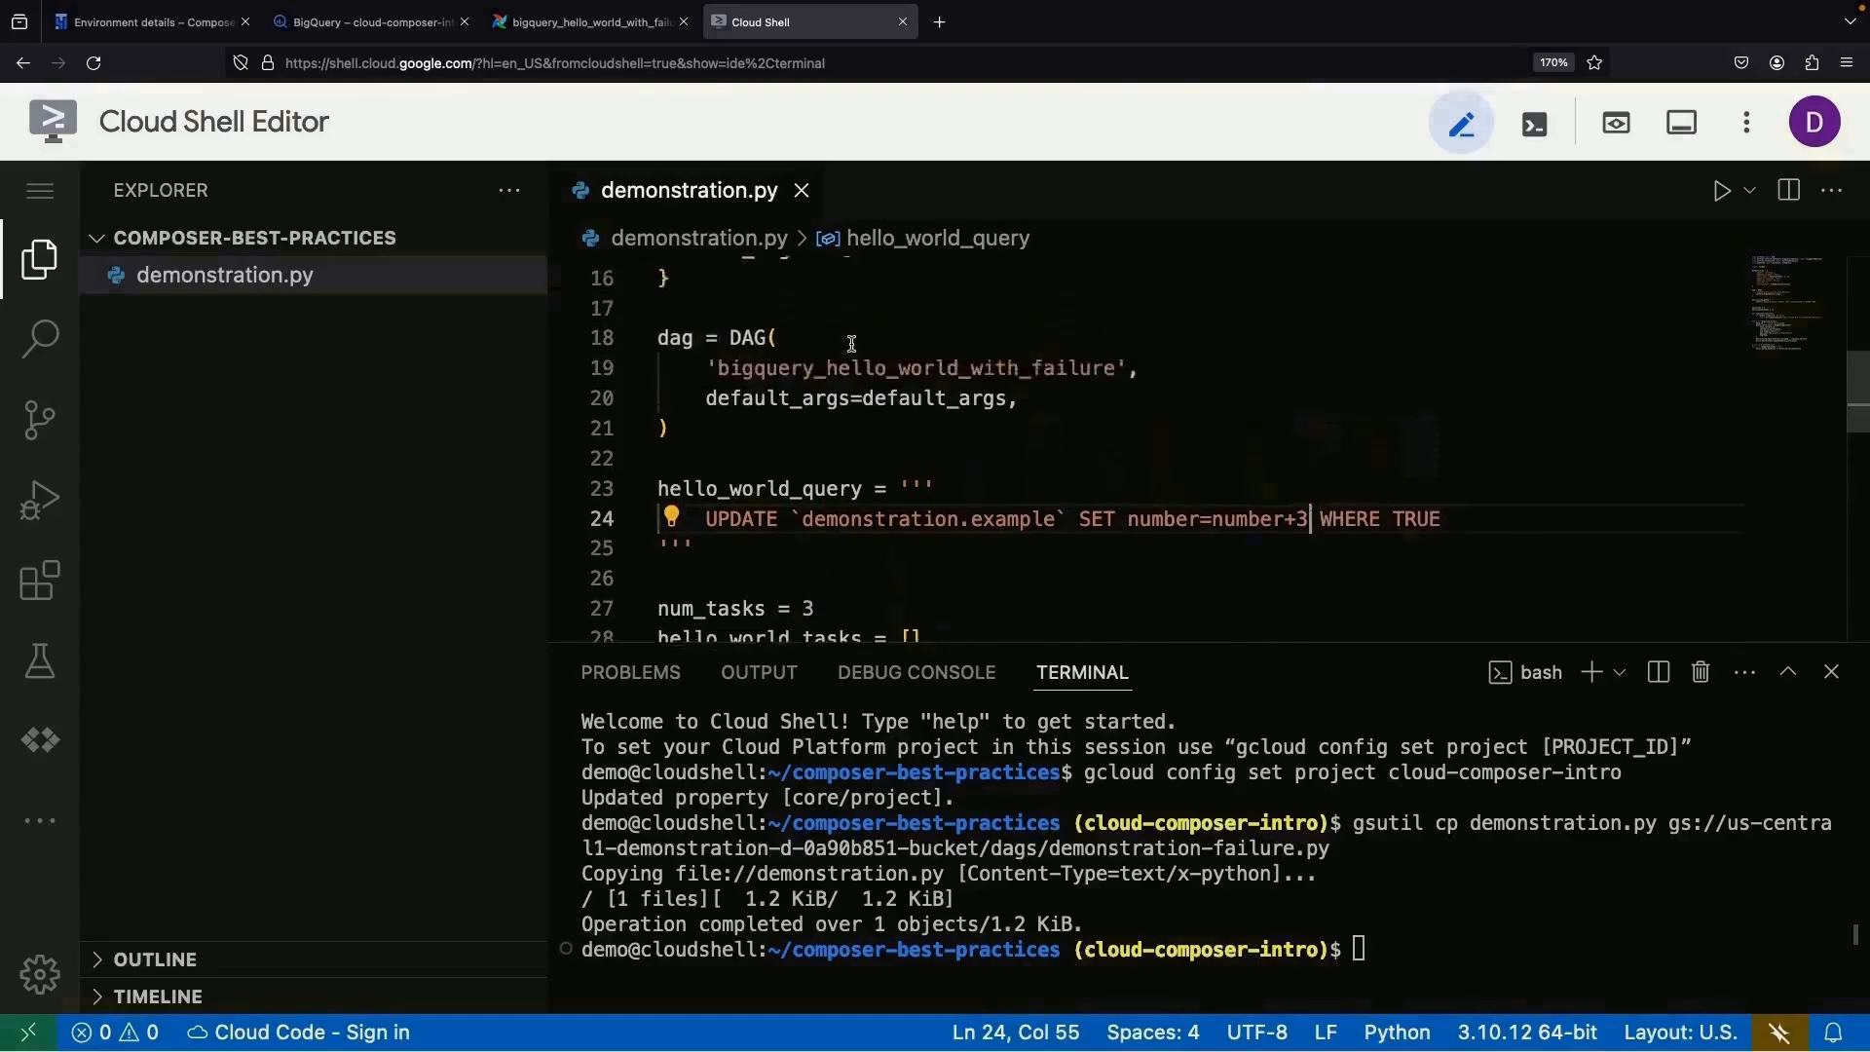
{"action": "left_click_drag", "start_coordinate": [978, 421], "coordinate": [1113, 422]}
{"action": "type", "text": "idemp"}
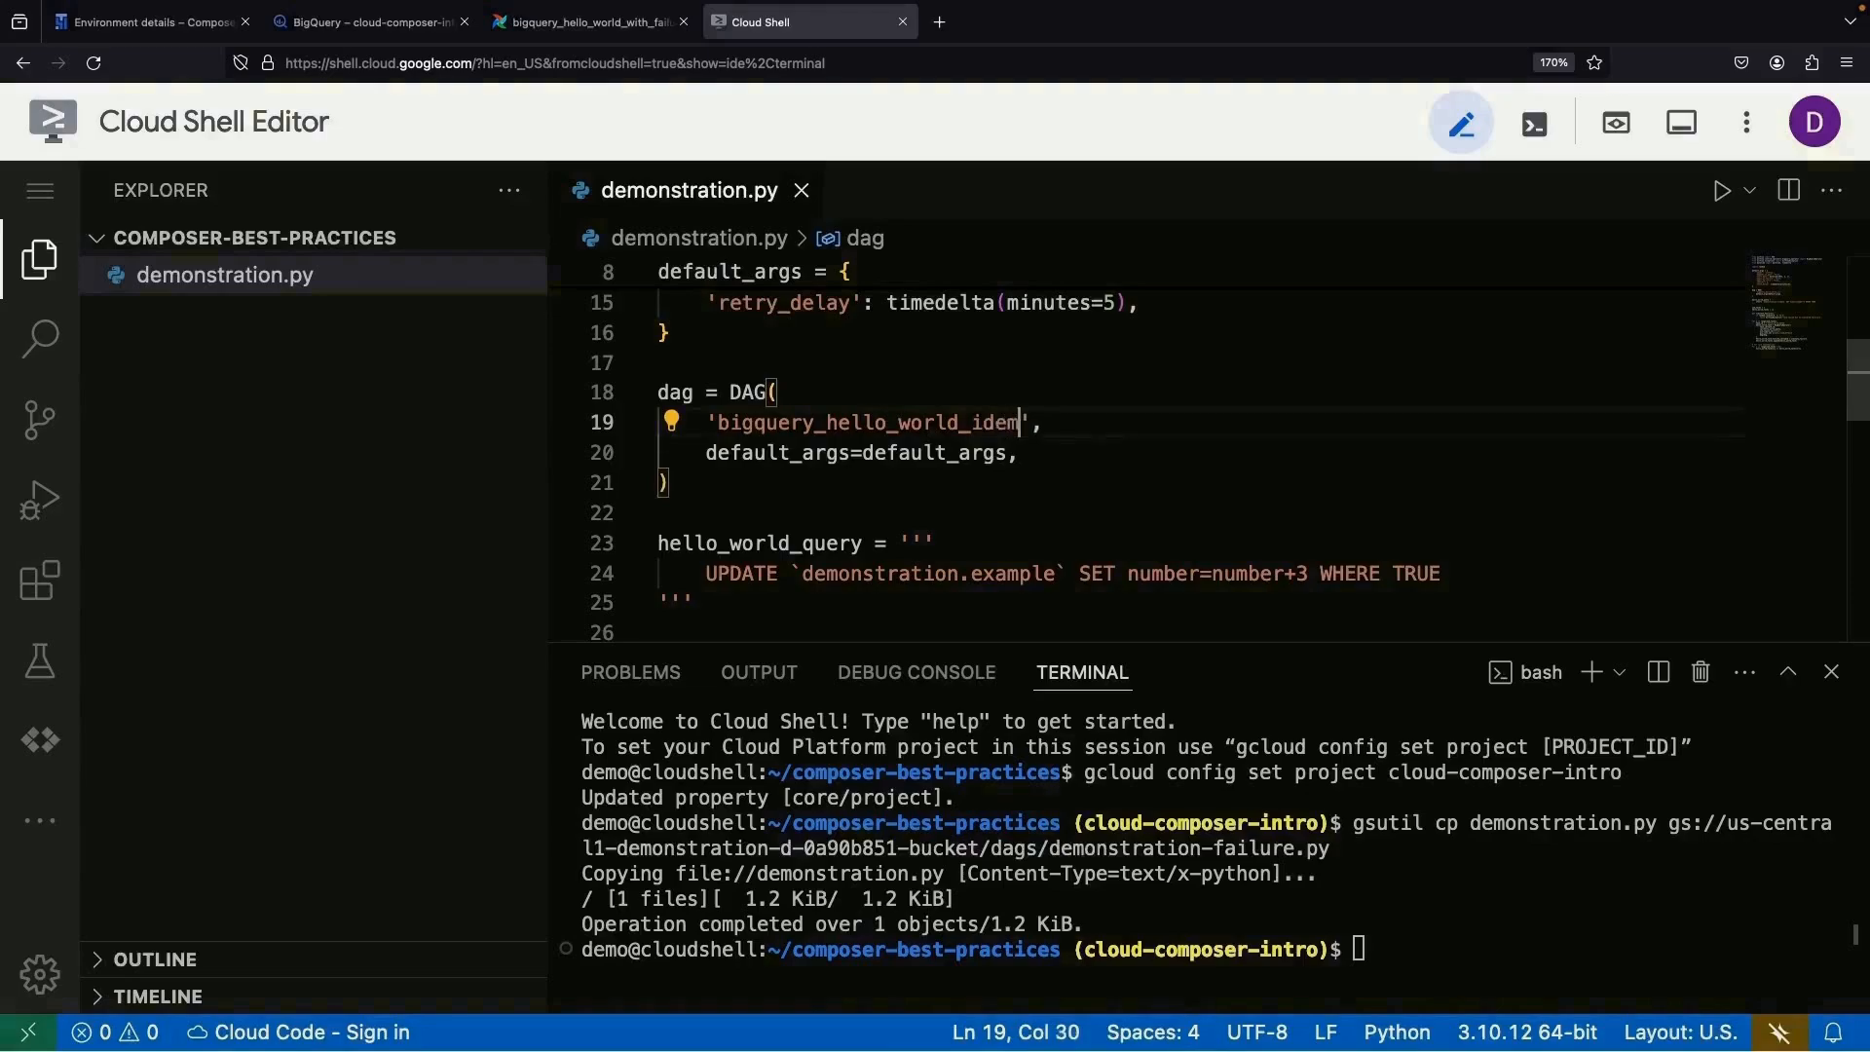
{"action": "type", "text": "otent"}
{"action": "left_click", "coordinate": [1130, 454]}
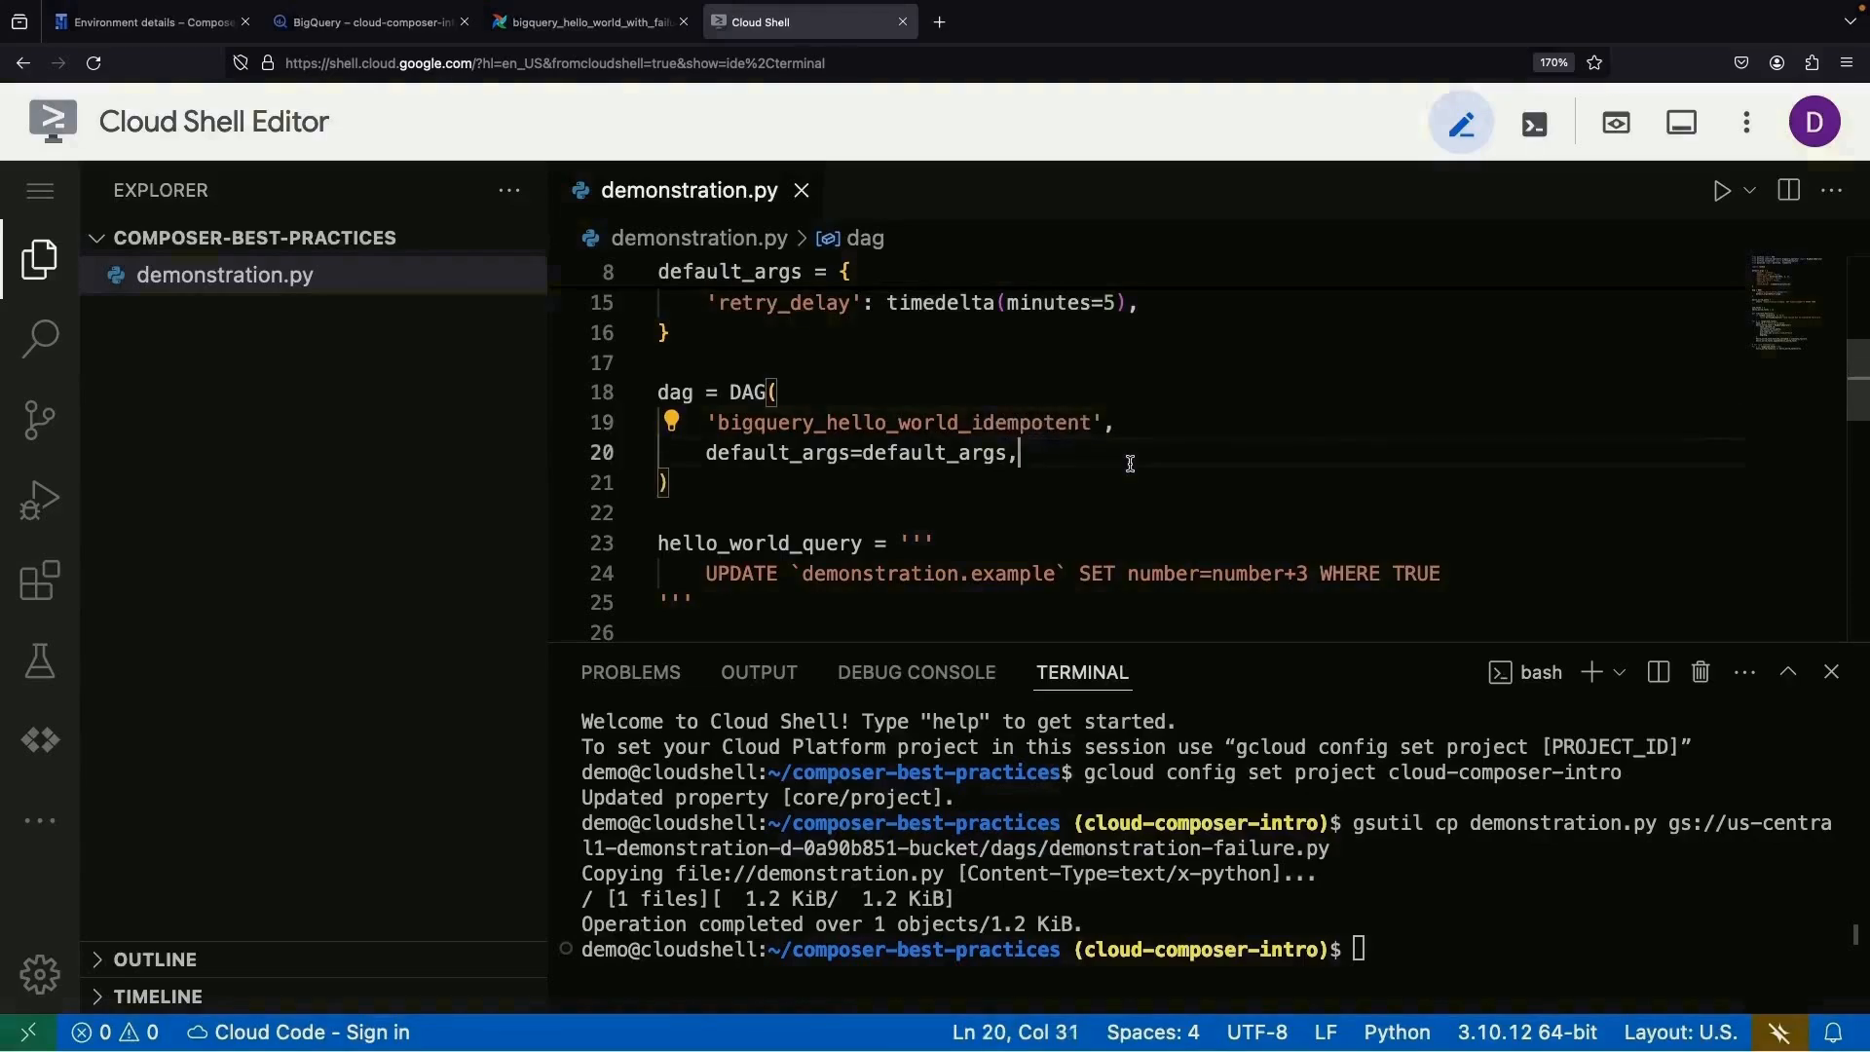
- Delete the entire simulate_failure function from demonstration.py
{"action": "left_click", "coordinate": [1071, 482]}
{"action": "scroll", "coordinate": [1070, 484], "scroll_direction": "up", "scroll_amount": 1}
{"action": "scroll", "coordinate": [1067, 486], "scroll_direction": "up", "scroll_amount": 1}
{"action": "scroll", "coordinate": [1094, 543], "scroll_direction": "down", "scroll_amount": 3}
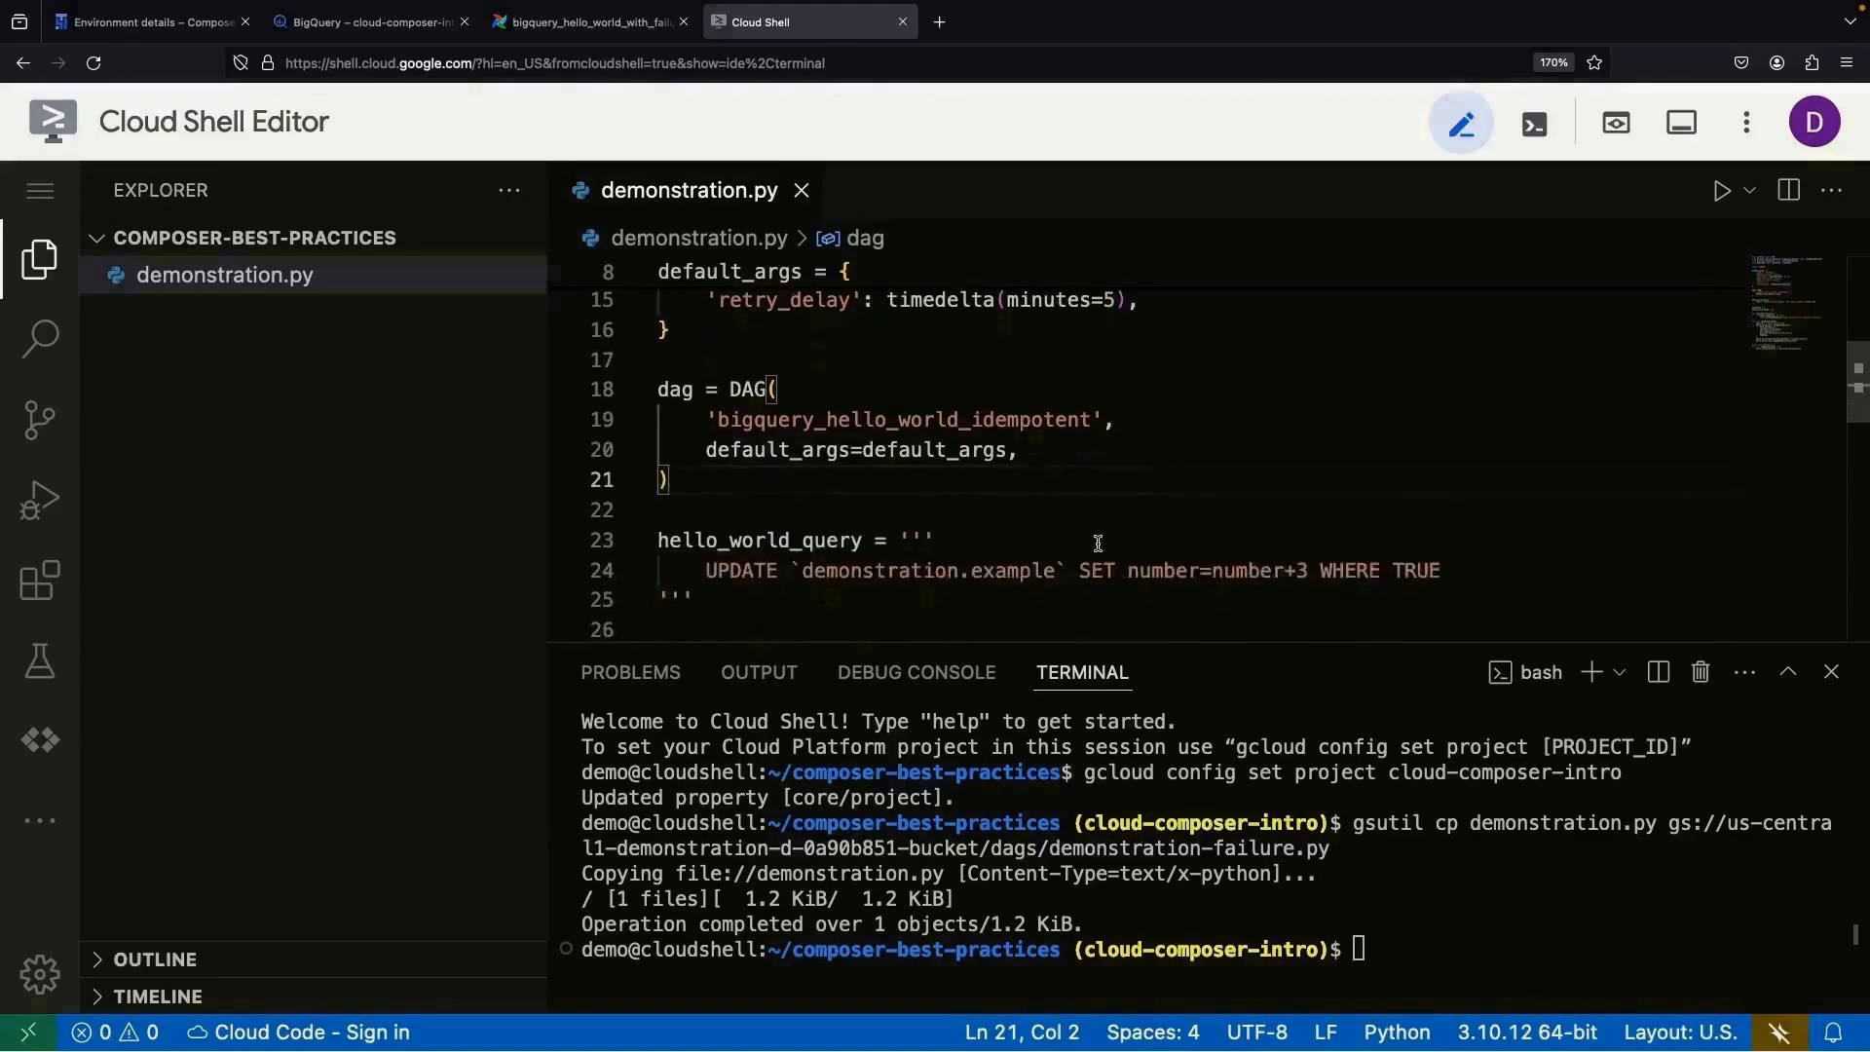
{"action": "left_click", "coordinate": [1097, 542]}
{"action": "scroll", "coordinate": [1097, 542], "scroll_direction": "down", "scroll_amount": 1}
{"action": "scroll", "coordinate": [1098, 543], "scroll_direction": "down", "scroll_amount": 1}
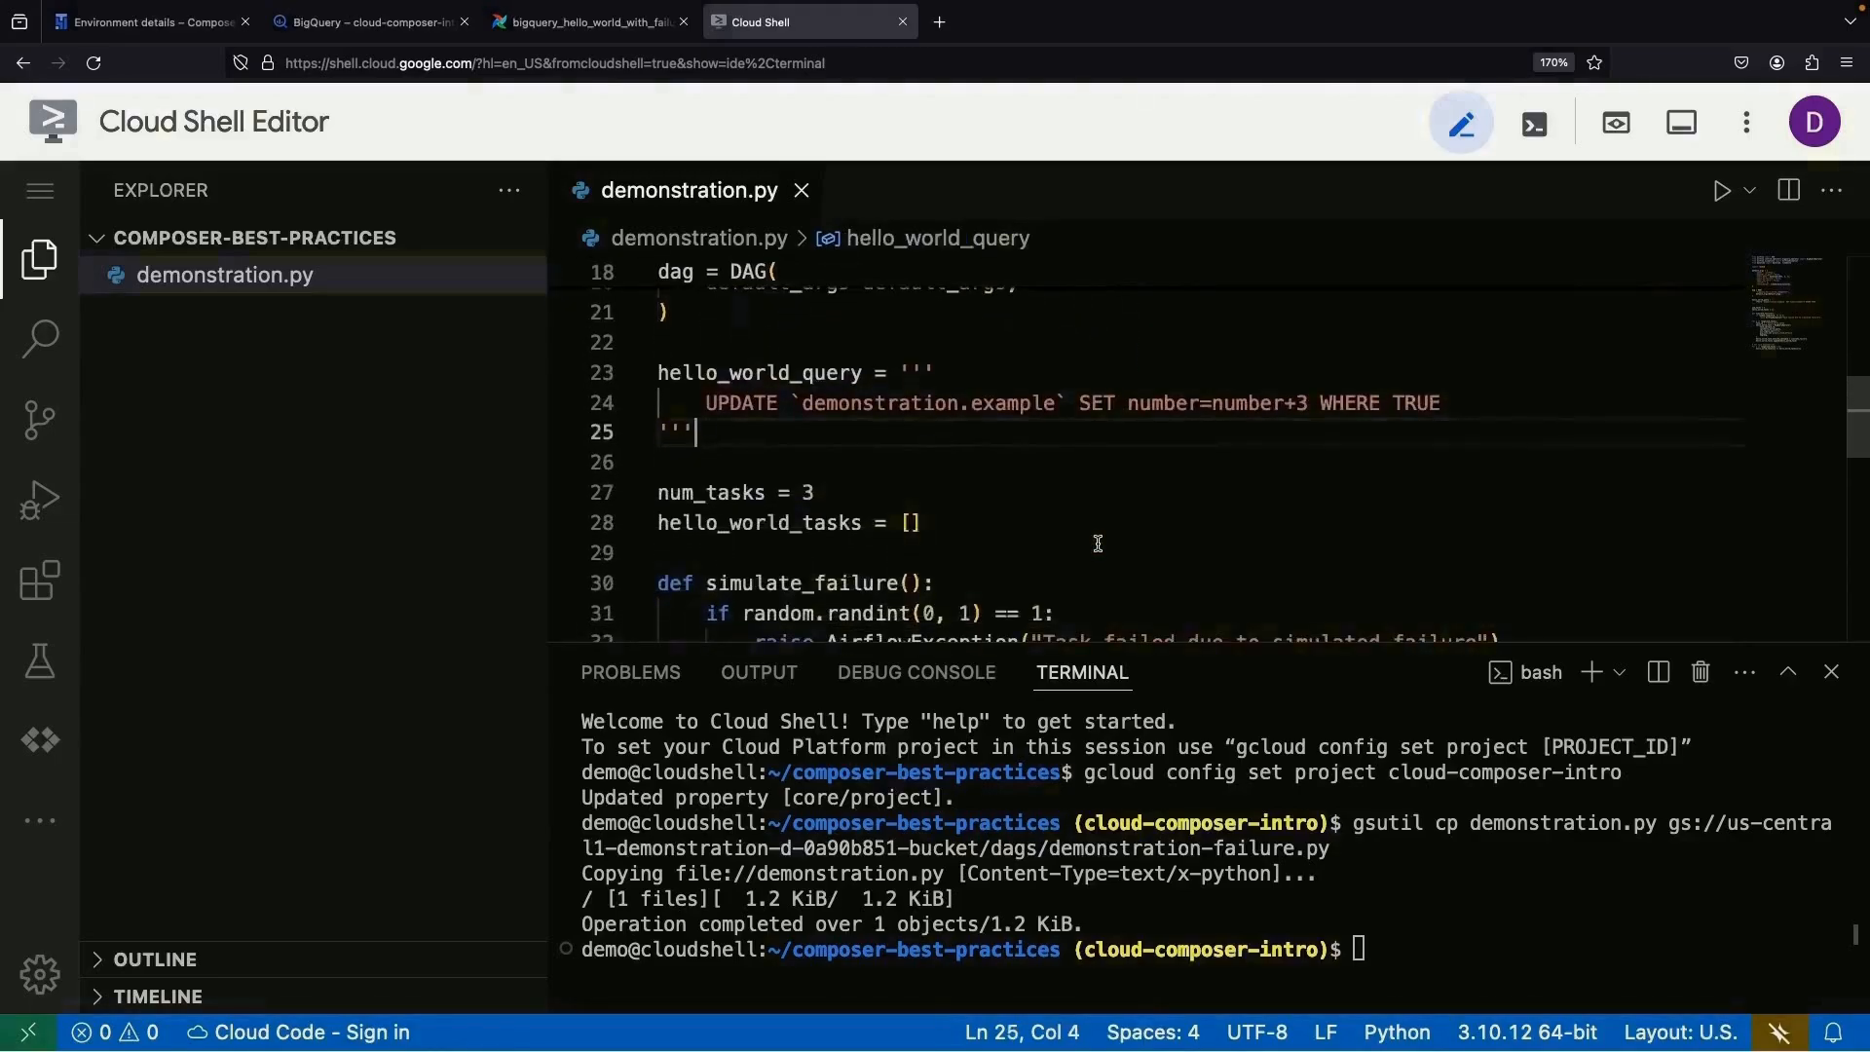
{"action": "scroll", "coordinate": [1034, 459], "scroll_direction": "down", "scroll_amount": 2}
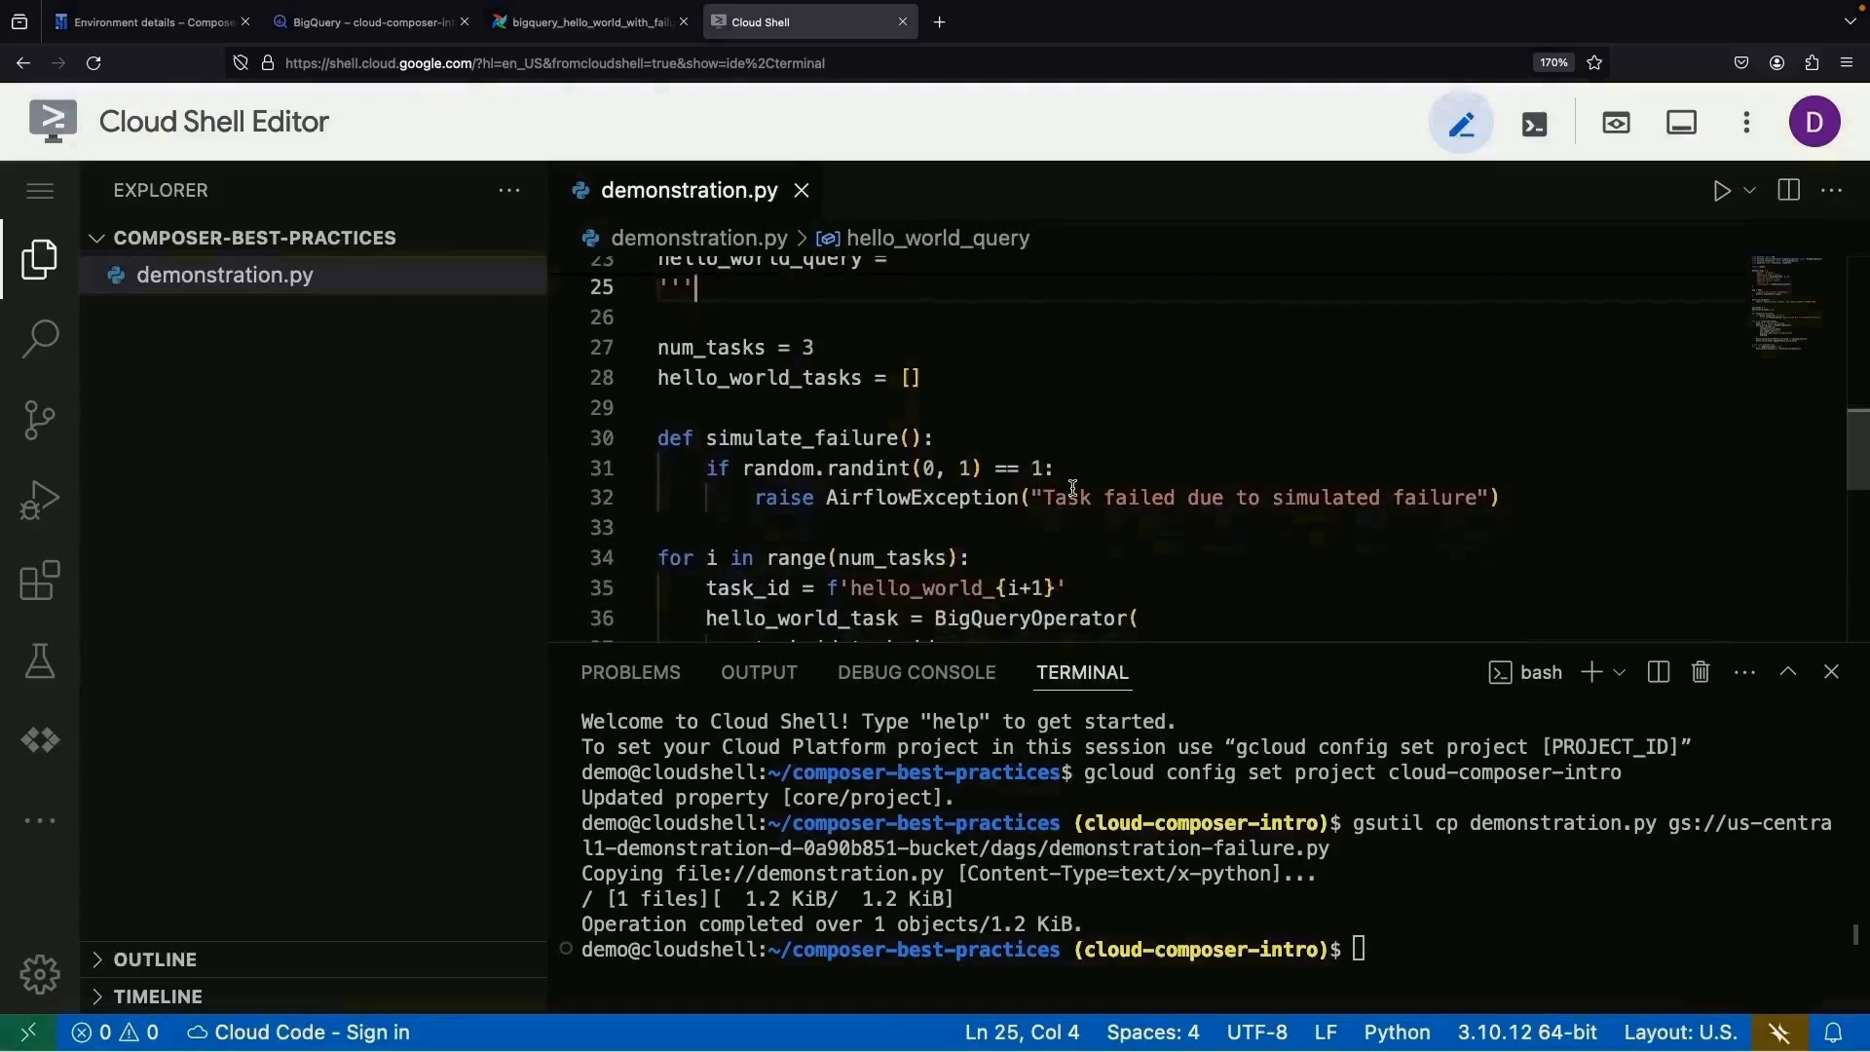
{"action": "left_click_drag", "start_coordinate": [1144, 520], "coordinate": [1135, 407]}
{"action": "key", "text": "BackSpace"}
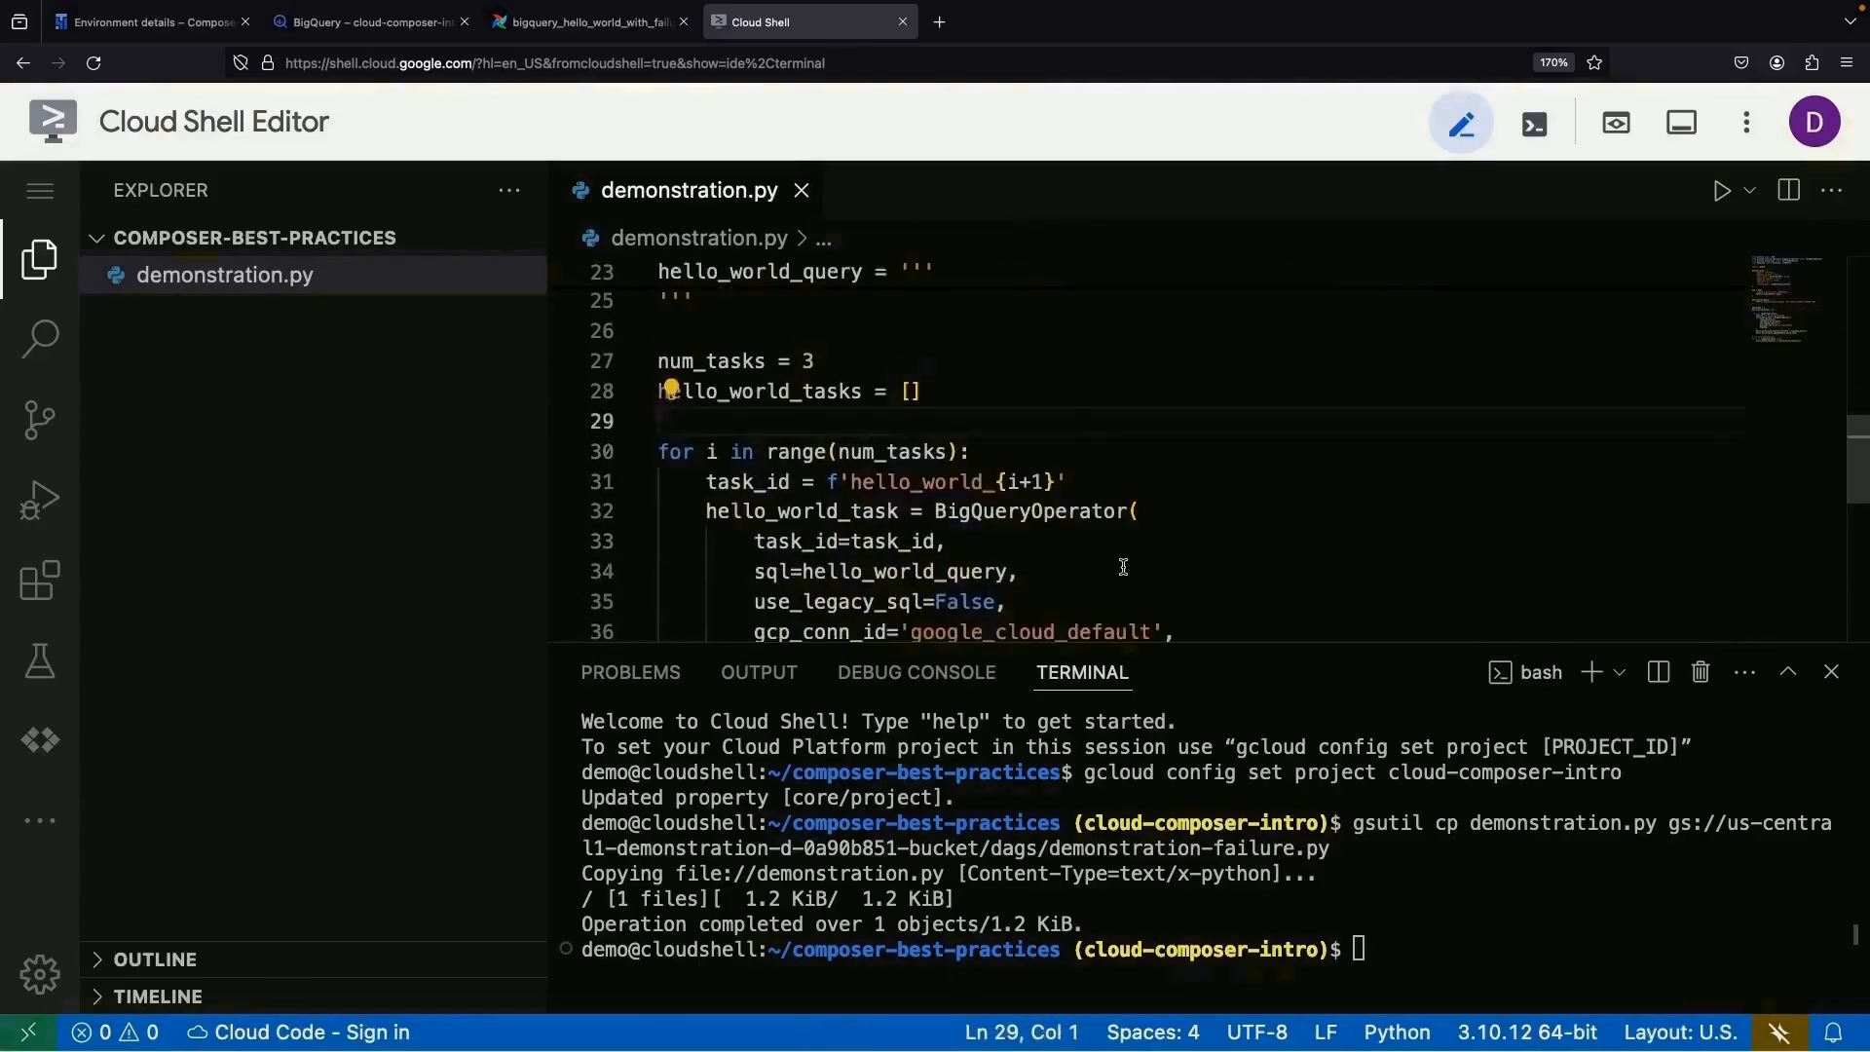
- Remove the execute_callable and hello_world_tasks.append lines, and unindent the BigQueryOperator block out of the loop
{"action": "scroll", "coordinate": [1123, 567], "scroll_direction": "down", "scroll_amount": 2}
{"action": "left_click", "coordinate": [1120, 588]}
{"action": "scroll", "coordinate": [1122, 586], "scroll_direction": "down", "scroll_amount": 1}
{"action": "left_click", "coordinate": [1394, 570], "text": "shift"}
{"action": "key", "text": "BackSpace"}
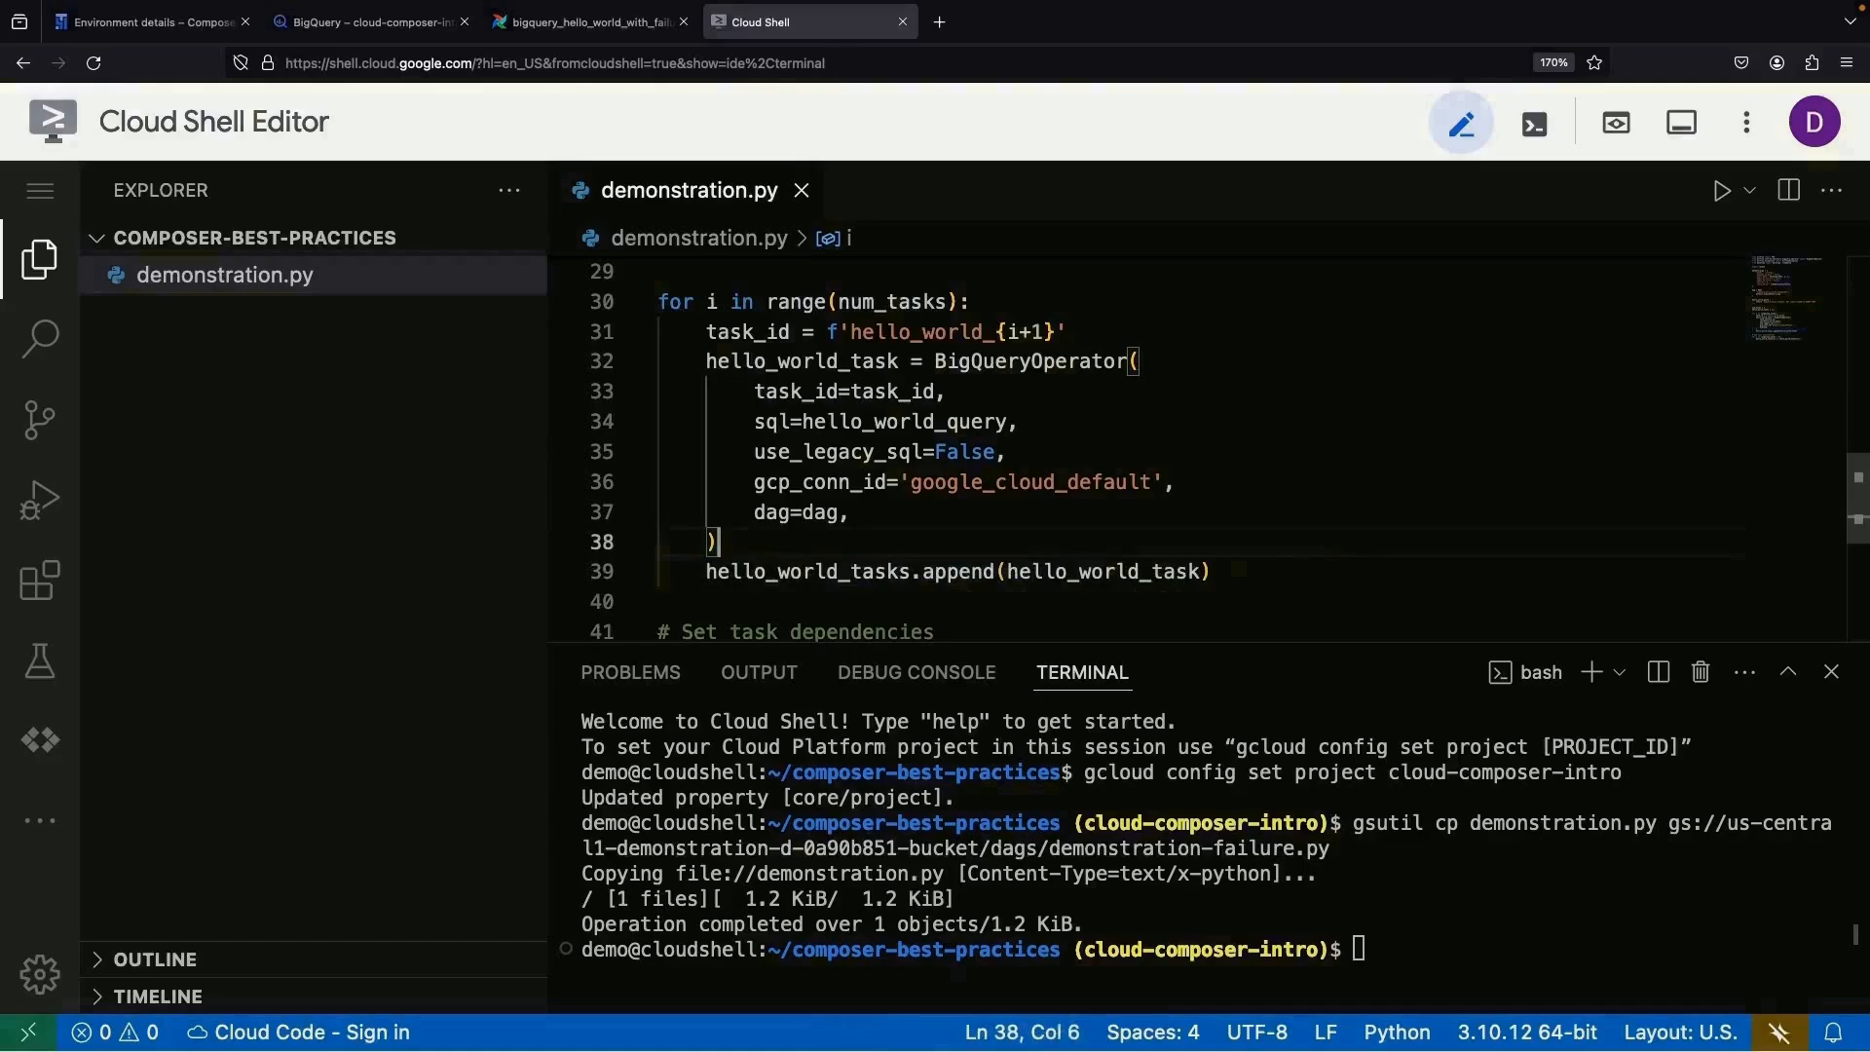
{"action": "key", "text": "BackSpace"}
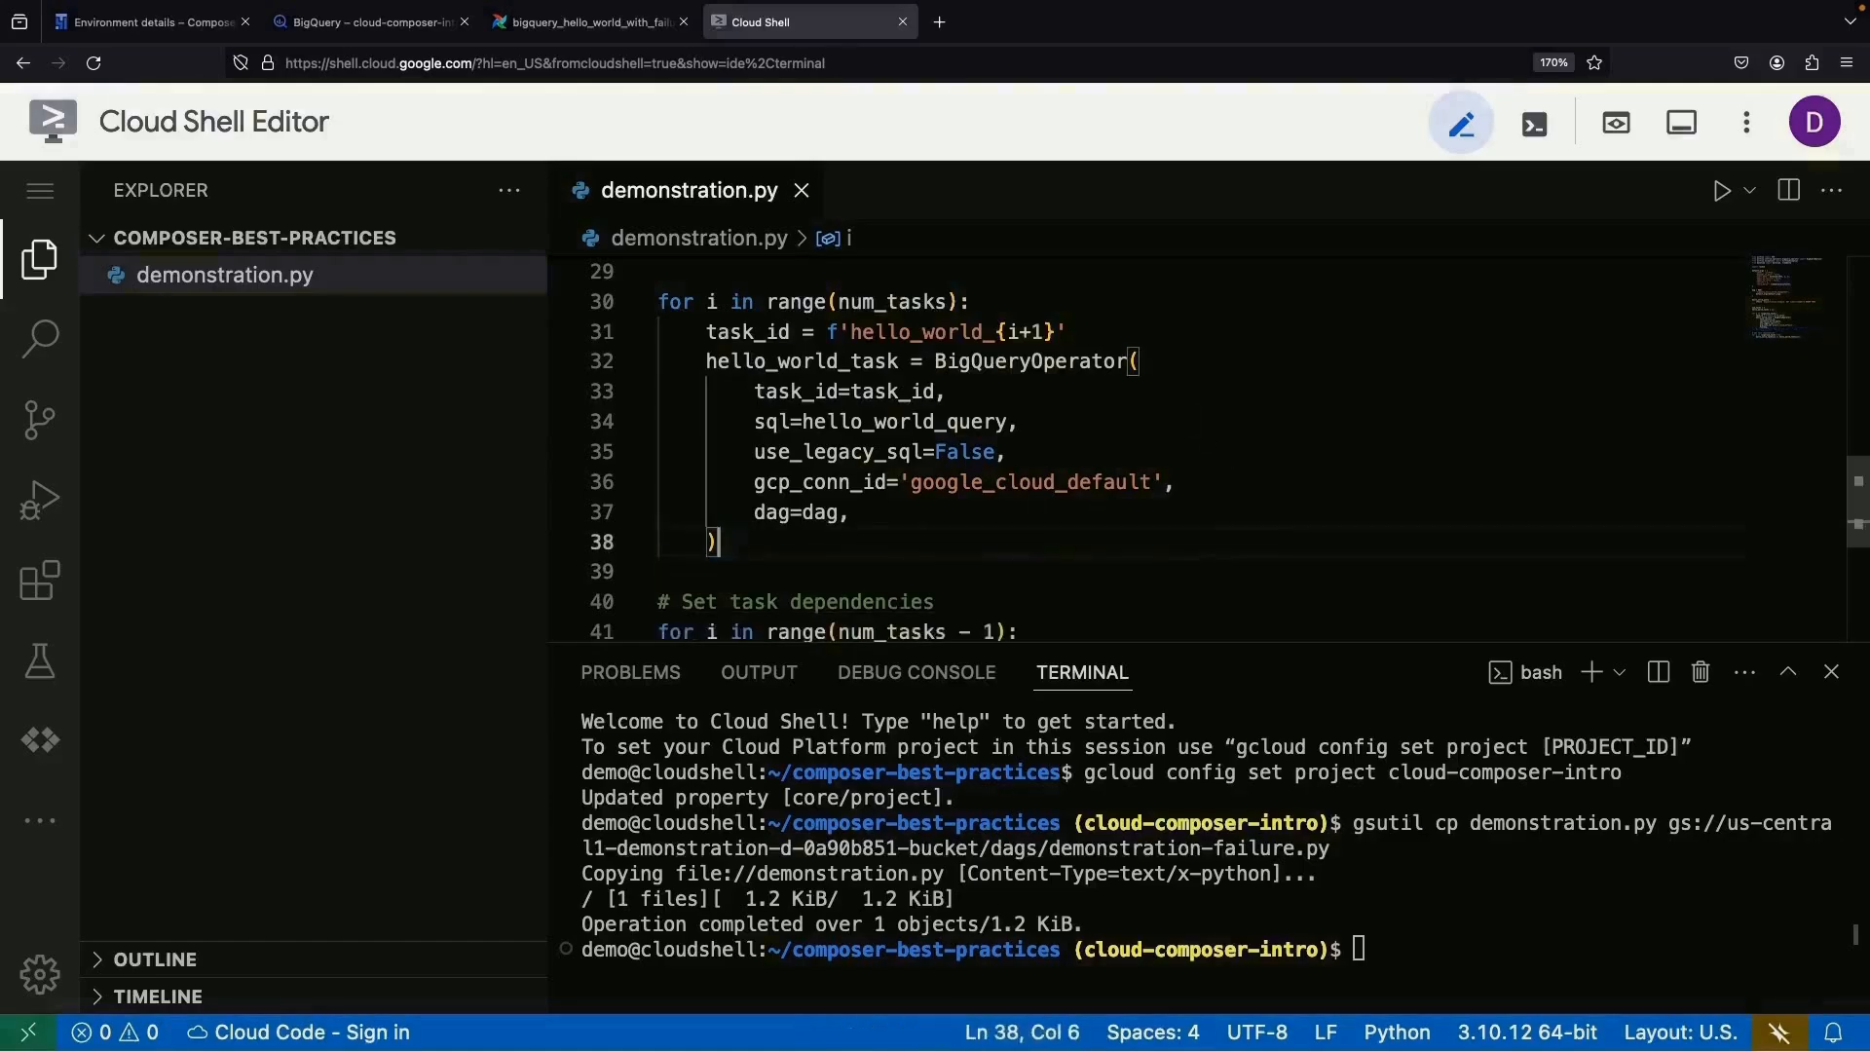
{"action": "left_click", "coordinate": [657, 374], "text": "shift"}
{"action": "key", "text": "shift+Tab"}
- Strip the hello_world_ prefix from the loop's f-string and set the BigQueryOperator's task_id to "hello_world"
{"action": "scroll", "coordinate": [682, 439], "scroll_direction": "up", "scroll_amount": 1}
{"action": "left_click_drag", "start_coordinate": [1069, 392], "coordinate": [878, 395]}
{"action": "double_click", "coordinate": [873, 394]}
{"action": "key", "text": "BackSpace"}
{"action": "scroll", "coordinate": [843, 443], "scroll_direction": "up", "scroll_amount": 1}
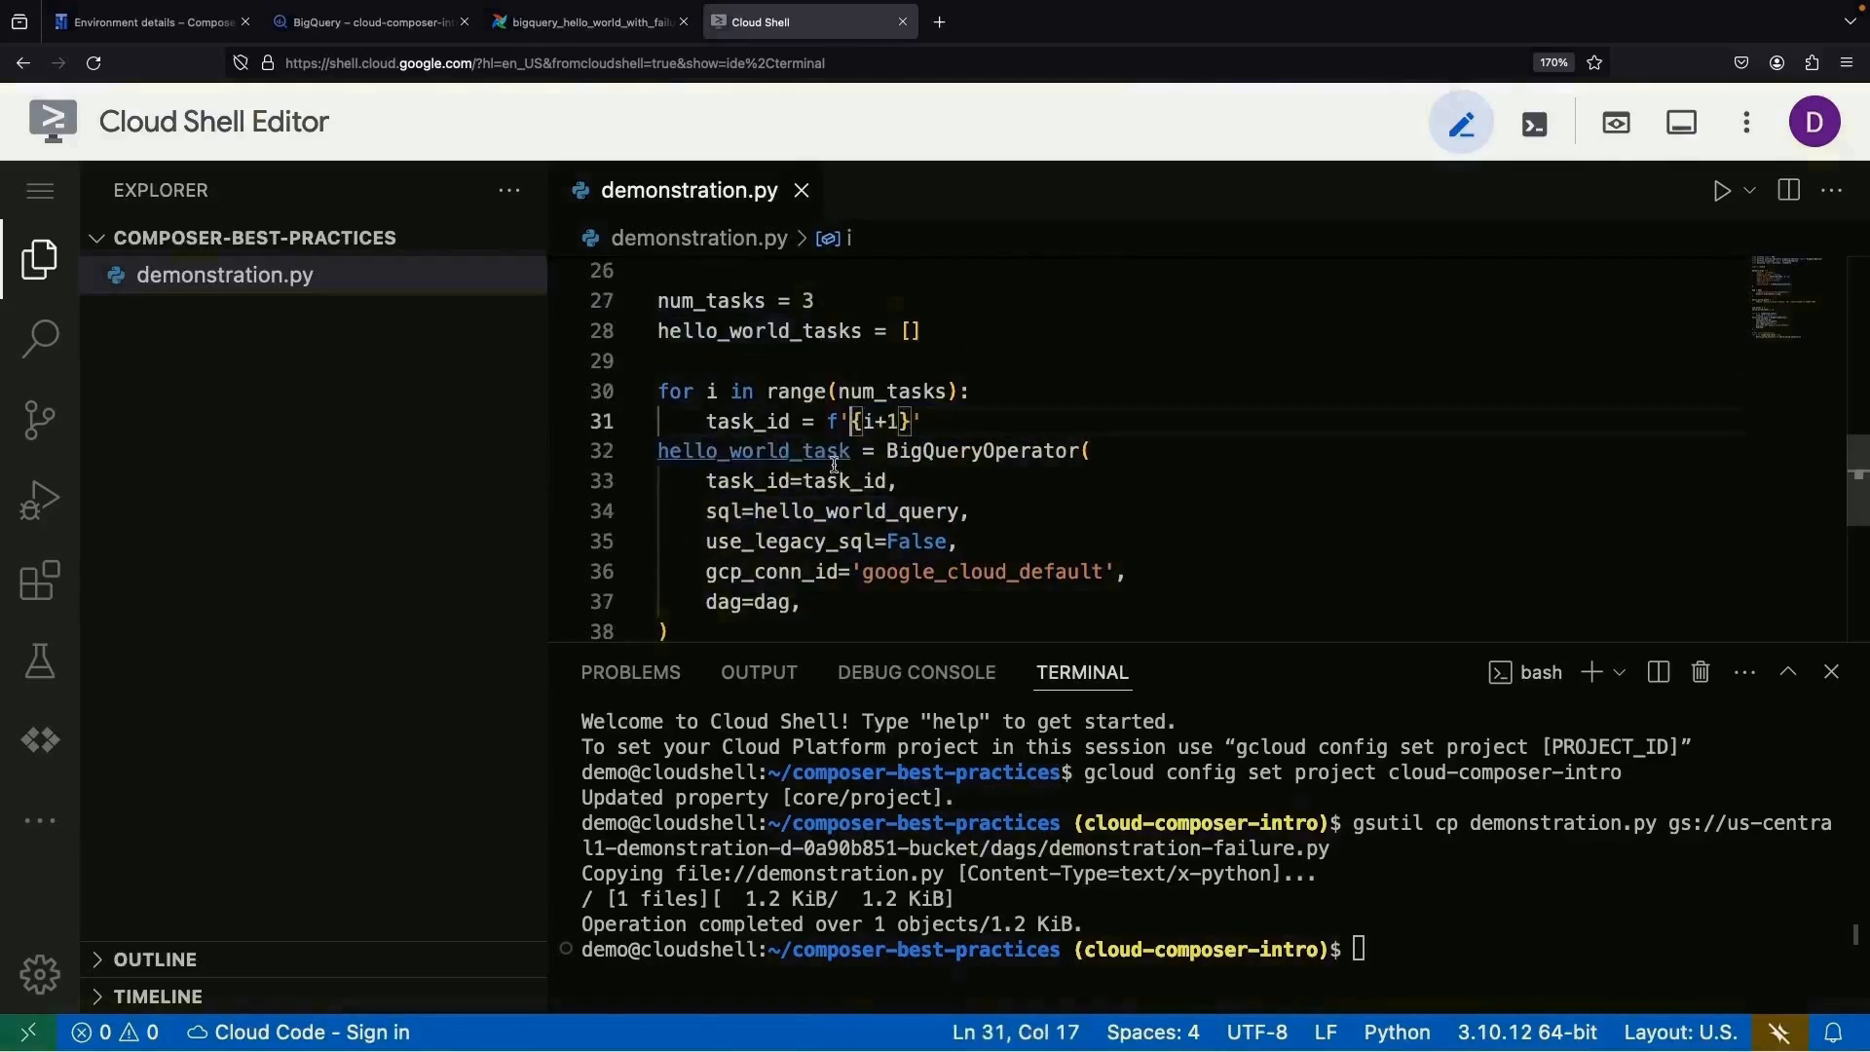
{"action": "left_click", "coordinate": [876, 512]}
{"action": "double_click", "coordinate": [804, 484]}
{"action": "type", "text": "\"hello_world_"}
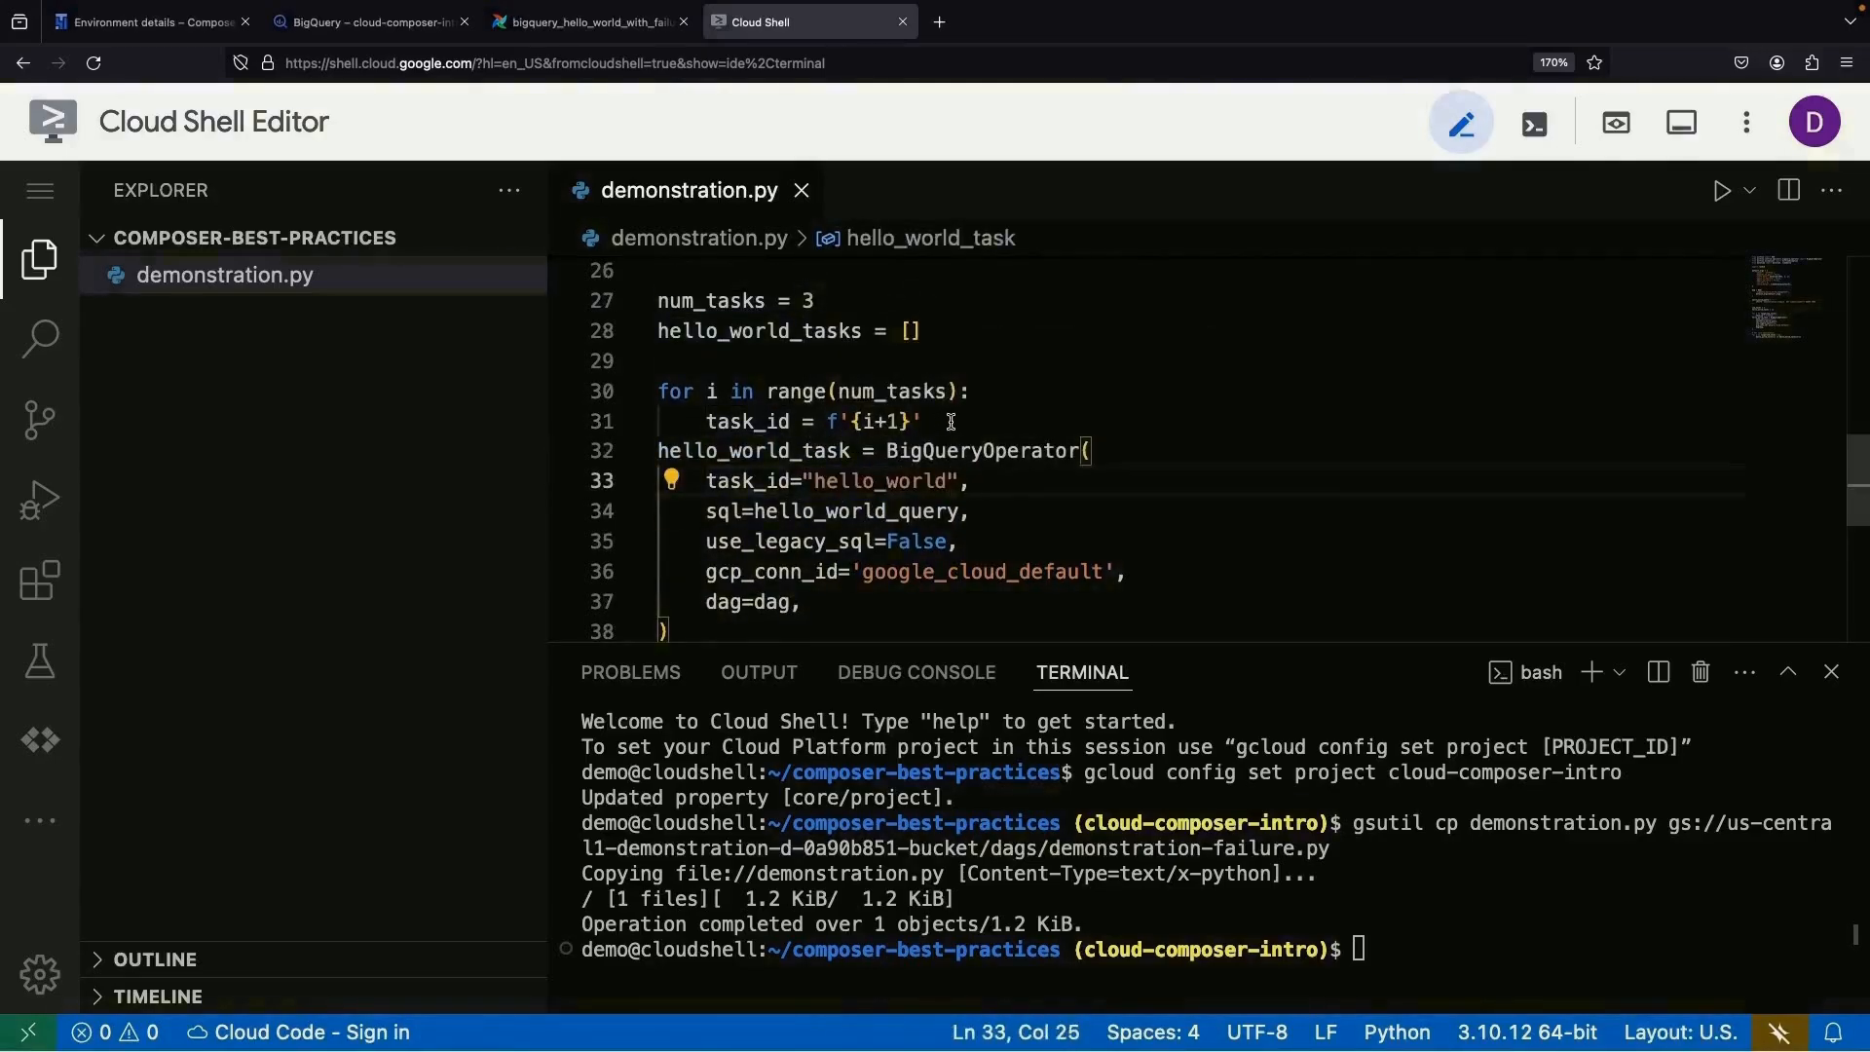
- Delete the leftover for loop with its task_id line, plus the num_tasks and hello_world_tasks declarations
{"action": "left_click_drag", "start_coordinate": [951, 420], "coordinate": [659, 391]}
{"action": "key", "text": "BackSpace"}
{"action": "scroll", "coordinate": [658, 391], "scroll_direction": "up", "scroll_amount": 2}
{"action": "left_click_drag", "start_coordinate": [659, 513], "coordinate": [659, 421]}
{"action": "key", "text": "BackSpace"}
{"action": "key", "text": "BackSpace"}
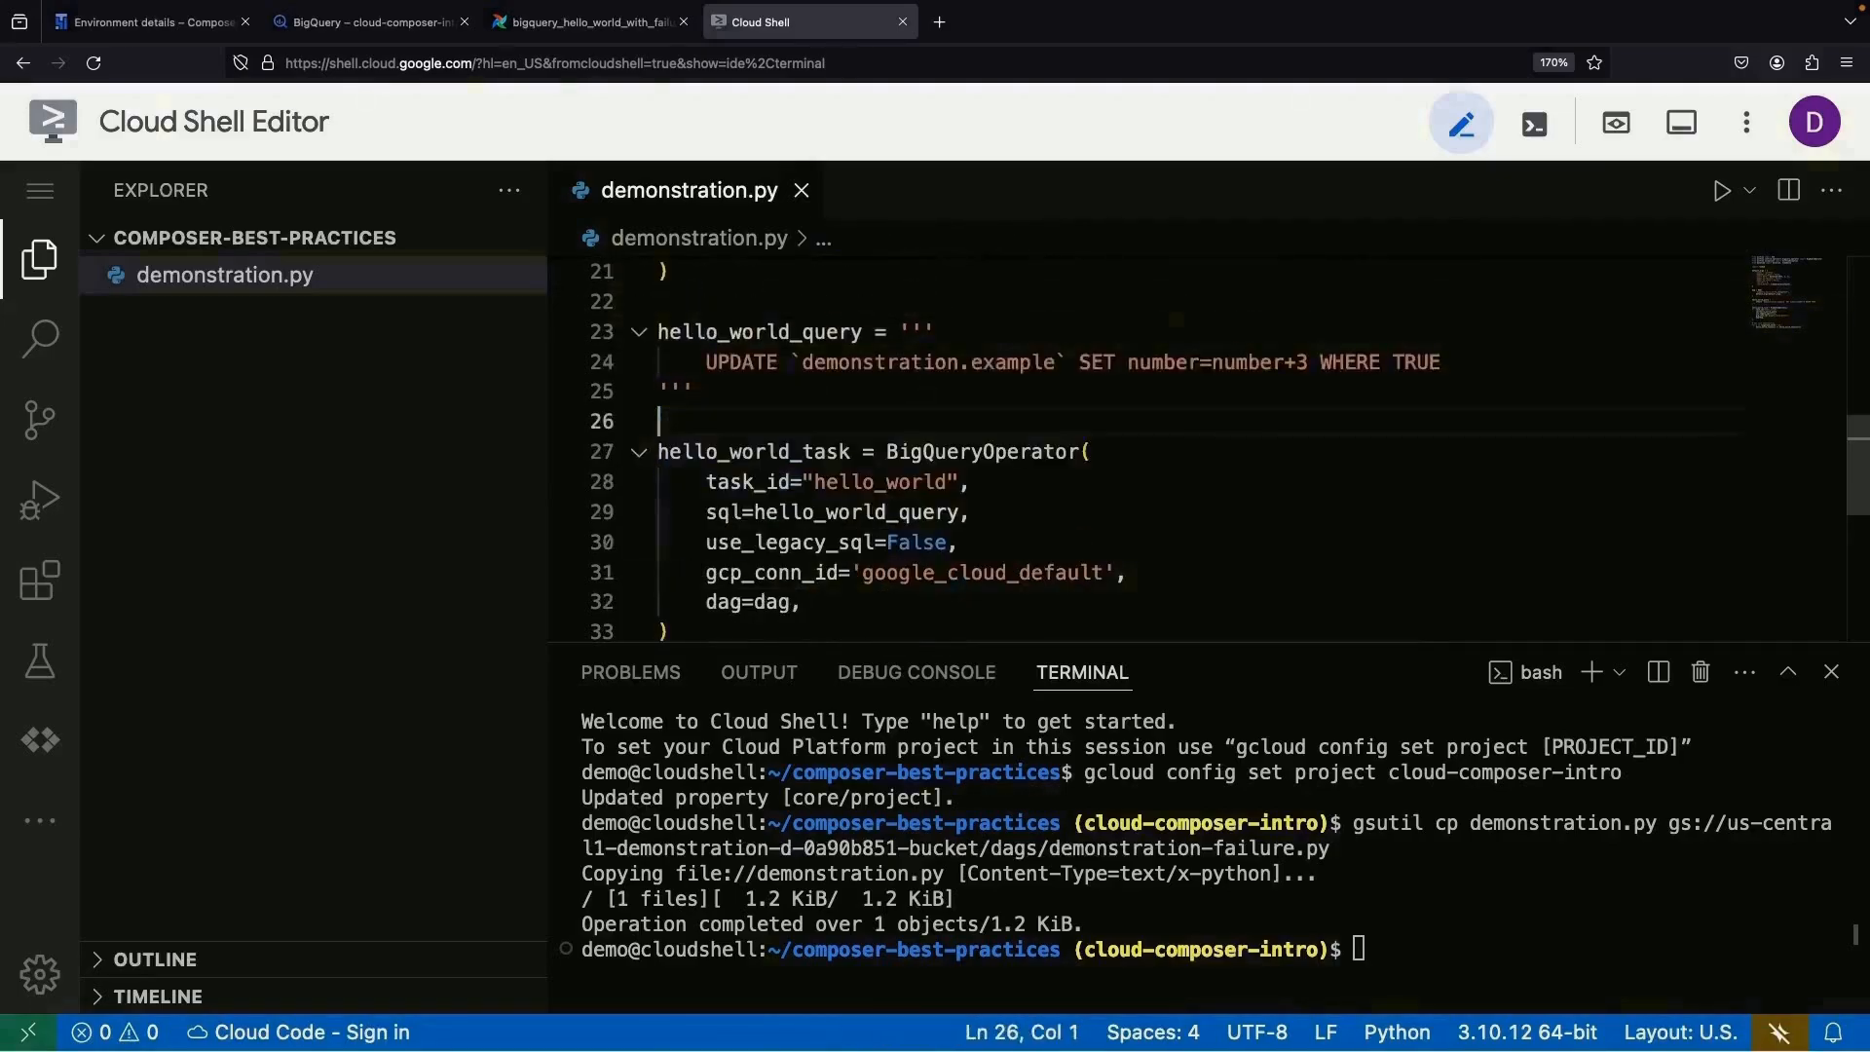
- Delete the leftover code after the hello_world_task BigQueryOperator block so that demonstration.py ends at its closing parenthesis
{"action": "scroll", "coordinate": [924, 425], "scroll_direction": "down", "scroll_amount": 2}
{"action": "left_click_drag", "start_coordinate": [914, 489], "coordinate": [1316, 575]}
{"action": "key", "text": "BackSpace"}
{"action": "key", "text": "BackSpace"}
{"action": "scroll", "coordinate": [1267, 541], "scroll_direction": "up", "scroll_amount": 1}
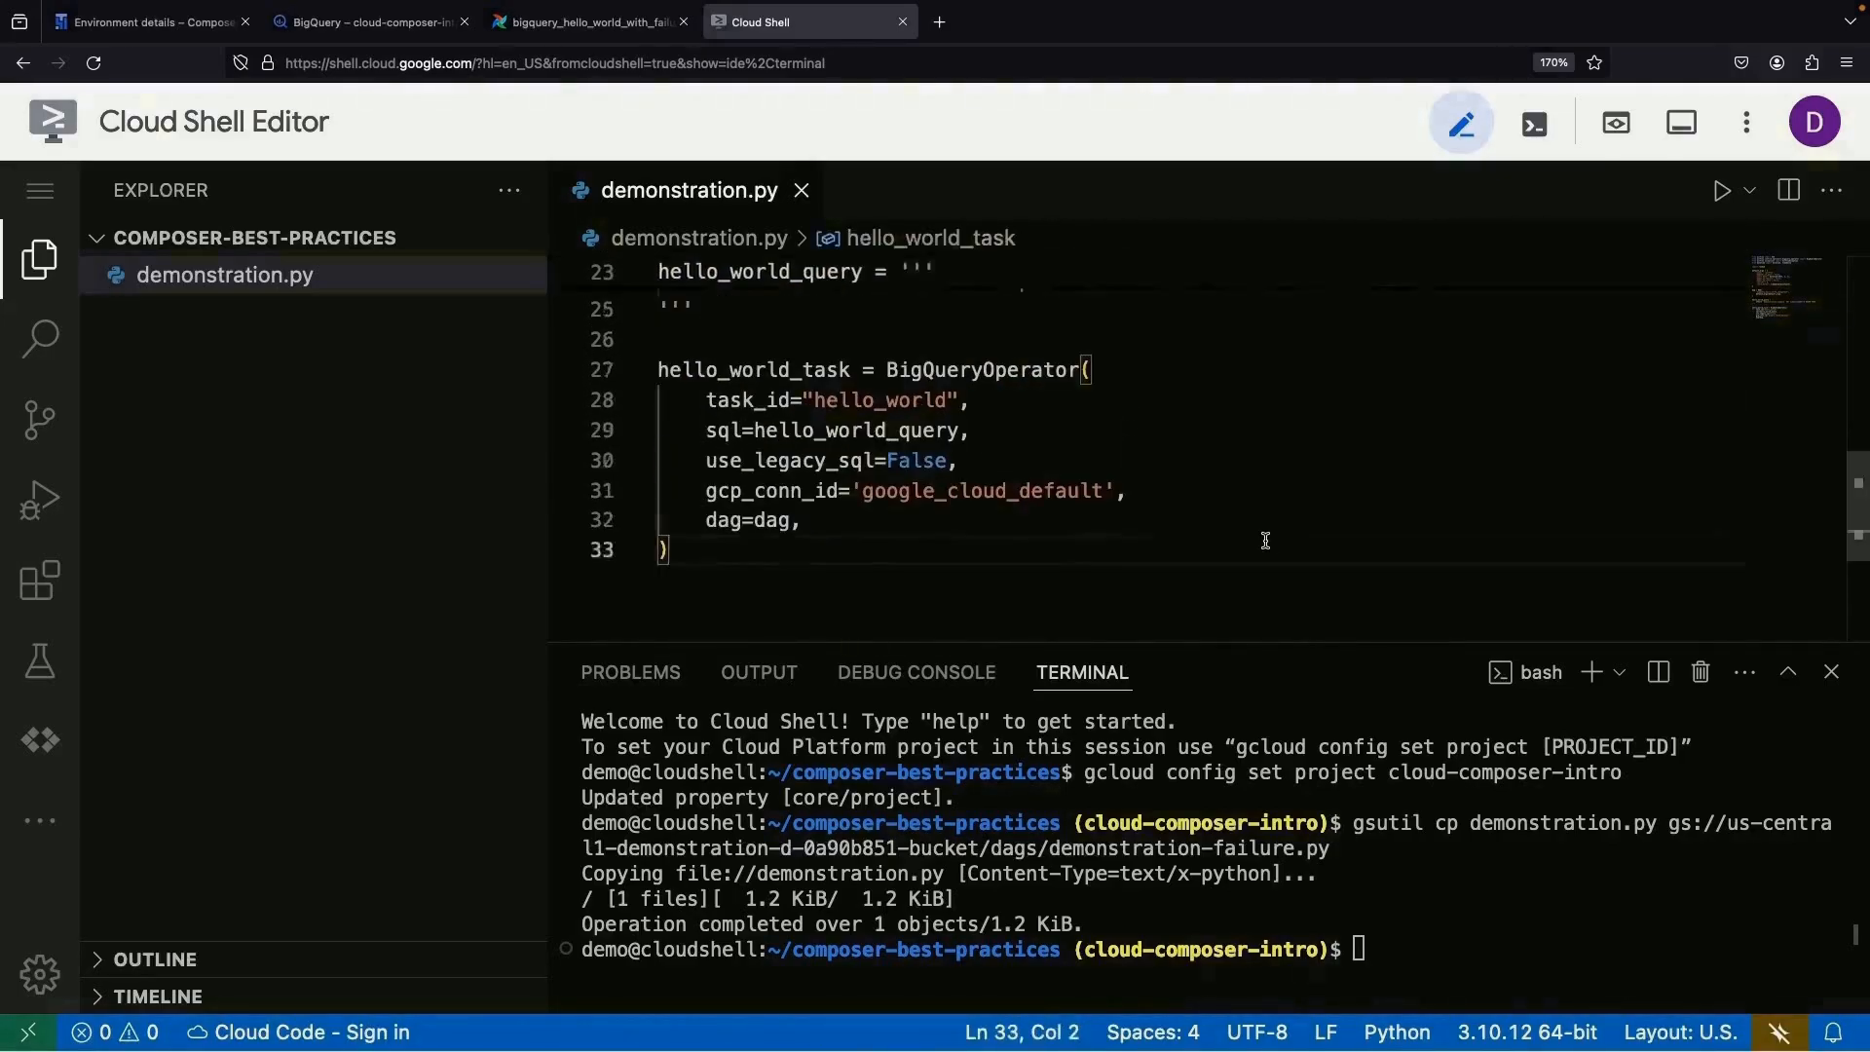
- Review the simplified DAG in demonstration.py, examining the retries and retry_delay settings in default_args
{"action": "scroll", "coordinate": [1265, 540], "scroll_direction": "up", "scroll_amount": 5}
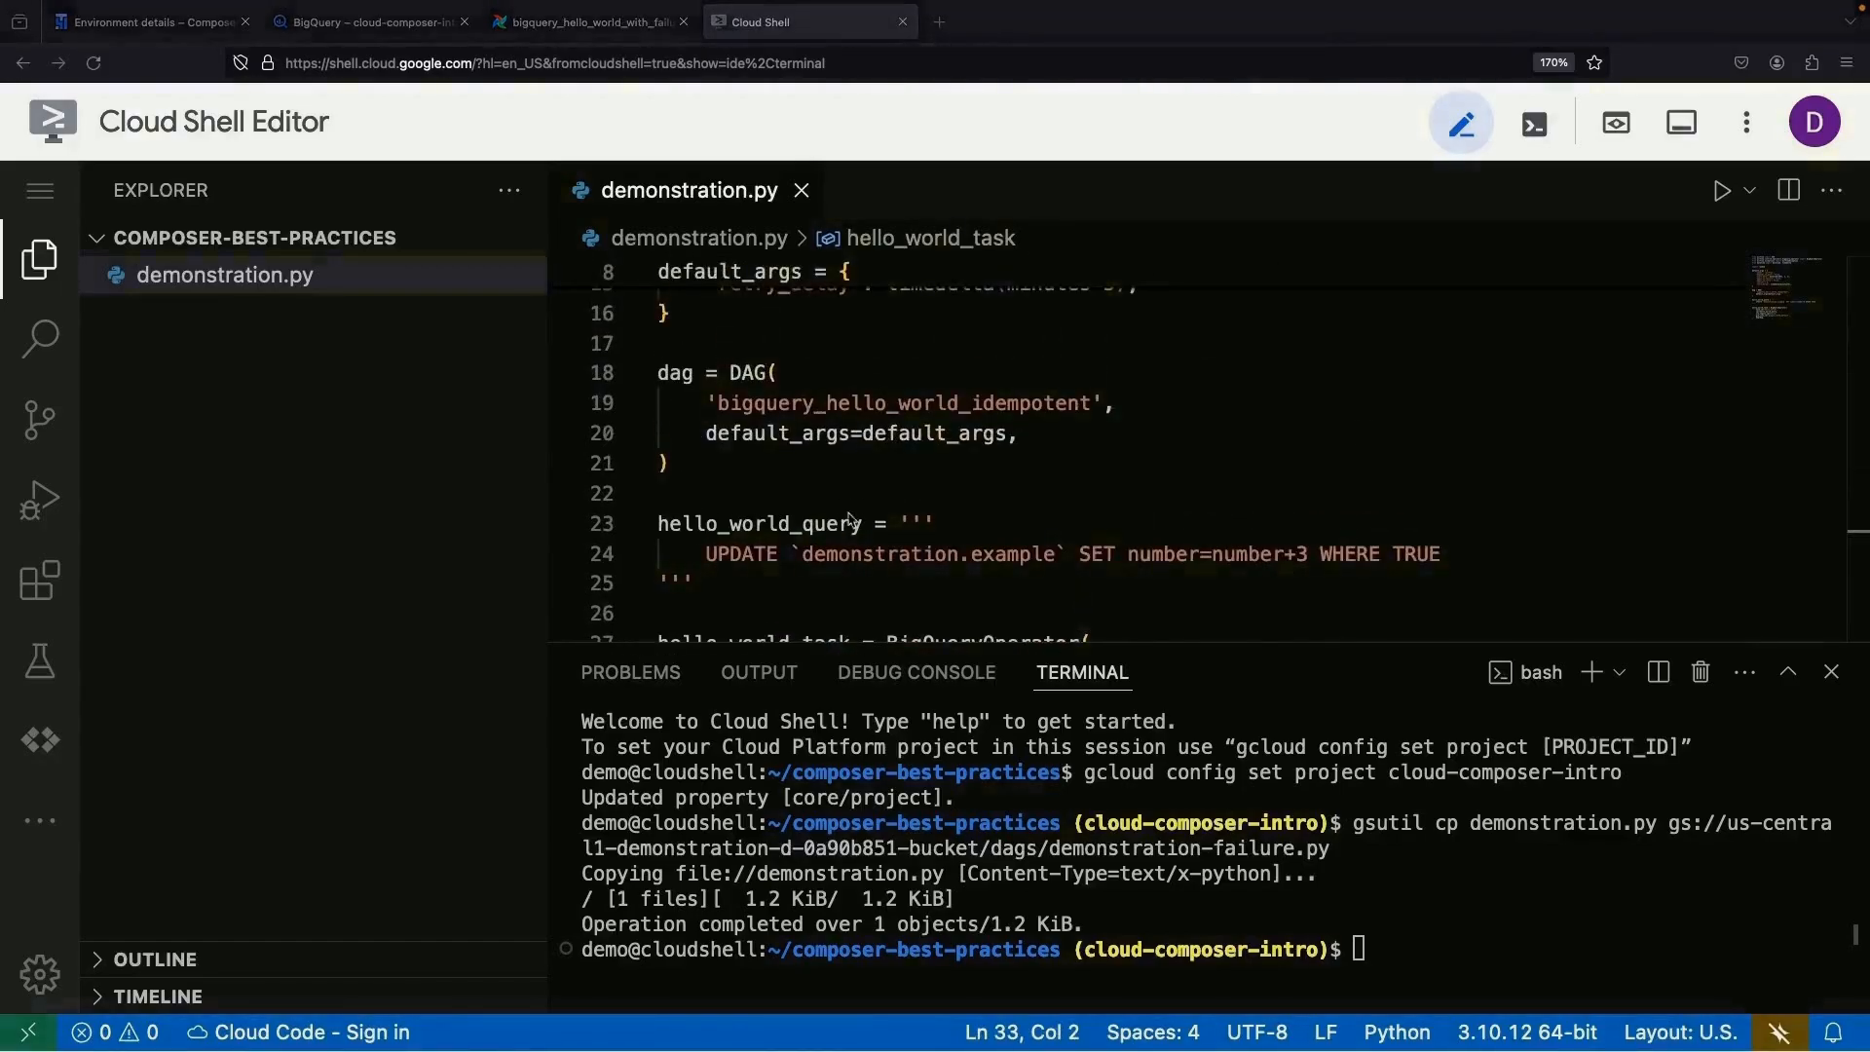
{"action": "scroll", "coordinate": [849, 519], "scroll_direction": "up", "scroll_amount": 5}
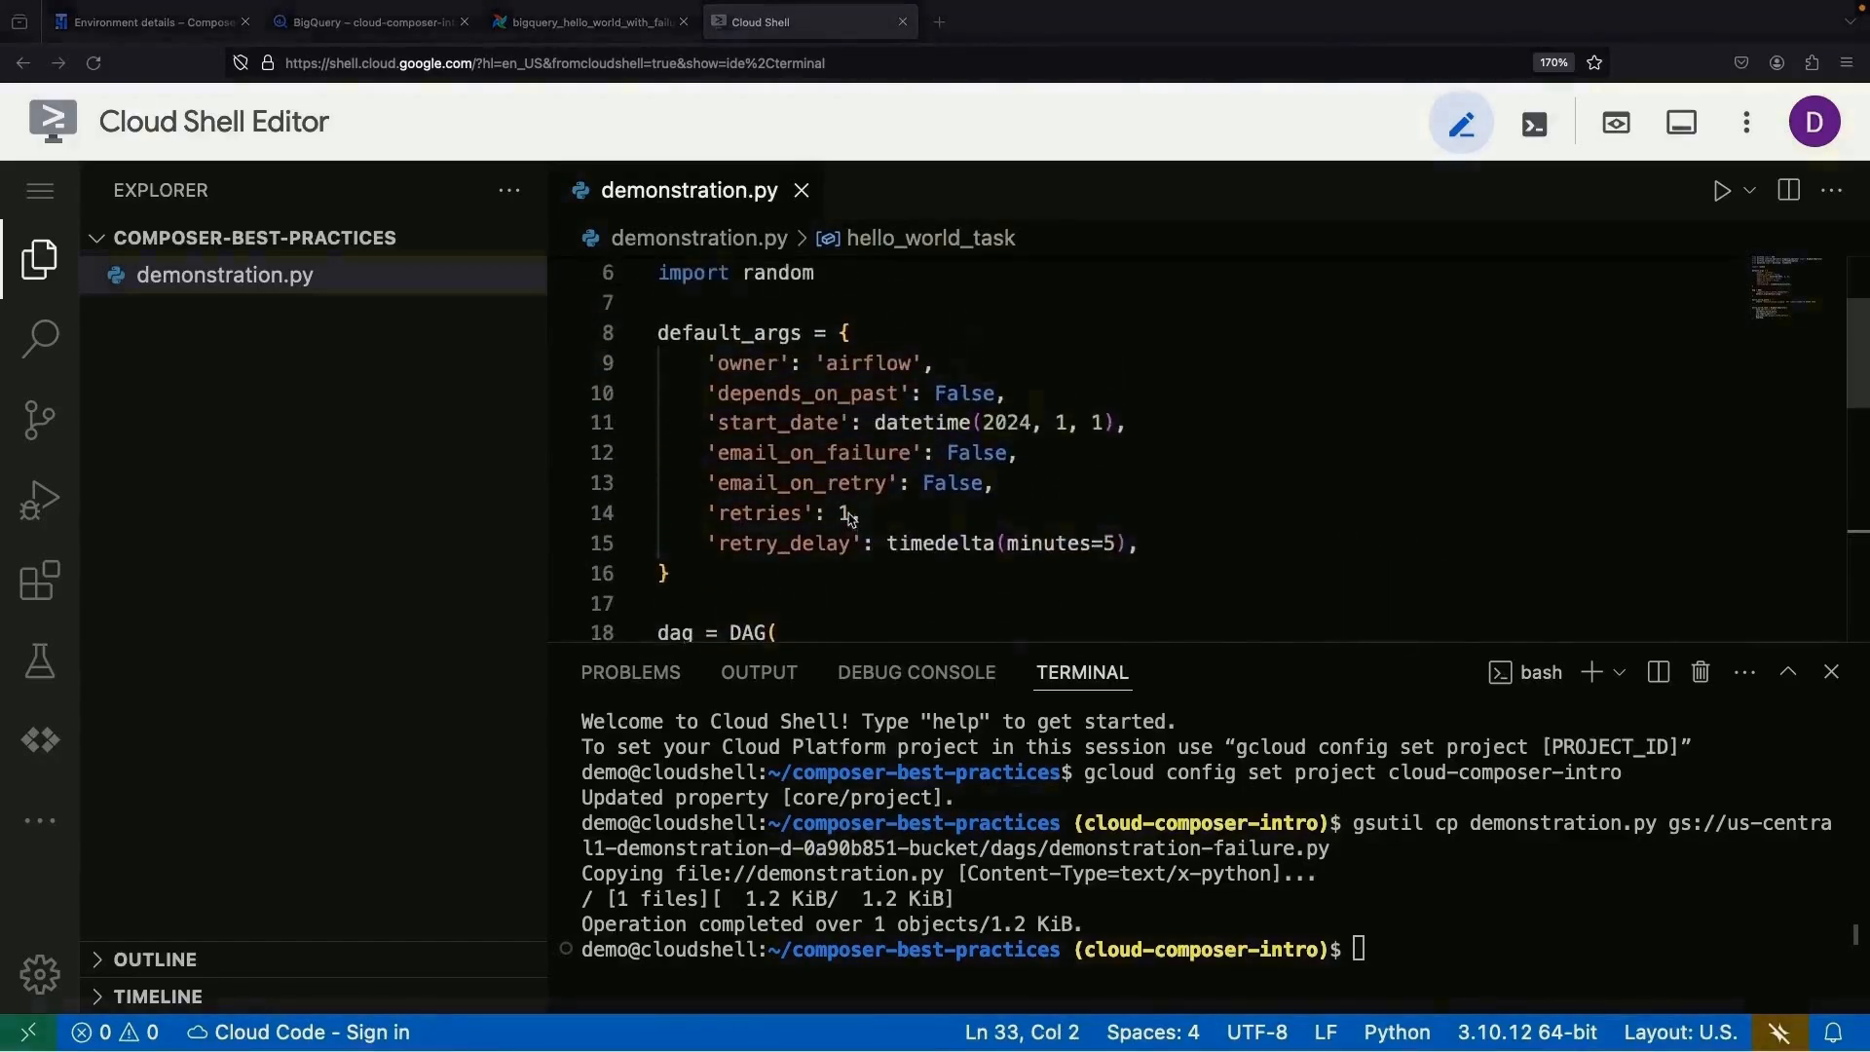
{"action": "left_click", "coordinate": [975, 573]}
{"action": "left_click_drag", "start_coordinate": [867, 514], "coordinate": [709, 517]}
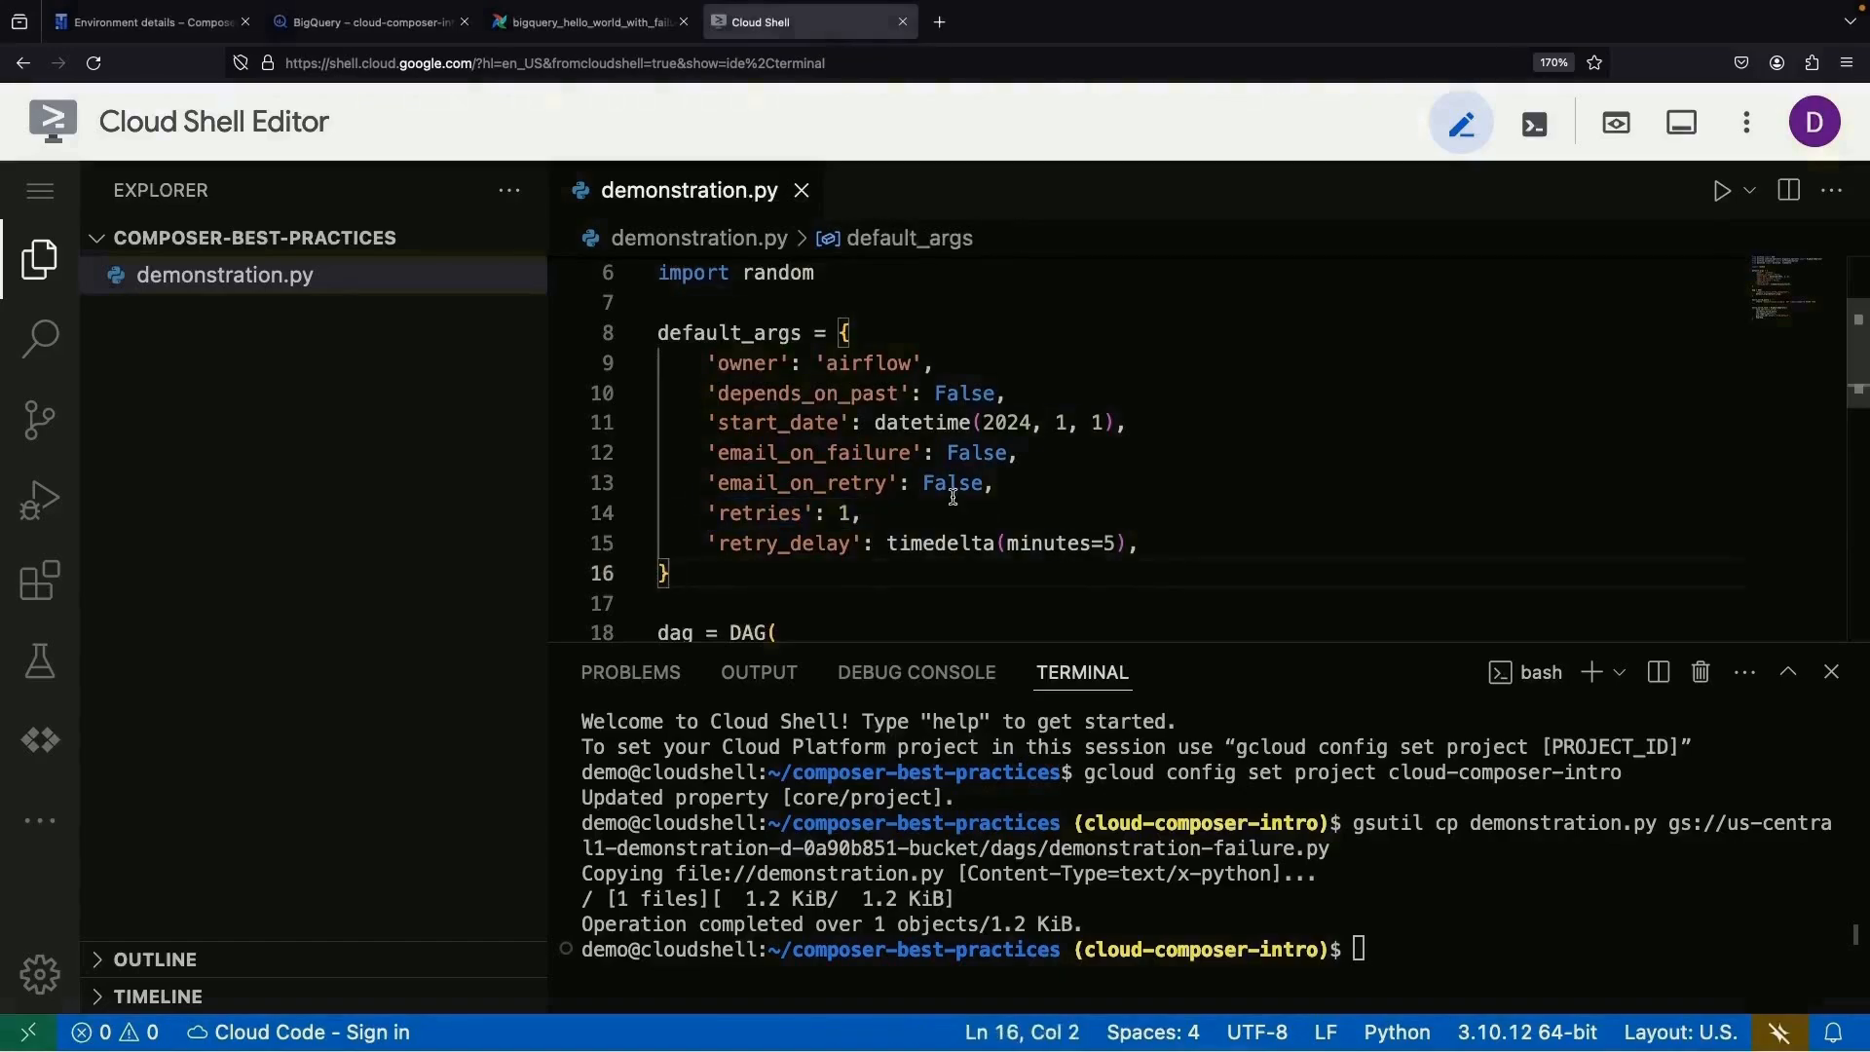
{"action": "scroll", "coordinate": [952, 497], "scroll_direction": "up", "scroll_amount": 2}
{"action": "scroll", "coordinate": [953, 497], "scroll_direction": "down", "scroll_amount": 3}
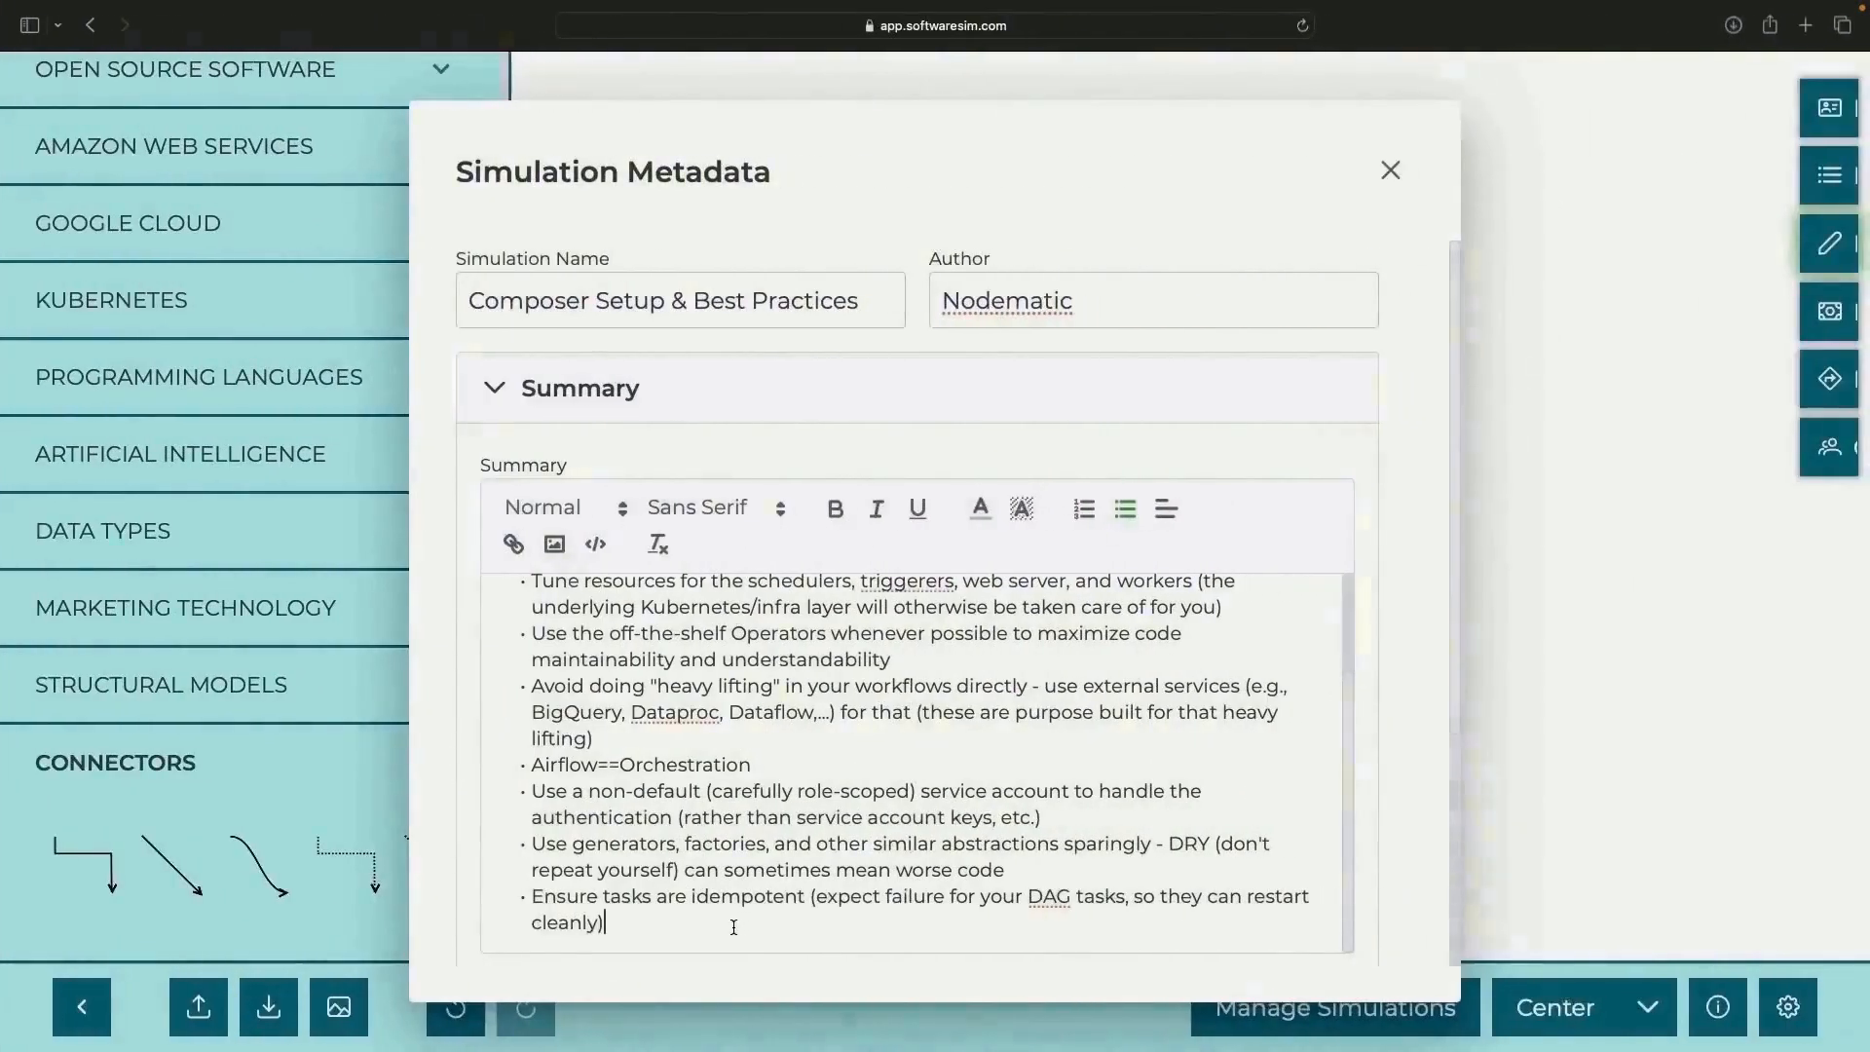
- In SoftwareSim's summary, append "- if the task fails and restarts, that shouldn't affect the results (mostly about keeping tasks modular and atomic)" to the idempotency bullet
{"action": "type", "text": "-"}
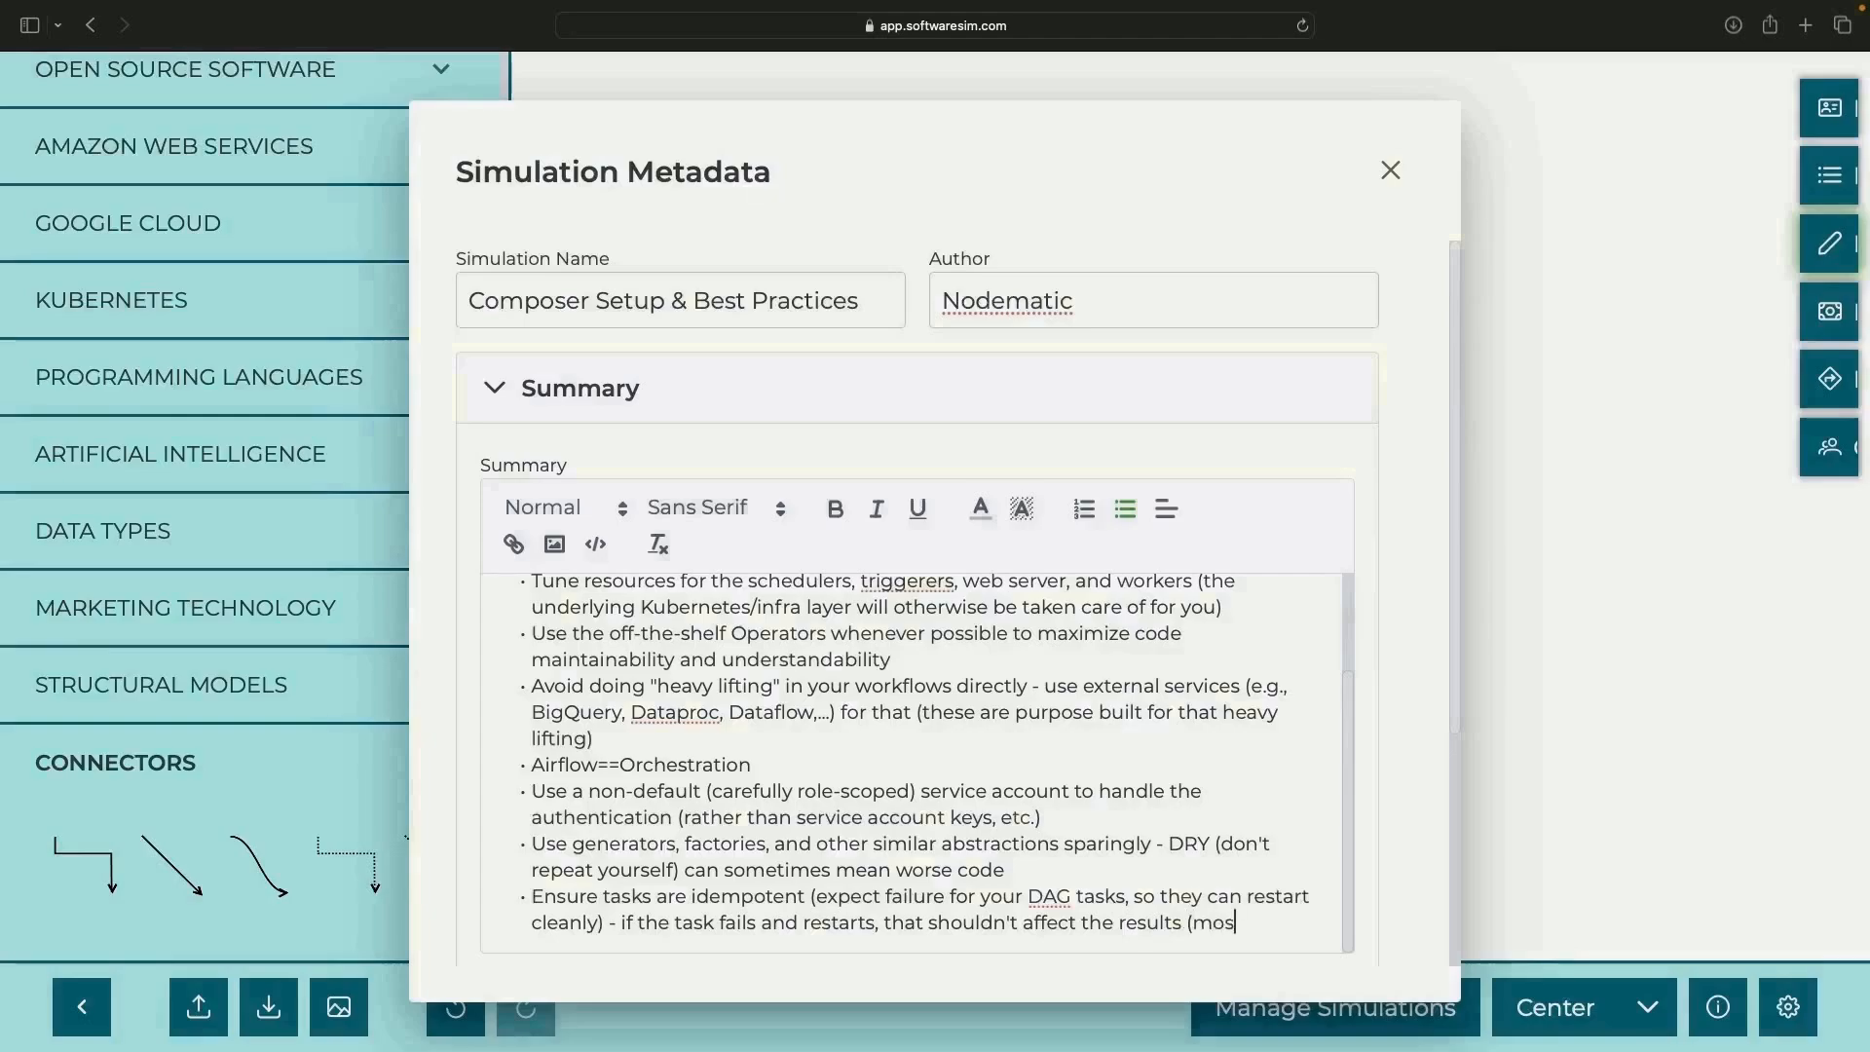
{"action": "type", "text": "about keeping t"}
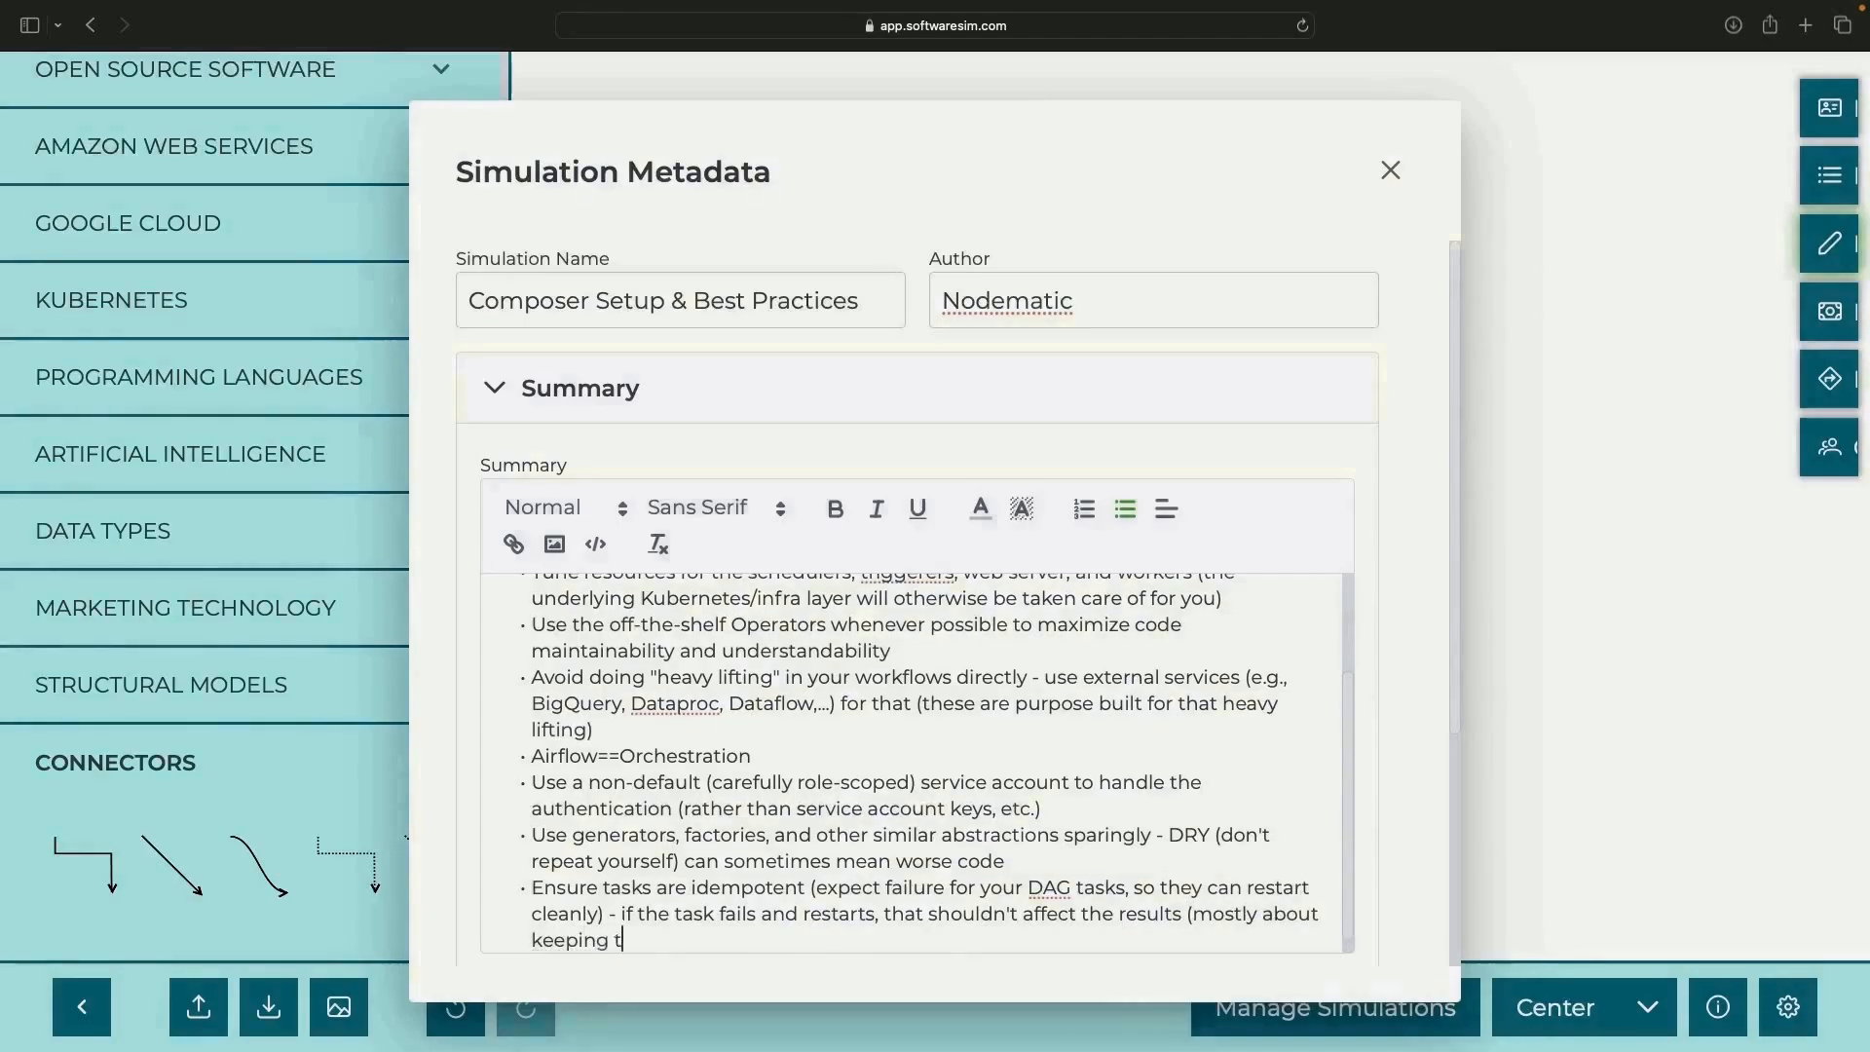
{"action": "type", "text": "asks modular and atomic"}
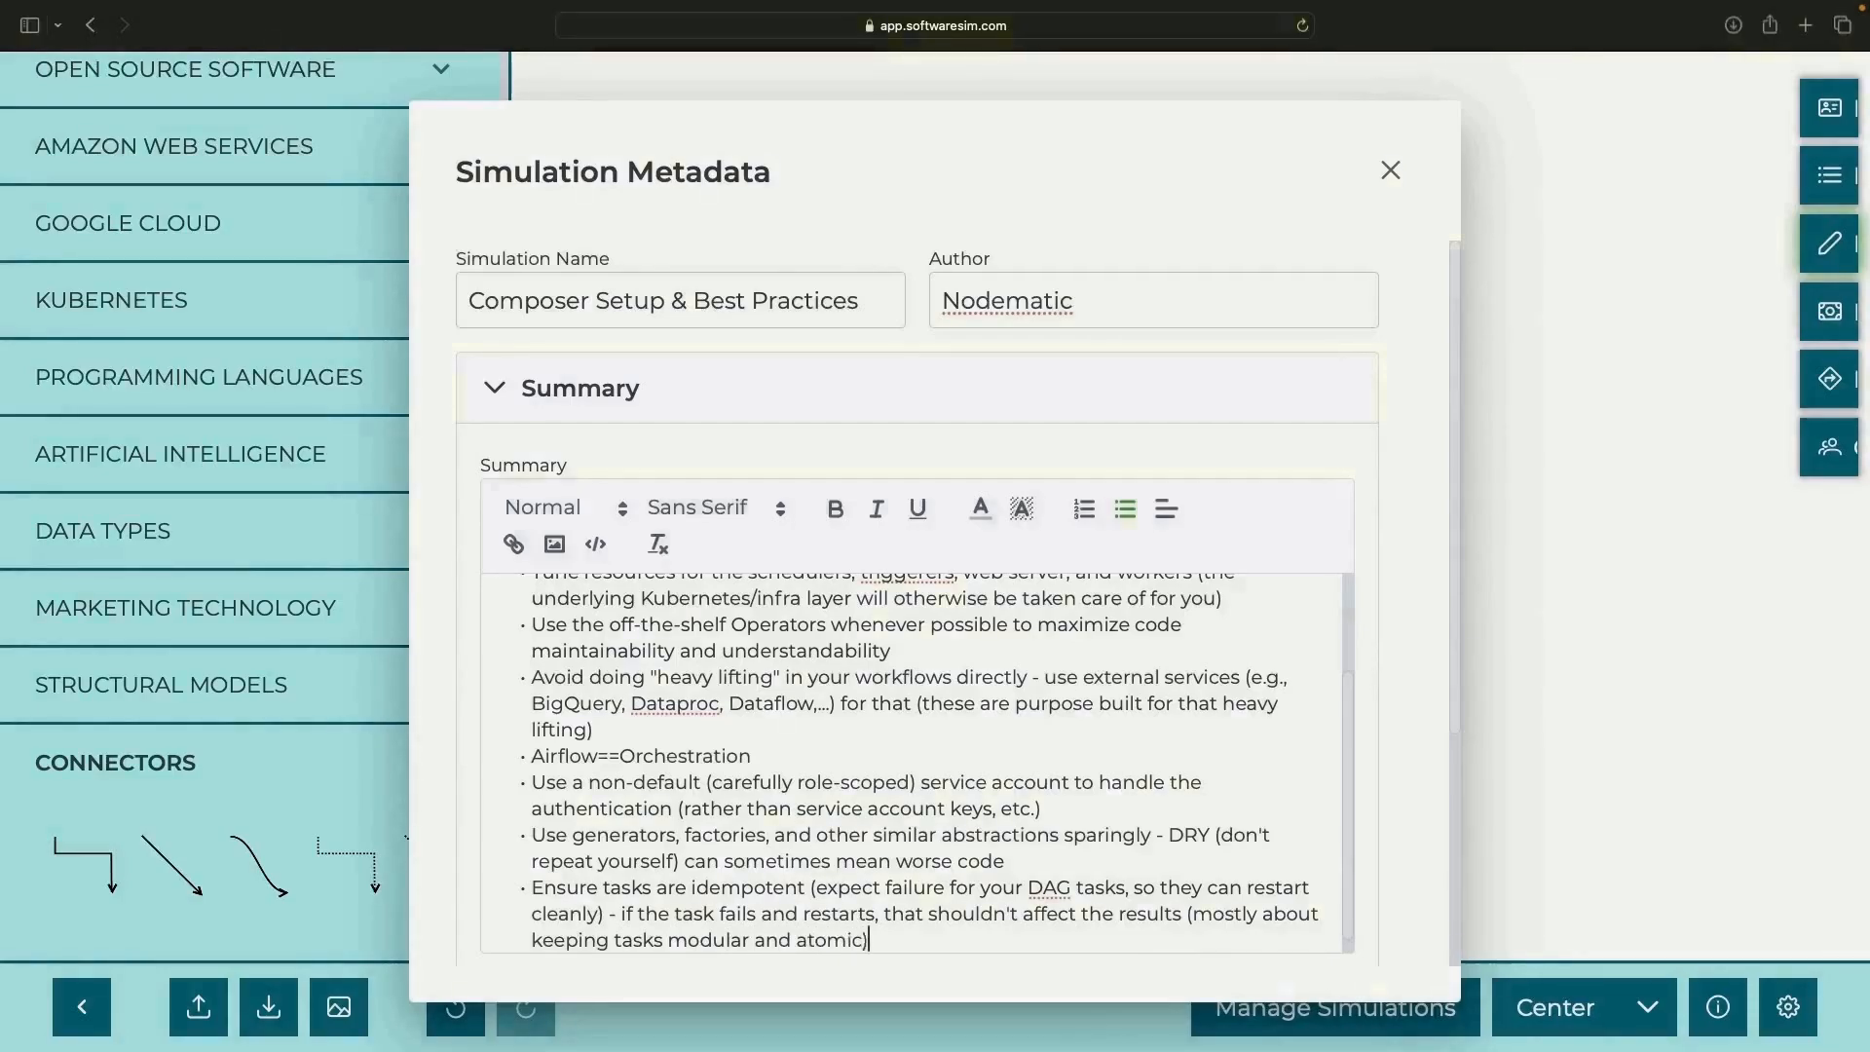
{"action": "scroll", "coordinate": [819, 915], "scroll_direction": "down", "scroll_amount": 1}
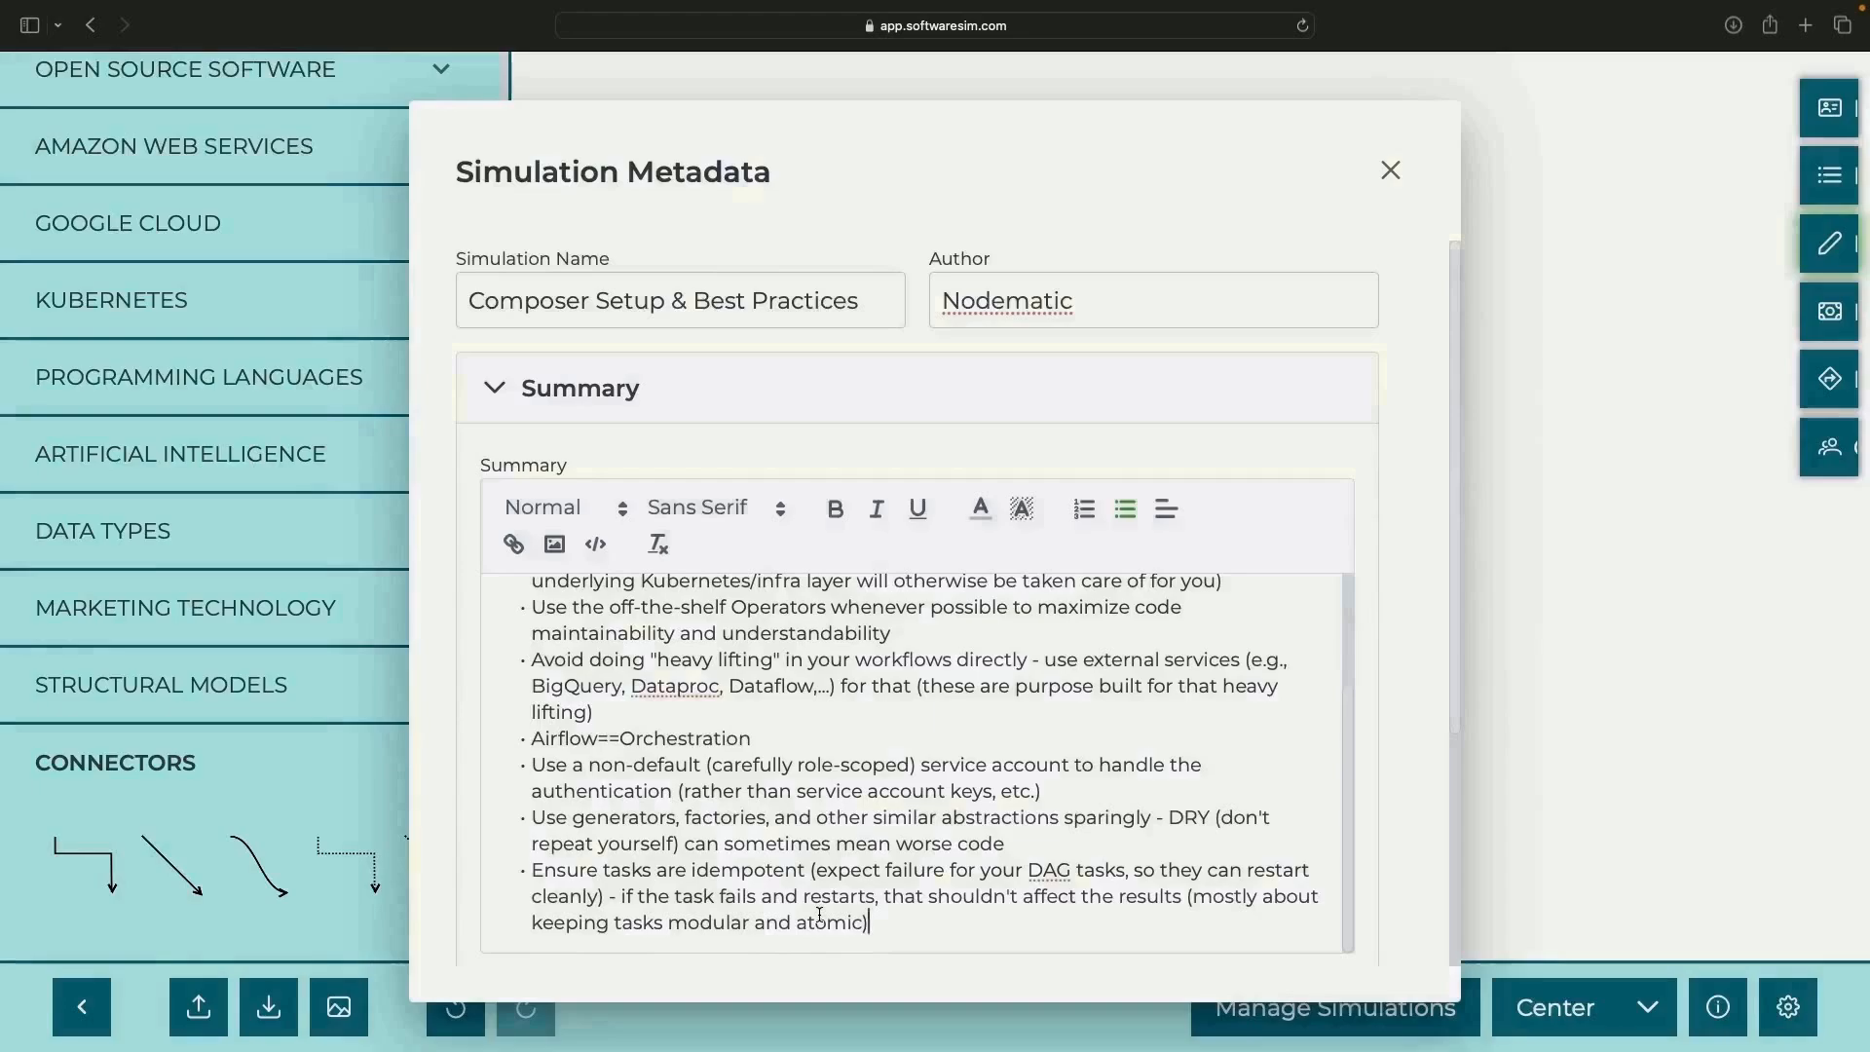